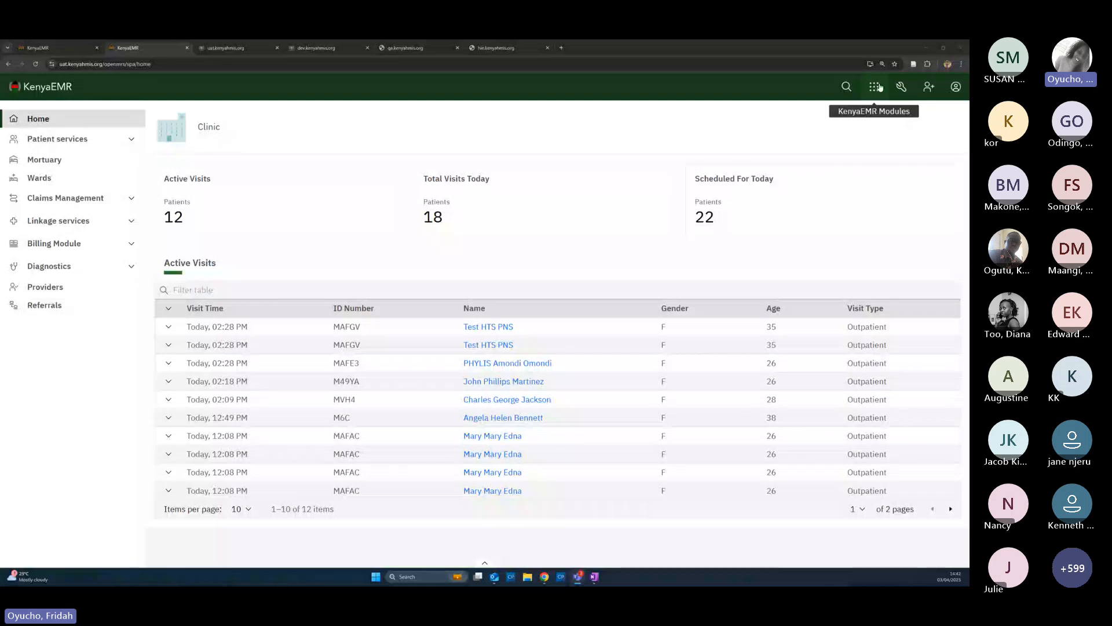
Go from the Modules grid through KenyaEMR Home and the Developer app to the legacy admin UI
{"action": "left_click", "coordinate": [876, 87]}
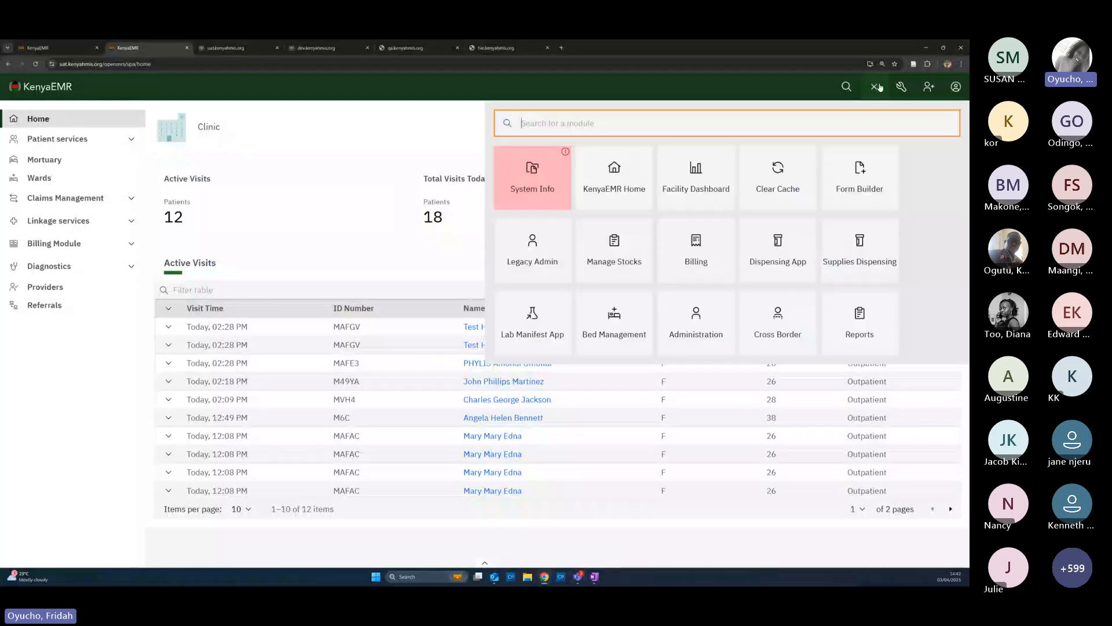
{"action": "left_click", "coordinate": [603, 203]}
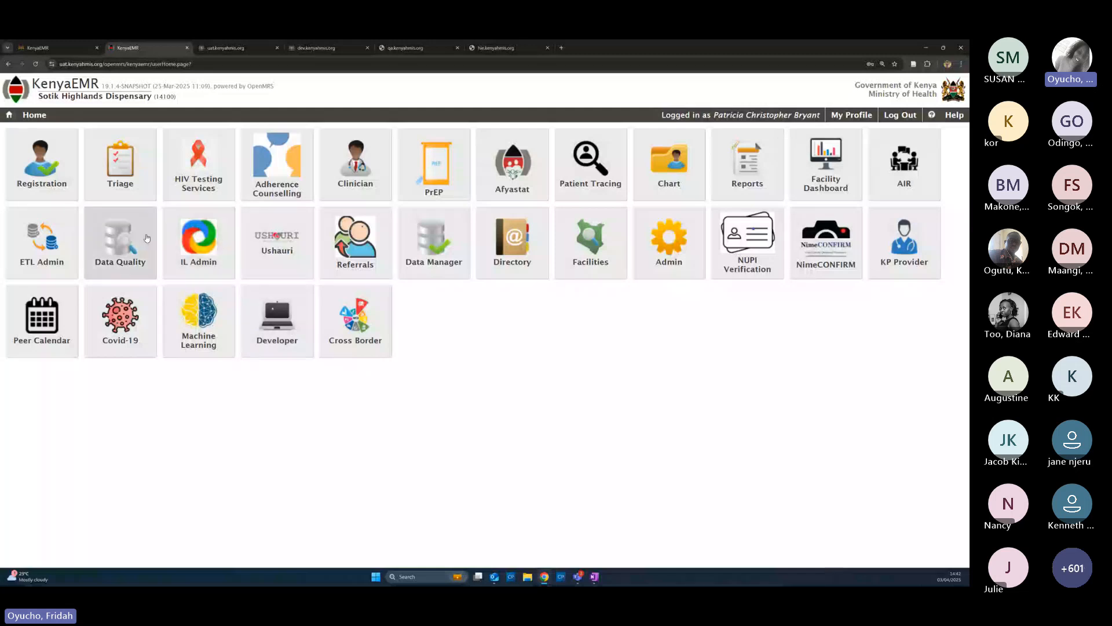
{"action": "left_click", "coordinate": [281, 328]}
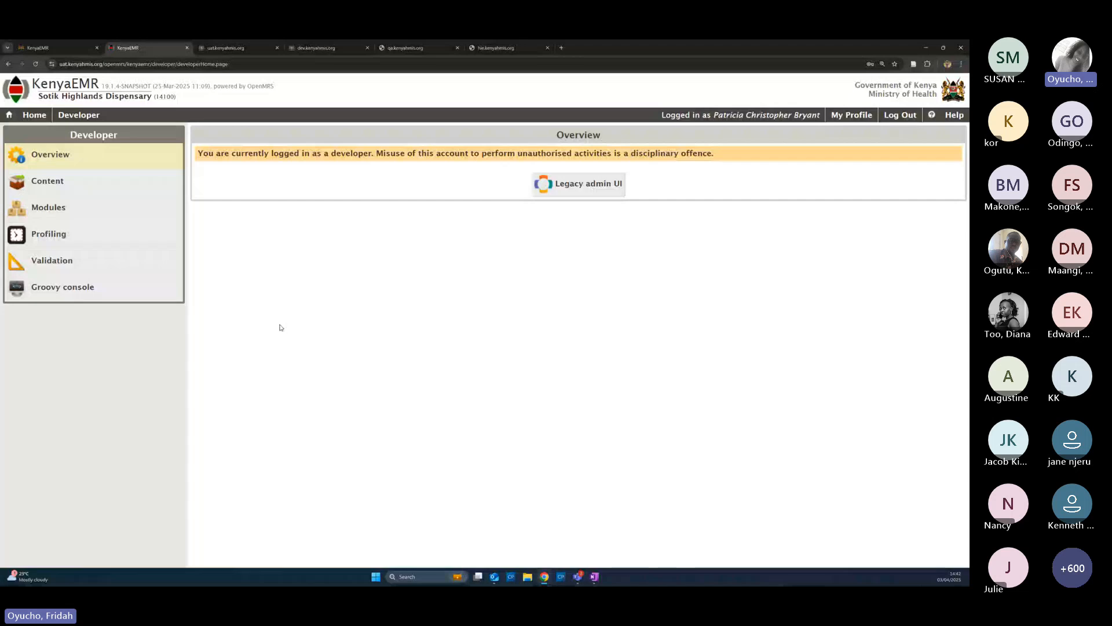
{"action": "left_click", "coordinate": [596, 198]}
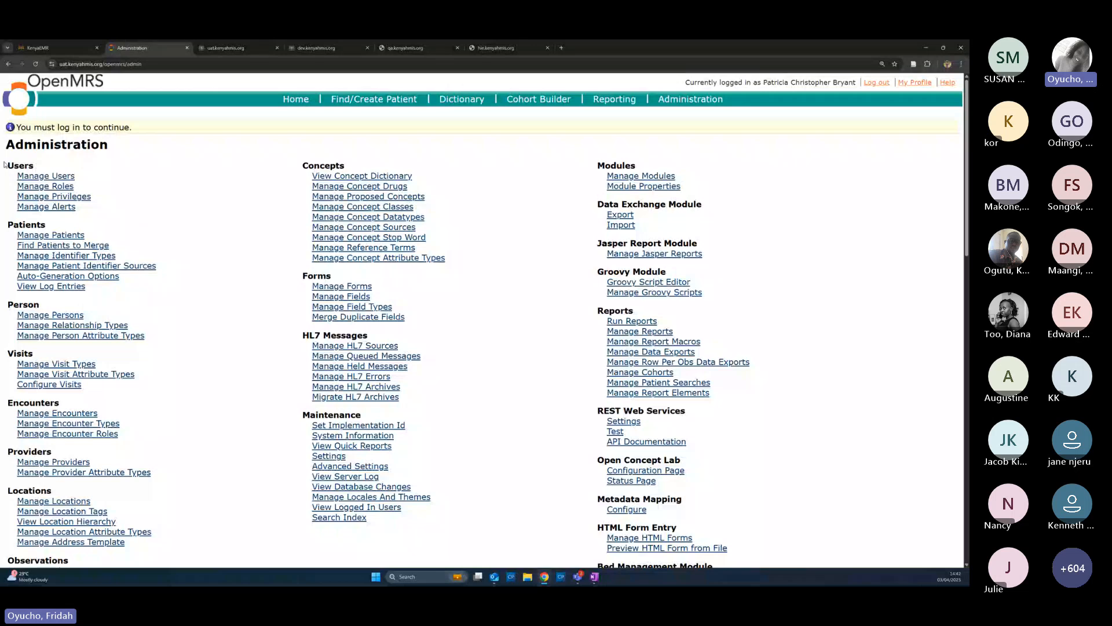
Go to Manage Users and start adding a new user as a new person
{"action": "left_click", "coordinate": [46, 176]}
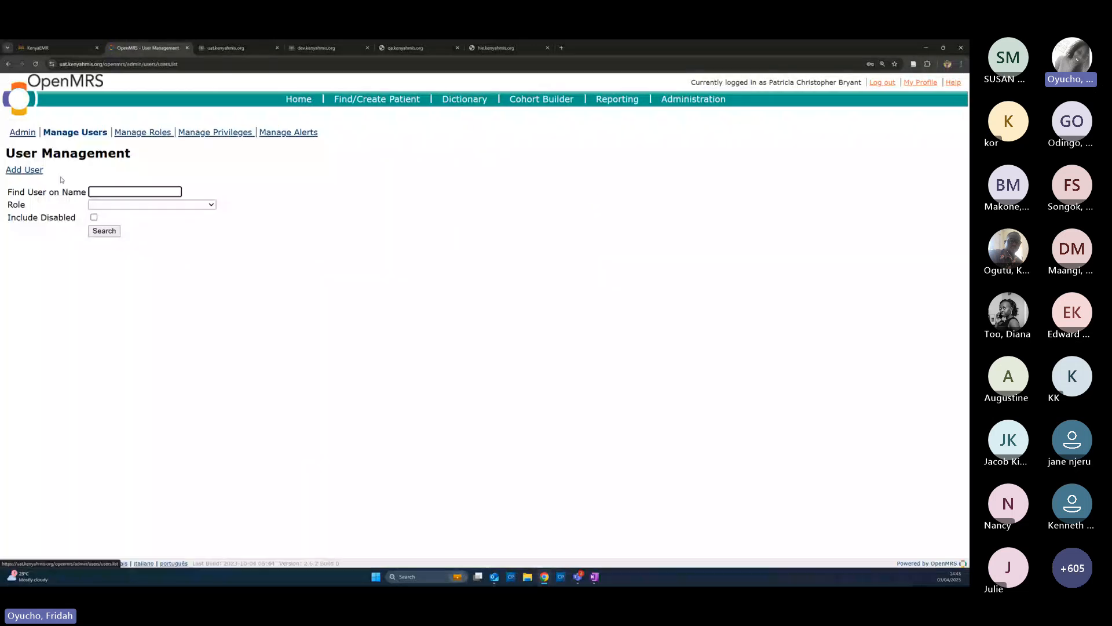
{"action": "left_click", "coordinate": [103, 193]}
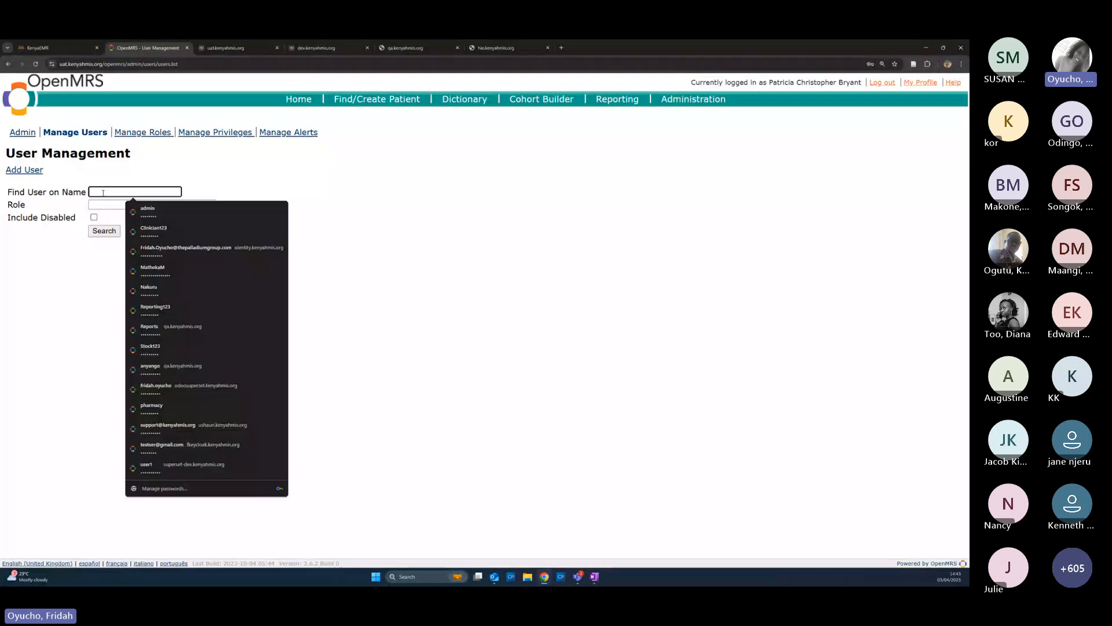
{"action": "left_click", "coordinate": [70, 242]}
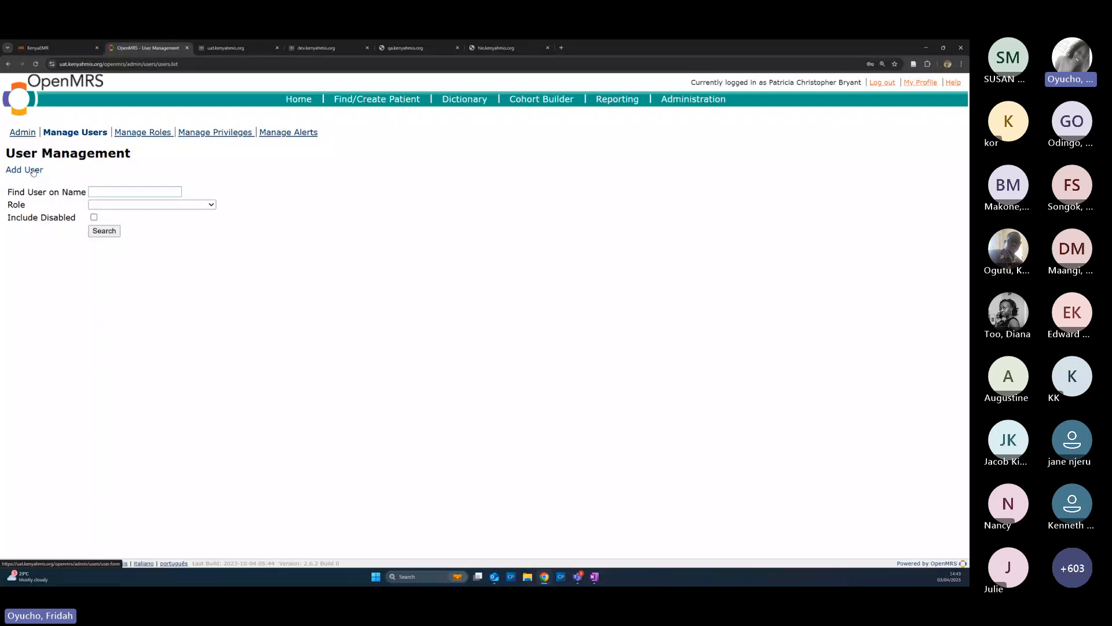
{"action": "left_click", "coordinate": [33, 172]}
Enter given name Test, family name Clinician, gender Male, and tick Create a Provider account
{"action": "left_click", "coordinate": [20, 211]}
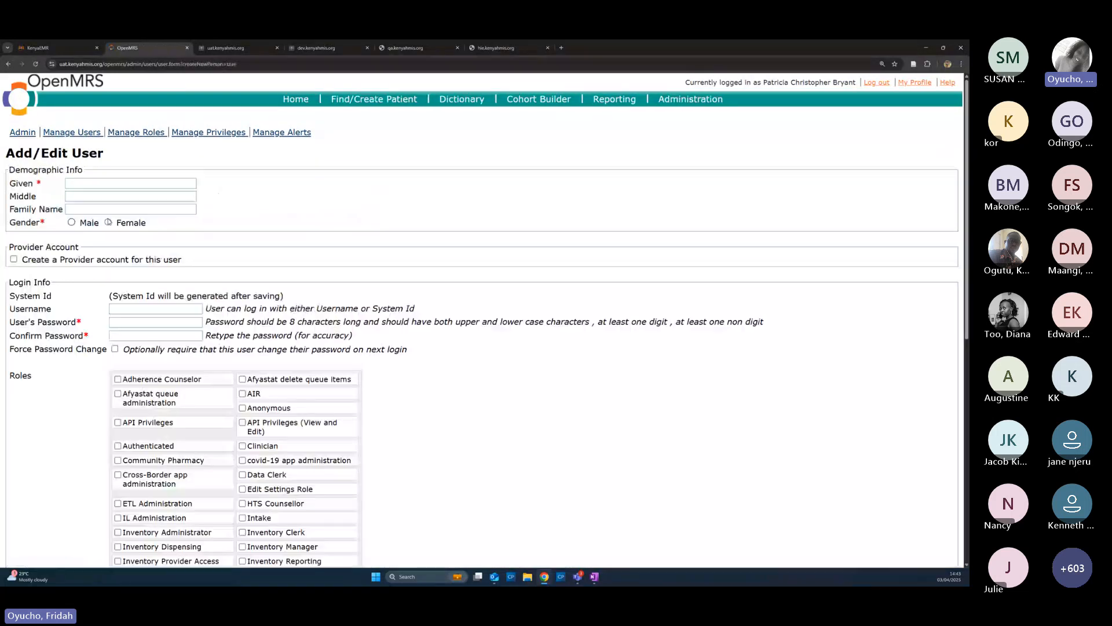
{"action": "left_click", "coordinate": [85, 184]}
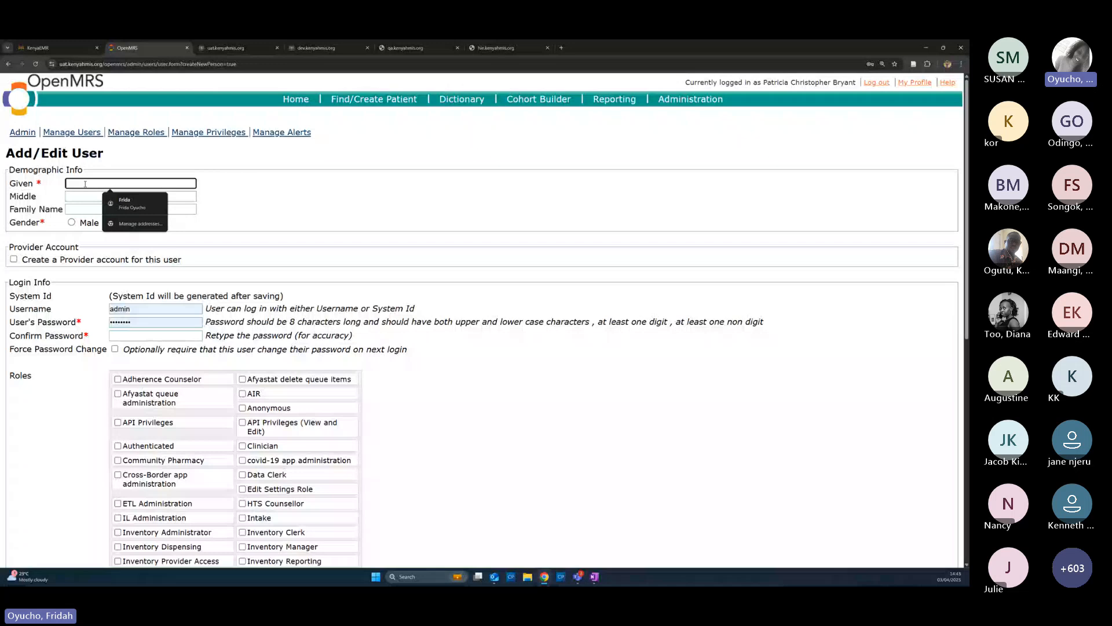
{"action": "type", "text": "Te"}
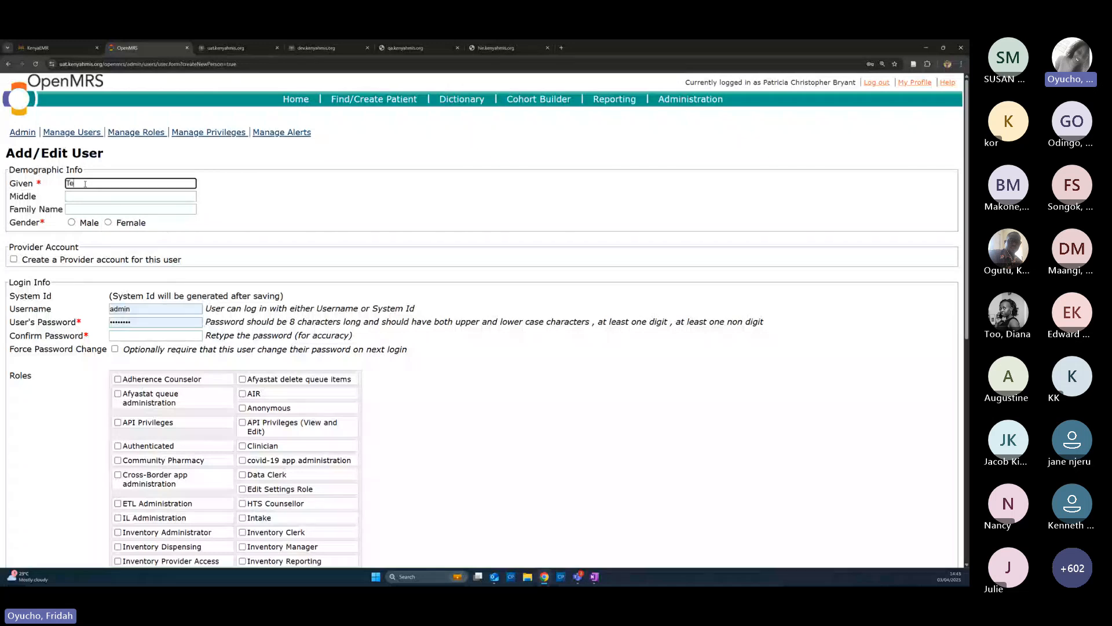
{"action": "type", "text": "st"}
{"action": "left_click", "coordinate": [78, 210]}
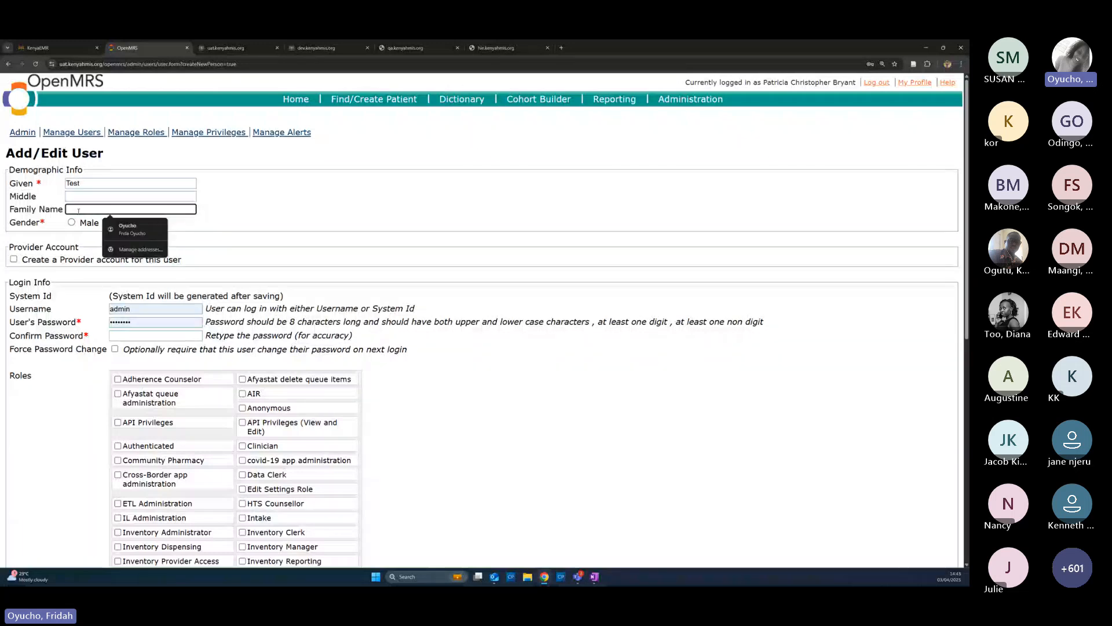
{"action": "type", "text": "Clinici"}
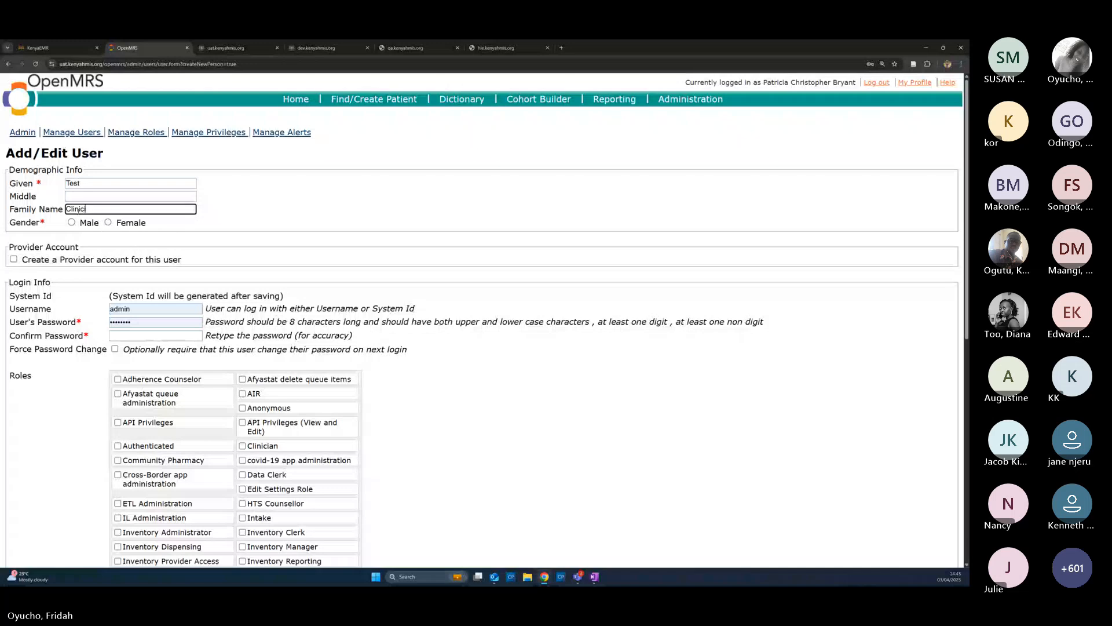
{"action": "type", "text": "an"}
{"action": "left_click", "coordinate": [72, 223]}
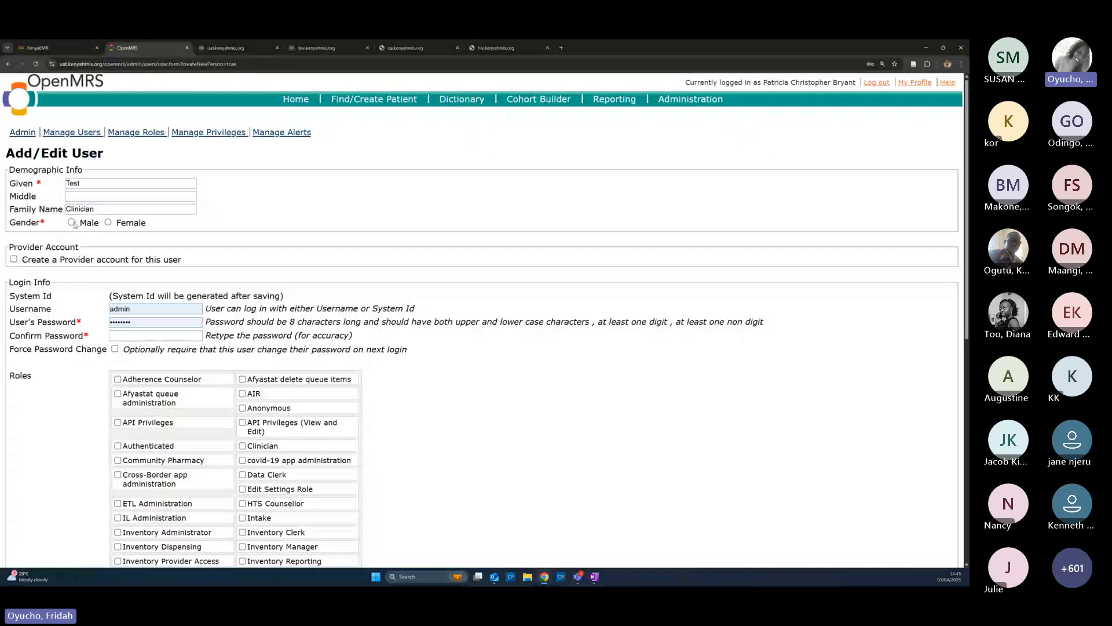
{"action": "left_click", "coordinate": [72, 223]}
{"action": "scroll", "coordinate": [58, 217], "scroll_direction": "down", "scroll_amount": 1}
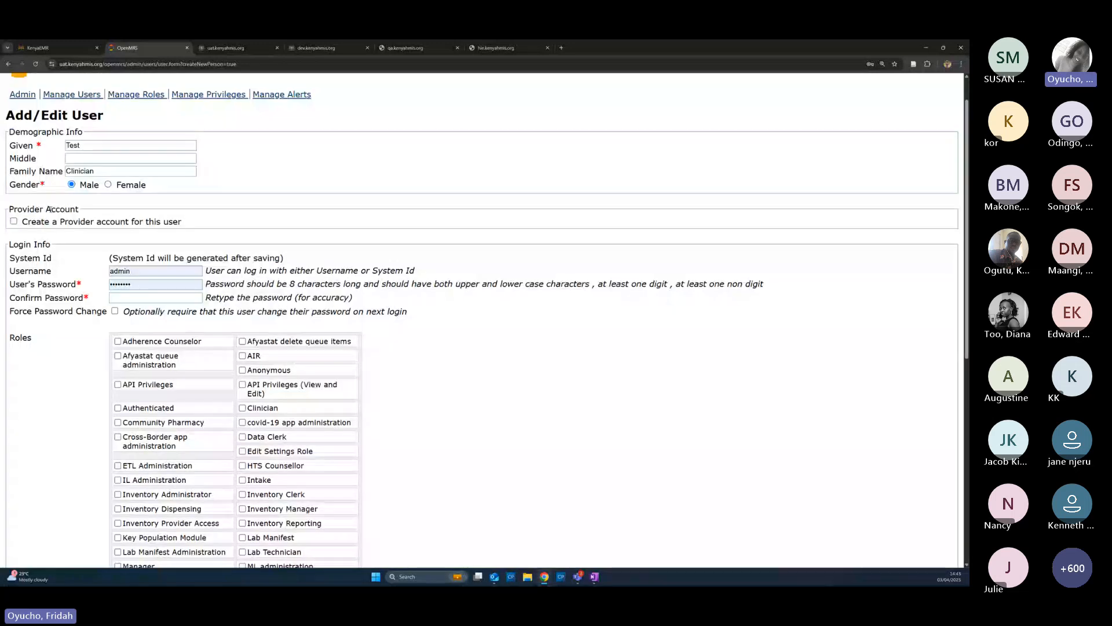
{"action": "left_click", "coordinate": [87, 221]}
Replace the username with Clinician, then enter and confirm a new password
{"action": "left_click", "coordinate": [153, 271]}
{"action": "key", "text": "BackSpace"}
{"action": "key", "text": "BackSpace"}
{"action": "key", "text": "BackSpace"}
{"action": "key", "text": "BackSpace"}
{"action": "key", "text": "BackSpace"}
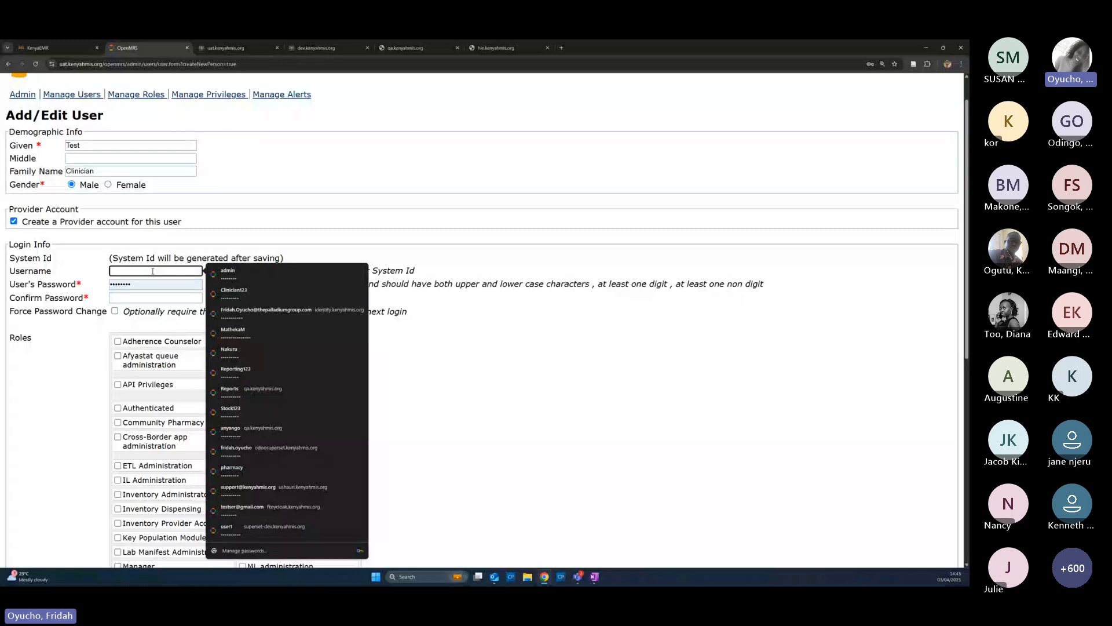
{"action": "type", "text": "Clinician"}
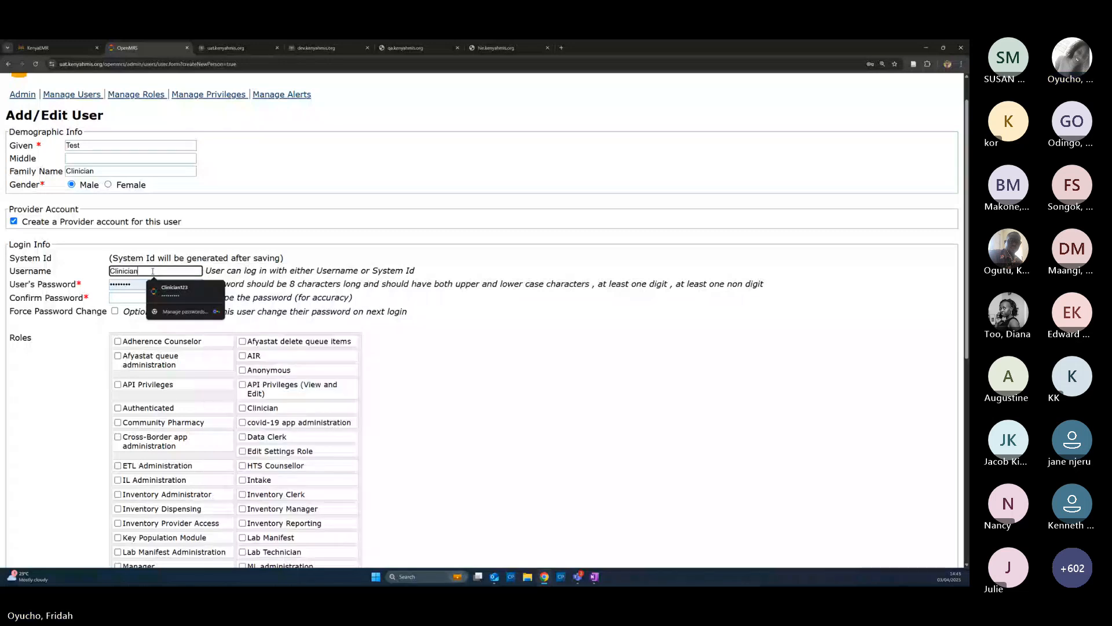
{"action": "left_click", "coordinate": [137, 284]}
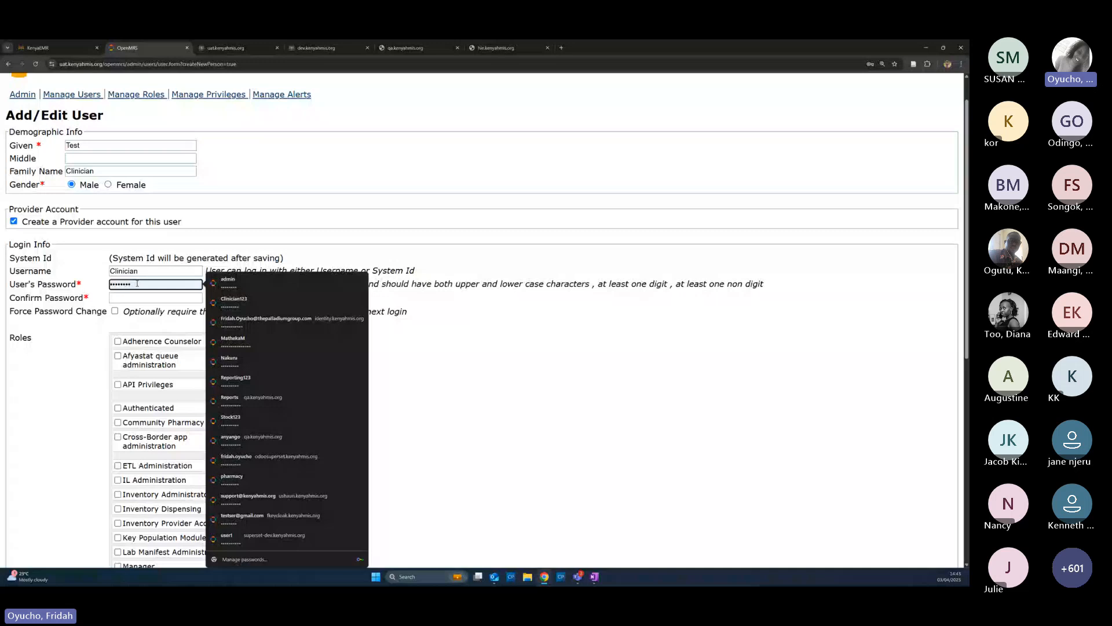
{"action": "key", "text": "BackSpace"}
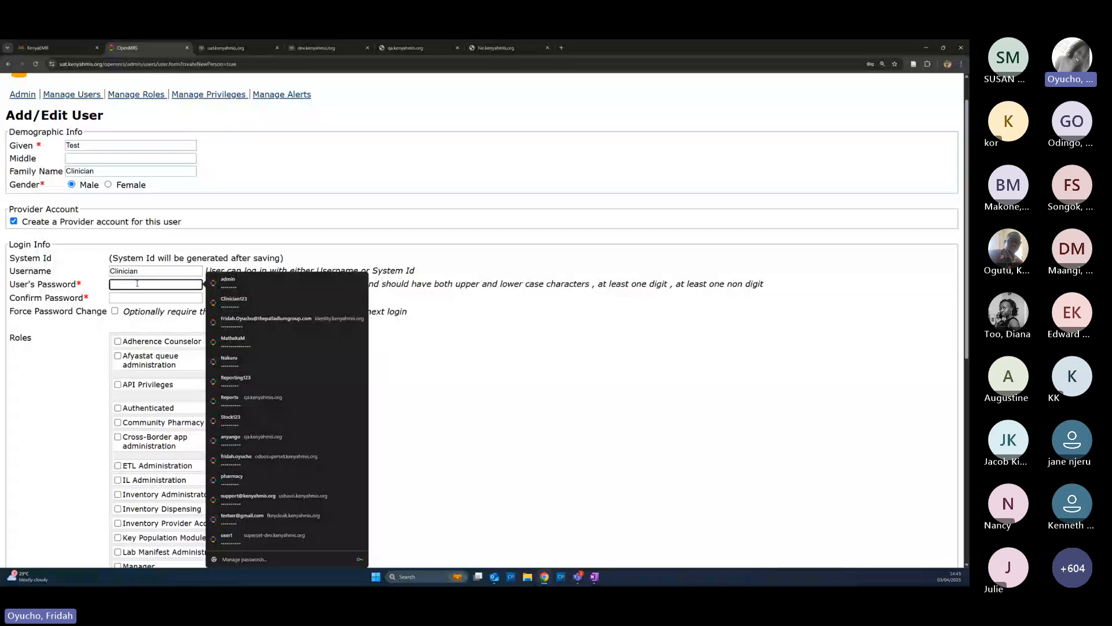
{"action": "type", "text": "••••"}
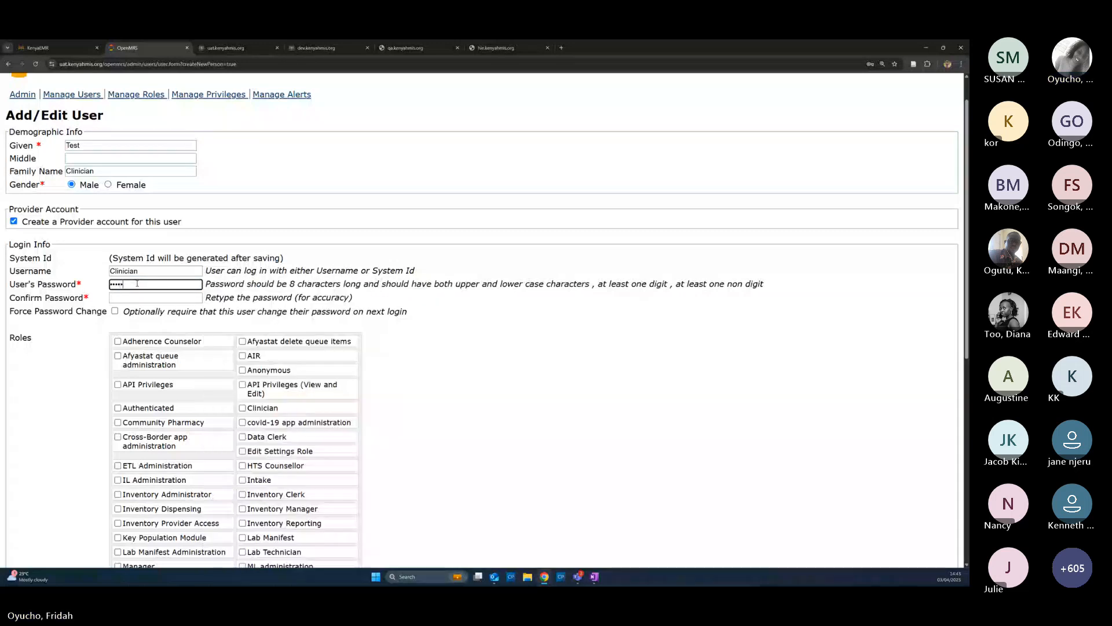
{"action": "type", "text": "•••••••"}
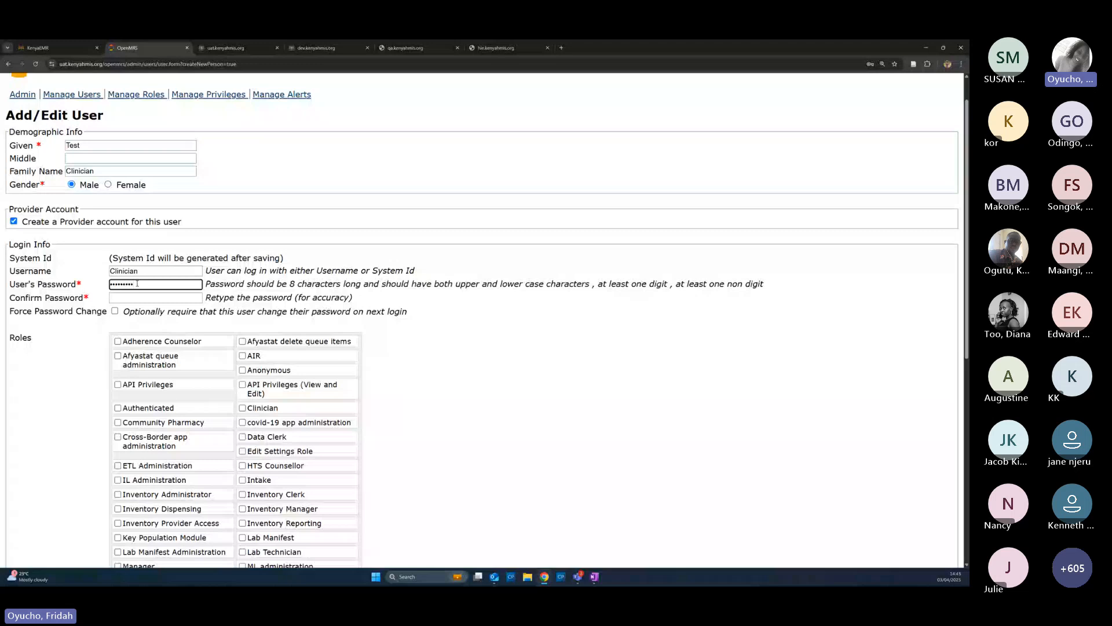
{"action": "scroll", "coordinate": [138, 283], "scroll_direction": "down", "scroll_amount": 1}
{"action": "left_click", "coordinate": [147, 261]}
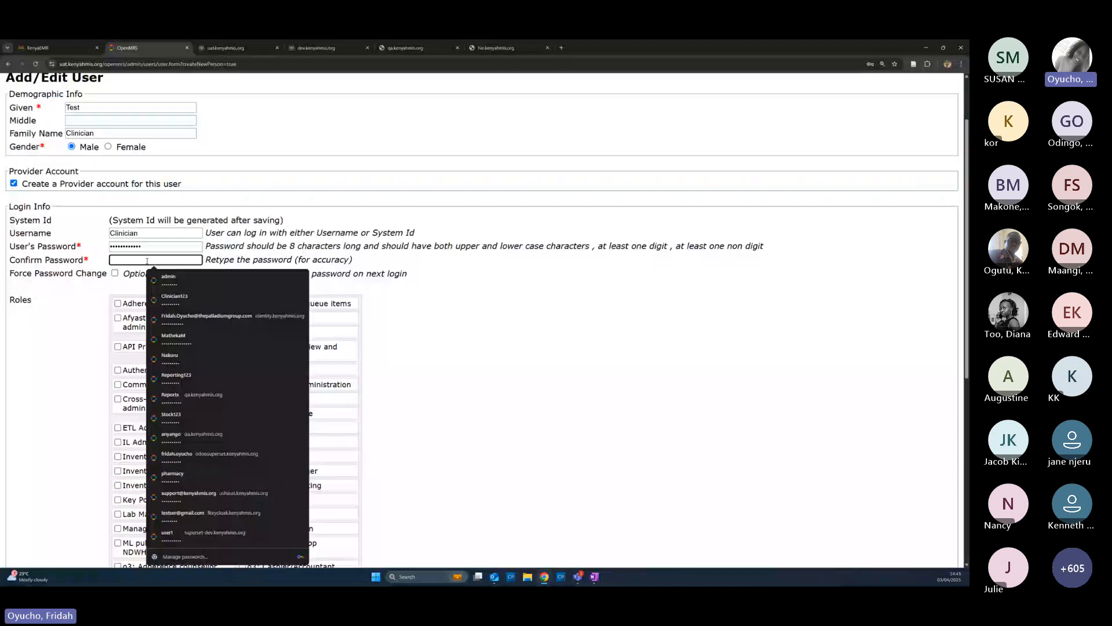
{"action": "type", "text": "****"}
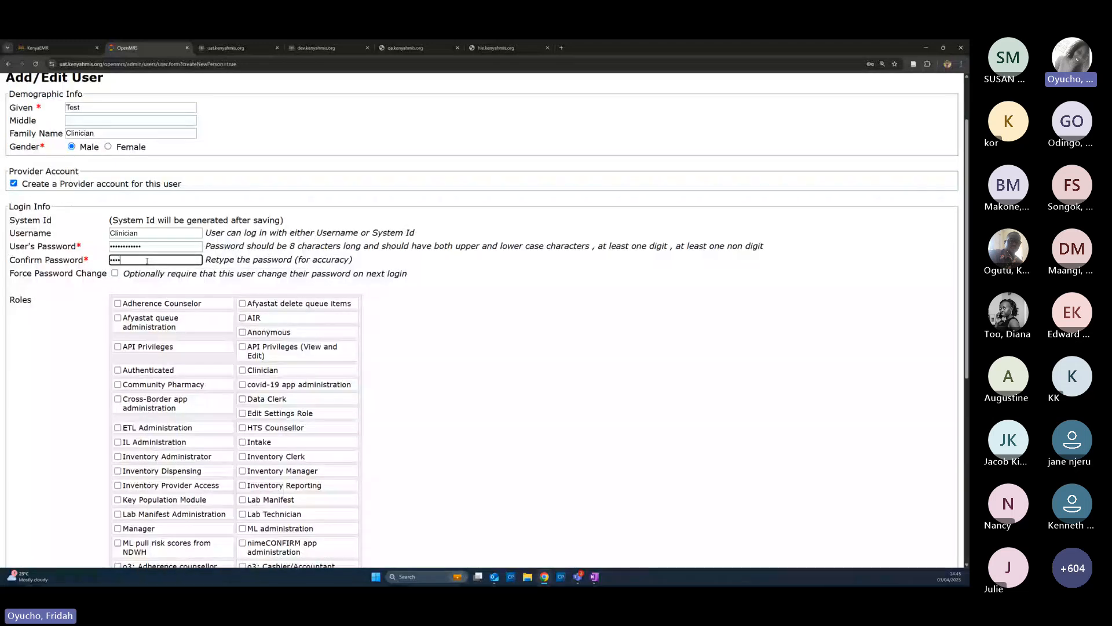
{"action": "type", "text": "********"}
{"action": "scroll", "coordinate": [173, 249], "scroll_direction": "down", "scroll_amount": 2}
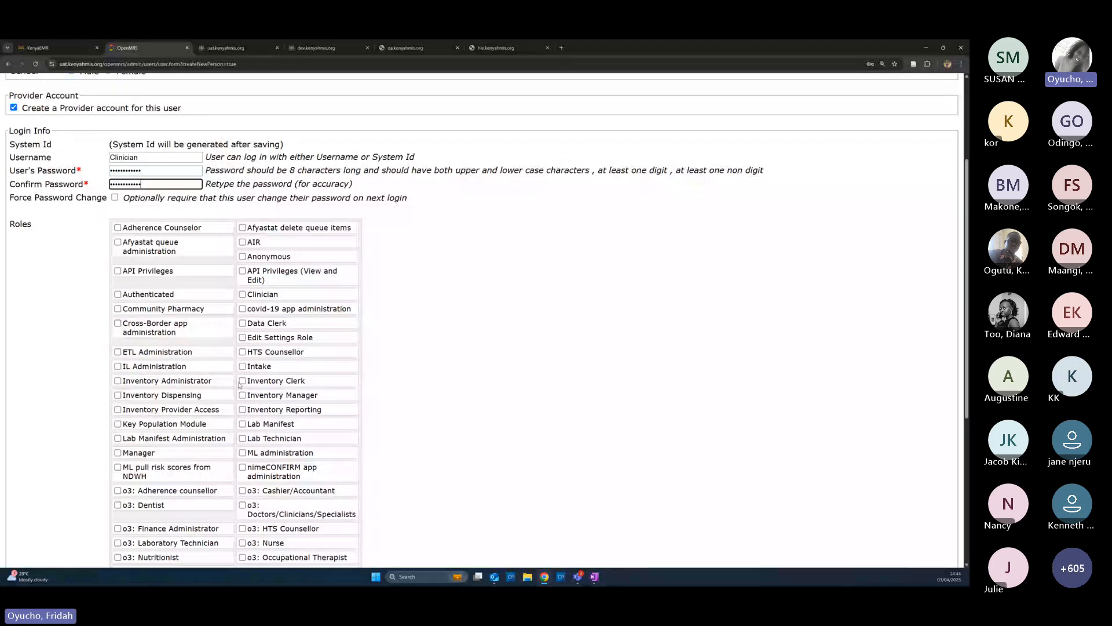
Tick the Clinician, API Privileges and API Privileges (View and Edit) roles
{"action": "left_click", "coordinate": [248, 297]}
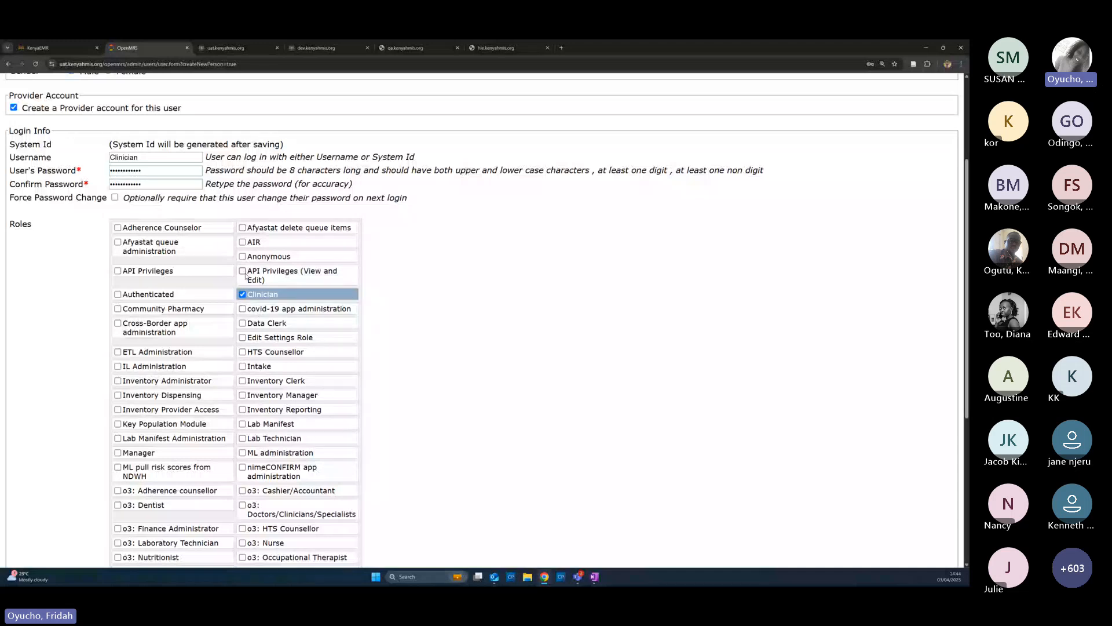
{"action": "left_click", "coordinate": [266, 275]}
{"action": "left_click", "coordinate": [180, 278]}
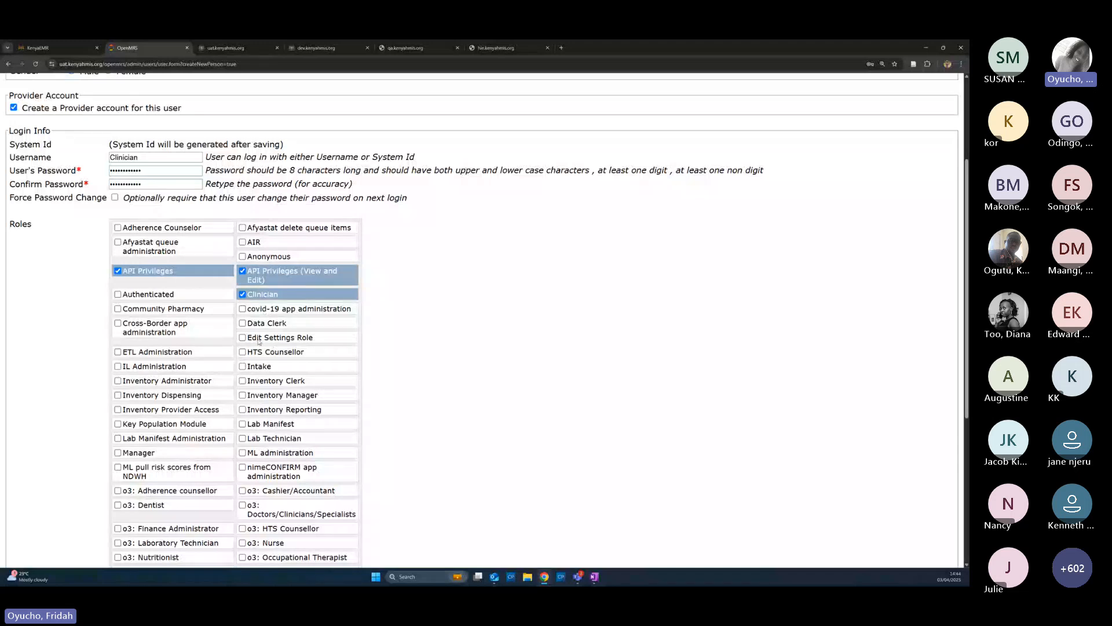
Tick the Inventory Administrator, Dispensing, Provider Access, Clerk, Manager and Reporting roles
{"action": "scroll", "coordinate": [259, 341], "scroll_direction": "down", "scroll_amount": 1}
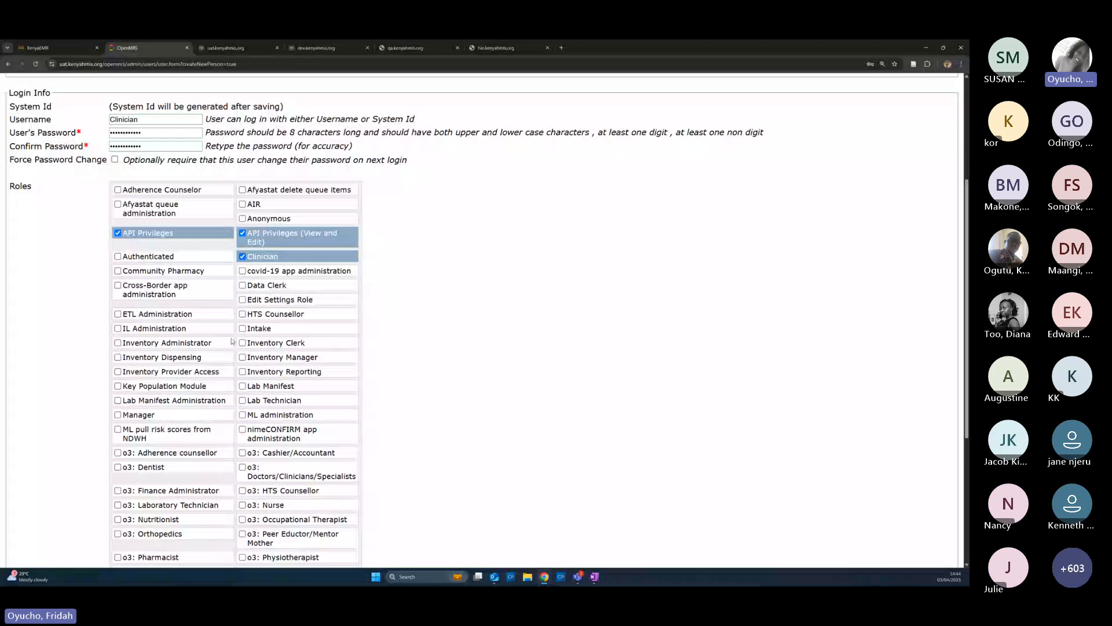
{"action": "left_click", "coordinate": [118, 343]}
{"action": "left_click", "coordinate": [118, 357]}
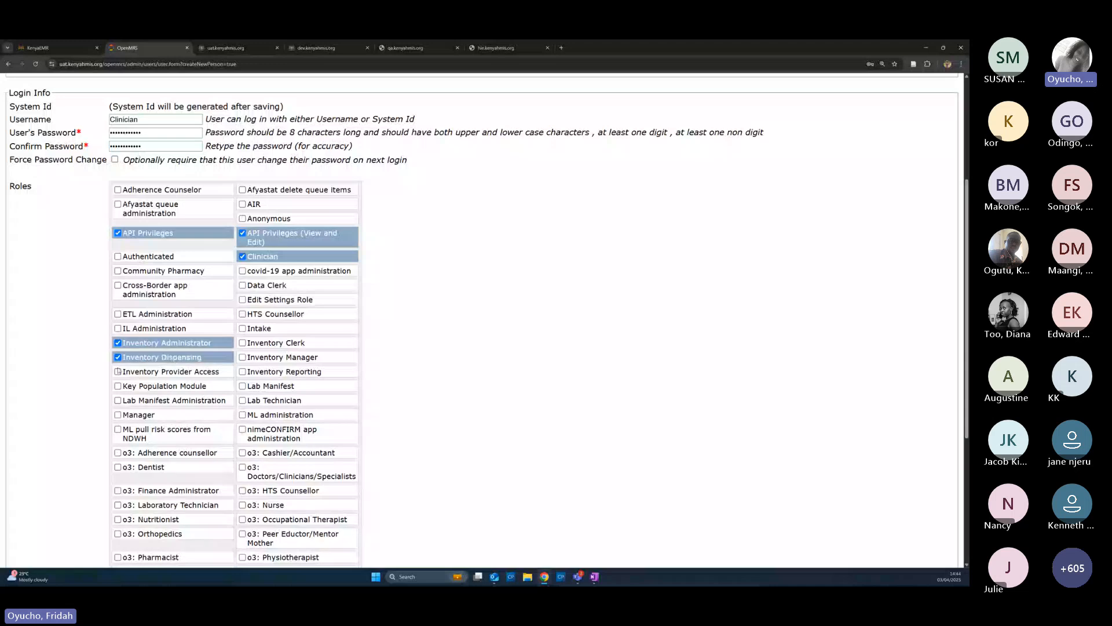
{"action": "left_click", "coordinate": [119, 371]}
{"action": "left_click", "coordinate": [118, 386]}
{"action": "left_click", "coordinate": [119, 387]}
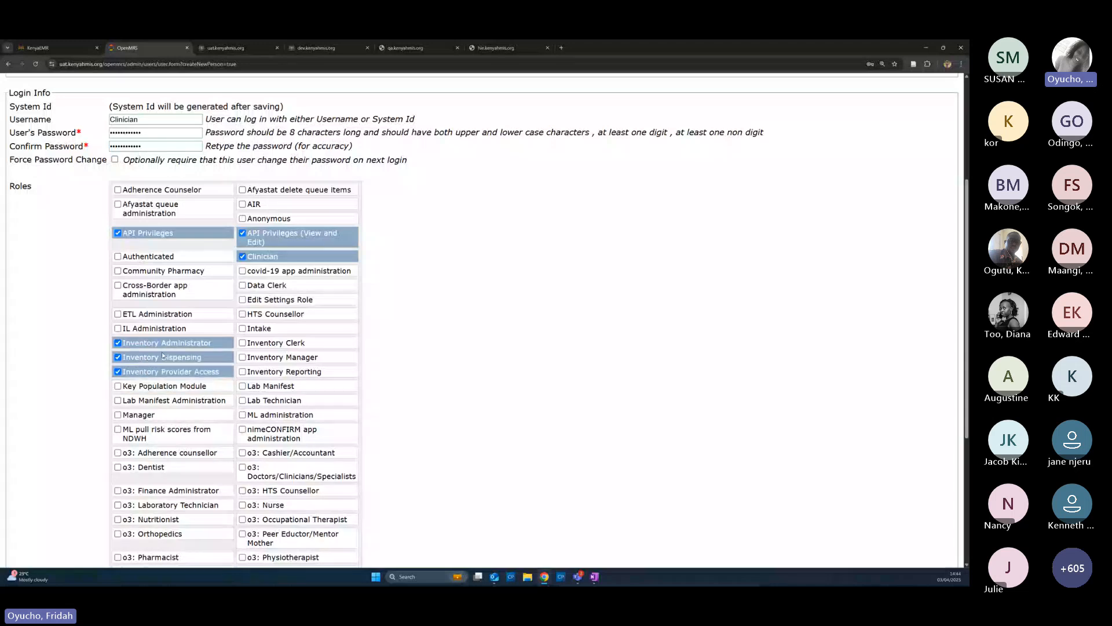
{"action": "left_click", "coordinate": [243, 343]}
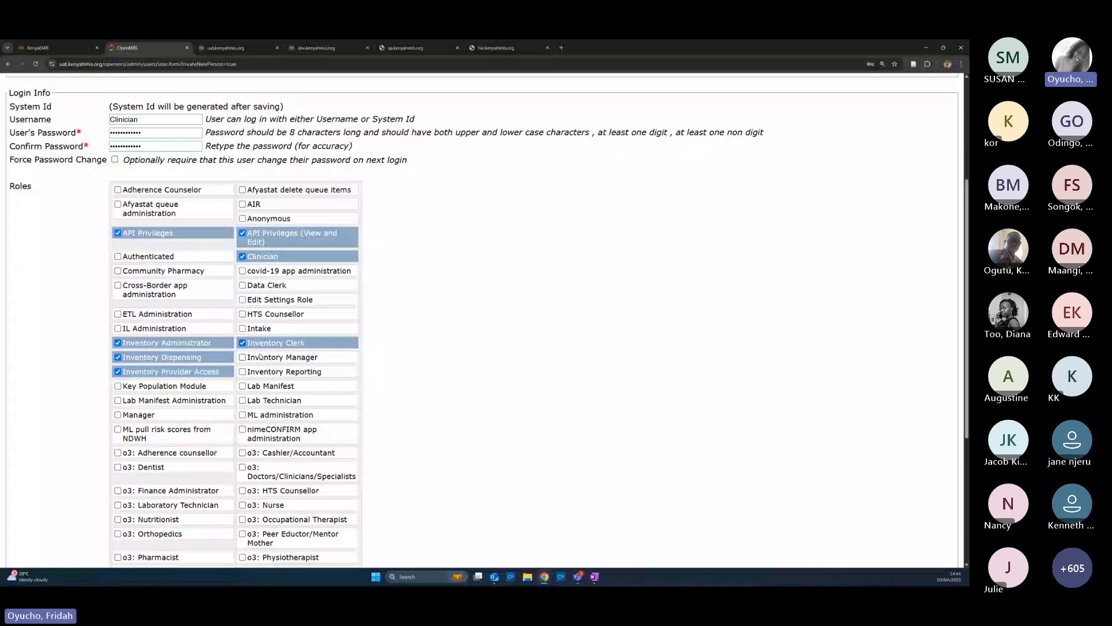
{"action": "left_click", "coordinate": [259, 357]}
{"action": "left_click", "coordinate": [252, 374]}
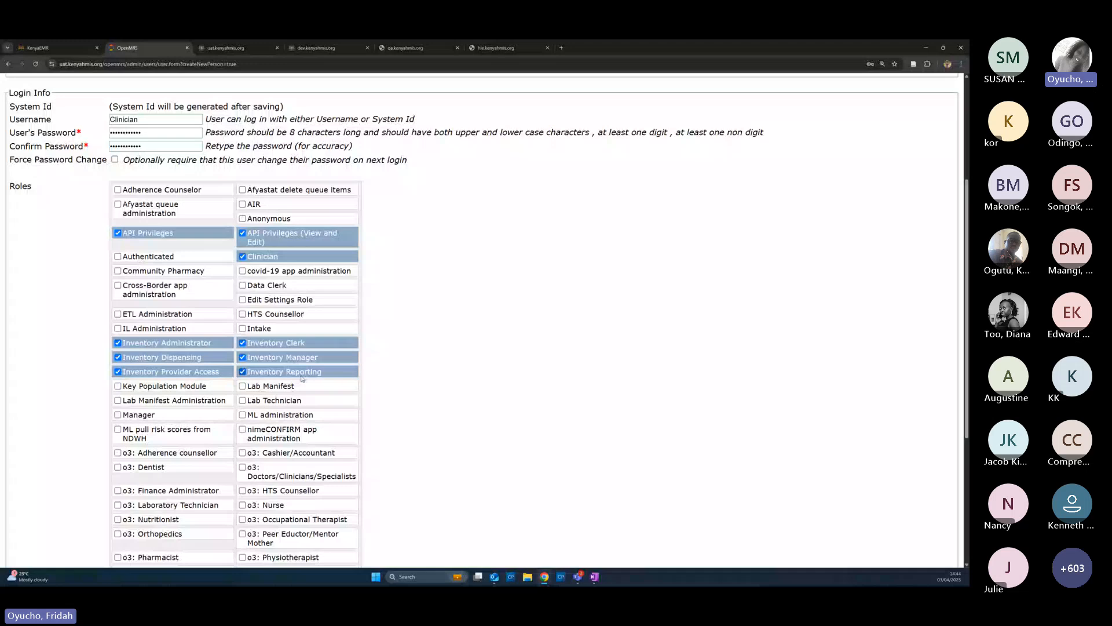
Further down the Roles list, tick o3: Stock Controller/Manager and Stock Management Base Role
{"action": "scroll", "coordinate": [302, 378], "scroll_direction": "down", "scroll_amount": 2}
{"action": "scroll", "coordinate": [295, 364], "scroll_direction": "down", "scroll_amount": 2}
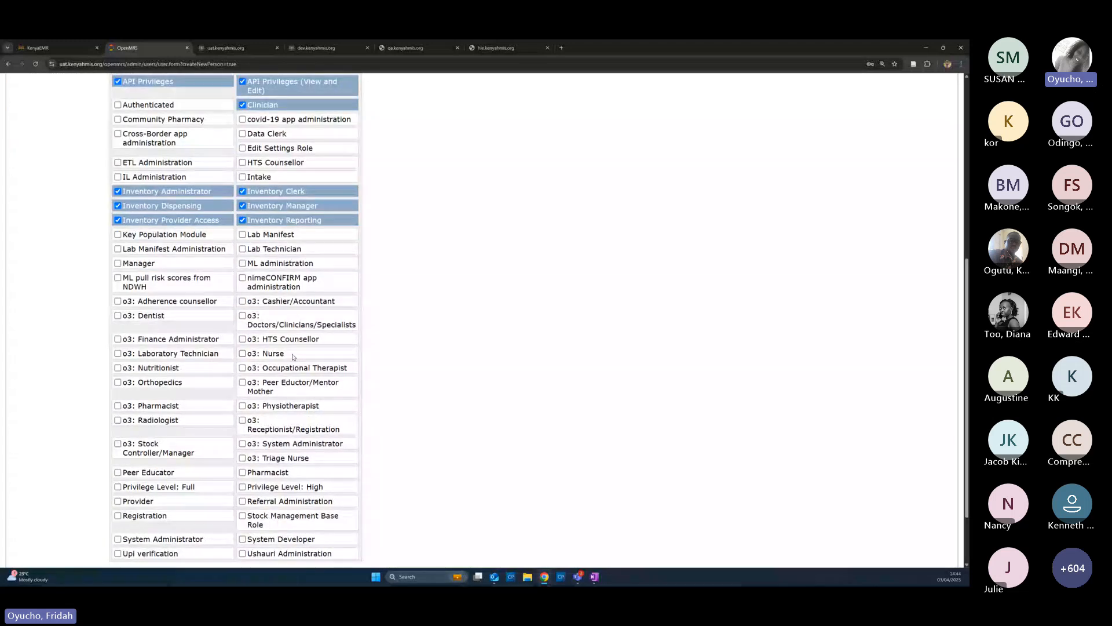
{"action": "scroll", "coordinate": [293, 356], "scroll_direction": "down", "scroll_amount": 1}
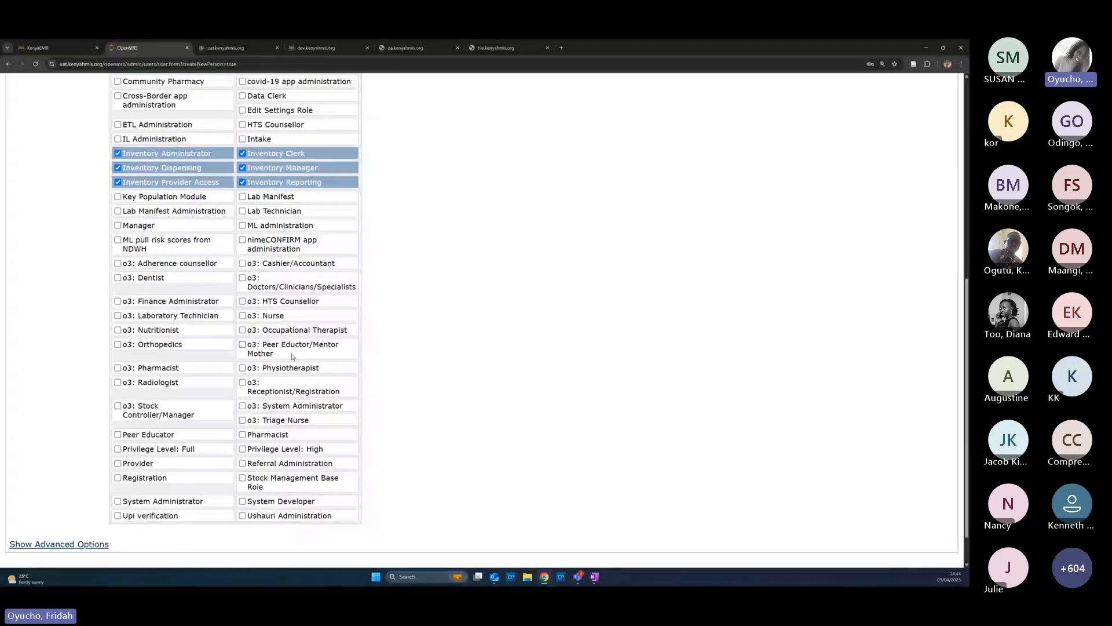
{"action": "scroll", "coordinate": [284, 350], "scroll_direction": "up", "scroll_amount": 7}
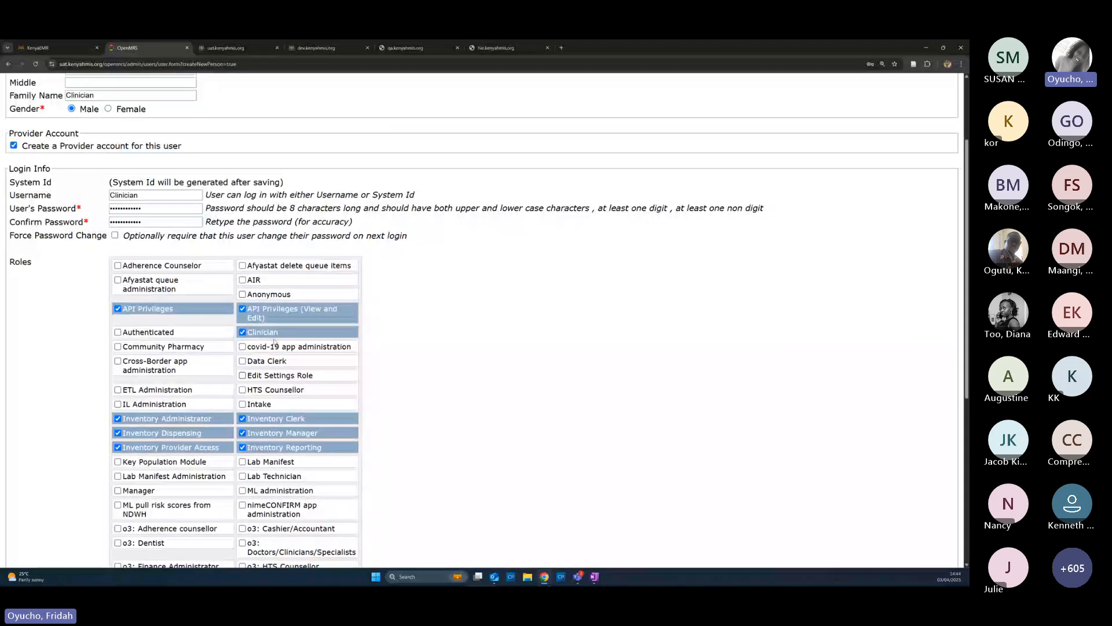
{"action": "scroll", "coordinate": [274, 343], "scroll_direction": "down", "scroll_amount": 4}
{"action": "scroll", "coordinate": [248, 452], "scroll_direction": "up", "scroll_amount": 4}
{"action": "scroll", "coordinate": [163, 306], "scroll_direction": "up", "scroll_amount": 3}
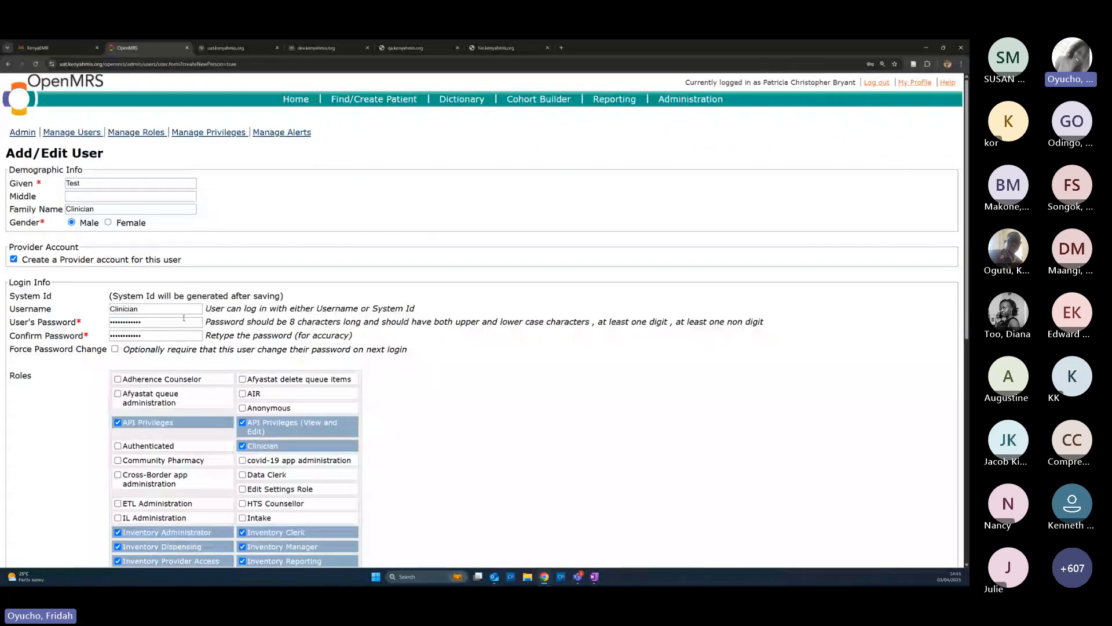
{"action": "scroll", "coordinate": [171, 316], "scroll_direction": "down", "scroll_amount": 3}
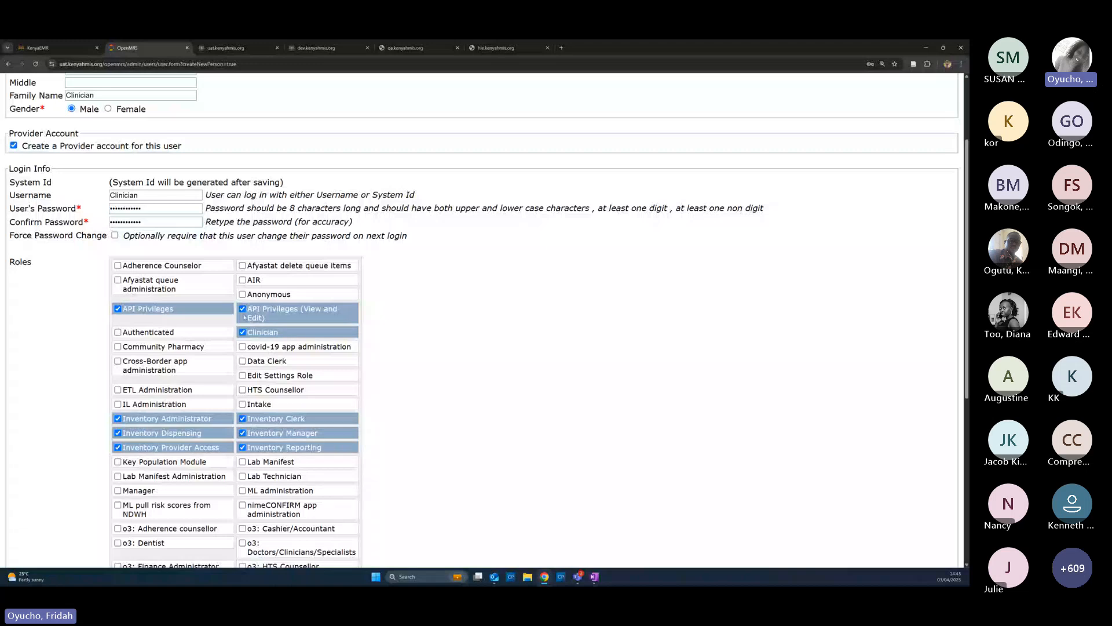
{"action": "scroll", "coordinate": [244, 317], "scroll_direction": "down", "scroll_amount": 3}
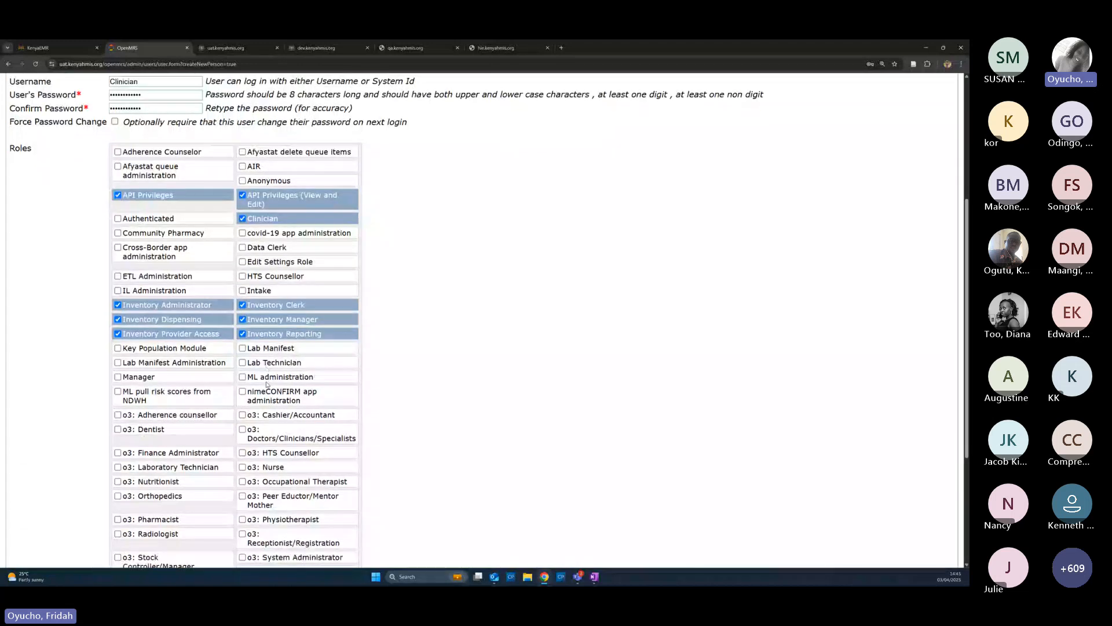
{"action": "scroll", "coordinate": [267, 384], "scroll_direction": "down", "scroll_amount": 1}
{"action": "scroll", "coordinate": [264, 383], "scroll_direction": "down", "scroll_amount": 3}
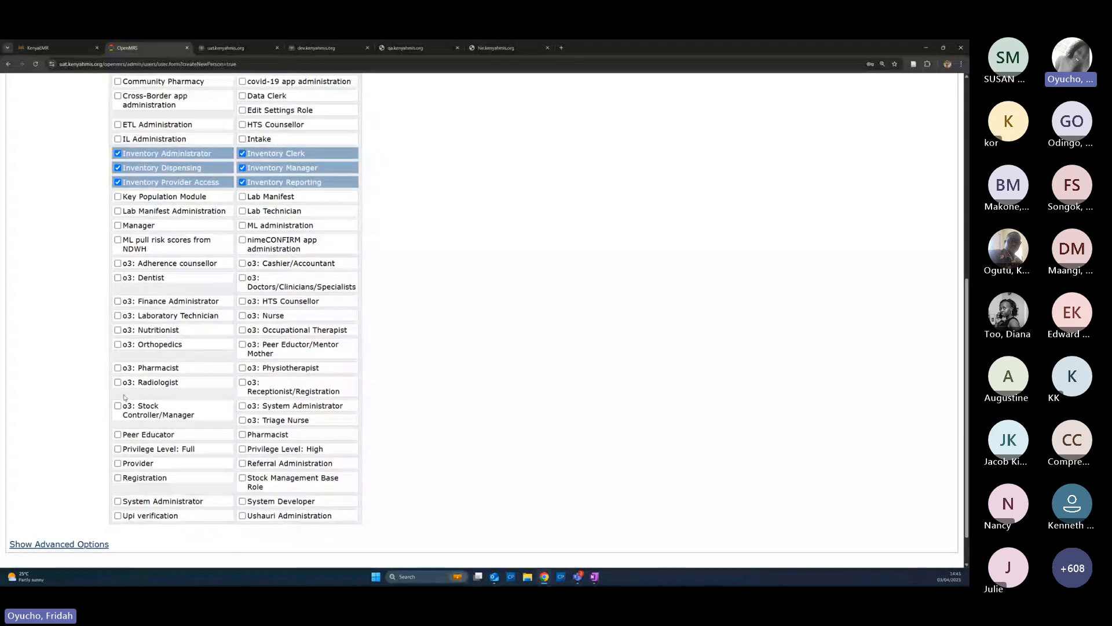
{"action": "left_click", "coordinate": [131, 413]}
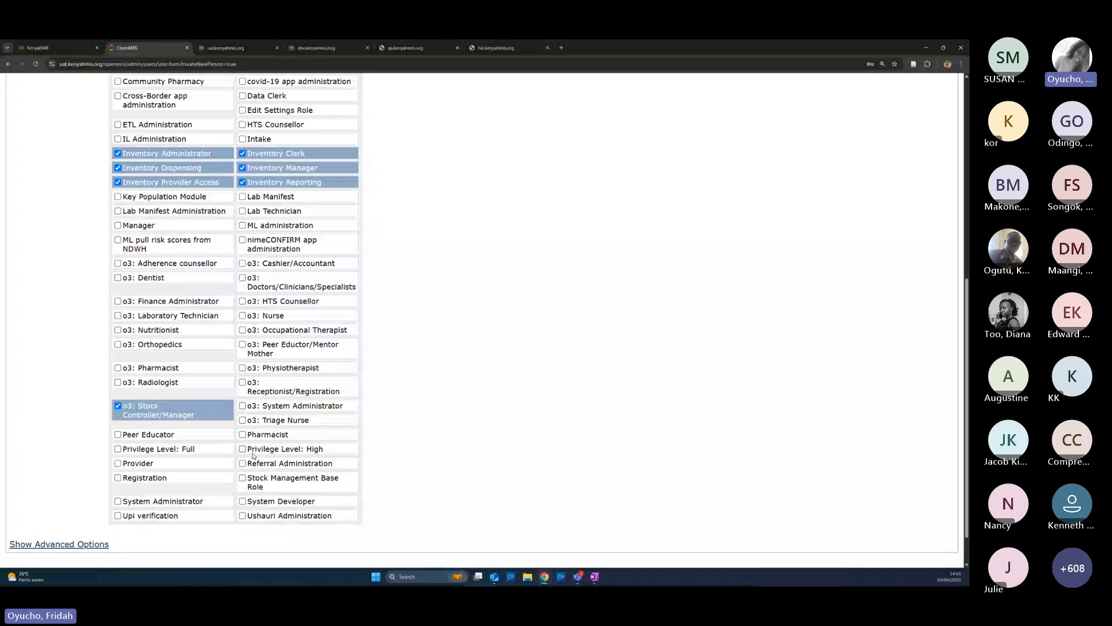
{"action": "left_click", "coordinate": [244, 481]}
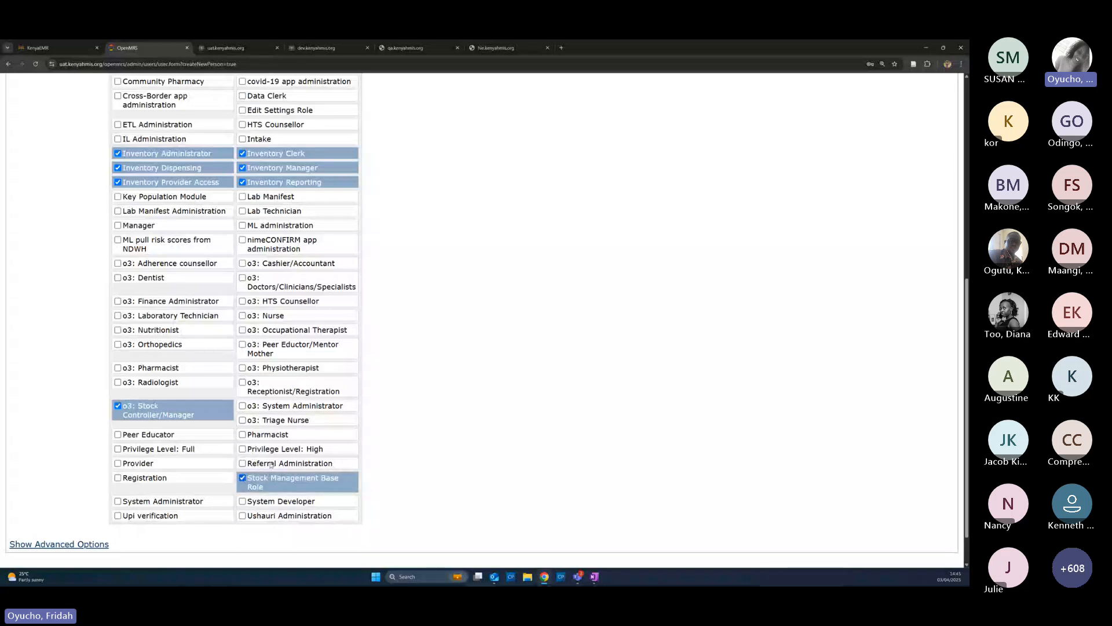
Add the Pharmacist and o3: Pharmacist roles
{"action": "left_click", "coordinate": [243, 435]}
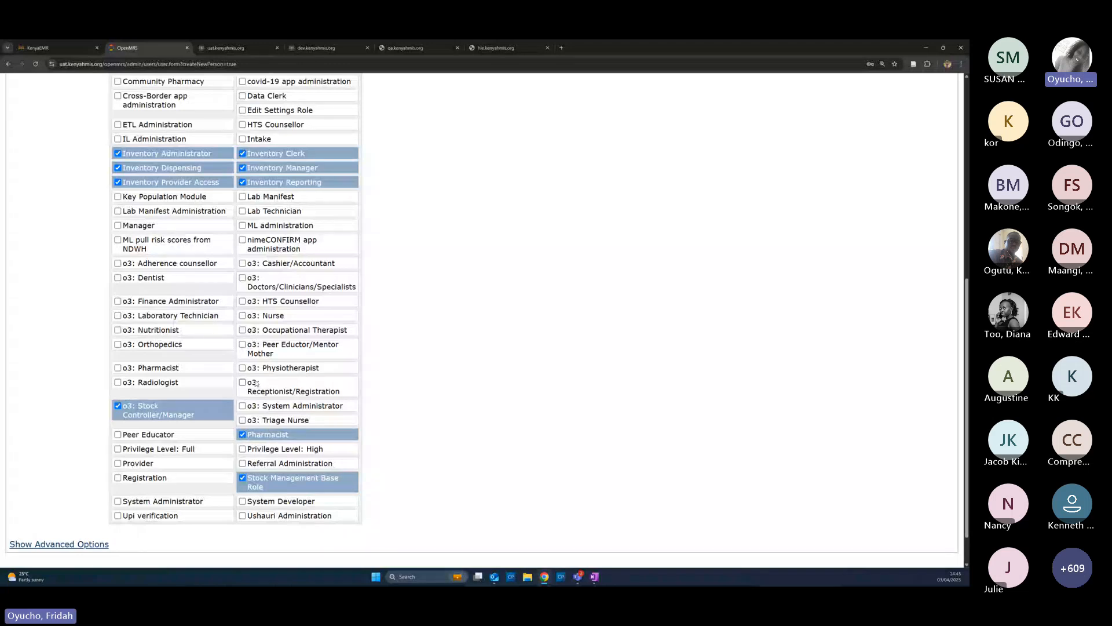
{"action": "scroll", "coordinate": [275, 396], "scroll_direction": "down", "scroll_amount": 1}
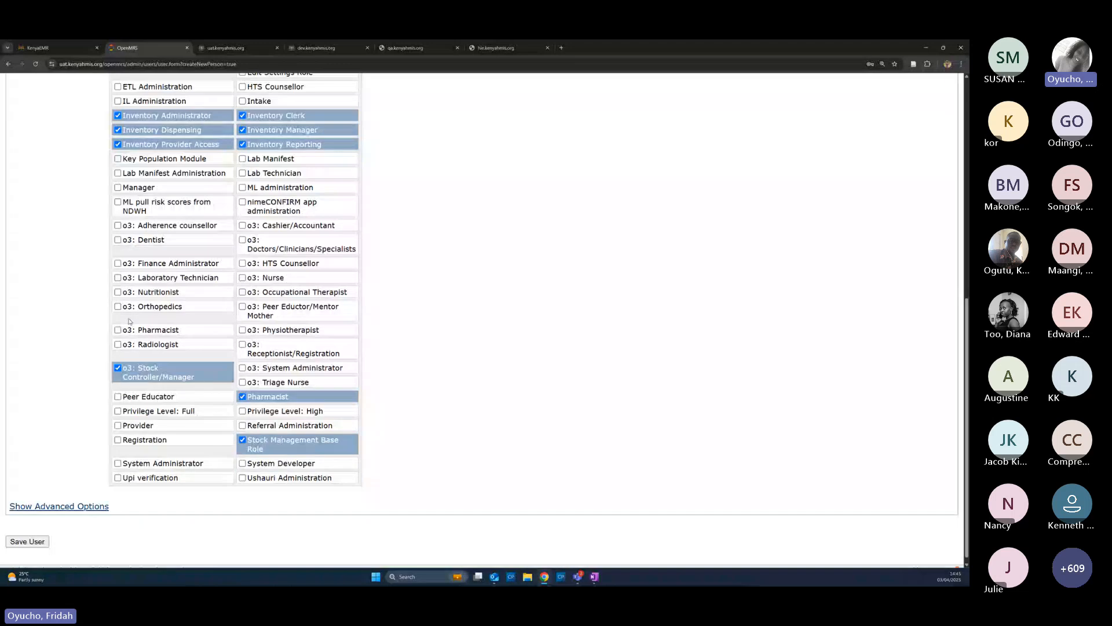
{"action": "left_click", "coordinate": [119, 330]}
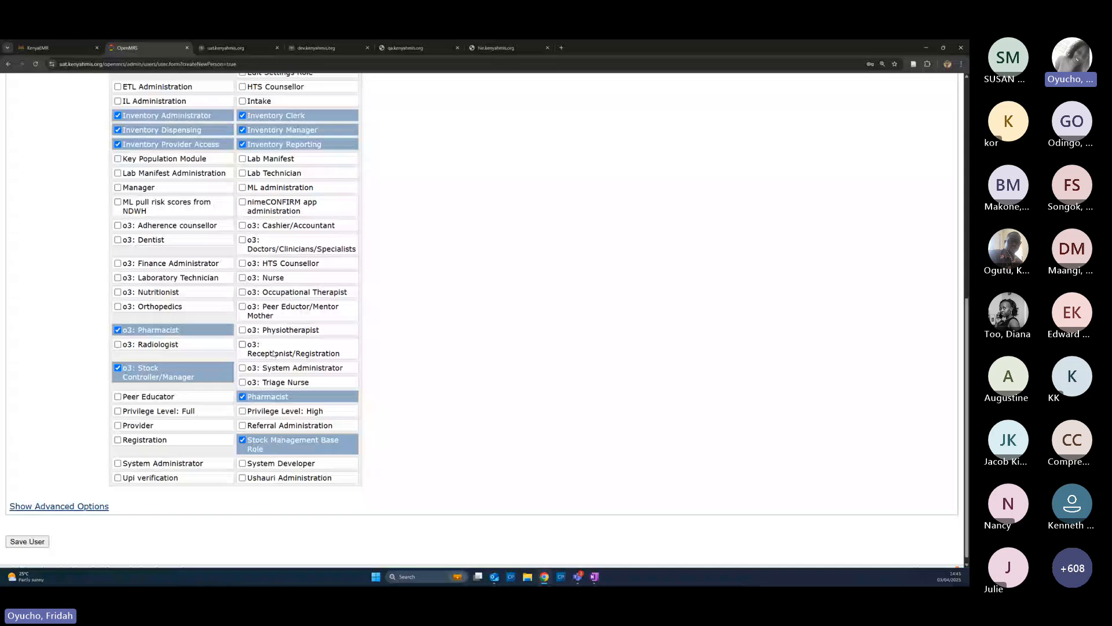
{"action": "scroll", "coordinate": [274, 354], "scroll_direction": "up", "scroll_amount": 2}
{"action": "scroll", "coordinate": [258, 305], "scroll_direction": "up", "scroll_amount": 1}
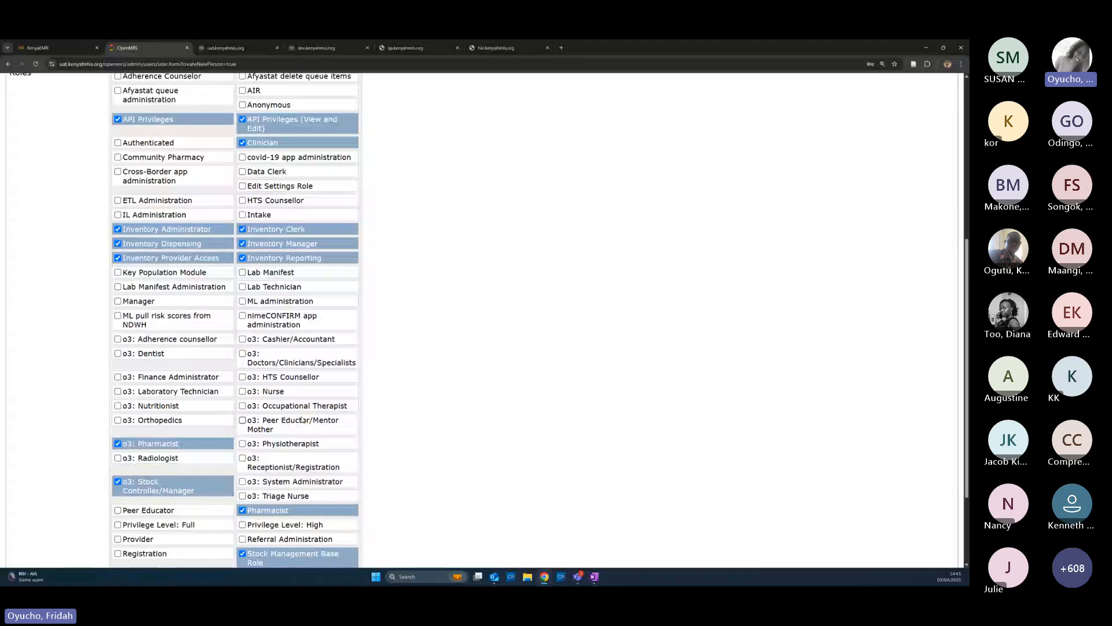
{"action": "scroll", "coordinate": [133, 271], "scroll_direction": "up", "scroll_amount": 1}
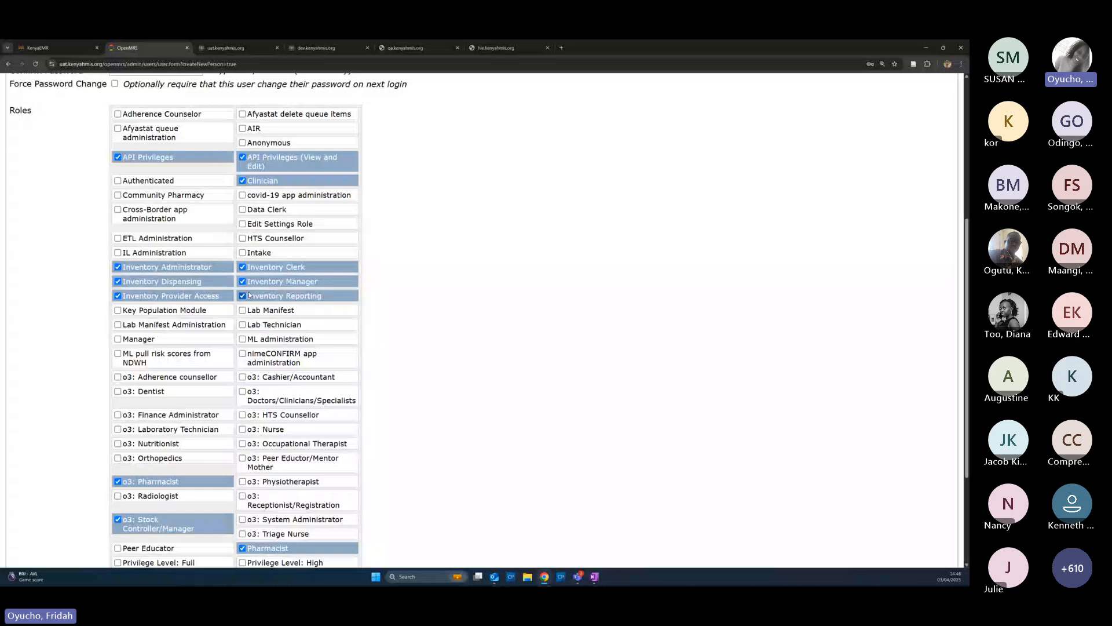
{"action": "scroll", "coordinate": [280, 364], "scroll_direction": "down", "scroll_amount": 2}
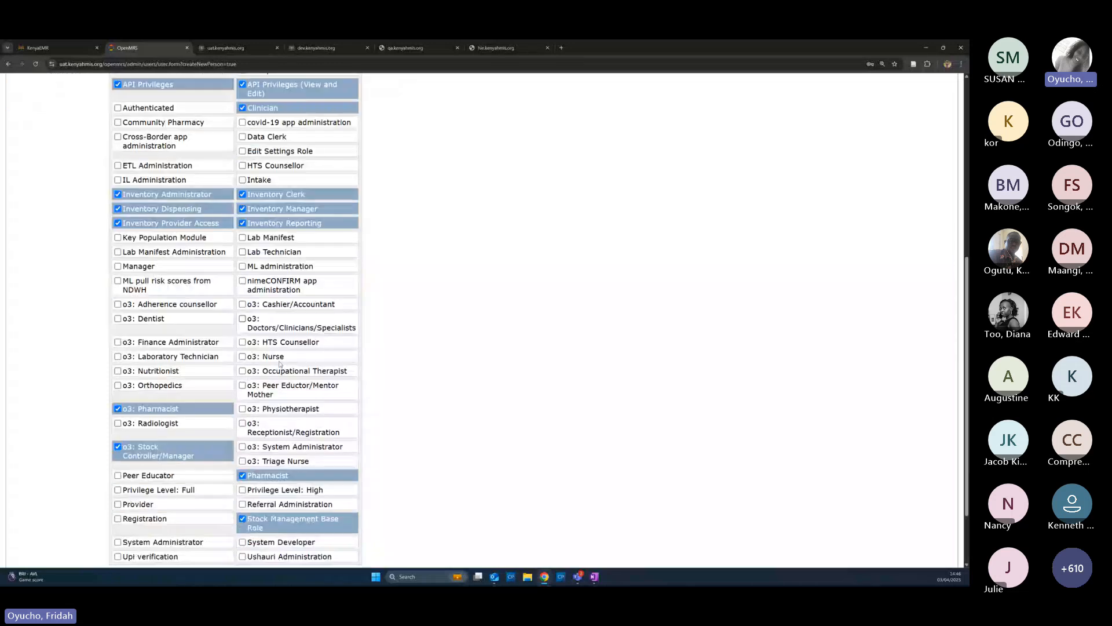
{"action": "scroll", "coordinate": [280, 364], "scroll_direction": "down", "scroll_amount": 1}
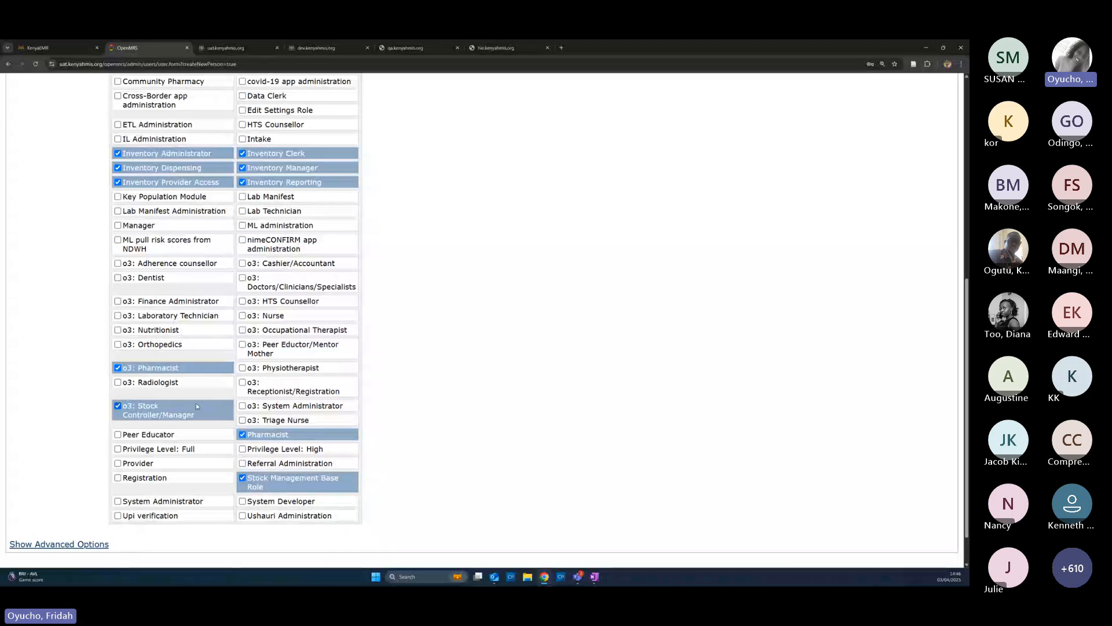
{"action": "scroll", "coordinate": [196, 406], "scroll_direction": "up", "scroll_amount": 5}
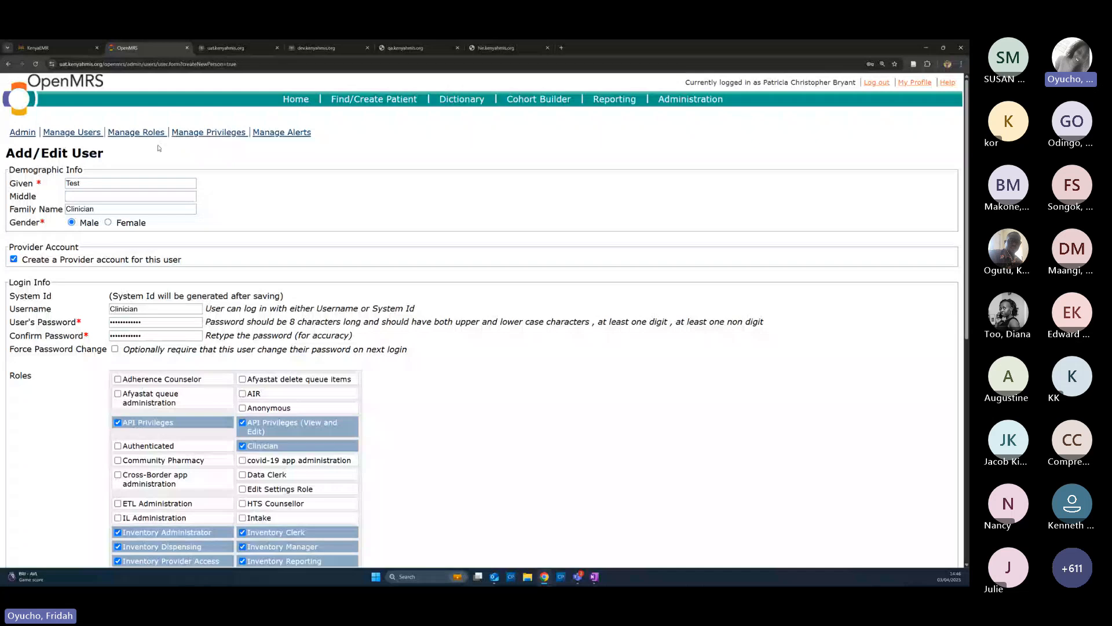
Return to Home, then open Manage Stocks from the KenyaEMR Modules grid
{"action": "left_click", "coordinate": [296, 100]}
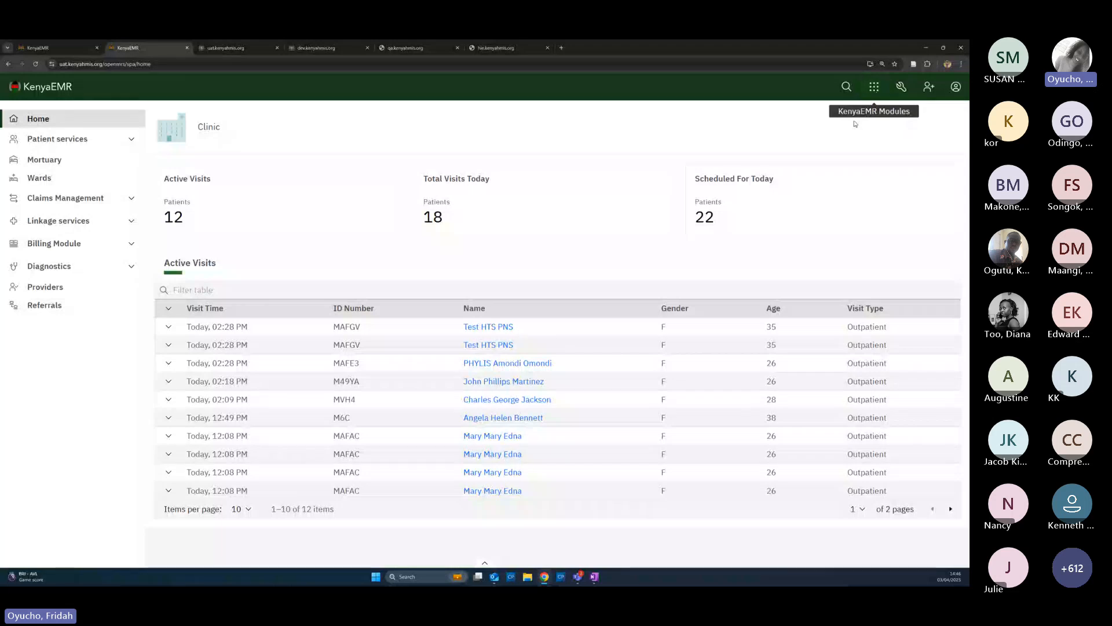
{"action": "left_click", "coordinate": [875, 88]}
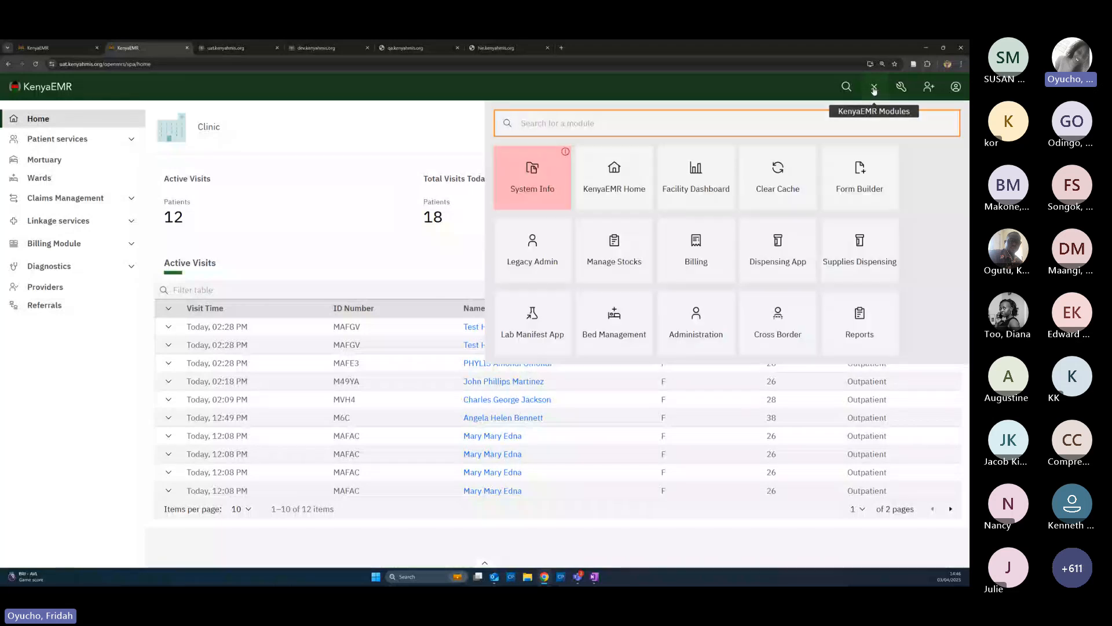
{"action": "left_click", "coordinate": [607, 269]}
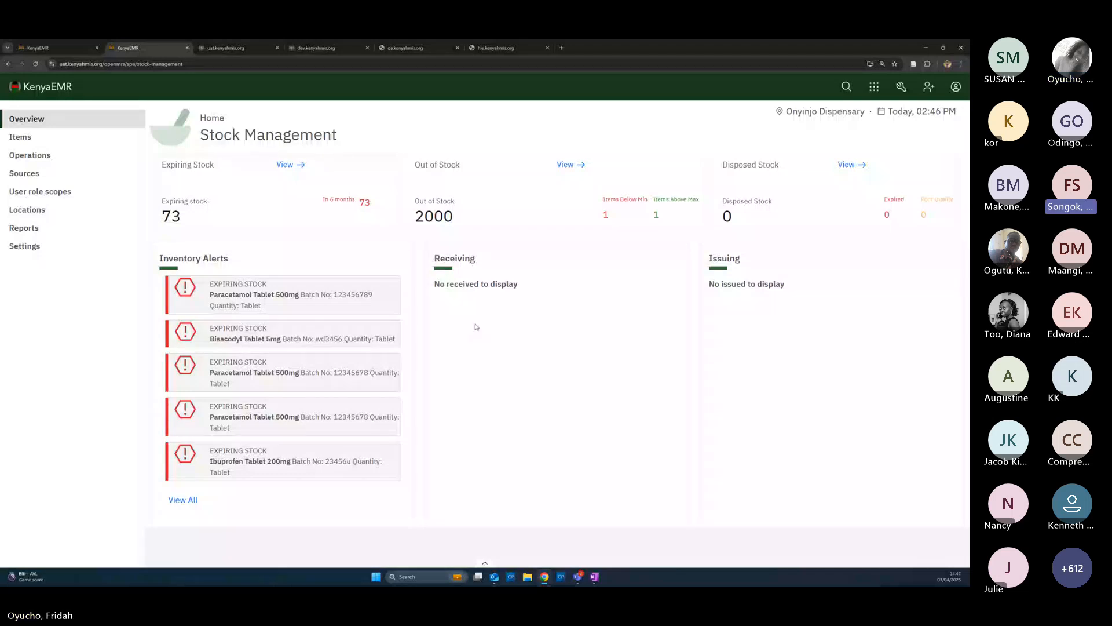
Zoom the Stock Management overview in to 200% and clear the stray text selection
{"action": "double_click", "coordinate": [499, 337]}
{"action": "key", "text": "ctrl+plus"}
{"action": "key", "text": "ctrl+plus"}
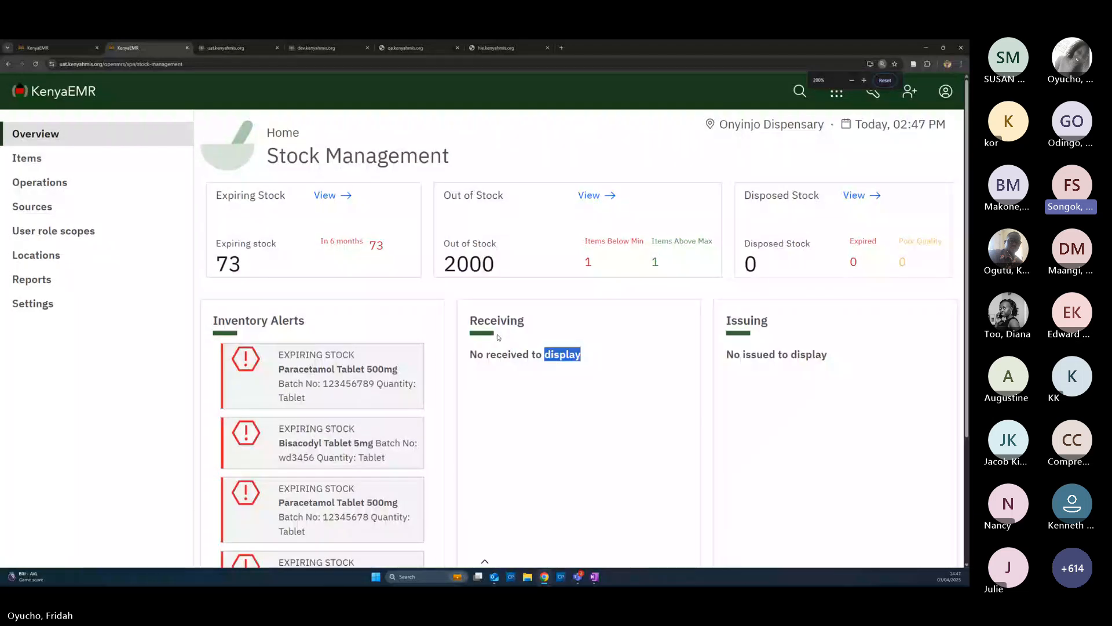
{"action": "key", "text": "ctrl+plus"}
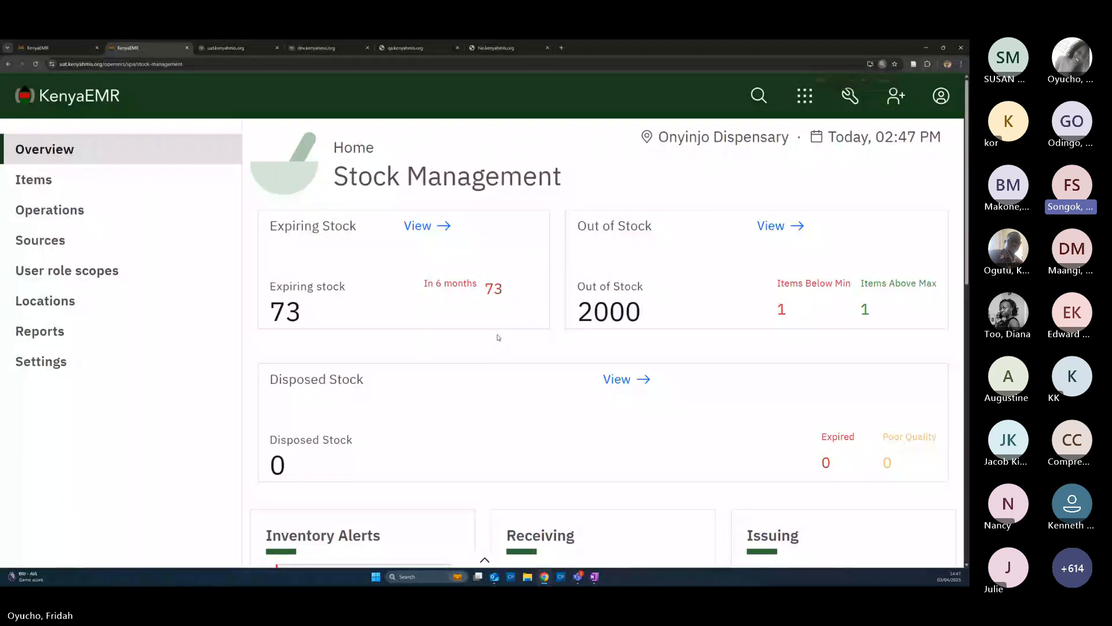
{"action": "key", "text": "ctrl+minus"}
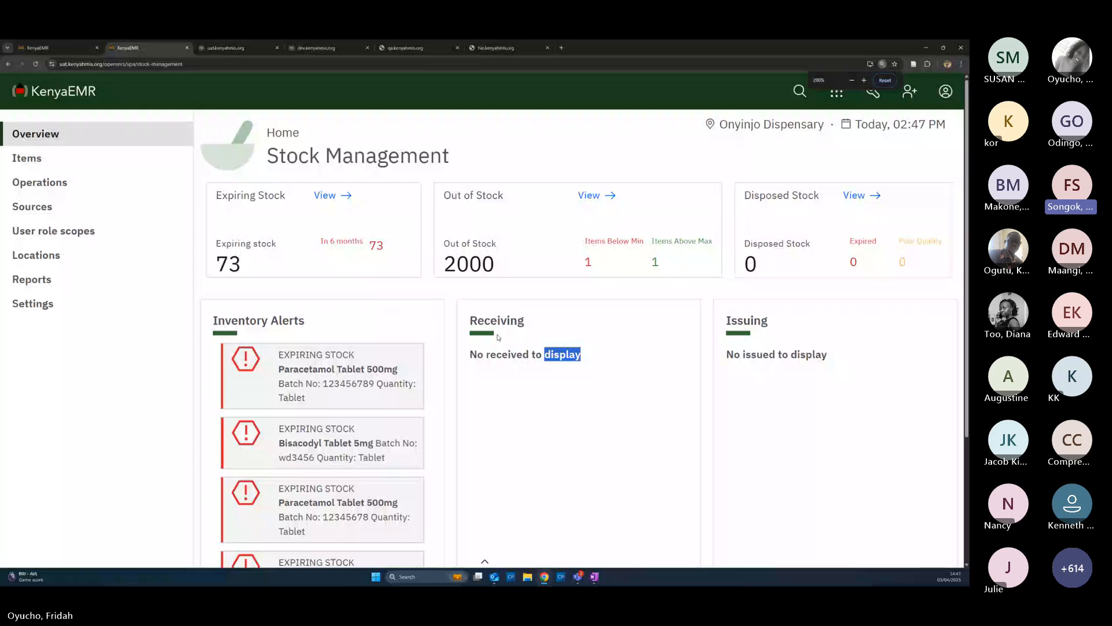
{"action": "left_click_drag", "start_coordinate": [565, 355], "coordinate": [633, 404]}
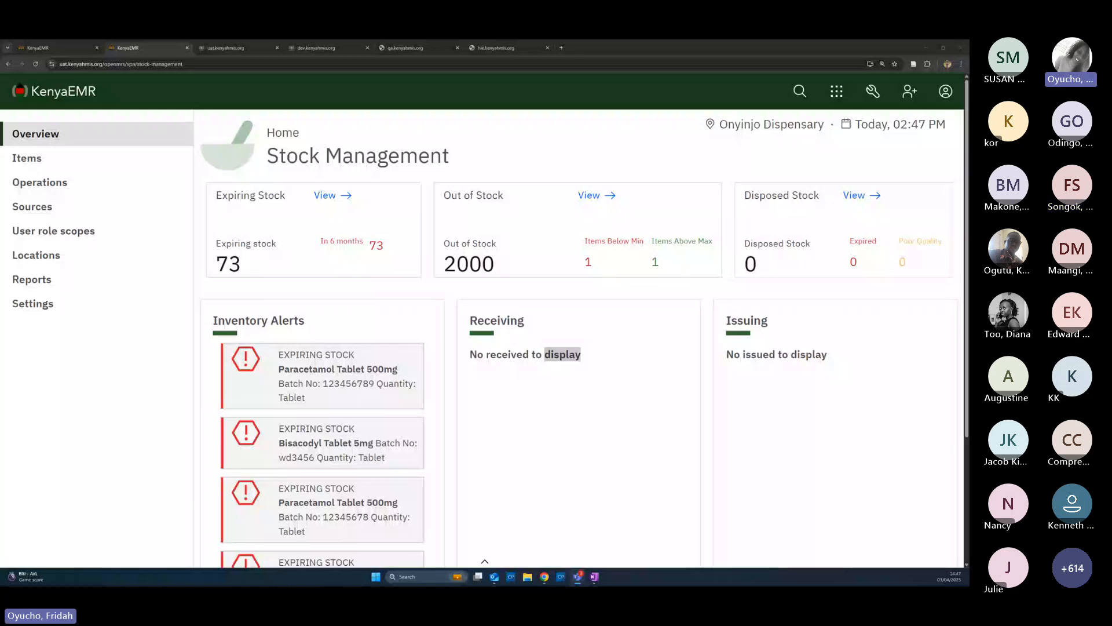
{"action": "left_click", "coordinate": [539, 434]}
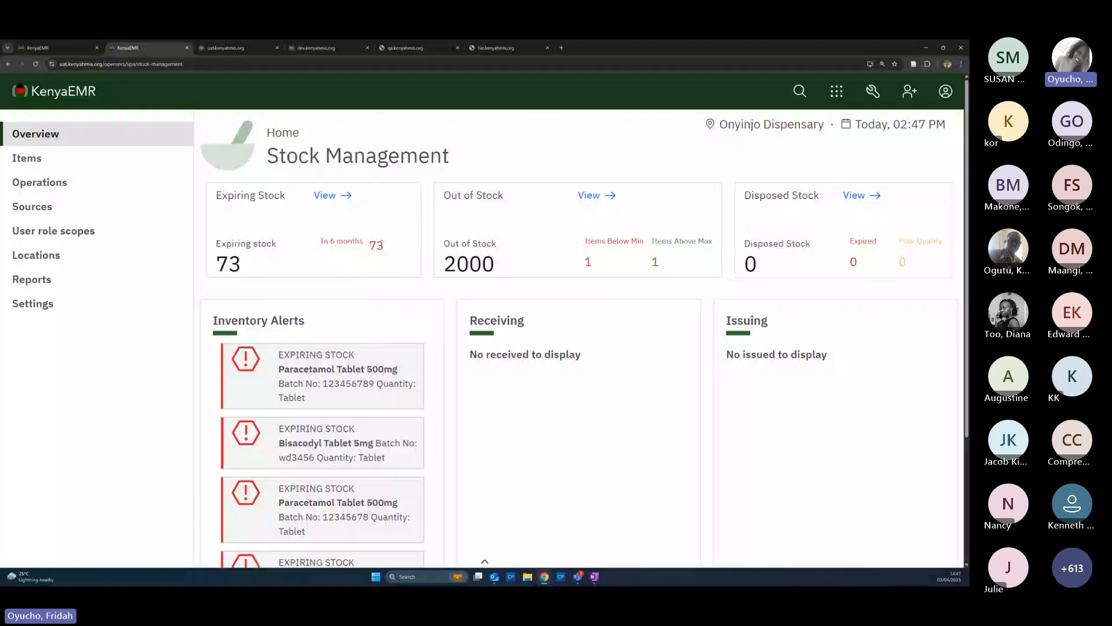
View the expiring-stock details and all Inventory Alerts, then go to the Items list
{"action": "left_click", "coordinate": [333, 196]}
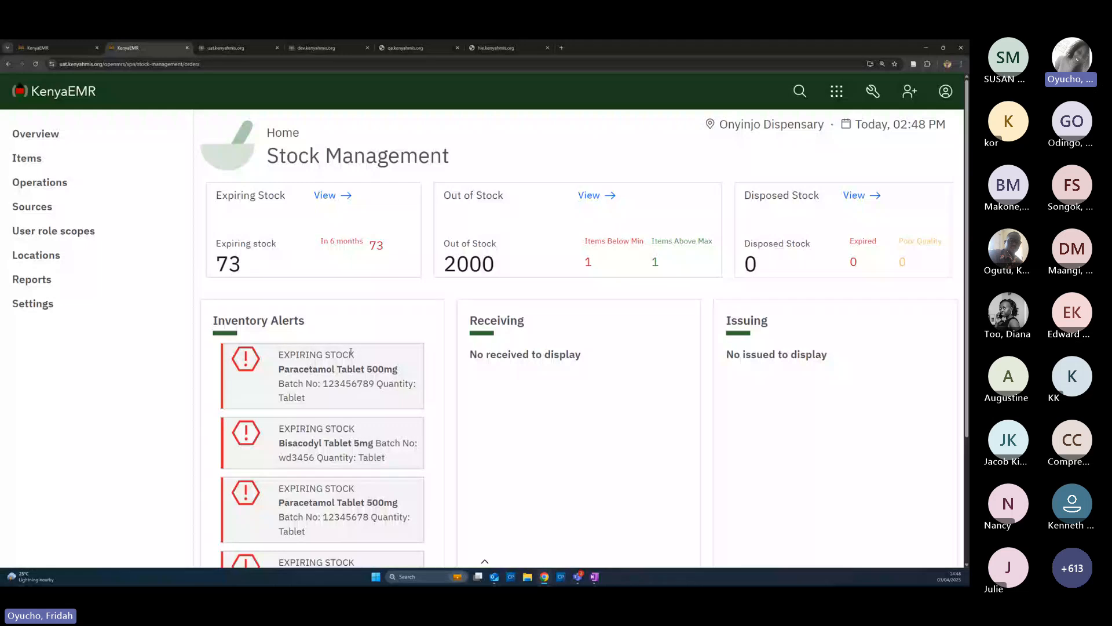
{"action": "scroll", "coordinate": [350, 353], "scroll_direction": "down", "scroll_amount": 1}
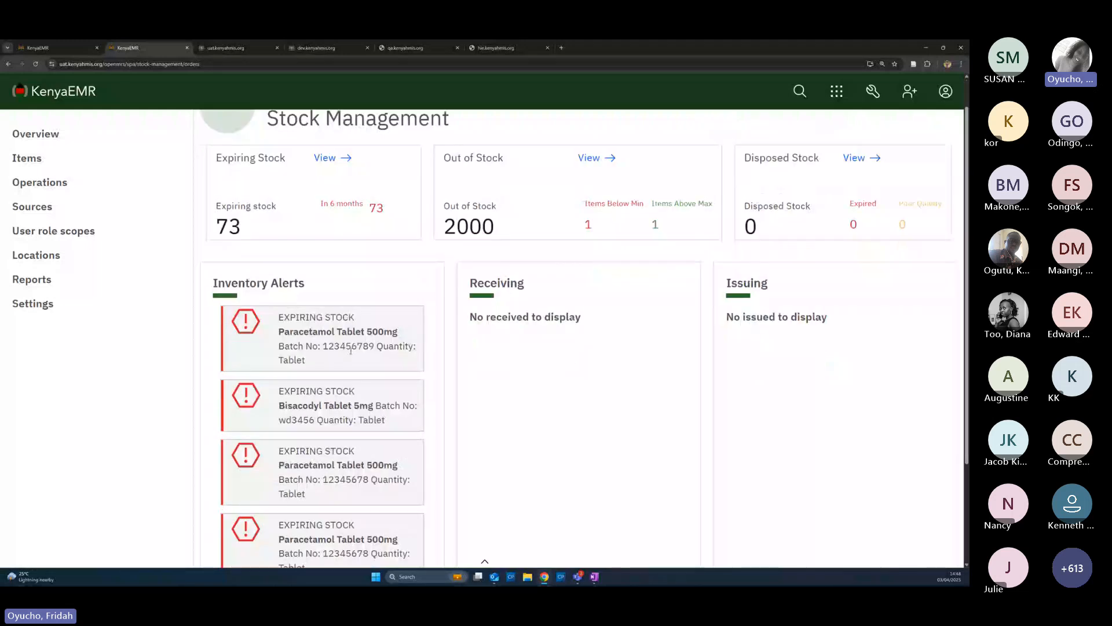
{"action": "scroll", "coordinate": [351, 350], "scroll_direction": "down", "scroll_amount": 1}
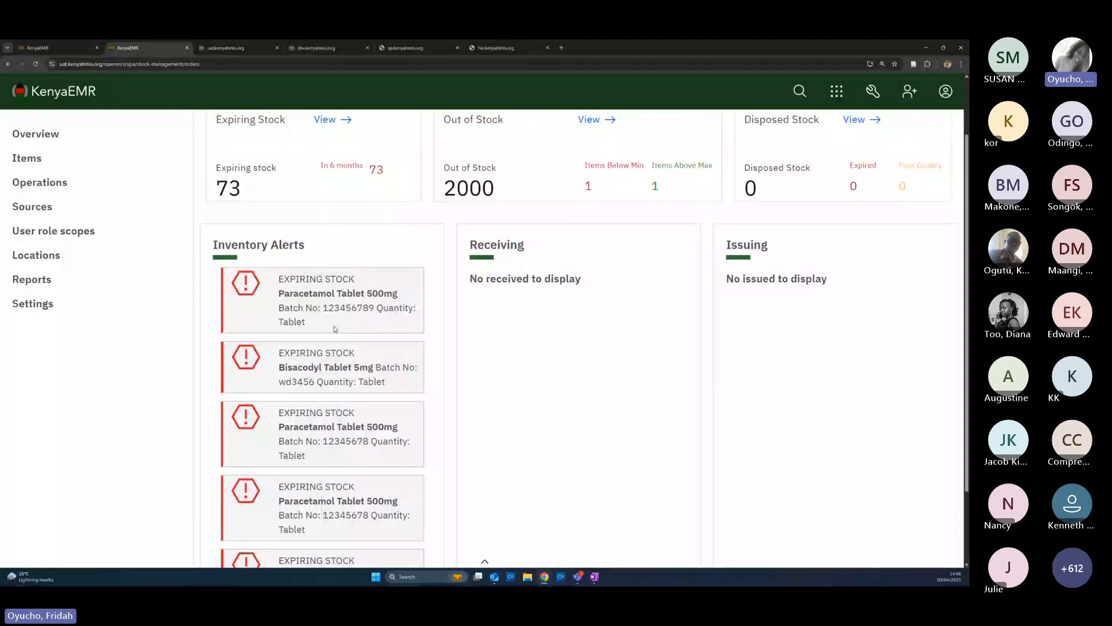
{"action": "scroll", "coordinate": [334, 329], "scroll_direction": "down", "scroll_amount": 2}
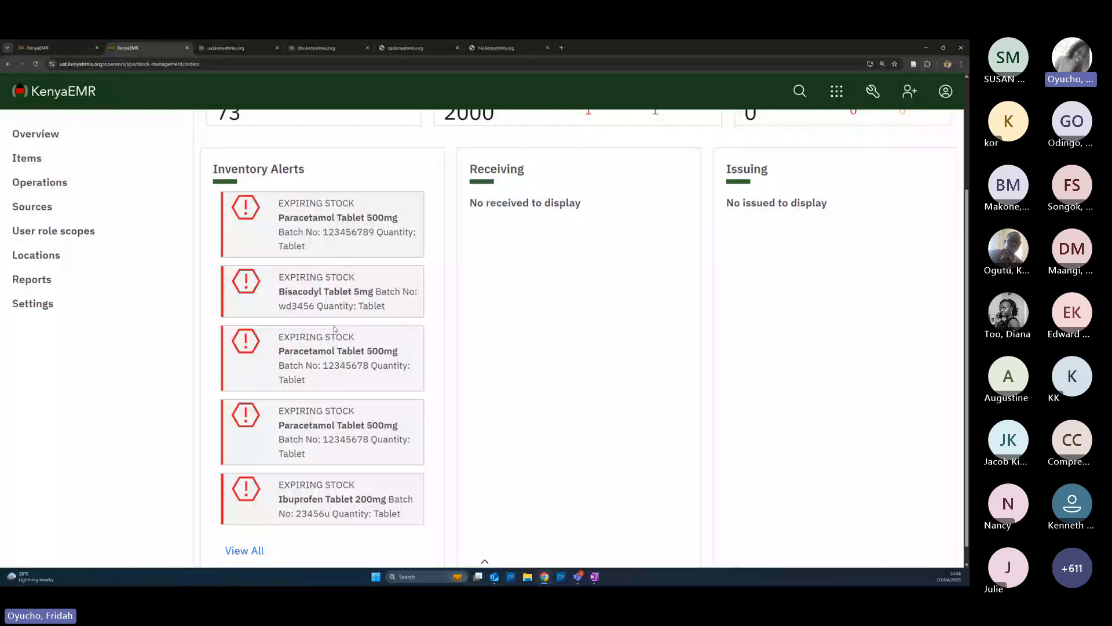
{"action": "scroll", "coordinate": [335, 329], "scroll_direction": "down", "scroll_amount": 1}
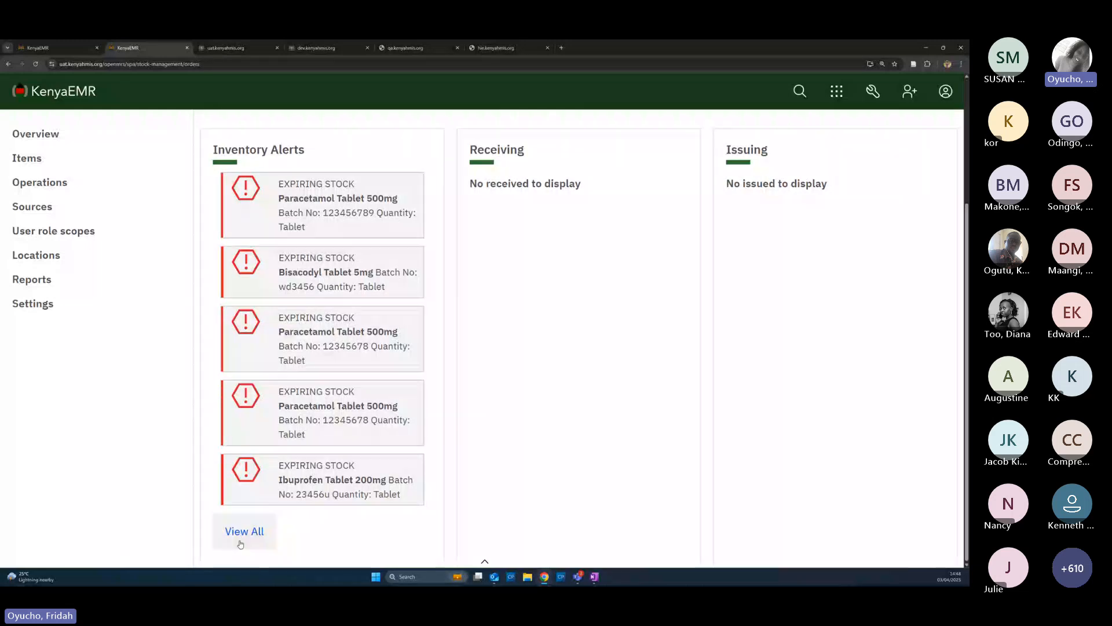
{"action": "left_click", "coordinate": [245, 532]}
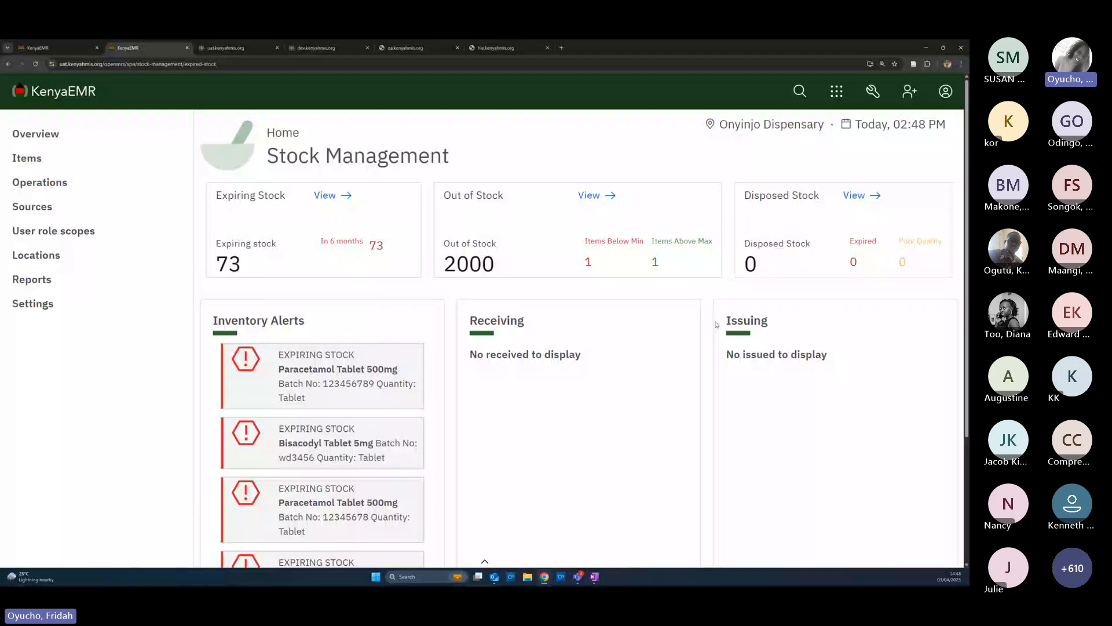
{"action": "scroll", "coordinate": [509, 280], "scroll_direction": "down", "scroll_amount": 2}
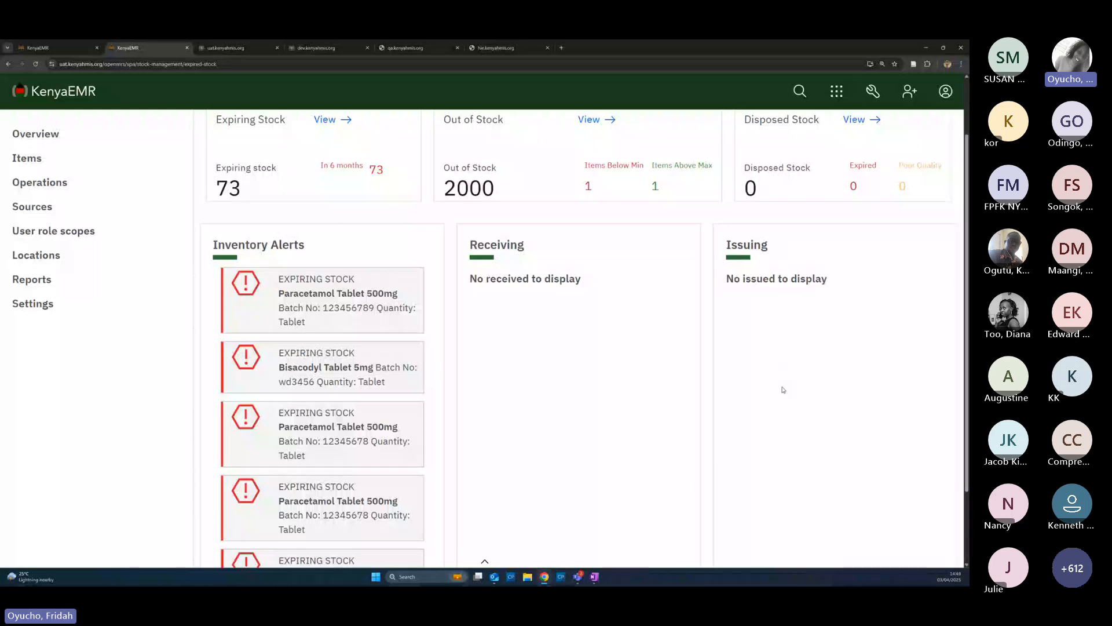
{"action": "scroll", "coordinate": [648, 355], "scroll_direction": "up", "scroll_amount": 2}
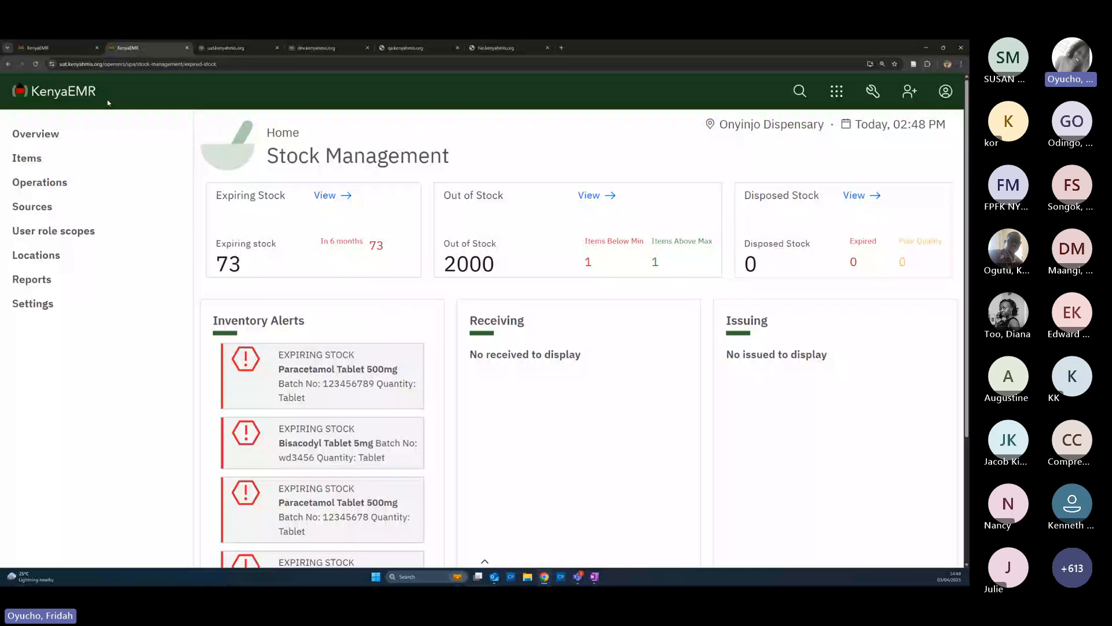
{"action": "left_click", "coordinate": [29, 162]}
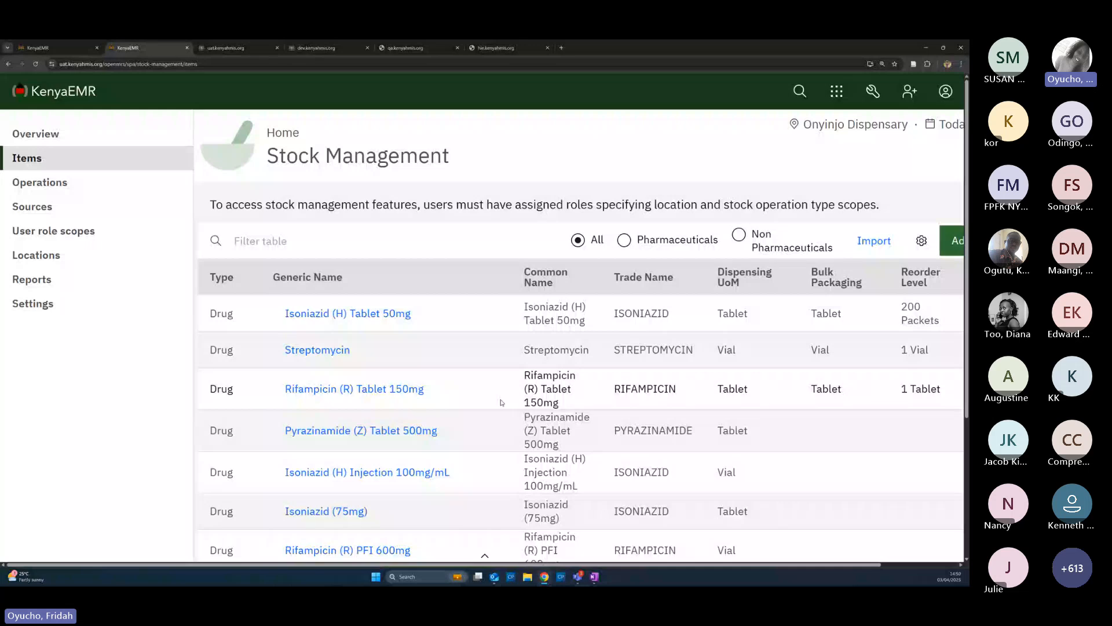
Filter the items table for 'paracetamol', then ibuprofen, then clear the filter
{"action": "left_click", "coordinate": [282, 243]}
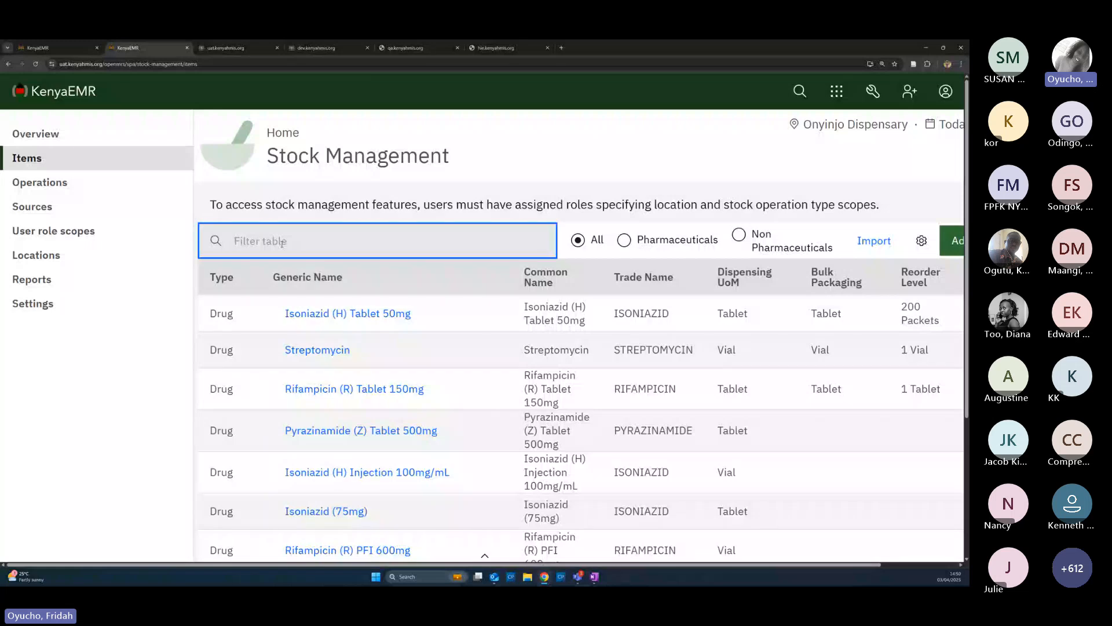
{"action": "type", "text": "paraceta"}
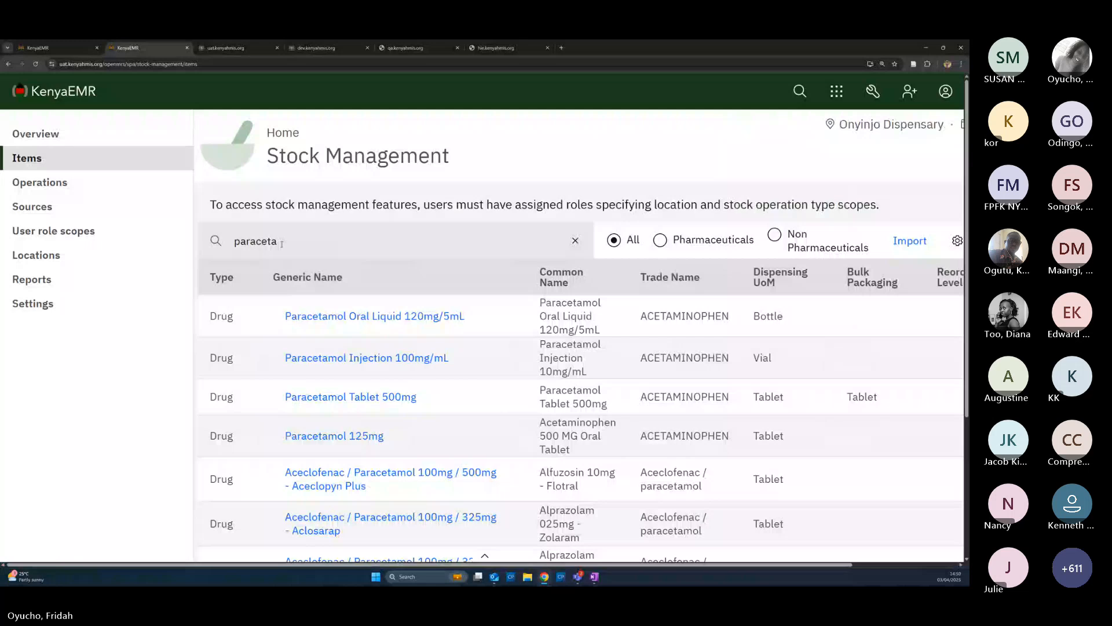
{"action": "left_click", "coordinate": [309, 244]}
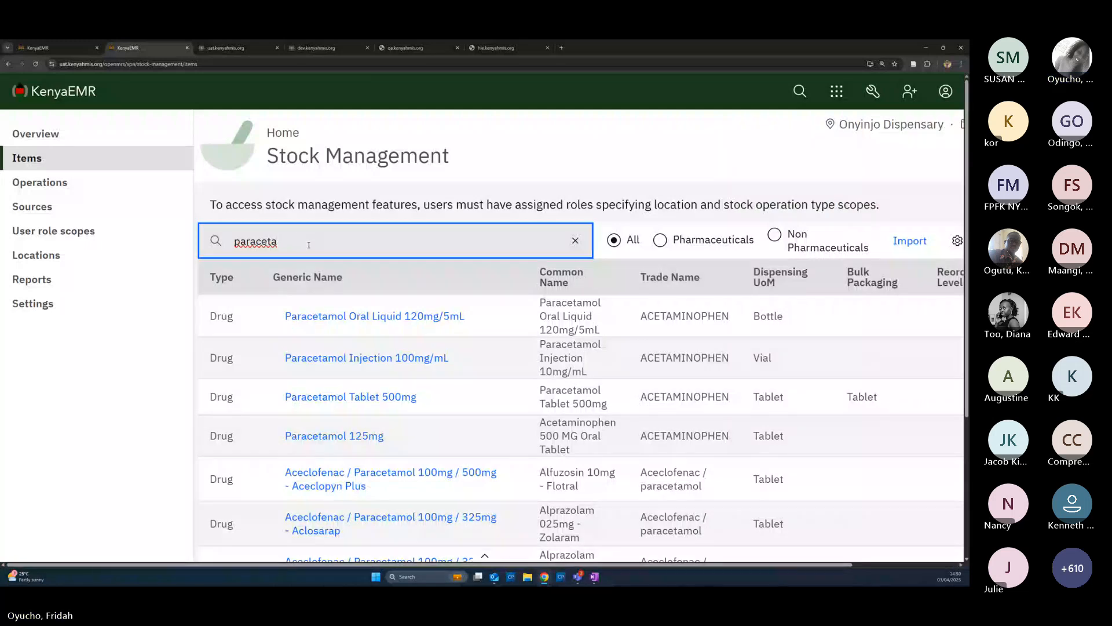
{"action": "type", "text": "mol"}
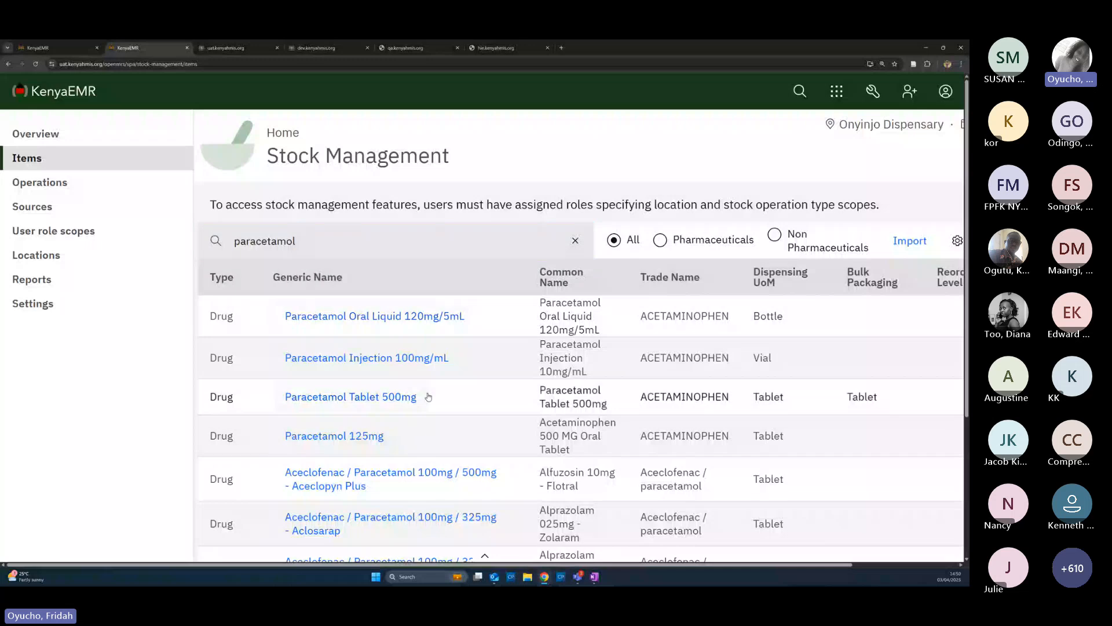
{"action": "left_click", "coordinate": [317, 247]}
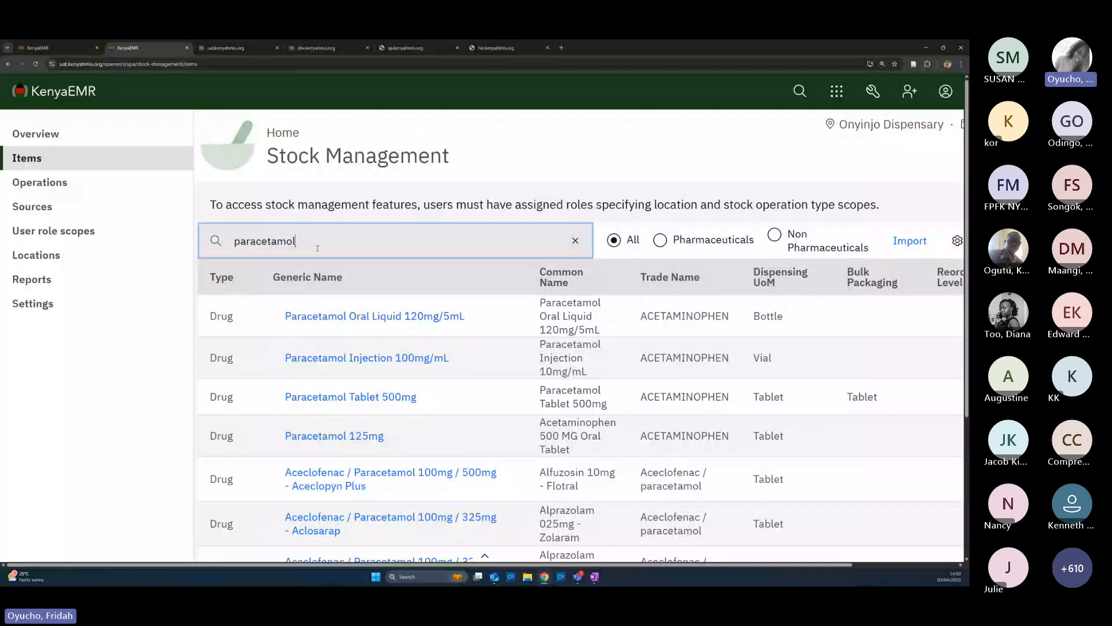
{"action": "key", "text": "BackSpace"}
{"action": "key", "text": "BackSpace"}
{"action": "key", "text": "BackSpace"}
{"action": "key", "text": "BackSpace"}
{"action": "key", "text": "BackSpace"}
{"action": "key", "text": "BackSpace"}
{"action": "key", "text": "BackSpace"}
{"action": "key", "text": "BackSpace"}
{"action": "key", "text": "BackSpace"}
{"action": "key", "text": "BackSpace"}
{"action": "key", "text": "BackSpace"}
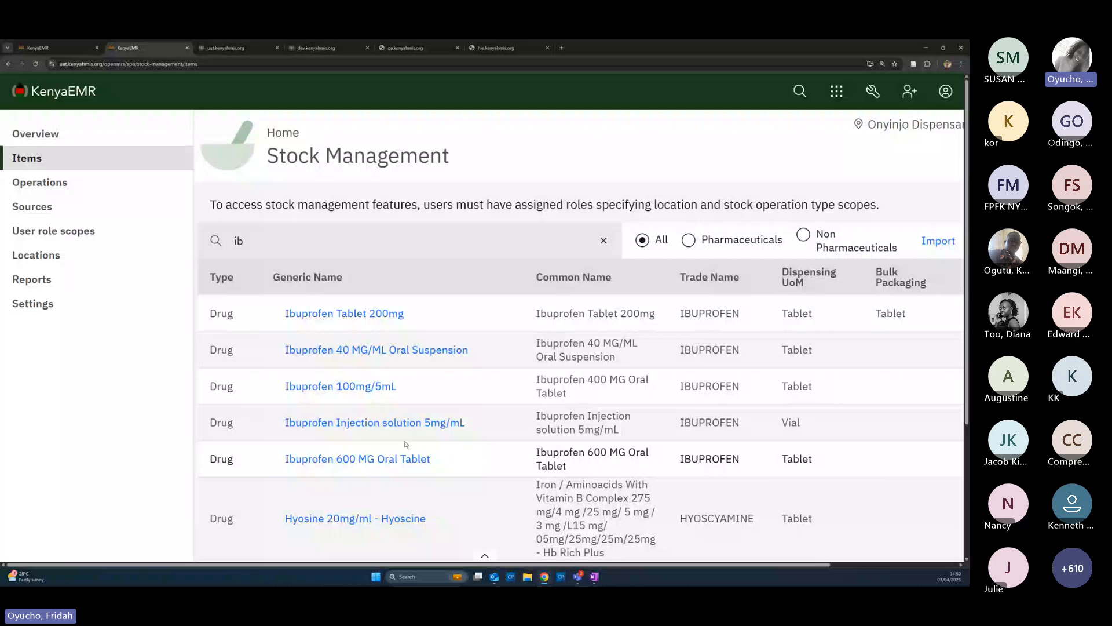
{"action": "left_click", "coordinate": [277, 241]}
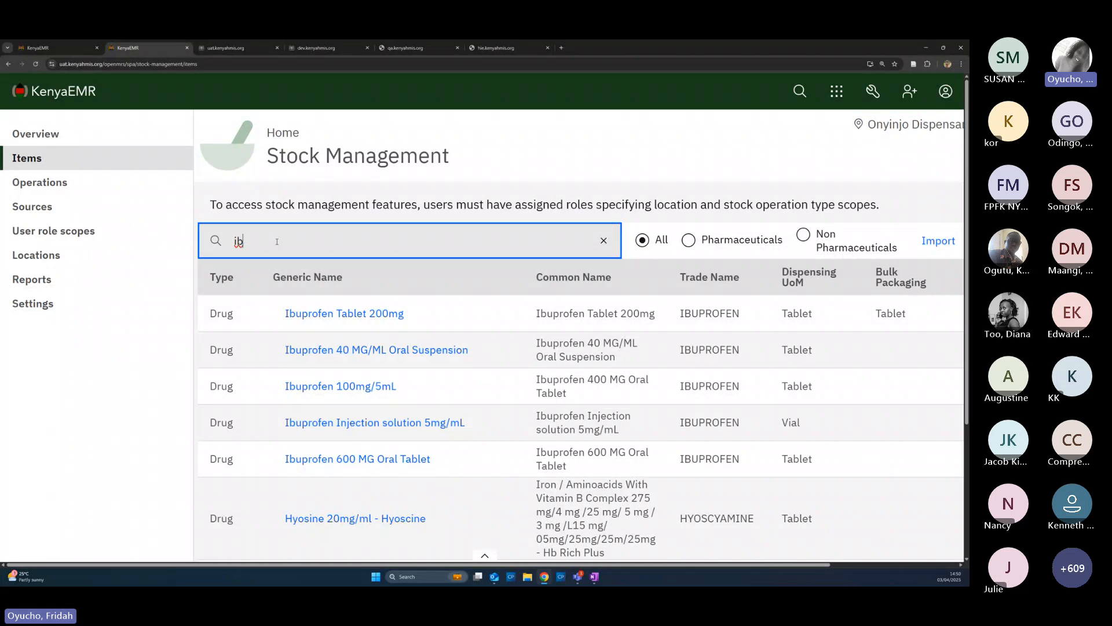
{"action": "key", "text": "BackSpace"}
{"action": "key", "text": "BackSpace"}
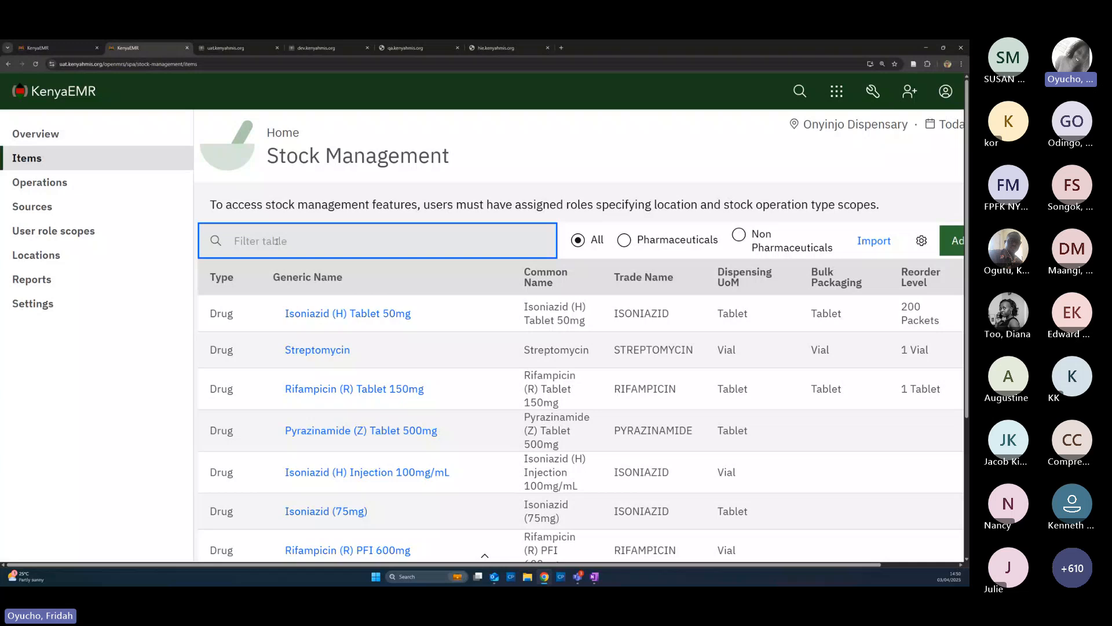
Open Sources and scroll through suppliers such as County stores Nairobi (CSN) and their types
{"action": "left_click", "coordinate": [52, 213]}
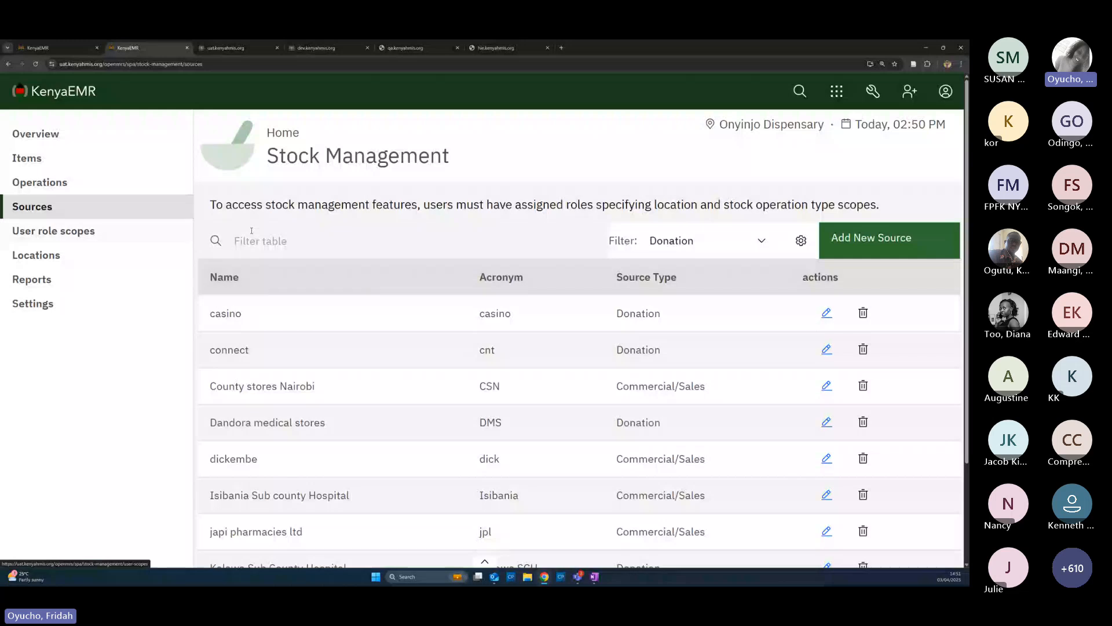
{"action": "scroll", "coordinate": [278, 424], "scroll_direction": "down", "scroll_amount": 1}
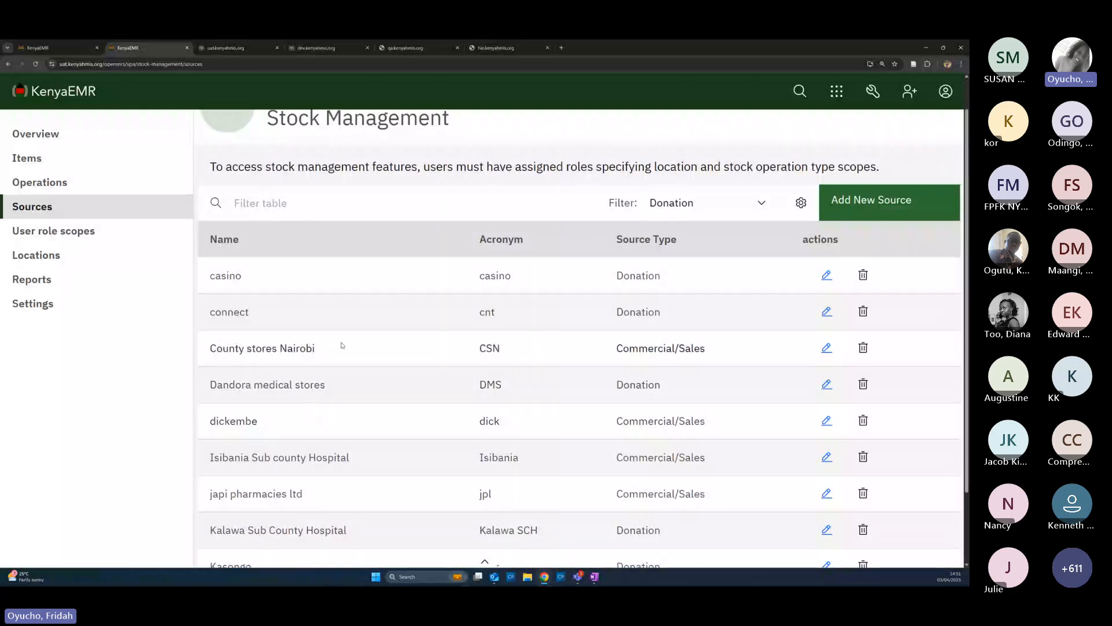
{"action": "scroll", "coordinate": [326, 377], "scroll_direction": "down", "scroll_amount": 1}
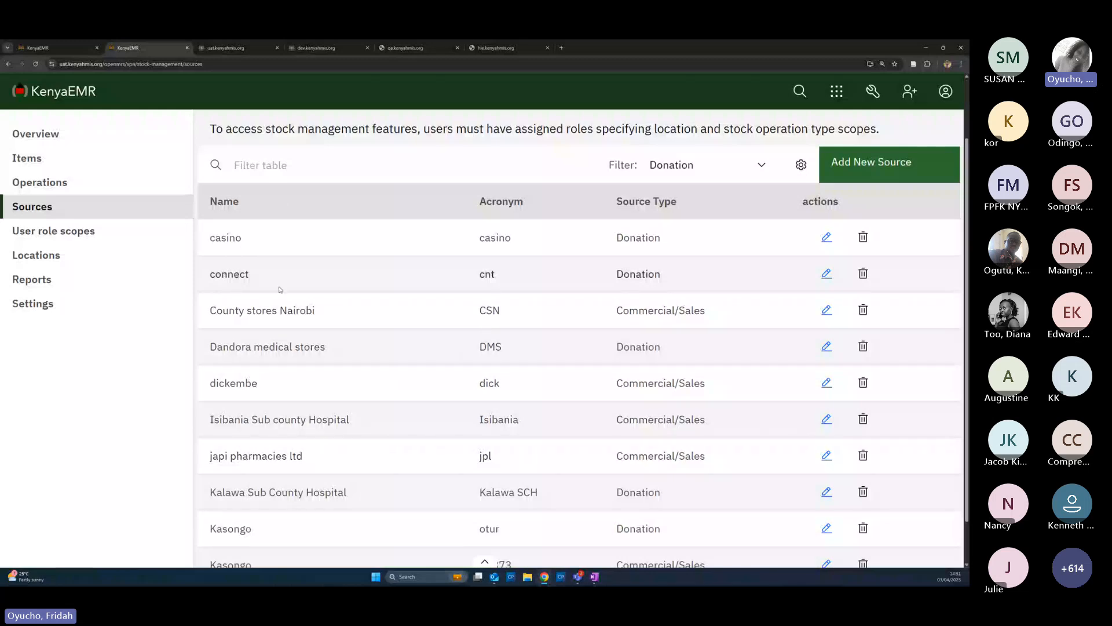
Review every user's stock role scopes, then show the seven stock locations with their tags
{"action": "left_click", "coordinate": [60, 233]}
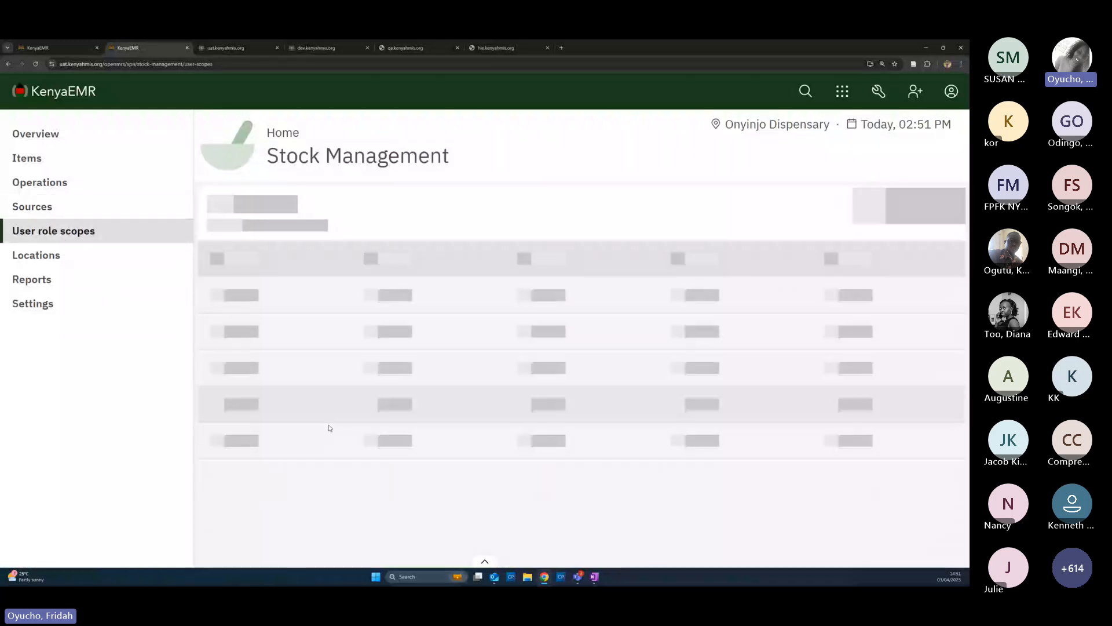
{"action": "scroll", "coordinate": [398, 444], "scroll_direction": "down", "scroll_amount": 1}
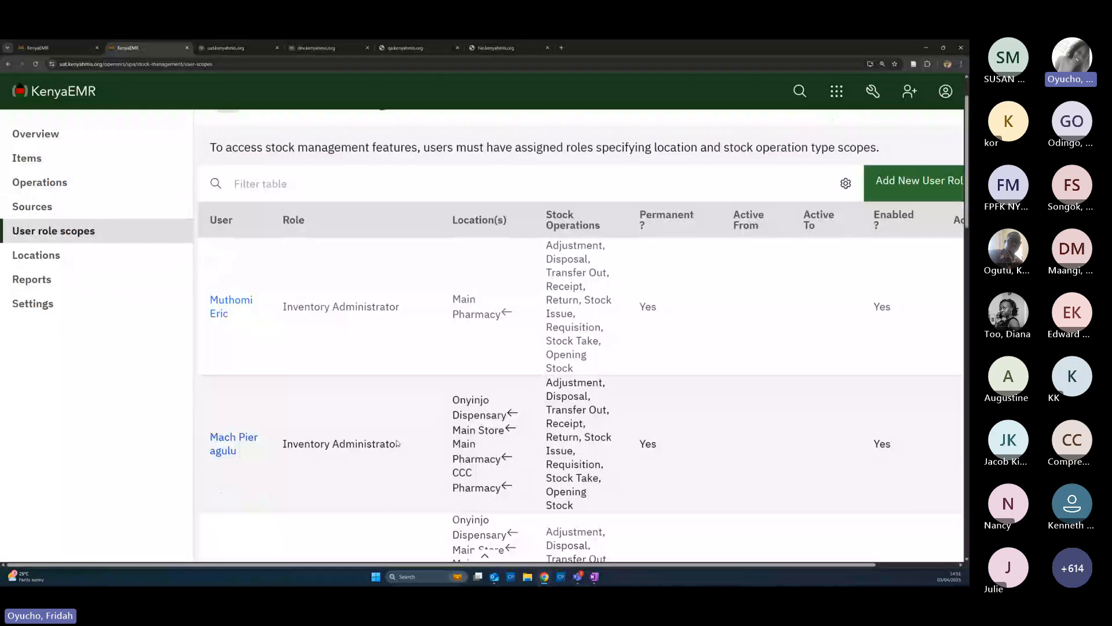
{"action": "scroll", "coordinate": [398, 444], "scroll_direction": "down", "scroll_amount": 1}
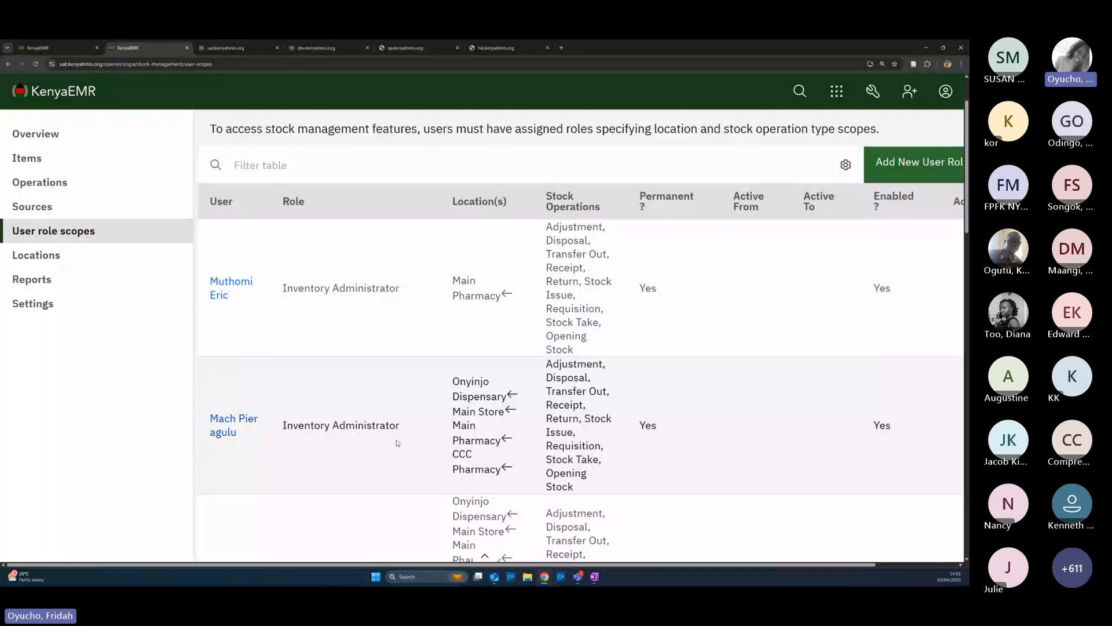
{"action": "left_click", "coordinate": [61, 256]}
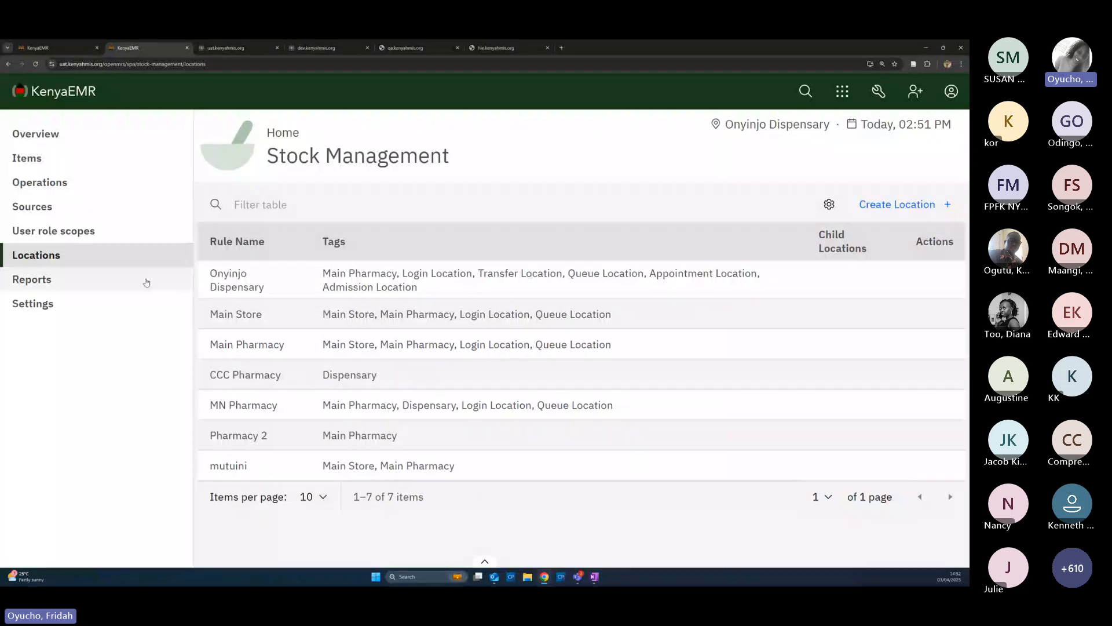
Open the Stock Management Reports page, which shows no requested reports yet
{"action": "left_click", "coordinate": [61, 282]}
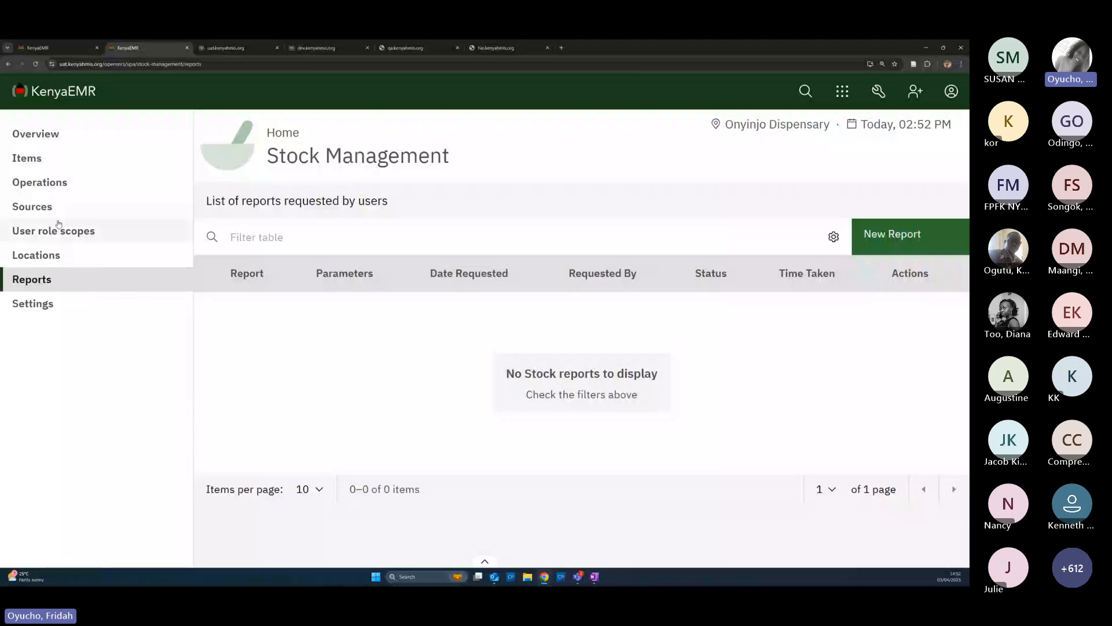
Return to the stock Items list showing Isoniazid, Streptomycin, Rifampicin and their reorder levels
{"action": "left_click", "coordinate": [31, 167]}
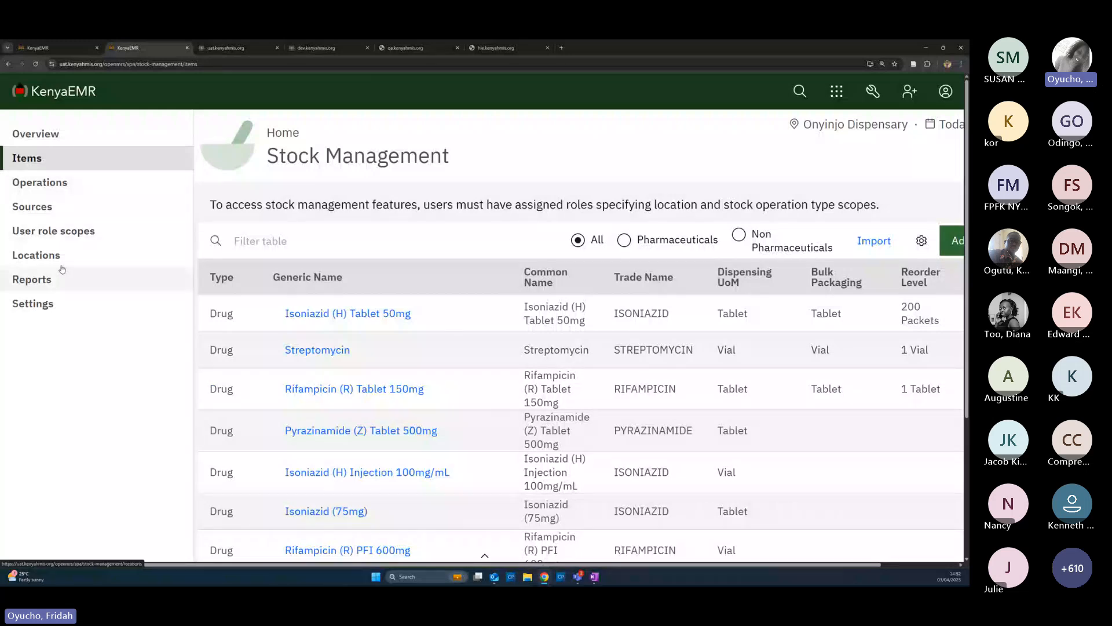
Show the Locations page again, listing Main Store, CCC Pharmacy and the other five locations
{"action": "left_click", "coordinate": [46, 256]}
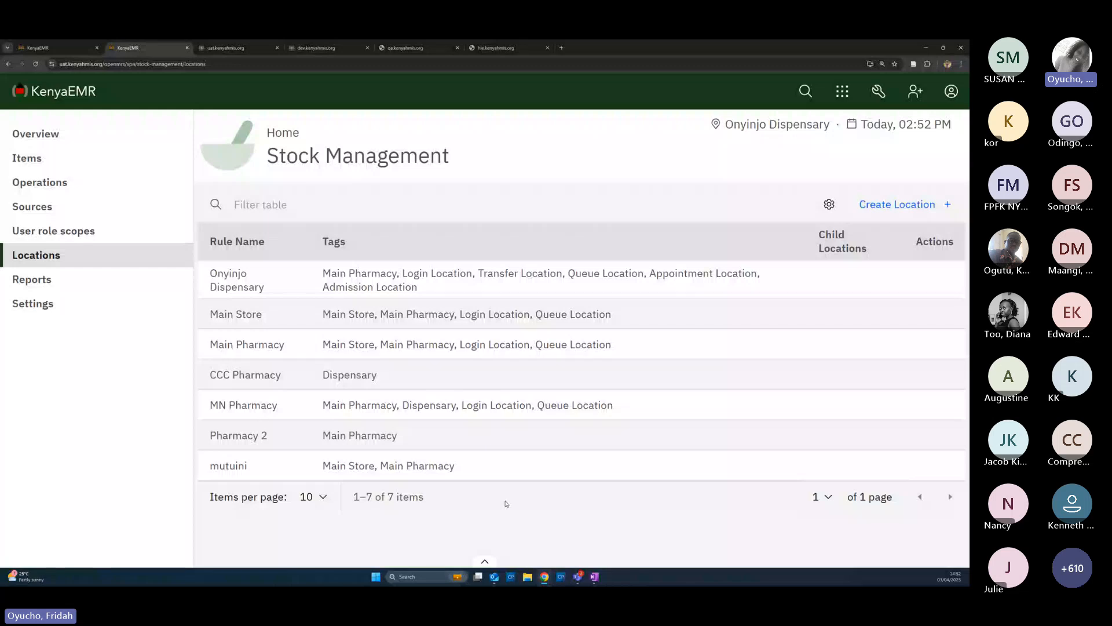
Start a new location named 'Main Store' tagged Main Store and Login Location
{"action": "left_click", "coordinate": [886, 212]}
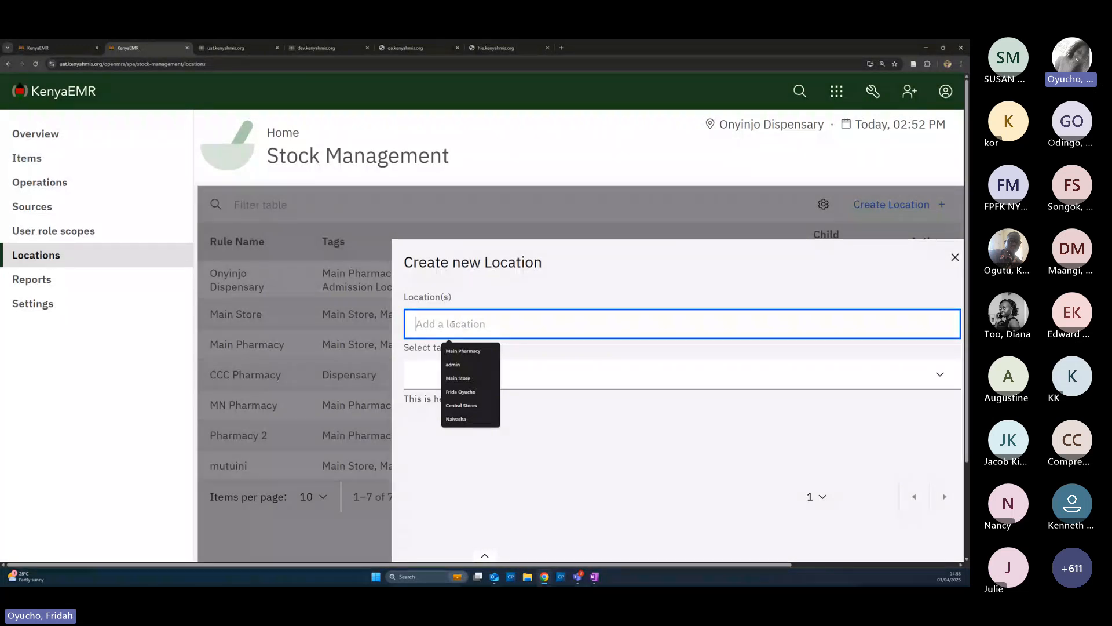
{"action": "type", "text": "Main"}
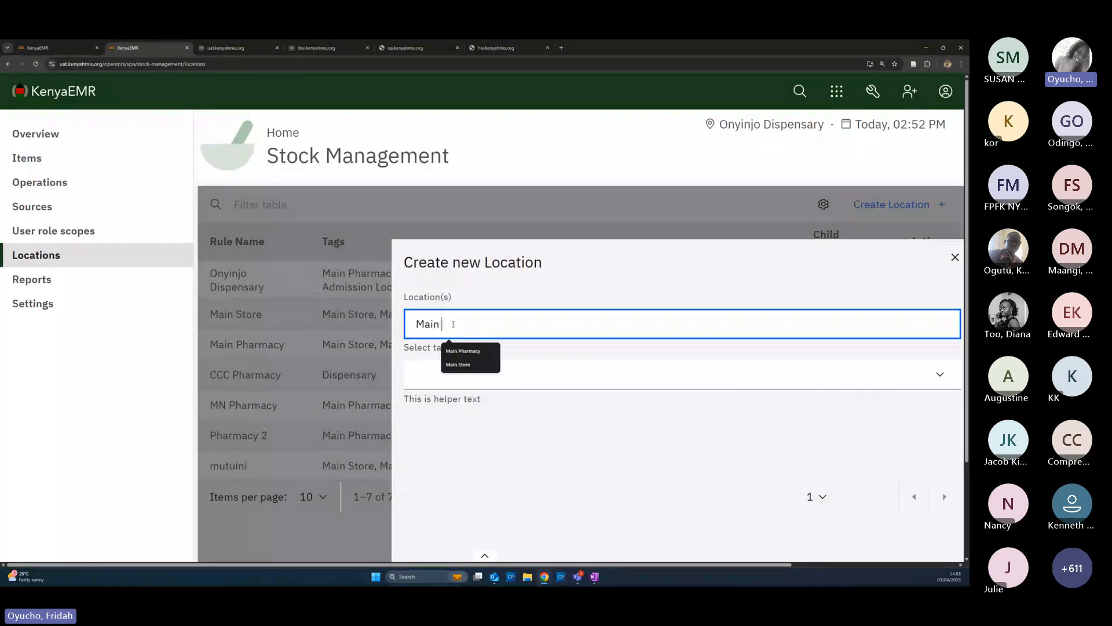
{"action": "type", "text": " Store"}
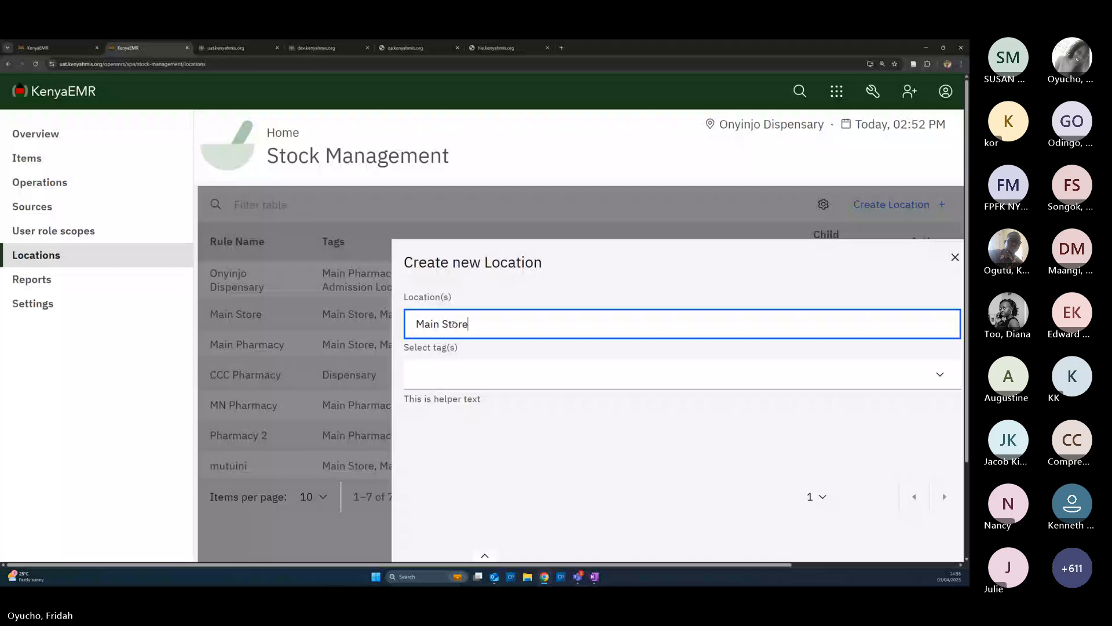
{"action": "left_click", "coordinate": [454, 373]}
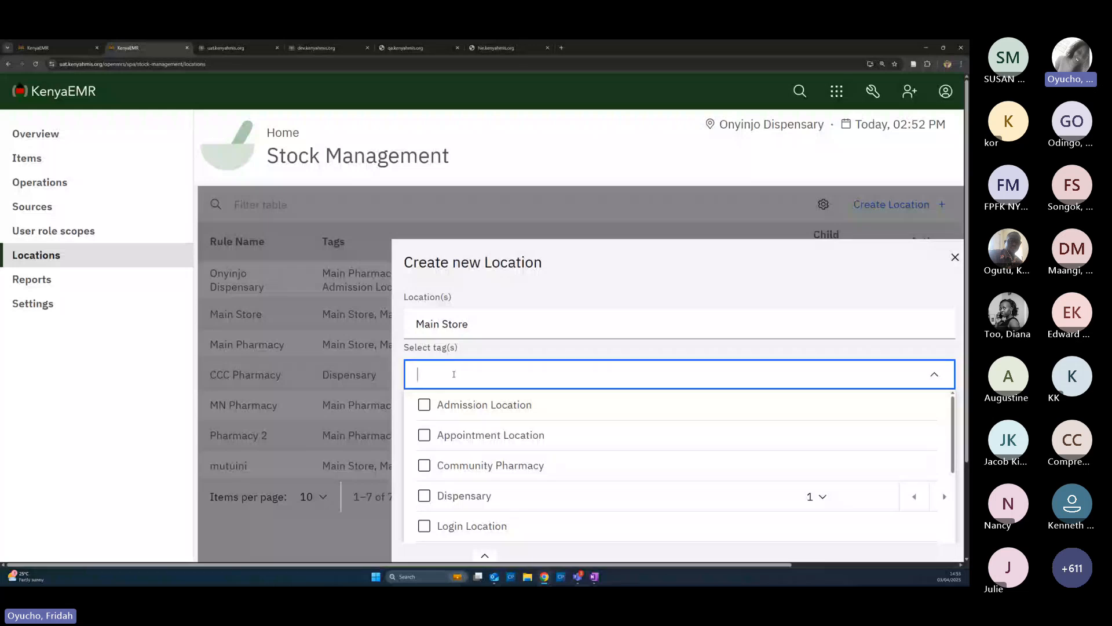
{"action": "scroll", "coordinate": [488, 492], "scroll_direction": "down", "scroll_amount": 1}
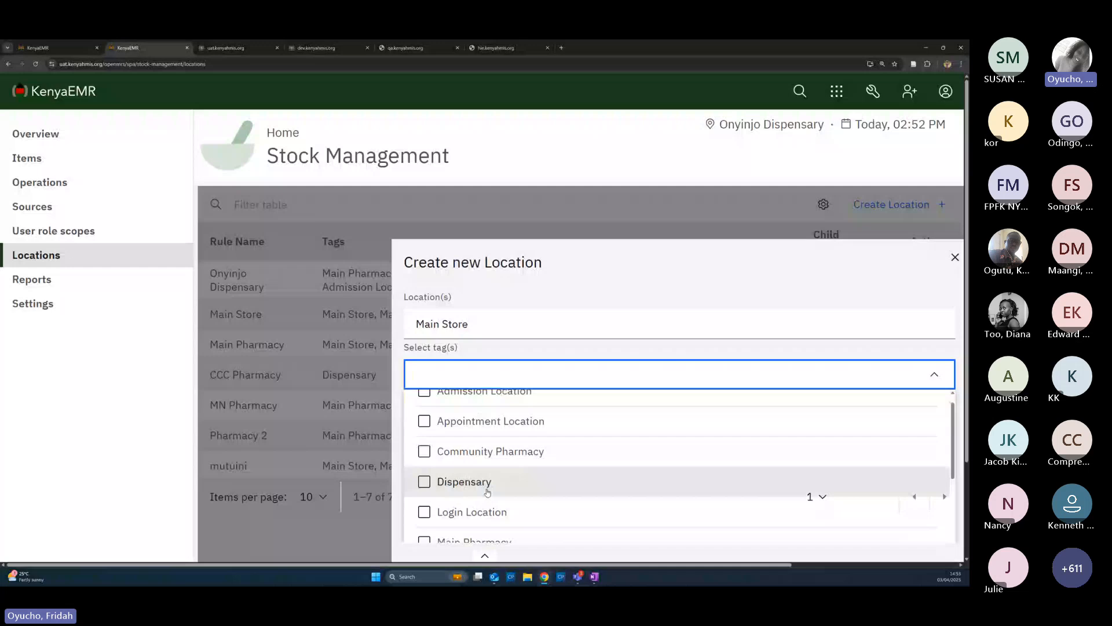
{"action": "scroll", "coordinate": [487, 493], "scroll_direction": "down", "scroll_amount": 3}
{"action": "left_click", "coordinate": [671, 476]}
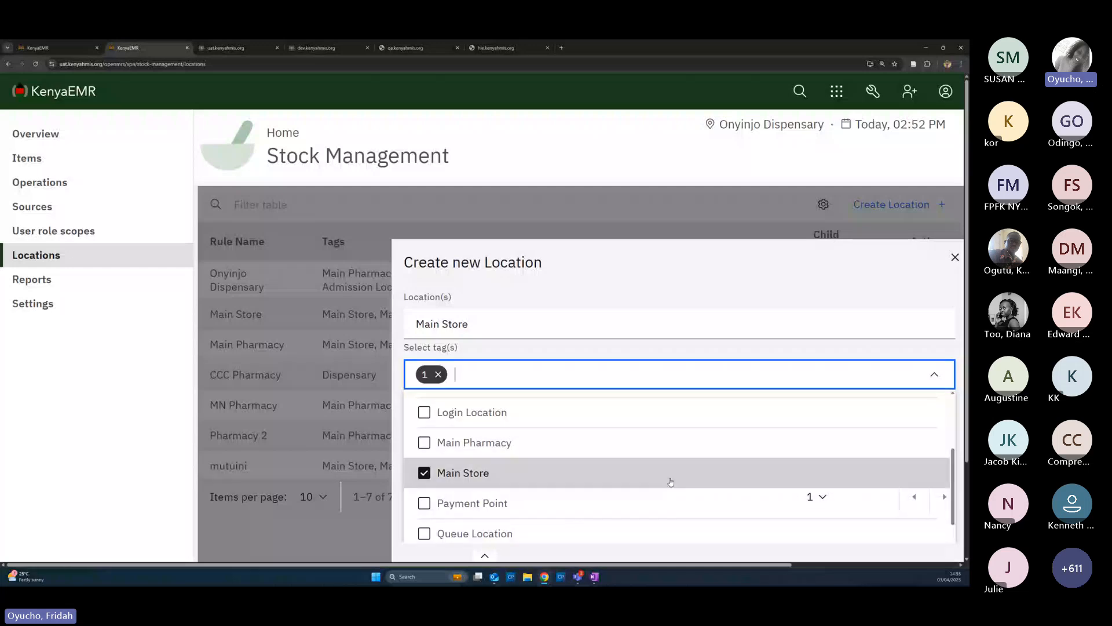
{"action": "left_click", "coordinate": [425, 414]}
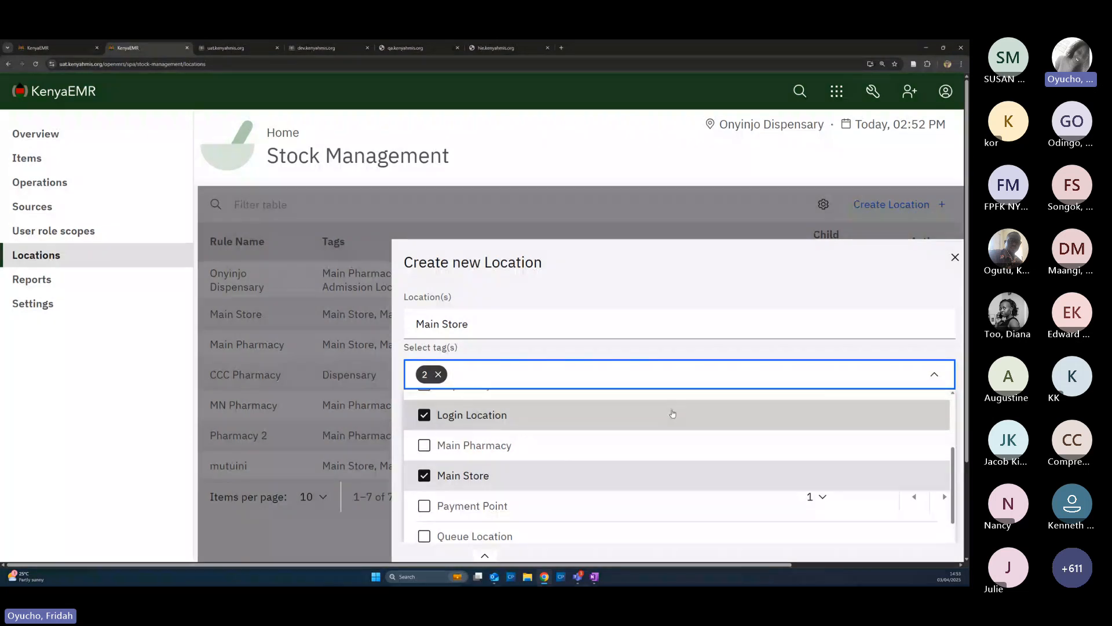
Rename the location to 'Onyinjo Main Store' and save it
{"action": "scroll", "coordinate": [703, 437], "scroll_direction": "down", "scroll_amount": 3}
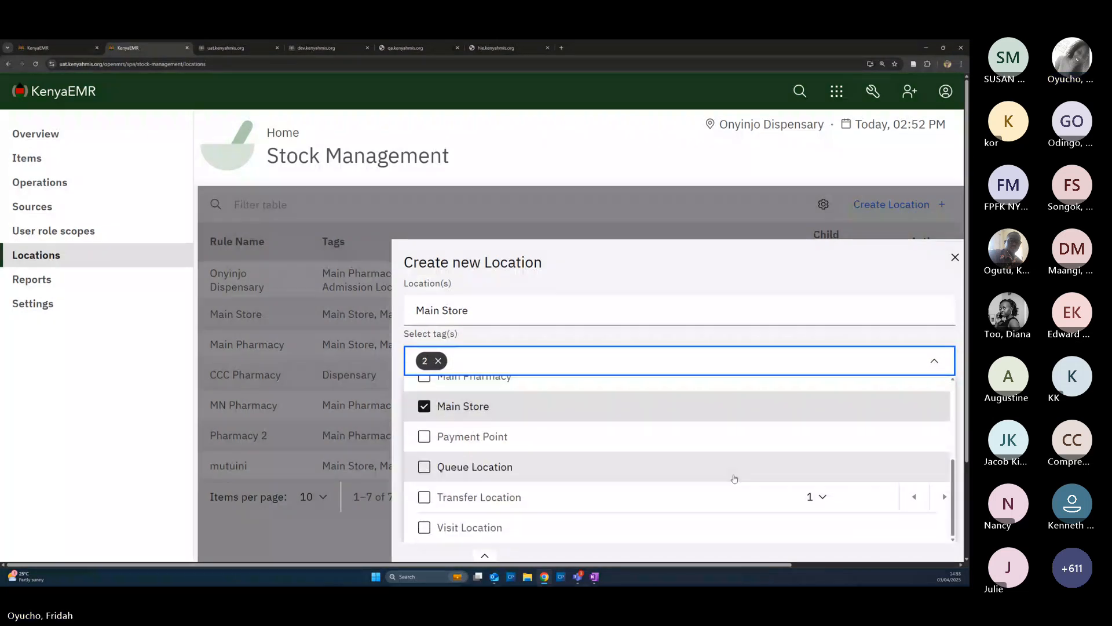
{"action": "key", "text": "ctrl+minus"}
{"action": "key", "text": "ctrl+minus"}
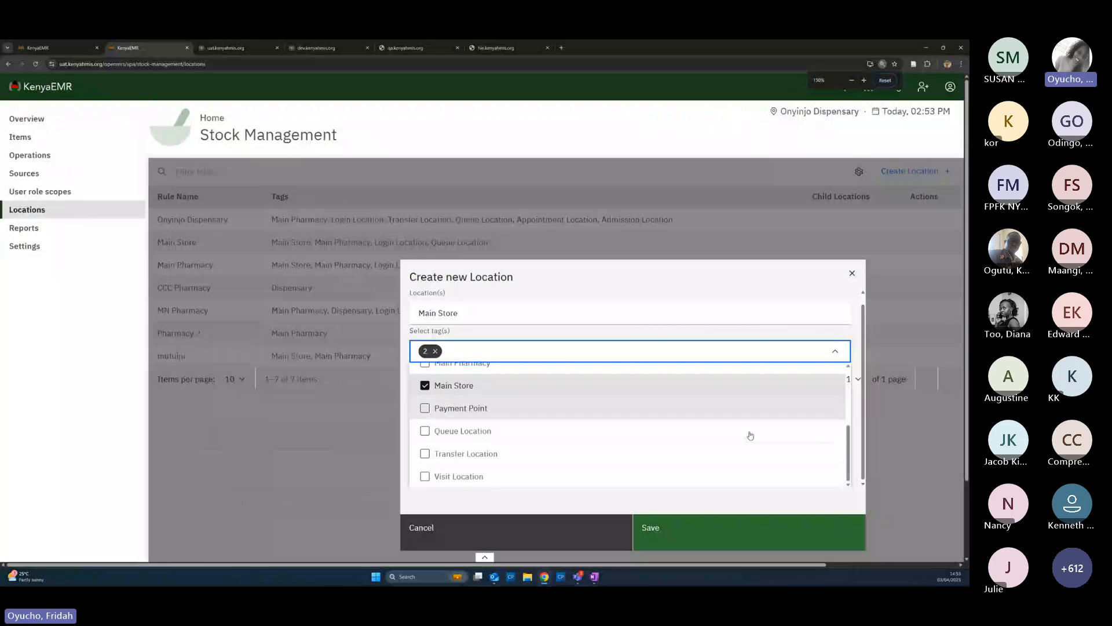
{"action": "left_click", "coordinate": [421, 319]}
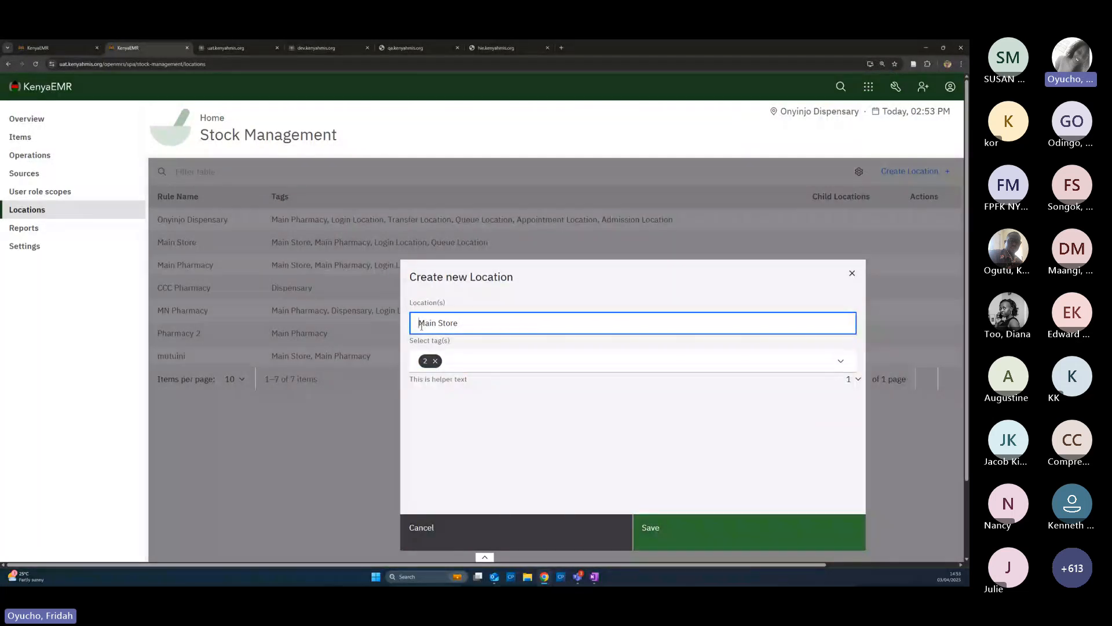
{"action": "type", "text": "Onyin"}
{"action": "key", "text": "BackSpace"}
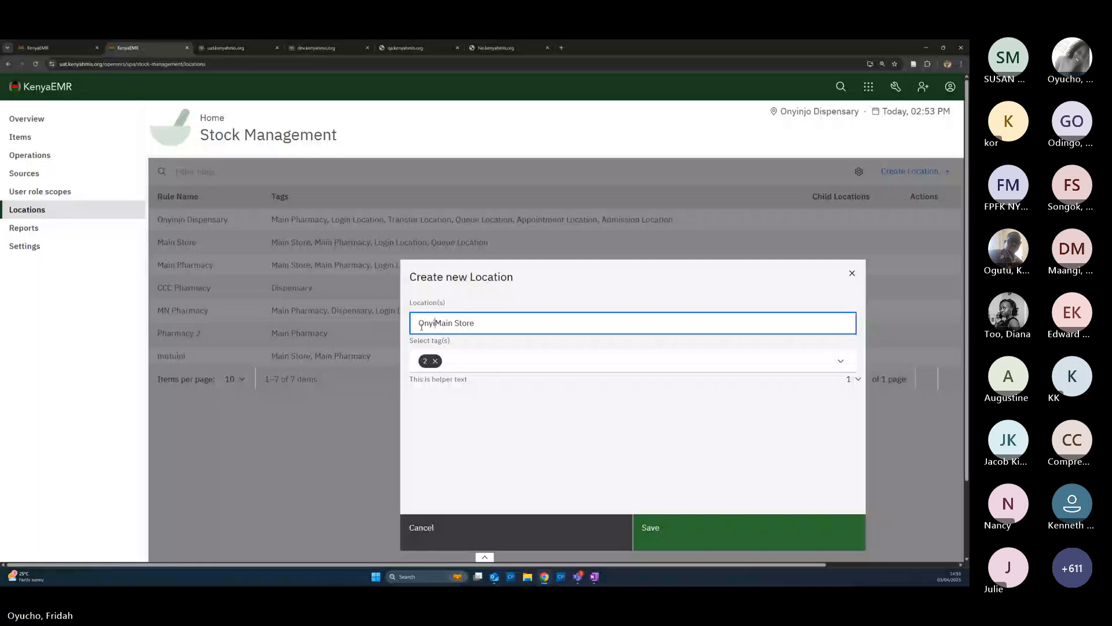
{"action": "type", "text": "njo"}
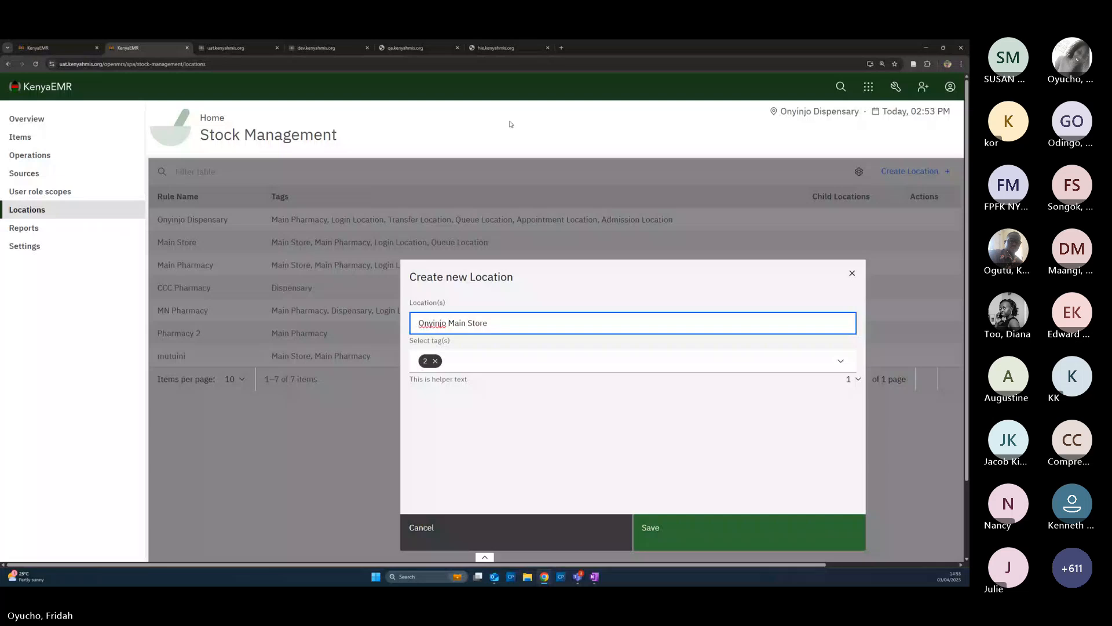
{"action": "left_click", "coordinate": [666, 536]}
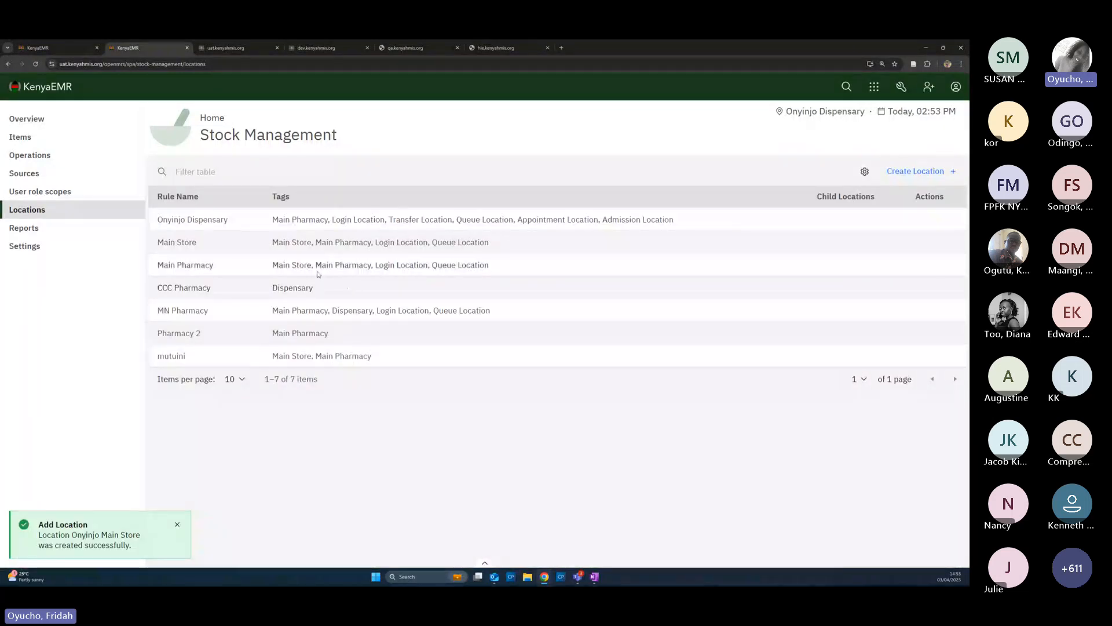
{"action": "left_click", "coordinate": [909, 174]}
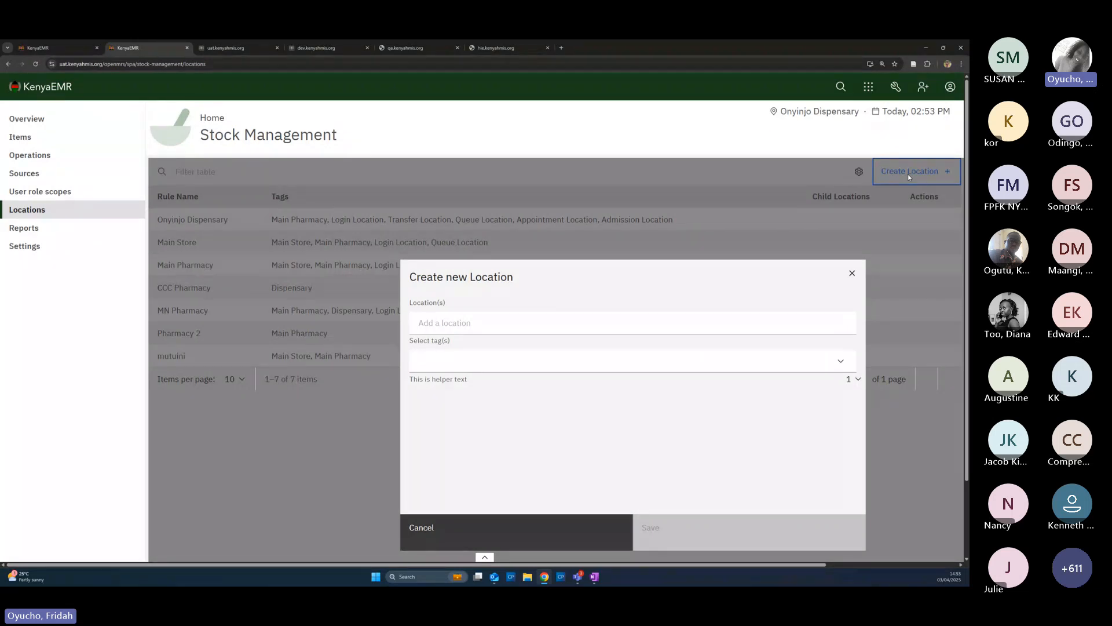
Name the new location 'Onyinjo OPD Pharmacy'
{"action": "left_click", "coordinate": [516, 326]}
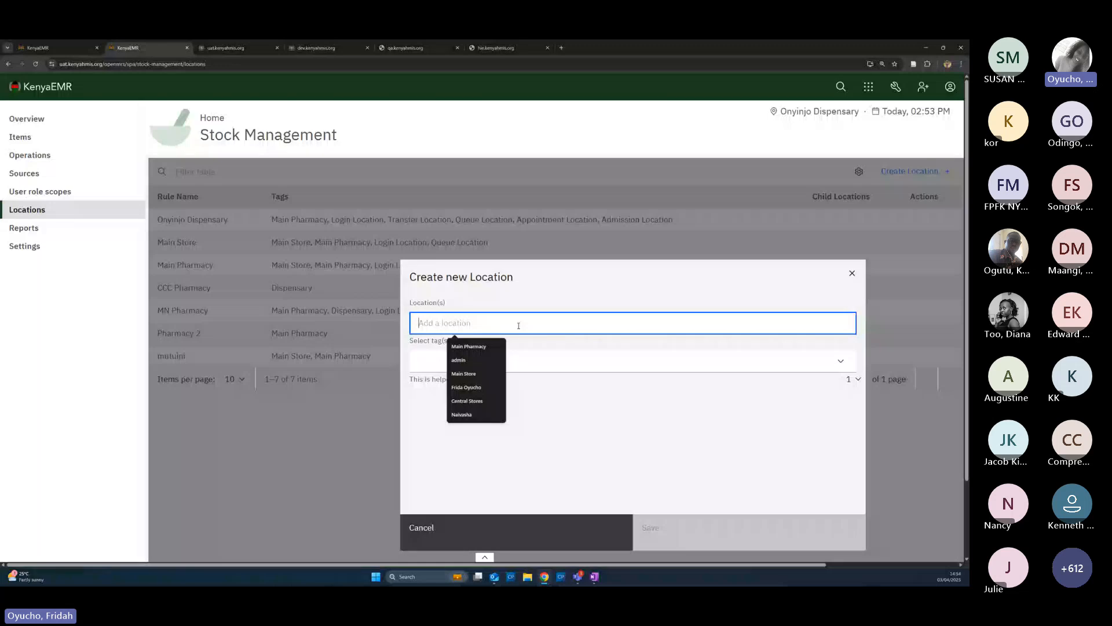
{"action": "type", "text": "Onjinjo"}
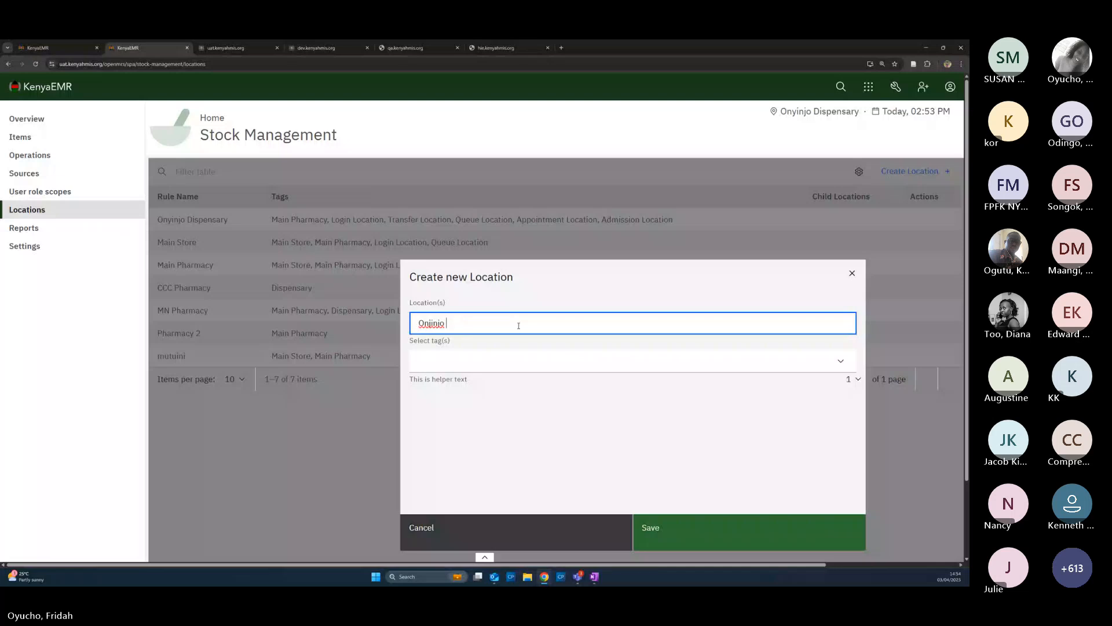
{"action": "key", "text": "BackSpace"}
{"action": "key", "text": "BackSpace"}
{"action": "key", "text": "BackSpace"}
{"action": "key", "text": "BackSpace"}
{"action": "key", "text": "BackSpace"}
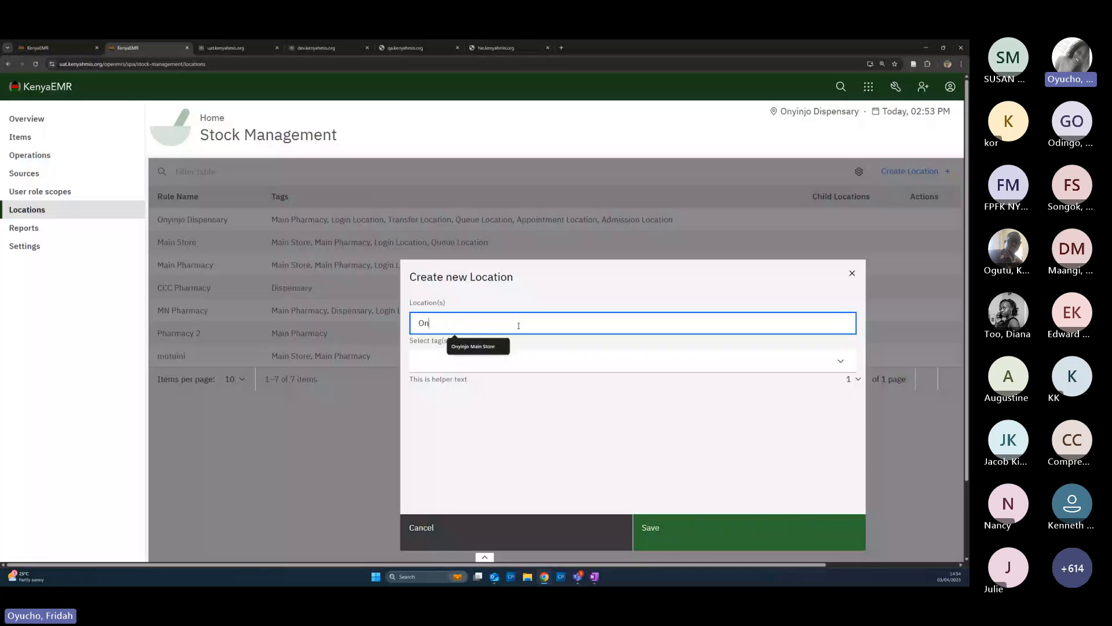
{"action": "type", "text": "yini"}
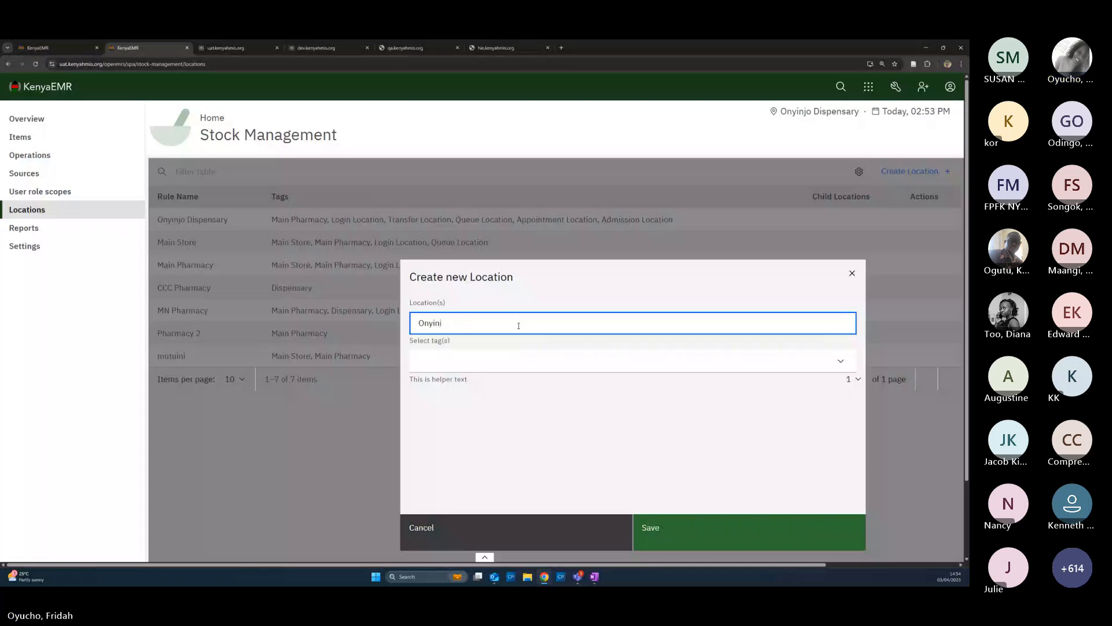
{"action": "key", "text": "BackSpace"}
{"action": "type", "text": "jo"}
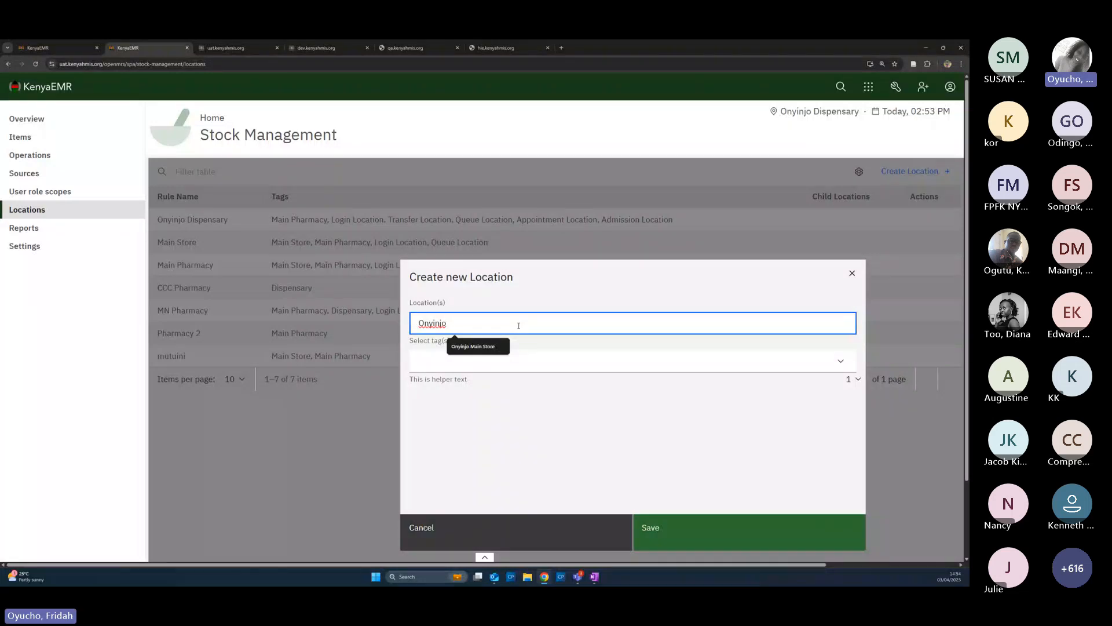
{"action": "type", "text": " Main"}
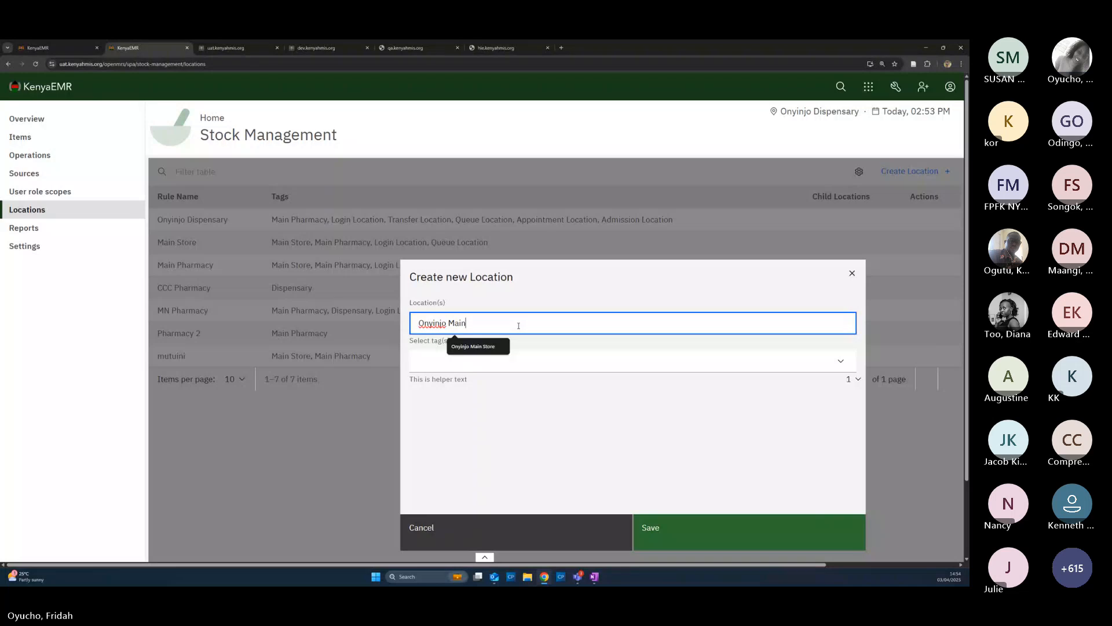
{"action": "key", "text": "BackSpace"}
{"action": "key", "text": "BackSpace"}
{"action": "key", "text": "BackSpace"}
{"action": "key", "text": "BackSpace"}
{"action": "type", "text": "O"}
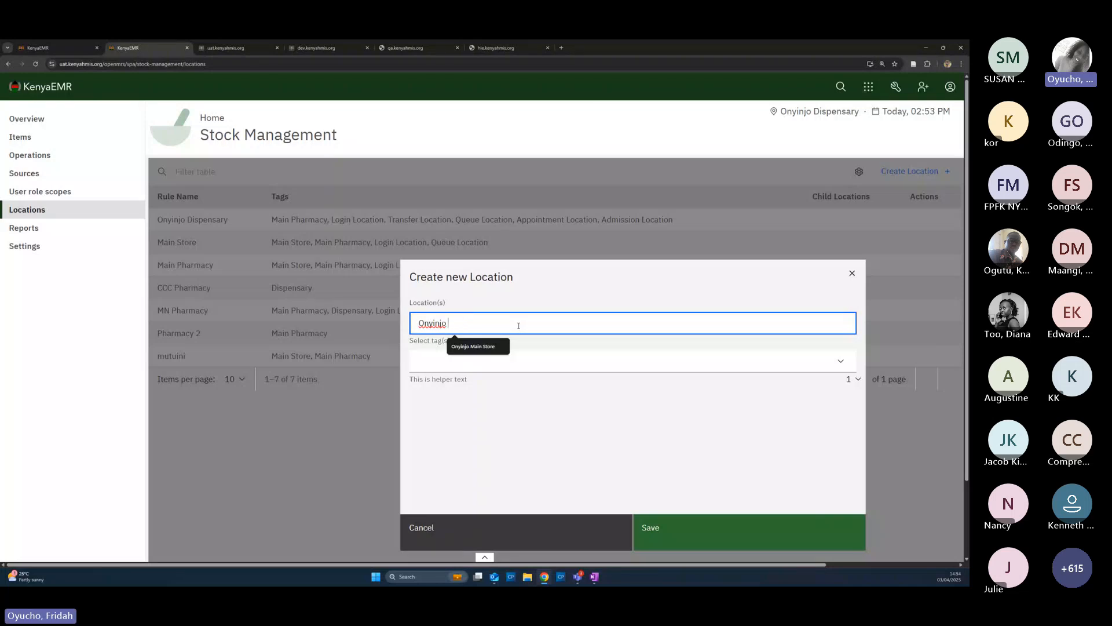
{"action": "type", "text": "OPD Phar"}
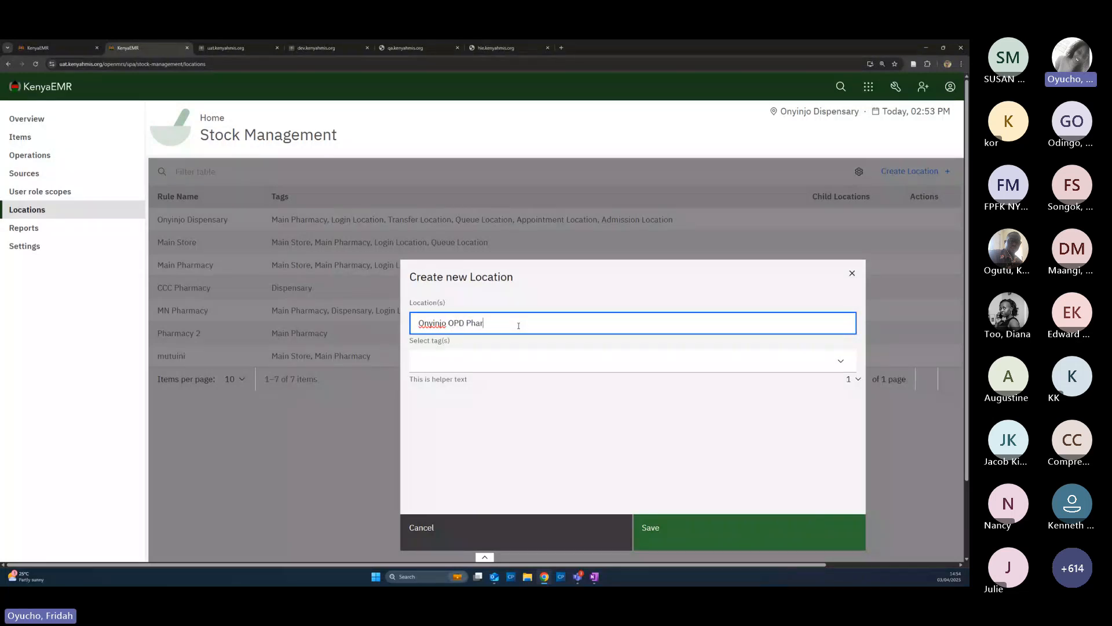
{"action": "type", "text": "macy"}
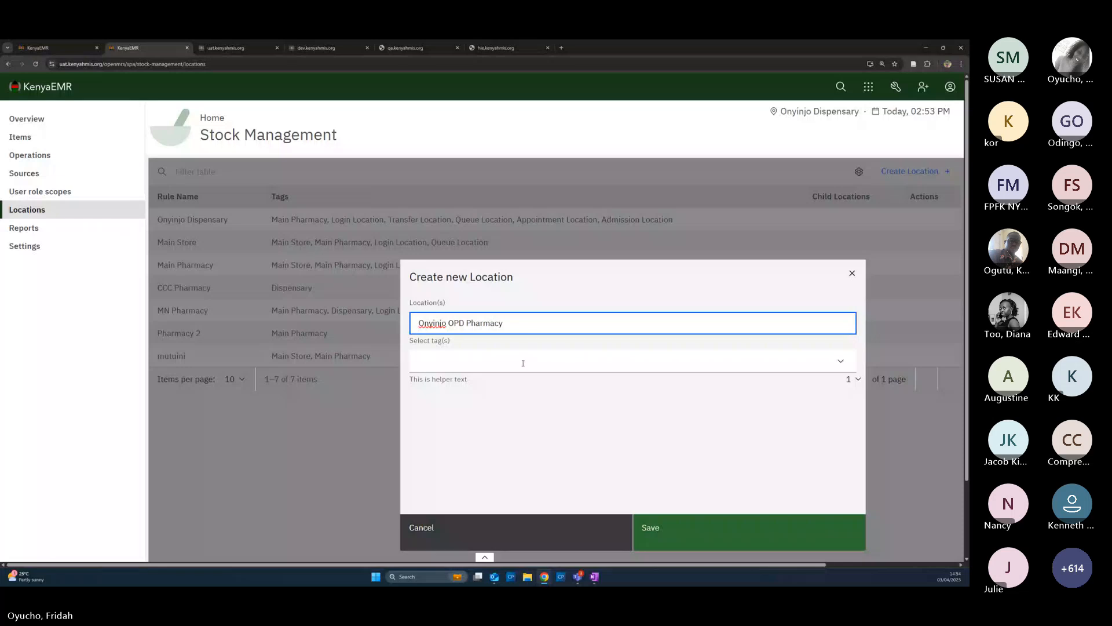
Tick the Login Location tag for the new location
{"action": "left_click", "coordinate": [522, 361]}
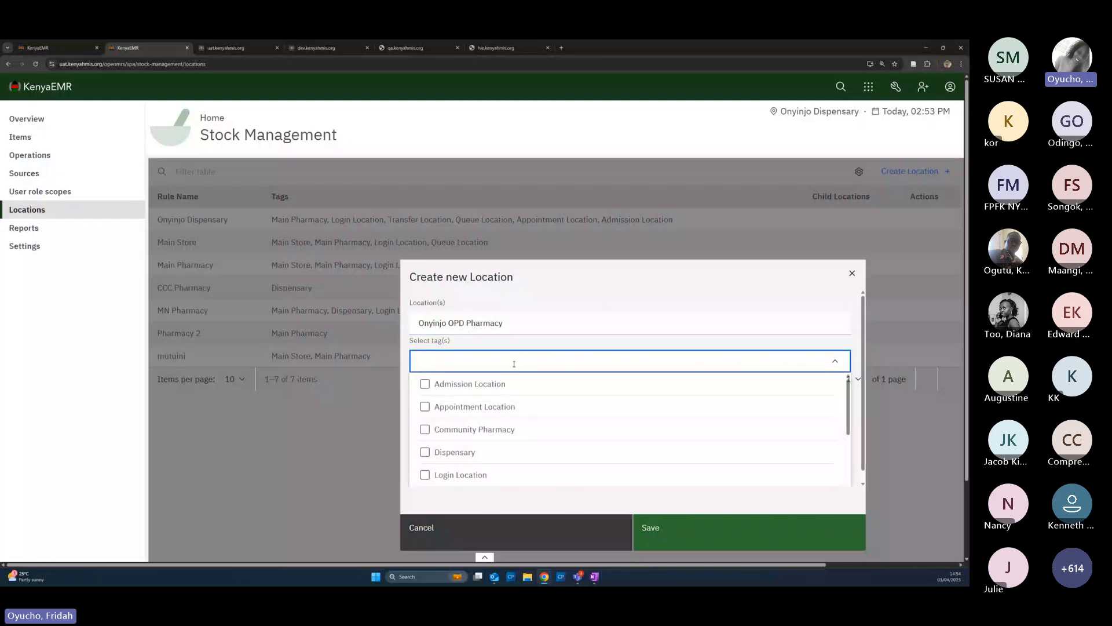
{"action": "scroll", "coordinate": [520, 448], "scroll_direction": "down", "scroll_amount": 1}
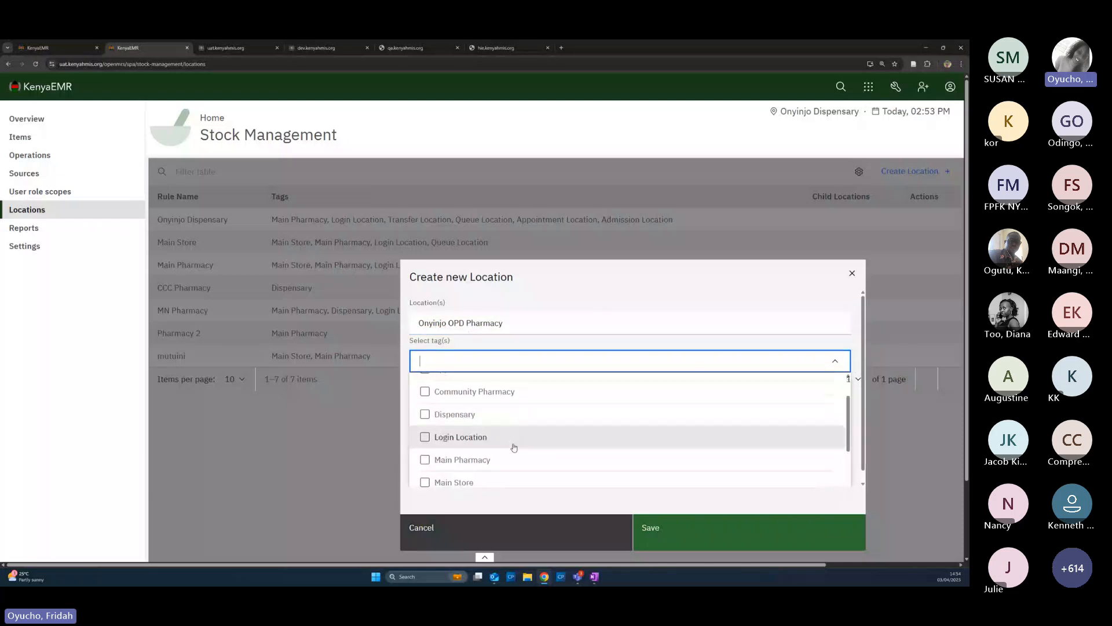
{"action": "left_click", "coordinate": [429, 442]}
Add the Main Pharmacy tag and save Onyinjo OPD Pharmacy
{"action": "scroll", "coordinate": [489, 439], "scroll_direction": "down", "scroll_amount": 1}
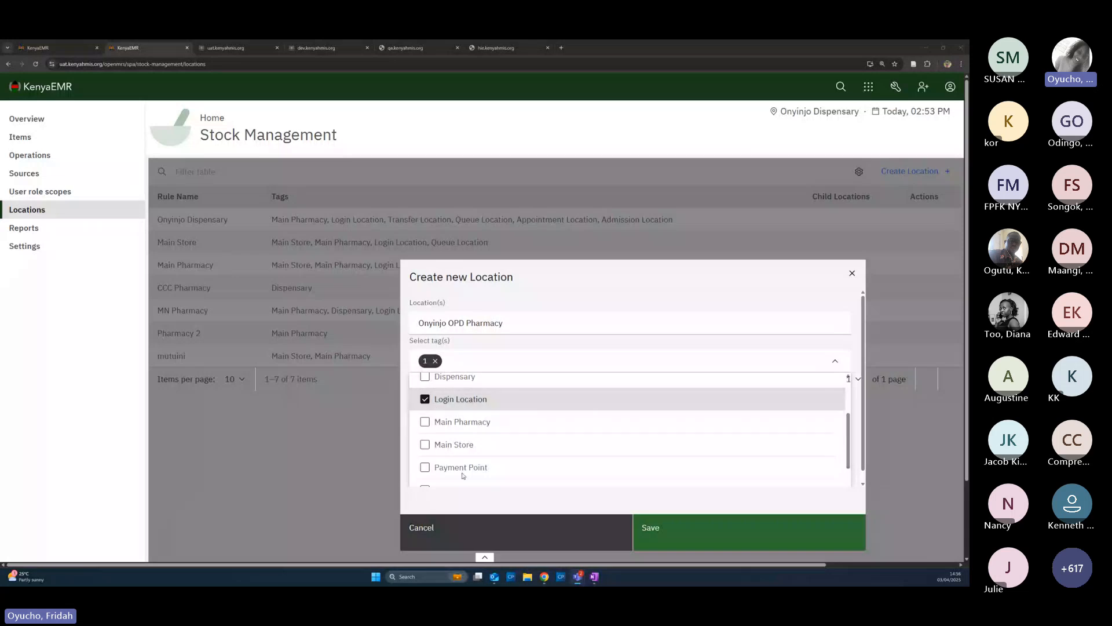
{"action": "scroll", "coordinate": [458, 446], "scroll_direction": "down", "scroll_amount": 2}
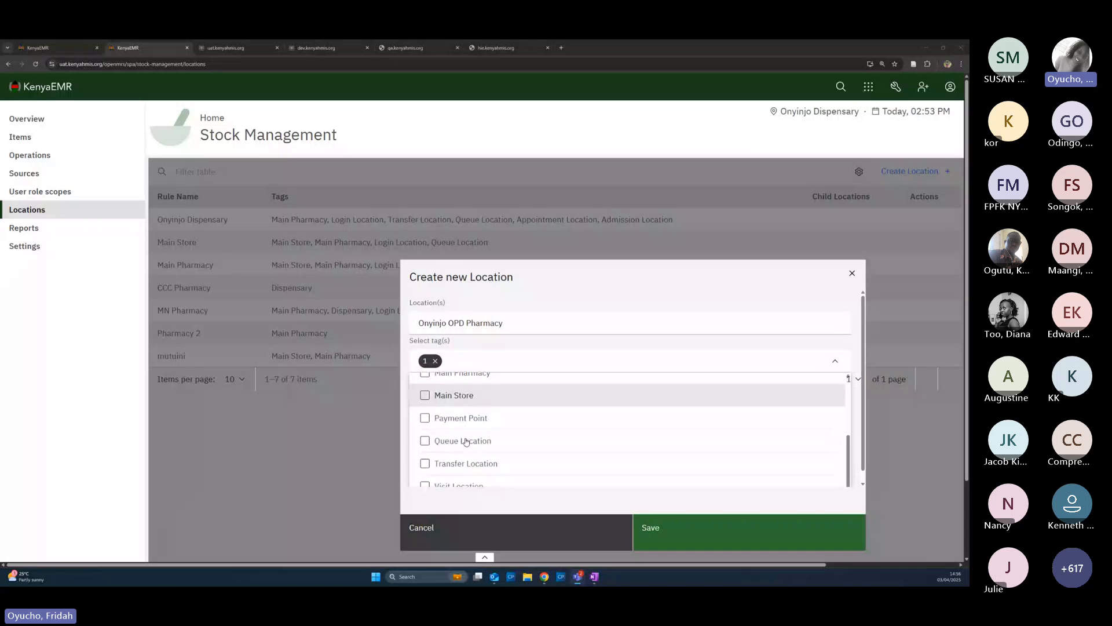
{"action": "scroll", "coordinate": [480, 452], "scroll_direction": "down", "scroll_amount": 1}
{"action": "scroll", "coordinate": [479, 452], "scroll_direction": "up", "scroll_amount": 1}
{"action": "scroll", "coordinate": [464, 432], "scroll_direction": "up", "scroll_amount": 2}
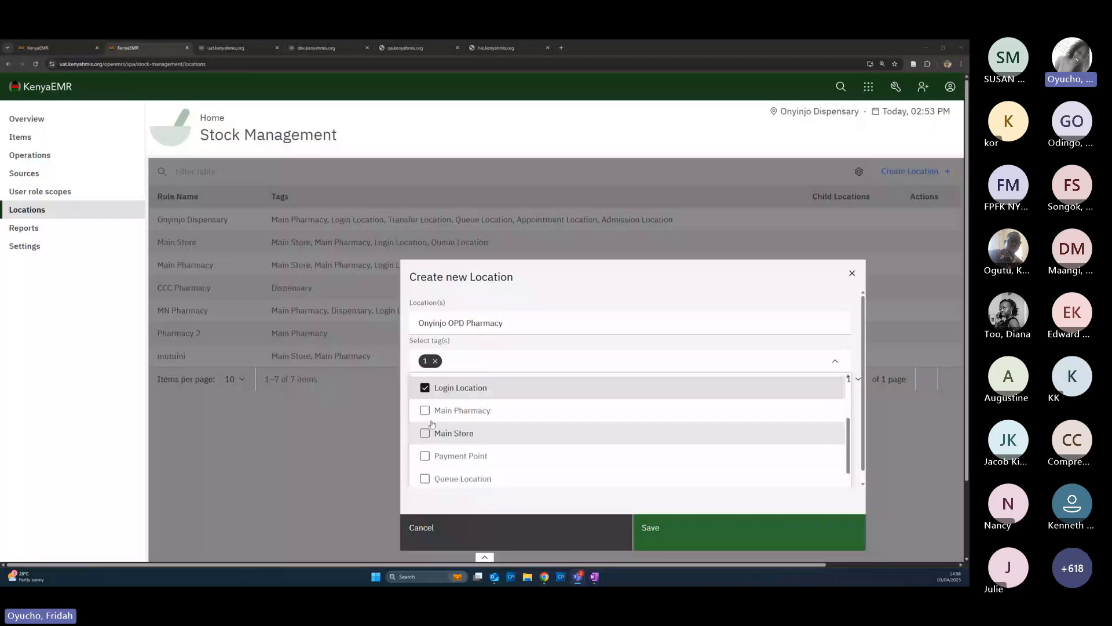
{"action": "left_click", "coordinate": [458, 410]}
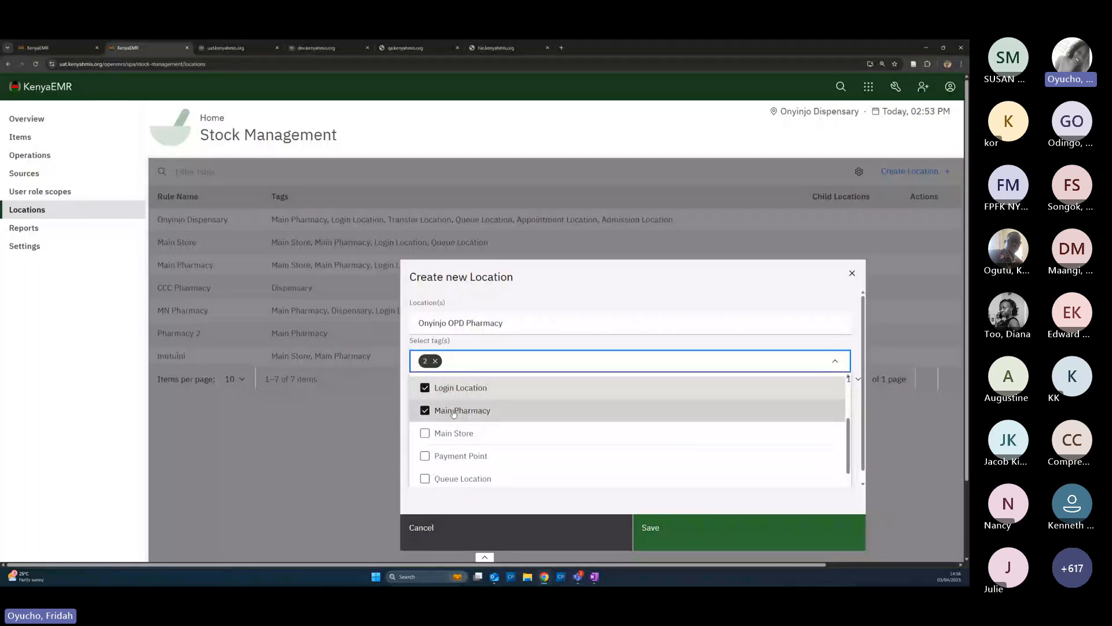
{"action": "left_click", "coordinate": [667, 536]}
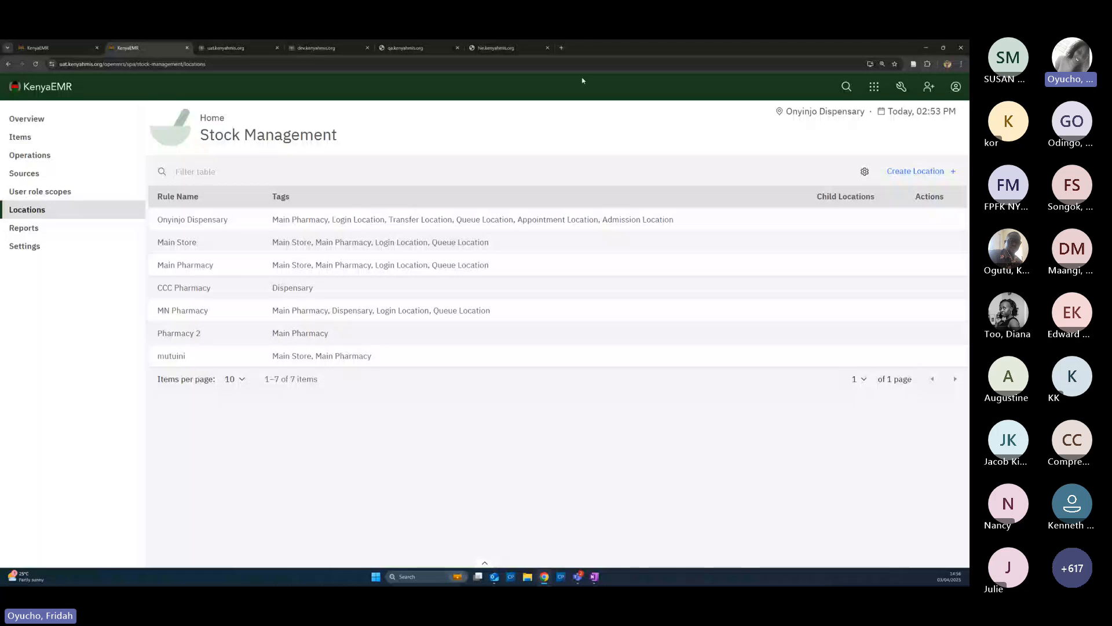
Start another location named 'Onyinjo CCC Pharmacy'
{"action": "left_click", "coordinate": [922, 171]}
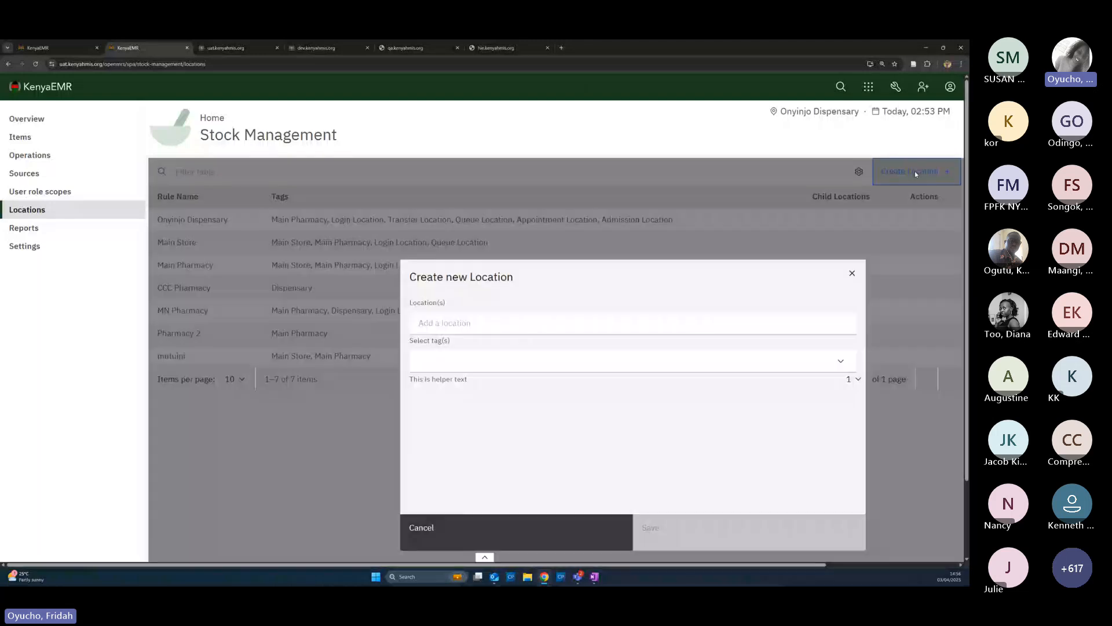
{"action": "left_click", "coordinate": [462, 322]}
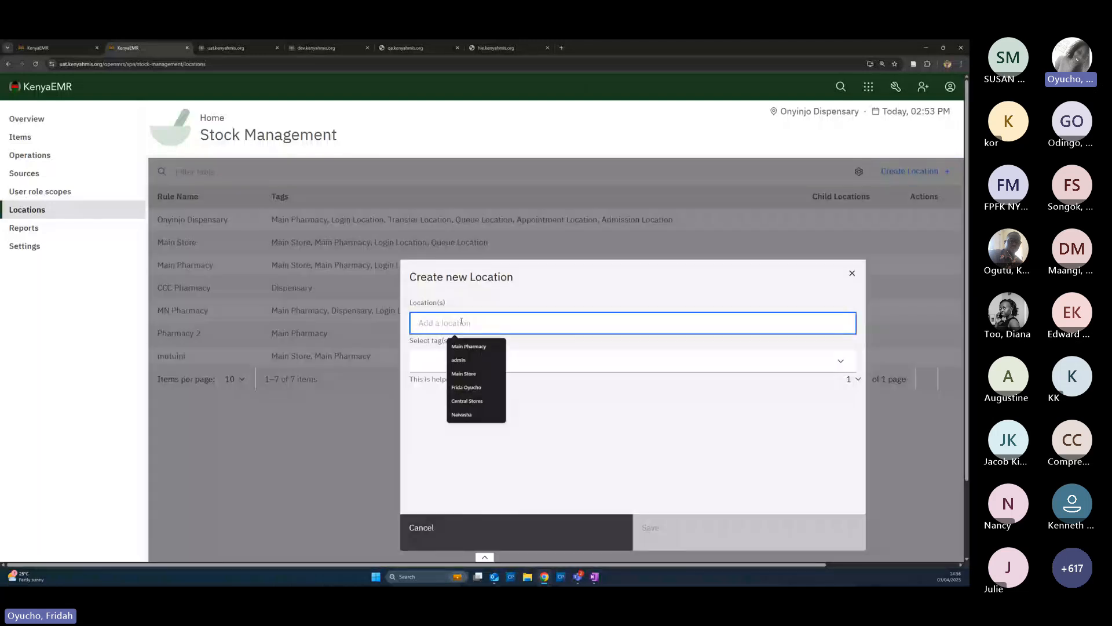
{"action": "type", "text": "Onyink"}
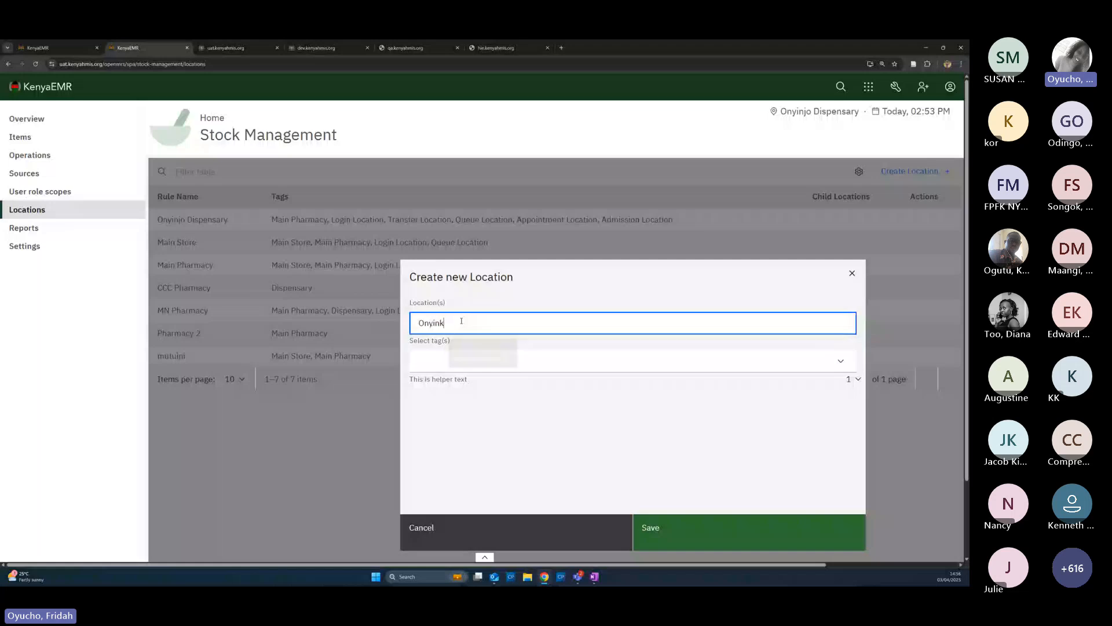
{"action": "key", "text": "BackSpace"}
{"action": "type", "text": "jo "}
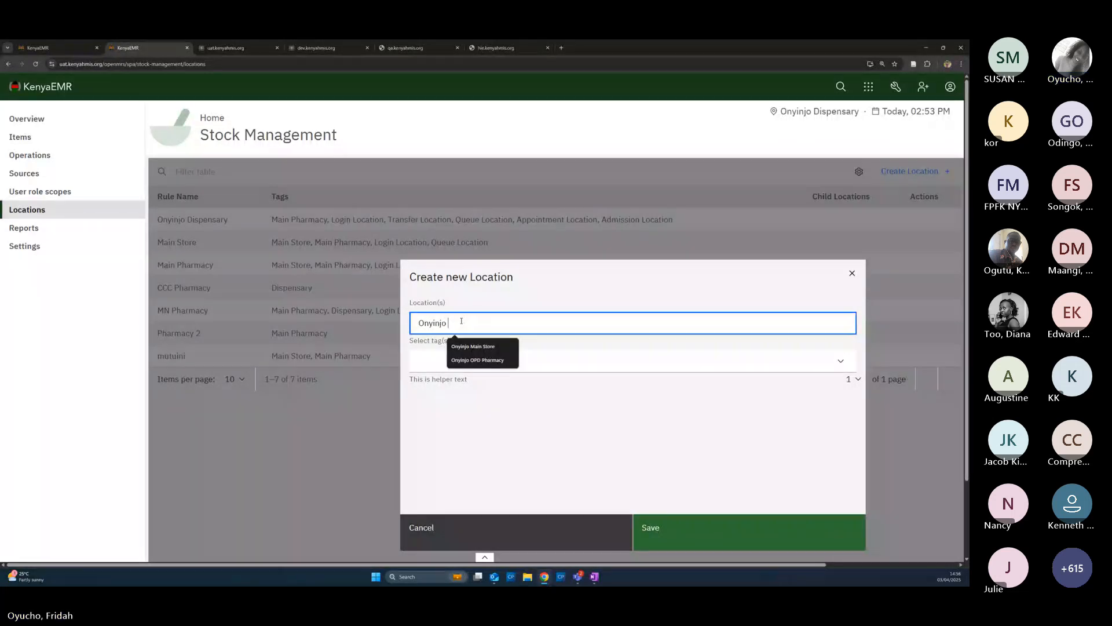
{"action": "type", "text": "CCC"}
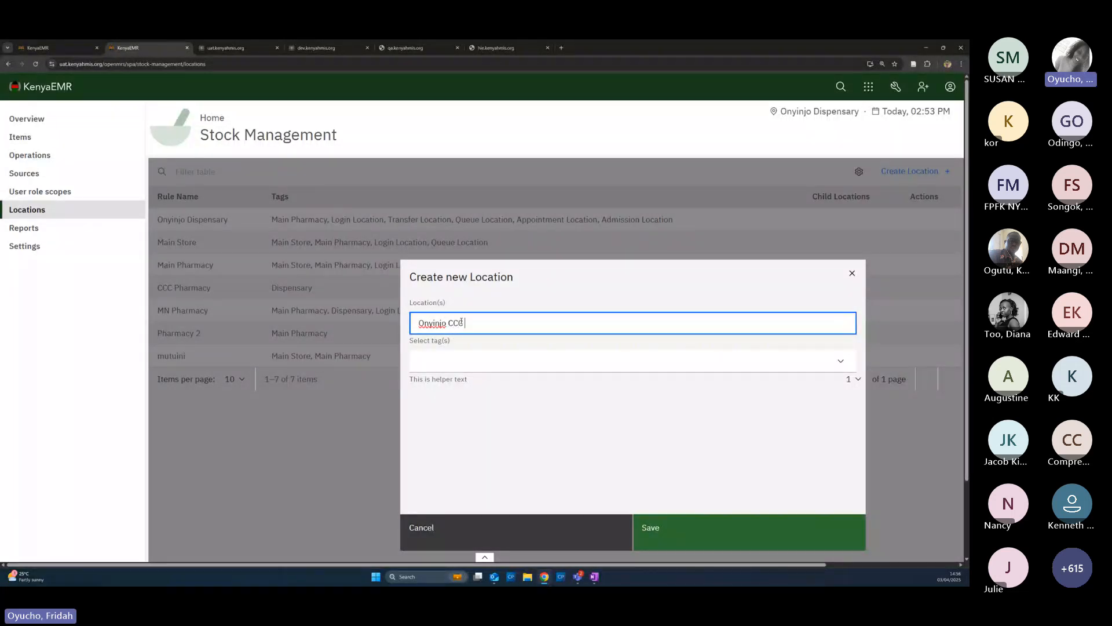
{"action": "type", "text": " Pharmacy"}
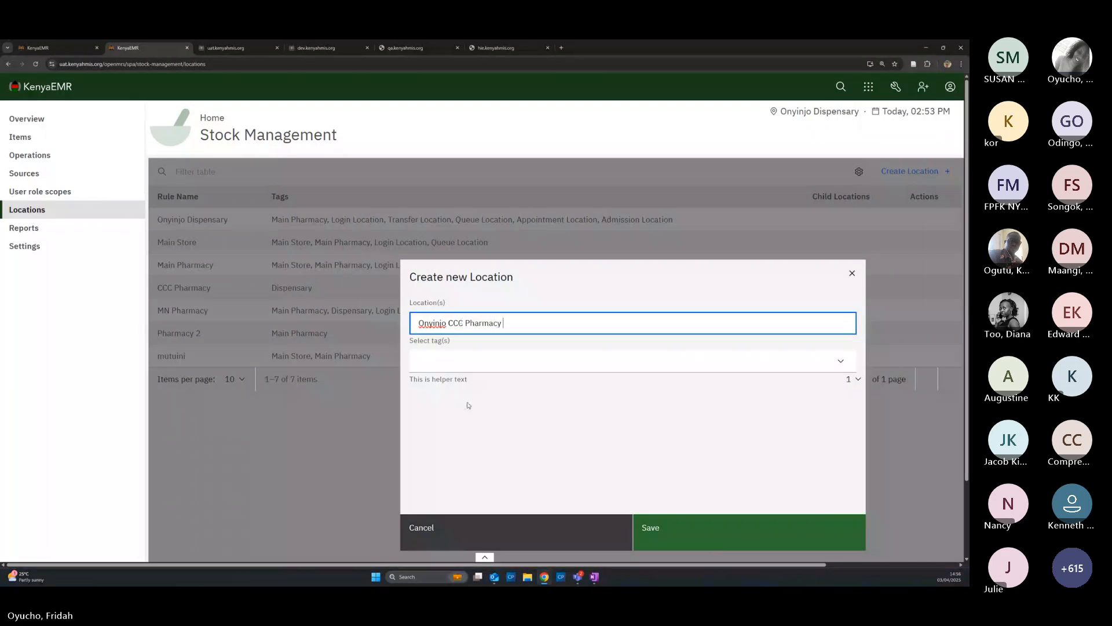
Tag it Login Location and Main Pharmacy, then save it
{"action": "left_click", "coordinate": [479, 361]}
{"action": "scroll", "coordinate": [463, 435], "scroll_direction": "down", "scroll_amount": 1}
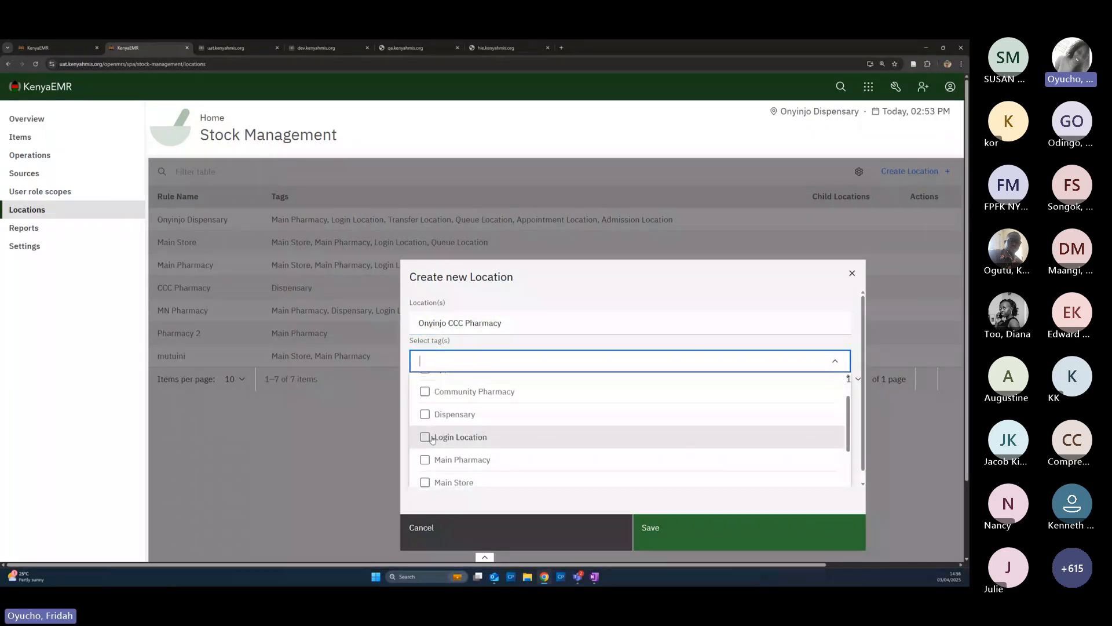
{"action": "left_click", "coordinate": [426, 437]}
{"action": "left_click", "coordinate": [426, 460]}
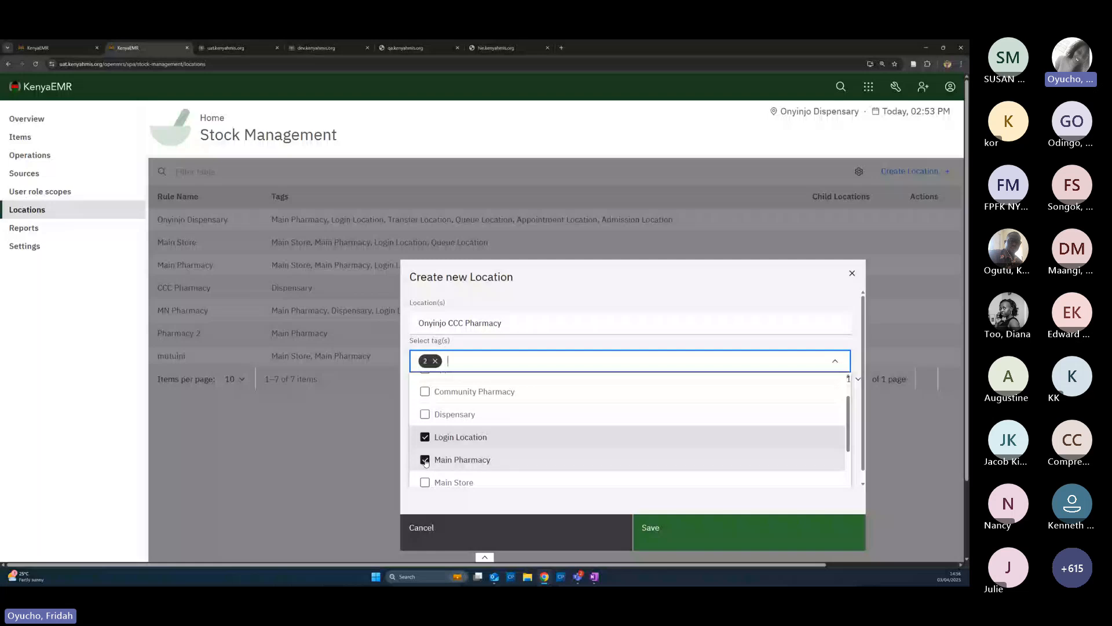
{"action": "left_click", "coordinate": [670, 537]}
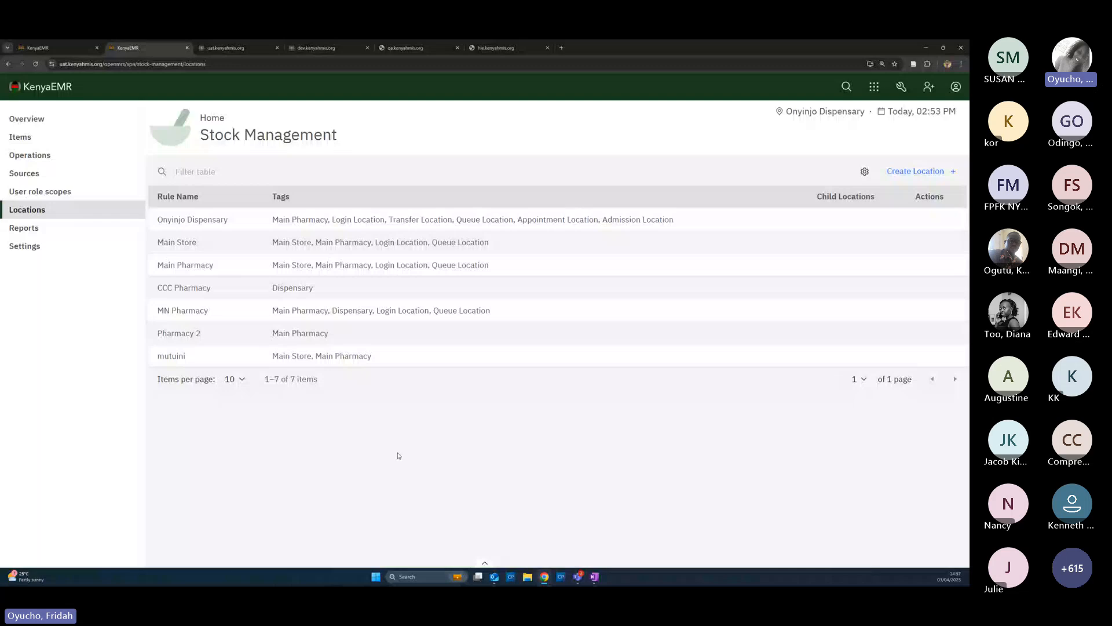
{"action": "key", "text": "F5"}
Go to stock Sources, zoom the page in, and bring up a blank Add Stock Source form
{"action": "left_click", "coordinate": [24, 174]}
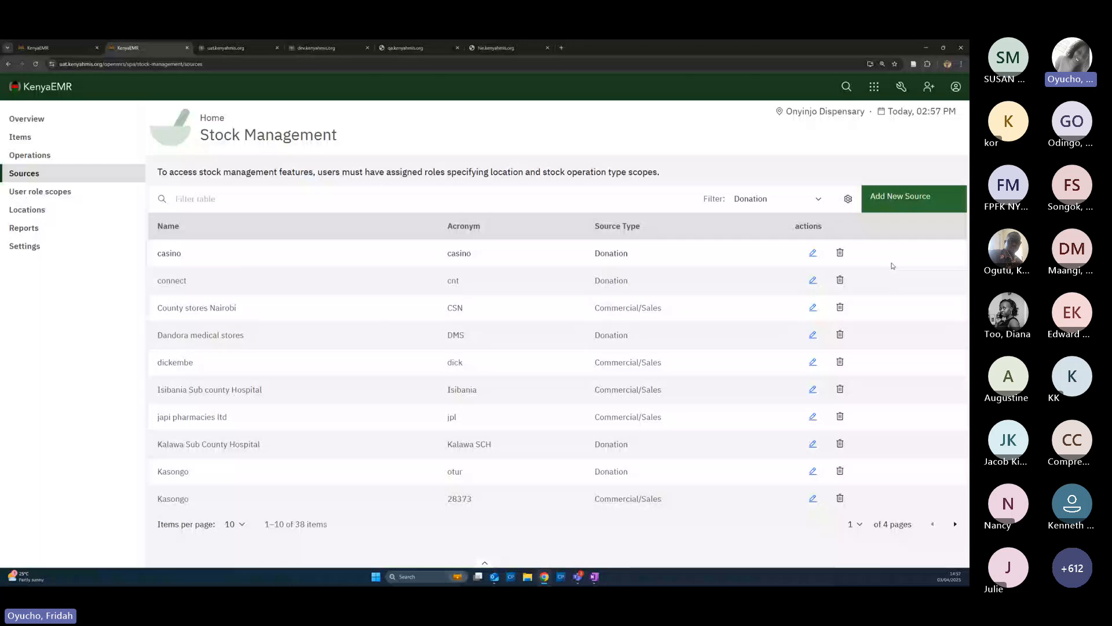
{"action": "key", "text": "ctrl+plus"}
{"action": "key", "text": "ctrl+plus"}
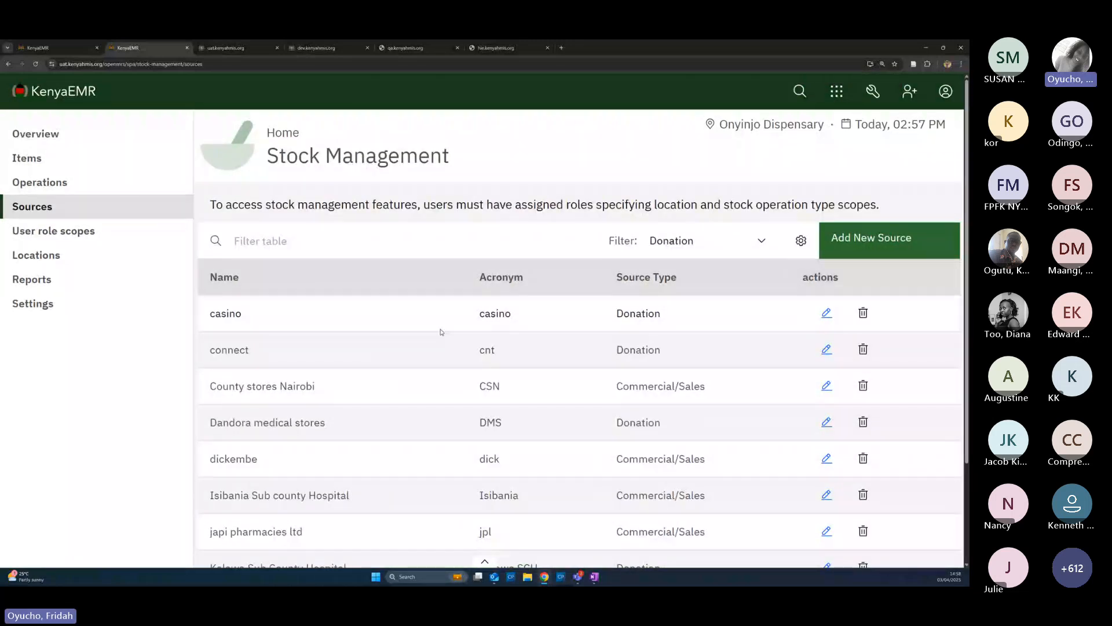
{"action": "left_click", "coordinate": [865, 254]}
Enter Kenya Medical Supplies Authority, acronym KEMSA, with source type Commercial/Sales
{"action": "left_click", "coordinate": [52, 206]}
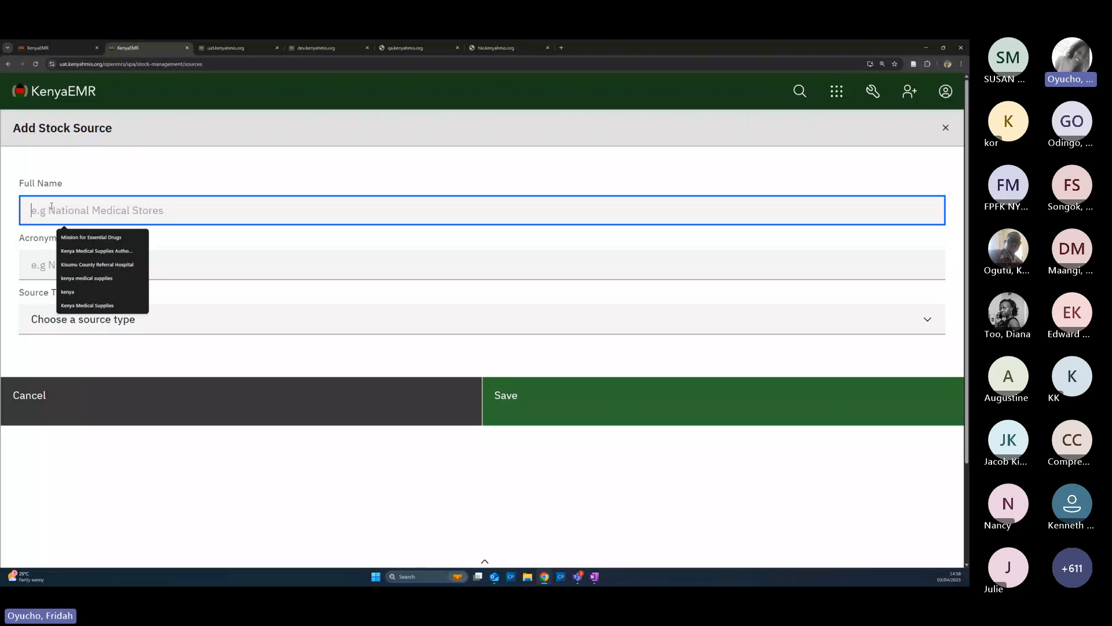
{"action": "left_click", "coordinate": [82, 255]}
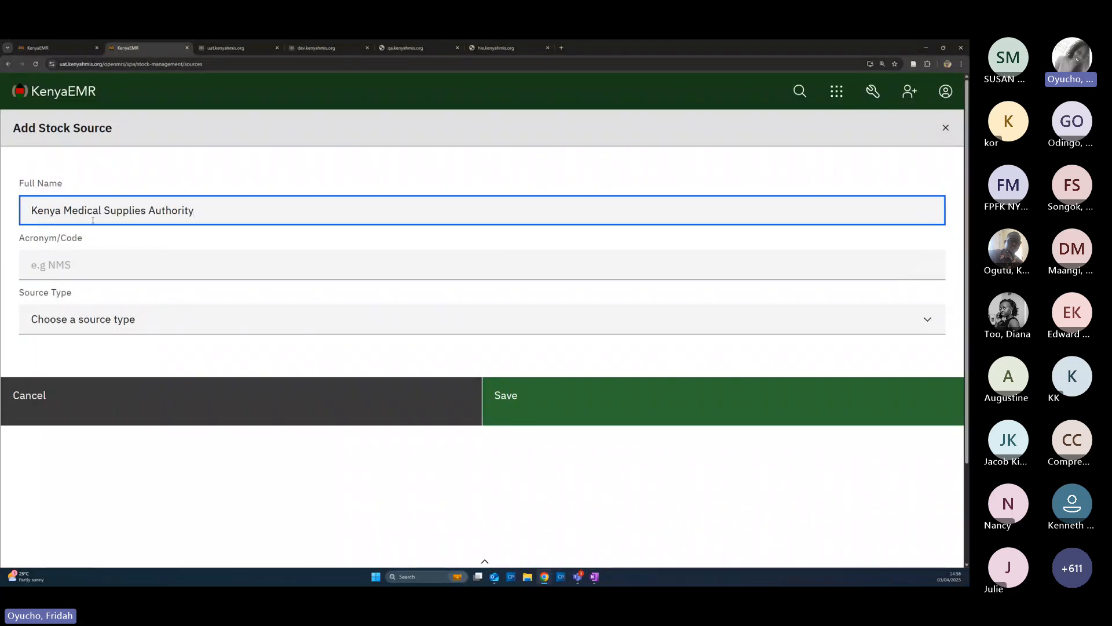
{"action": "left_click", "coordinate": [97, 267]}
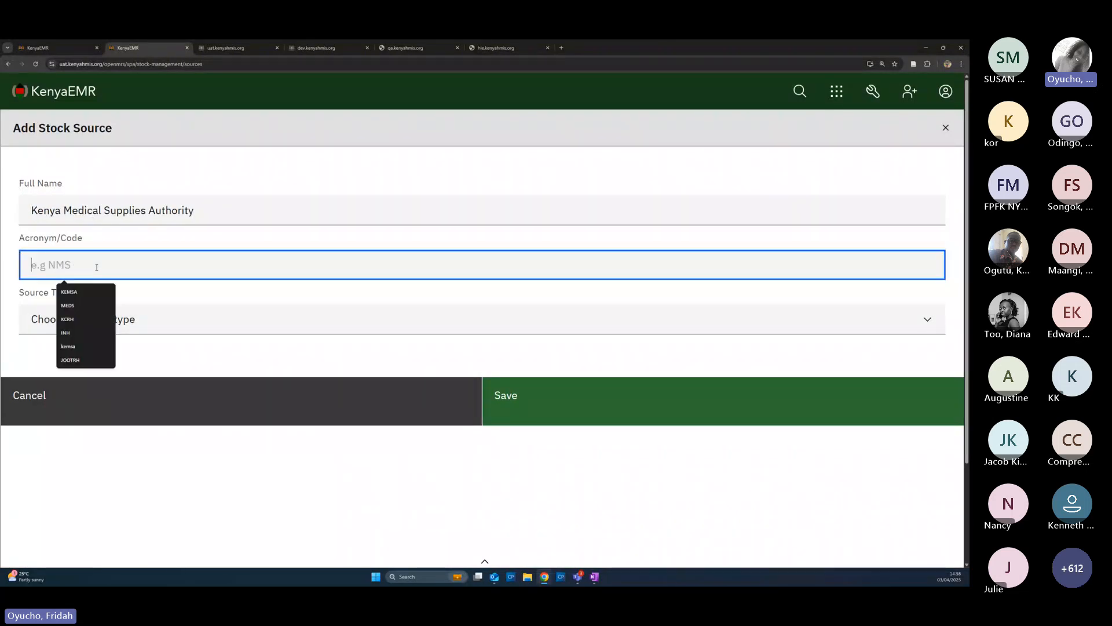
{"action": "type", "text": "Kemsa"}
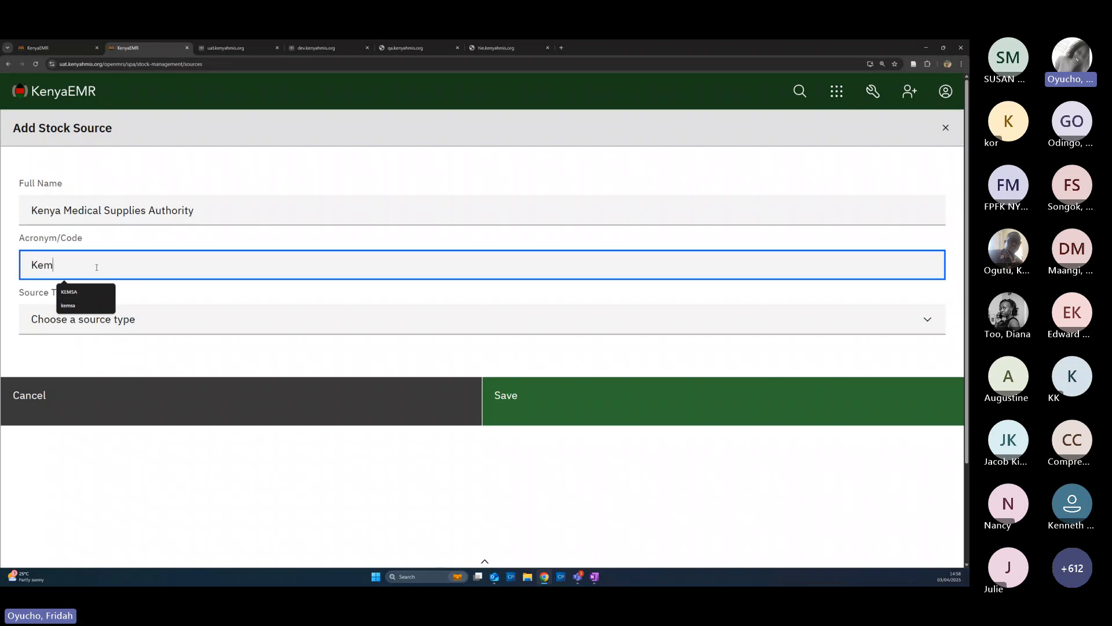
{"action": "left_click", "coordinate": [69, 292]}
{"action": "left_click", "coordinate": [81, 318]}
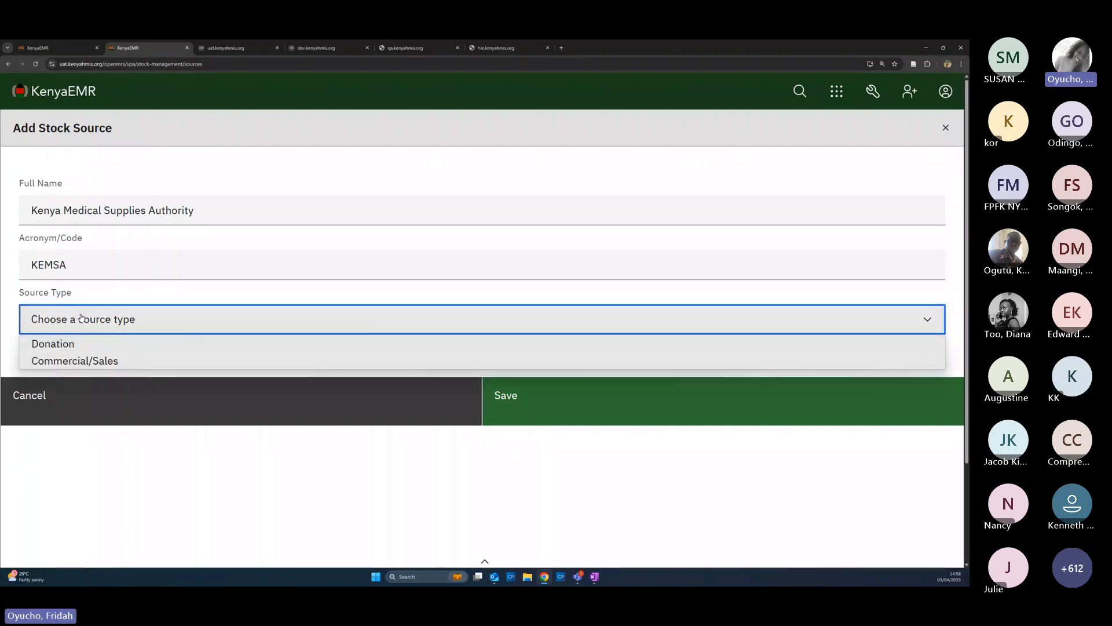
{"action": "left_click", "coordinate": [77, 362]}
Append 'xx' to the source's full name and save the KEMSA source
{"action": "left_click", "coordinate": [223, 214]}
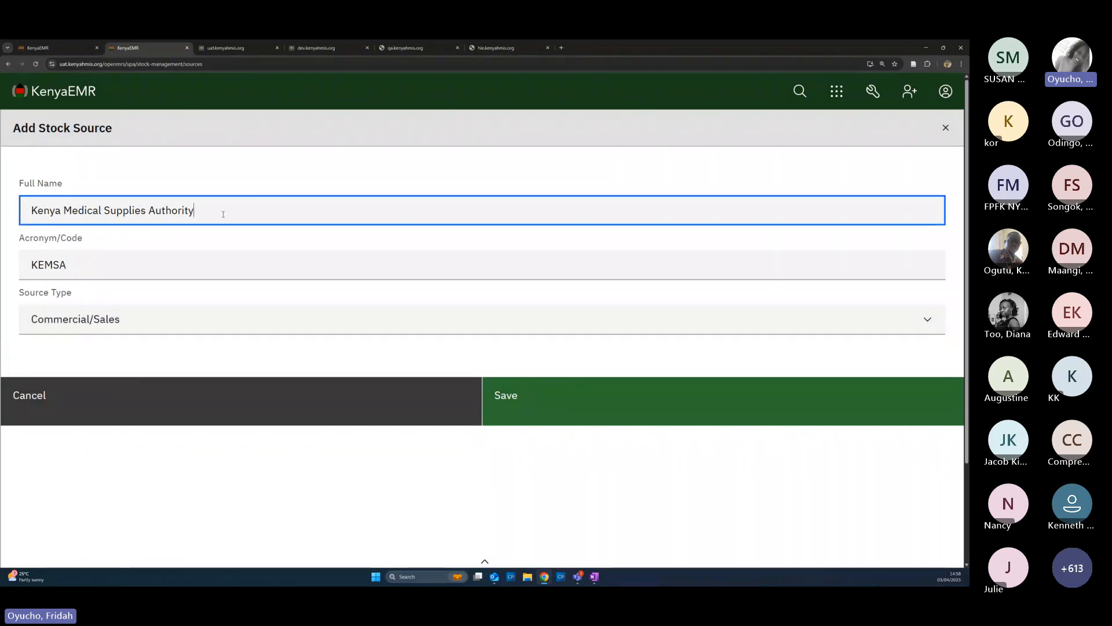
{"action": "type", "text": "XX"}
{"action": "key", "text": "BackSpace"}
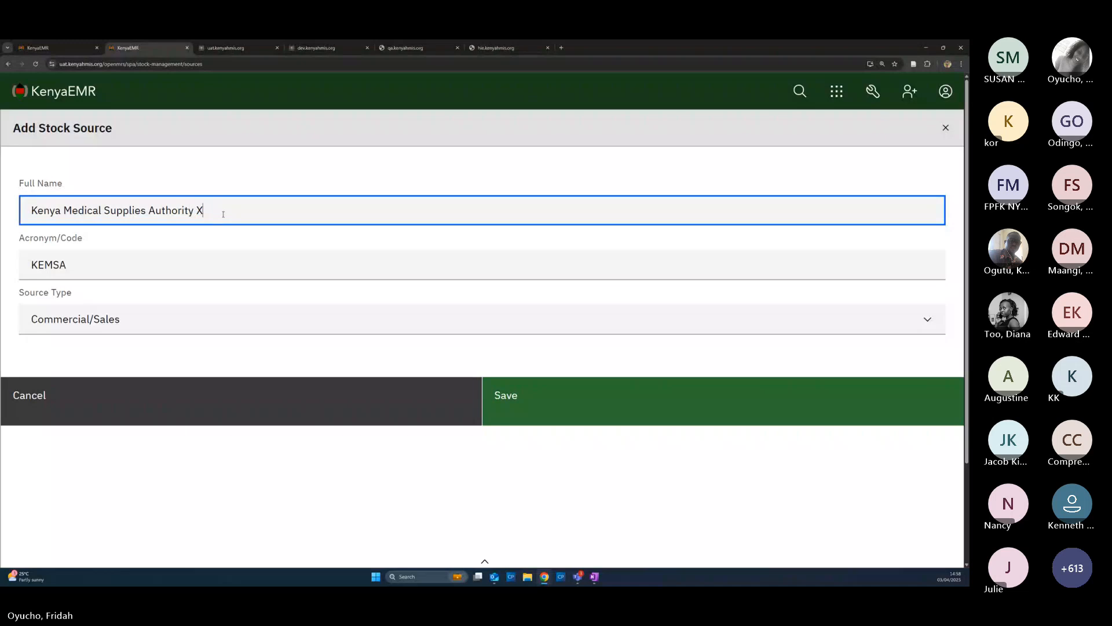
{"action": "key", "text": "BackSpace"}
{"action": "type", "text": "xx"}
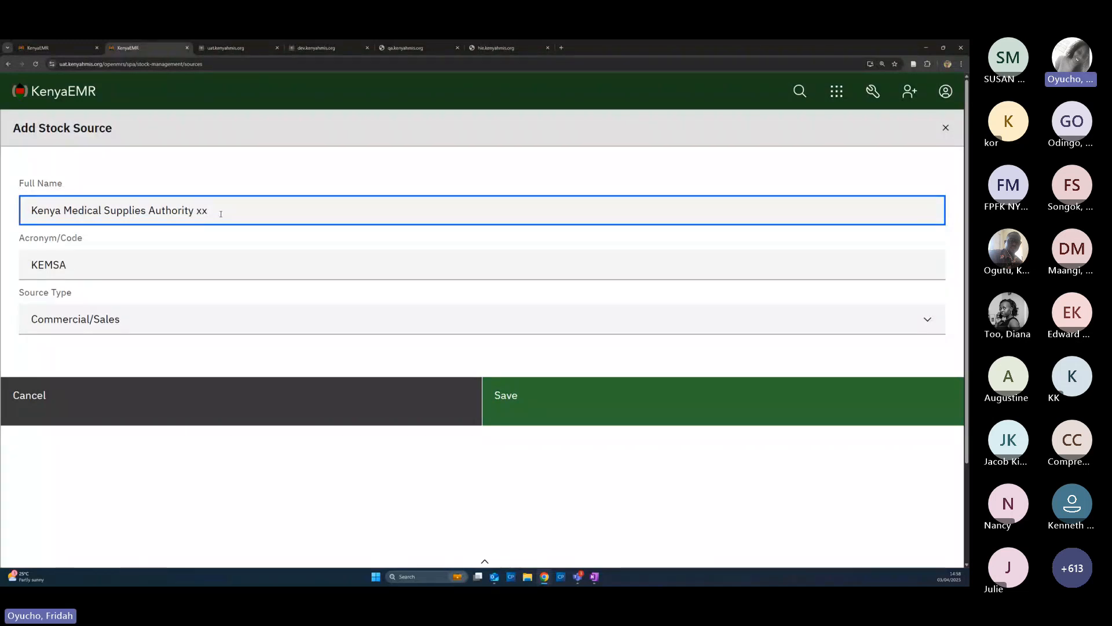
{"action": "left_click", "coordinate": [520, 413]}
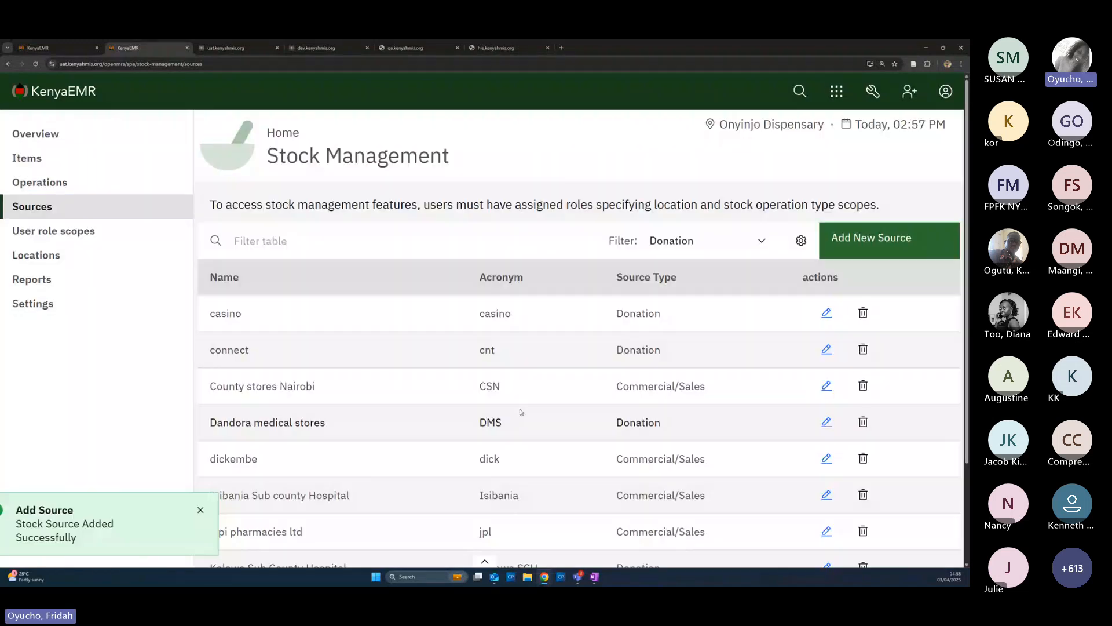
{"action": "left_click", "coordinate": [893, 244]}
Add Mission for Essential Drugs (MEDS) as a Commercial/Sales stock source
{"action": "left_click", "coordinate": [144, 214]}
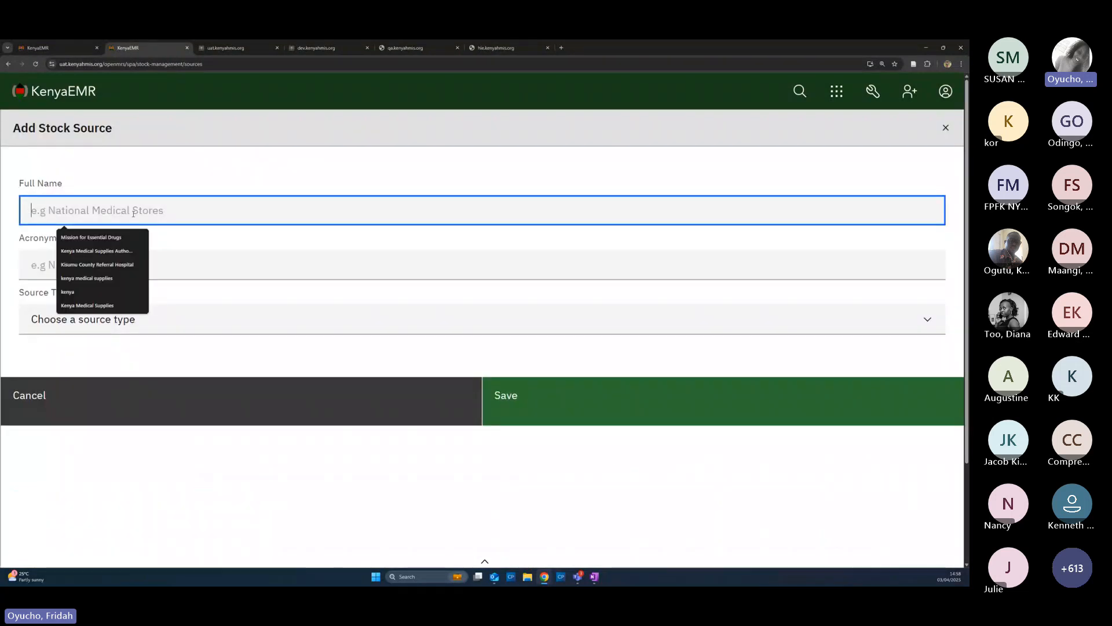
{"action": "left_click", "coordinate": [103, 237]}
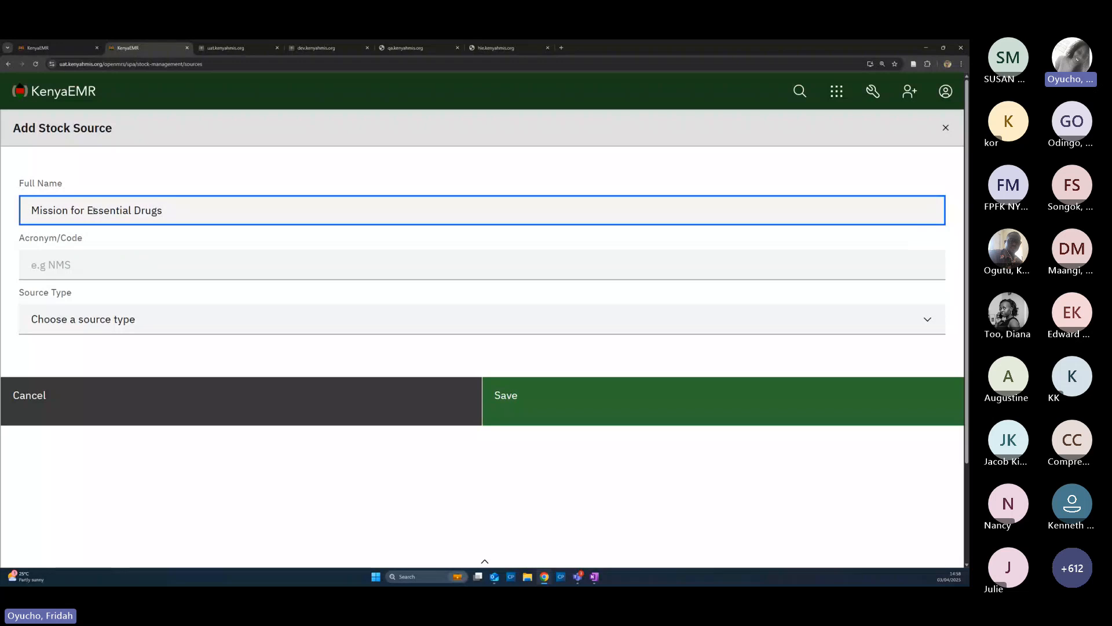
{"action": "left_click", "coordinate": [67, 268]}
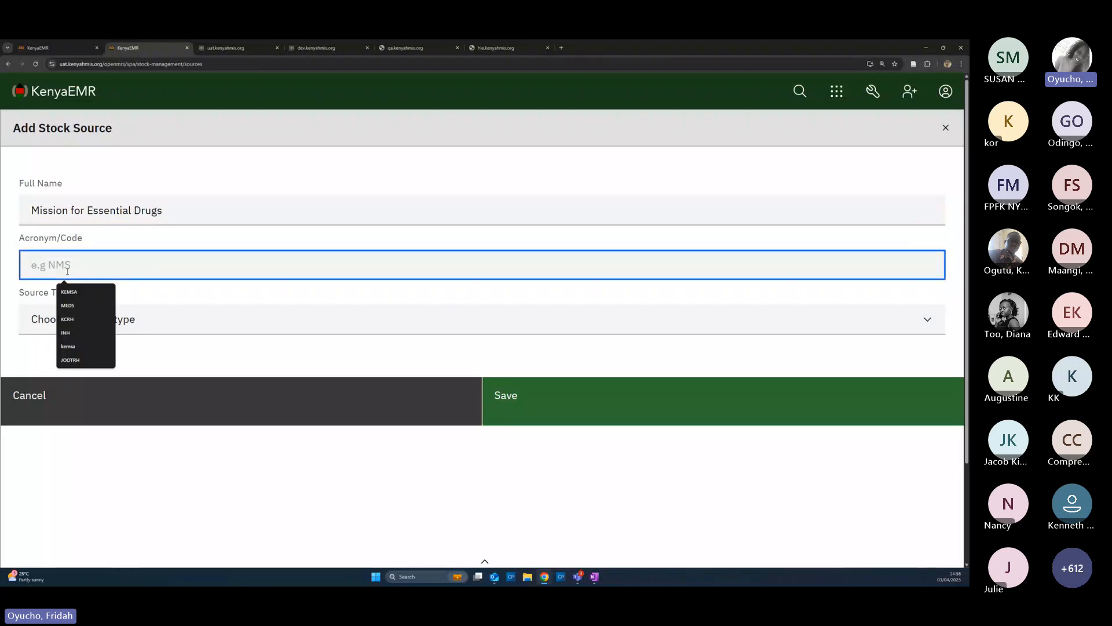
{"action": "type", "text": "MEDS"}
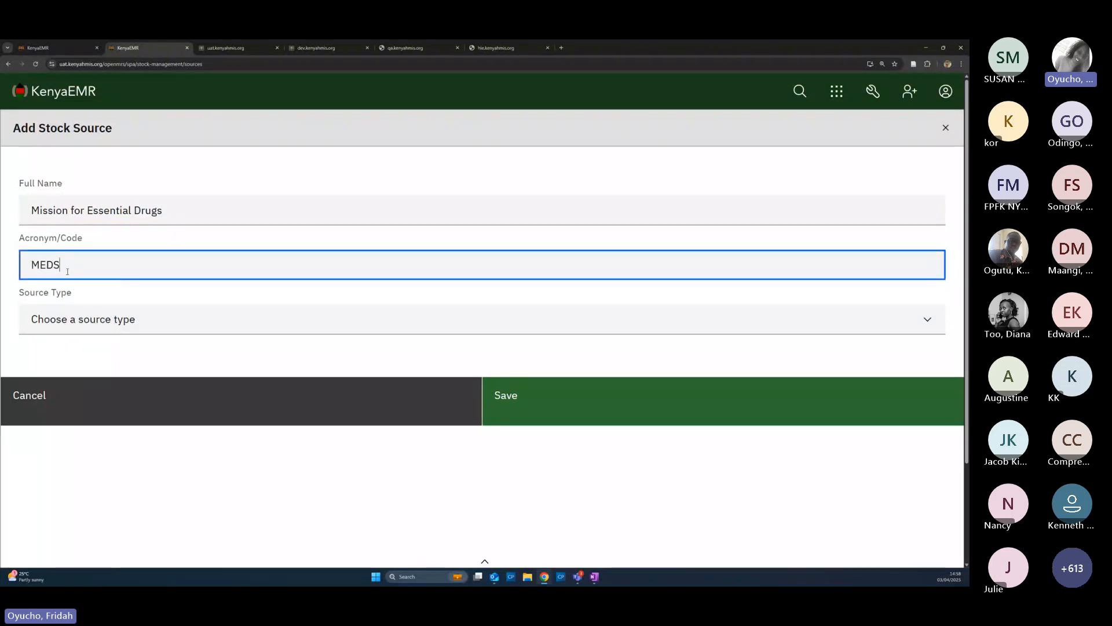
{"action": "left_click", "coordinate": [79, 321]}
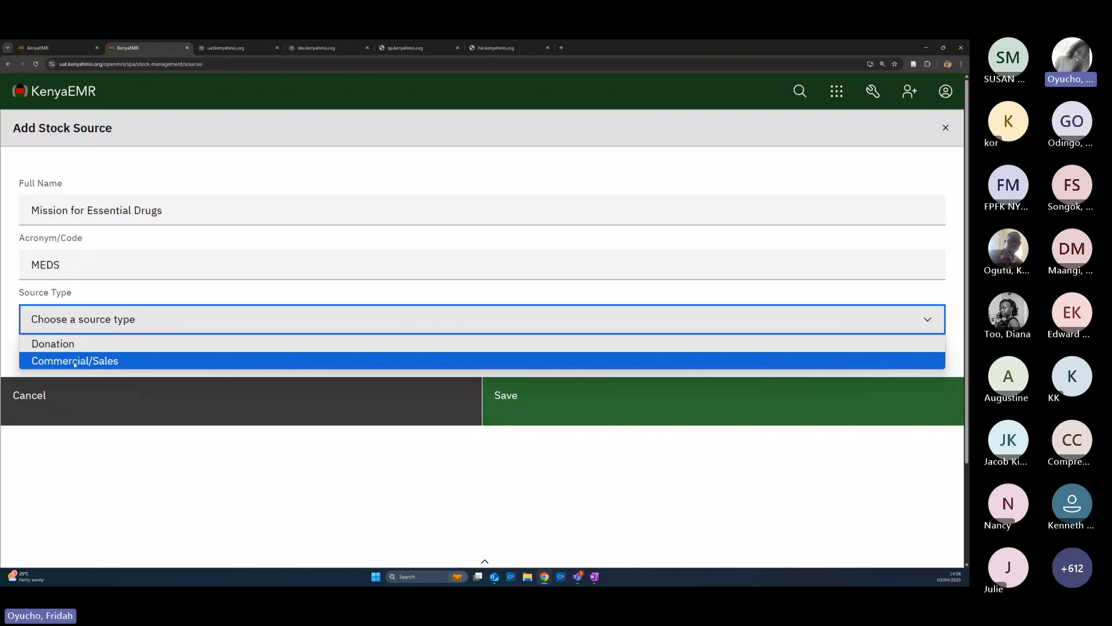
{"action": "left_click", "coordinate": [75, 361]}
{"action": "left_click", "coordinate": [509, 411]}
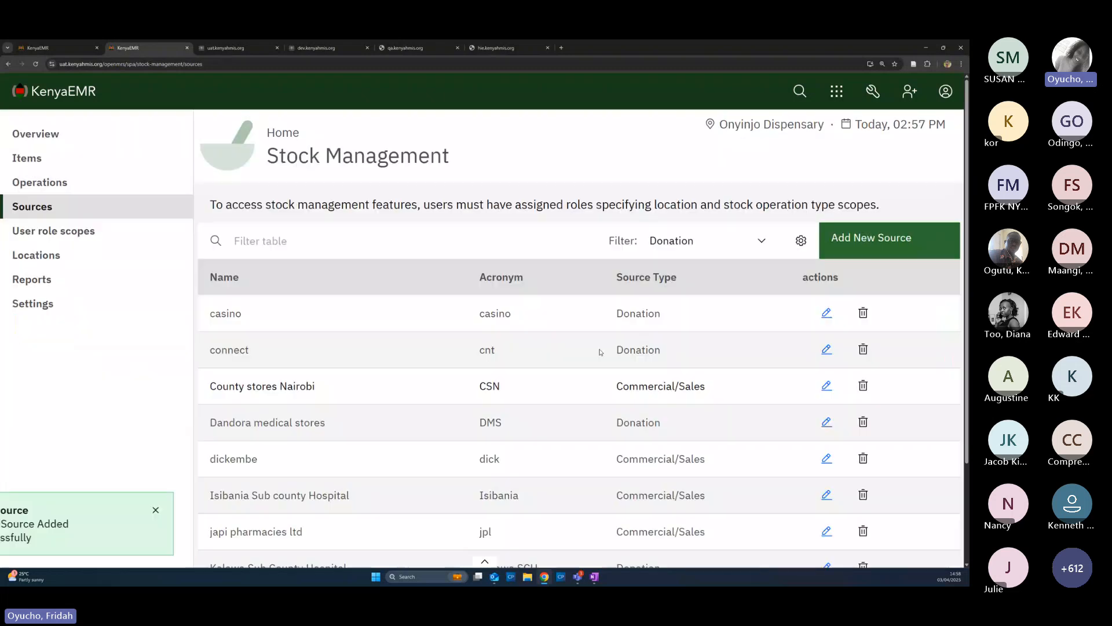
Add Mission for Essential Drugs (MEDS) again, this time as a Donation source
{"action": "left_click", "coordinate": [882, 240]}
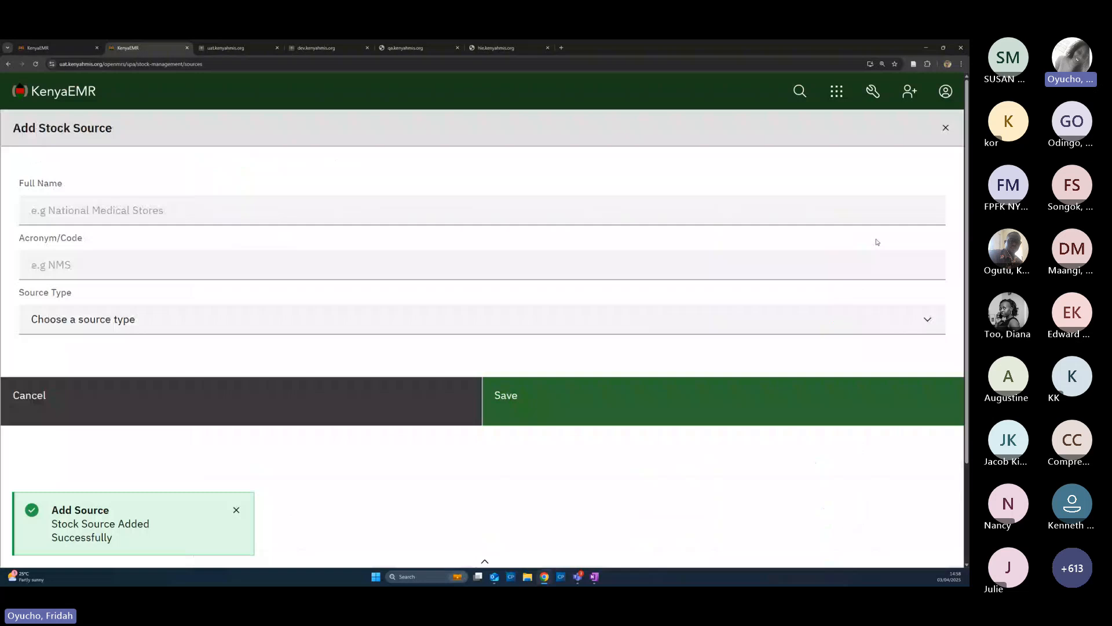
{"action": "left_click", "coordinate": [106, 199]}
{"action": "left_click", "coordinate": [84, 236]}
{"action": "left_click", "coordinate": [79, 268]}
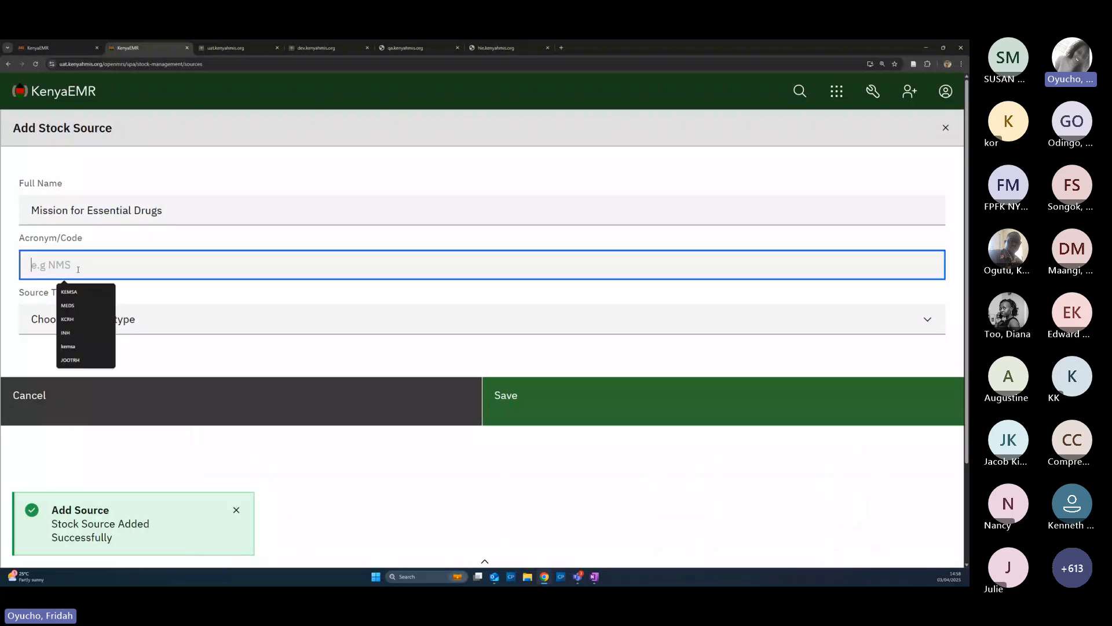
{"action": "left_click", "coordinate": [68, 305]}
{"action": "left_click", "coordinate": [76, 320]}
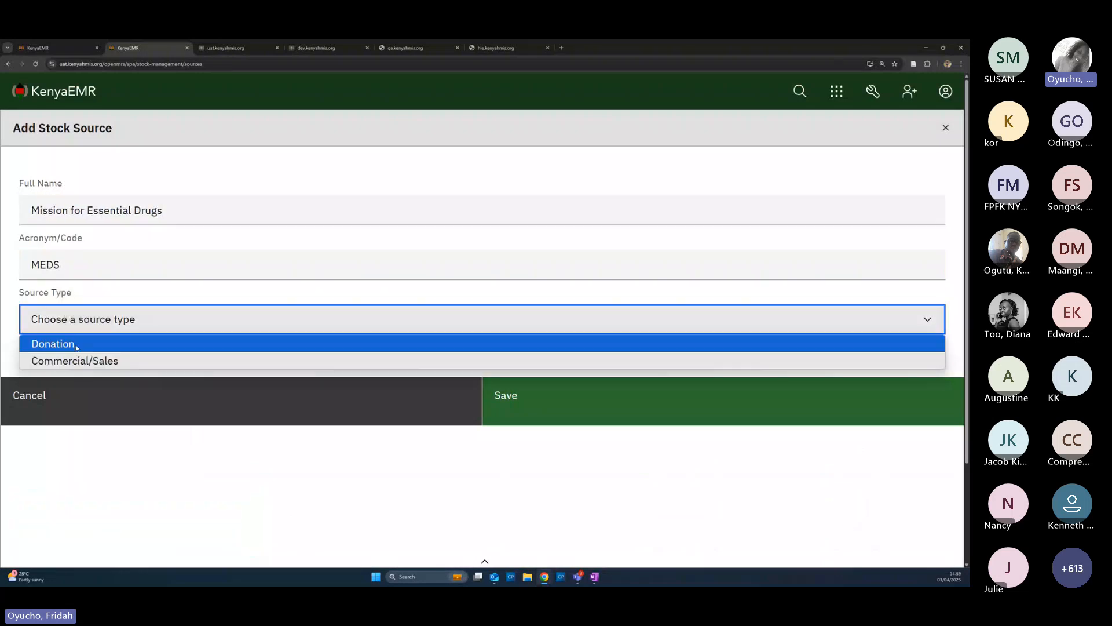
{"action": "left_click", "coordinate": [77, 345]}
{"action": "left_click", "coordinate": [526, 422]}
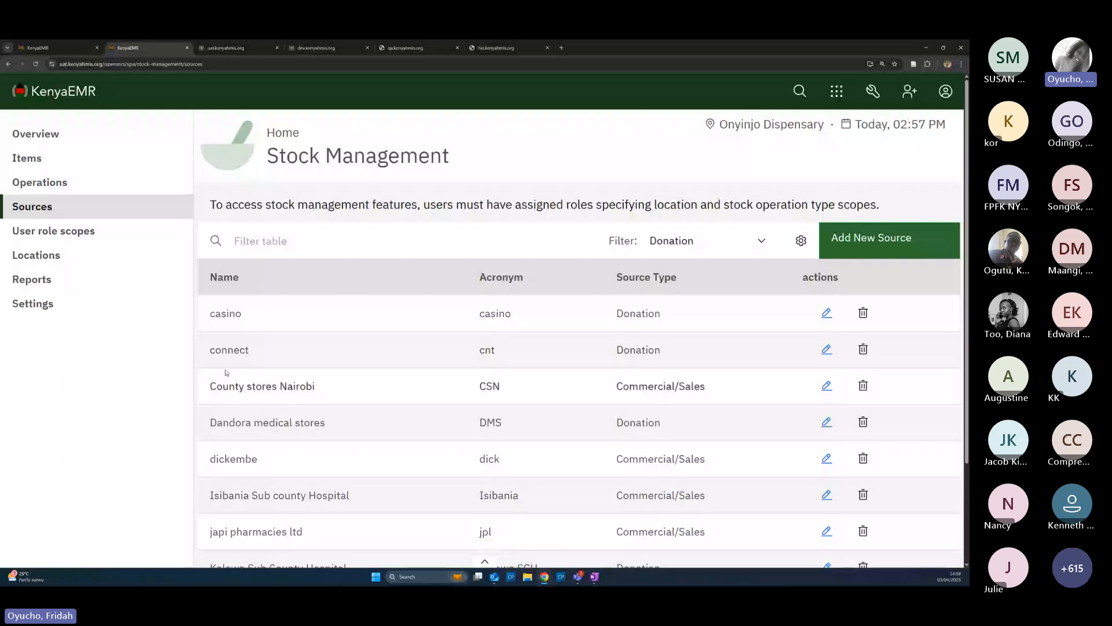
Create source 'Kombewa CRH' with acronym KCRH and source type Donation, and save it
{"action": "left_click", "coordinate": [868, 242]}
{"action": "left_click", "coordinate": [168, 207]}
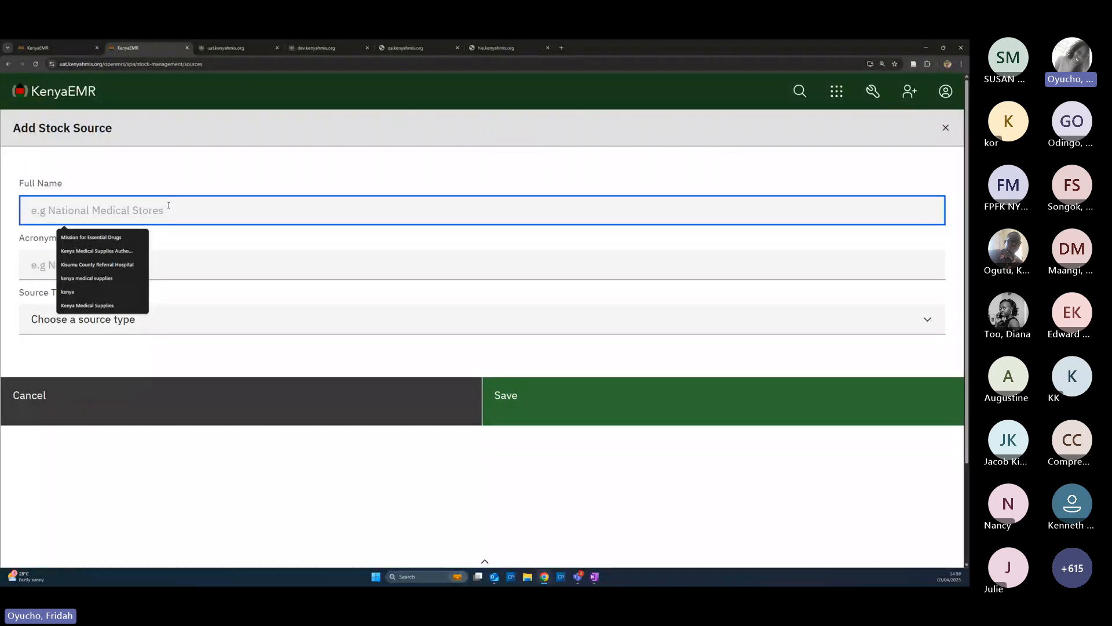
{"action": "type", "text": "Kombewa "}
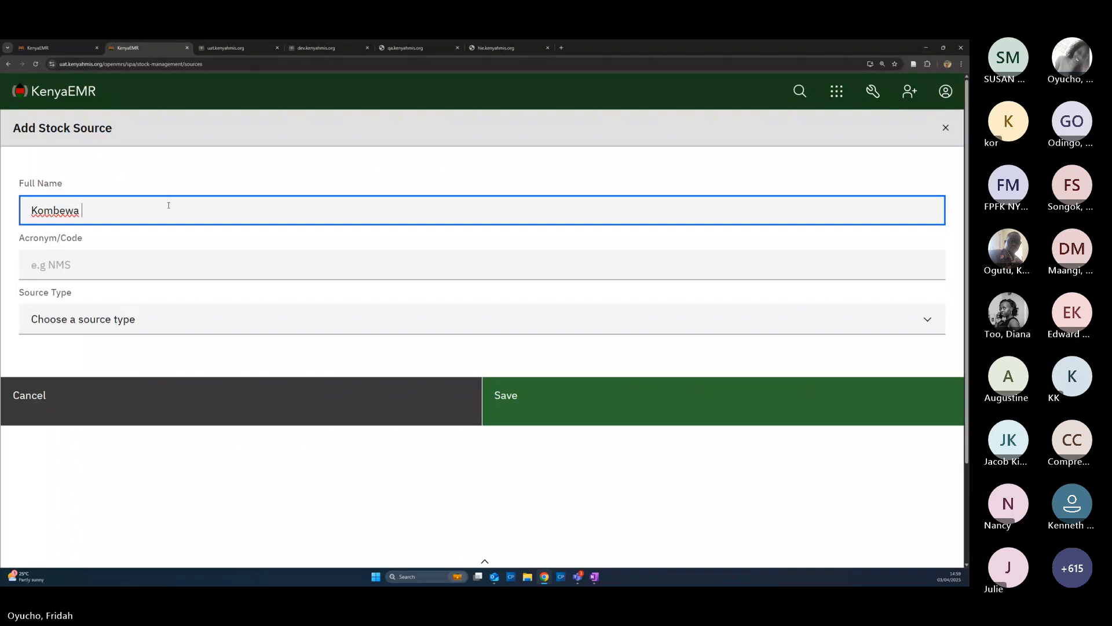
{"action": "type", "text": "CRH"}
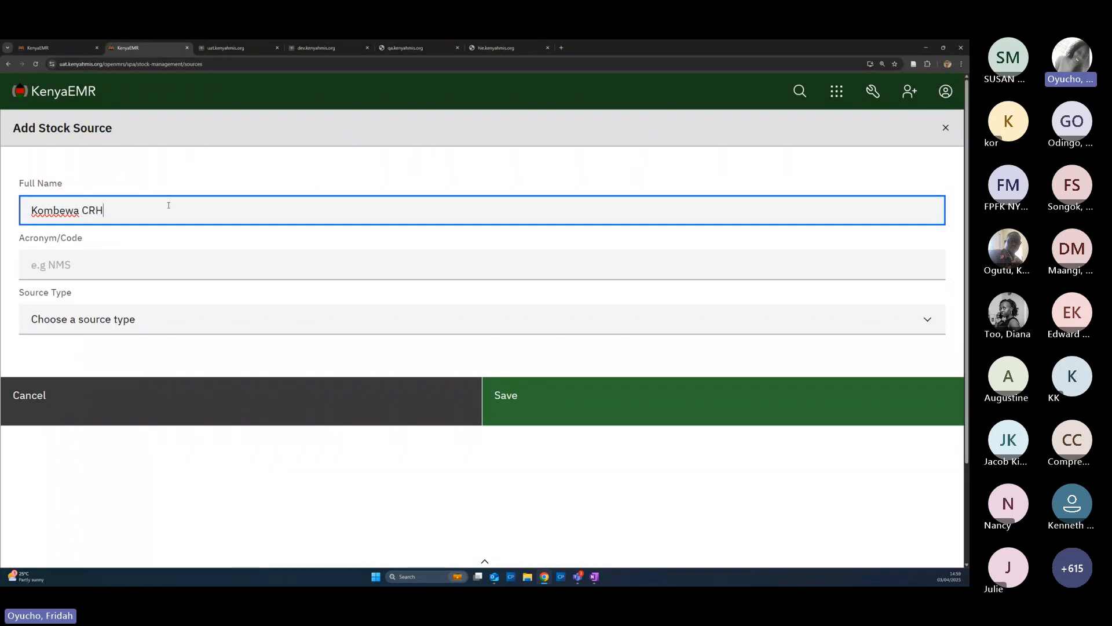
{"action": "left_click", "coordinate": [172, 255]}
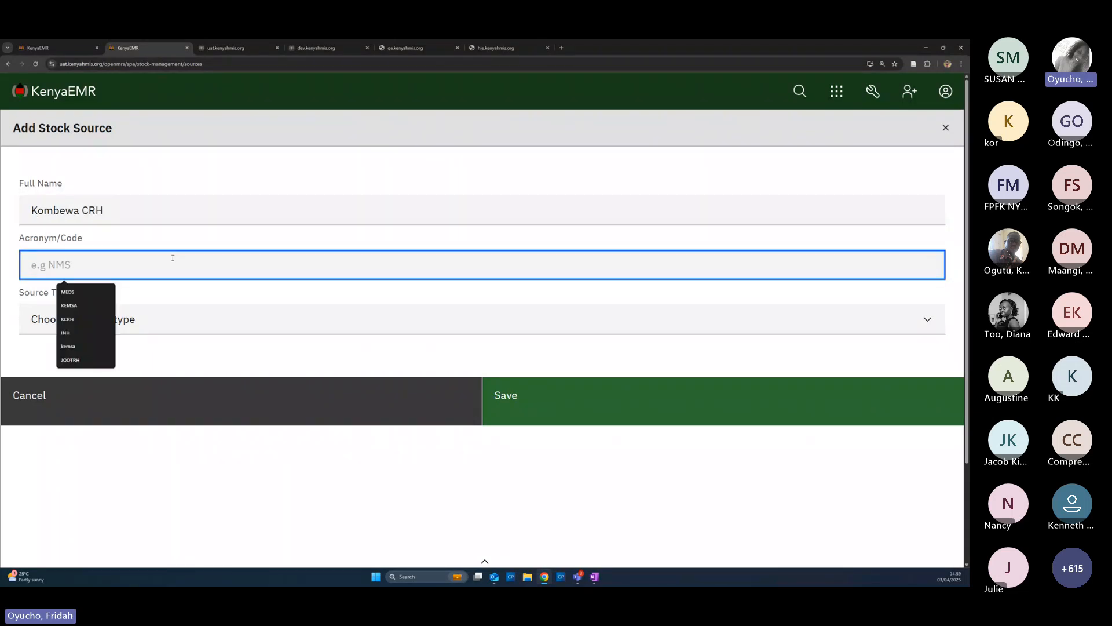
{"action": "type", "text": "KCRH"}
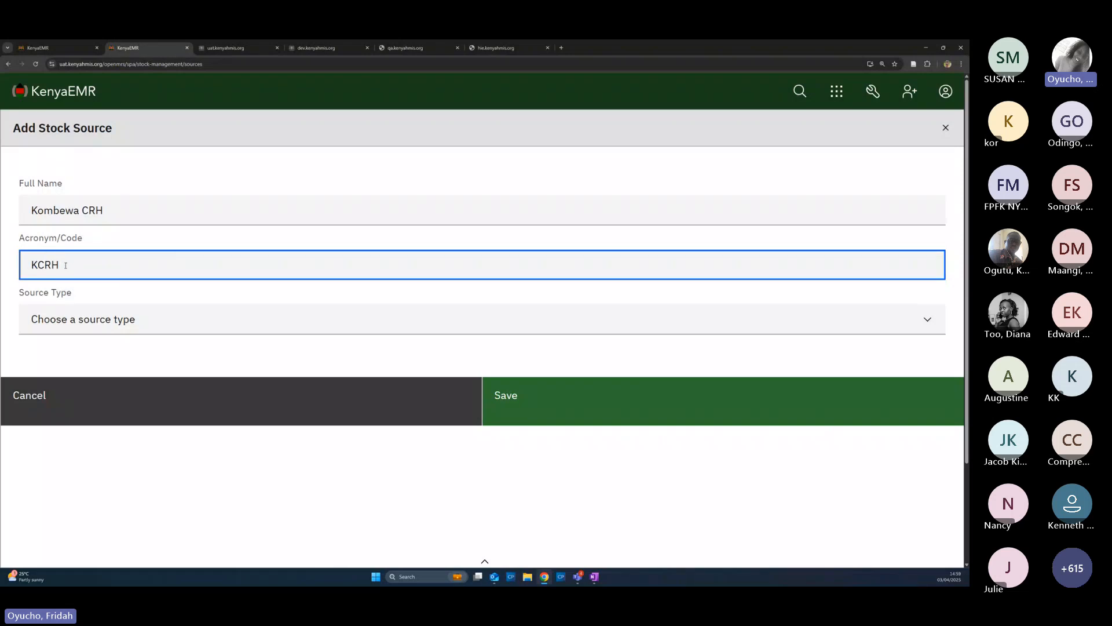
{"action": "left_click", "coordinate": [95, 317]}
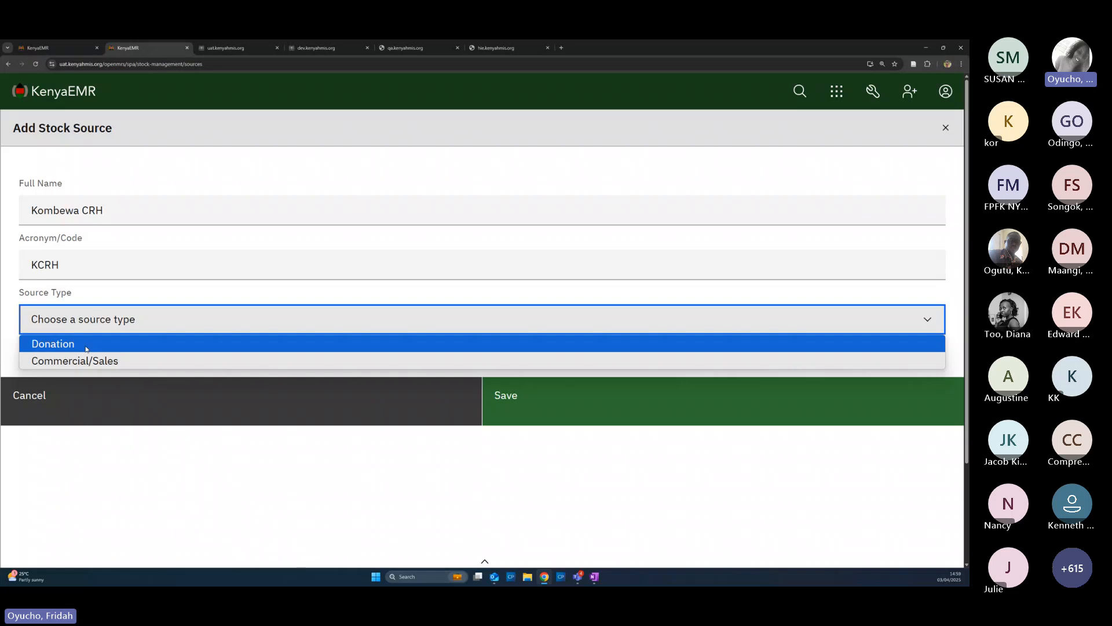
{"action": "left_click", "coordinate": [86, 349]}
{"action": "left_click", "coordinate": [513, 413]}
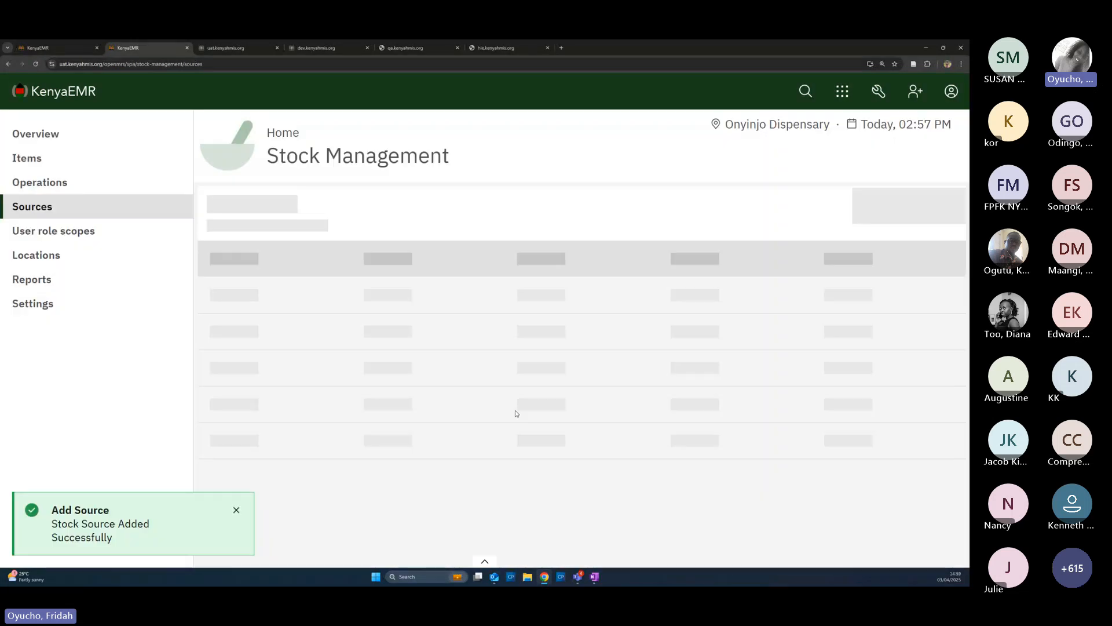
{"action": "scroll", "coordinate": [516, 412], "scroll_direction": "down", "scroll_amount": 2}
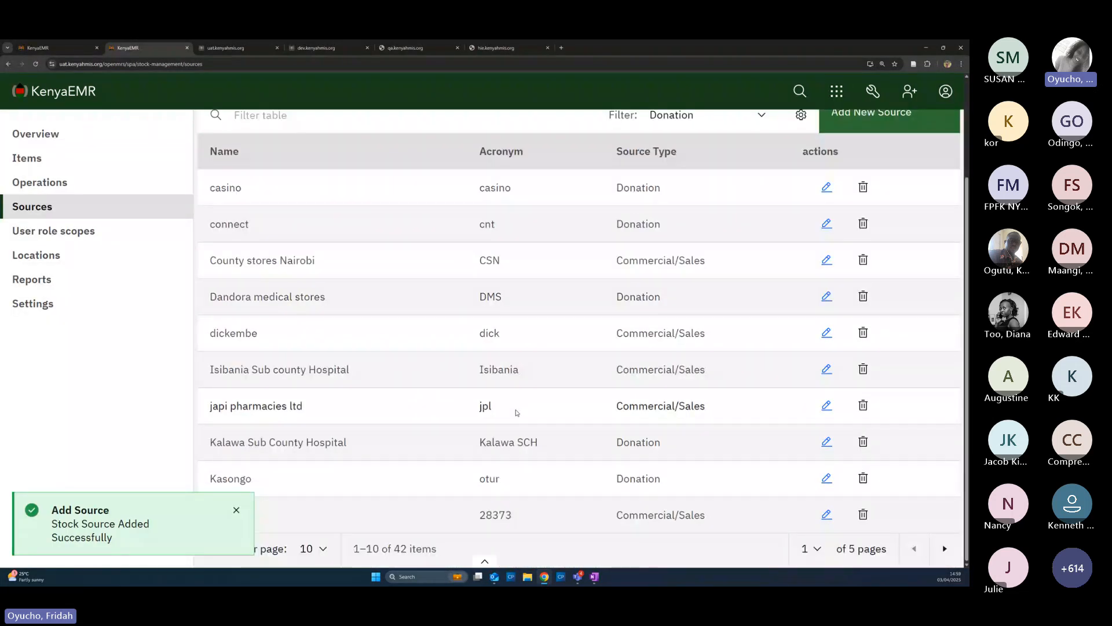
{"action": "key", "text": "F5"}
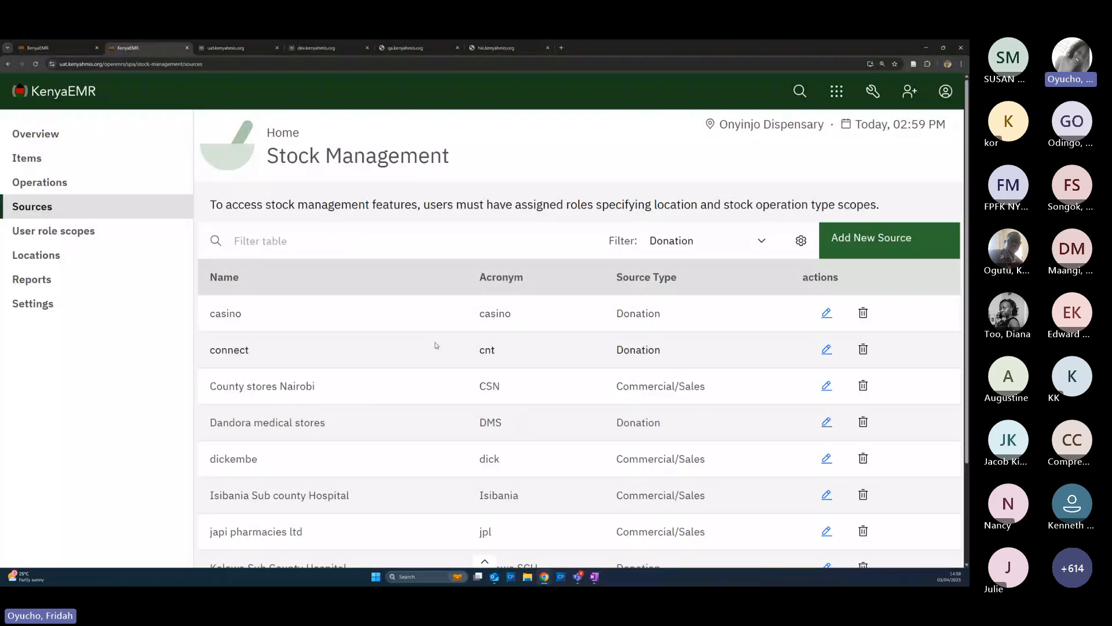
{"action": "scroll", "coordinate": [493, 389], "scroll_direction": "down", "scroll_amount": 3}
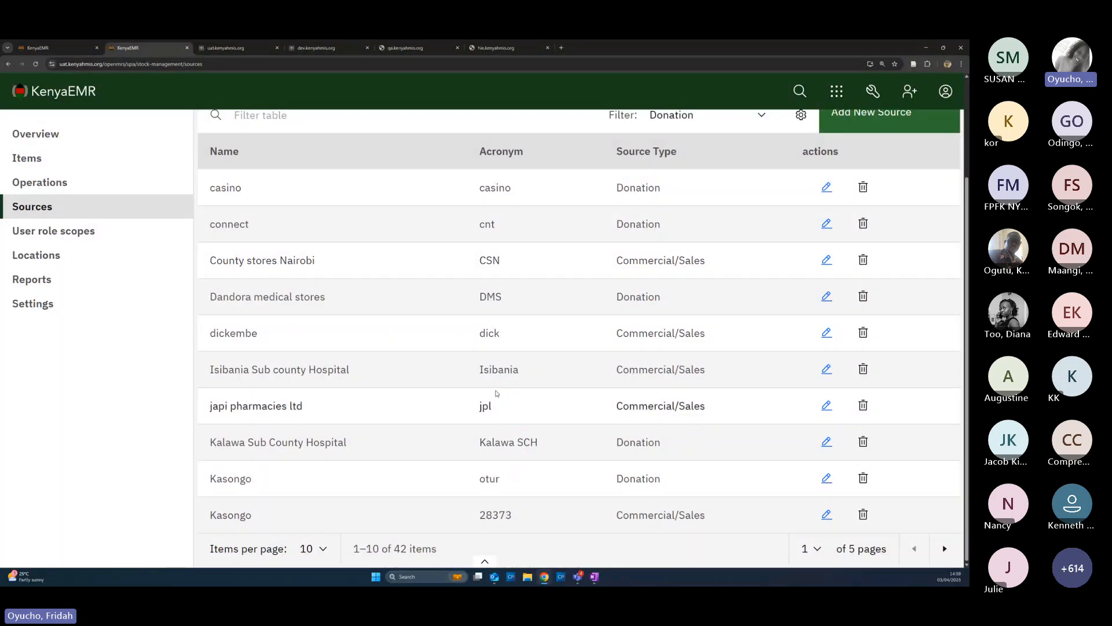
{"action": "scroll", "coordinate": [482, 368], "scroll_direction": "up", "scroll_amount": 2}
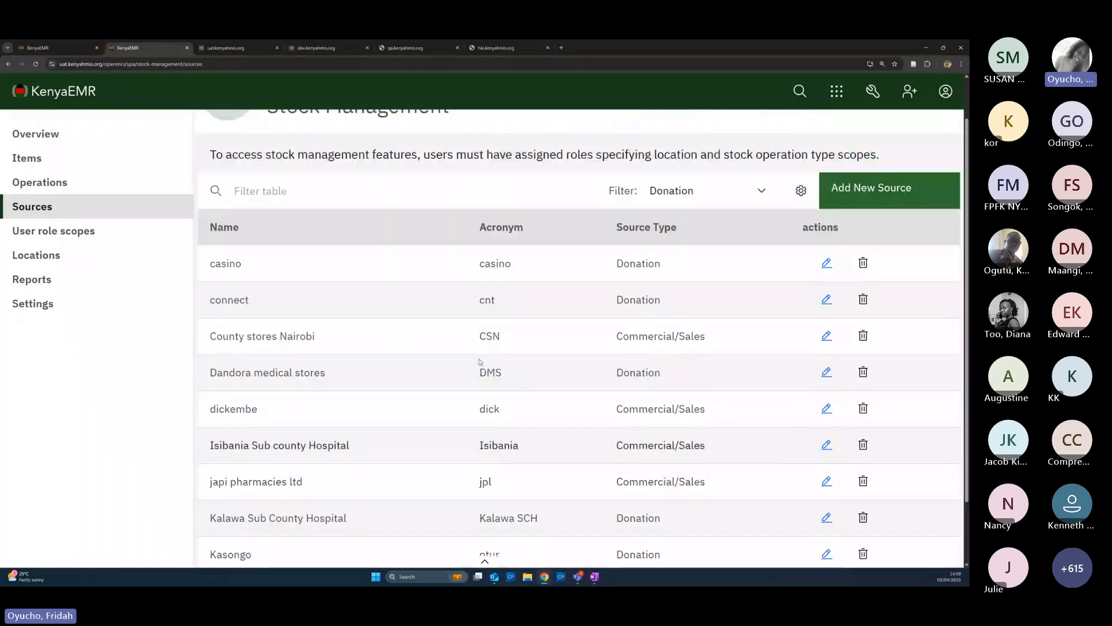
{"action": "scroll", "coordinate": [480, 362], "scroll_direction": "down", "scroll_amount": 1}
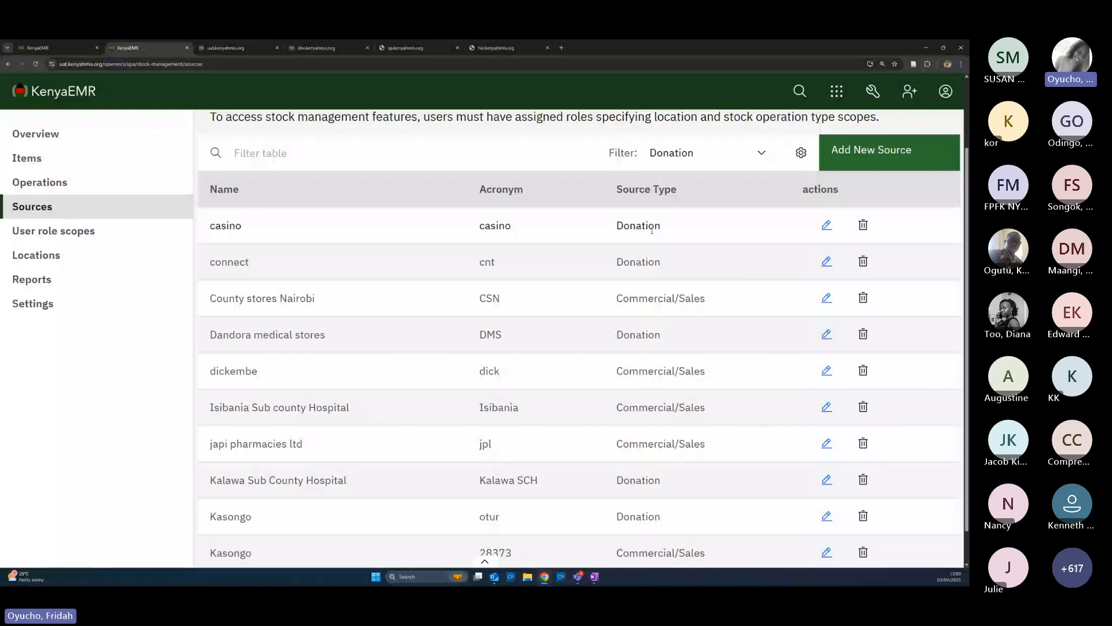
{"action": "left_click", "coordinate": [823, 229]}
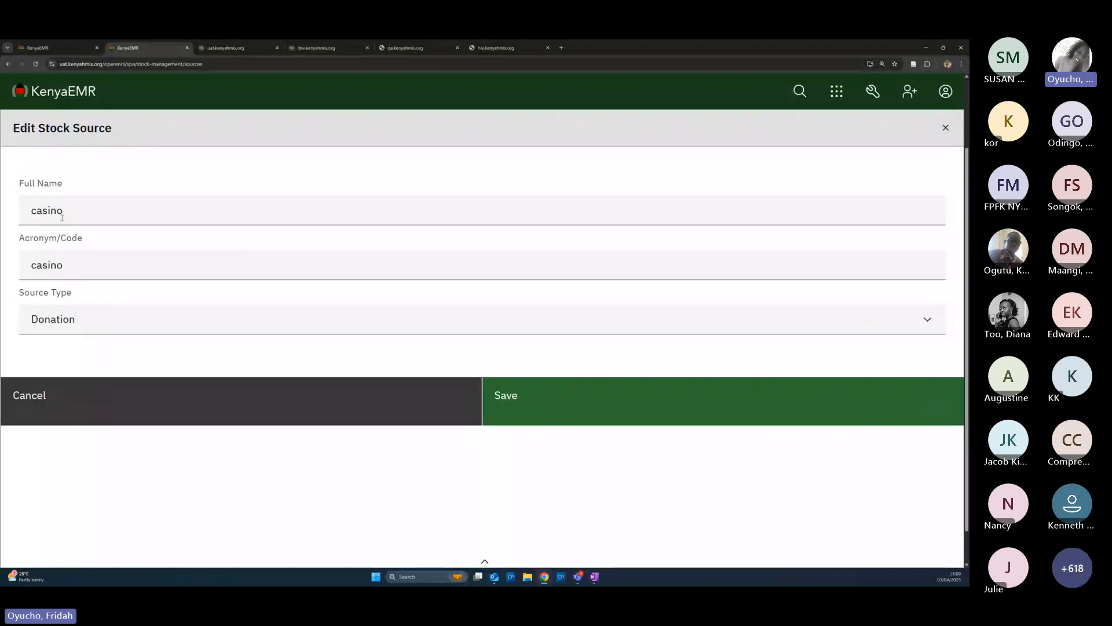
{"action": "left_click", "coordinate": [72, 211]}
{"action": "key", "text": "BackSpace"}
{"action": "key", "text": "BackSpace"}
{"action": "key", "text": "BackSpace"}
{"action": "key", "text": "BackSpace"}
{"action": "key", "text": "BackSpace"}
{"action": "key", "text": "BackSpace"}
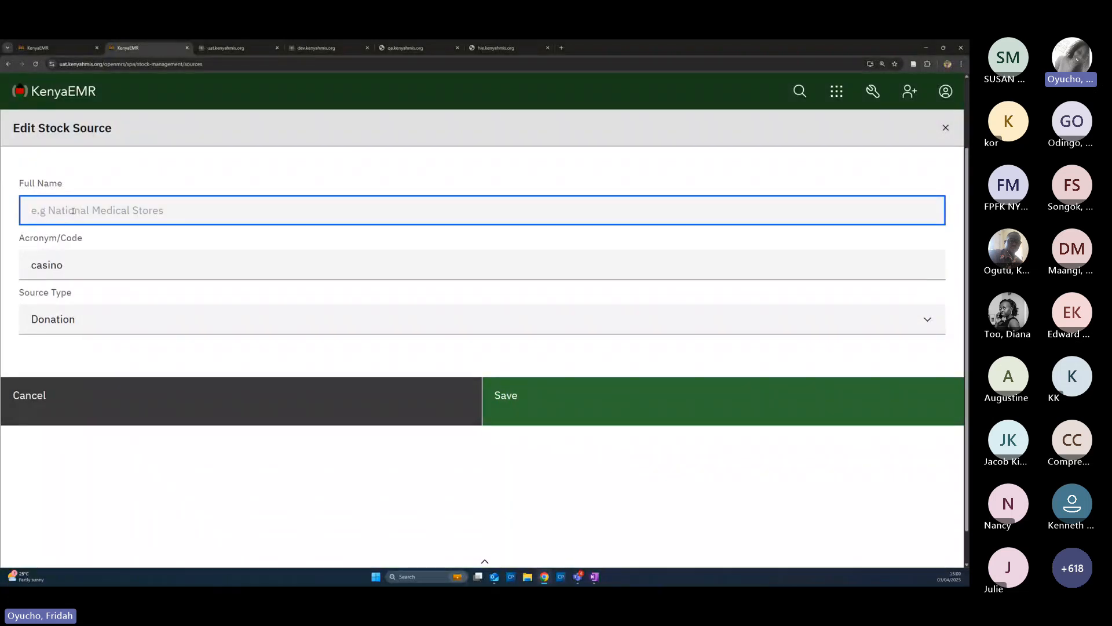
{"action": "left_click", "coordinate": [107, 328]}
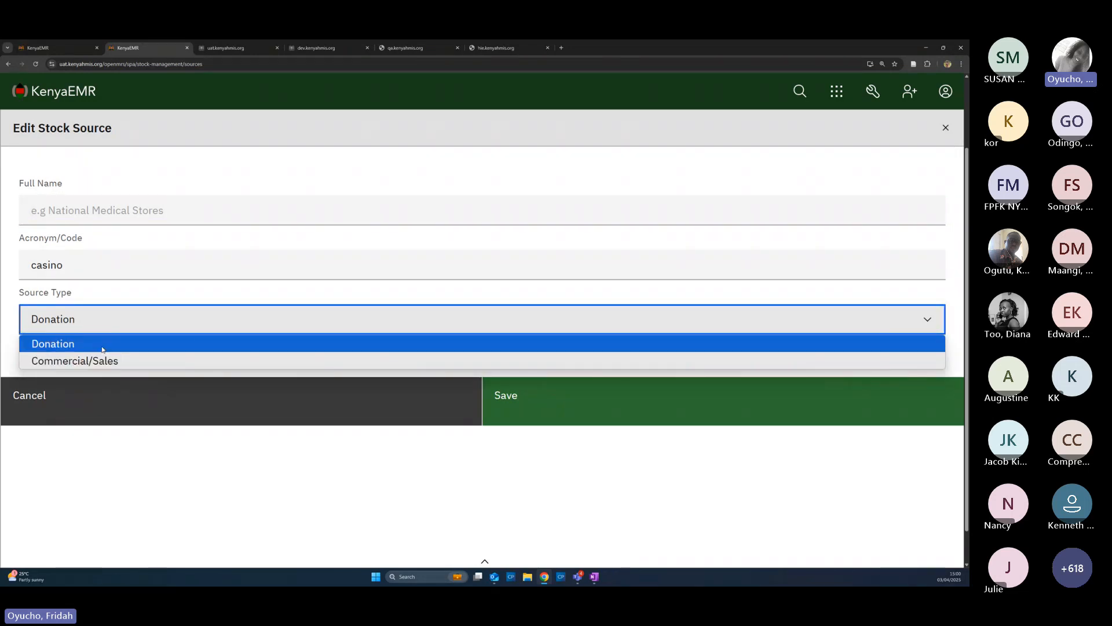
{"action": "left_click", "coordinate": [112, 397]}
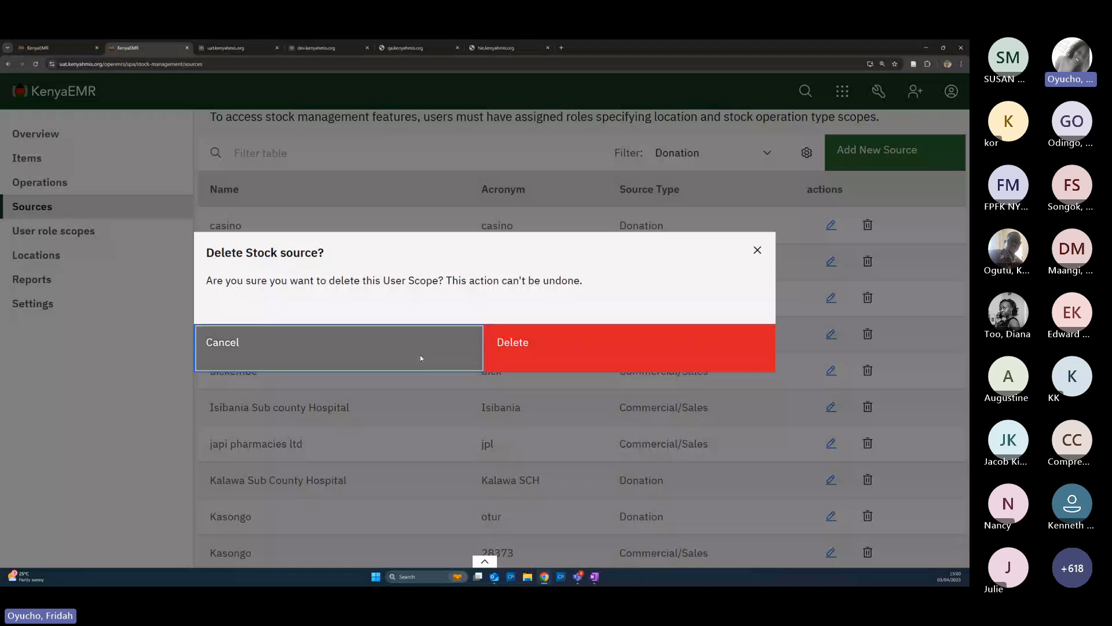
{"action": "left_click", "coordinate": [419, 354]}
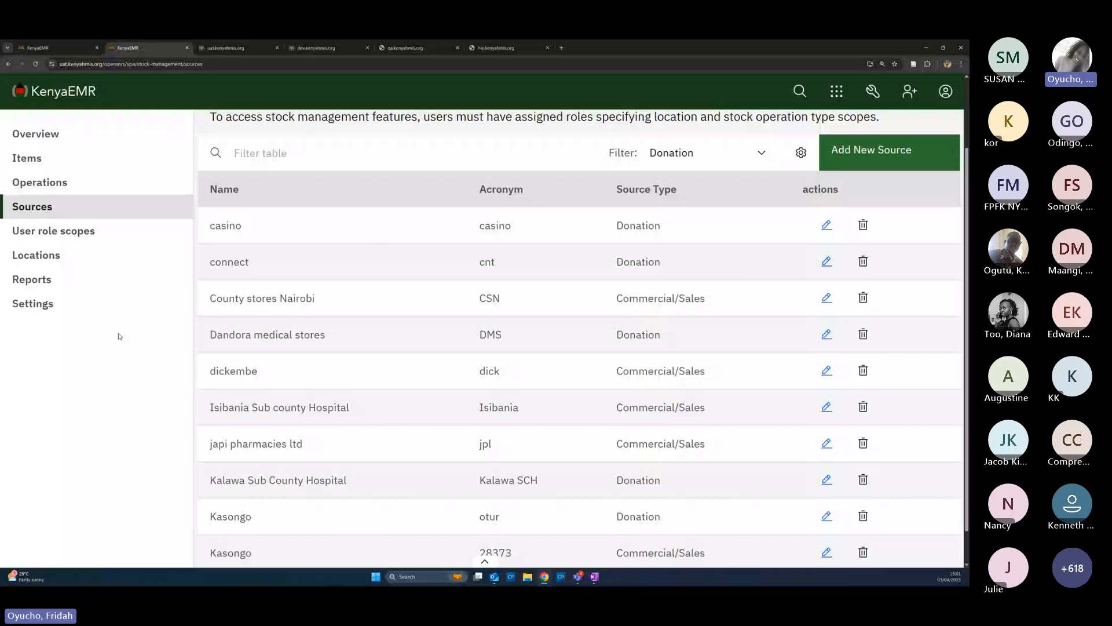
Open the User role scopes page from the Stock Management sidebar
{"action": "left_click", "coordinate": [104, 237]}
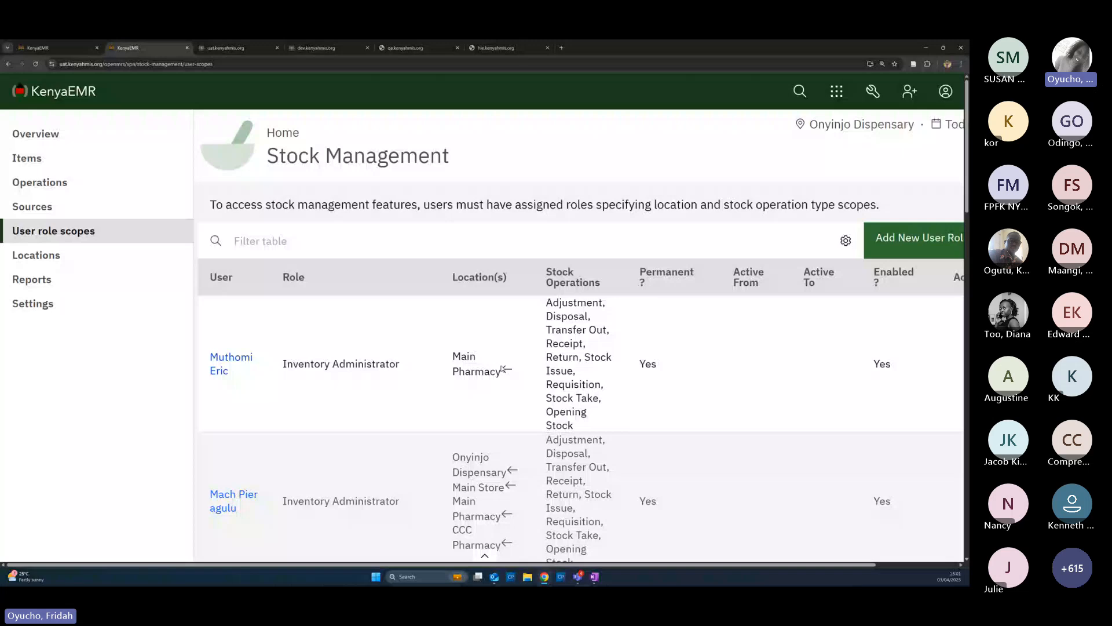
Start a new role scope for the clinician user with the Inventory Administrator role
{"action": "left_click", "coordinate": [909, 243]}
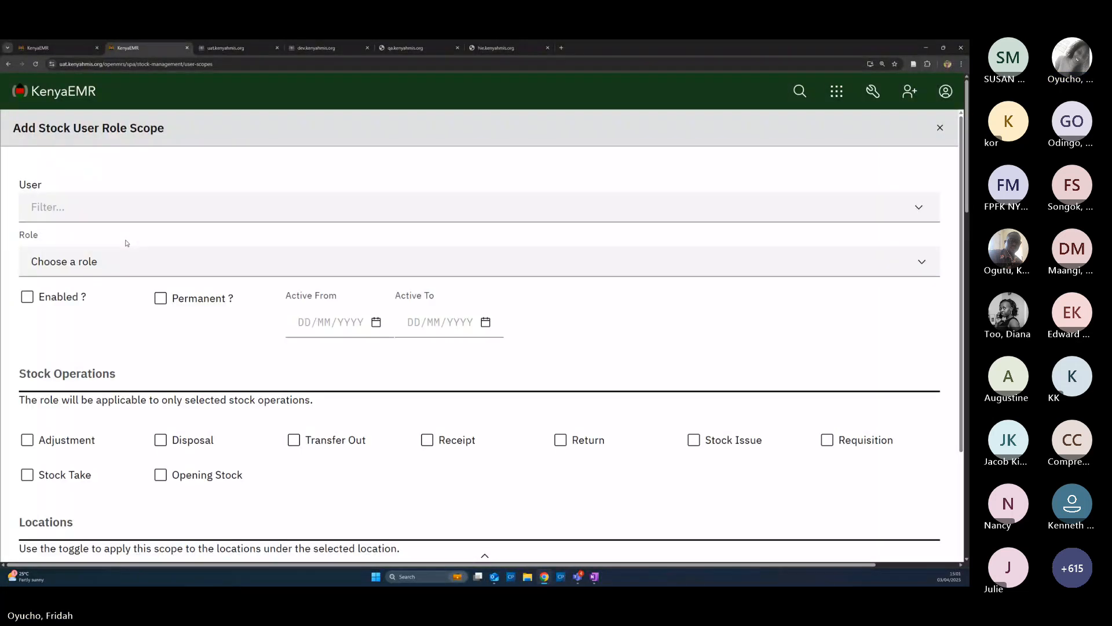
{"action": "left_click", "coordinate": [113, 213]}
{"action": "type", "text": "clini"}
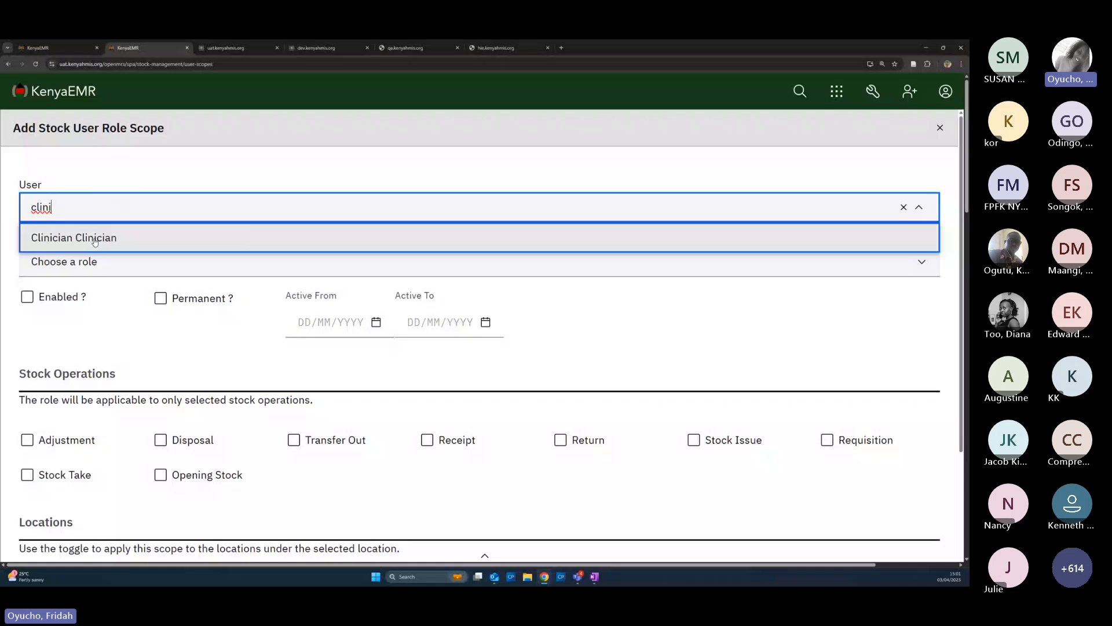
{"action": "left_click", "coordinate": [73, 238]}
{"action": "left_click", "coordinate": [74, 264]}
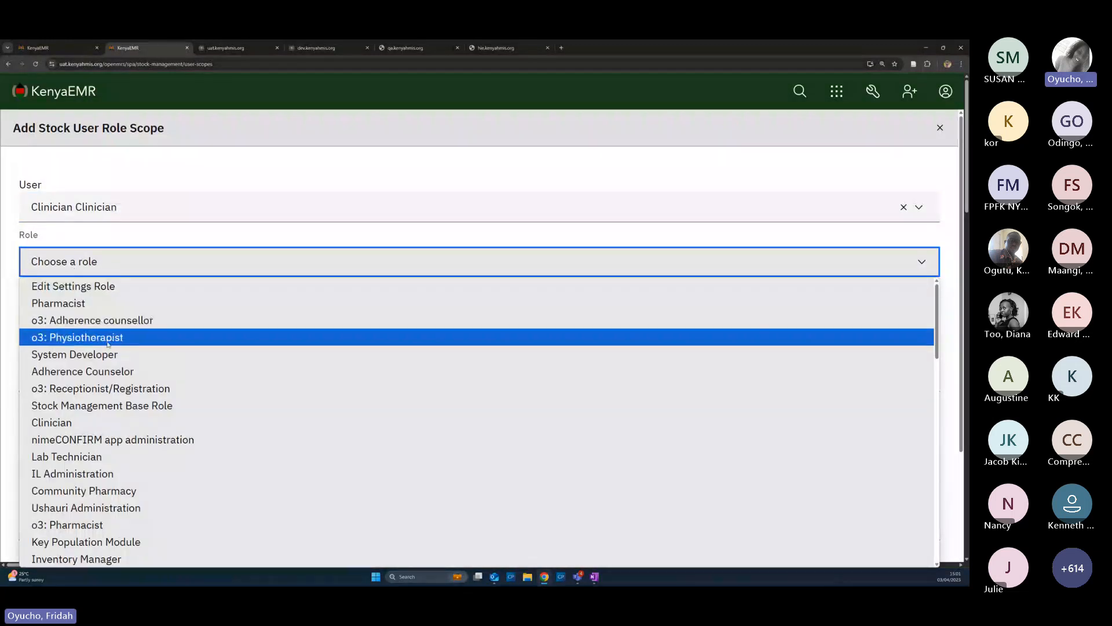
{"action": "scroll", "coordinate": [116, 348], "scroll_direction": "down", "scroll_amount": 3}
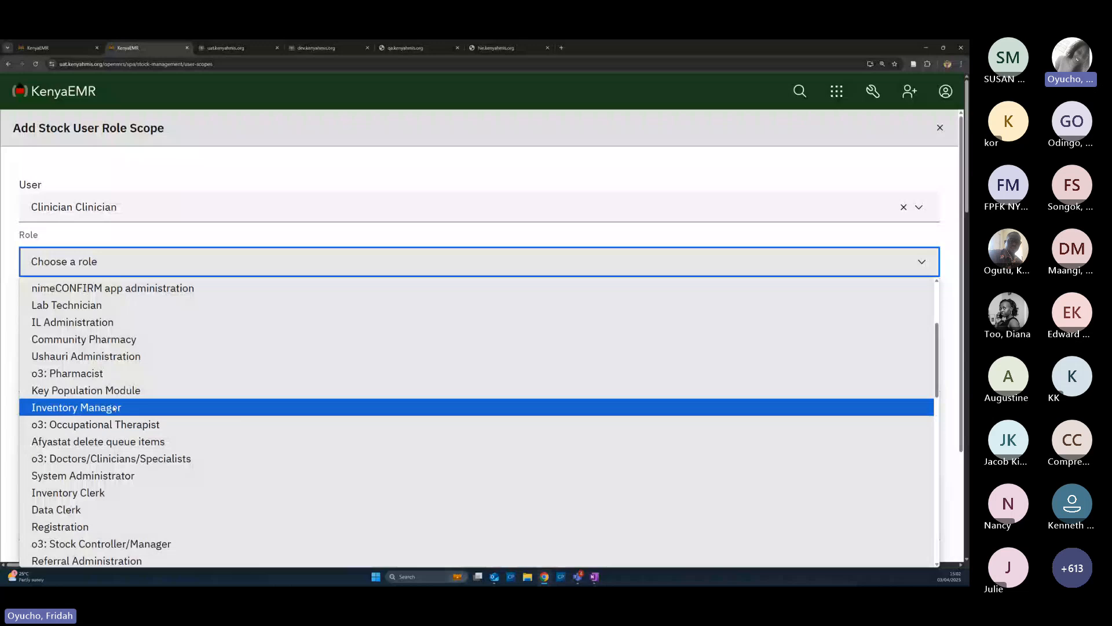
{"action": "scroll", "coordinate": [96, 464], "scroll_direction": "down", "scroll_amount": 4}
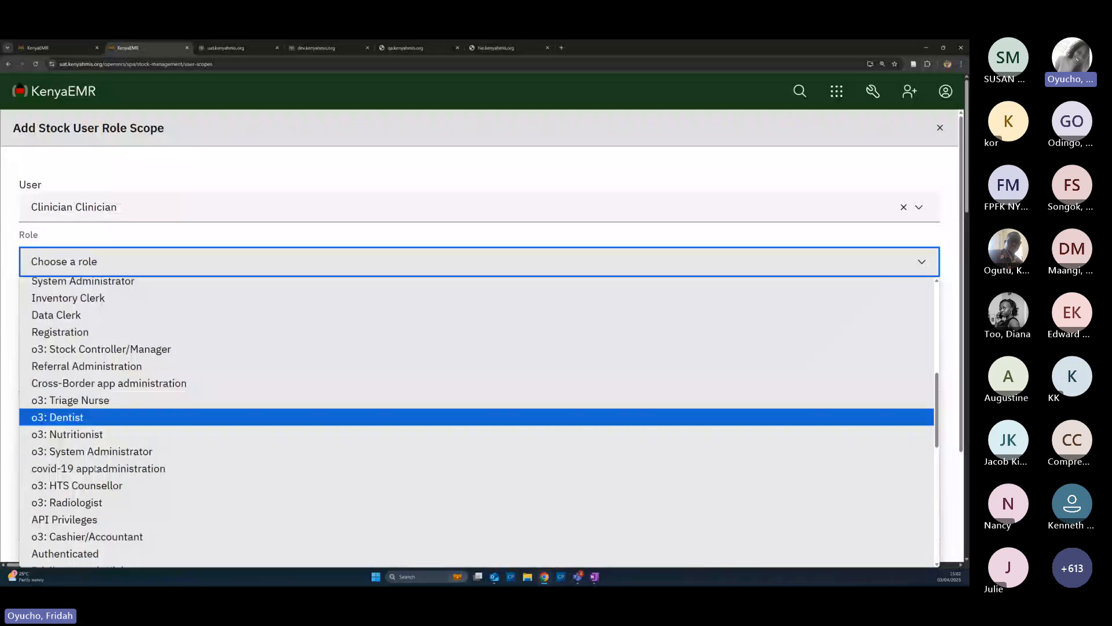
{"action": "scroll", "coordinate": [96, 468], "scroll_direction": "down", "scroll_amount": 1}
{"action": "scroll", "coordinate": [96, 470], "scroll_direction": "down", "scroll_amount": 6}
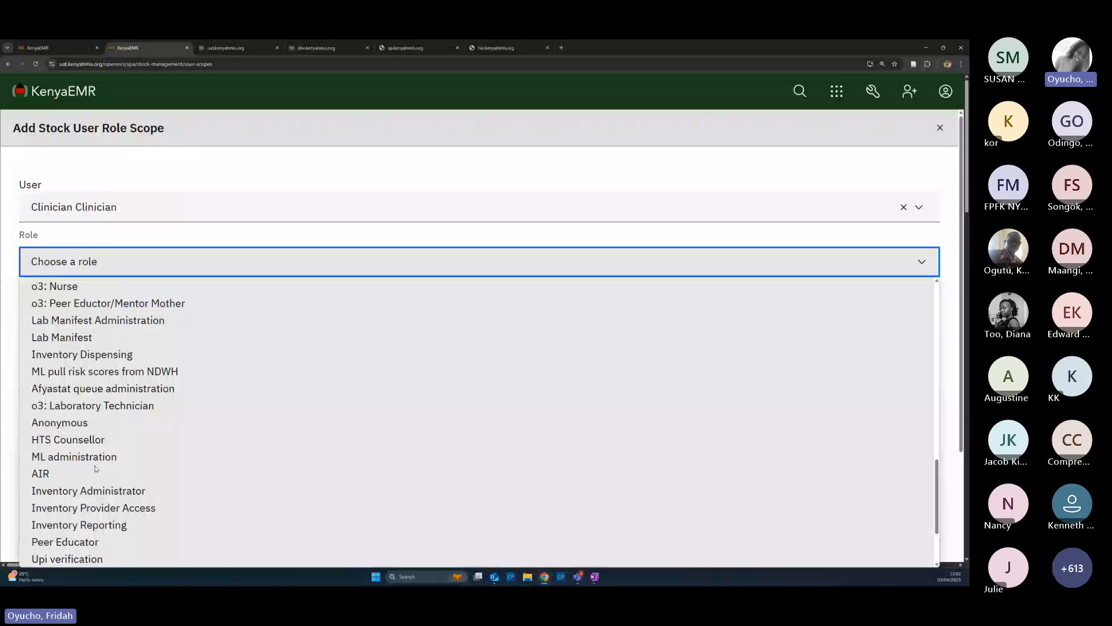
{"action": "left_click", "coordinate": [92, 491]}
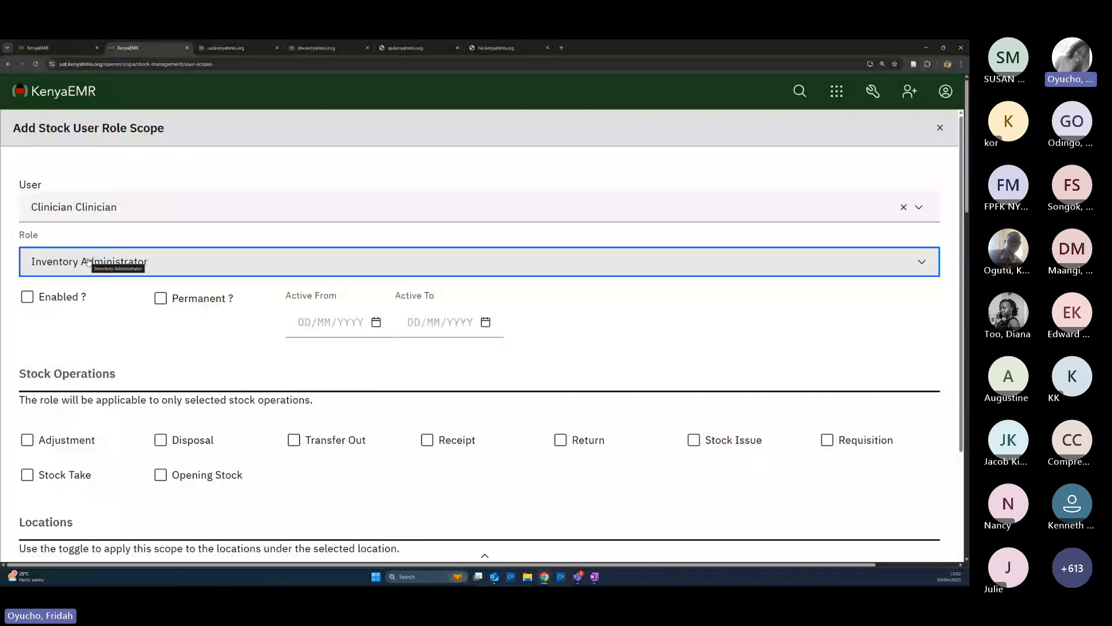
Tick Enabled on the scope, leaving the start date unset
{"action": "left_click", "coordinate": [27, 298]}
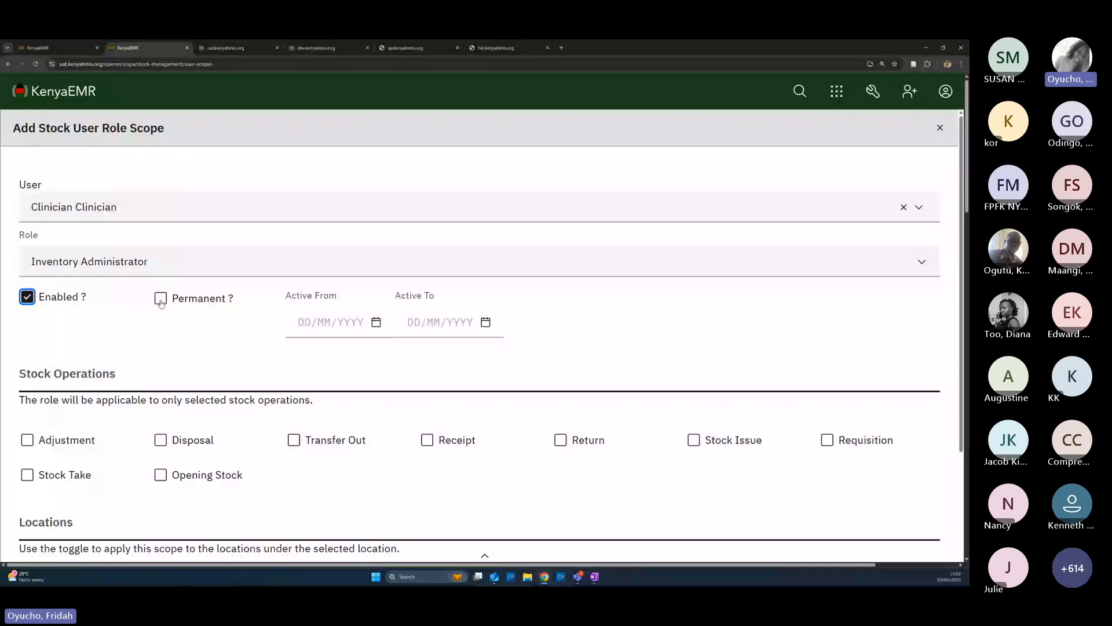
{"action": "left_click", "coordinate": [335, 325]}
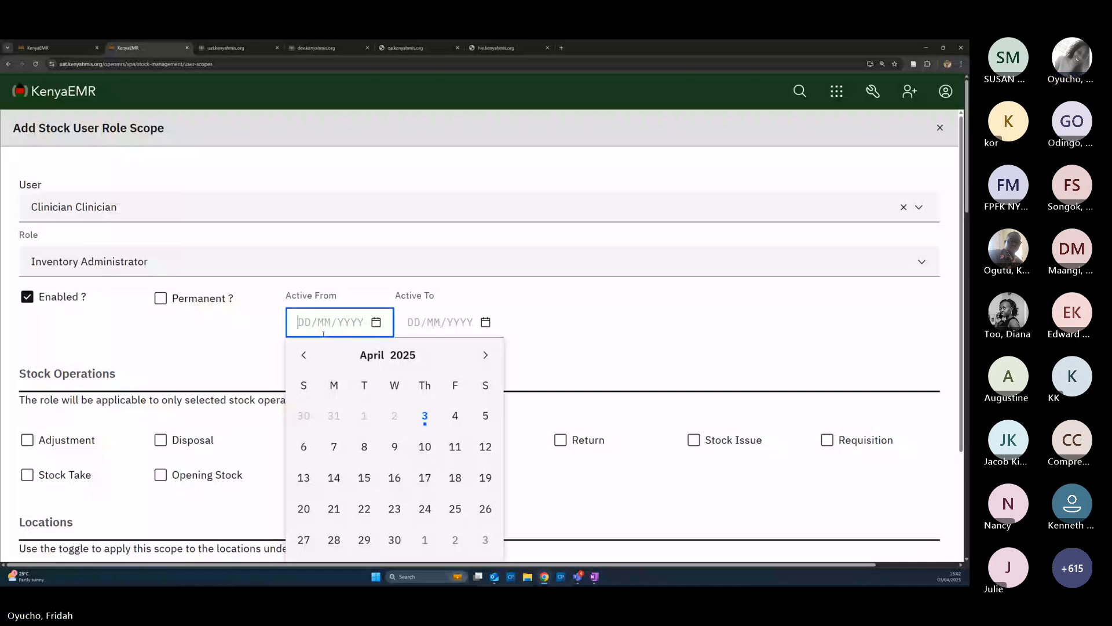
{"action": "left_click", "coordinate": [236, 338]}
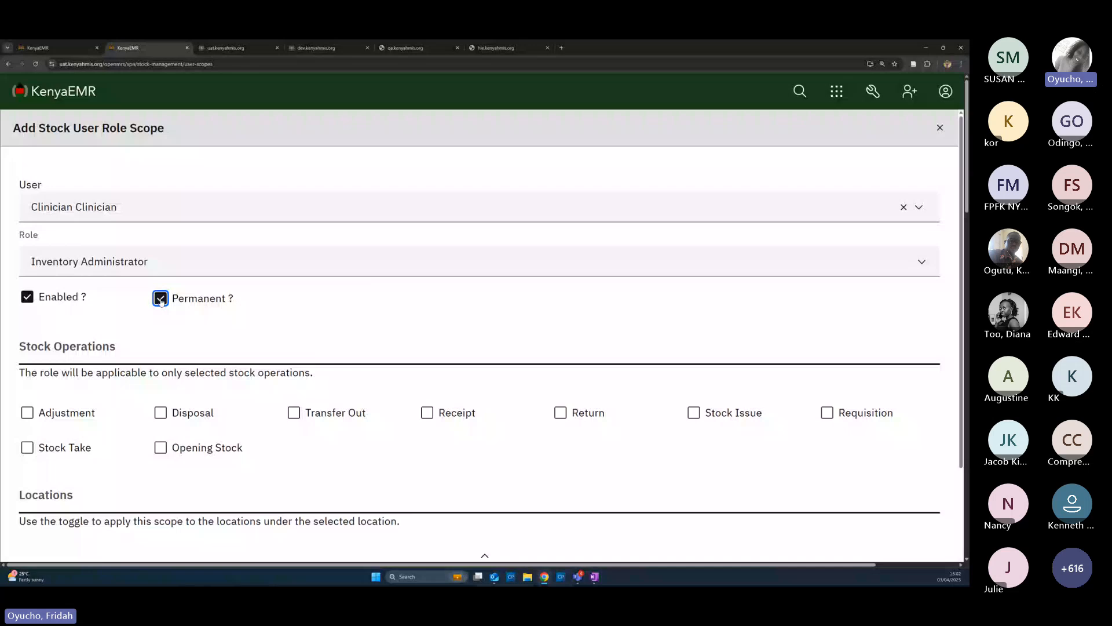
Make the clinician's scope permanent and allow all nine stock operations
{"action": "left_click", "coordinate": [161, 299]}
{"action": "scroll", "coordinate": [182, 291], "scroll_direction": "down", "scroll_amount": 2}
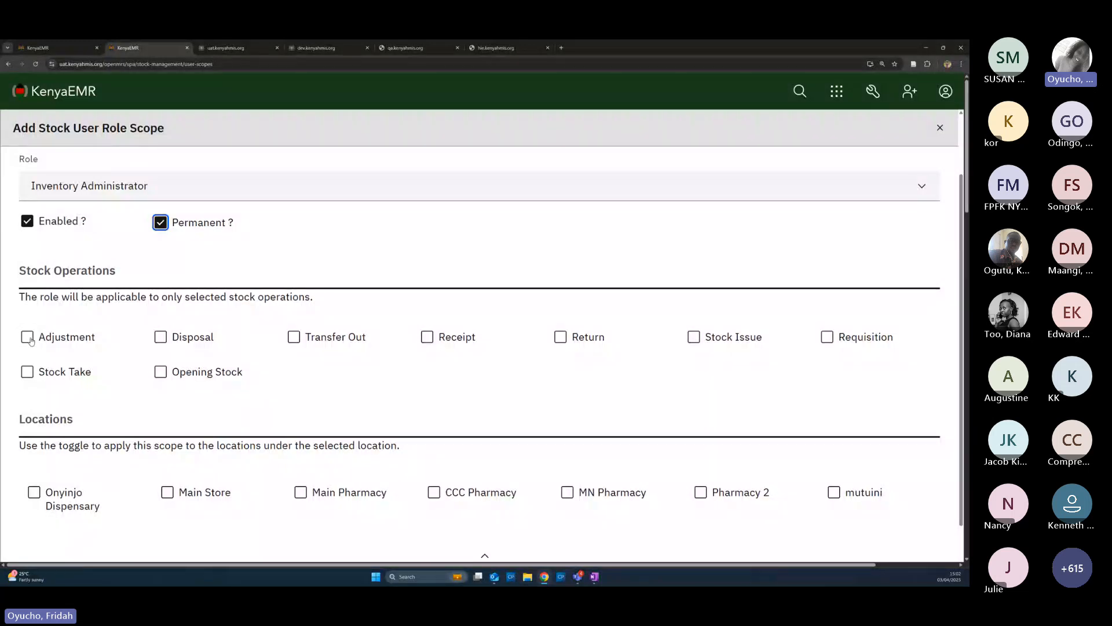
{"action": "left_click", "coordinate": [27, 337]}
{"action": "left_click", "coordinate": [27, 371]}
{"action": "left_click", "coordinate": [160, 337]}
{"action": "left_click", "coordinate": [160, 371]}
{"action": "left_click", "coordinate": [294, 337]}
{"action": "left_click", "coordinate": [427, 337]}
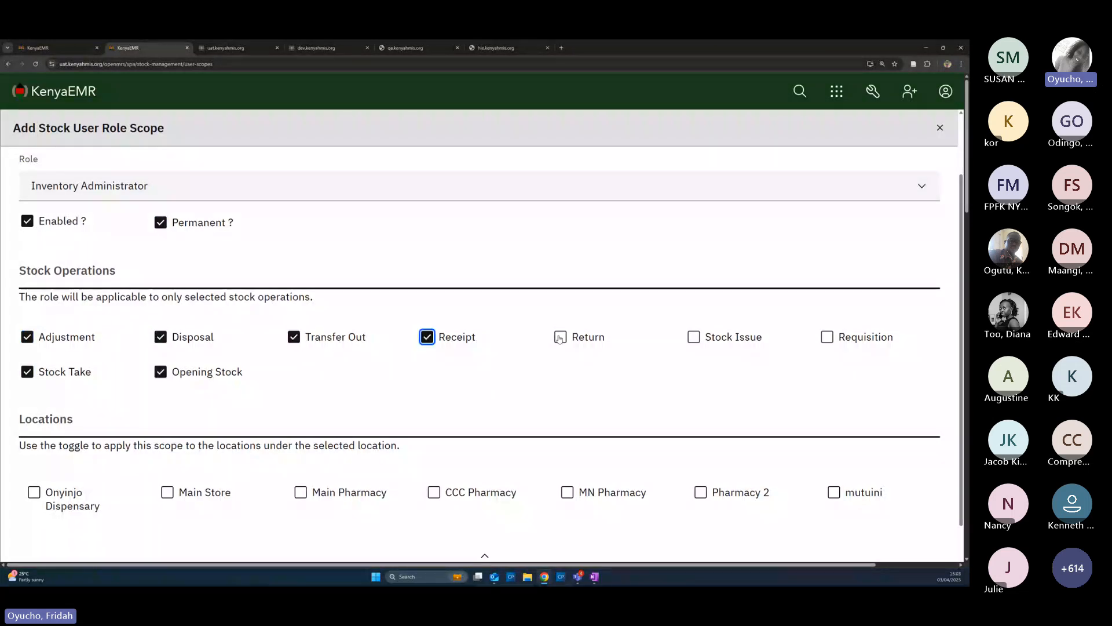
{"action": "left_click", "coordinate": [560, 337]}
{"action": "left_click", "coordinate": [693, 337]}
{"action": "left_click", "coordinate": [828, 338]}
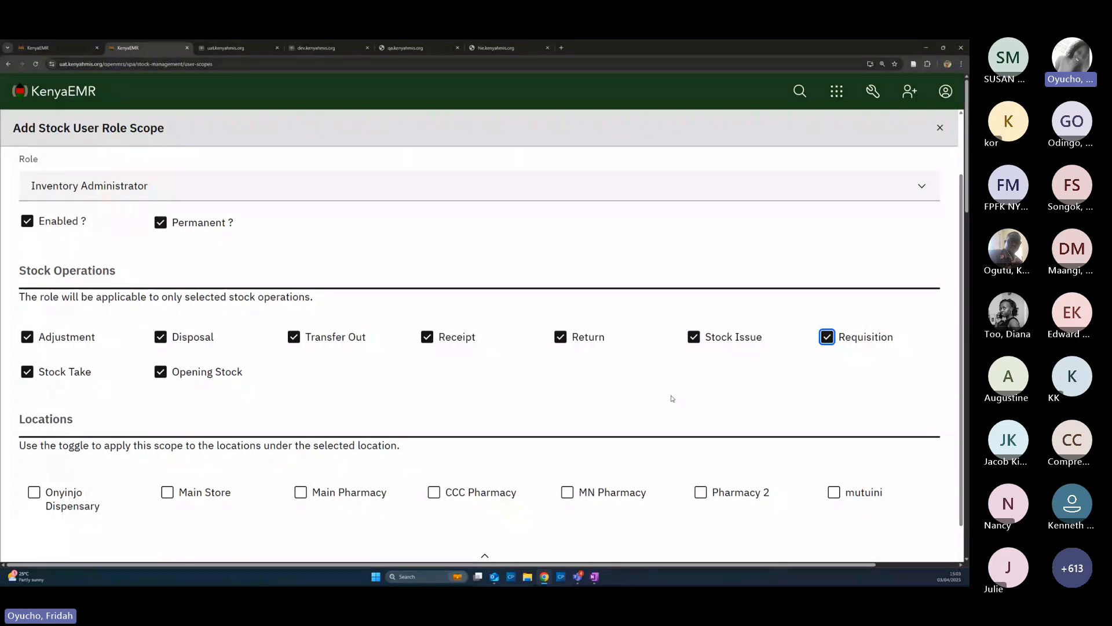
Add Main Pharmacy and CCC Pharmacy as scope locations, including their sub-locations
{"action": "scroll", "coordinate": [195, 463], "scroll_direction": "down", "scroll_amount": 1}
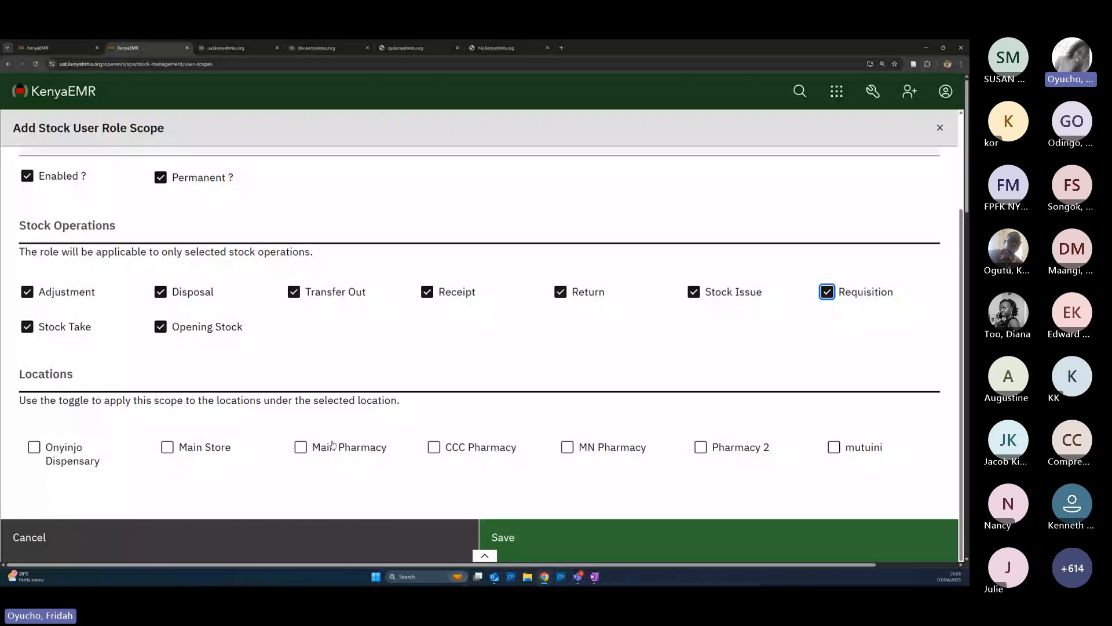
{"action": "left_click", "coordinate": [303, 450]}
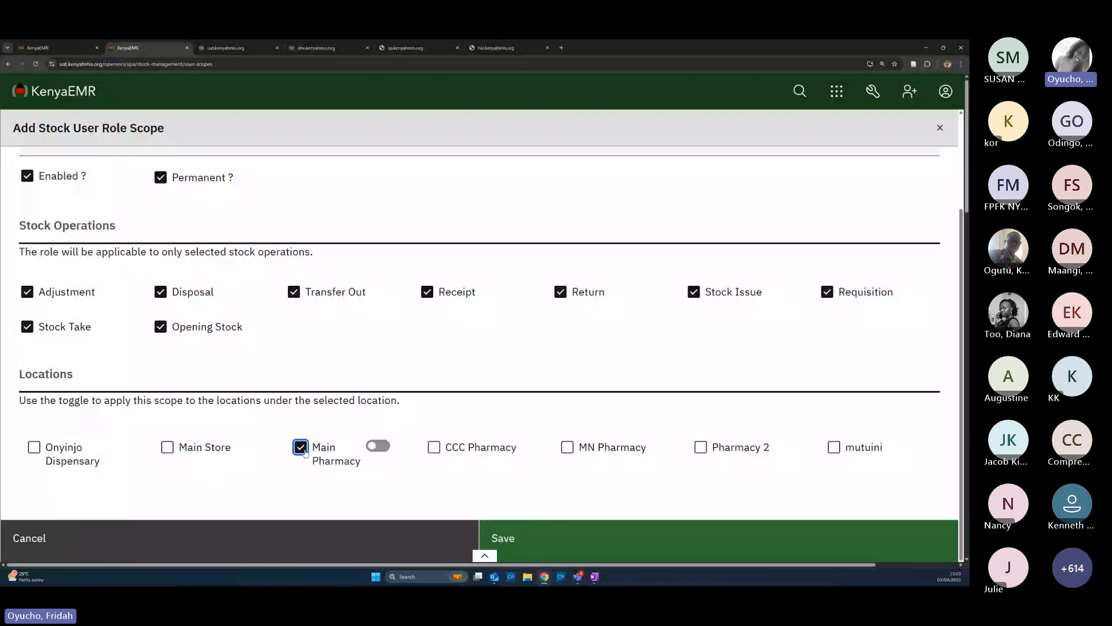
{"action": "left_click", "coordinate": [435, 448]}
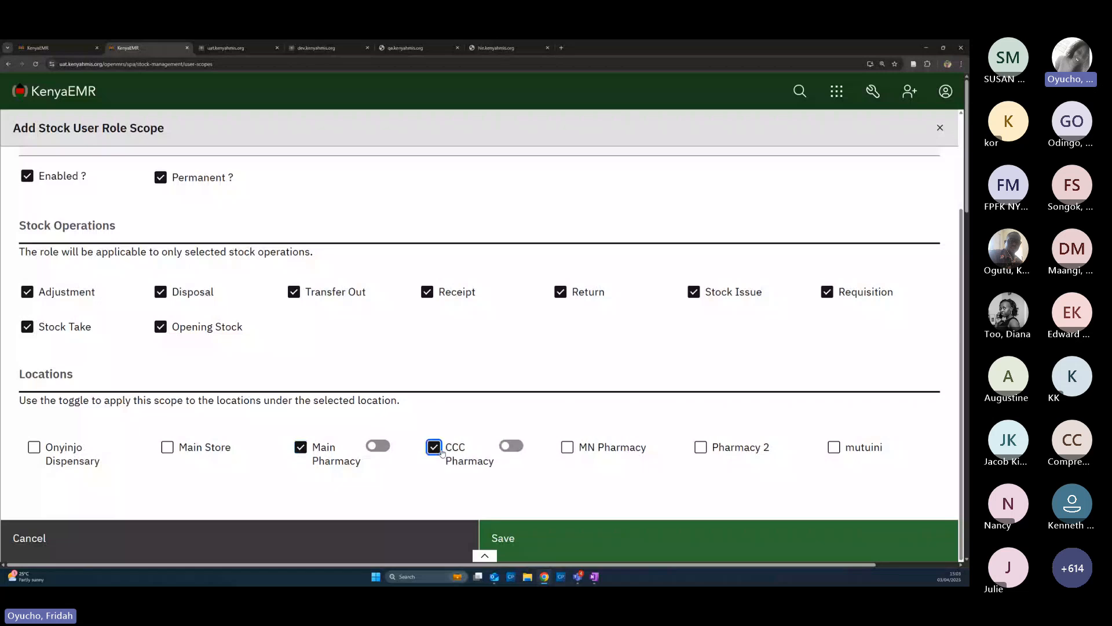
{"action": "left_click", "coordinate": [374, 450]}
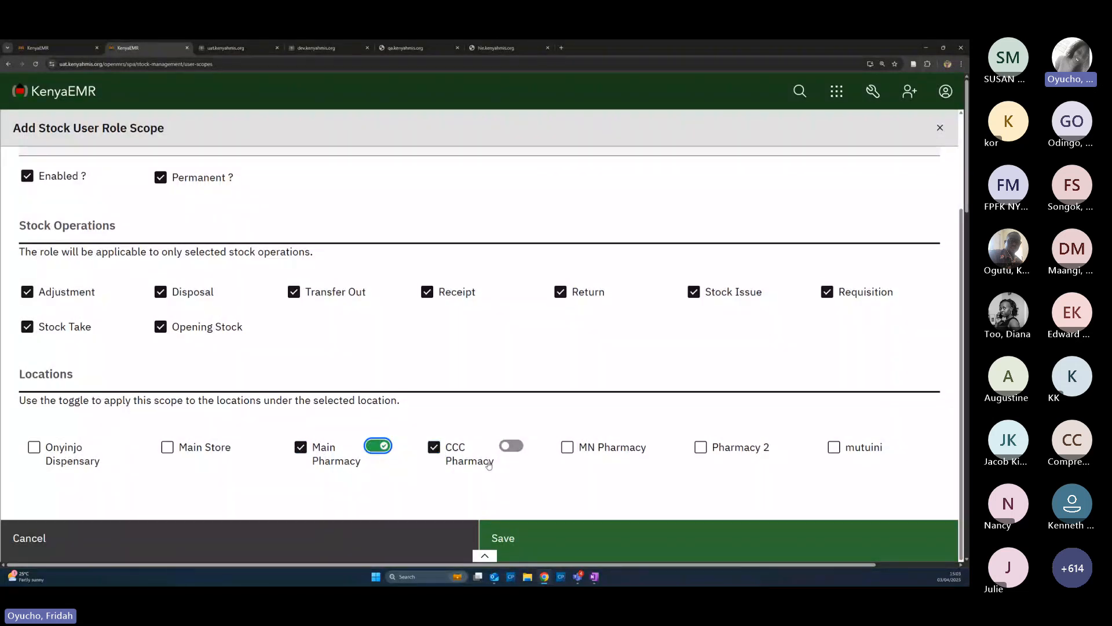
{"action": "left_click", "coordinate": [506, 450]}
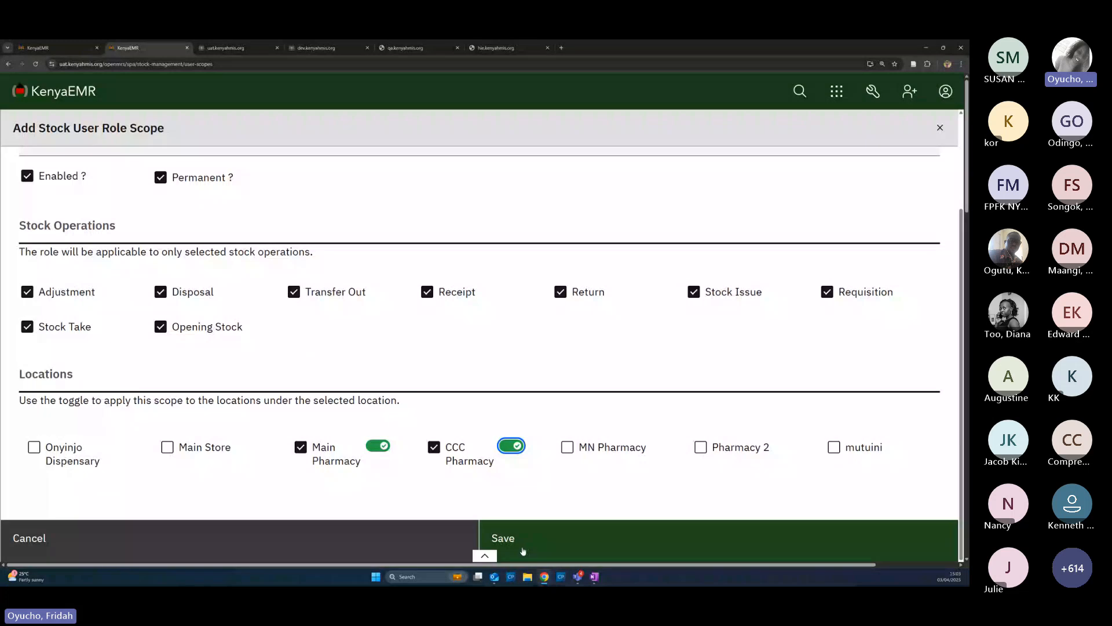
Cancel the clinician draft and begin a fresh, empty role scope form
{"action": "scroll", "coordinate": [285, 379], "scroll_direction": "up", "scroll_amount": 2}
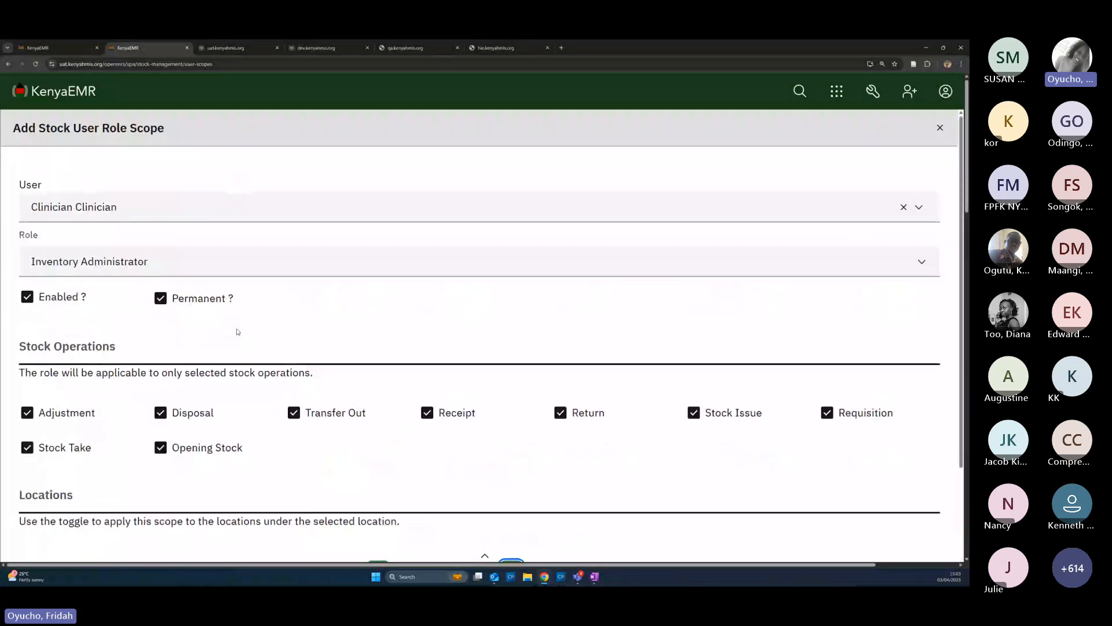
{"action": "scroll", "coordinate": [360, 441], "scroll_direction": "down", "scroll_amount": 1}
{"action": "scroll", "coordinate": [373, 451], "scroll_direction": "down", "scroll_amount": 1}
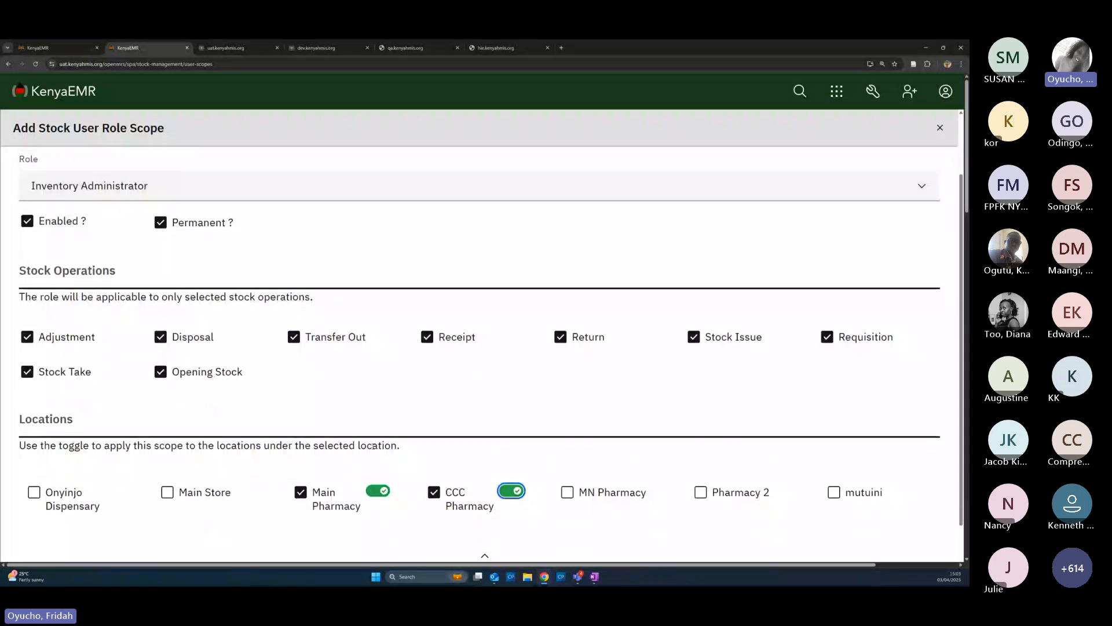
{"action": "scroll", "coordinate": [249, 486], "scroll_direction": "down", "scroll_amount": 1}
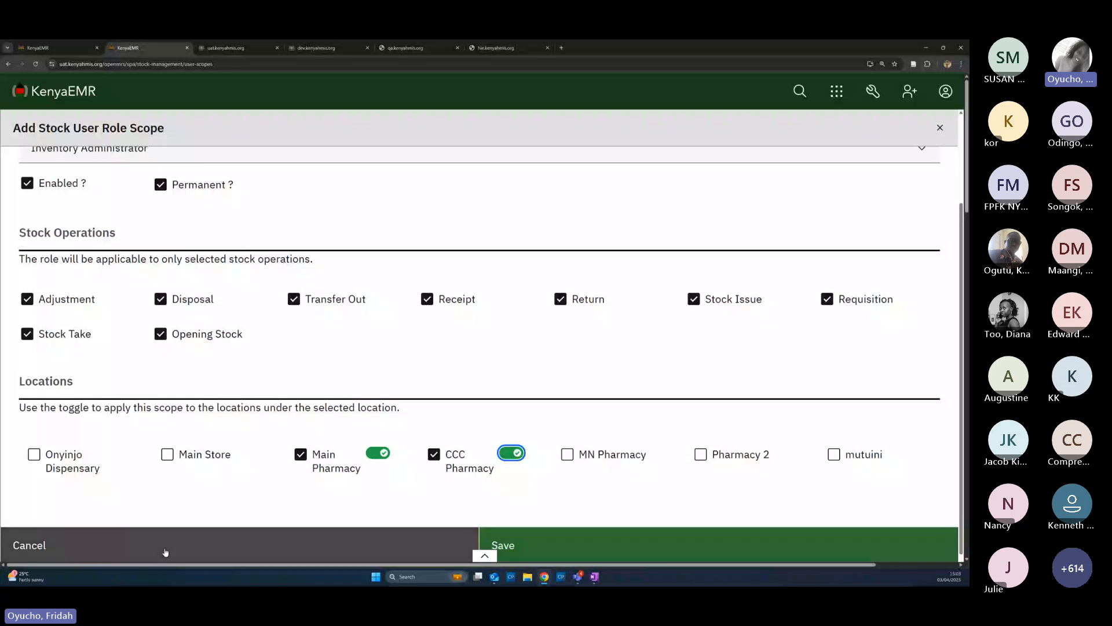
{"action": "left_click", "coordinate": [166, 552]}
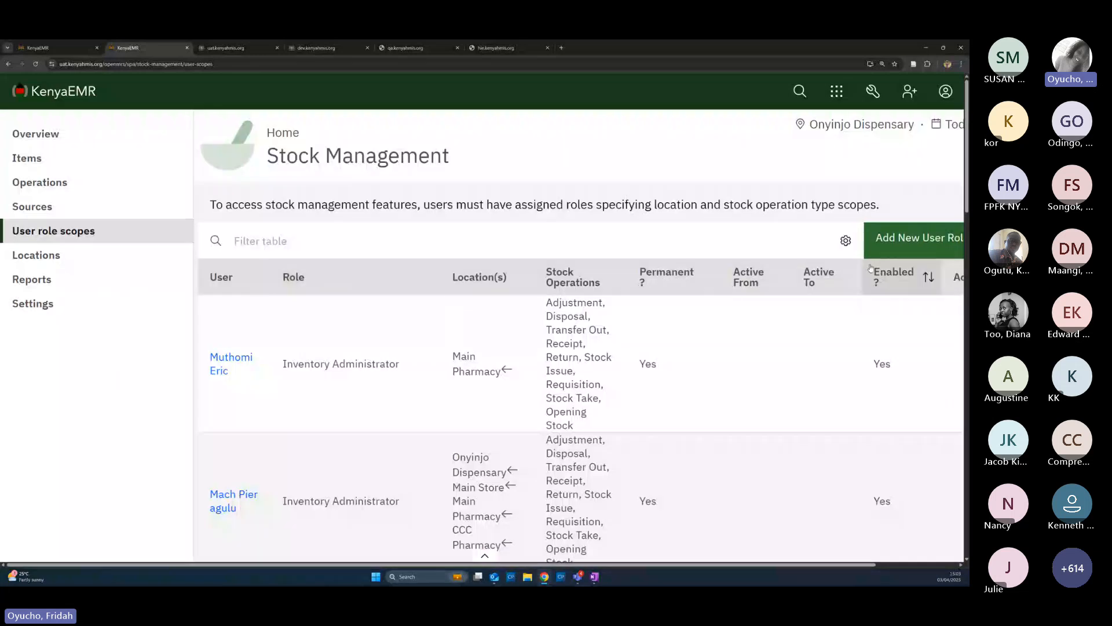
{"action": "left_click", "coordinate": [891, 245]}
{"action": "left_click", "coordinate": [75, 209]}
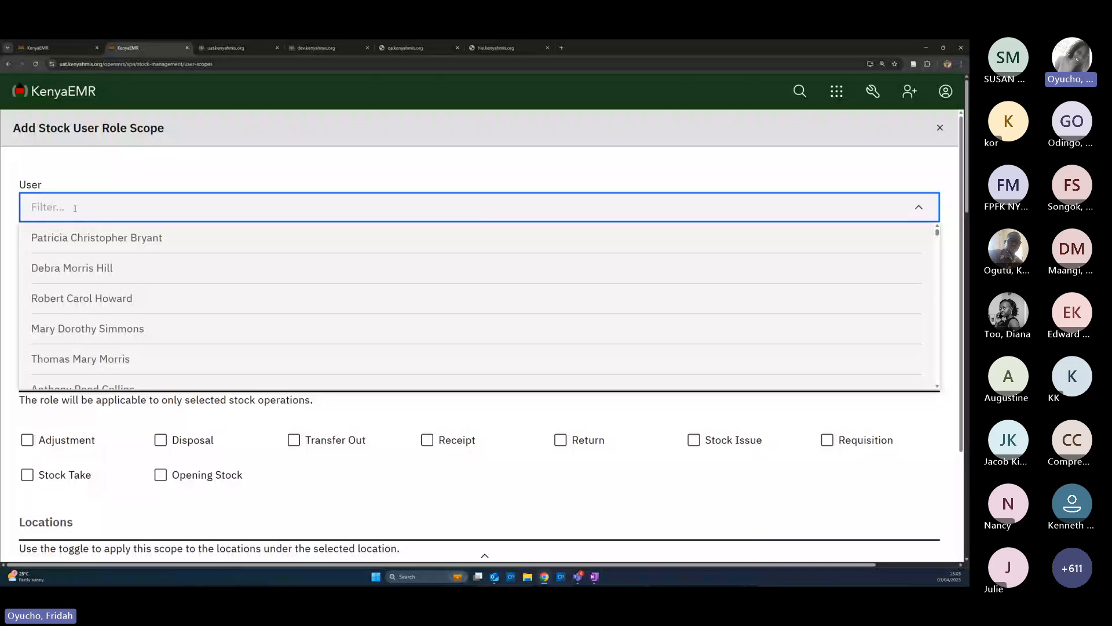
Assign the pharmacy user the Inventory Administrator role, enabled and permanent
{"action": "type", "text": "pharma"}
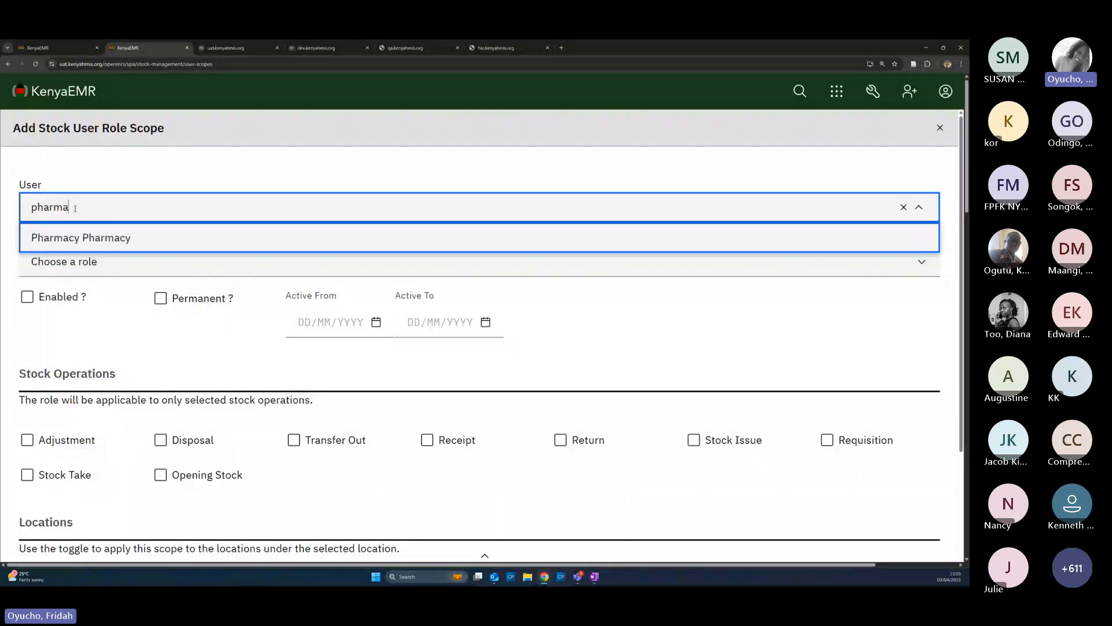
{"action": "left_click", "coordinate": [82, 238]}
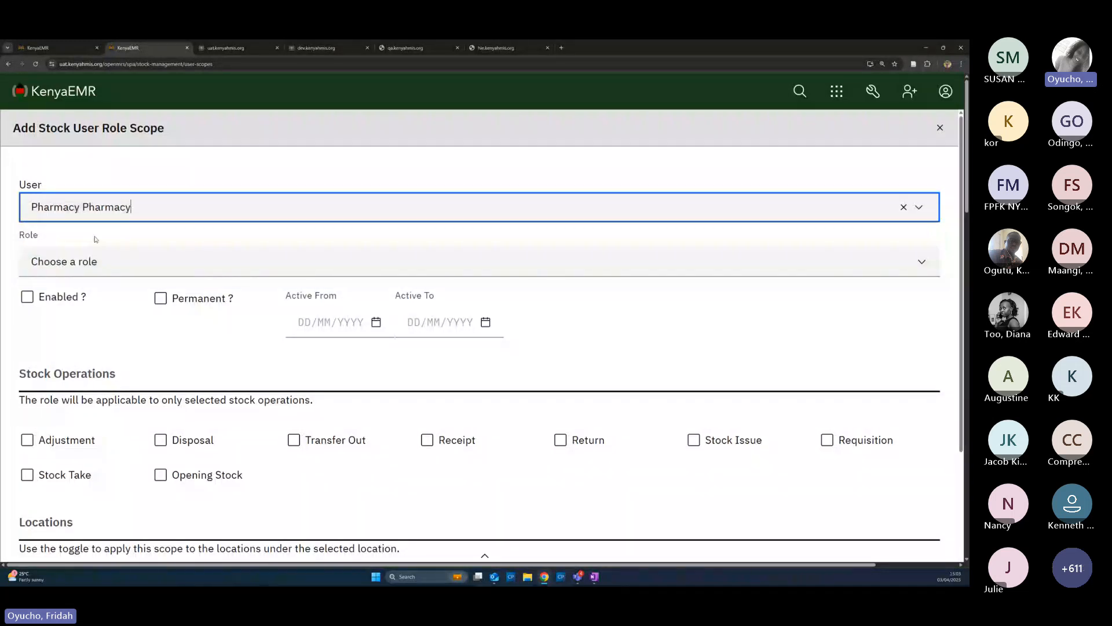
{"action": "left_click", "coordinate": [81, 267]}
{"action": "scroll", "coordinate": [123, 483], "scroll_direction": "down", "scroll_amount": 4}
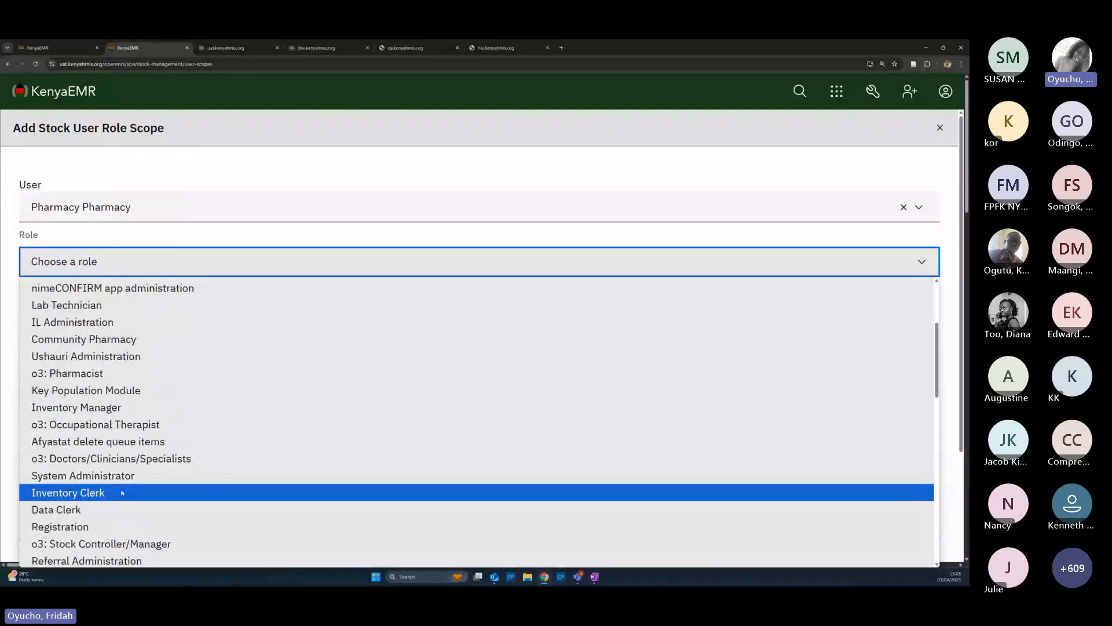
{"action": "scroll", "coordinate": [119, 487], "scroll_direction": "down", "scroll_amount": 4}
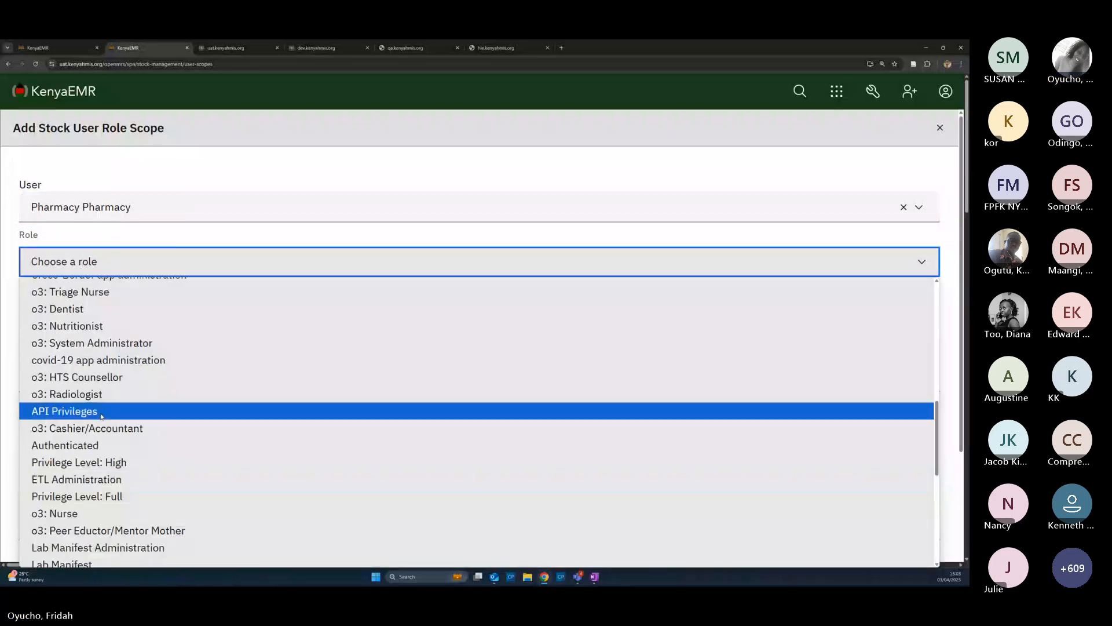
{"action": "scroll", "coordinate": [95, 458], "scroll_direction": "down", "scroll_amount": 4}
{"action": "left_click", "coordinate": [78, 414]}
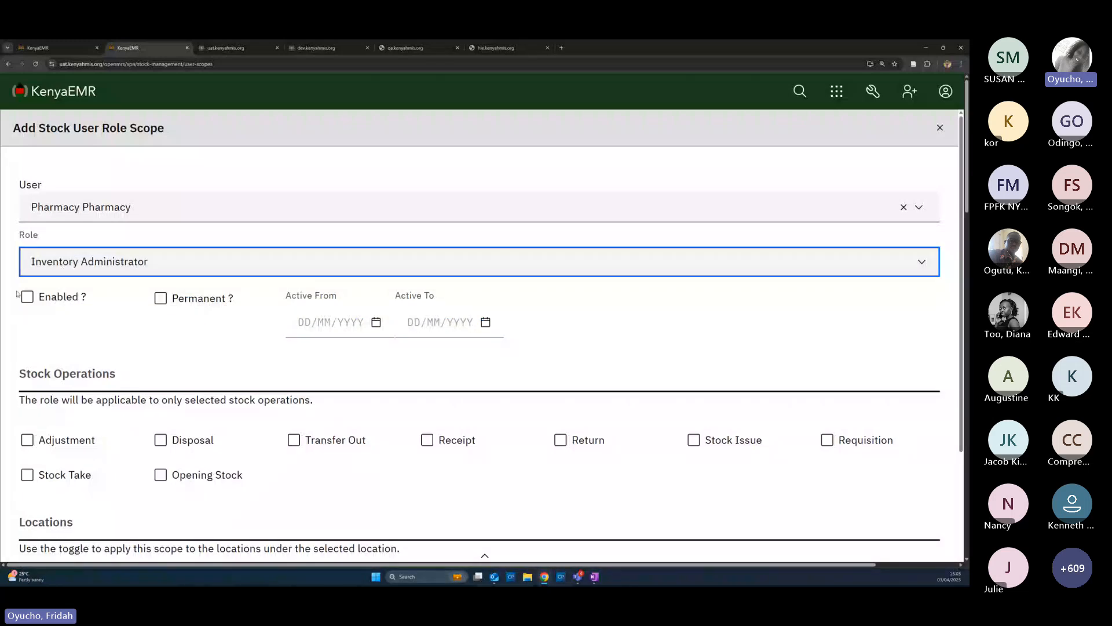
{"action": "left_click", "coordinate": [26, 296]}
{"action": "left_click", "coordinate": [161, 308]}
{"action": "scroll", "coordinate": [118, 326], "scroll_direction": "down", "scroll_amount": 2}
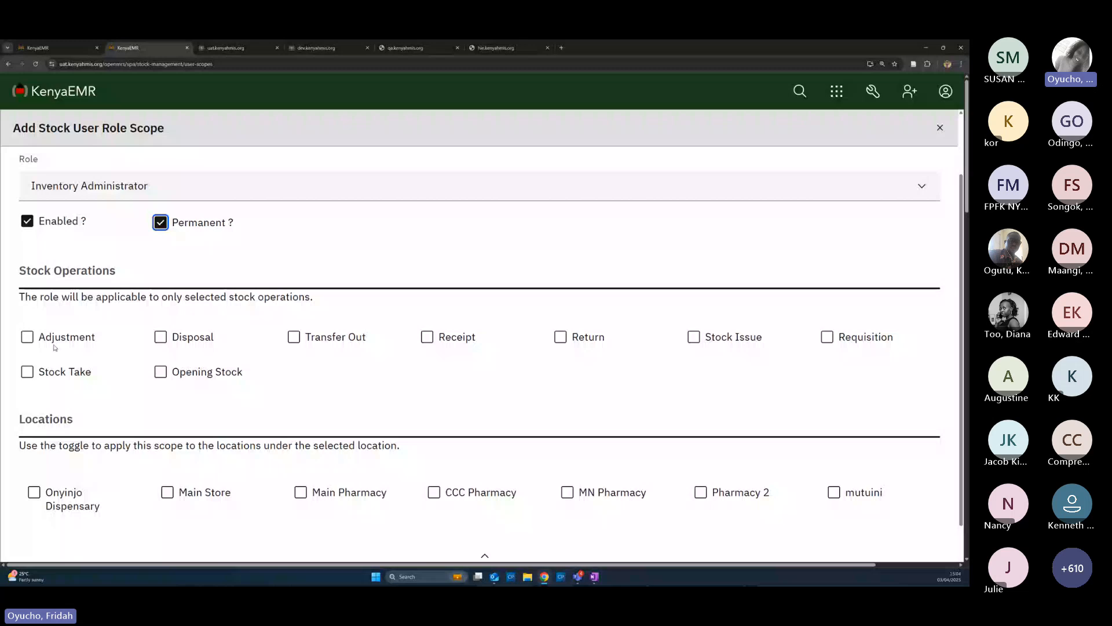
Allow all nine stock operations, from Adjustment to Opening Stock, on the pharmacy user's scope
{"action": "left_click", "coordinate": [74, 345]}
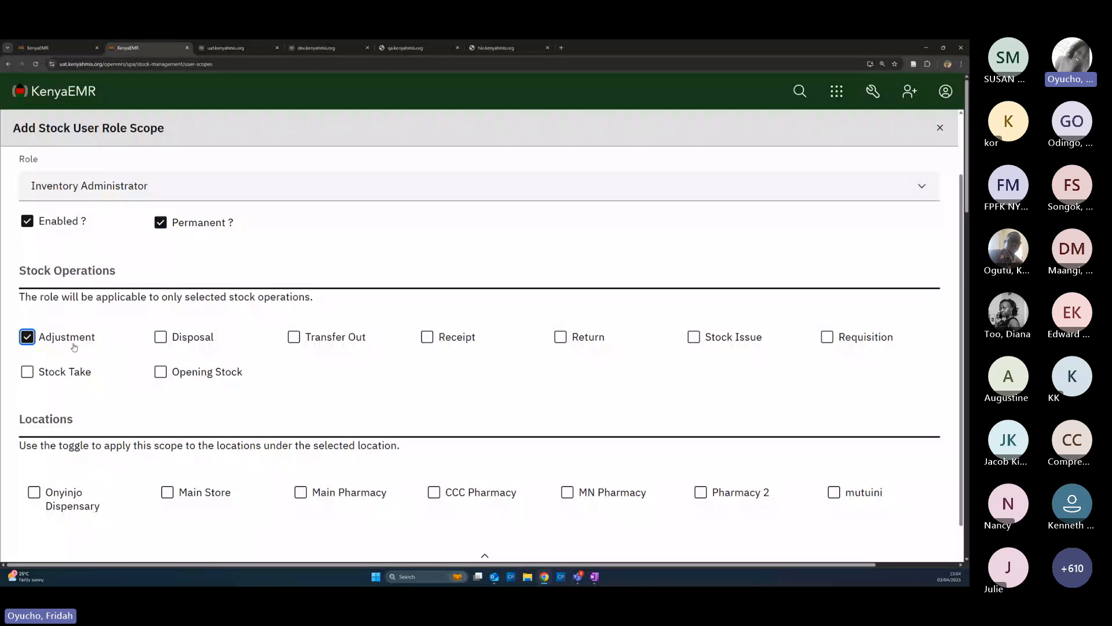
{"action": "left_click", "coordinate": [159, 338]}
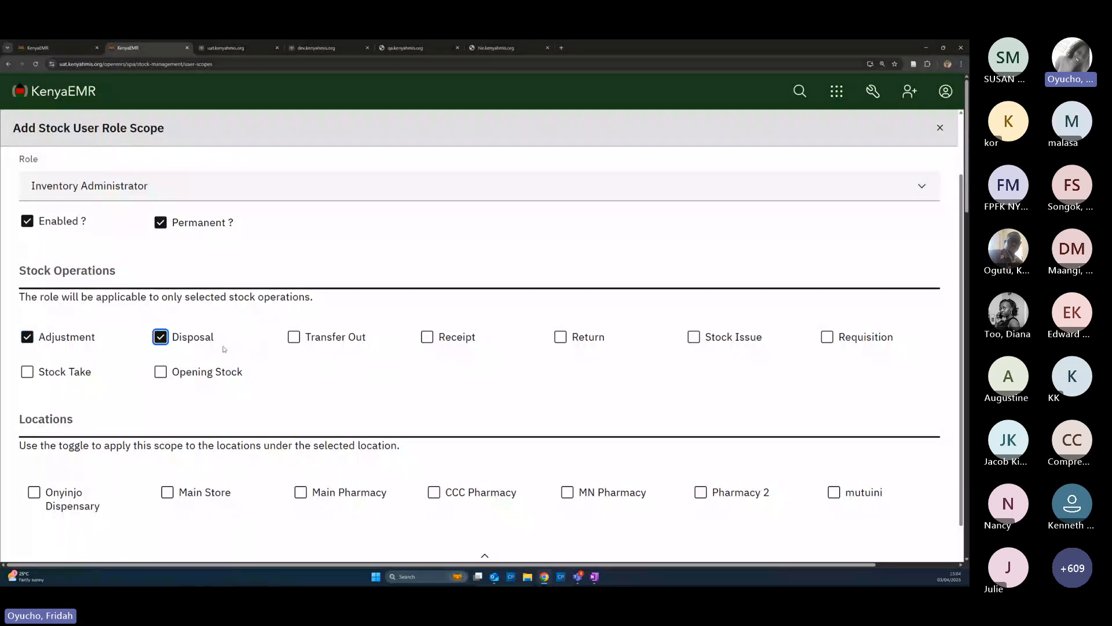
{"action": "left_click", "coordinate": [296, 340]}
{"action": "left_click", "coordinate": [437, 335]}
{"action": "left_click", "coordinate": [561, 337]}
{"action": "left_click", "coordinate": [694, 337]}
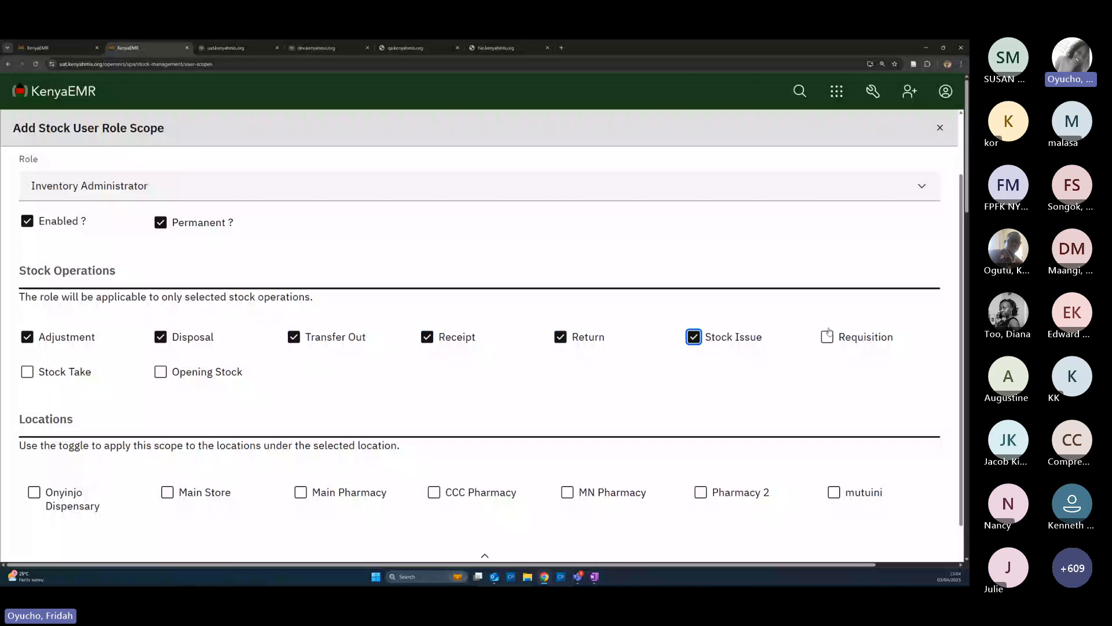
{"action": "left_click", "coordinate": [828, 335]}
{"action": "left_click", "coordinate": [27, 373]}
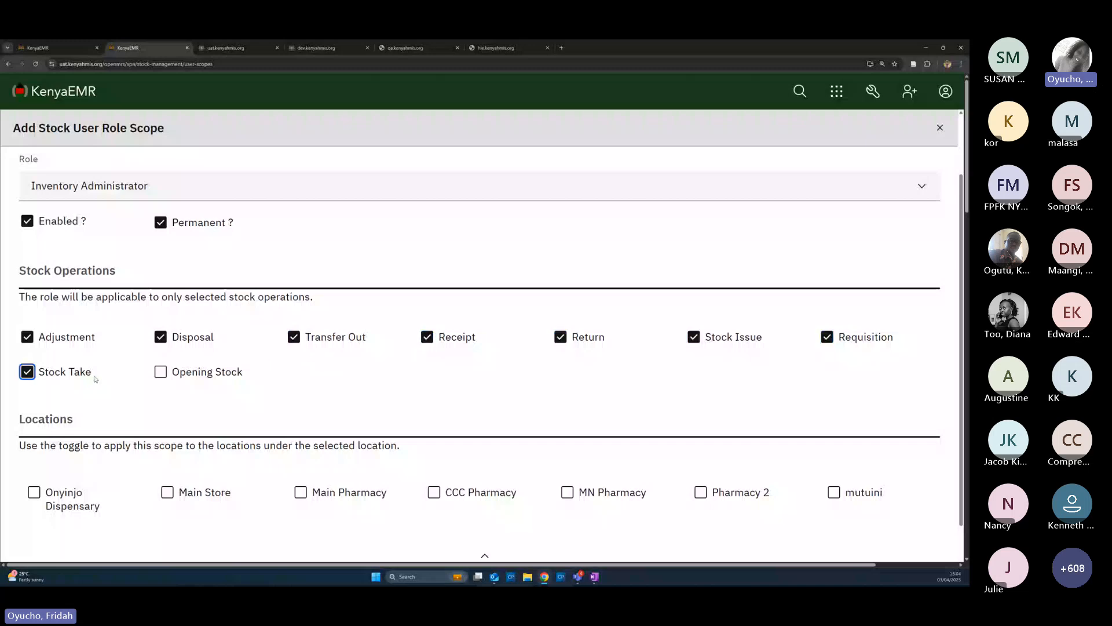
{"action": "left_click", "coordinate": [160, 374]}
Add Main Store, Main Pharmacy and CCC Pharmacy with their sub-locations, then close the form
{"action": "scroll", "coordinate": [160, 378], "scroll_direction": "down", "scroll_amount": 1}
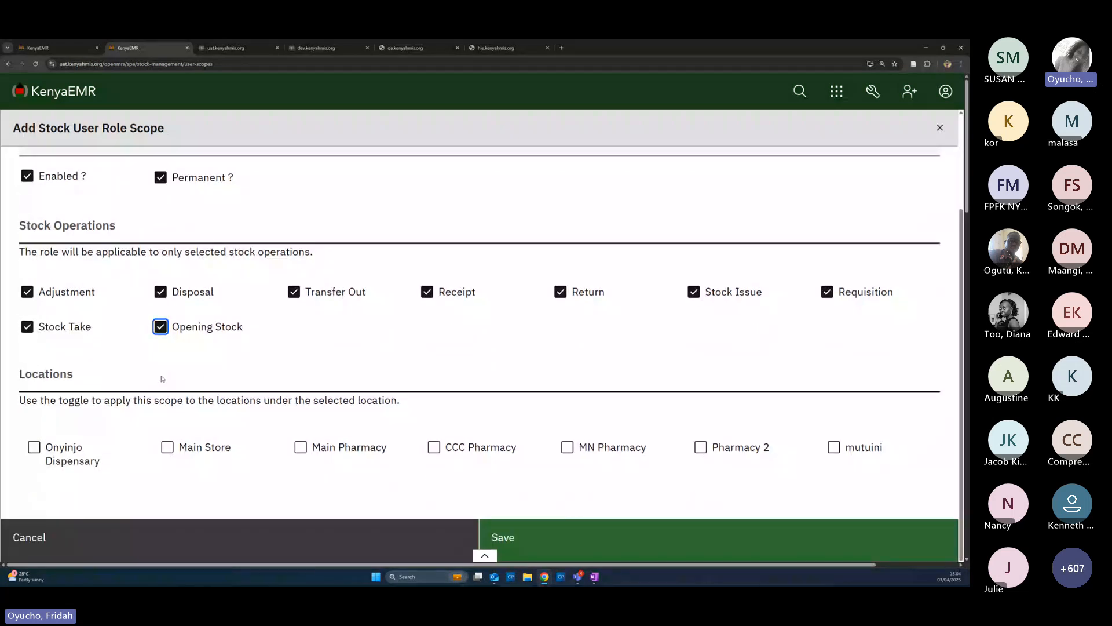
{"action": "left_click", "coordinate": [171, 447]}
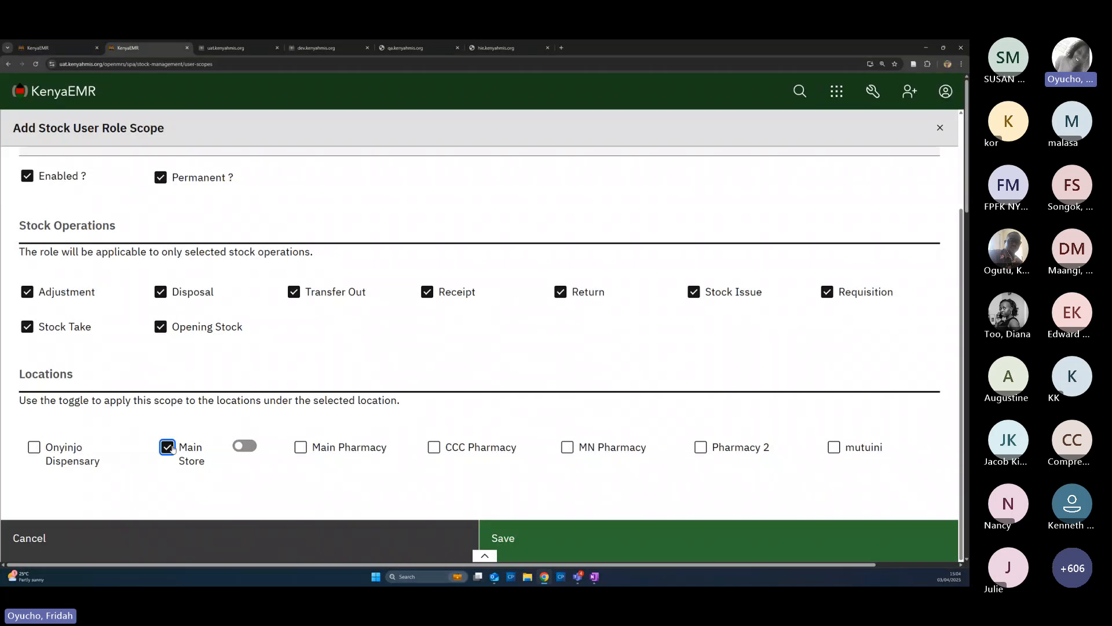
{"action": "left_click", "coordinate": [250, 451]}
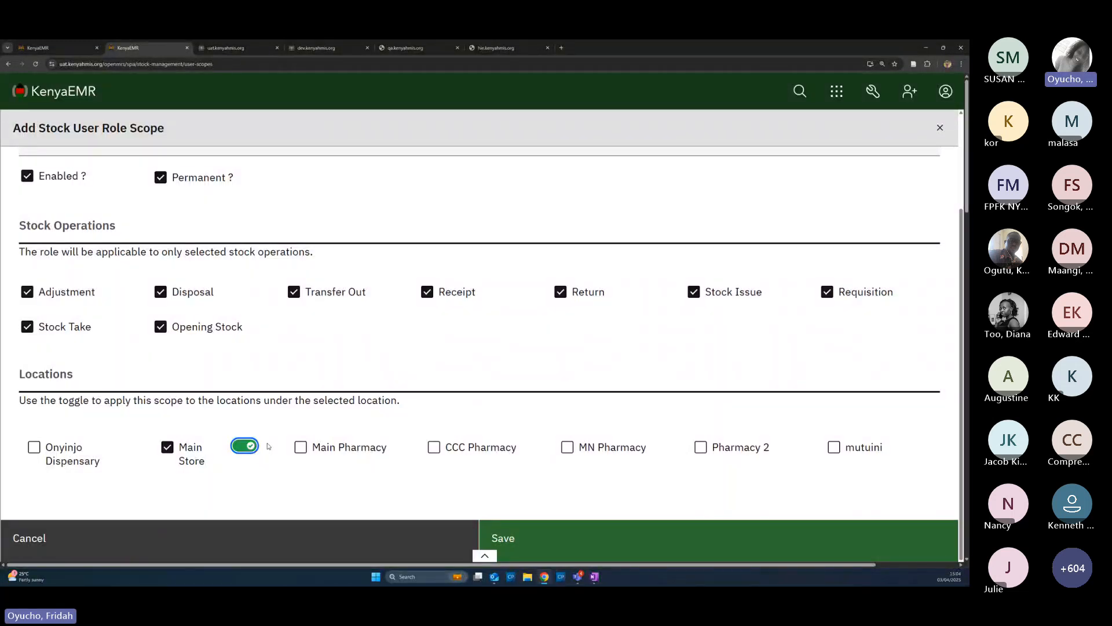
{"action": "left_click", "coordinate": [301, 448]}
{"action": "left_click", "coordinate": [378, 446]}
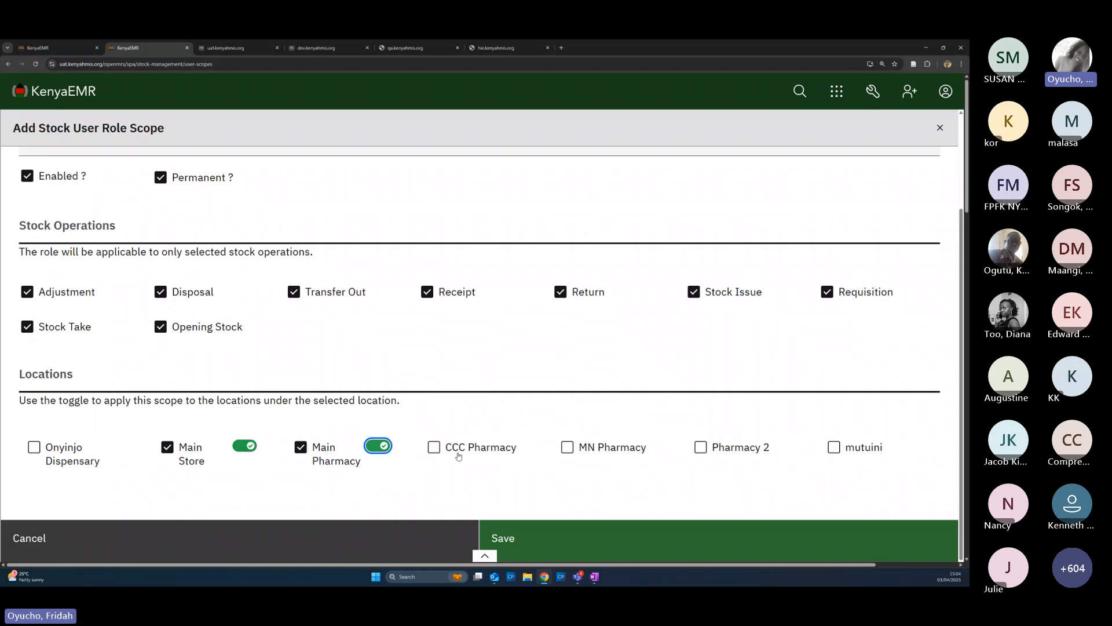
{"action": "left_click", "coordinate": [434, 448]}
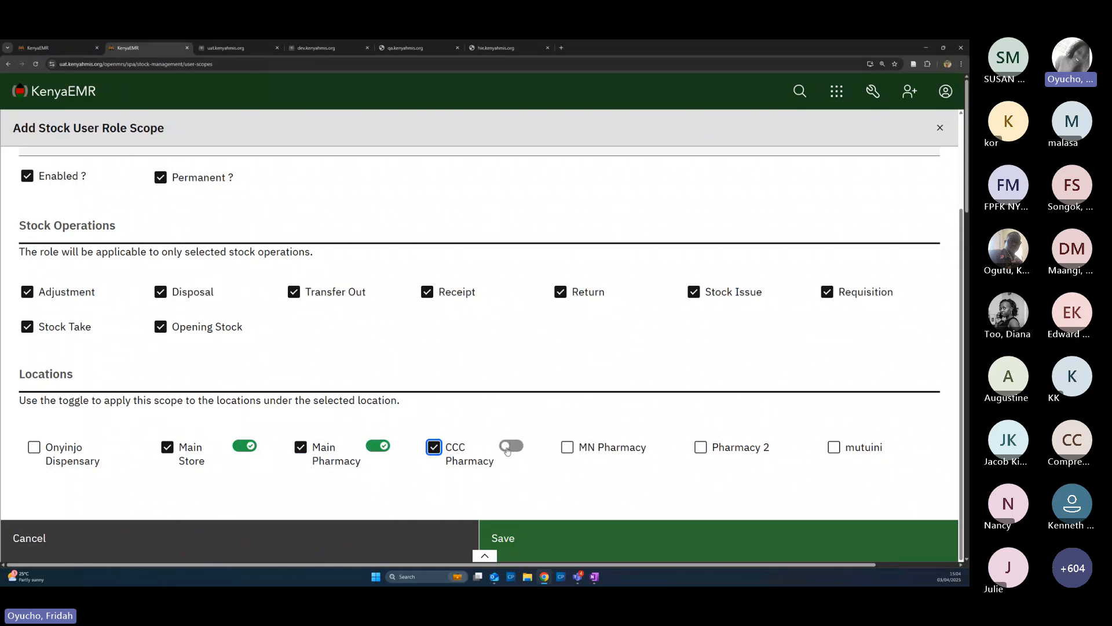
{"action": "left_click", "coordinate": [508, 446]}
{"action": "left_click", "coordinate": [290, 542]}
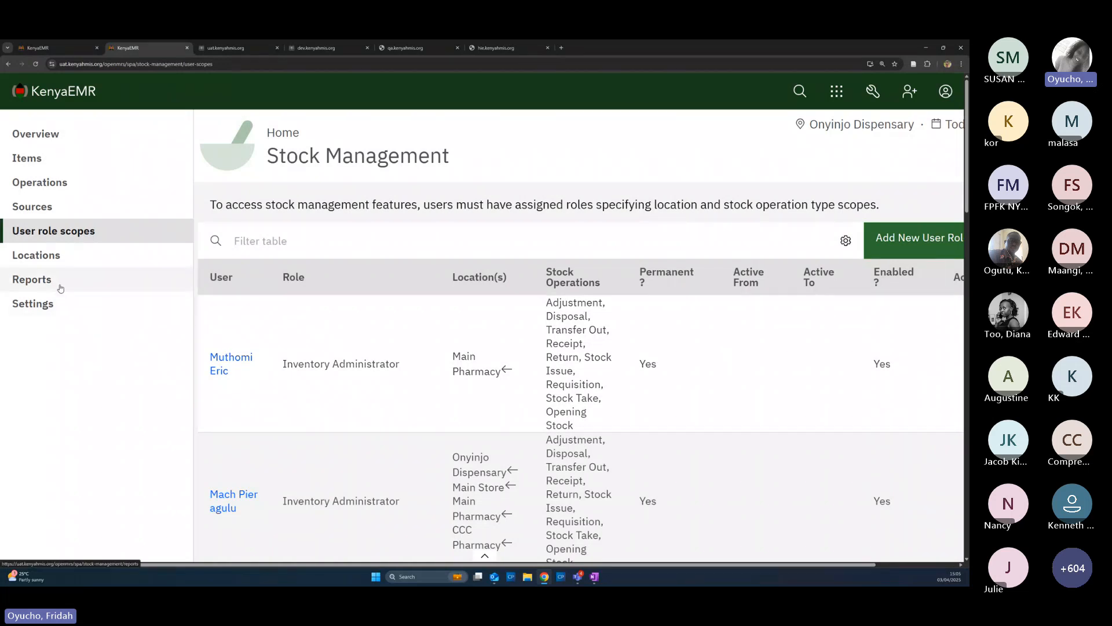
Start a new scope, filter users by 'report', and give the Reporting user Inventory Reporting
{"action": "left_click", "coordinate": [891, 247]}
{"action": "left_click", "coordinate": [86, 207]}
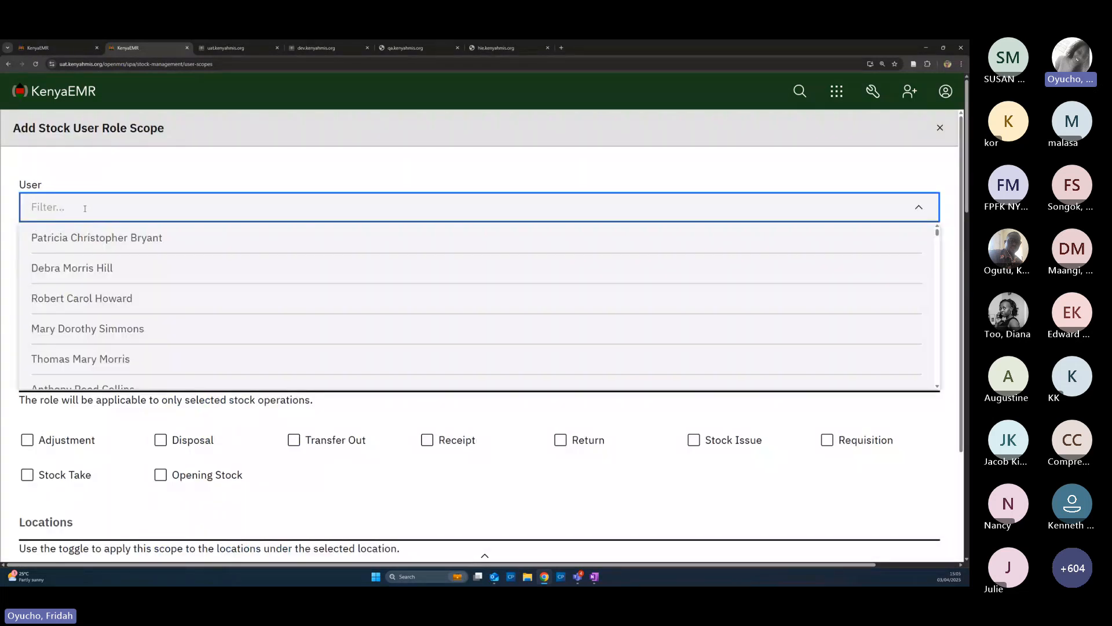
{"action": "type", "text": "rep"}
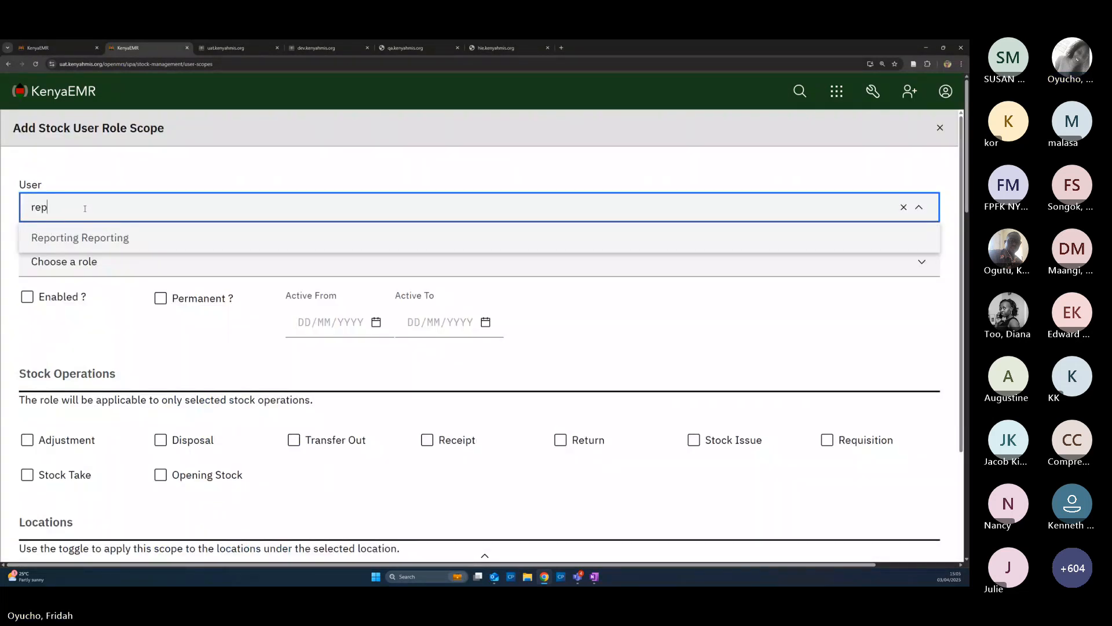
{"action": "type", "text": "ort"}
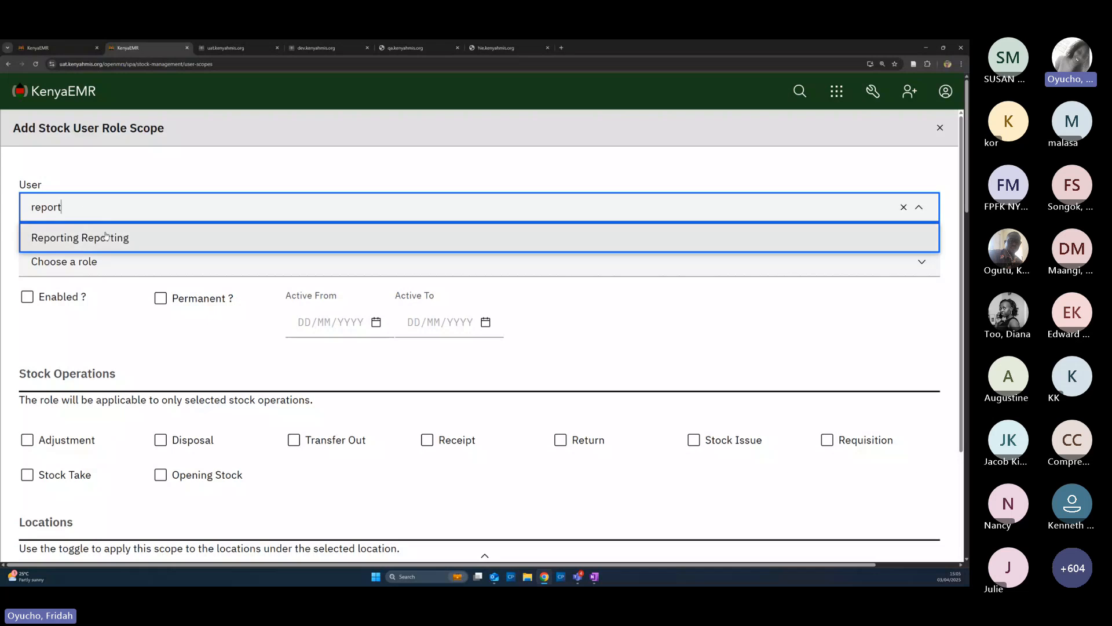
{"action": "left_click", "coordinate": [103, 238]}
{"action": "left_click", "coordinate": [88, 263]}
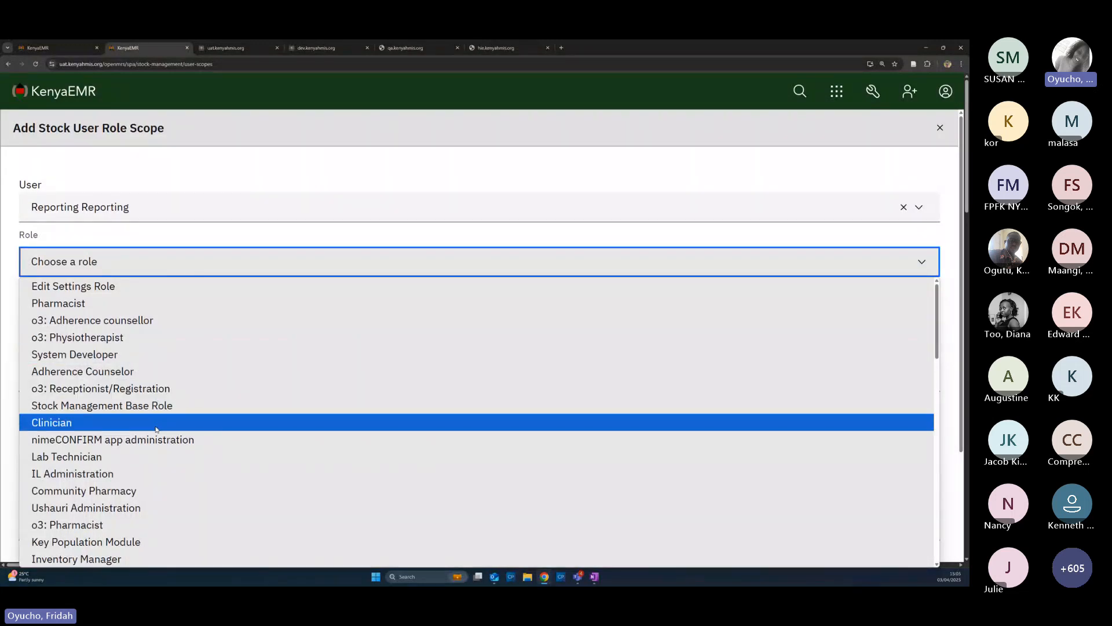
{"action": "scroll", "coordinate": [156, 429], "scroll_direction": "down", "scroll_amount": 5}
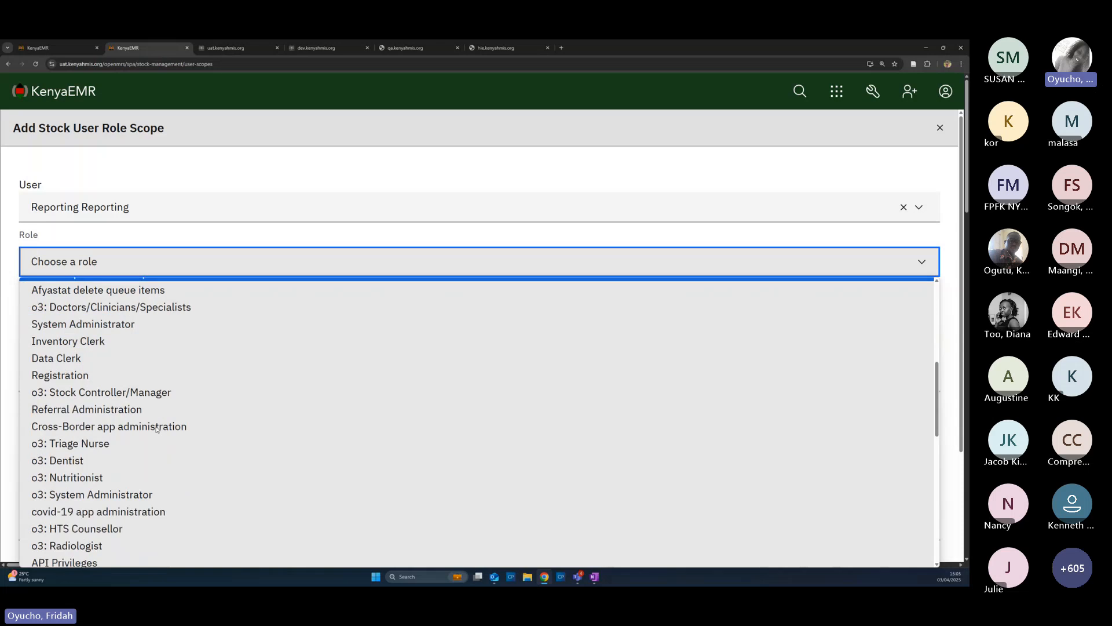
{"action": "scroll", "coordinate": [156, 428], "scroll_direction": "down", "scroll_amount": 7}
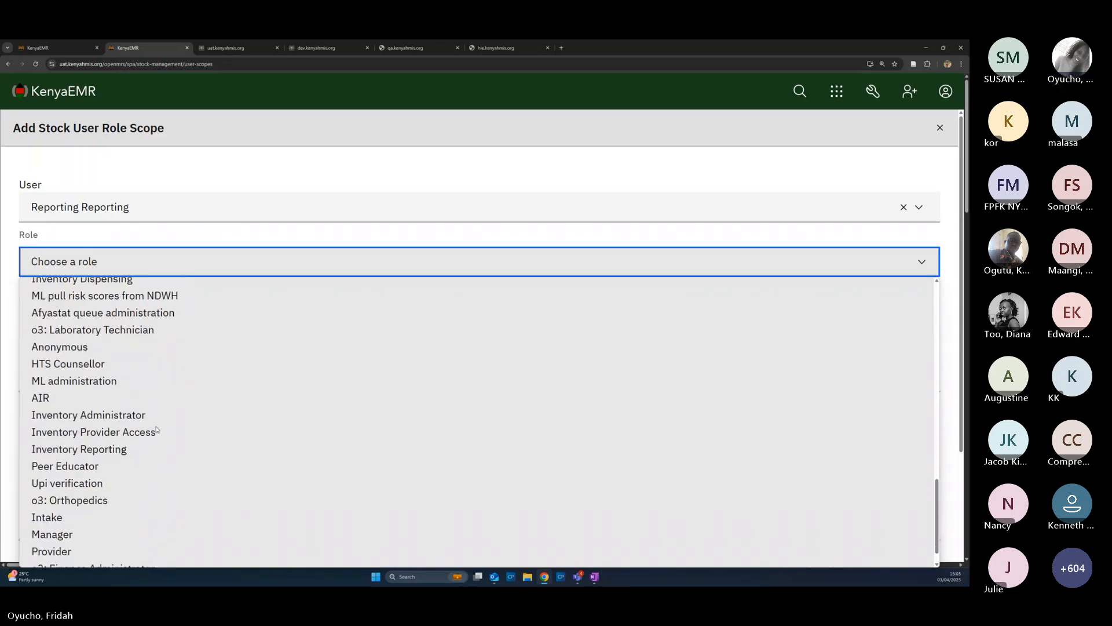
{"action": "left_click", "coordinate": [95, 453]}
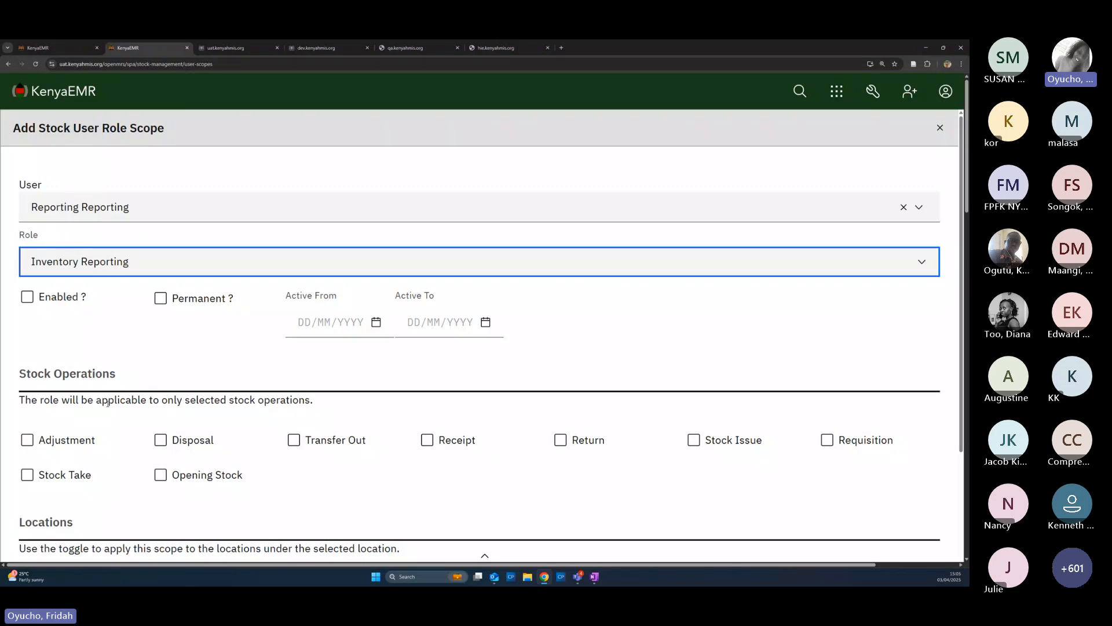
Make the Reporting scope enabled and permanent, and allow all nine stock operations
{"action": "left_click", "coordinate": [81, 298]}
{"action": "left_click", "coordinate": [163, 298]}
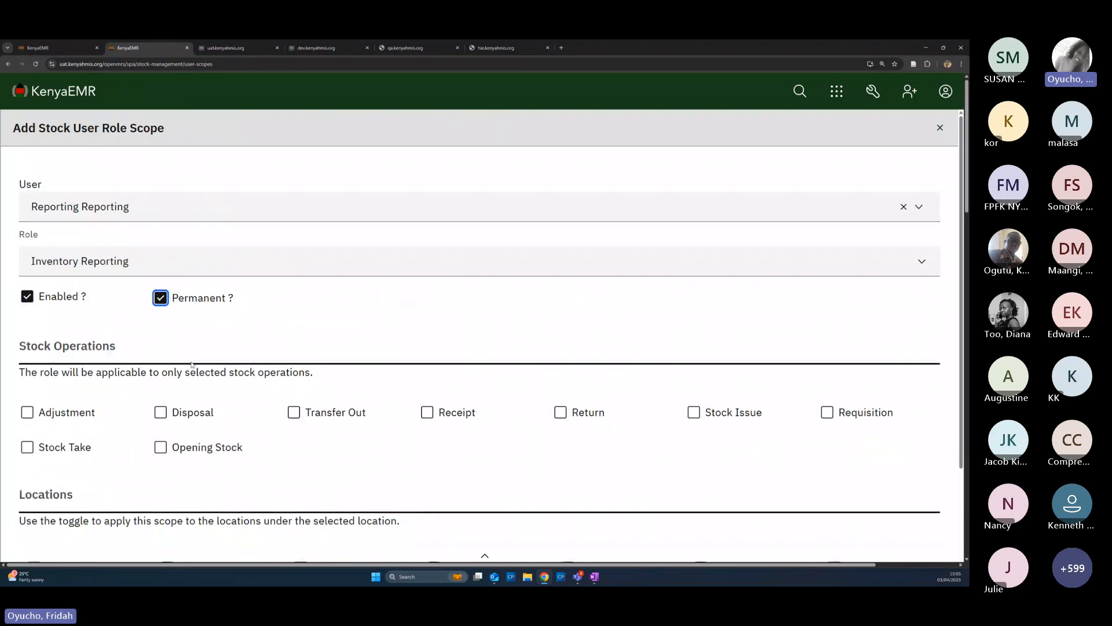
{"action": "scroll", "coordinate": [161, 348], "scroll_direction": "down", "scroll_amount": 2}
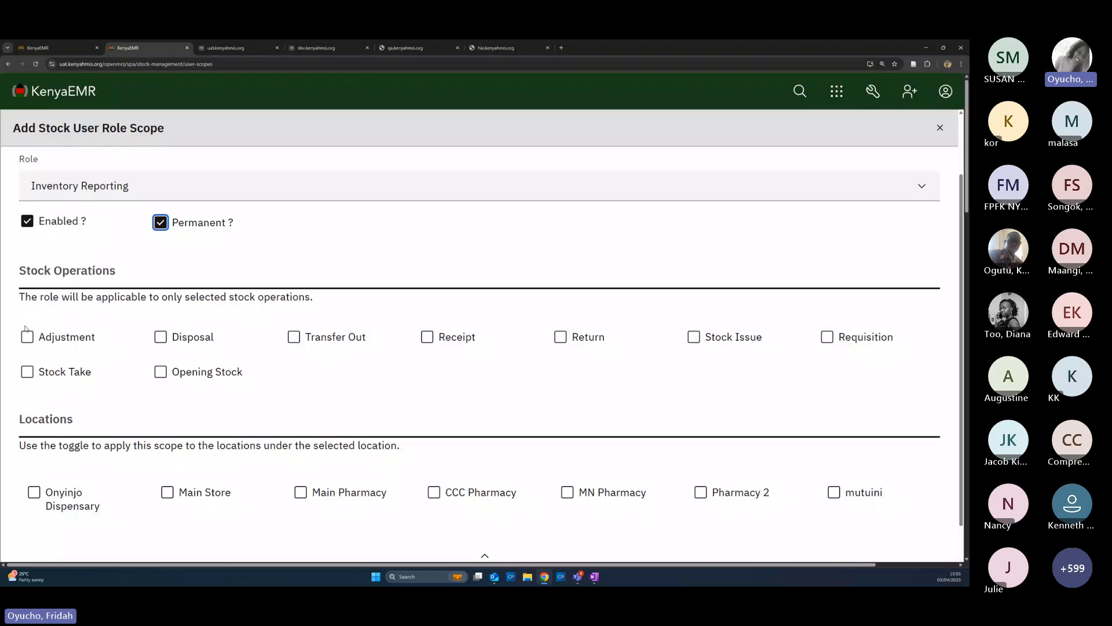
{"action": "left_click", "coordinate": [31, 338]}
{"action": "left_click", "coordinate": [46, 374]}
{"action": "left_click", "coordinate": [161, 338]}
{"action": "left_click", "coordinate": [161, 372]}
{"action": "left_click", "coordinate": [293, 339]}
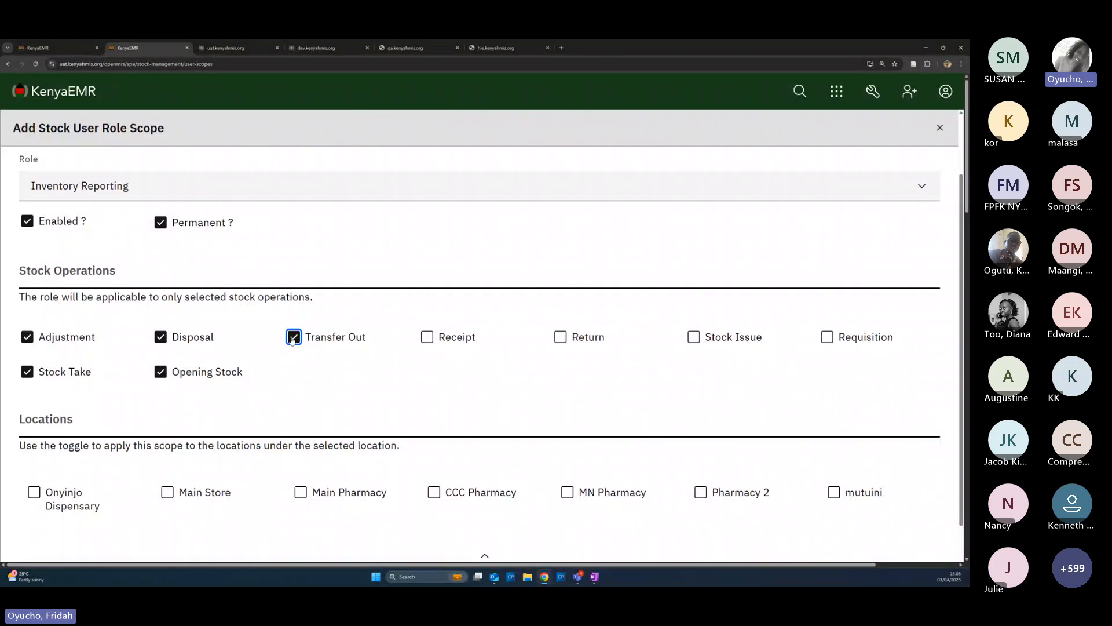
{"action": "left_click", "coordinate": [429, 338]}
{"action": "left_click", "coordinate": [562, 339]}
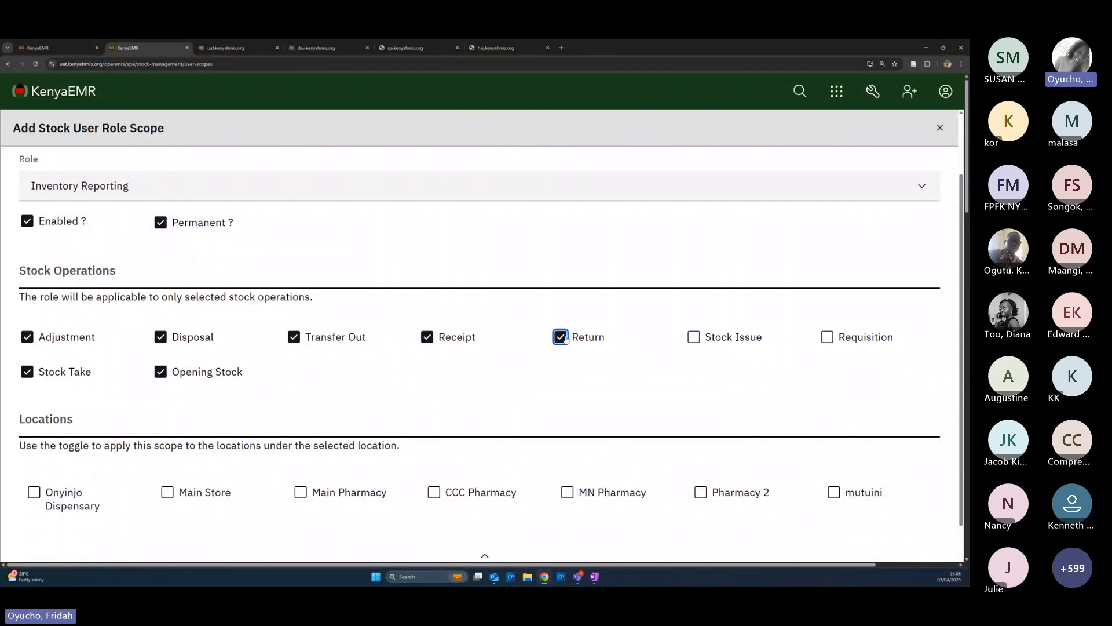
{"action": "left_click", "coordinate": [694, 337]}
{"action": "left_click", "coordinate": [837, 339]}
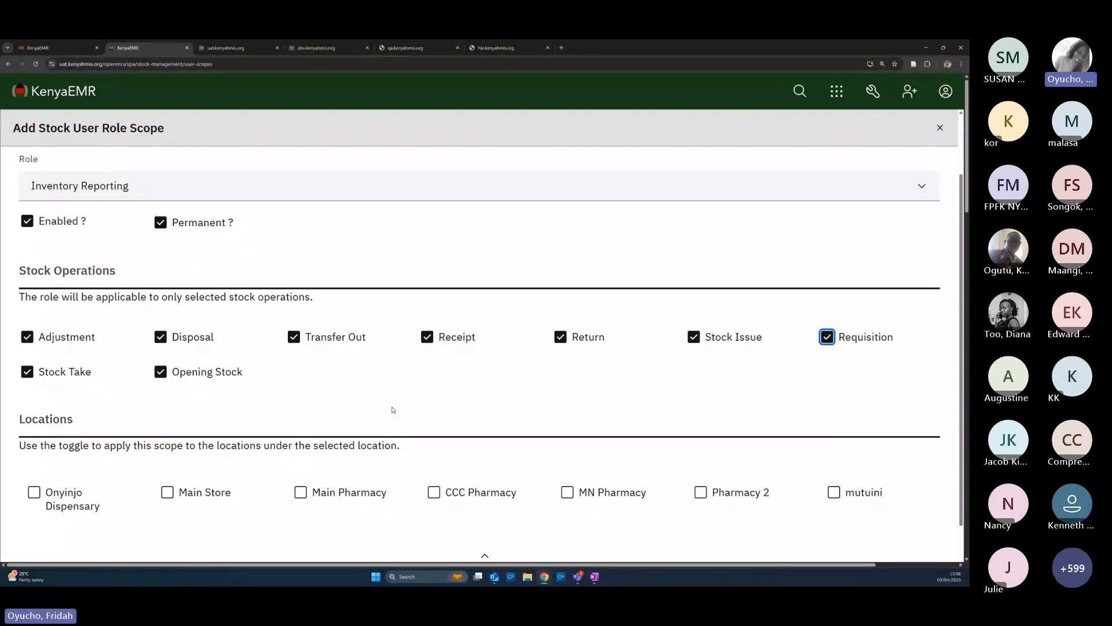
Add Main Store, Main Pharmacy and CCC Pharmacy with sub-locations, then cancel the form
{"action": "left_click", "coordinate": [169, 497]}
{"action": "left_click", "coordinate": [234, 491]}
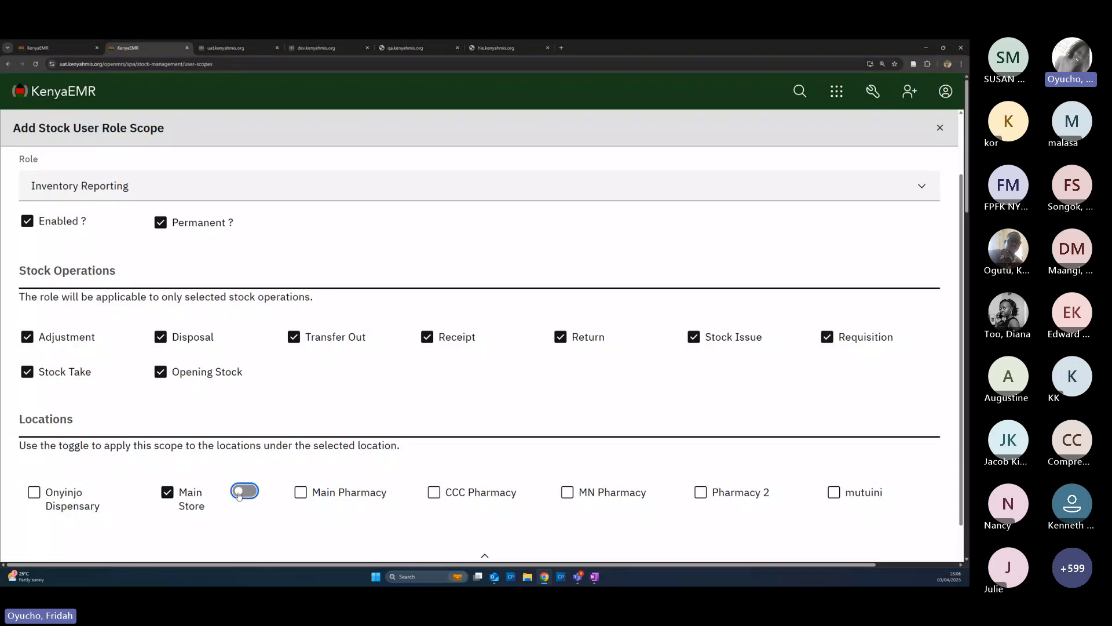
{"action": "left_click", "coordinate": [302, 496]}
{"action": "left_click", "coordinate": [377, 496]}
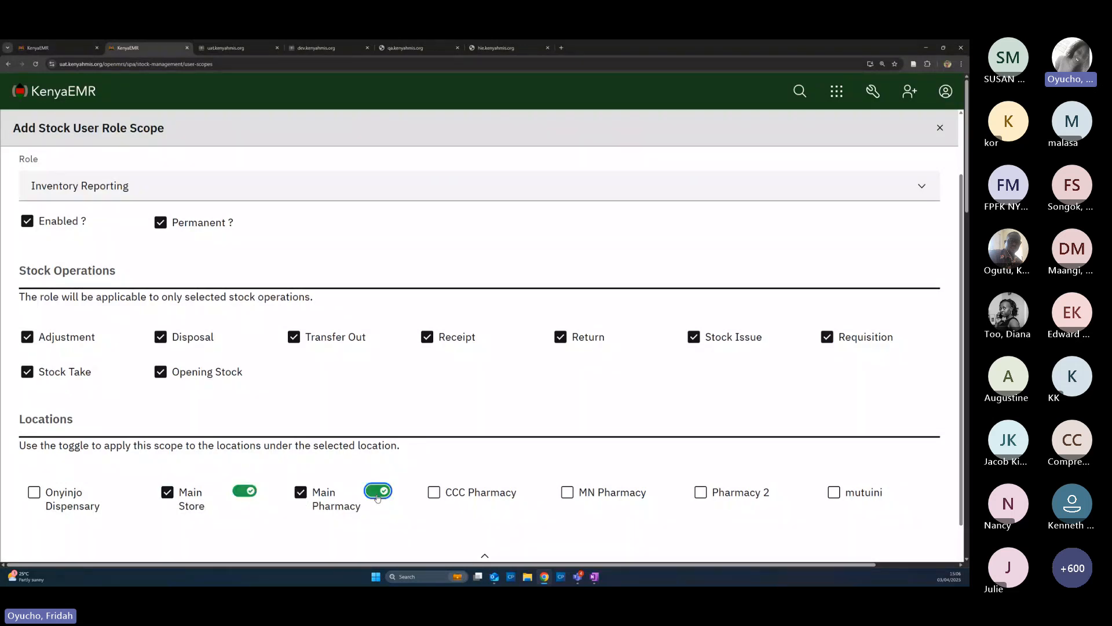
{"action": "left_click", "coordinate": [434, 492]}
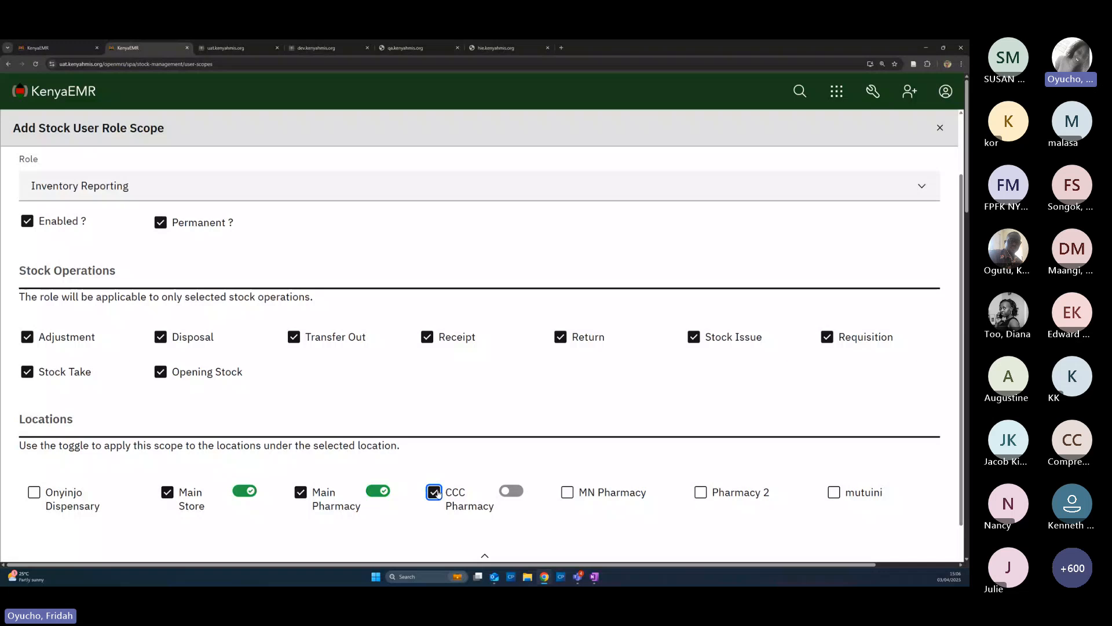
{"action": "left_click", "coordinate": [511, 491]}
{"action": "scroll", "coordinate": [330, 484], "scroll_direction": "down", "scroll_amount": 1}
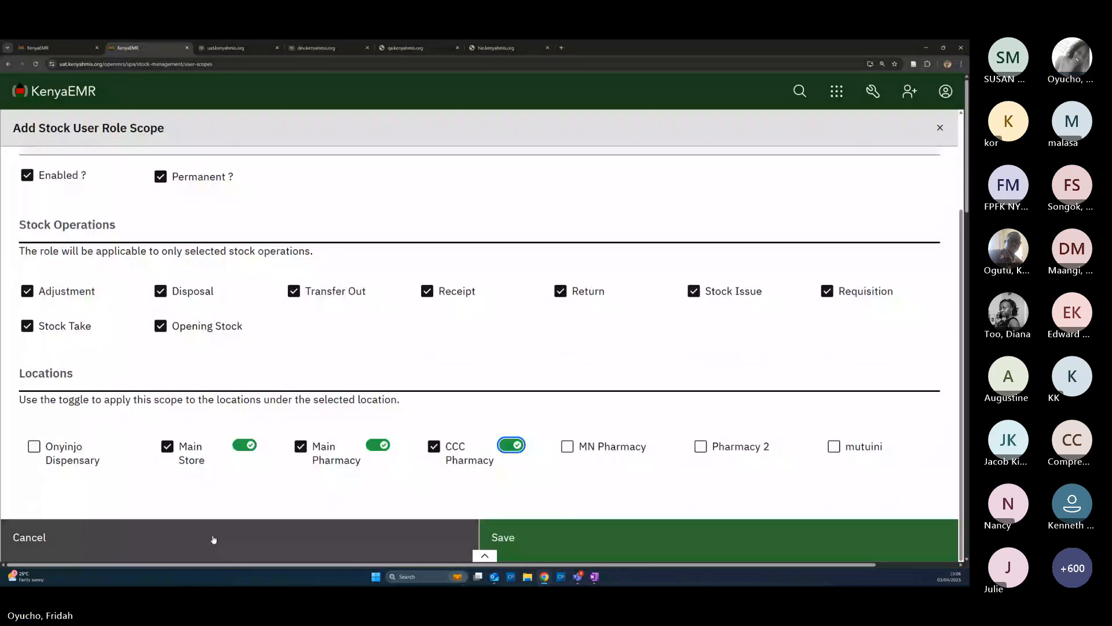
{"action": "left_click", "coordinate": [389, 546]}
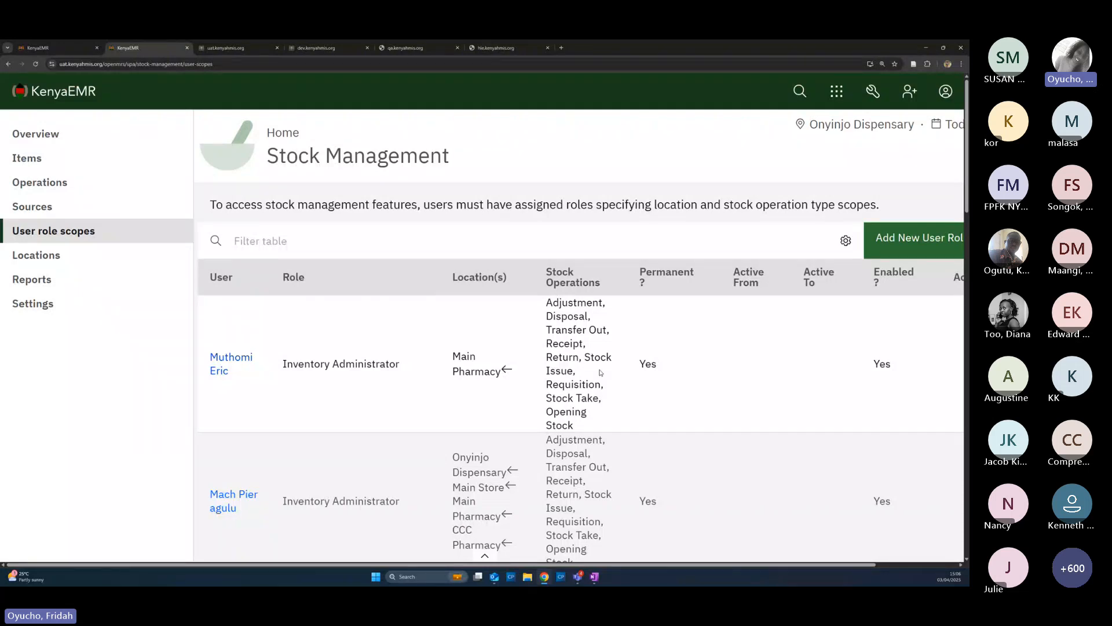
{"action": "scroll", "coordinate": [601, 372], "scroll_direction": "down", "scroll_amount": 4}
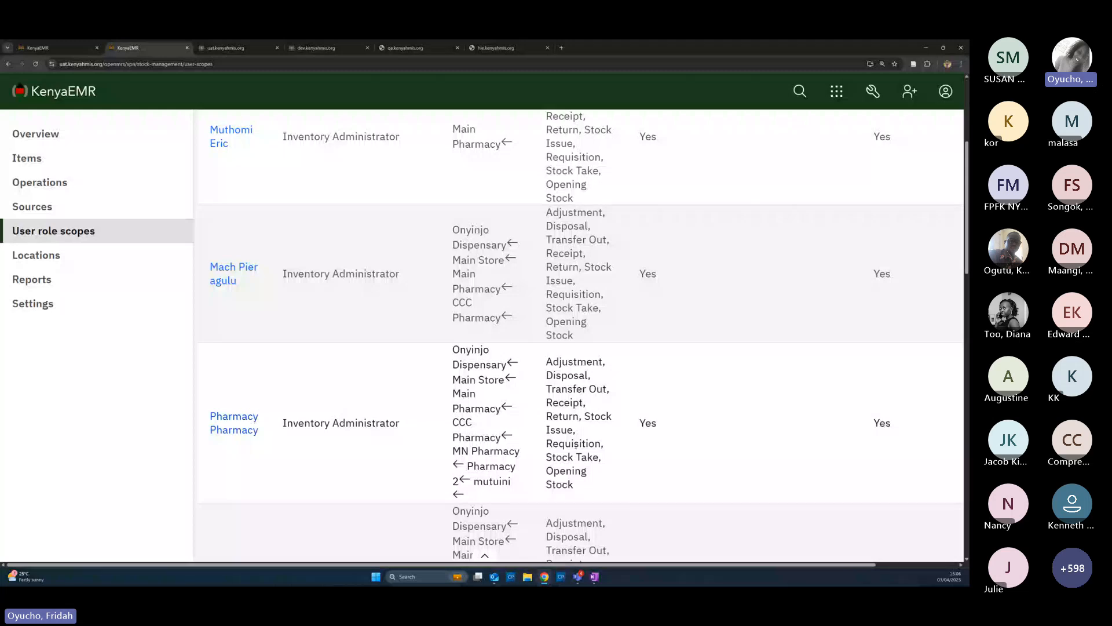
{"action": "scroll", "coordinate": [574, 445], "scroll_direction": "up", "scroll_amount": 3}
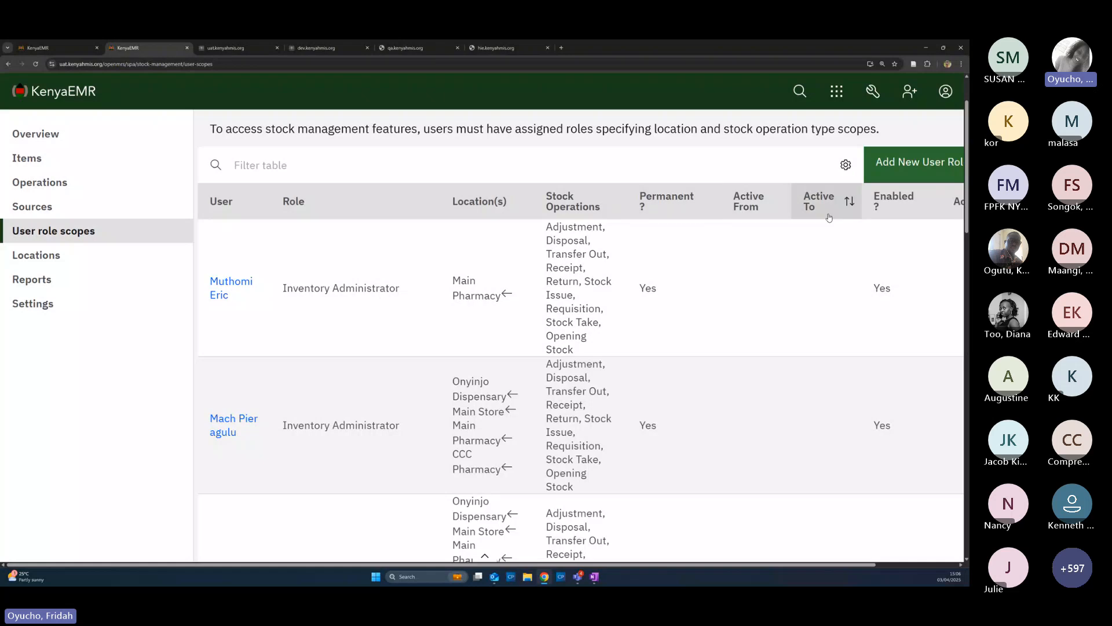
{"action": "scroll", "coordinate": [764, 356], "scroll_direction": "down", "scroll_amount": 3}
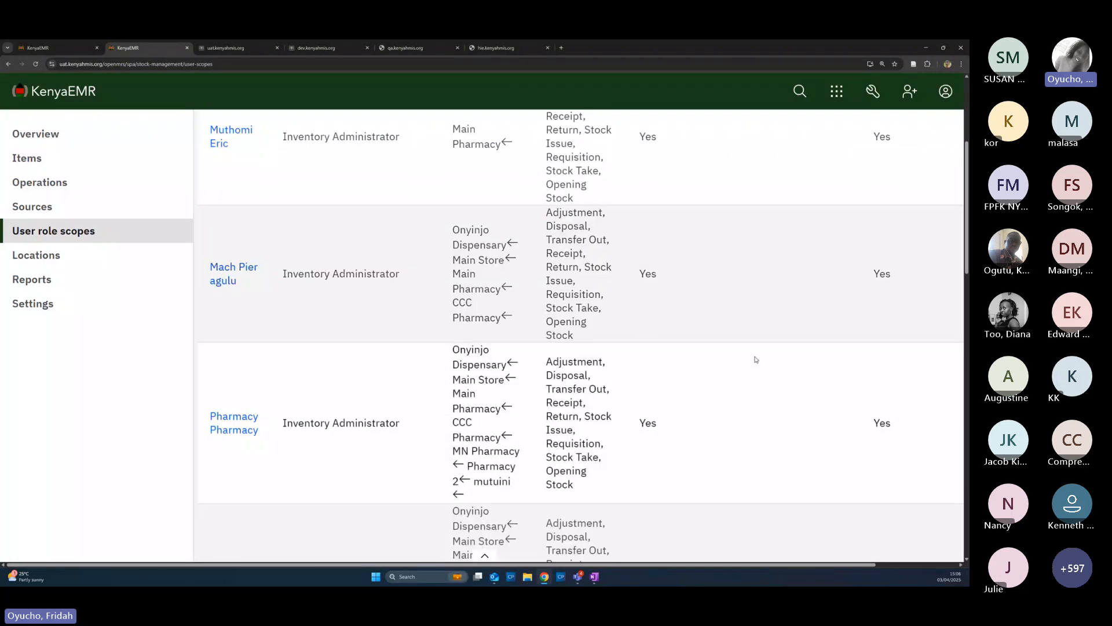
{"action": "scroll", "coordinate": [764, 359], "scroll_direction": "down", "scroll_amount": 1}
{"action": "scroll", "coordinate": [773, 359], "scroll_direction": "down", "scroll_amount": 1}
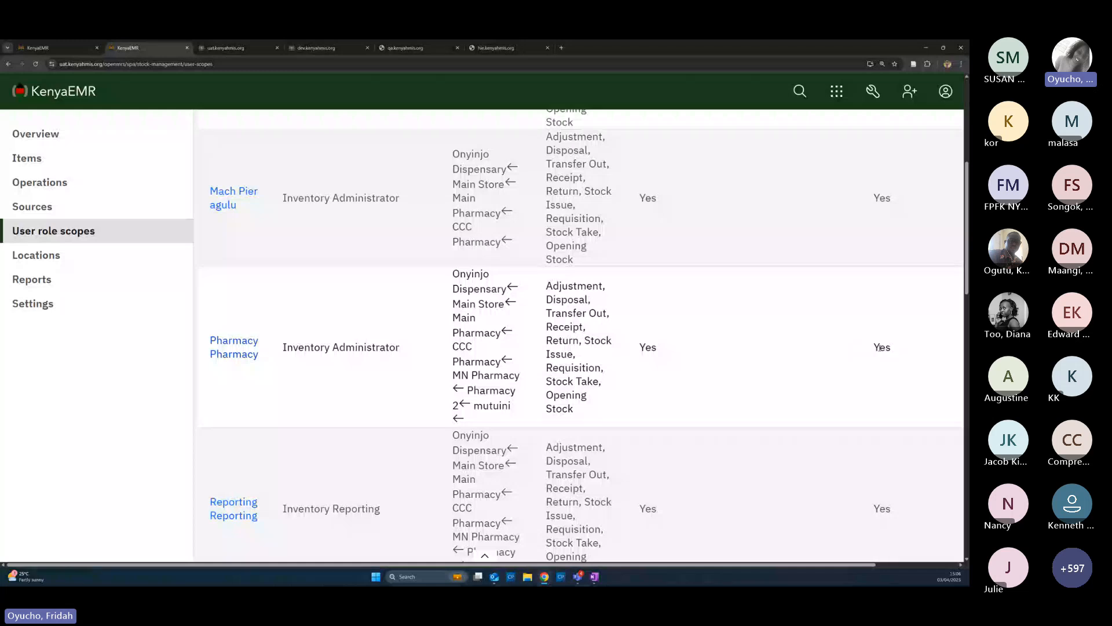
{"action": "scroll", "coordinate": [348, 371], "scroll_direction": "down", "scroll_amount": 1}
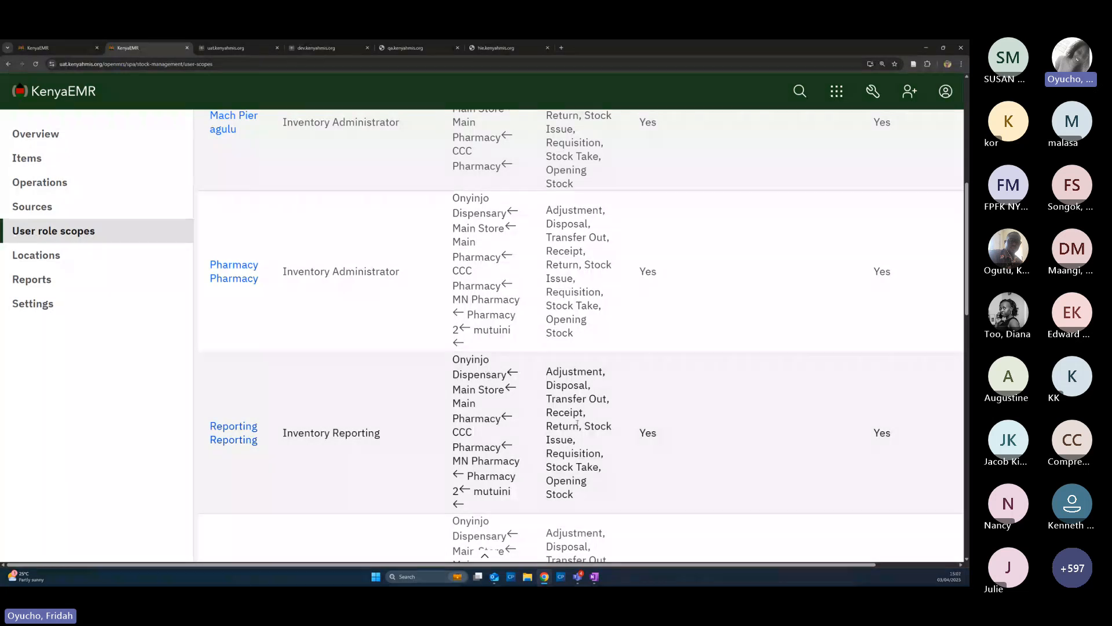
{"action": "scroll", "coordinate": [631, 428], "scroll_direction": "down", "scroll_amount": 1}
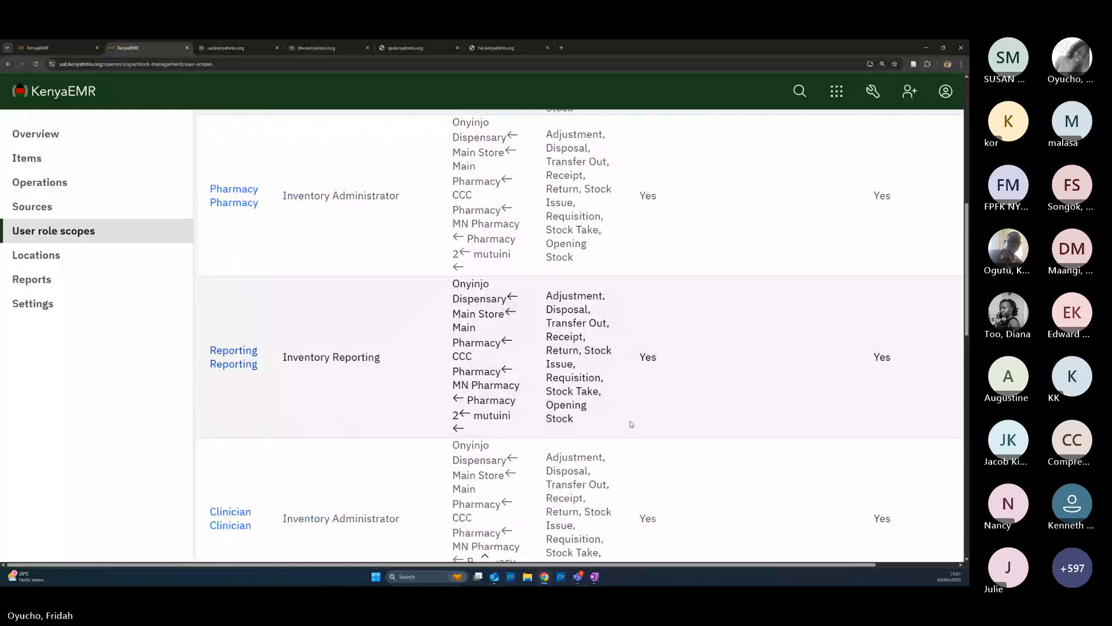
{"action": "scroll", "coordinate": [529, 423], "scroll_direction": "down", "scroll_amount": 2}
{"action": "scroll", "coordinate": [529, 424], "scroll_direction": "down", "scroll_amount": 2}
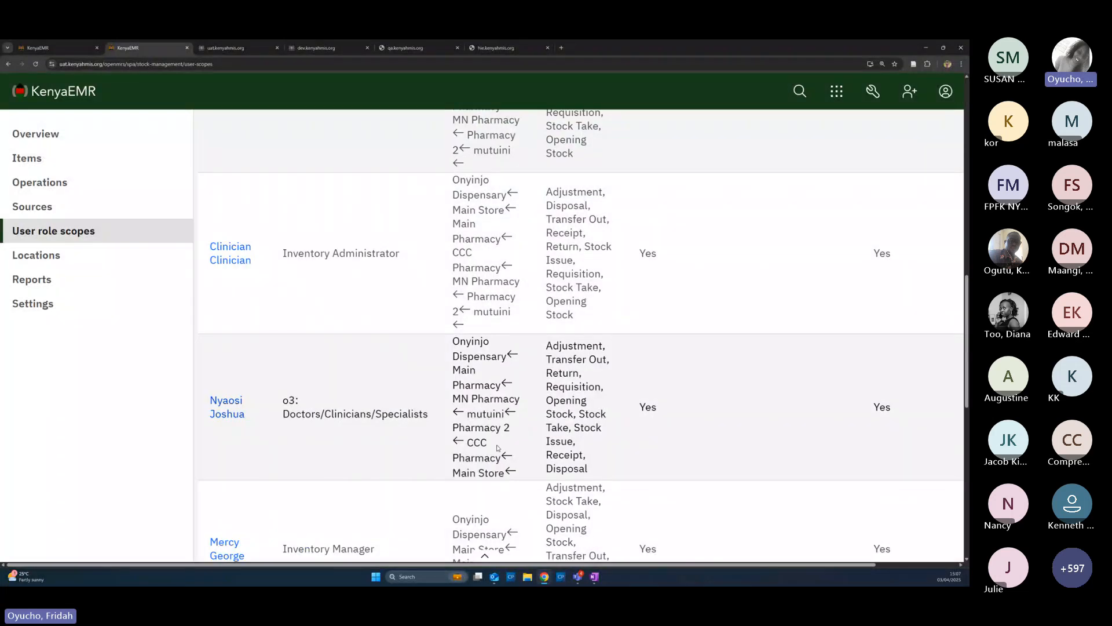
{"action": "scroll", "coordinate": [498, 448], "scroll_direction": "down", "scroll_amount": 1}
{"action": "scroll", "coordinate": [524, 397], "scroll_direction": "up", "scroll_amount": 15}
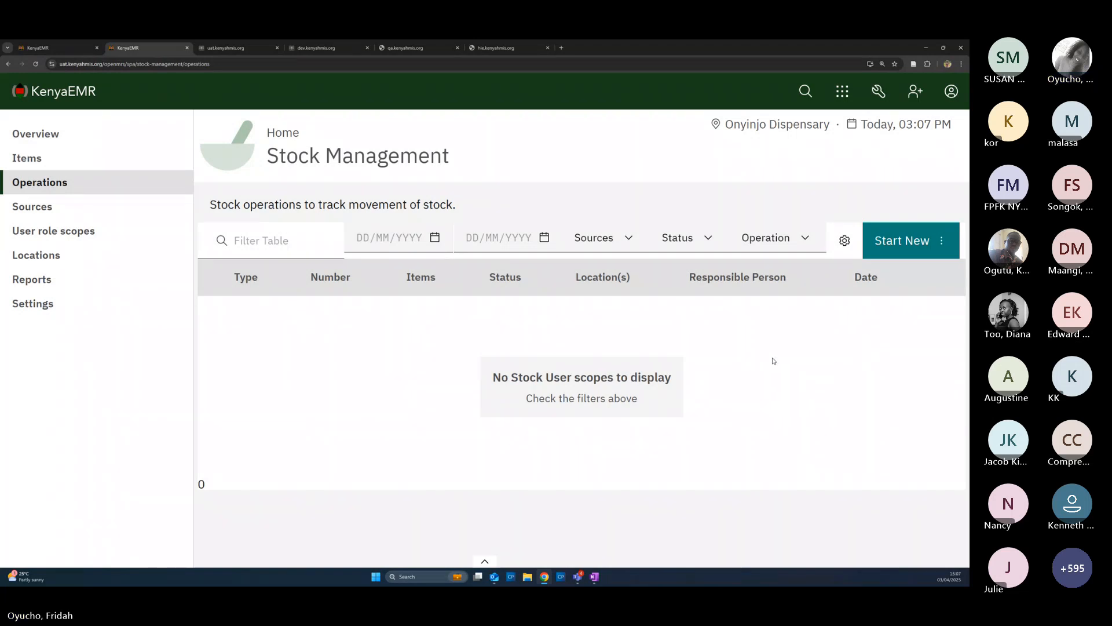
Bring up the Start New menu of stock operation types on the Operations page
{"action": "left_click", "coordinate": [897, 246]}
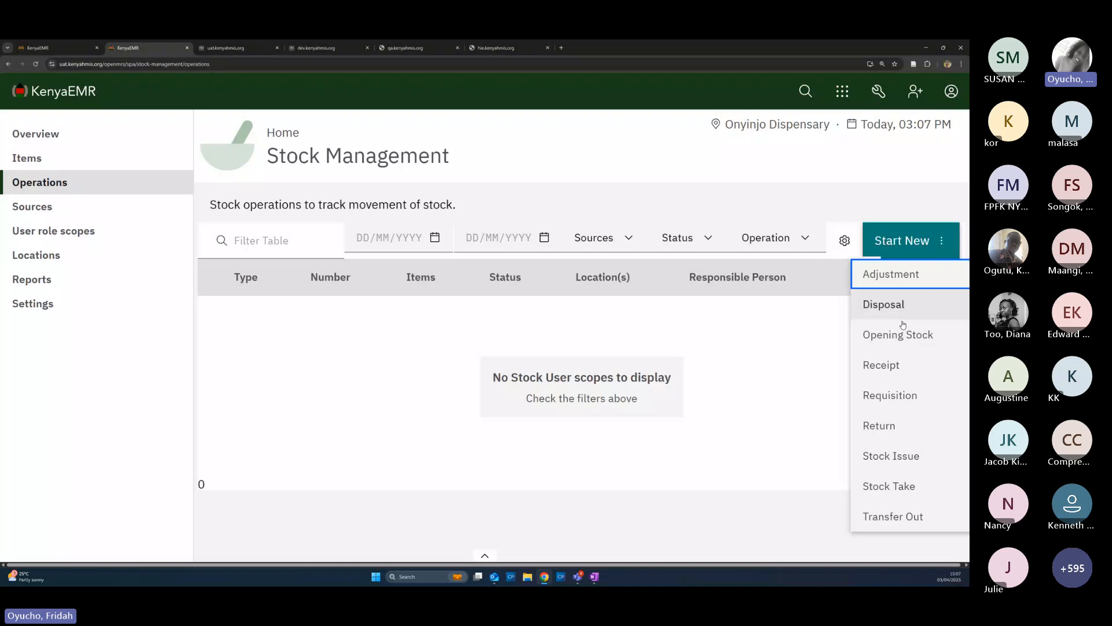
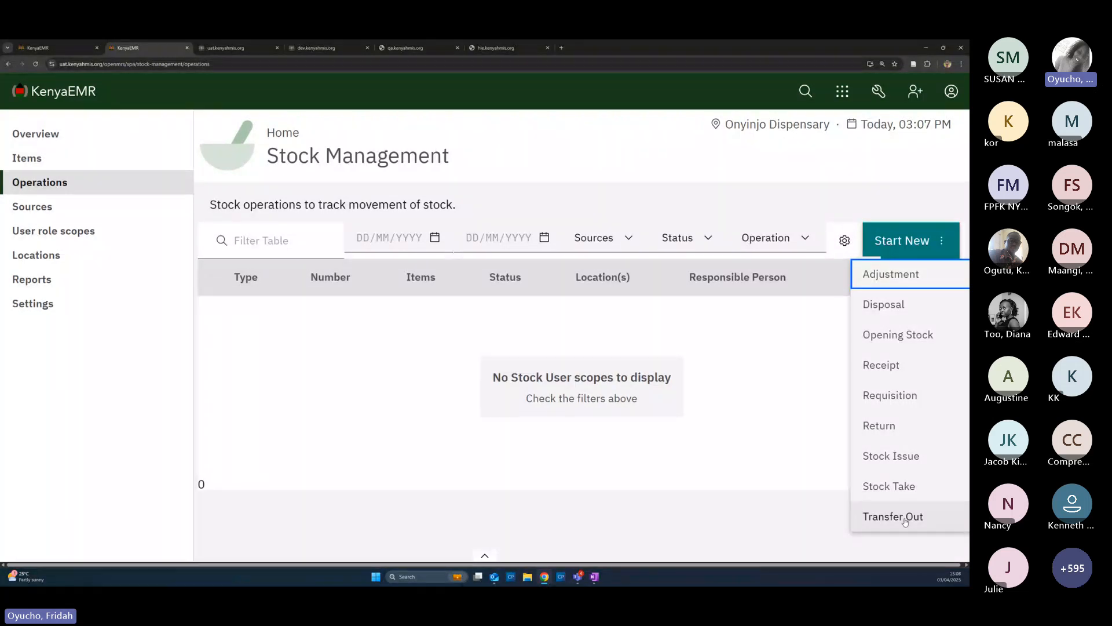
Start a new opening stock record, zoom the page out, and close the form without saving
{"action": "left_click", "coordinate": [907, 341]}
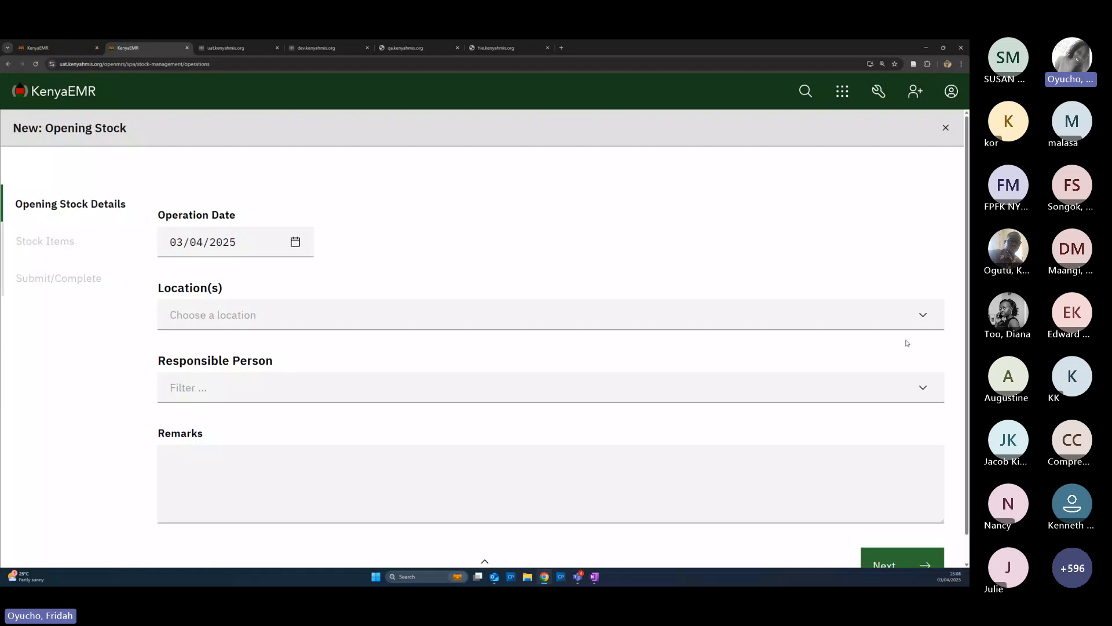
{"action": "key", "text": "ctrl+minus"}
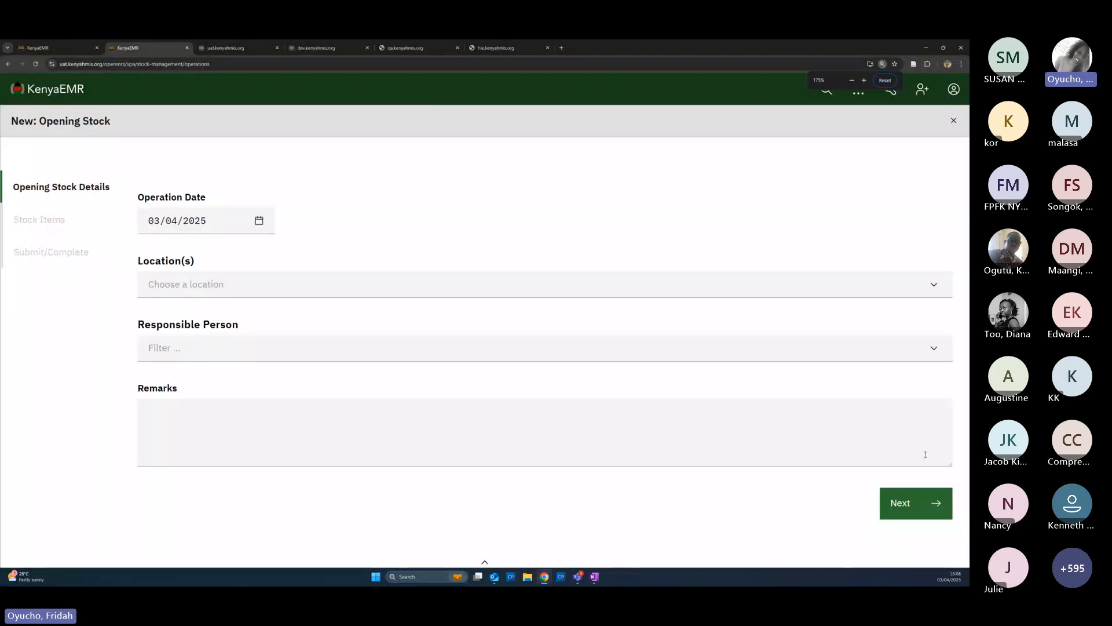
{"action": "left_click", "coordinate": [953, 121]}
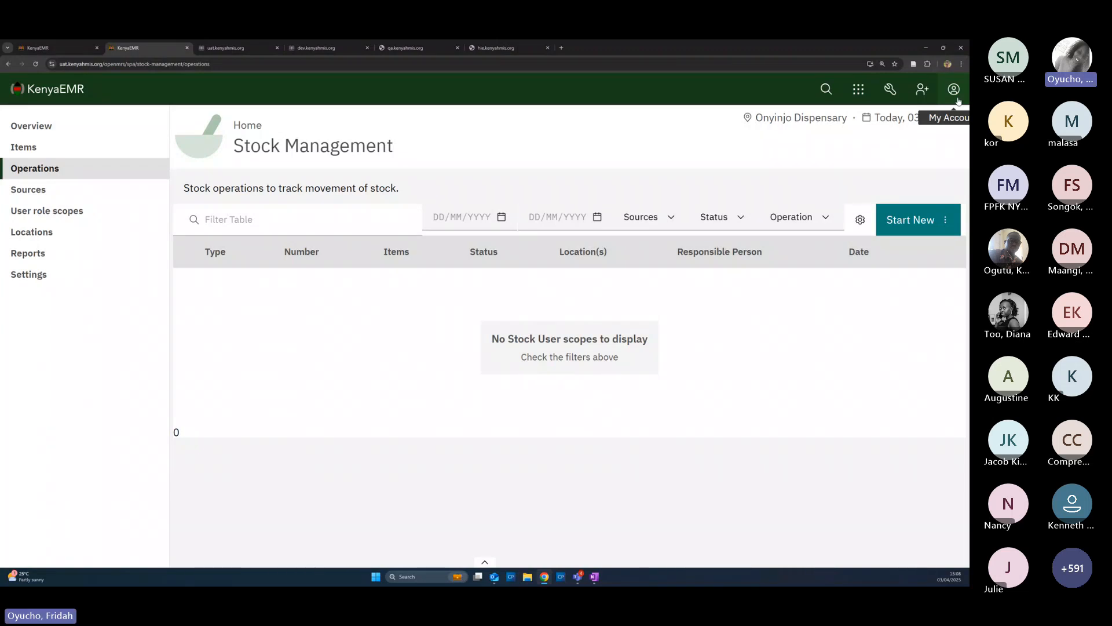
Log out, sign back in with the saved stock user login, and choose Main Store as location
{"action": "left_click", "coordinate": [955, 91]}
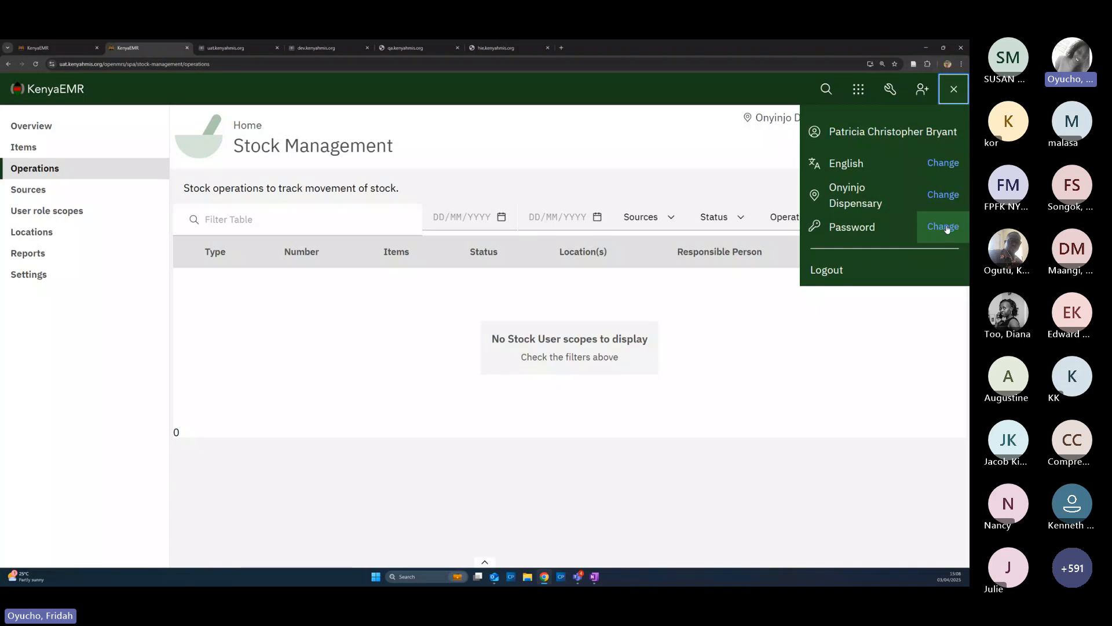
{"action": "left_click", "coordinate": [827, 270]}
{"action": "left_click", "coordinate": [451, 282]}
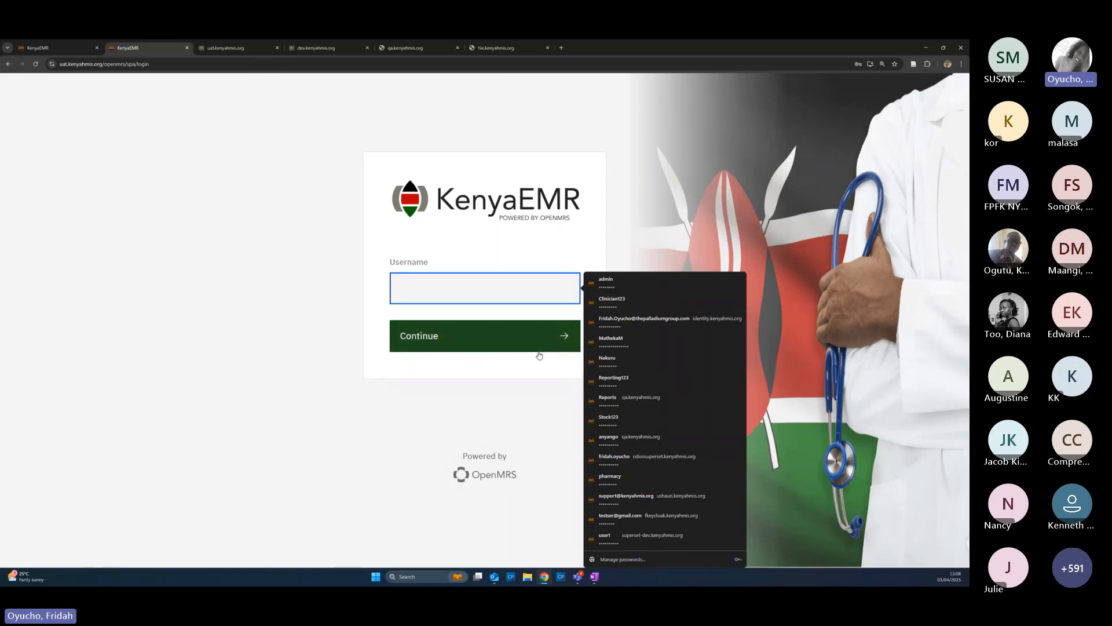
{"action": "key", "text": "Down"}
{"action": "key", "text": "Down"}
{"action": "key", "text": "Down"}
{"action": "key", "text": "Down"}
{"action": "key", "text": "Down"}
{"action": "key", "text": "Down"}
{"action": "key", "text": "Down"}
{"action": "key", "text": "Down"}
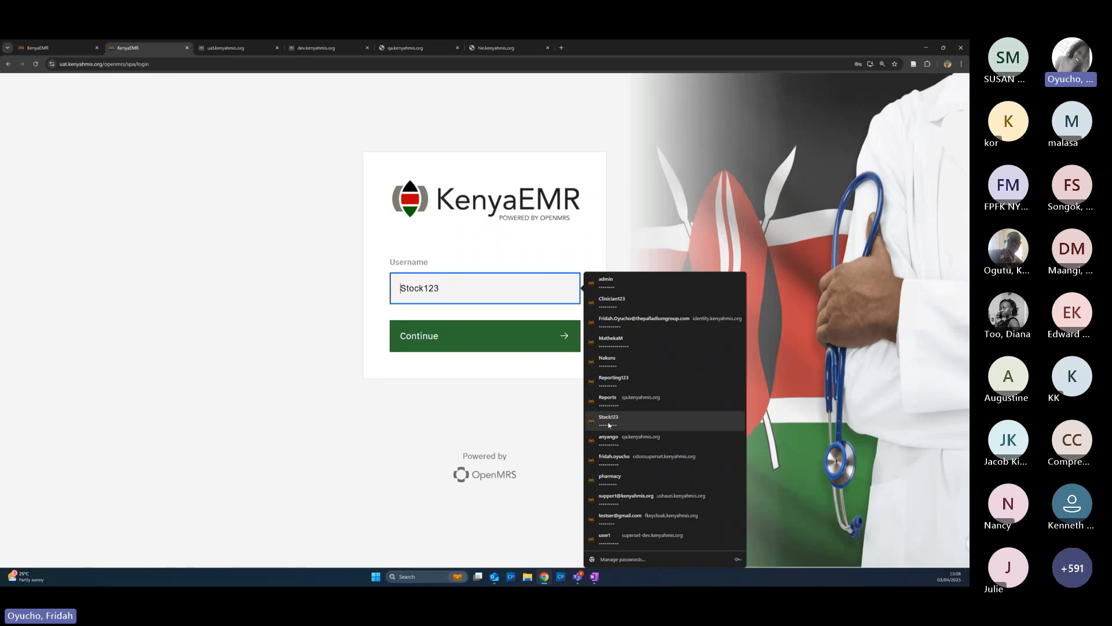
{"action": "key", "text": "Return"}
{"action": "left_click", "coordinate": [500, 348]}
{"action": "left_click", "coordinate": [499, 348]}
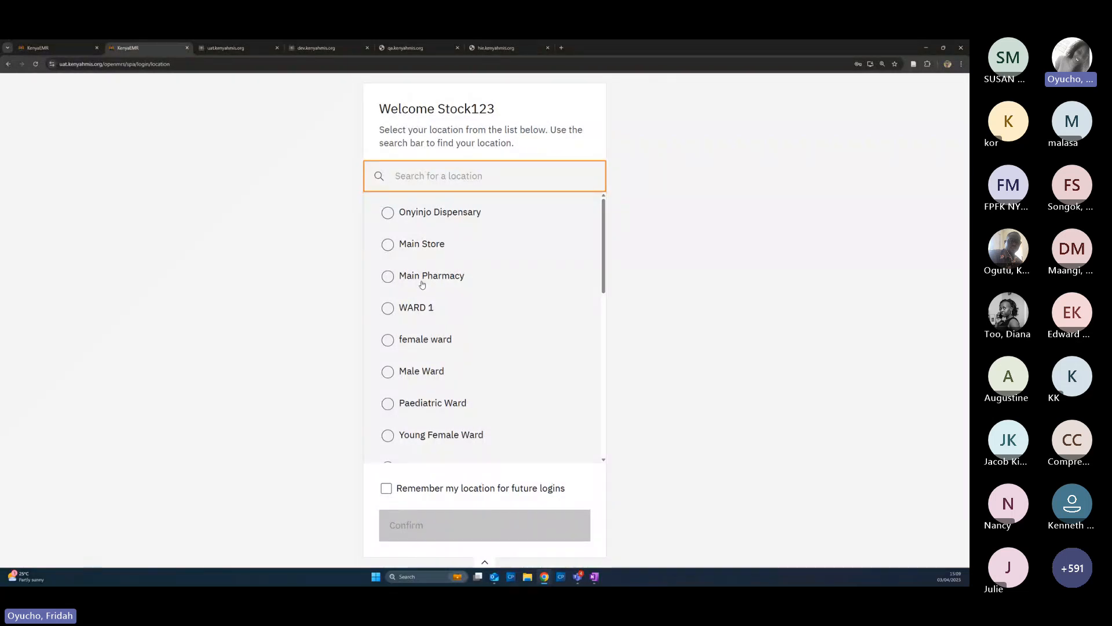
{"action": "left_click", "coordinate": [386, 244]}
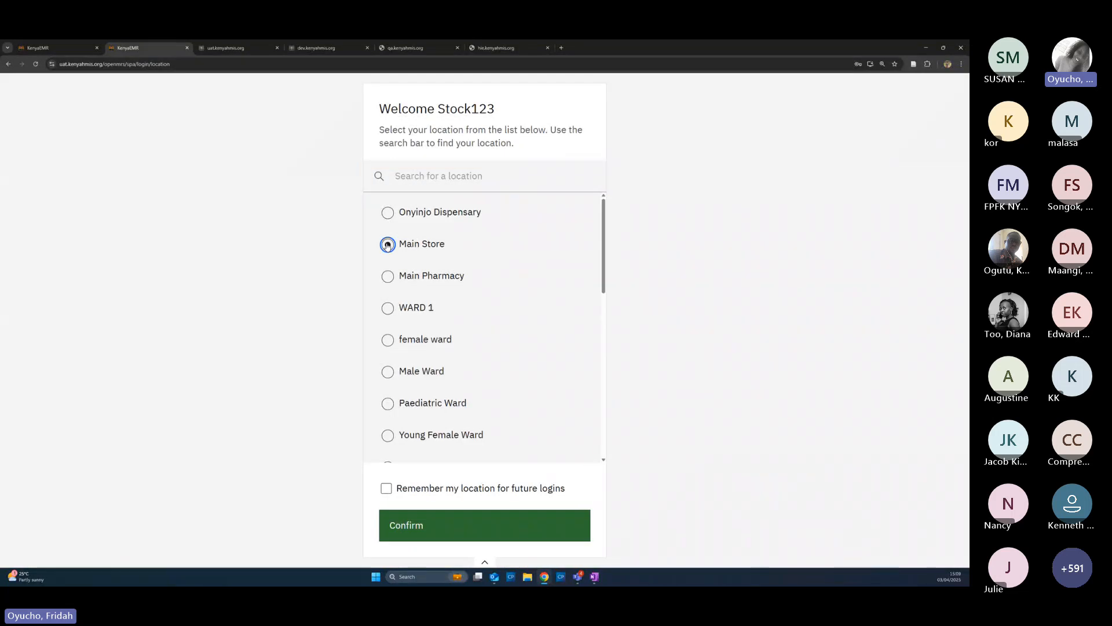
{"action": "left_click", "coordinate": [440, 529]}
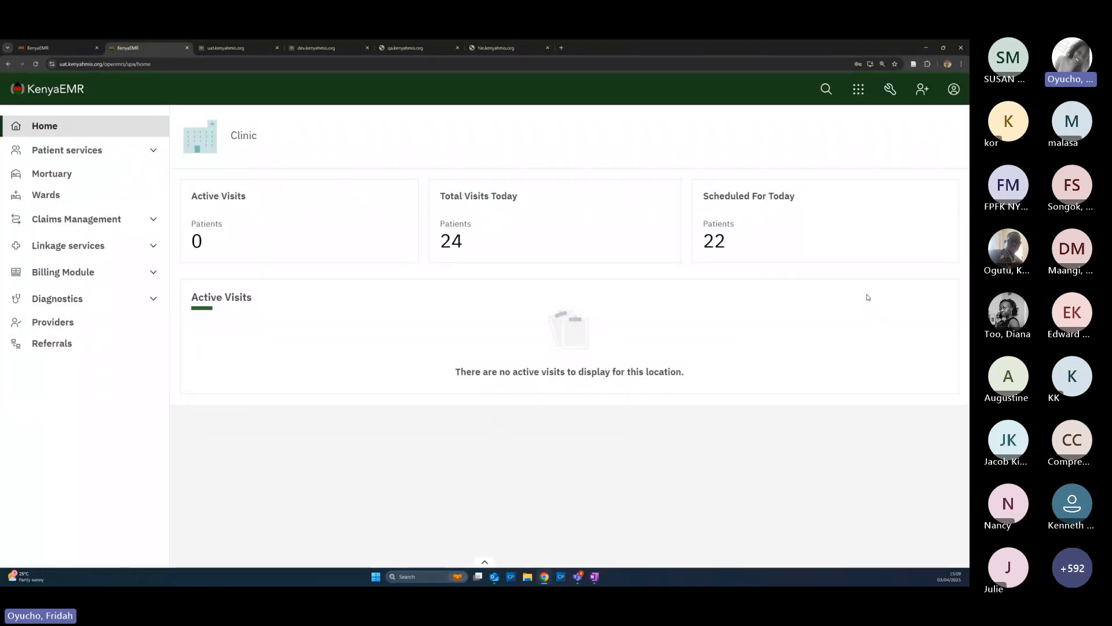
Go to Manage Stocks, show the Main Store Operations list, and list new operation types
{"action": "left_click", "coordinate": [861, 91]}
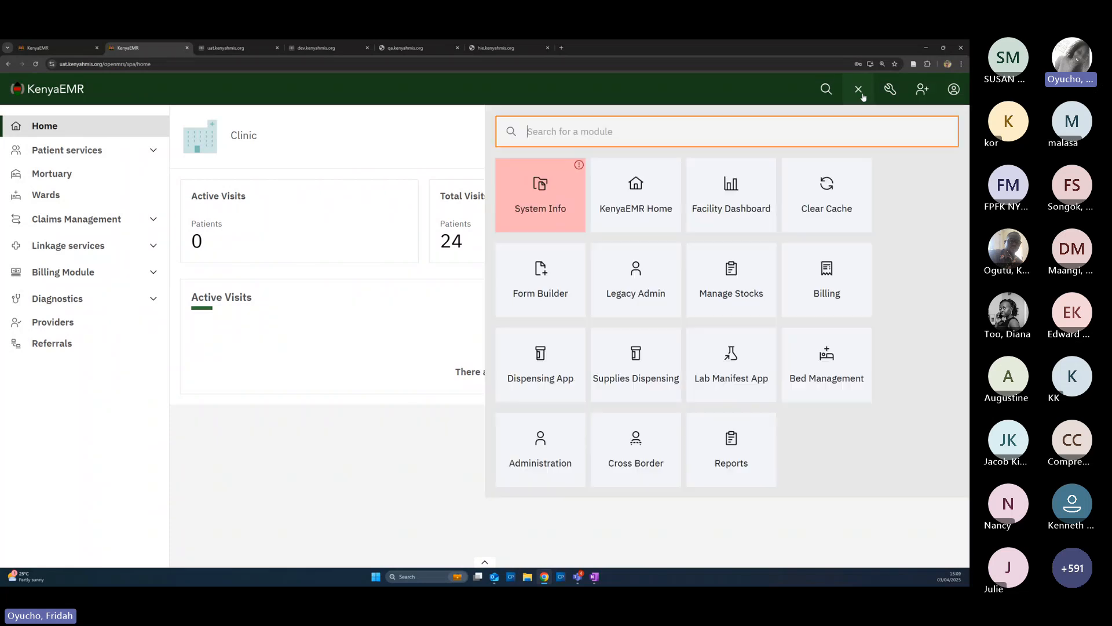
{"action": "left_click", "coordinate": [730, 285]}
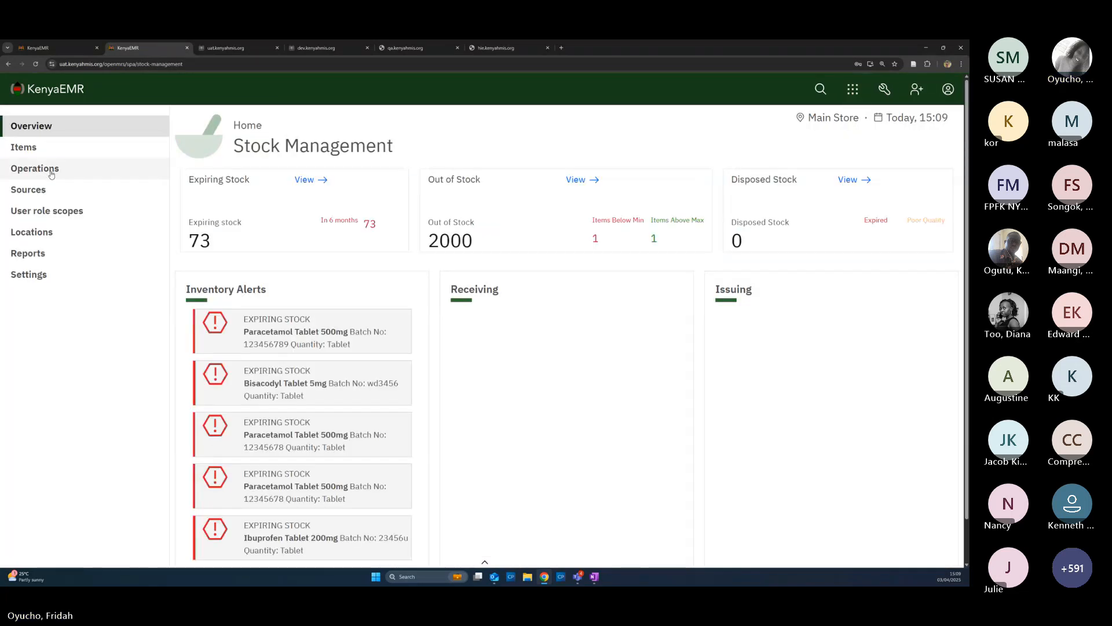
{"action": "left_click", "coordinate": [53, 170]}
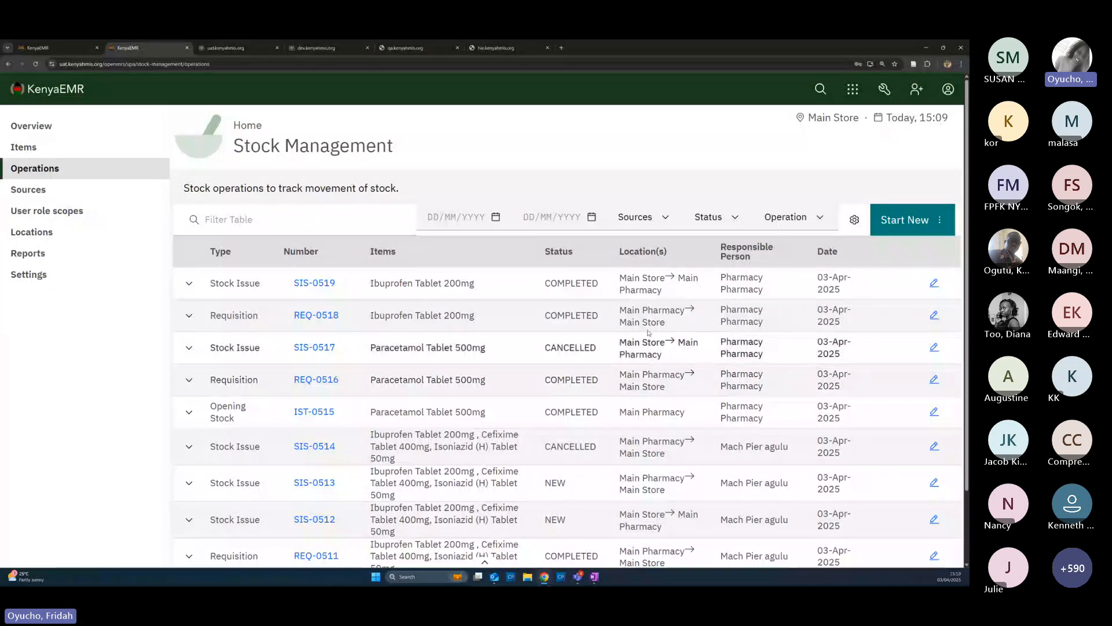
{"action": "left_click", "coordinate": [895, 230]}
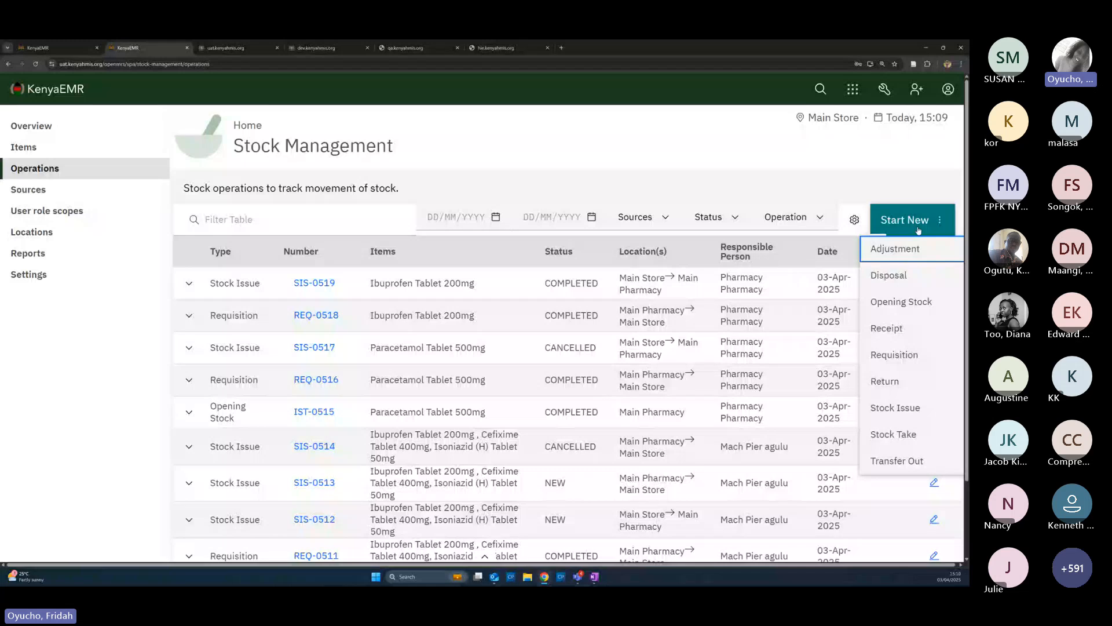
Create an Opening Stock at Main Store with the pharmacy entry responsible, then proceed to Stock Items
{"action": "left_click", "coordinate": [918, 308]}
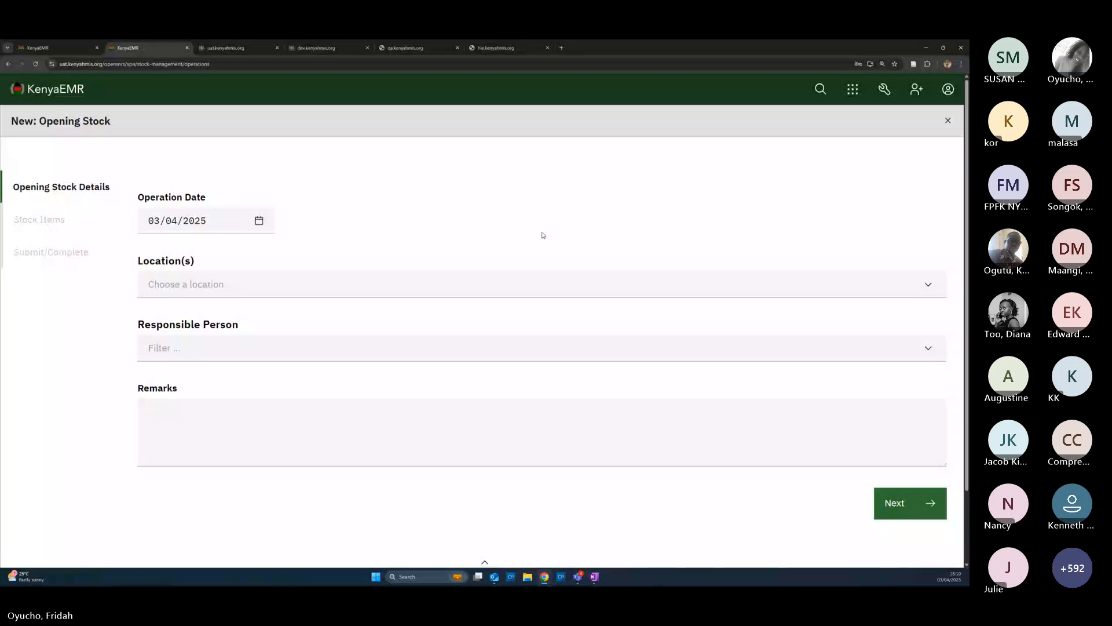
{"action": "left_click", "coordinate": [229, 287]}
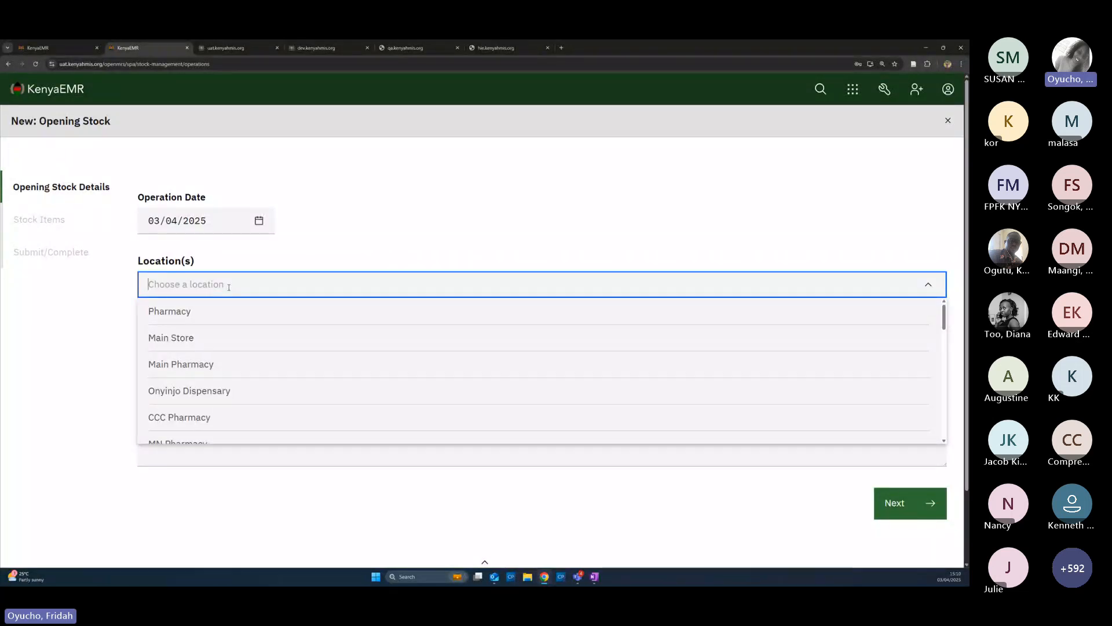
{"action": "left_click", "coordinate": [182, 341]}
{"action": "left_click", "coordinate": [180, 348]}
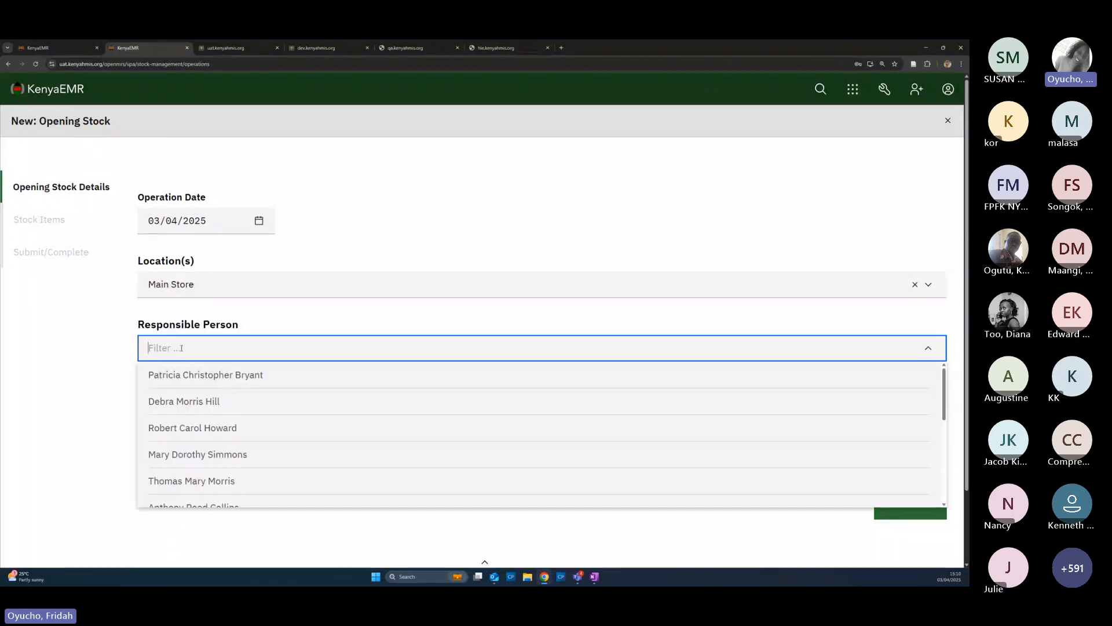
{"action": "type", "text": "ph"}
{"action": "type", "text": "ar"}
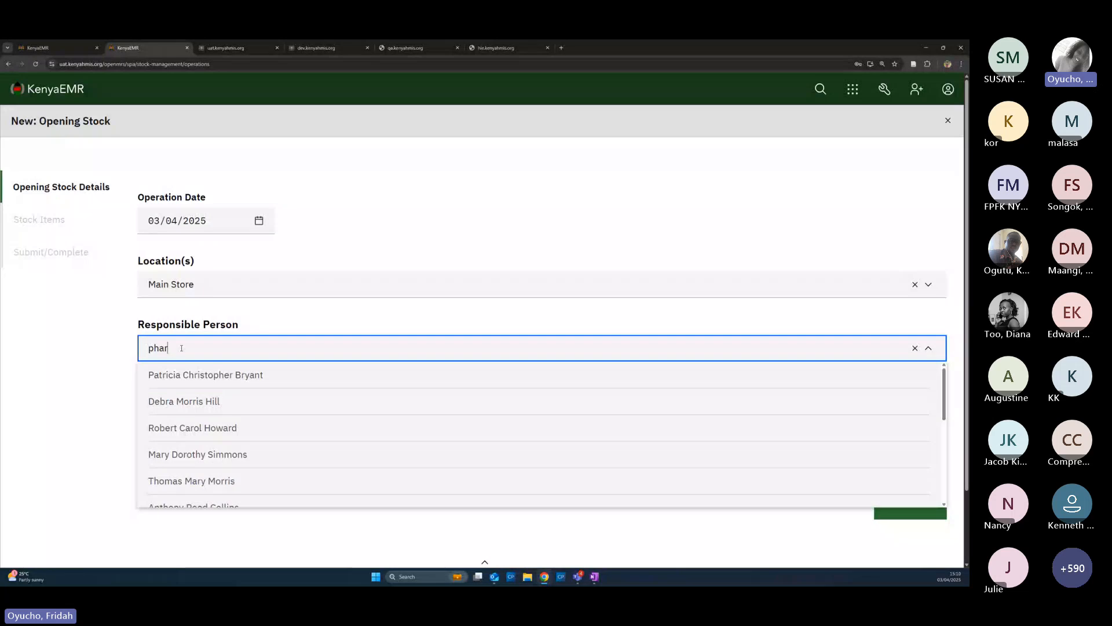
{"action": "left_click", "coordinate": [183, 402]}
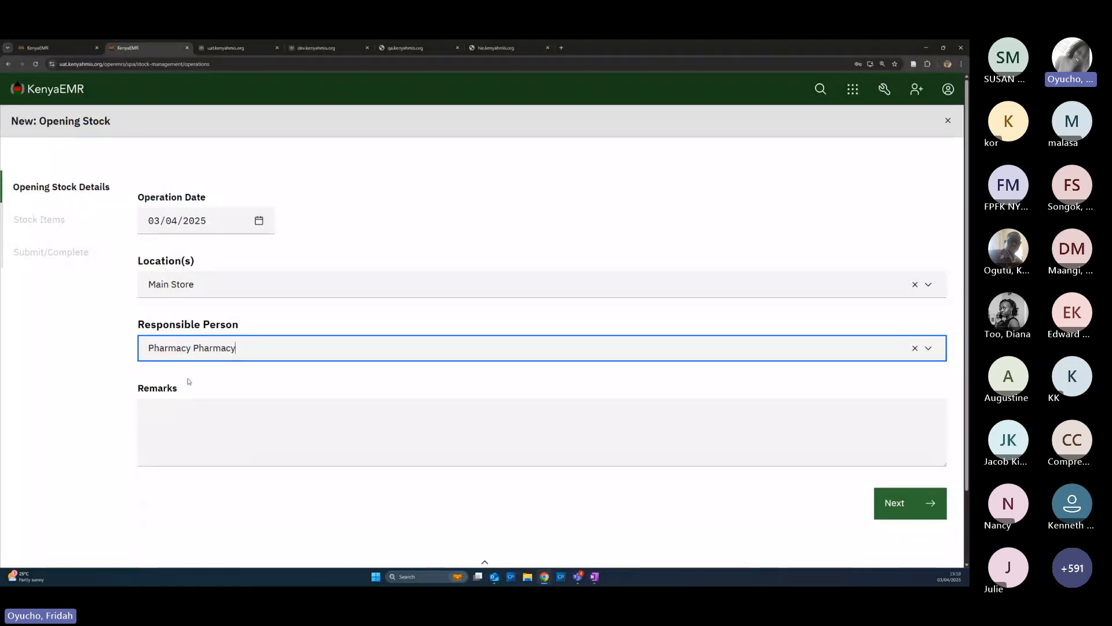
{"action": "left_click", "coordinate": [167, 418]}
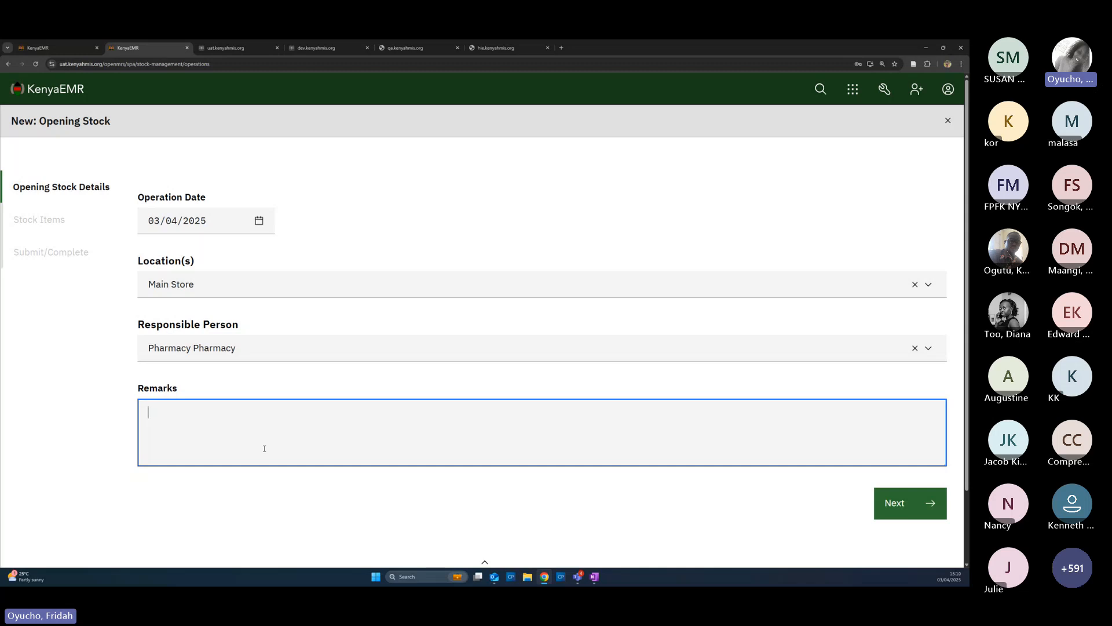
{"action": "left_click", "coordinate": [915, 504]}
{"action": "left_click", "coordinate": [168, 193]}
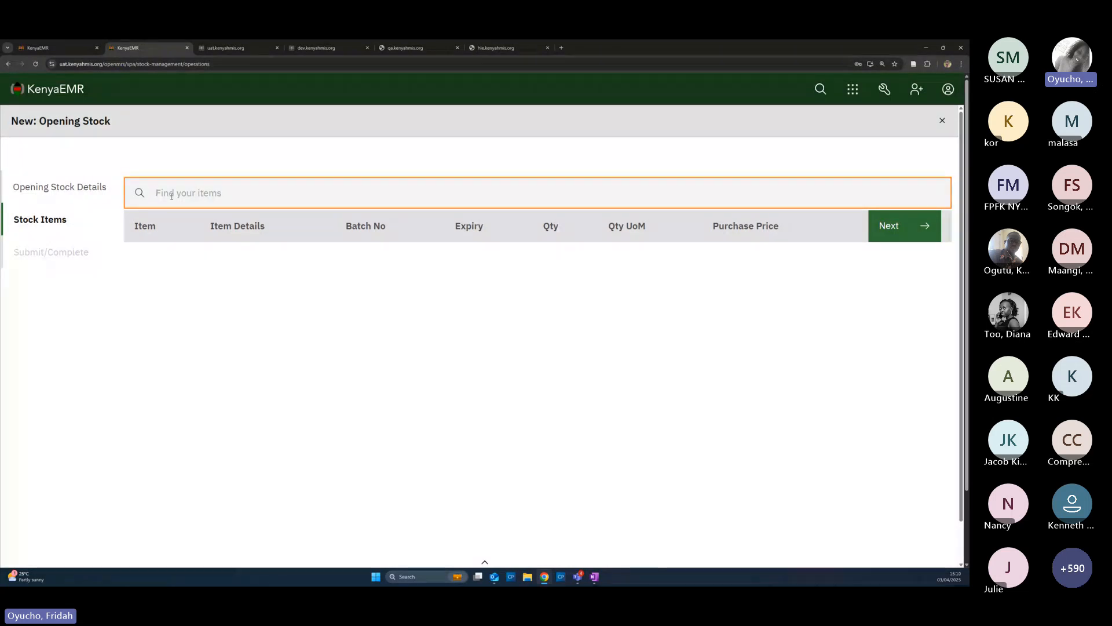
Add Paracetamol Tablet 500mg with batch 123456782 and expiry 31/05/2025
{"action": "type", "text": "p"}
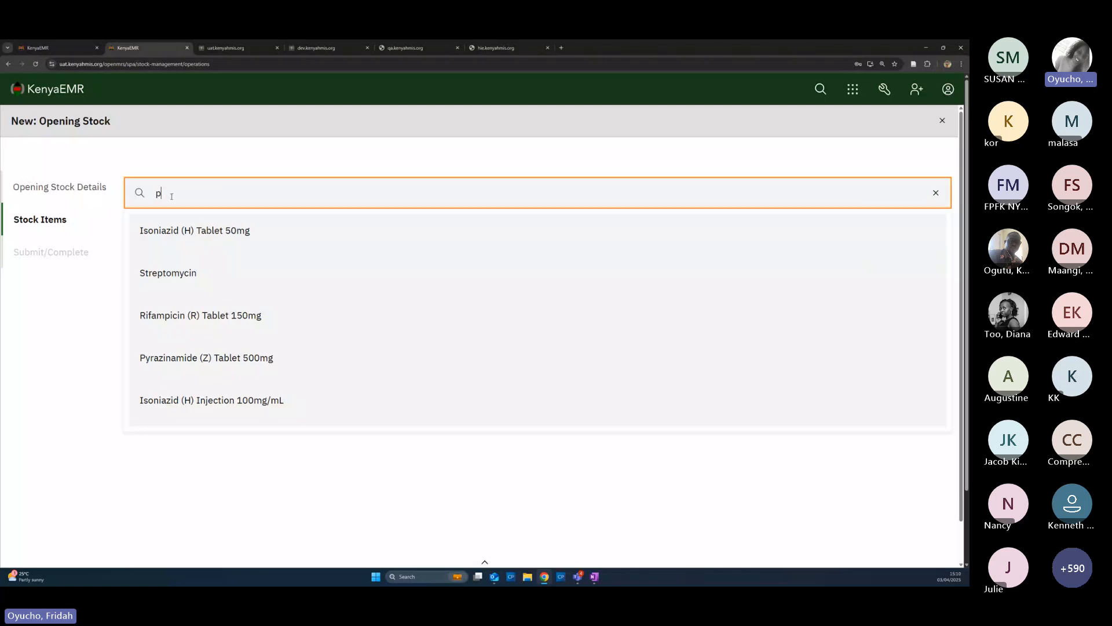
{"action": "type", "text": "aracet"}
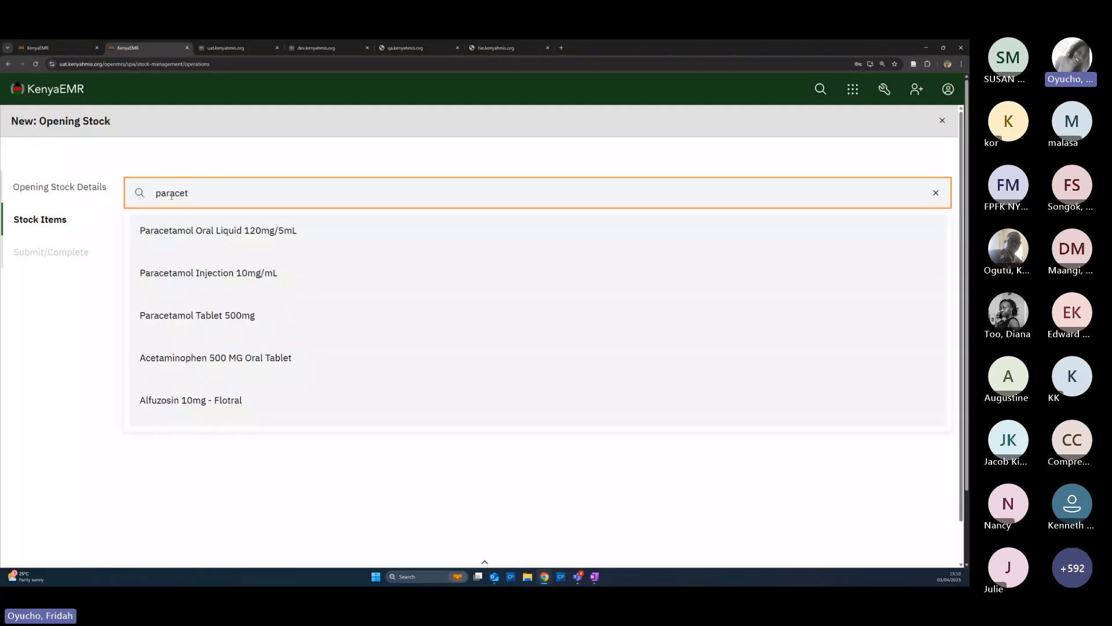
{"action": "left_click", "coordinate": [208, 319]}
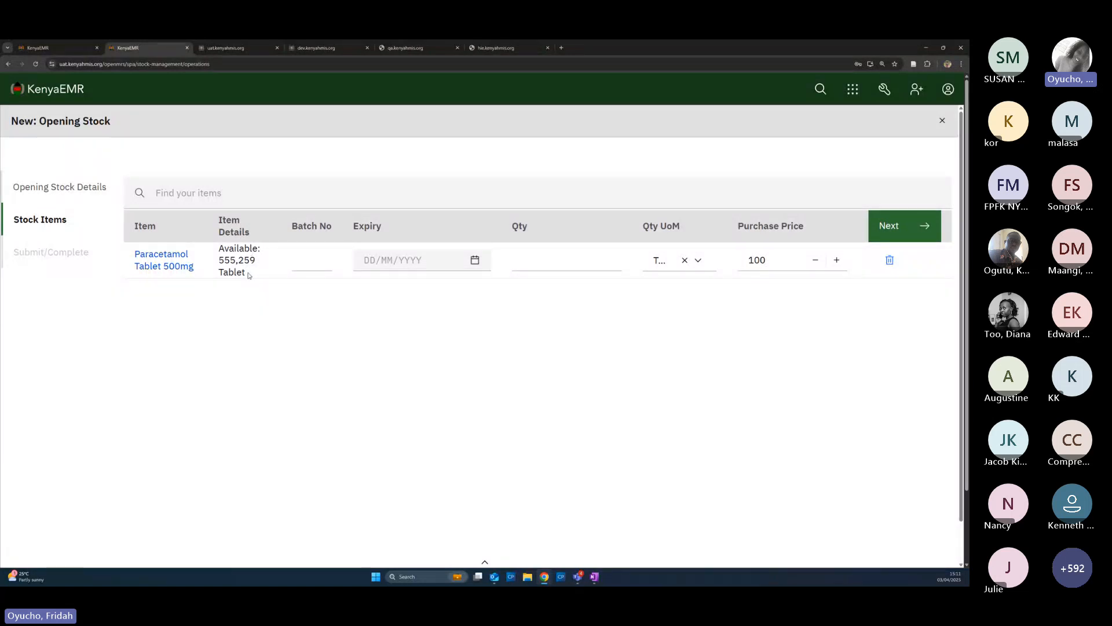
{"action": "left_click", "coordinate": [311, 264]}
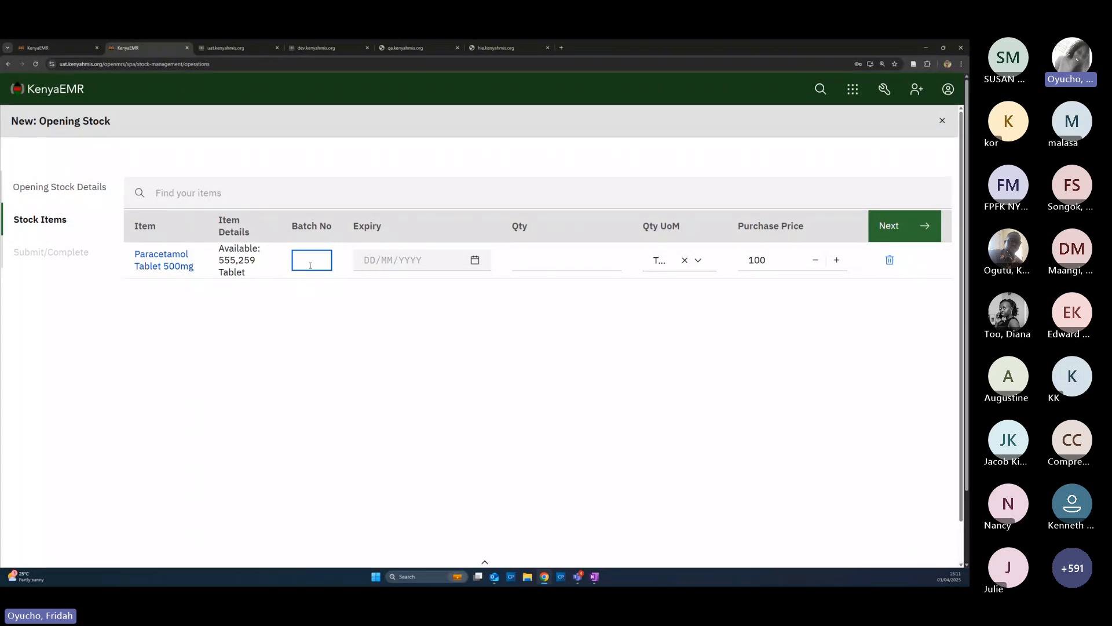
{"action": "type", "text": "12345678"}
{"action": "type", "text": "2"}
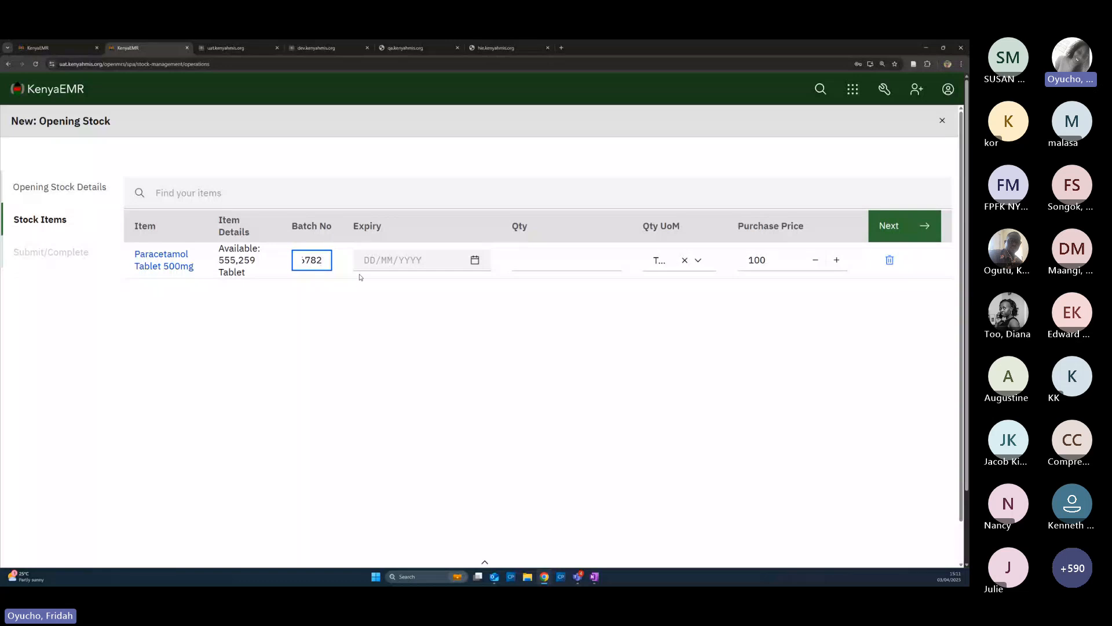
{"action": "left_click", "coordinate": [440, 267]}
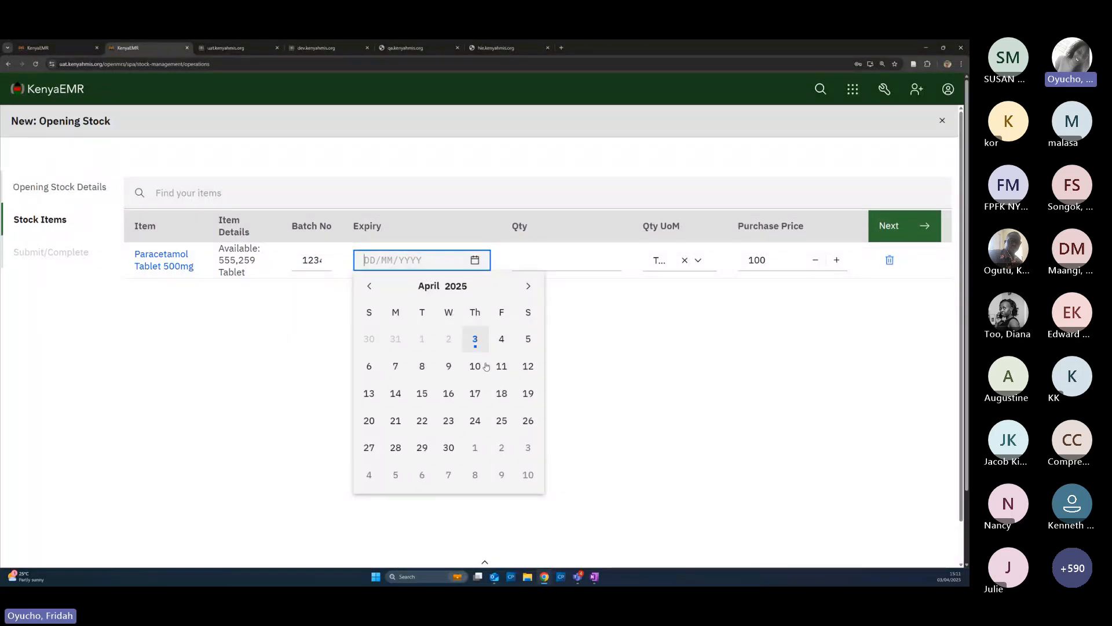
{"action": "left_click", "coordinate": [528, 286]}
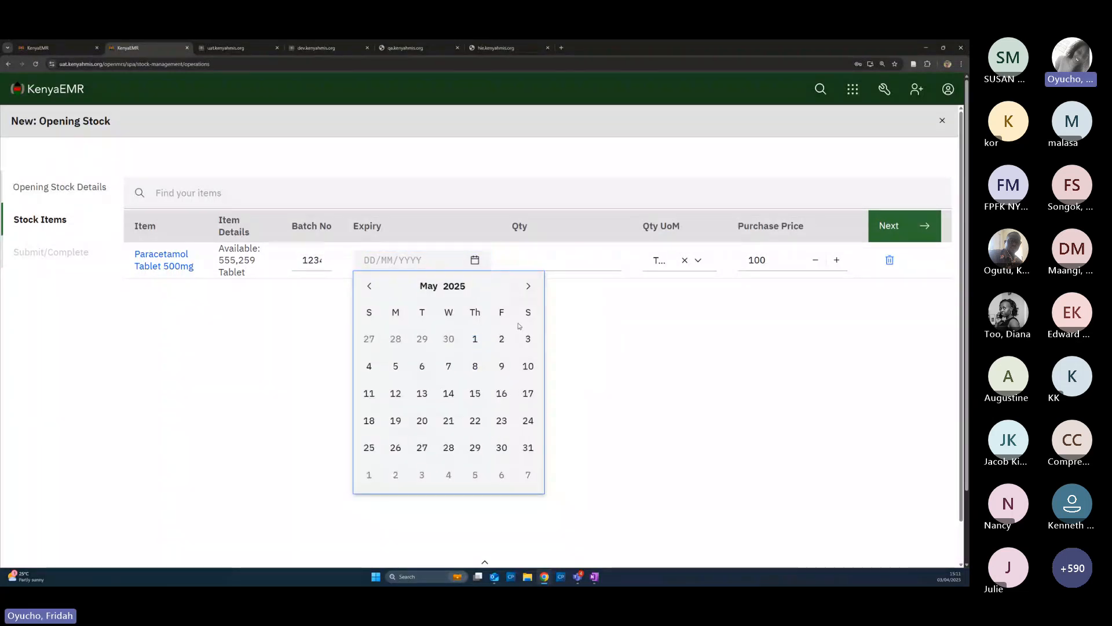
{"action": "left_click", "coordinate": [527, 448]}
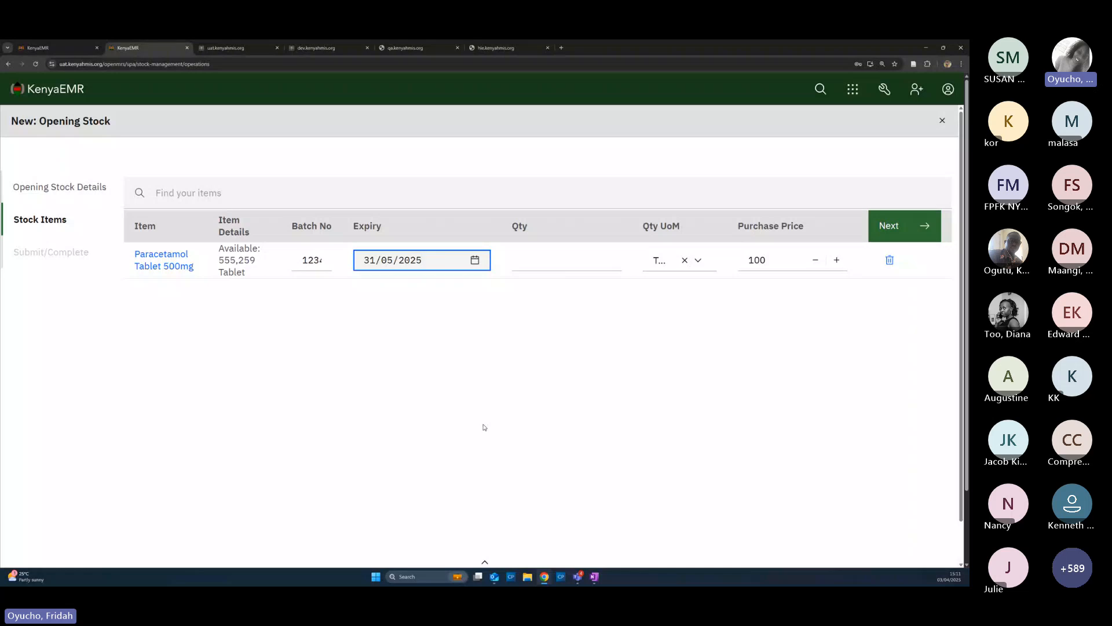
{"action": "left_click", "coordinate": [421, 294]}
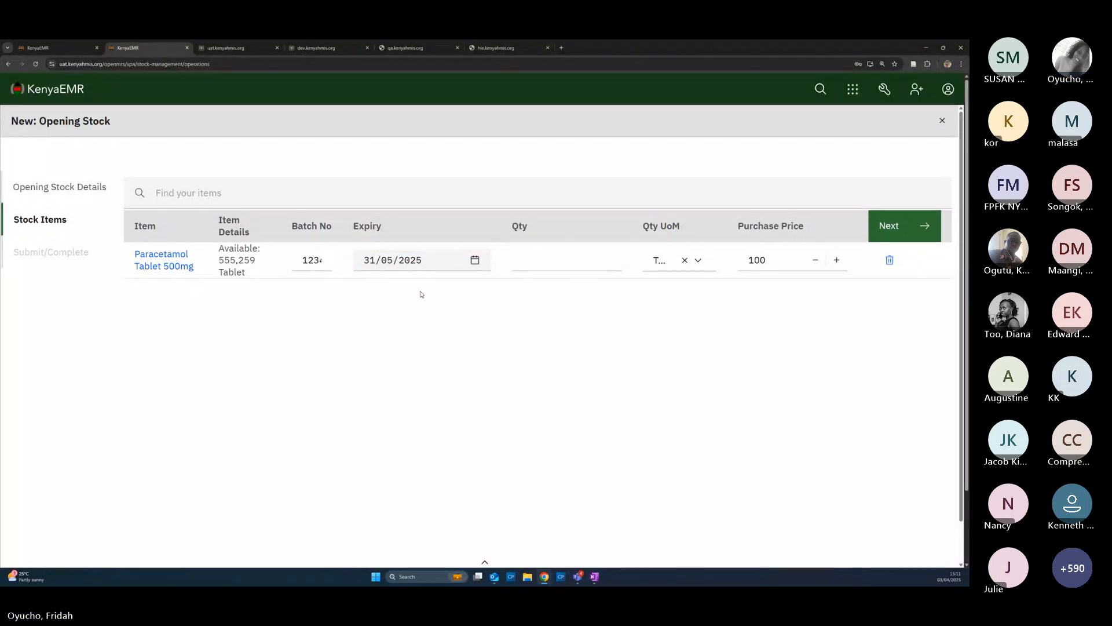
Set the Paracetamol quantity to 10000, keep its unit, and clear the purchase price
{"action": "left_click", "coordinate": [570, 261]}
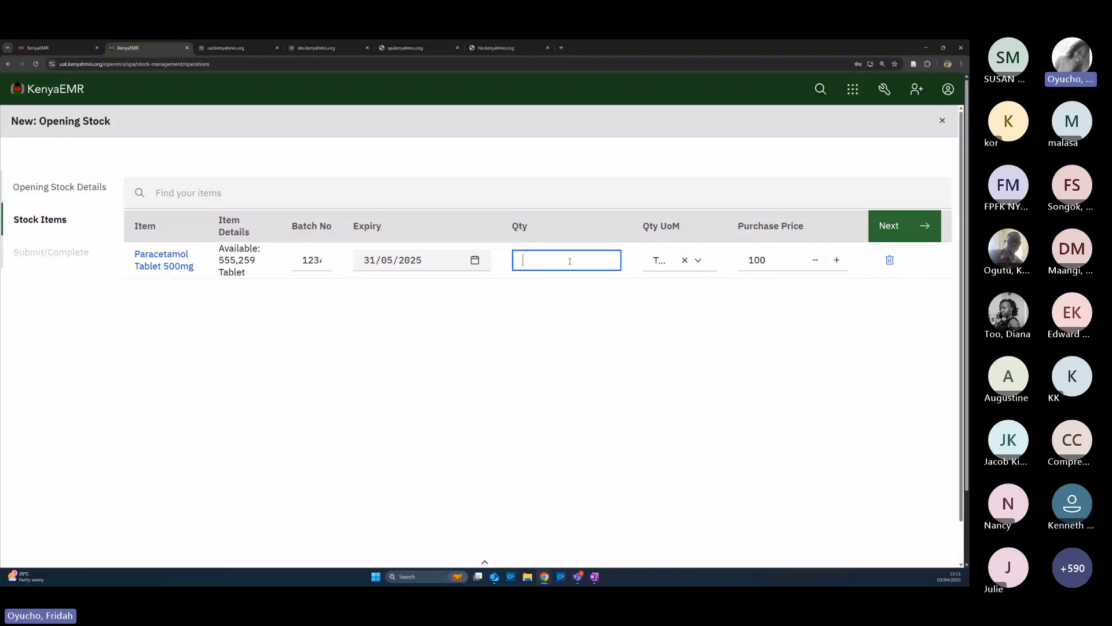
{"action": "type", "text": "10000"}
{"action": "left_click", "coordinate": [697, 261]}
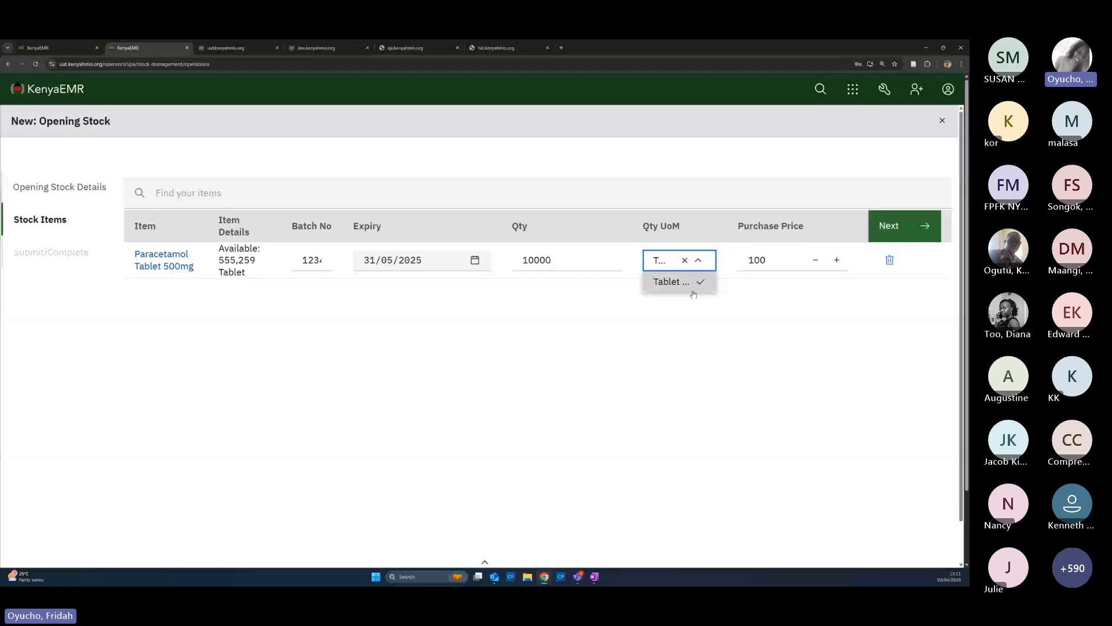
{"action": "left_click", "coordinate": [667, 283]}
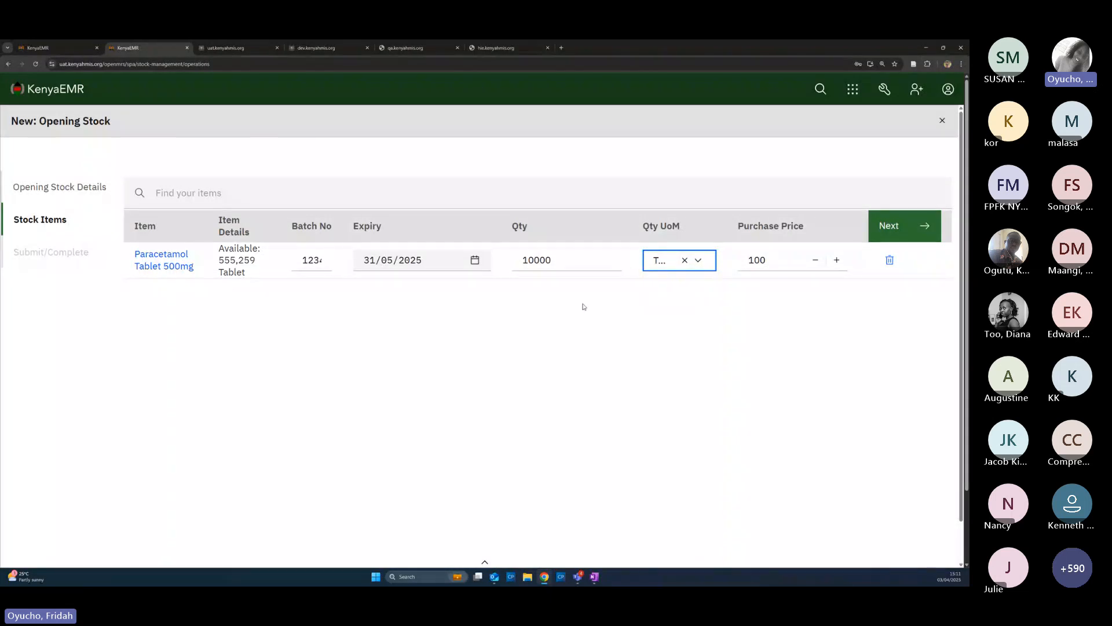
{"action": "left_click", "coordinate": [777, 260]}
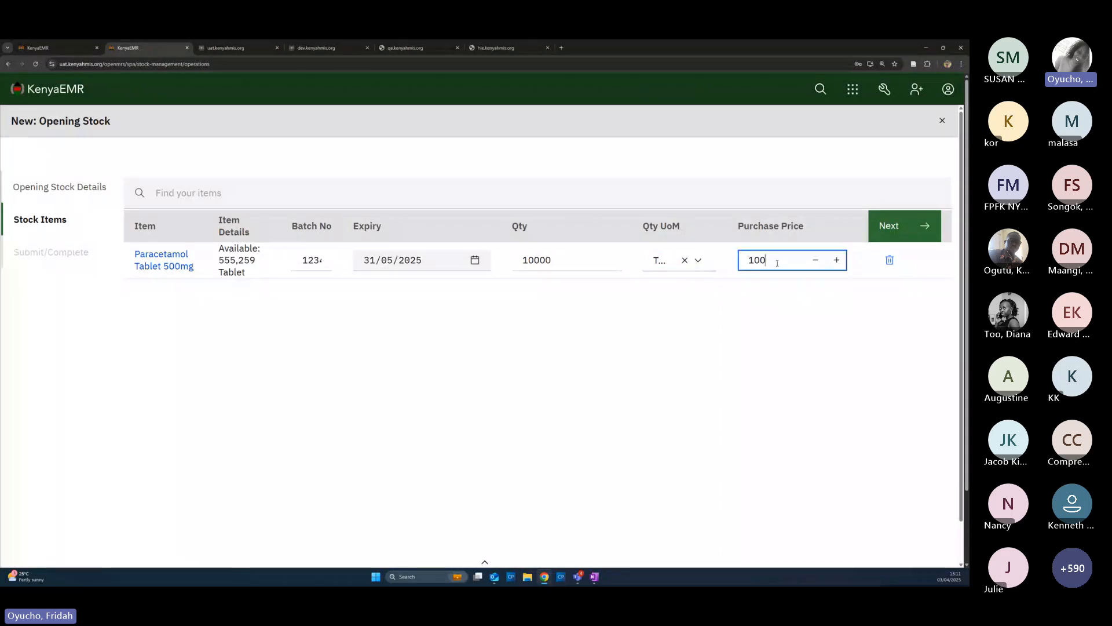
{"action": "key", "text": "BackSpace"}
{"action": "key", "text": "BackSpace"}
{"action": "key", "text": "BackSpace"}
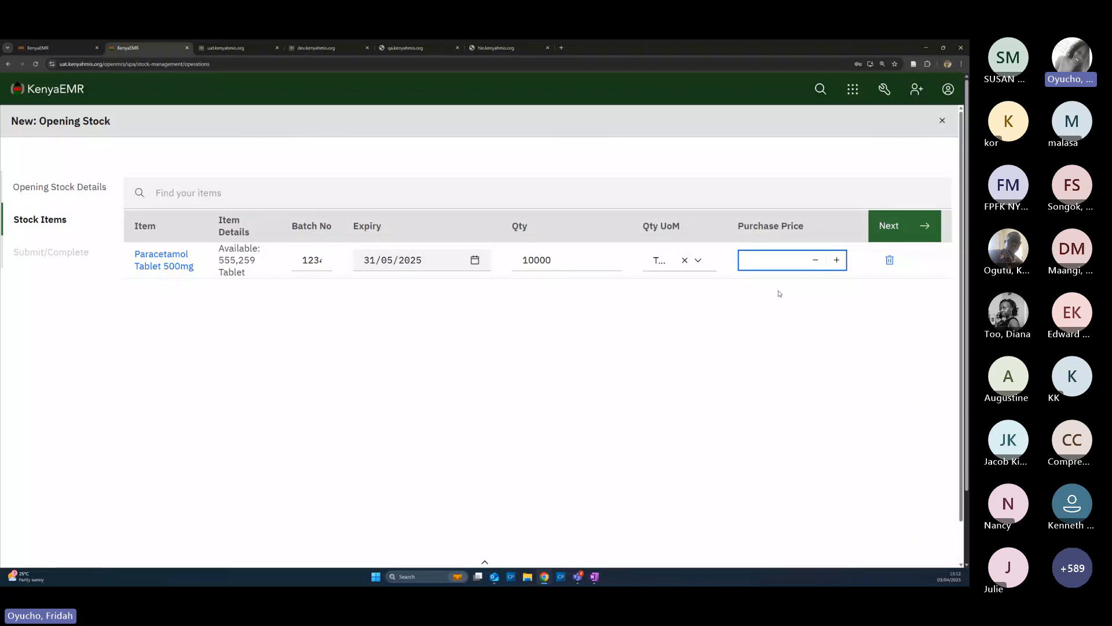
{"action": "left_click", "coordinate": [183, 196]}
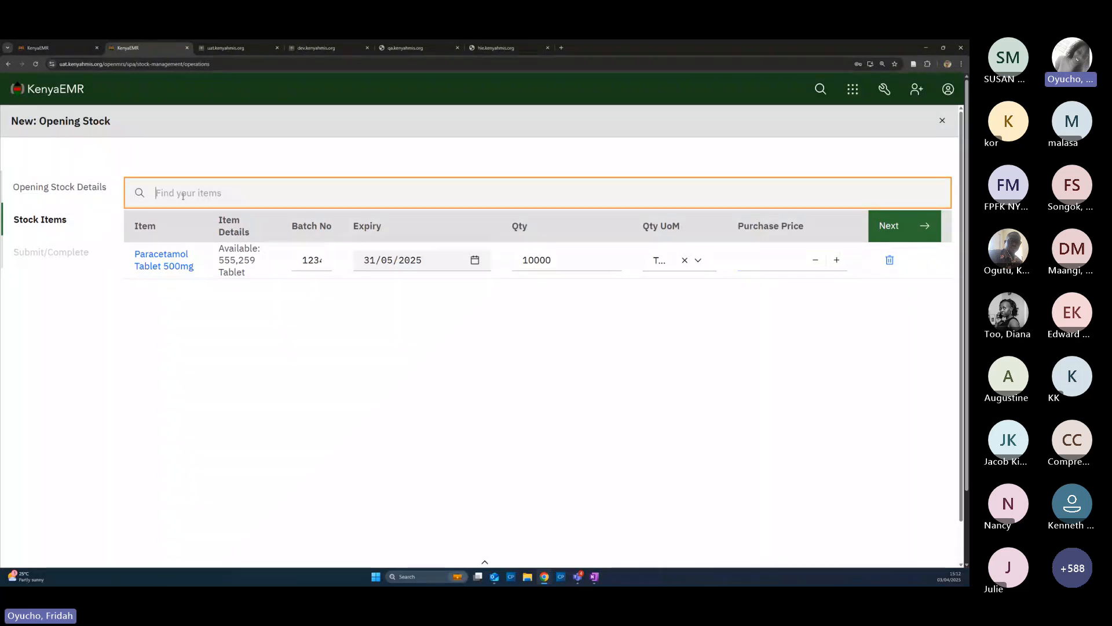
Add Aspirin 100 MG Oral Tablet with batch 123451673 and expiry 30/09/2025
{"action": "type", "text": "aspirin"}
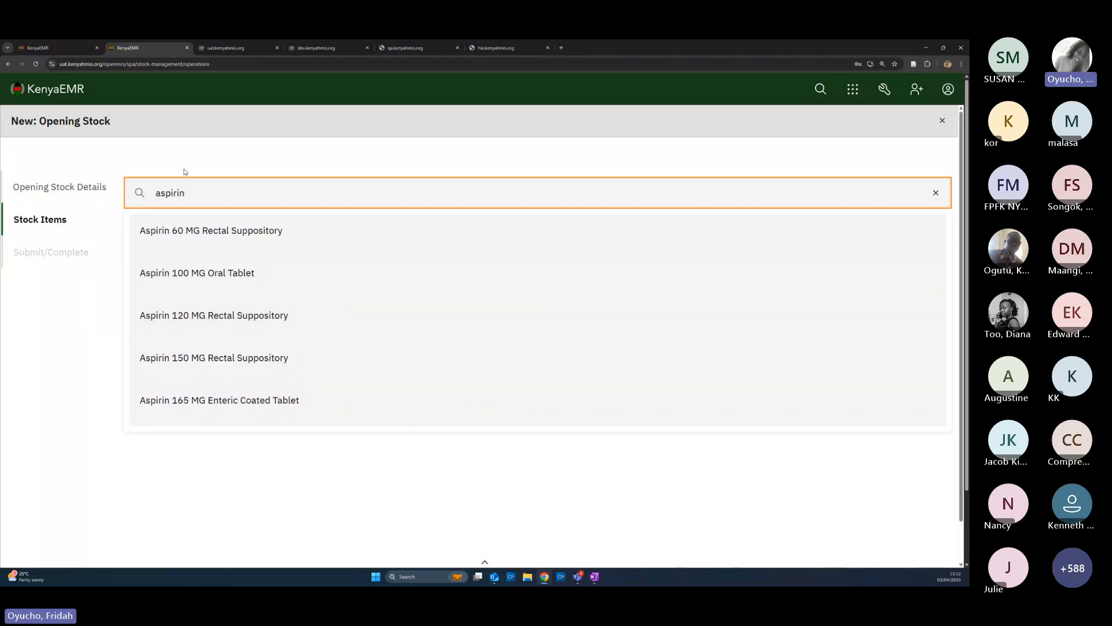
{"action": "left_click", "coordinate": [206, 282]}
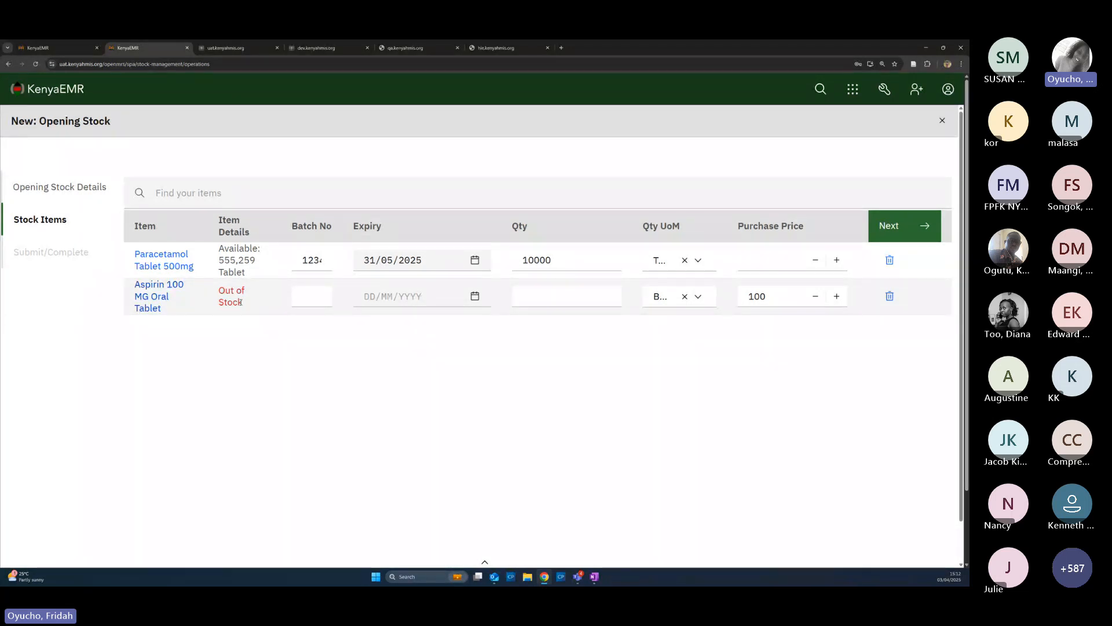
{"action": "left_click", "coordinate": [315, 302]}
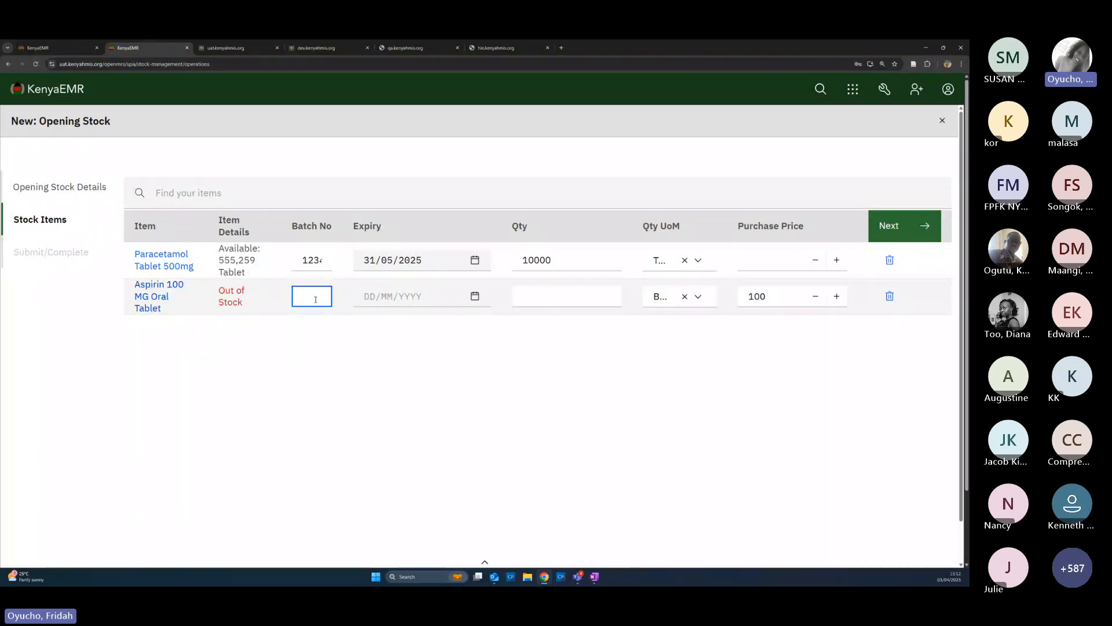
{"action": "type", "text": "123451673"}
{"action": "left_click", "coordinate": [406, 296]}
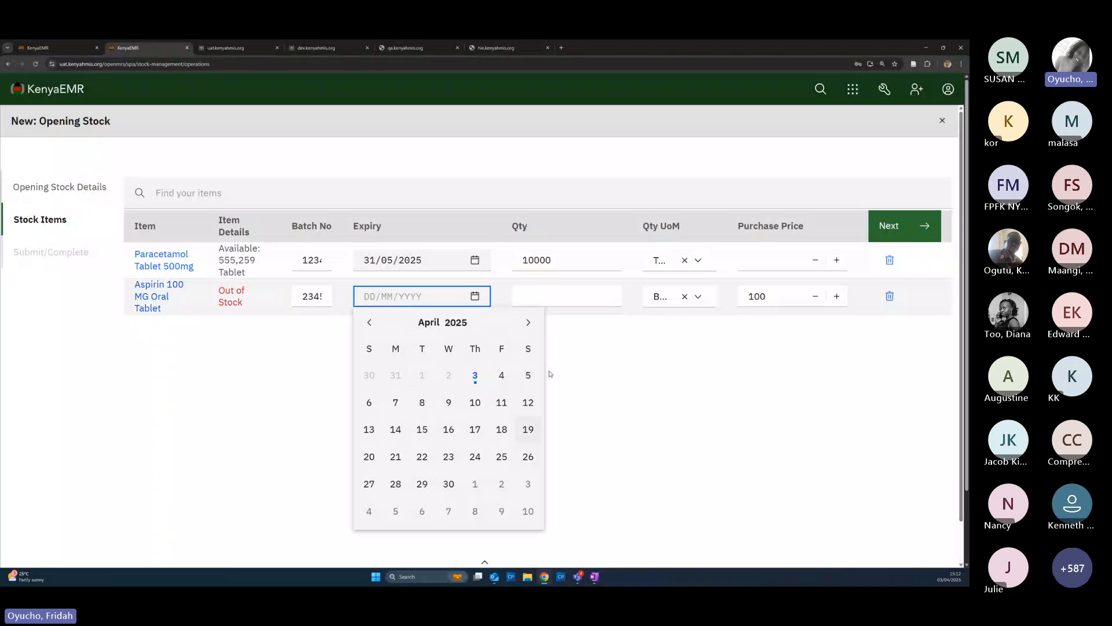
{"action": "left_click", "coordinate": [528, 323]}
{"action": "left_click", "coordinate": [528, 323]}
{"action": "left_click", "coordinate": [529, 322]}
{"action": "left_click", "coordinate": [529, 323]}
{"action": "left_click", "coordinate": [529, 323]}
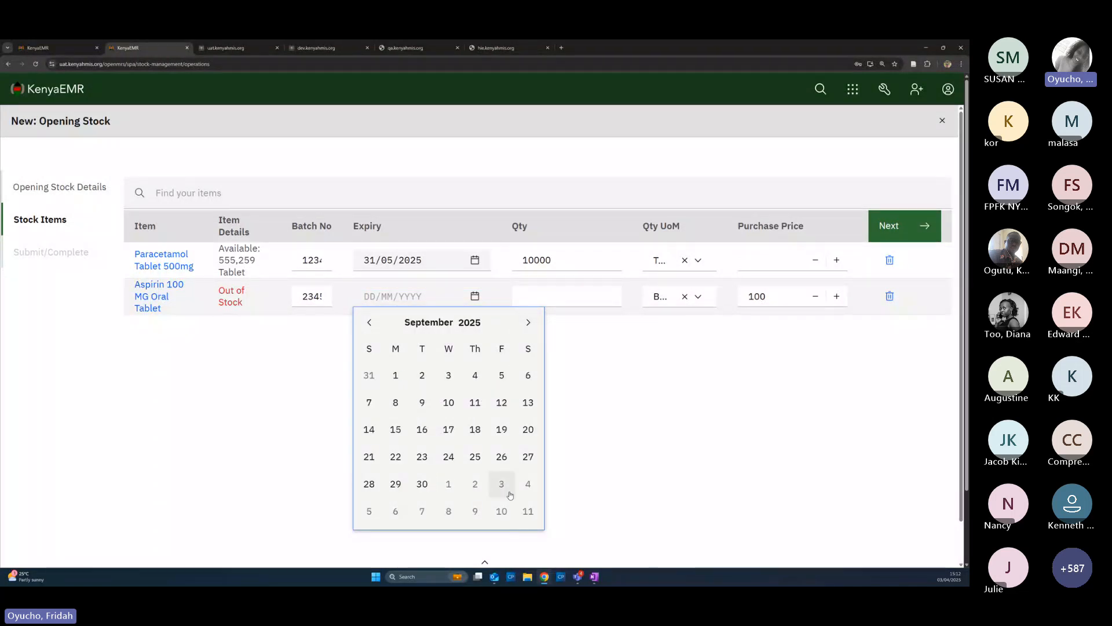
{"action": "left_click", "coordinate": [422, 483]}
Set the Aspirin quantity to 1000 in Box - 10 units and clear its purchase price
{"action": "left_click", "coordinate": [544, 299]}
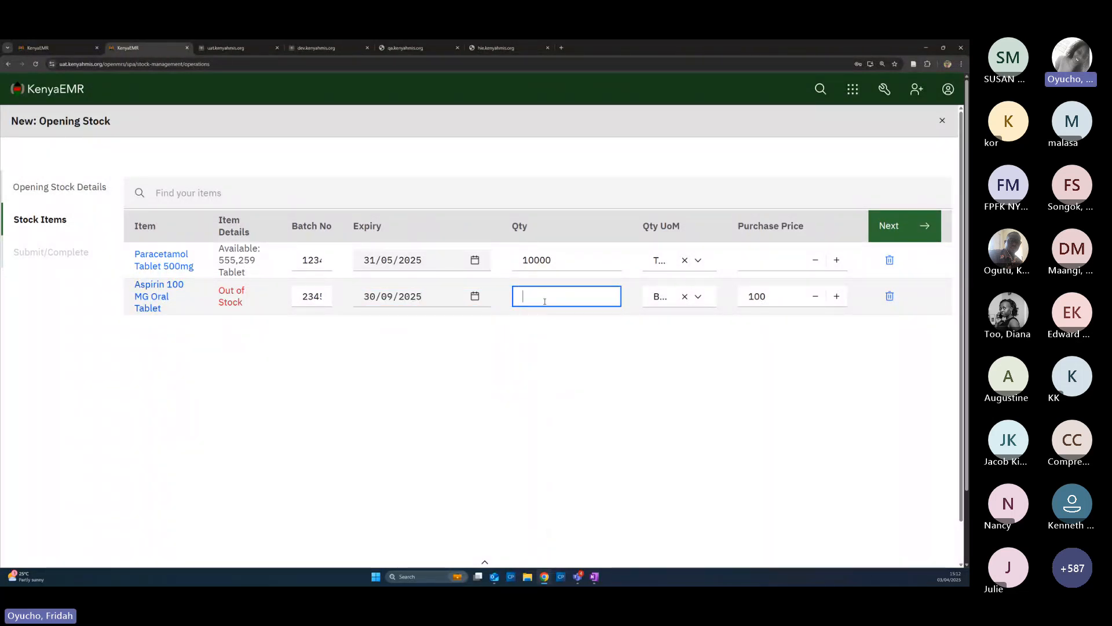
{"action": "type", "text": "1000"}
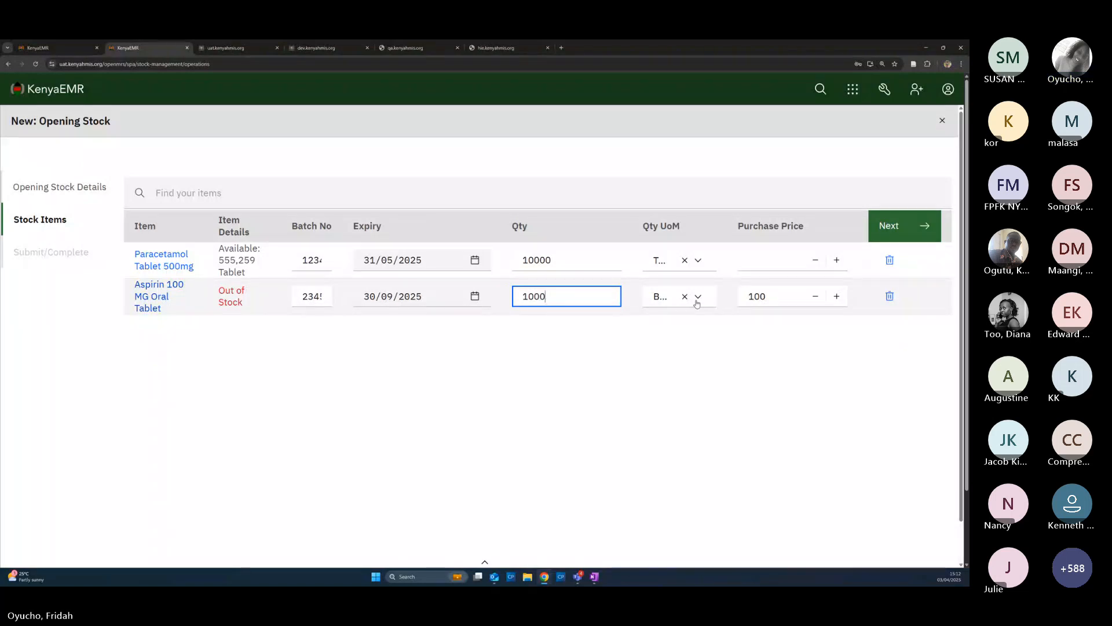
{"action": "left_click", "coordinate": [697, 299]}
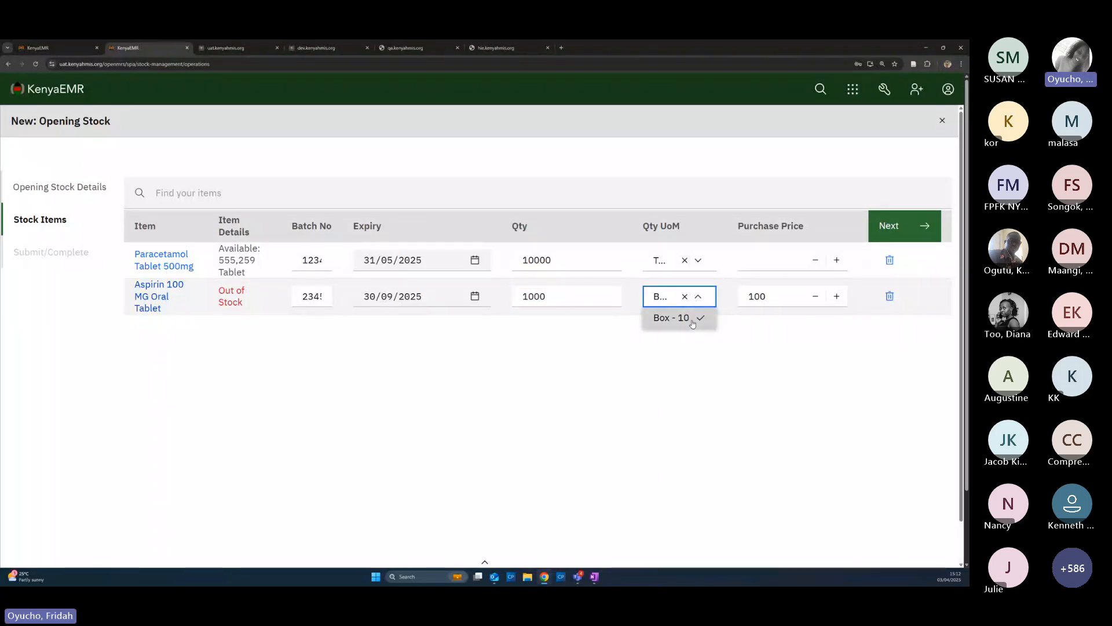
{"action": "left_click", "coordinate": [693, 321]}
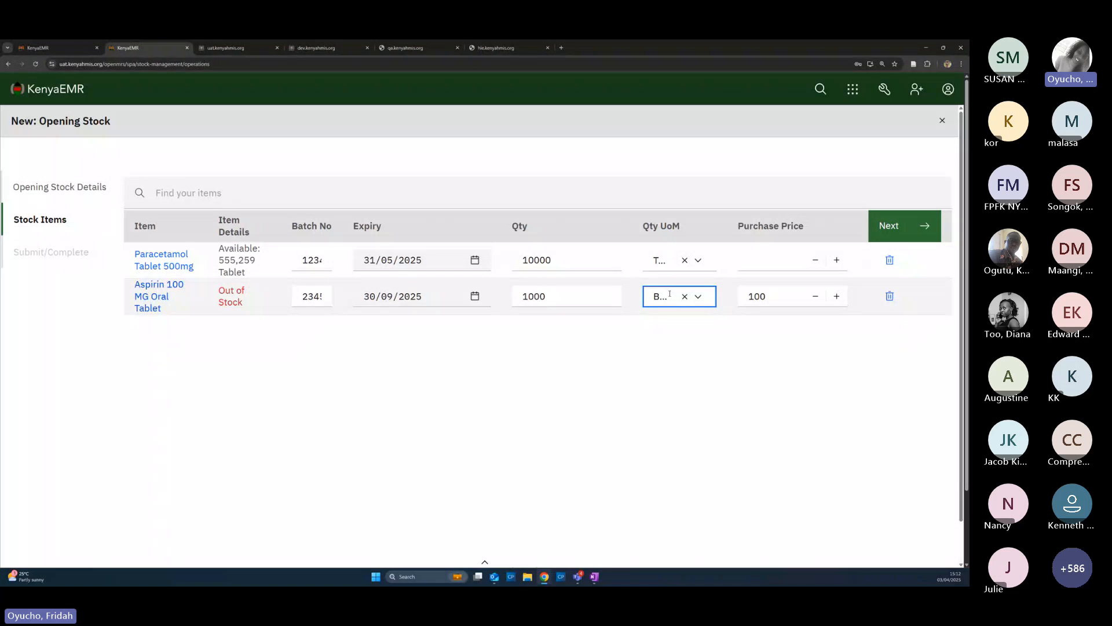
{"action": "left_click", "coordinate": [698, 298]}
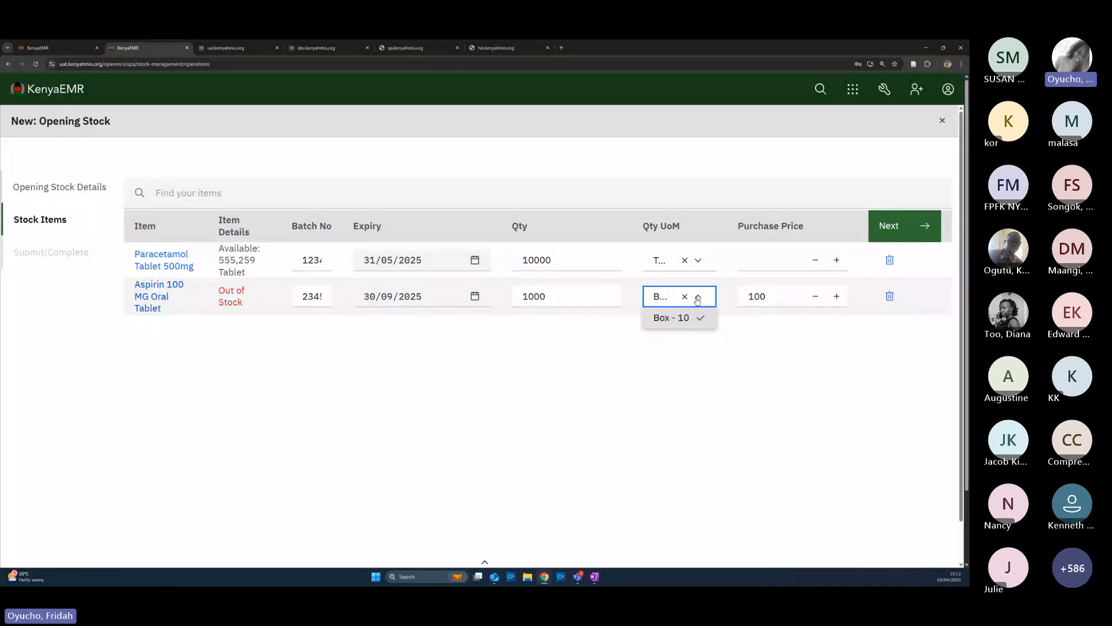
{"action": "left_click", "coordinate": [771, 300]}
{"action": "key", "text": "BackSpace"}
{"action": "key", "text": "BackSpace"}
{"action": "key", "text": "BackSpace"}
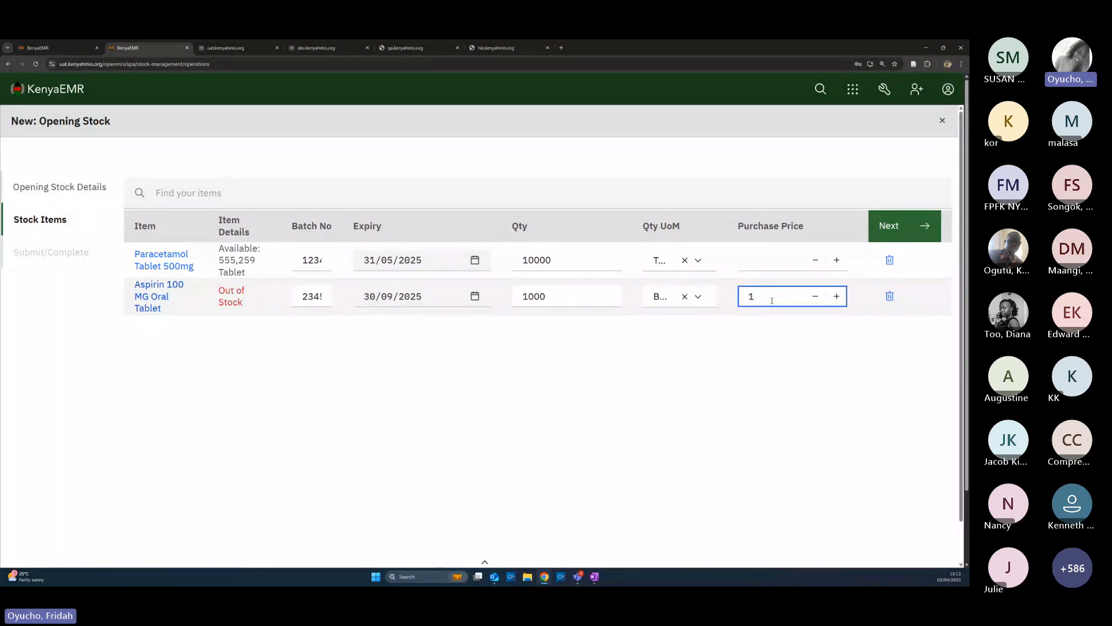
Add Ibuprofen Tablet 200mg to the opening stock with batch number 9273885
{"action": "left_click", "coordinate": [189, 191]}
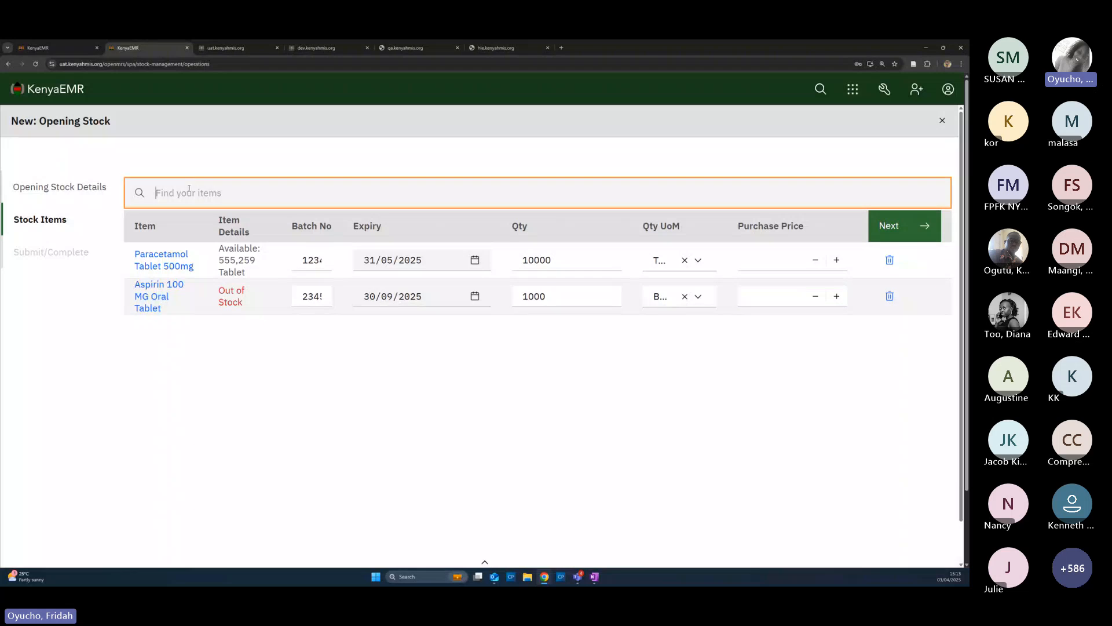
{"action": "type", "text": "ib"}
{"action": "left_click", "coordinate": [229, 230]}
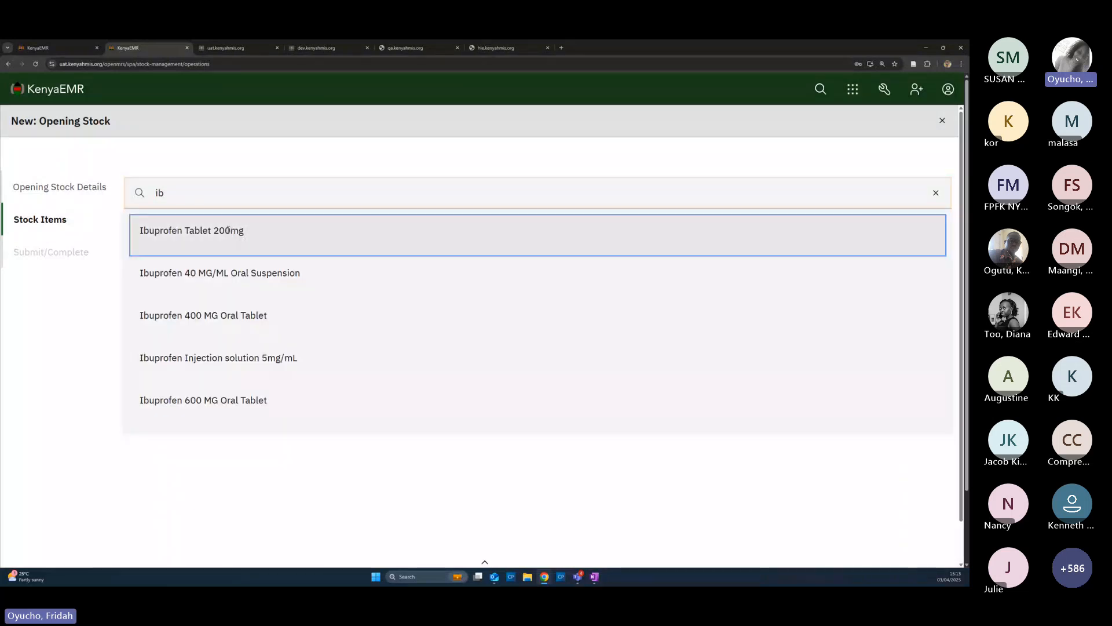
{"action": "left_click", "coordinate": [313, 334]}
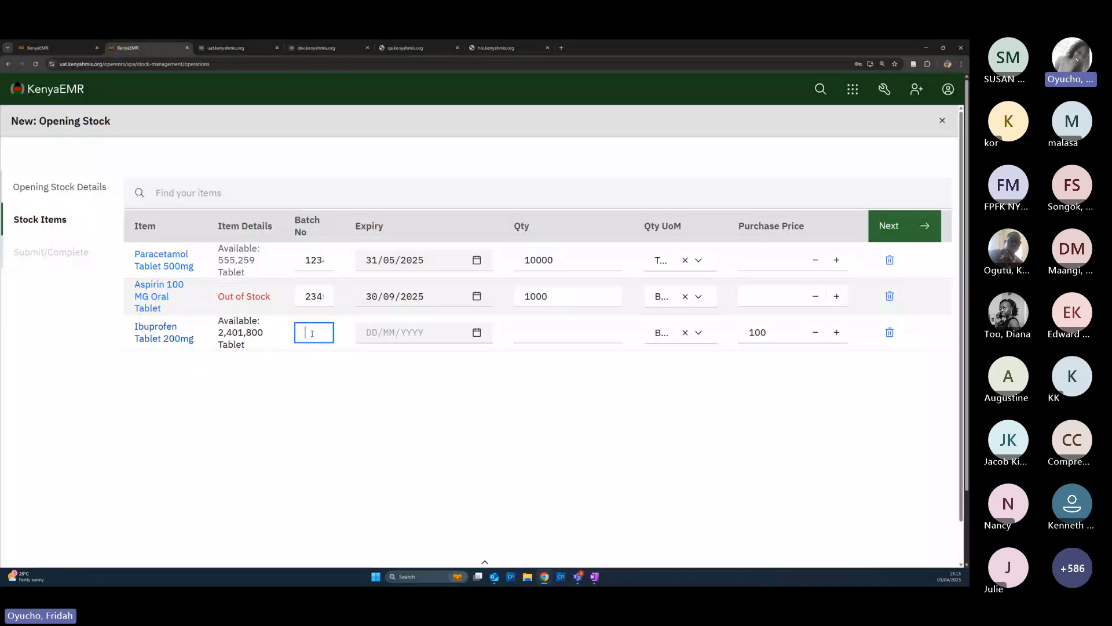
{"action": "type", "text": "9273885"}
Set the Ibuprofen expiry date to 31/05/2026
{"action": "left_click", "coordinate": [458, 335]}
{"action": "left_click", "coordinate": [530, 358]}
{"action": "double_click", "coordinate": [467, 360]}
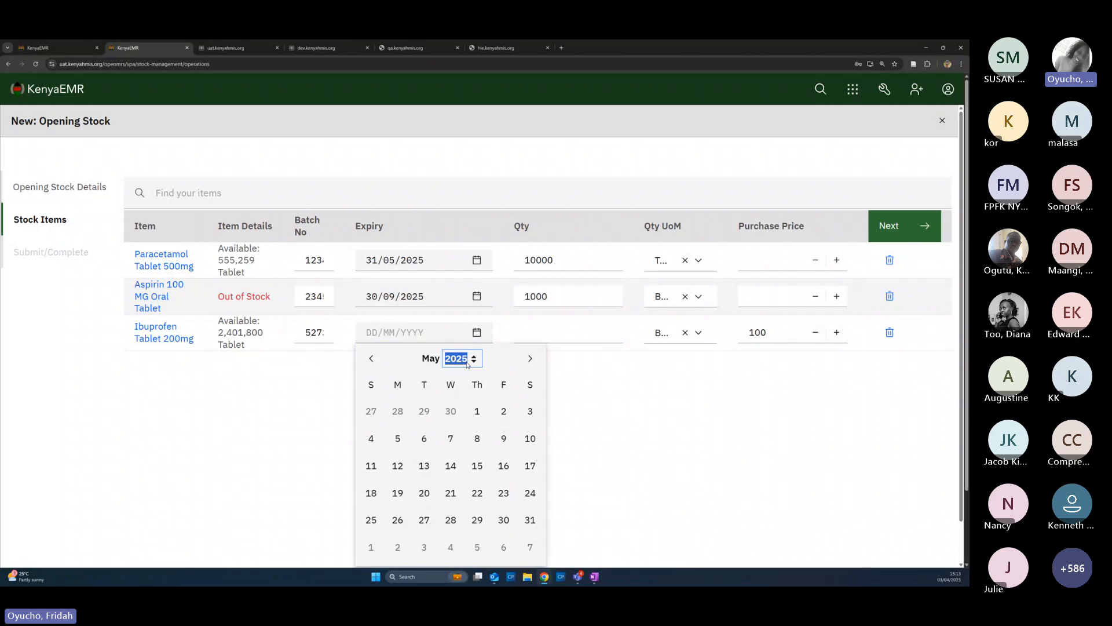
{"action": "type", "text": "1"}
{"action": "key", "text": "BackSpace"}
{"action": "type", "text": "2026"}
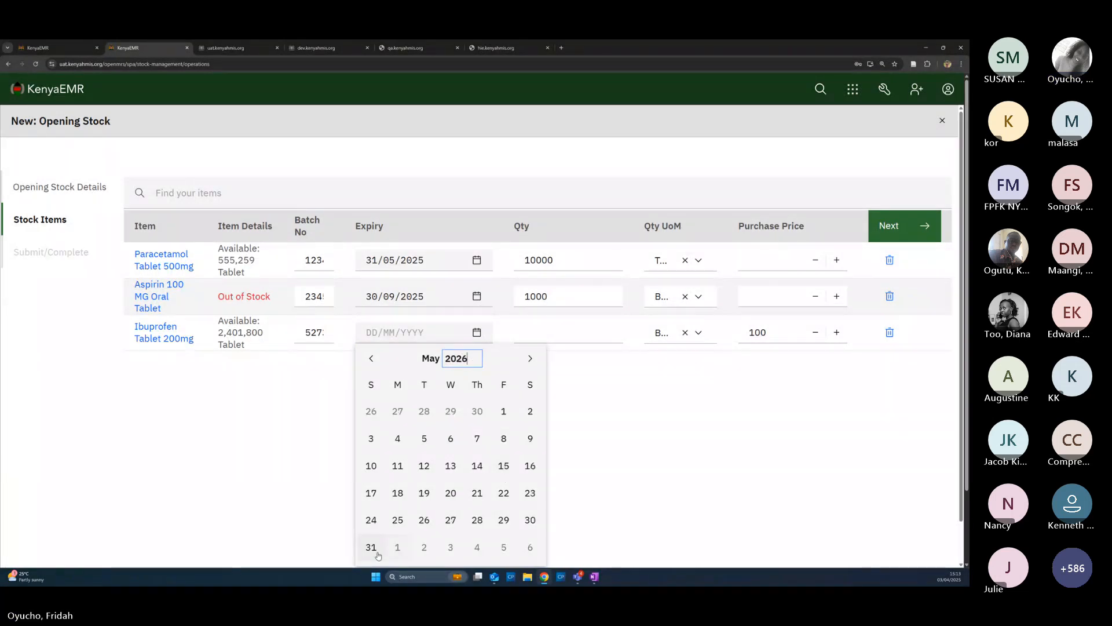
{"action": "left_click", "coordinate": [372, 547]}
{"action": "left_click", "coordinate": [371, 547]}
Set the Ibuprofen quantity to 2500 in Tablet units and clear its purchase price
{"action": "left_click", "coordinate": [549, 336]}
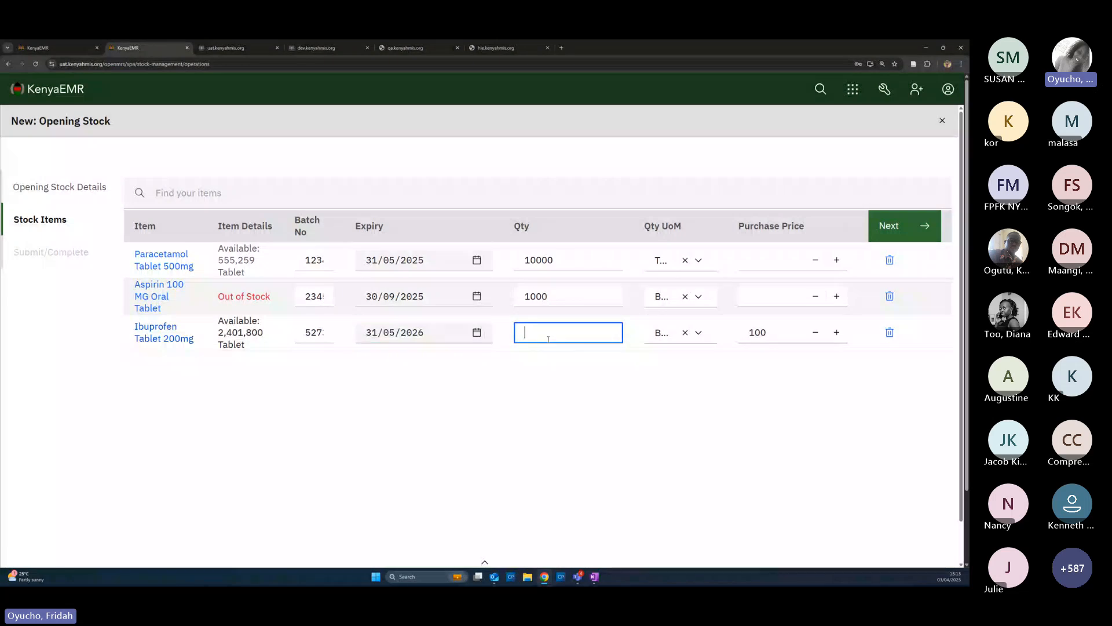
{"action": "type", "text": "2"}
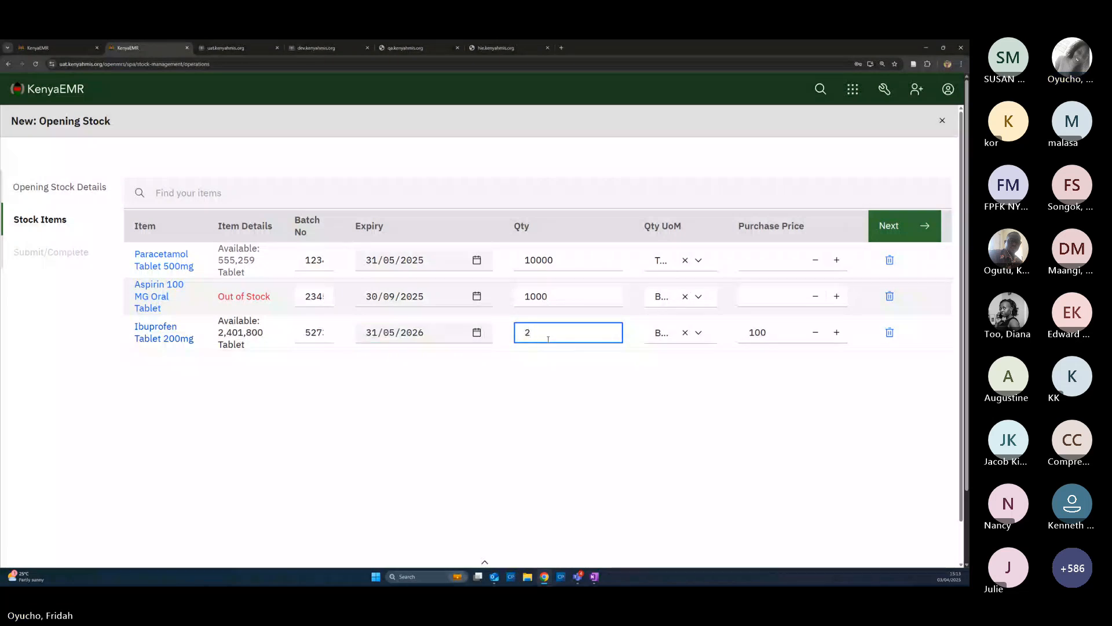
{"action": "type", "text": "500"}
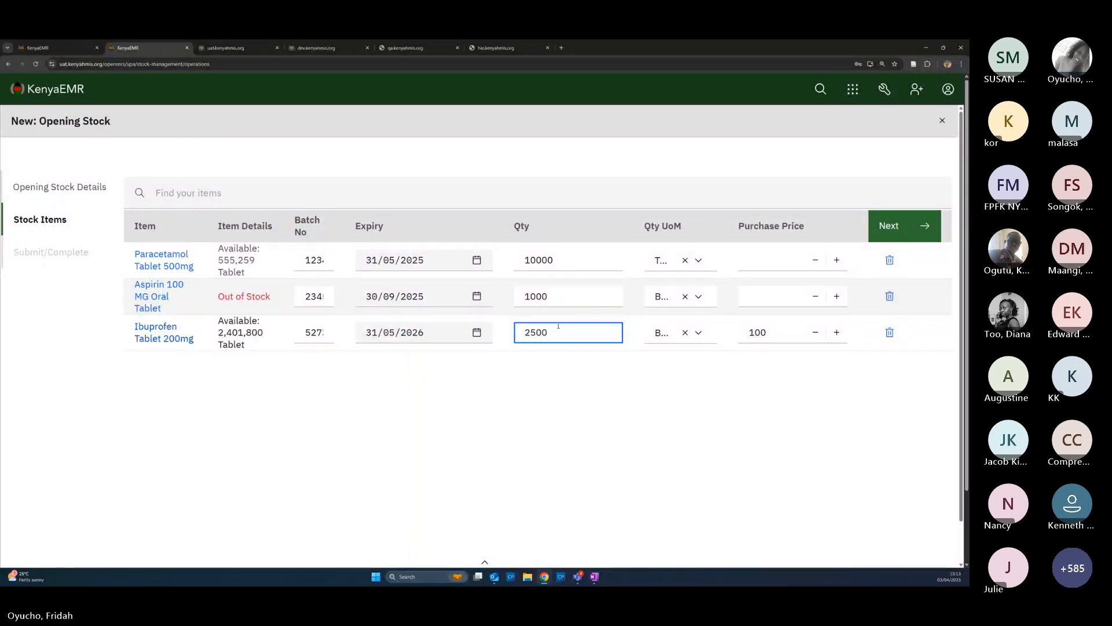
{"action": "left_click", "coordinate": [698, 332]}
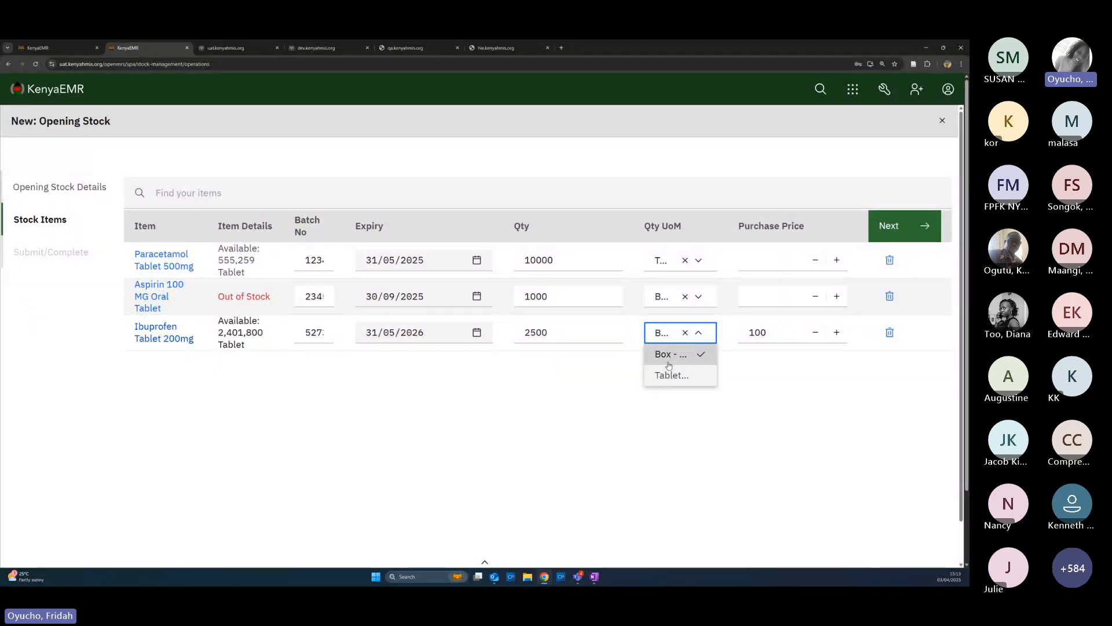
{"action": "left_click", "coordinate": [669, 382]}
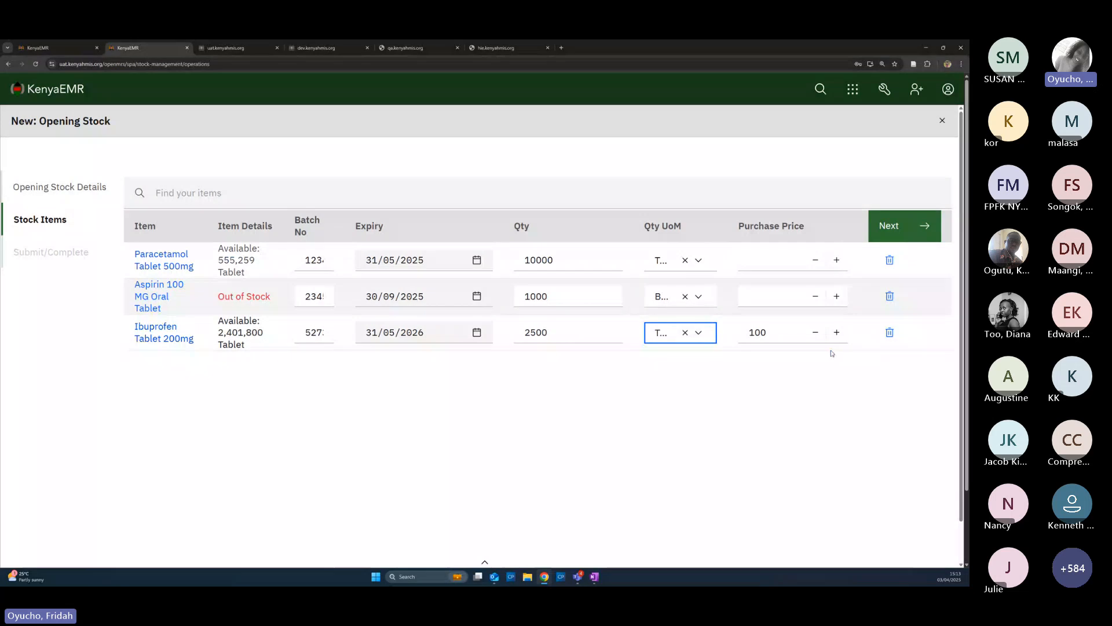
{"action": "left_click", "coordinate": [771, 333]}
{"action": "key", "text": "BackSpace"}
{"action": "key", "text": "BackSpace"}
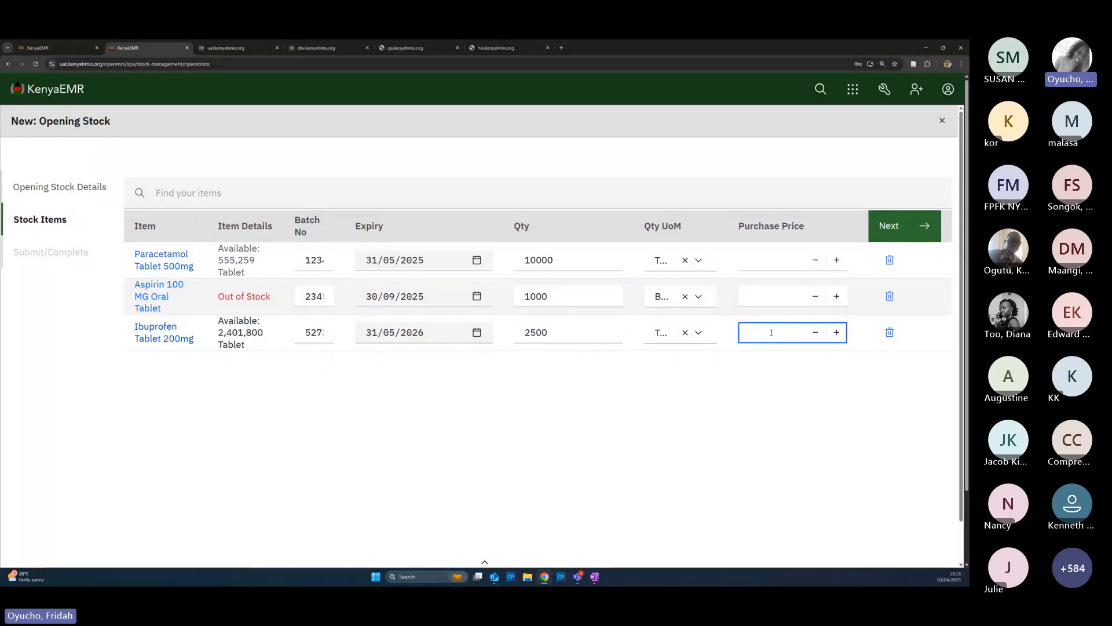
{"action": "left_click", "coordinate": [286, 441]}
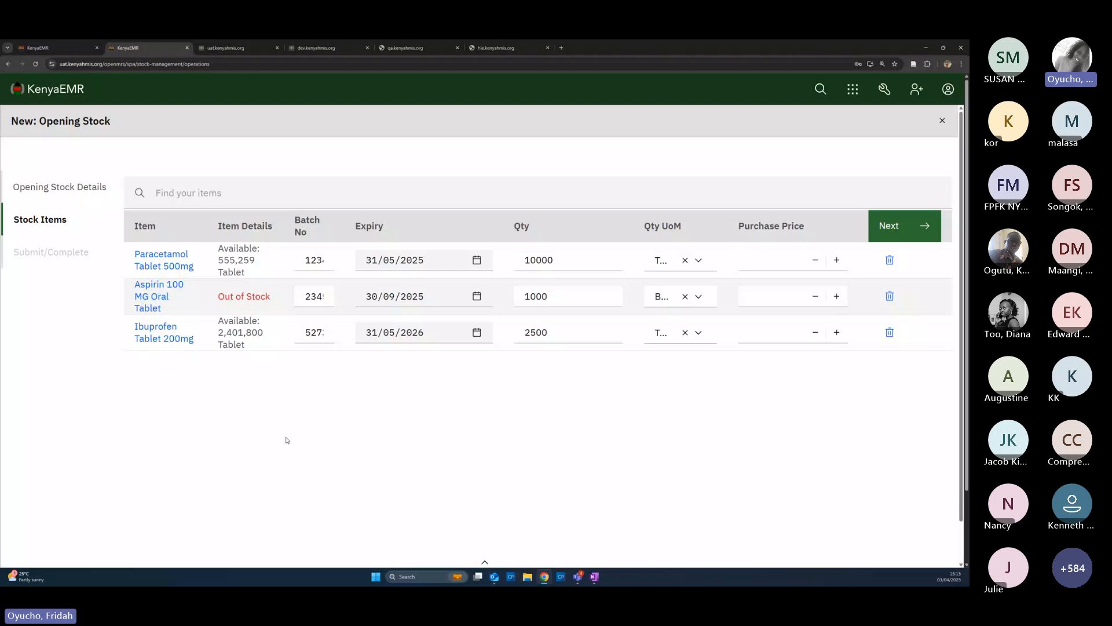
{"action": "left_click", "coordinate": [904, 236]}
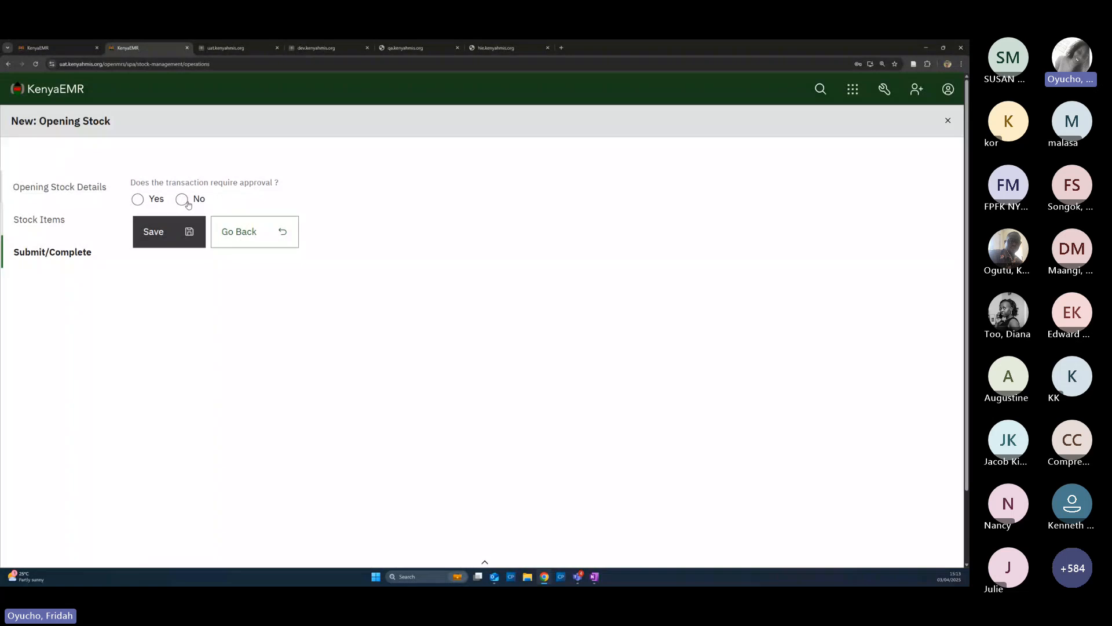
{"action": "left_click", "coordinate": [137, 198]}
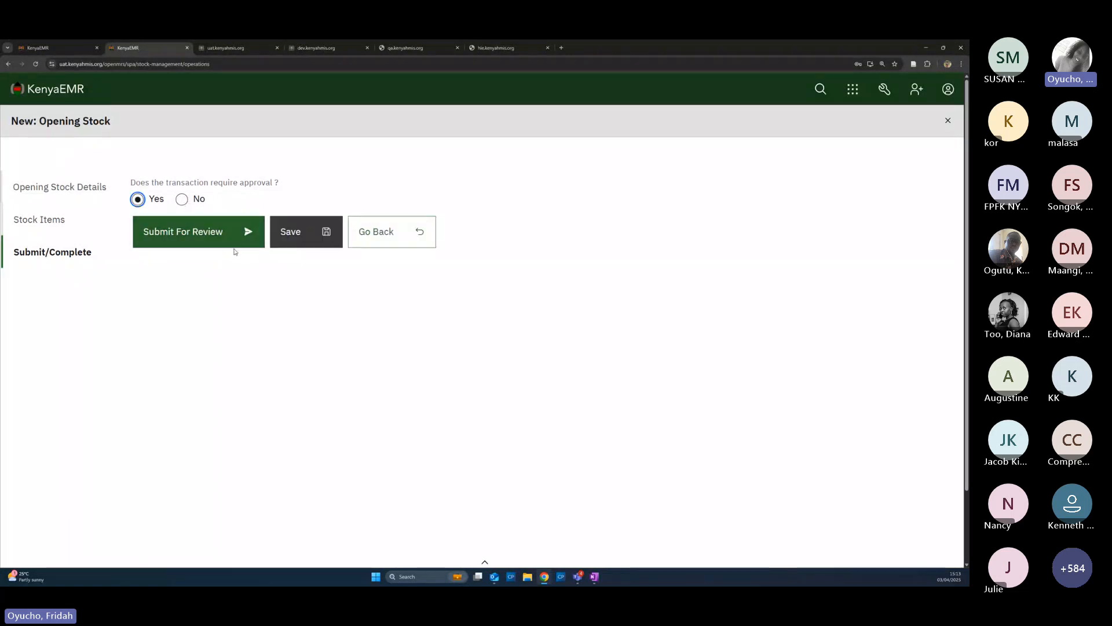
{"action": "left_click", "coordinate": [183, 204]}
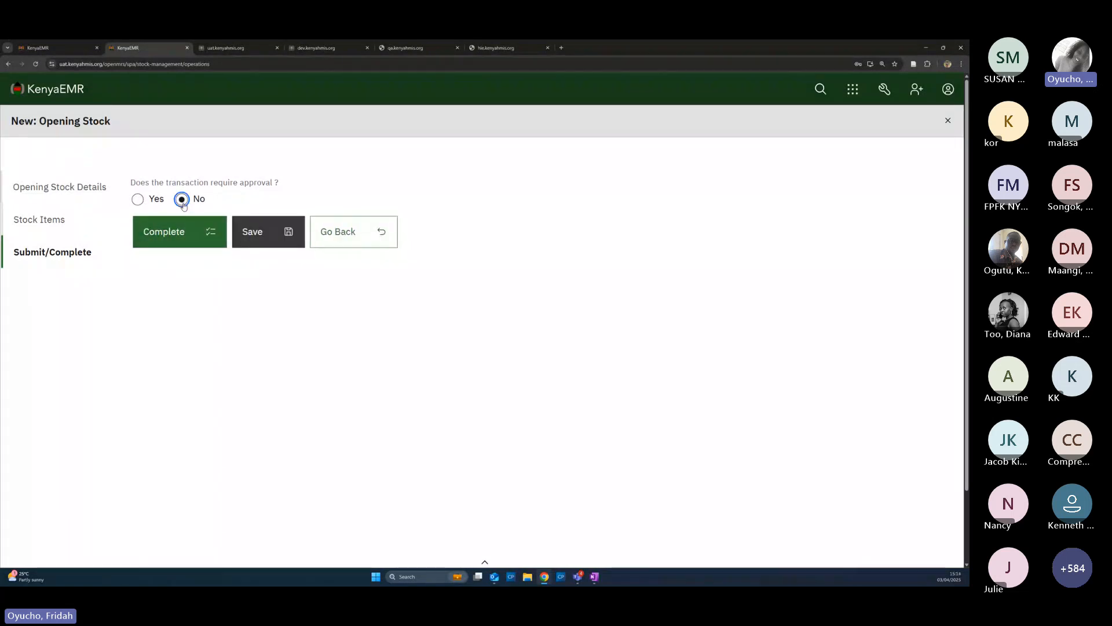
{"action": "left_click", "coordinate": [175, 239]}
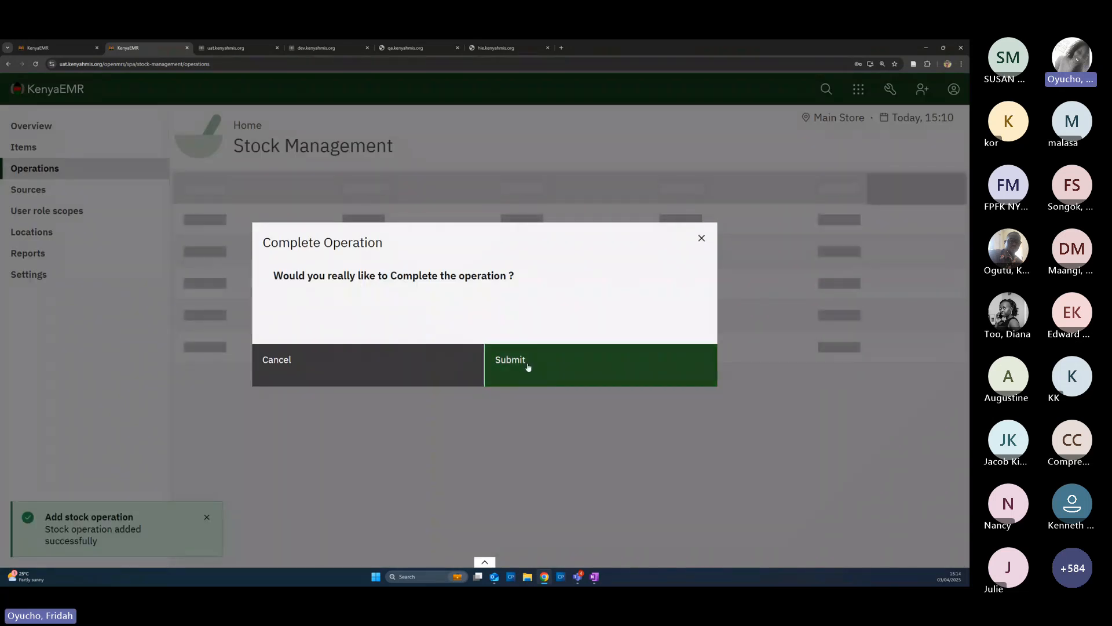
{"action": "left_click", "coordinate": [525, 368]}
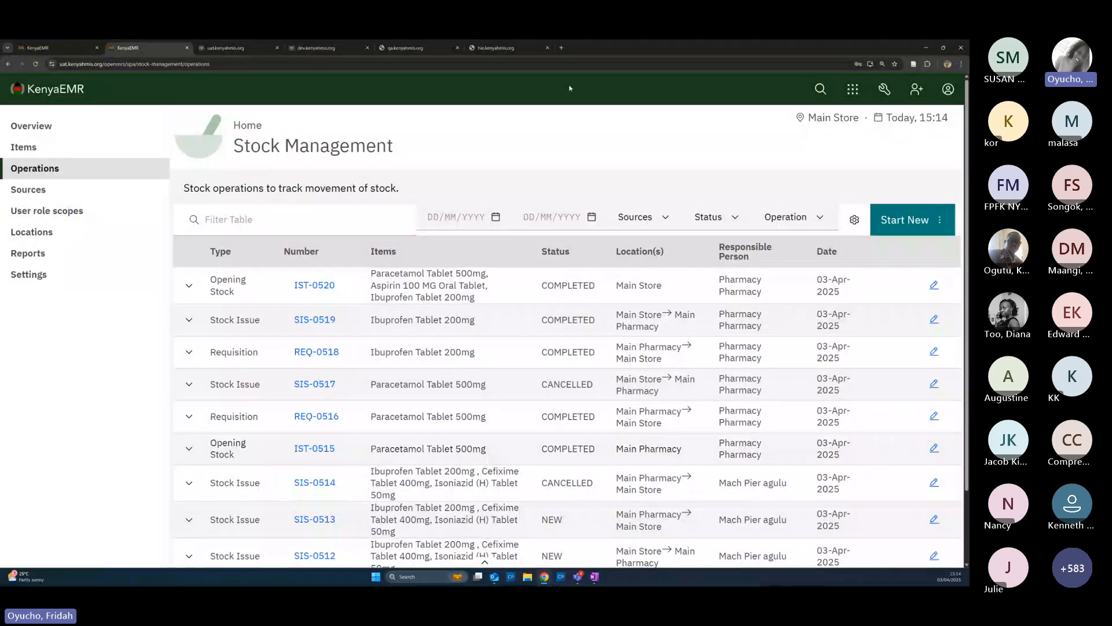
Change the working location from Main Store to Main Pharmacy and verify it in the profile panel
{"action": "left_click", "coordinate": [948, 89]}
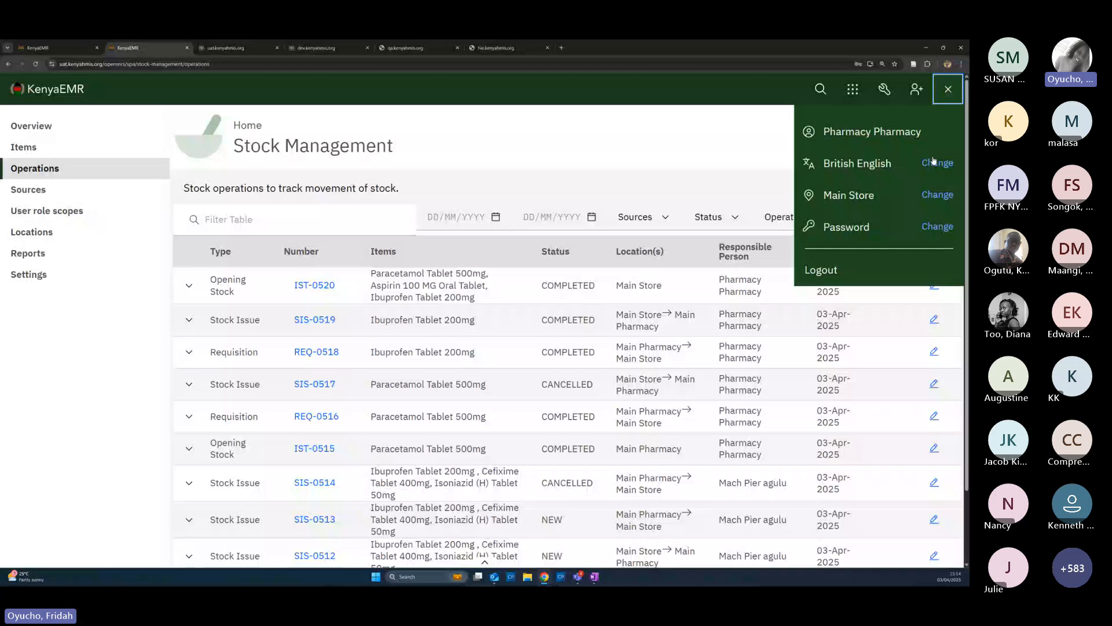
{"action": "left_click", "coordinate": [938, 195]}
{"action": "left_click", "coordinate": [388, 276]}
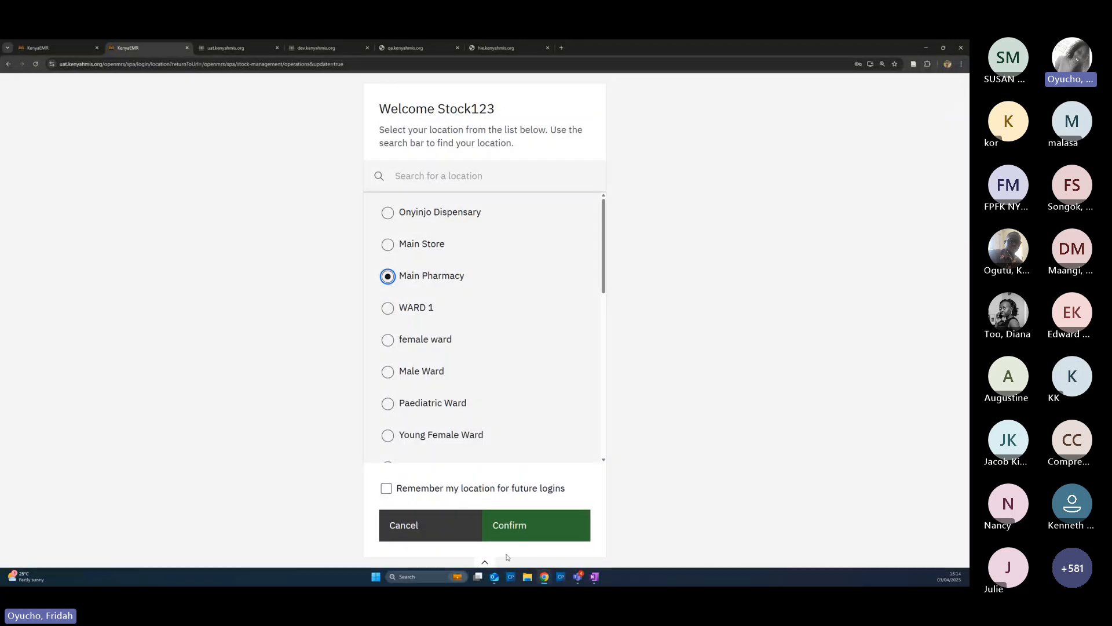
{"action": "left_click", "coordinate": [507, 526]}
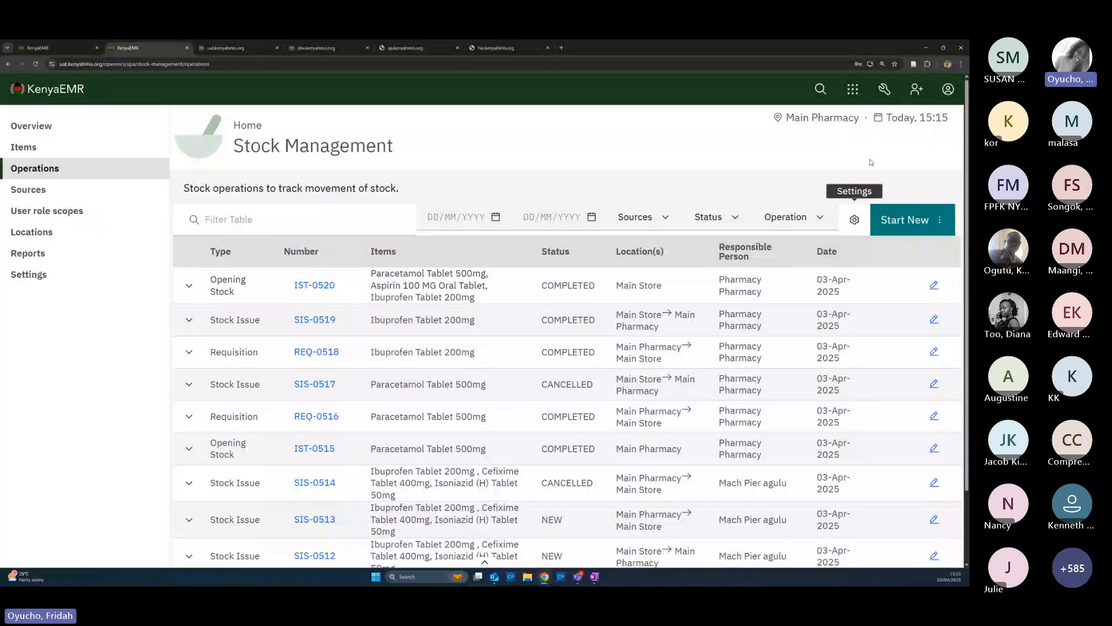
{"action": "left_click", "coordinate": [951, 91]}
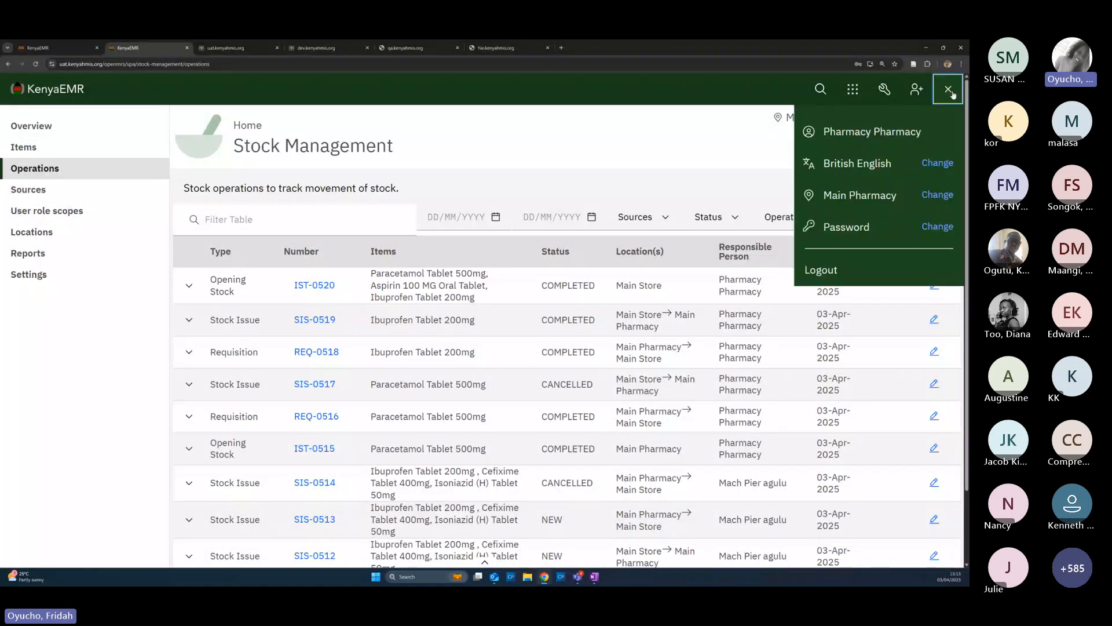
{"action": "left_click", "coordinate": [725, 180]}
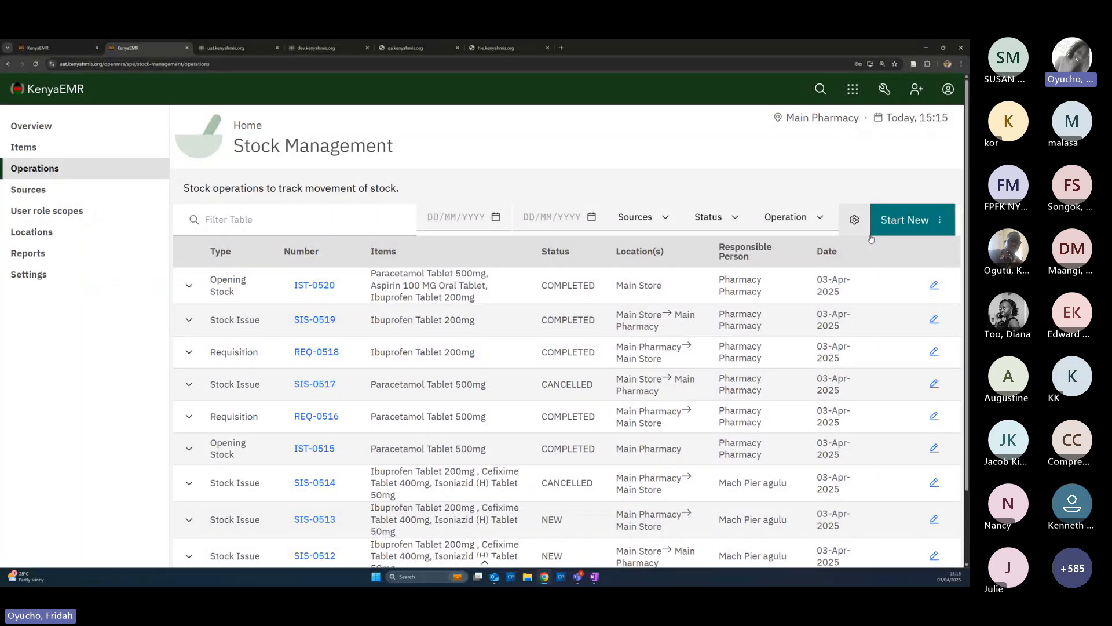
Create a Requisition from Main Pharmacy with the pharmacy account responsible, then proceed to Stock Items
{"action": "left_click", "coordinate": [923, 223]}
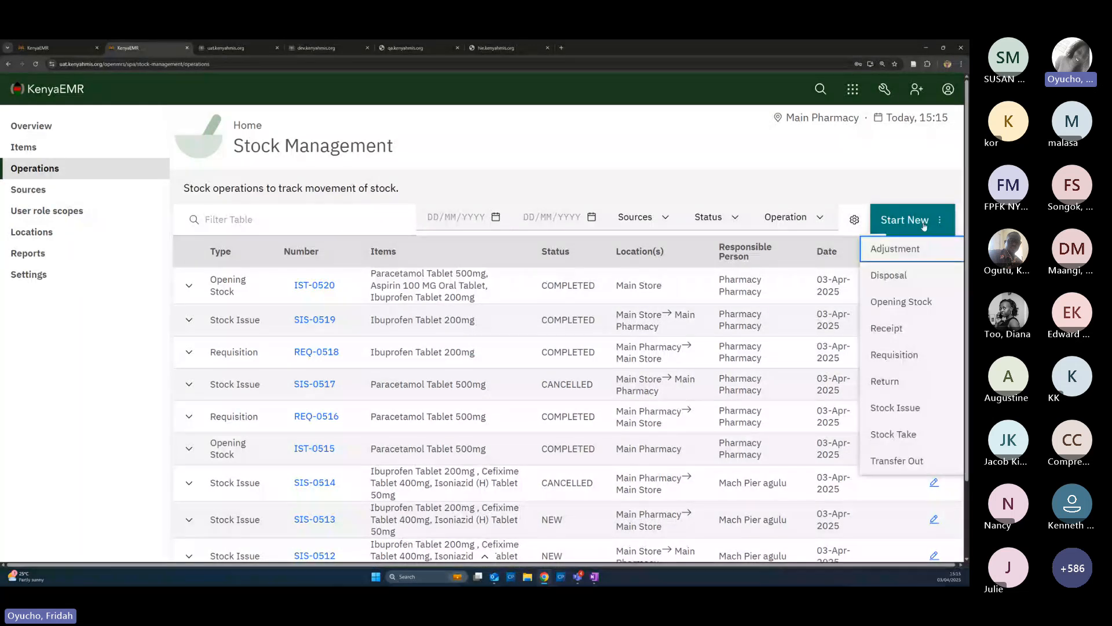
{"action": "left_click", "coordinate": [916, 358]}
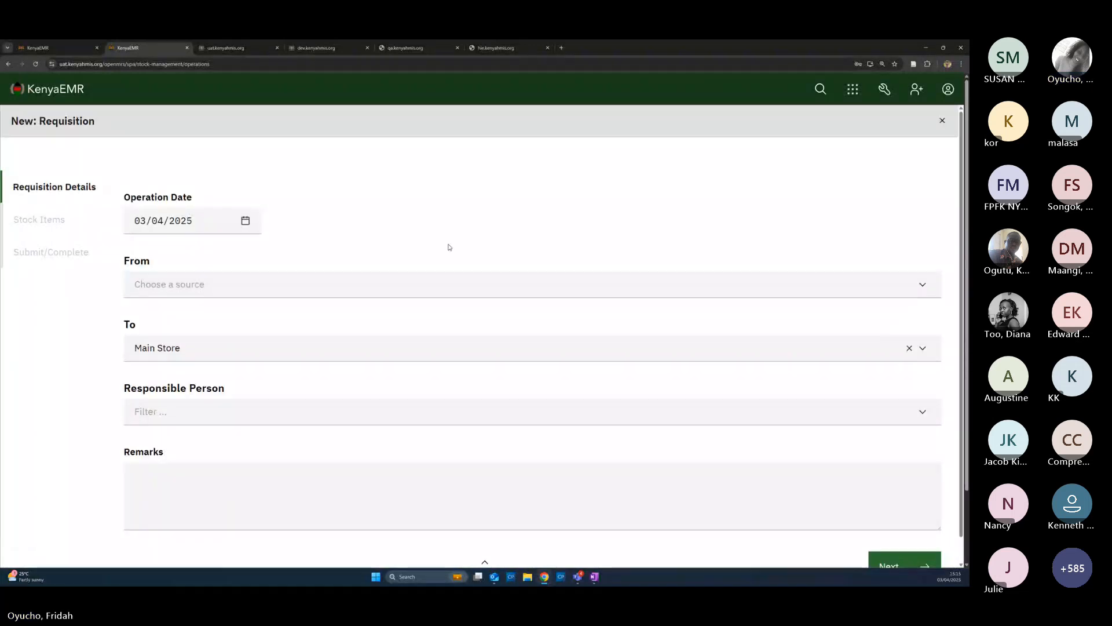
{"action": "left_click", "coordinate": [188, 286]}
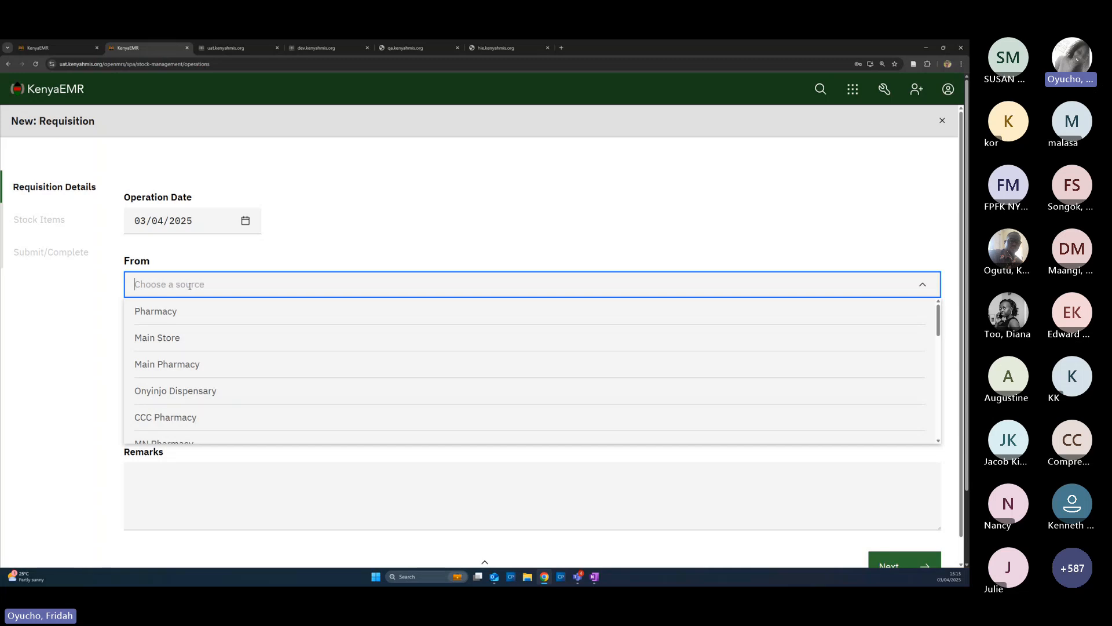
{"action": "left_click", "coordinate": [193, 365]}
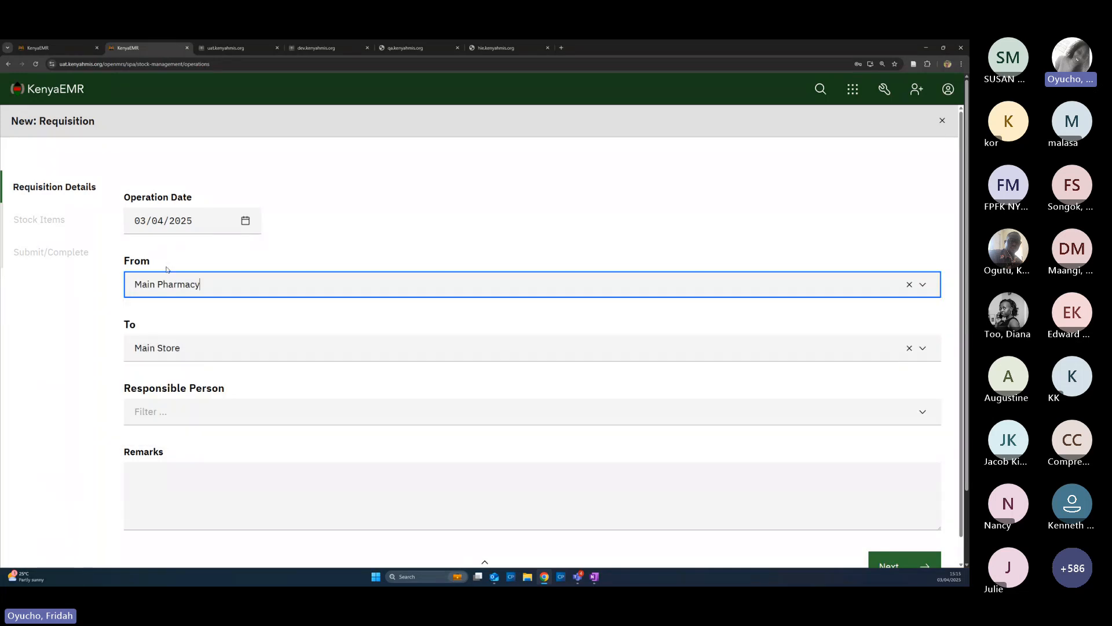
{"action": "left_click", "coordinate": [186, 414]}
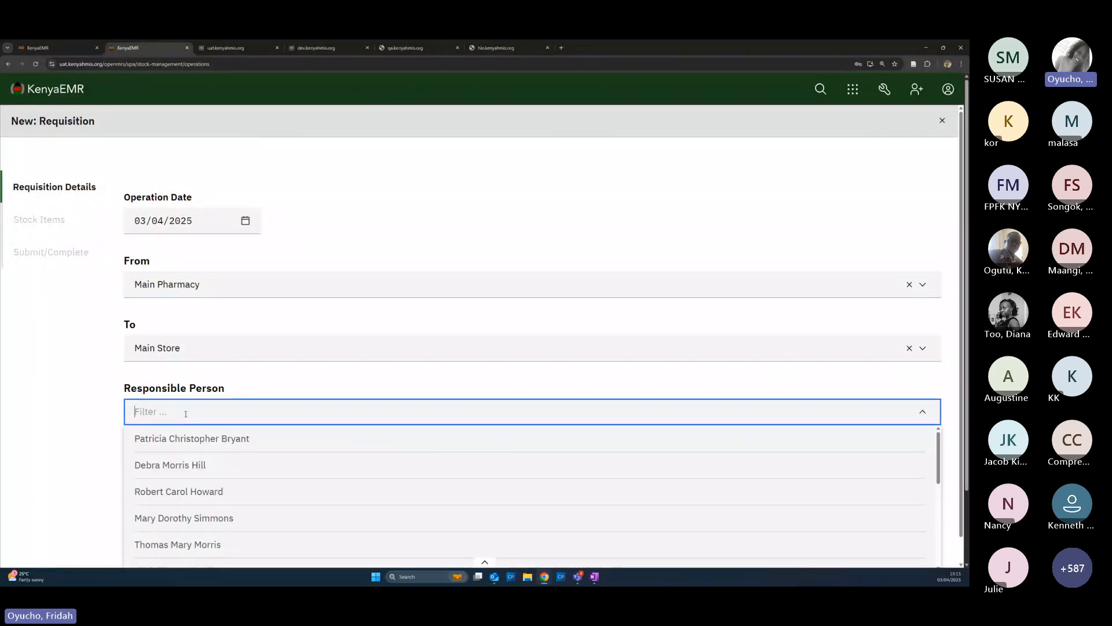
{"action": "type", "text": "phara"}
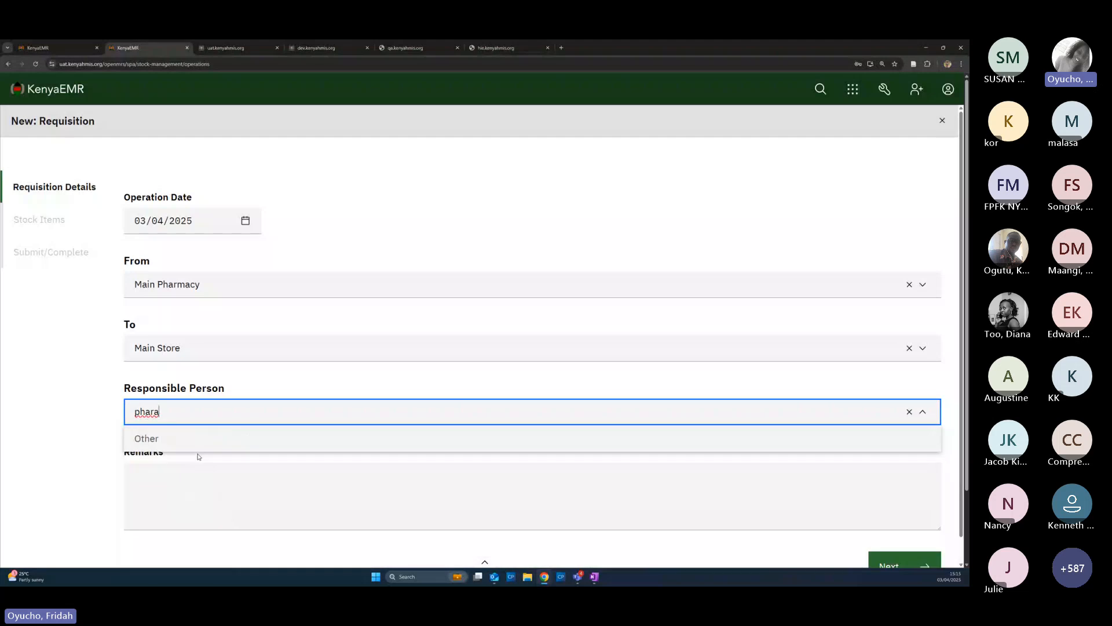
{"action": "key", "text": "BackSpace"}
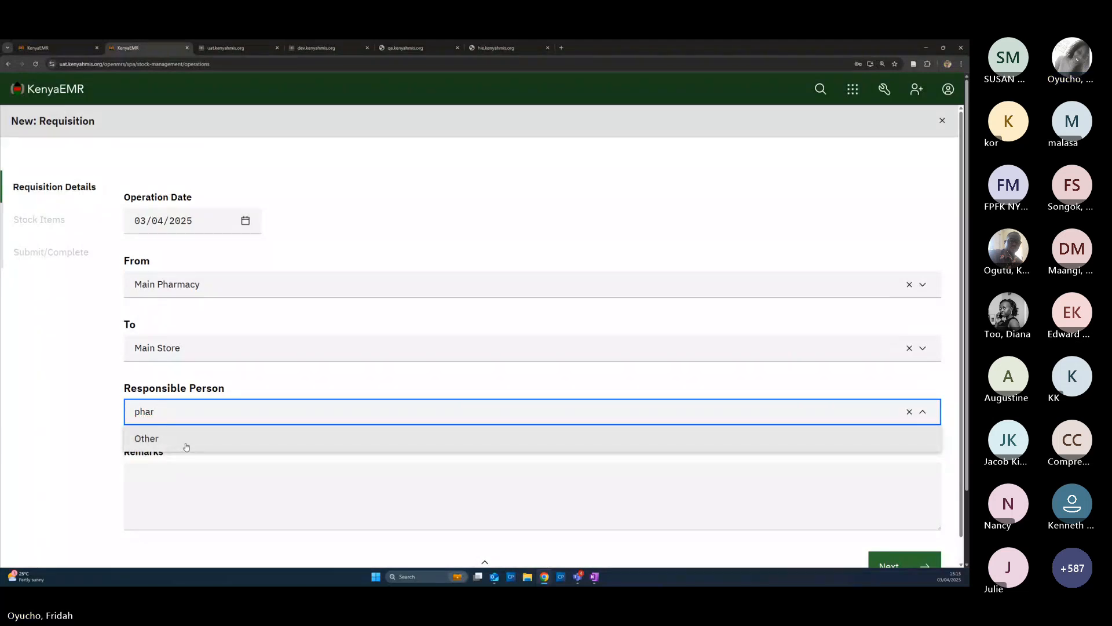
{"action": "left_click", "coordinate": [203, 467]}
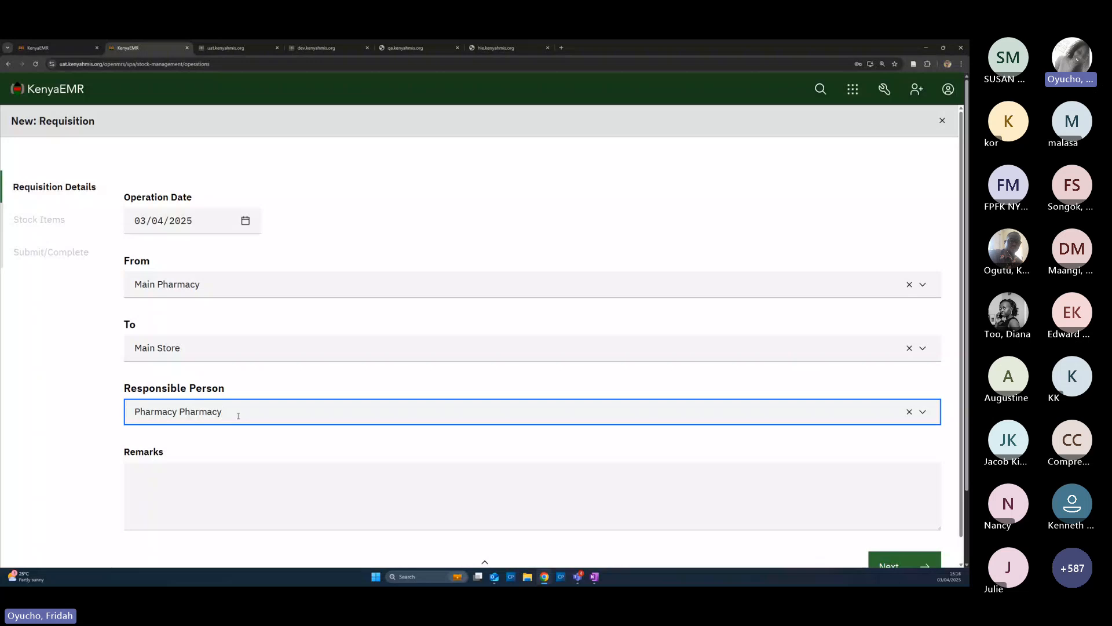
{"action": "left_click", "coordinate": [893, 565]}
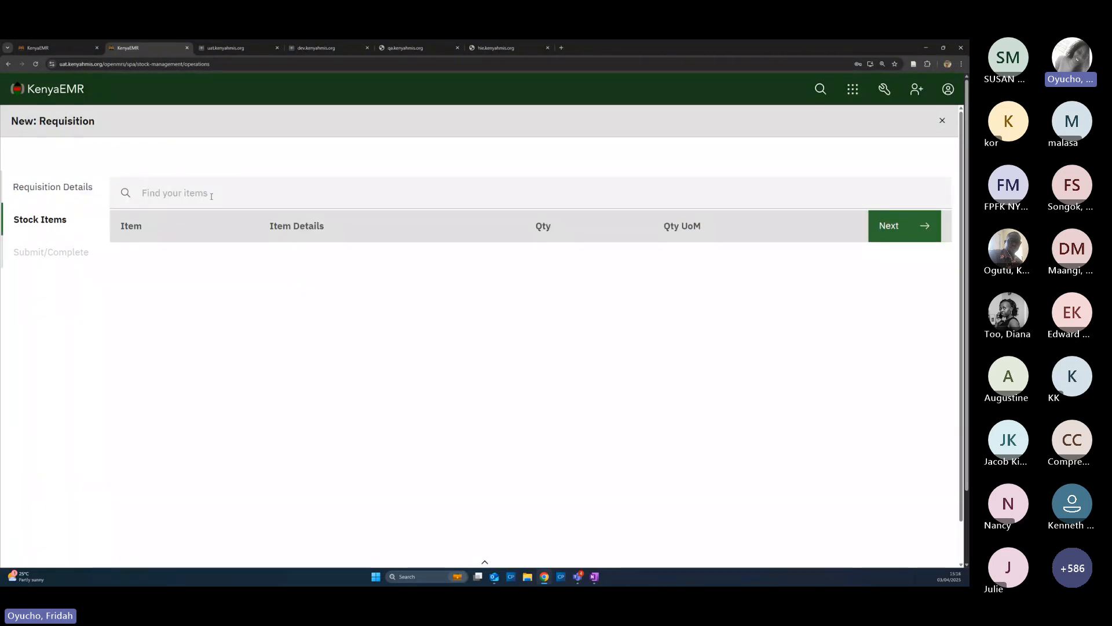
Add Ibuprofen Tablet 200mg to the requisition at quantity 50000 in Tablet - 1 units
{"action": "left_click", "coordinate": [168, 191]}
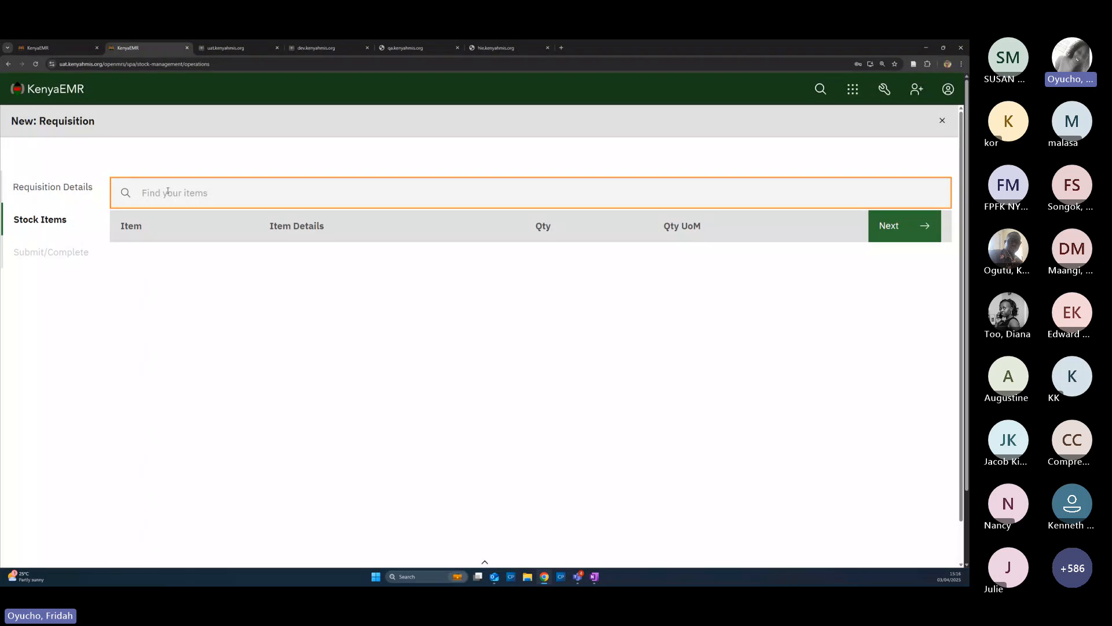
{"action": "type", "text": "ibr"}
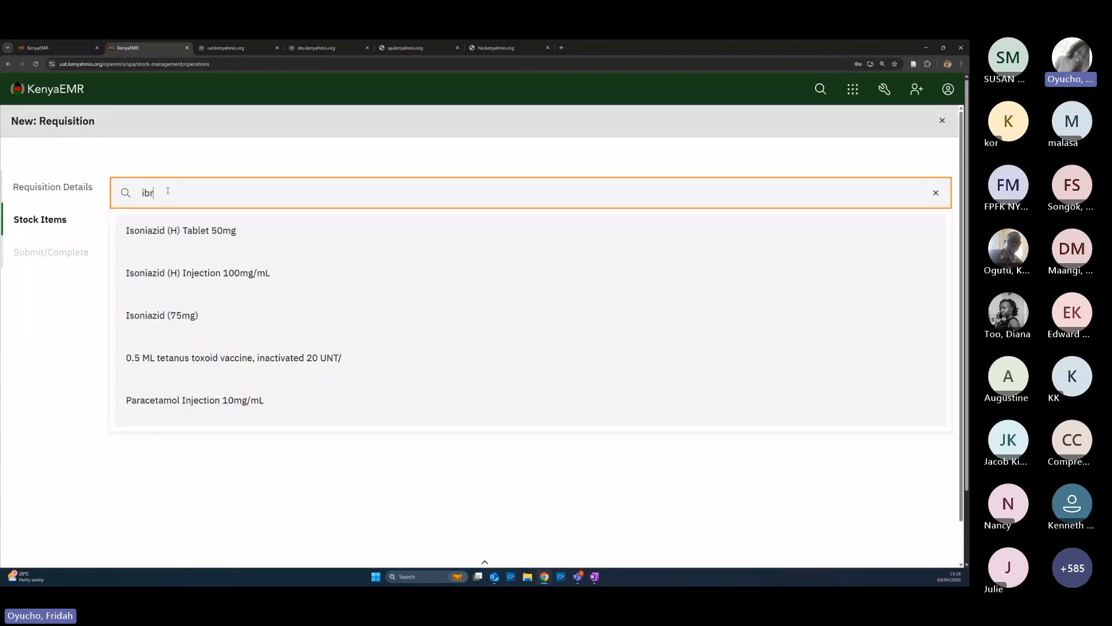
{"action": "type", "text": "ufen"}
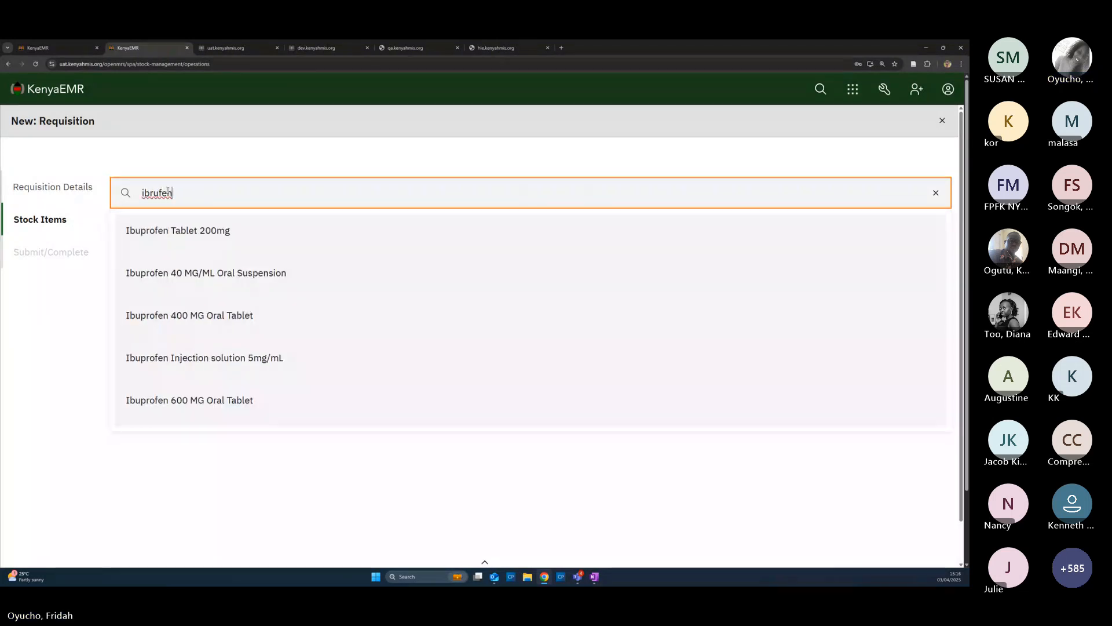
{"action": "left_click", "coordinate": [195, 237]}
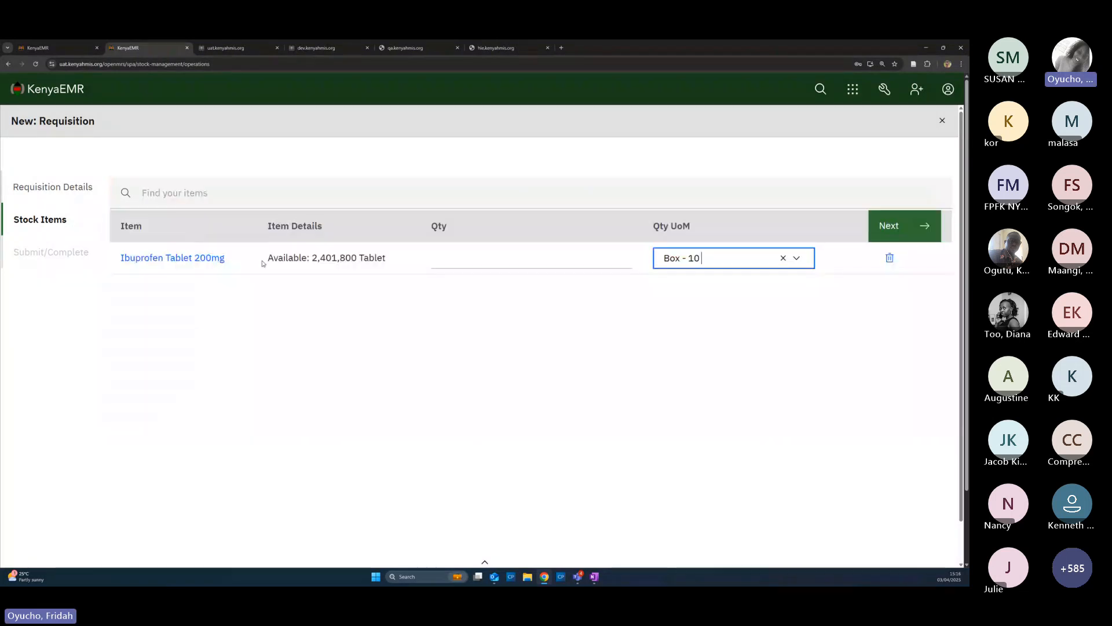
{"action": "left_click", "coordinate": [469, 265]}
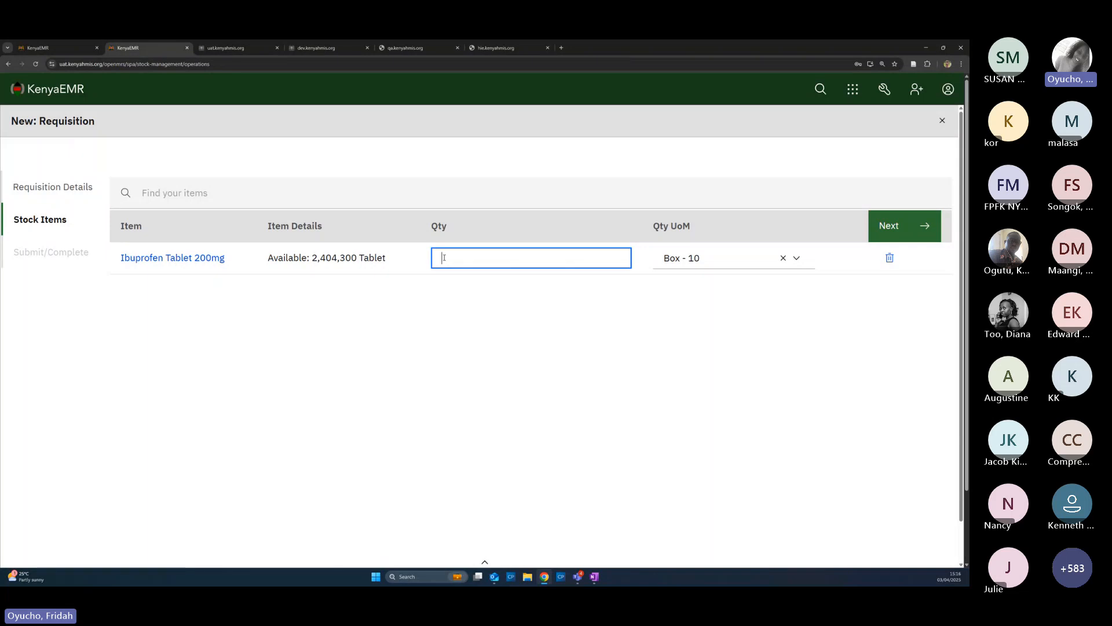
{"action": "type", "text": "50000"}
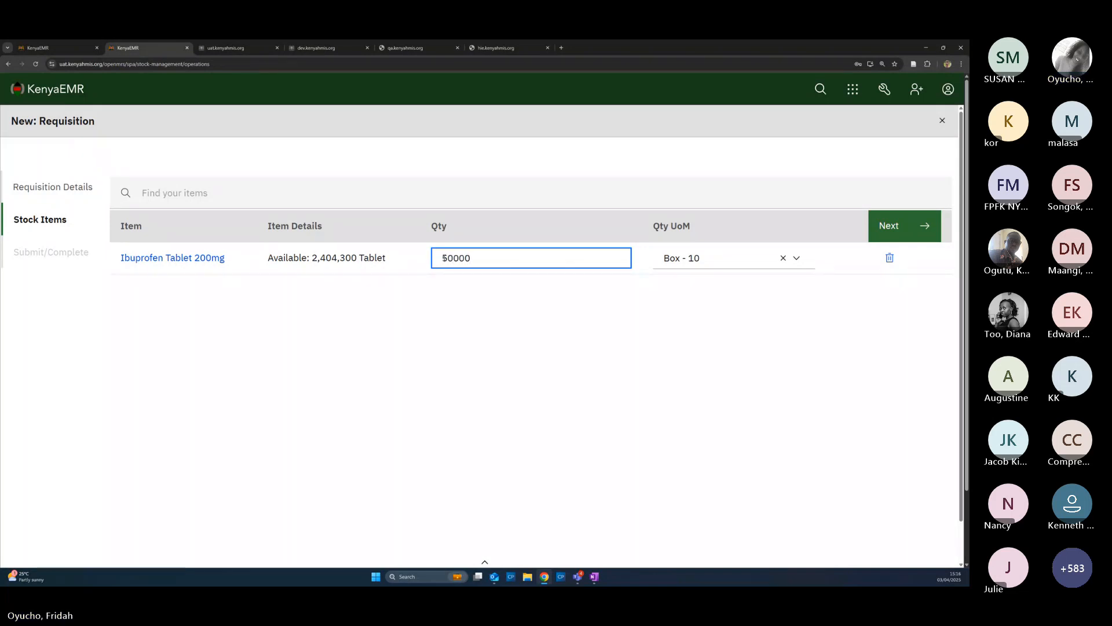
{"action": "left_click", "coordinate": [797, 259]}
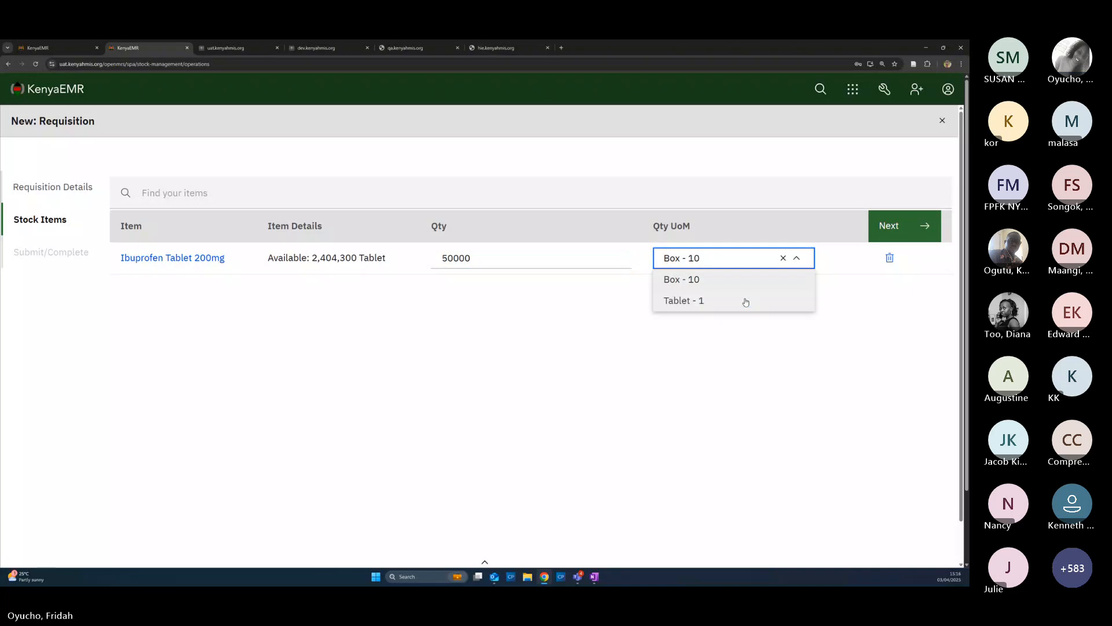
{"action": "left_click", "coordinate": [745, 302]}
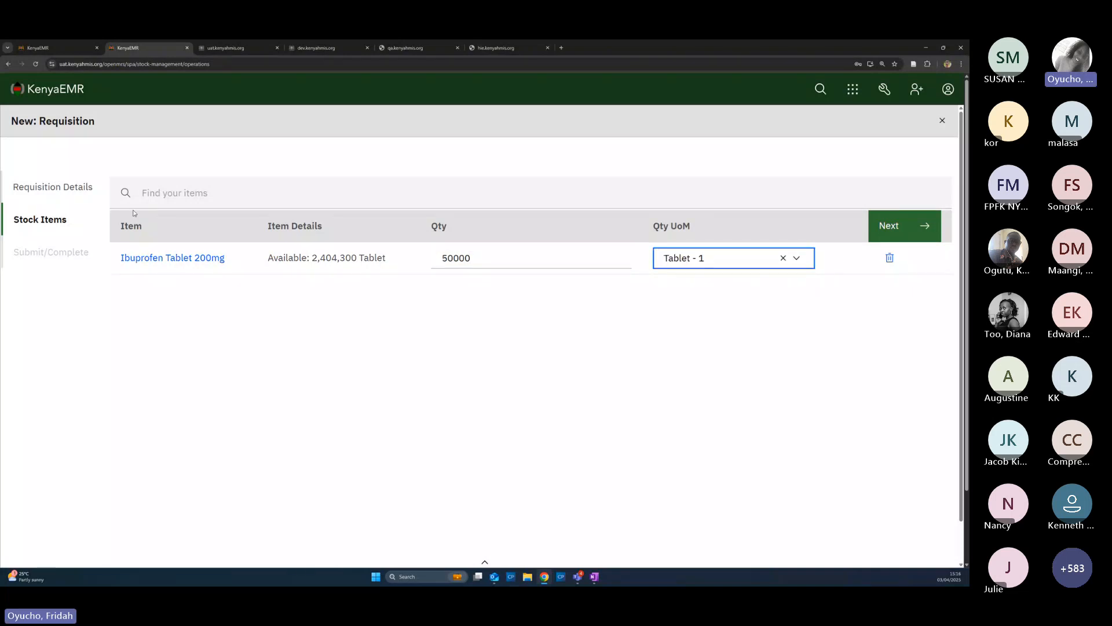
Add Paracetamol Tablet 500mg at quantity 100000 and continue to the submission step
{"action": "left_click", "coordinate": [152, 193]}
{"action": "type", "text": "paraceta"}
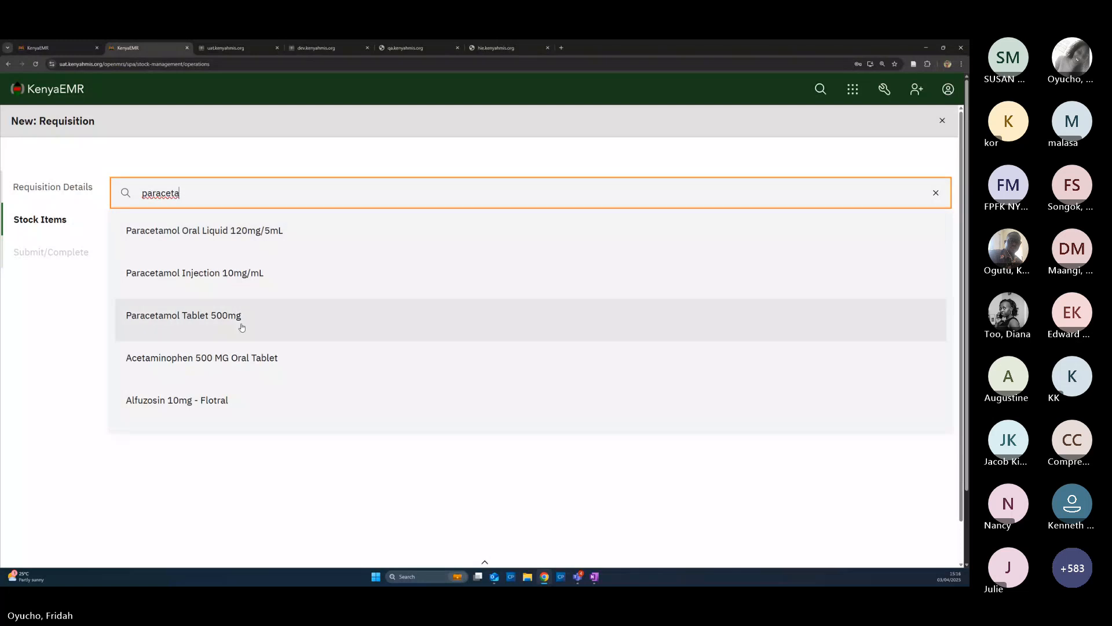
{"action": "left_click", "coordinate": [214, 324]}
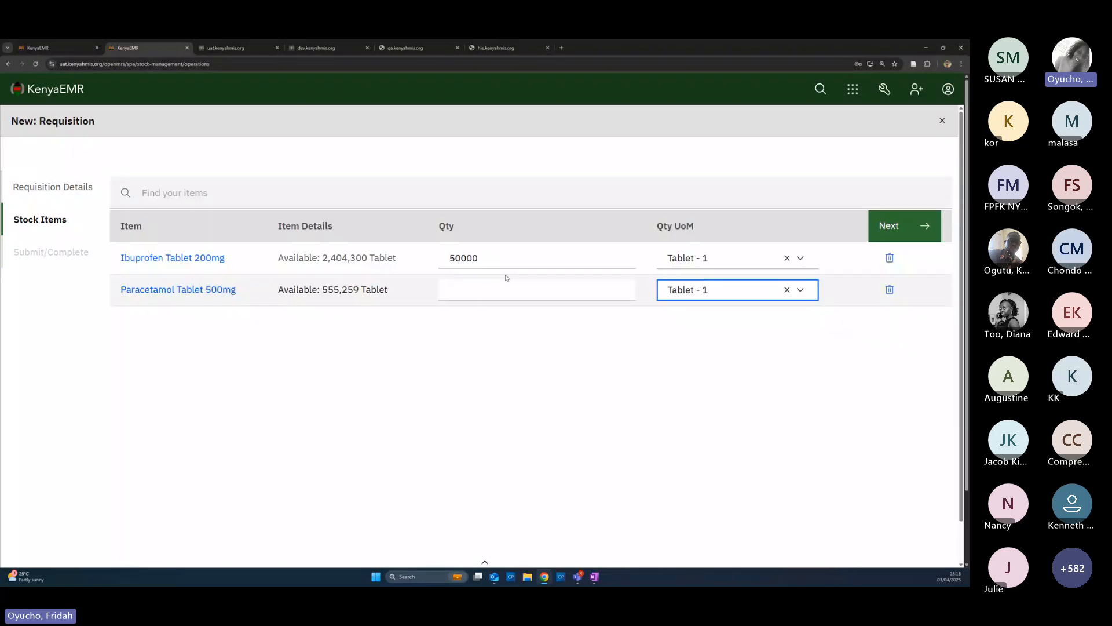
{"action": "left_click", "coordinate": [471, 290]}
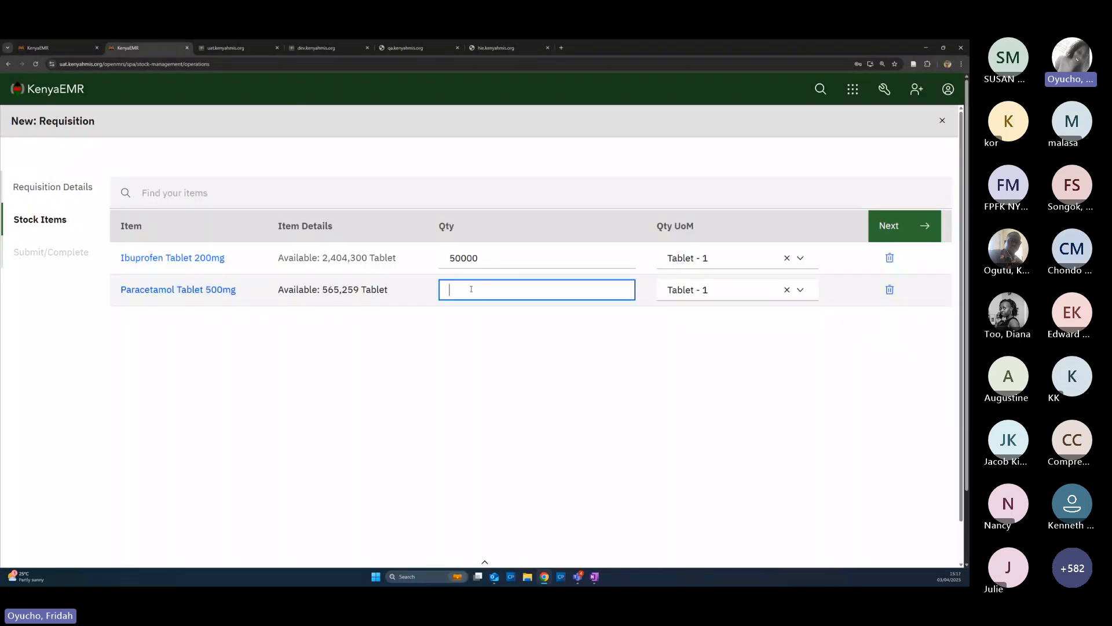
{"action": "type", "text": "100000"}
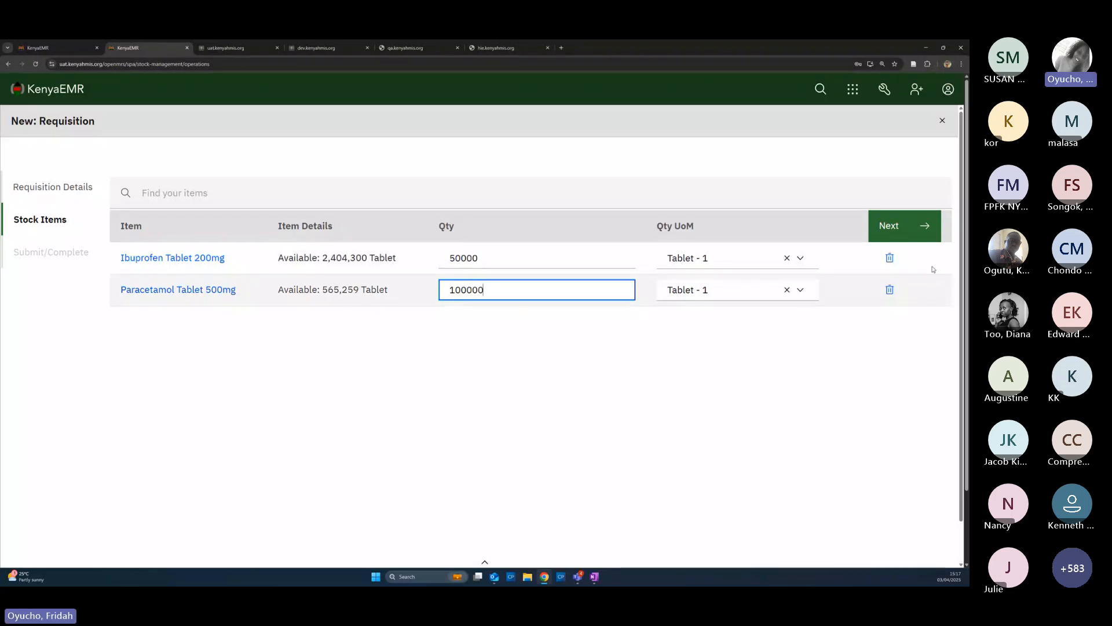
{"action": "left_click", "coordinate": [890, 228]}
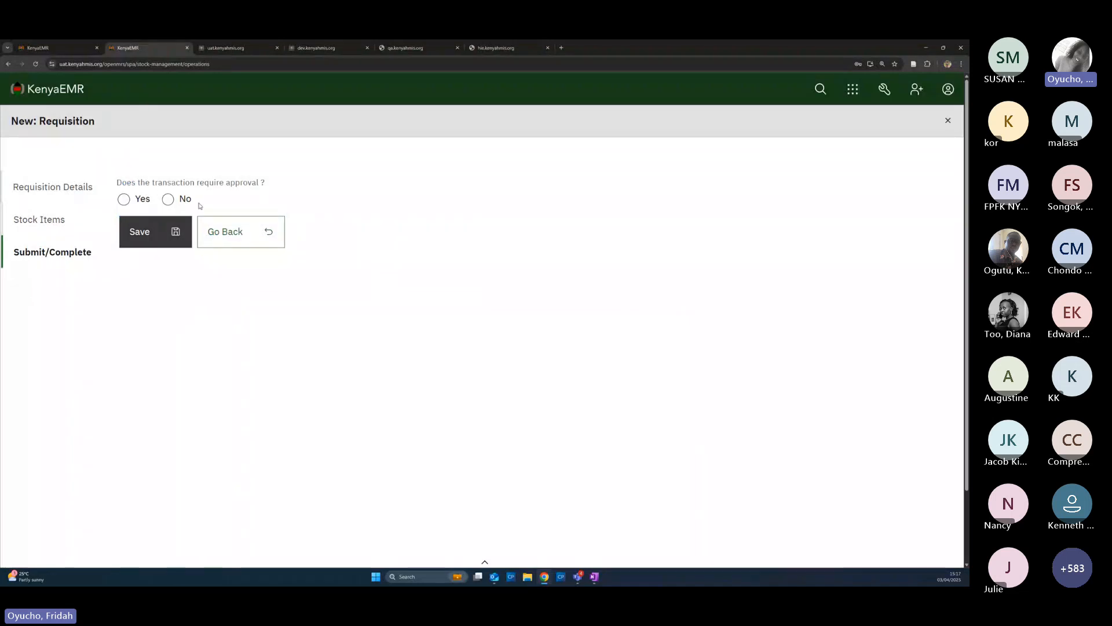
Mark the requisition as not requiring approval, then complete it and confirm
{"action": "left_click", "coordinate": [168, 200]}
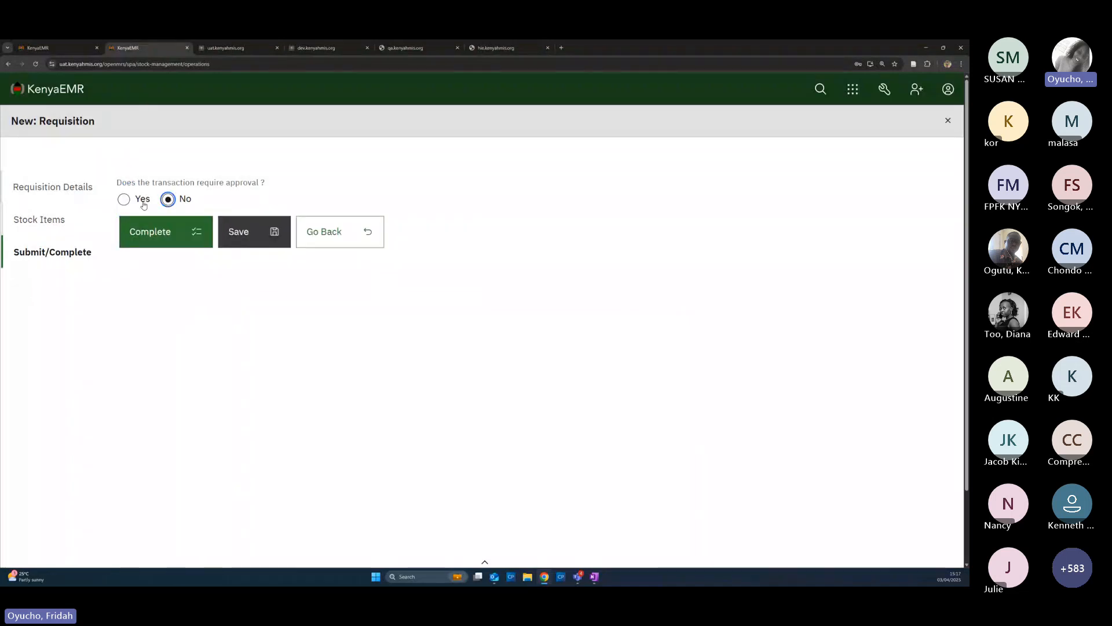
{"action": "left_click", "coordinate": [125, 201]}
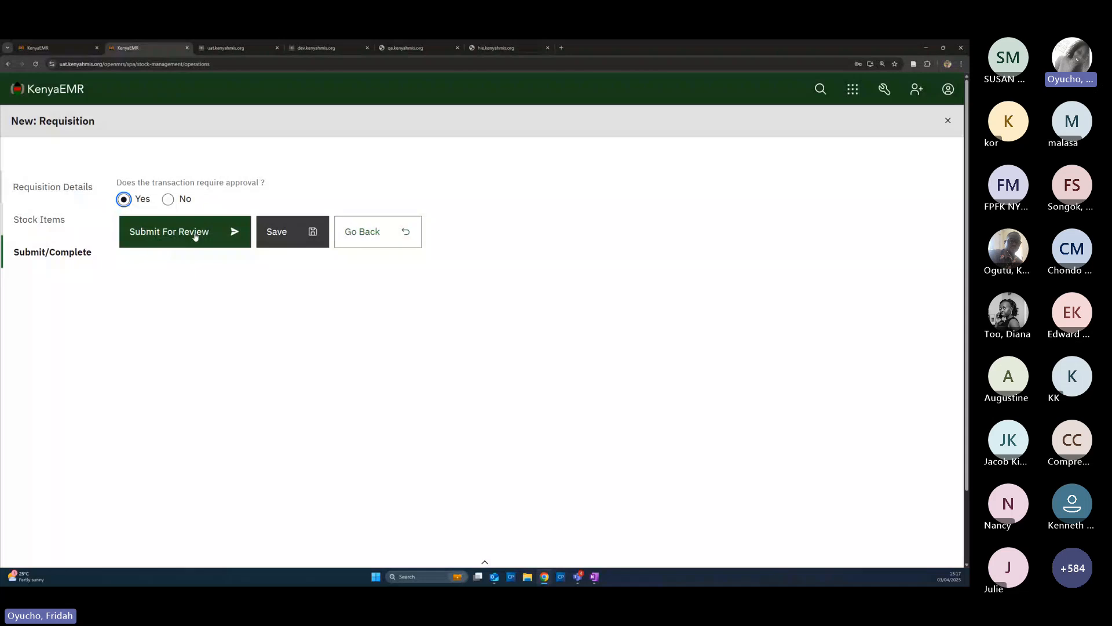
{"action": "left_click", "coordinate": [170, 206]}
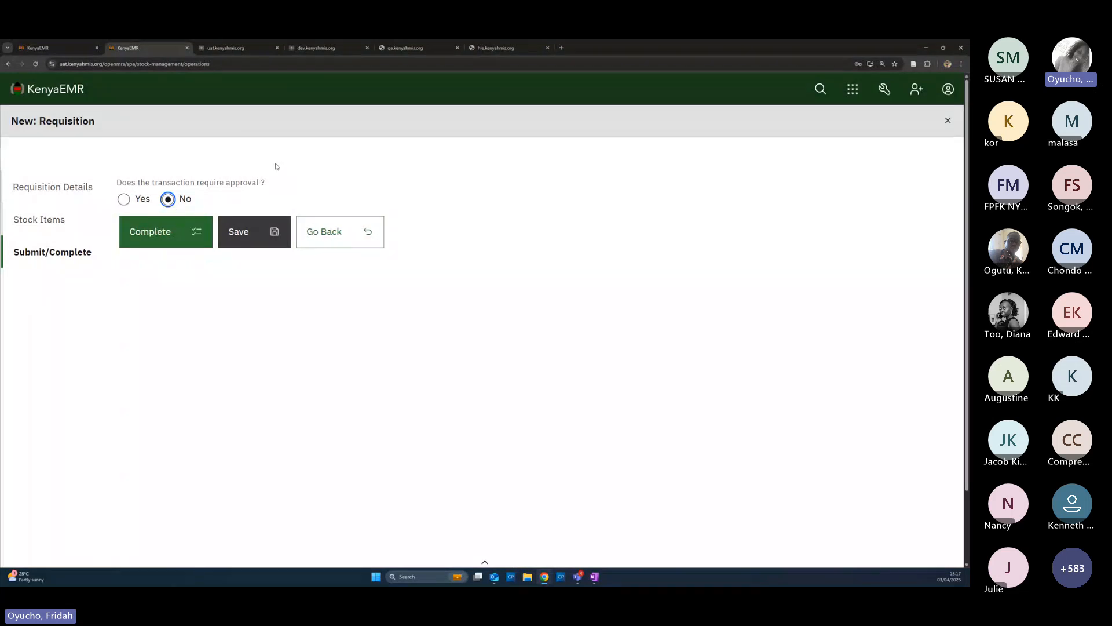
{"action": "left_click", "coordinate": [158, 233]}
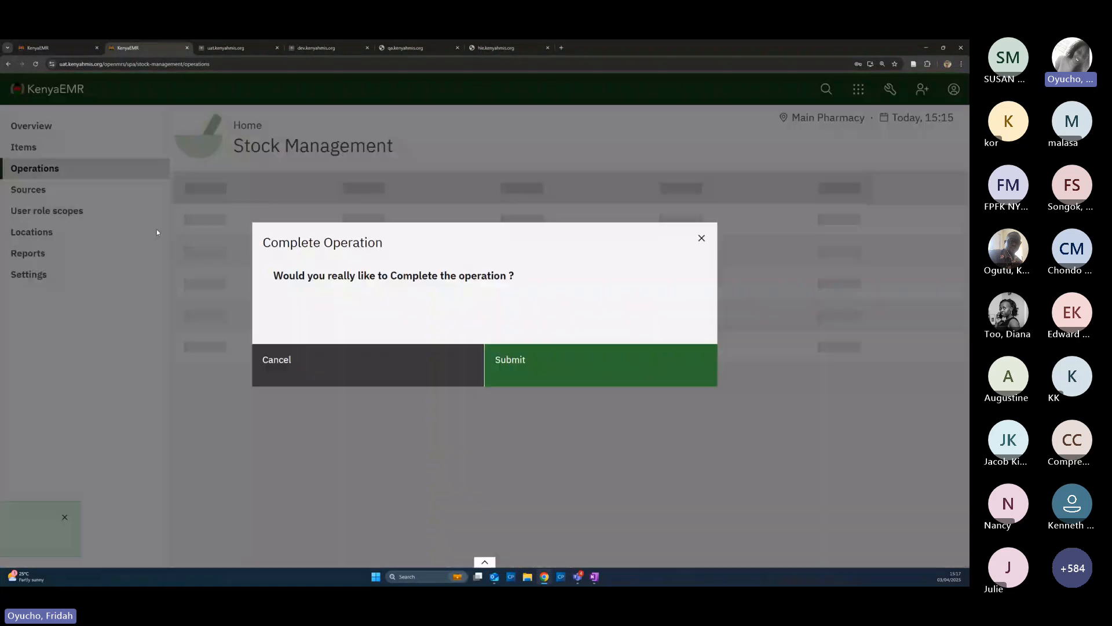
{"action": "left_click", "coordinate": [529, 366]}
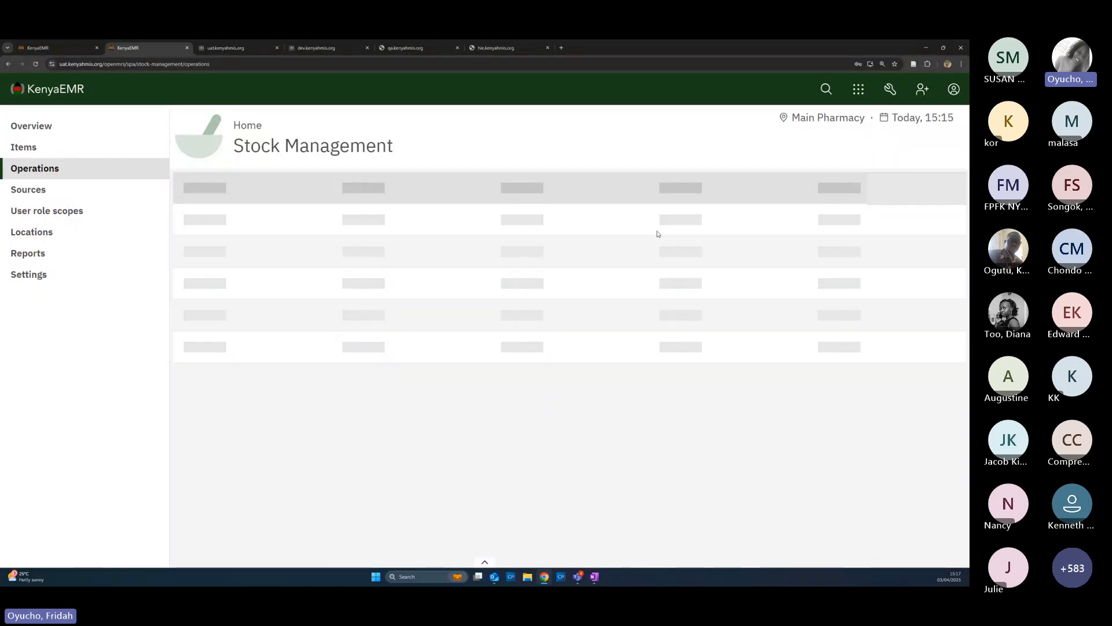
Switch the working location from Main Pharmacy to Main Store from the account menu
{"action": "left_click", "coordinate": [953, 93]}
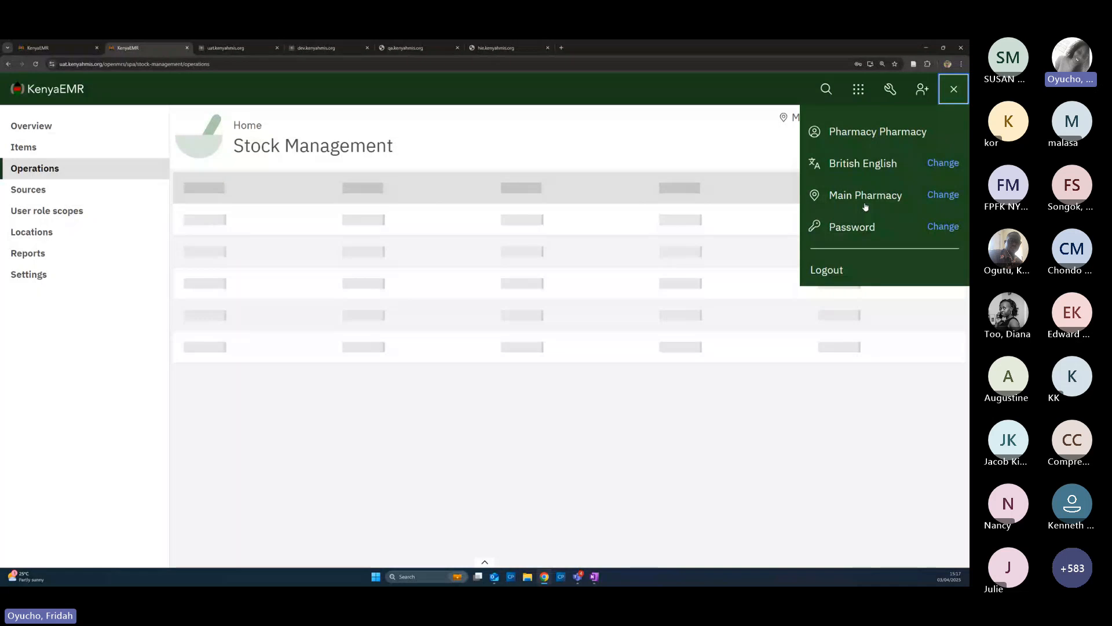
{"action": "left_click", "coordinate": [943, 196]}
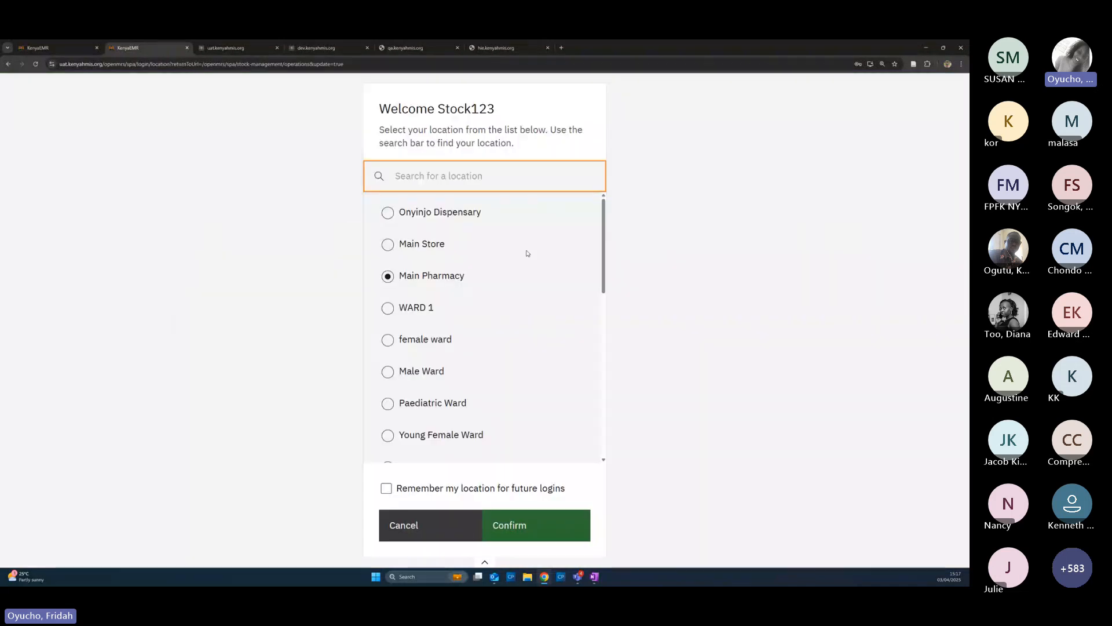
{"action": "left_click", "coordinate": [389, 247]}
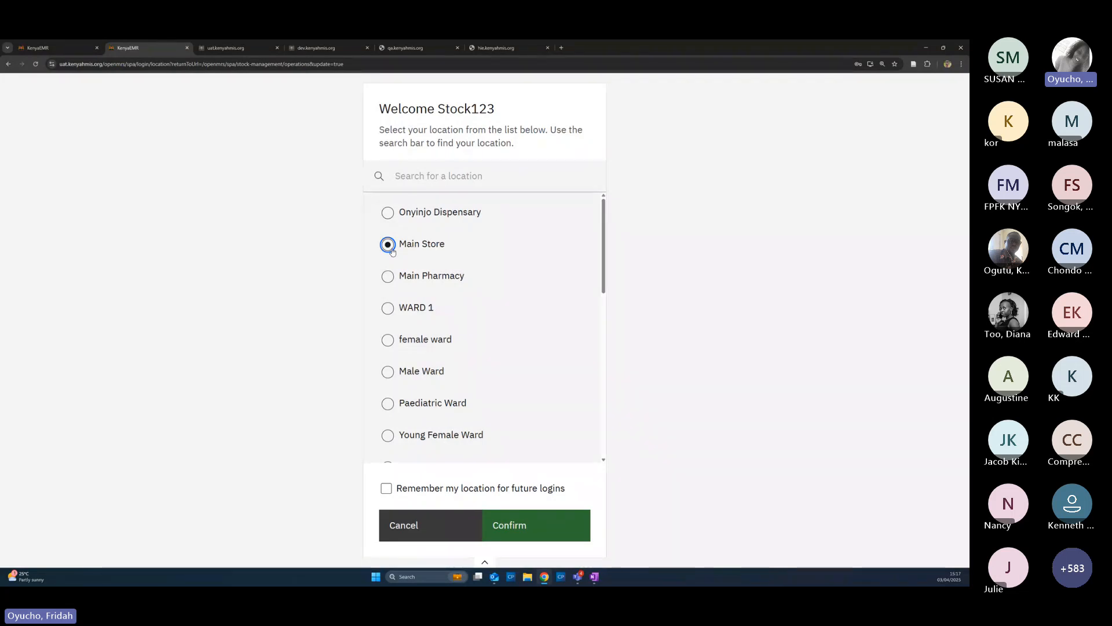
{"action": "left_click", "coordinate": [528, 525]}
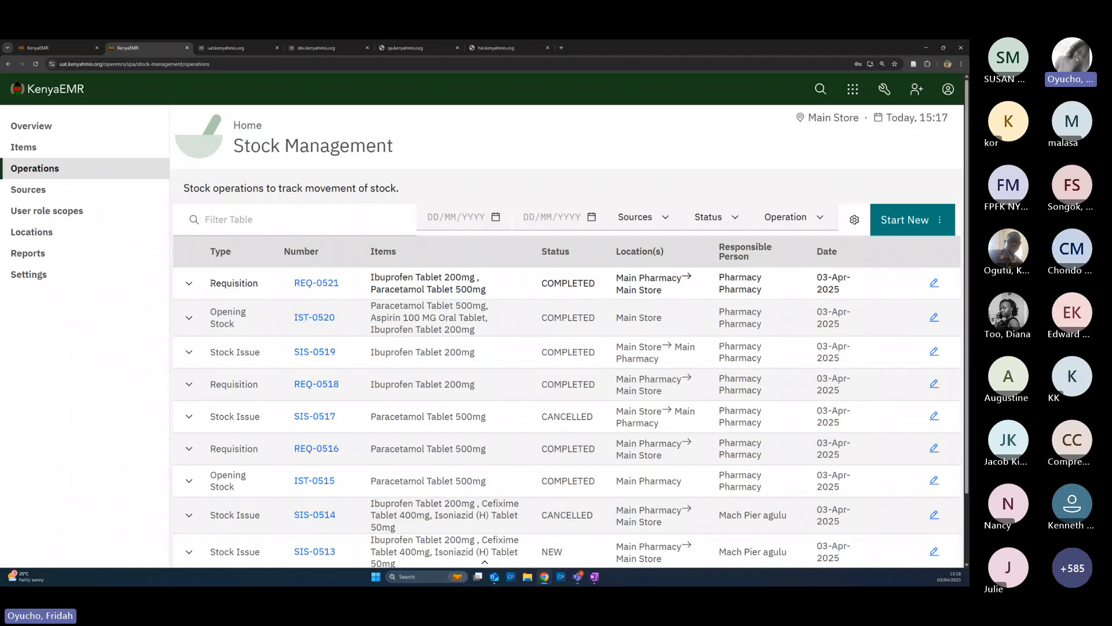
{"action": "left_click_drag", "start_coordinate": [210, 283], "coordinate": [335, 298]}
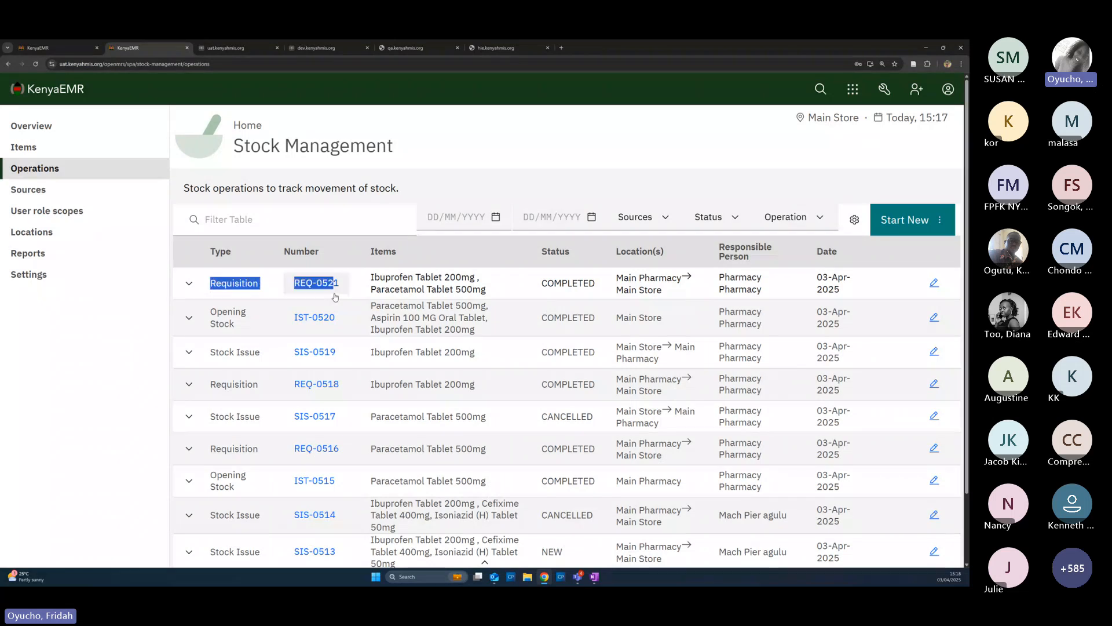
{"action": "left_click", "coordinate": [529, 288]}
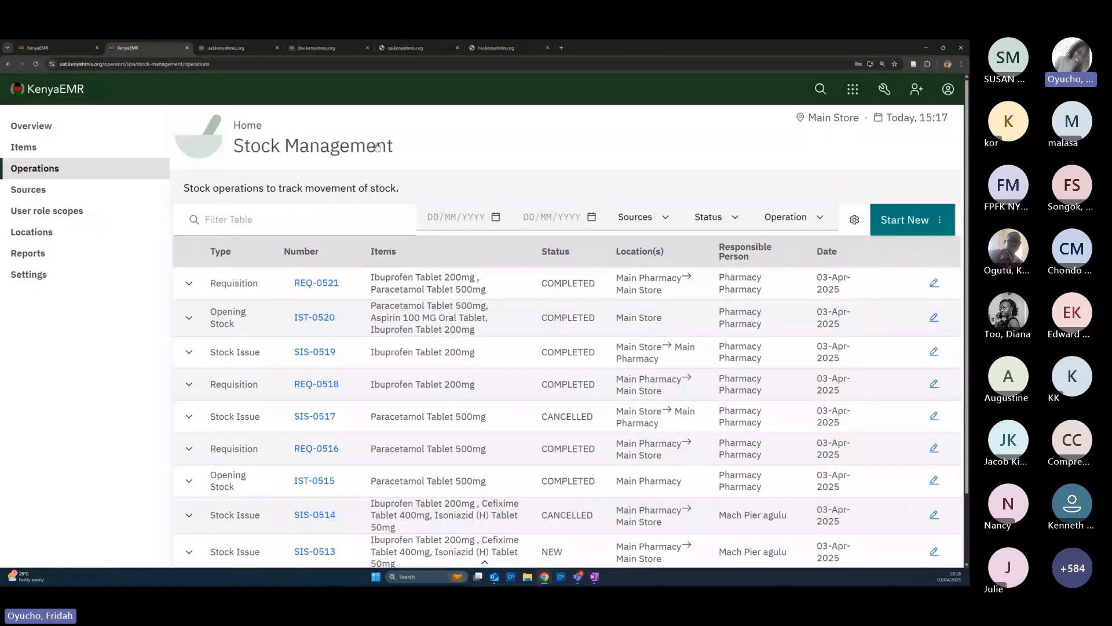
{"action": "left_click", "coordinate": [314, 284]}
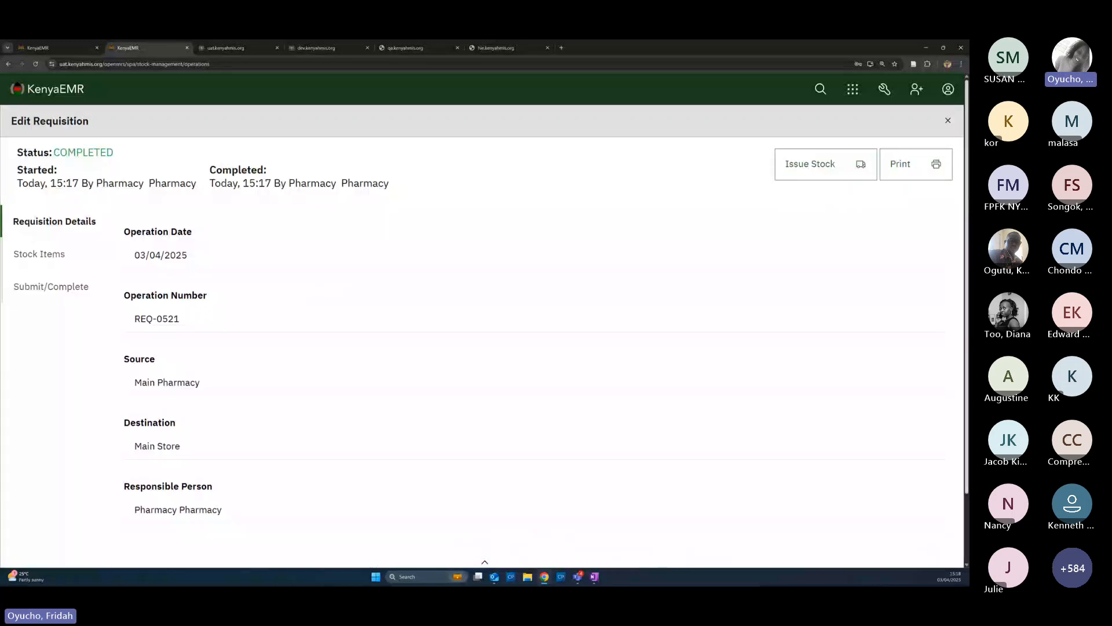
{"action": "left_click", "coordinate": [948, 120]}
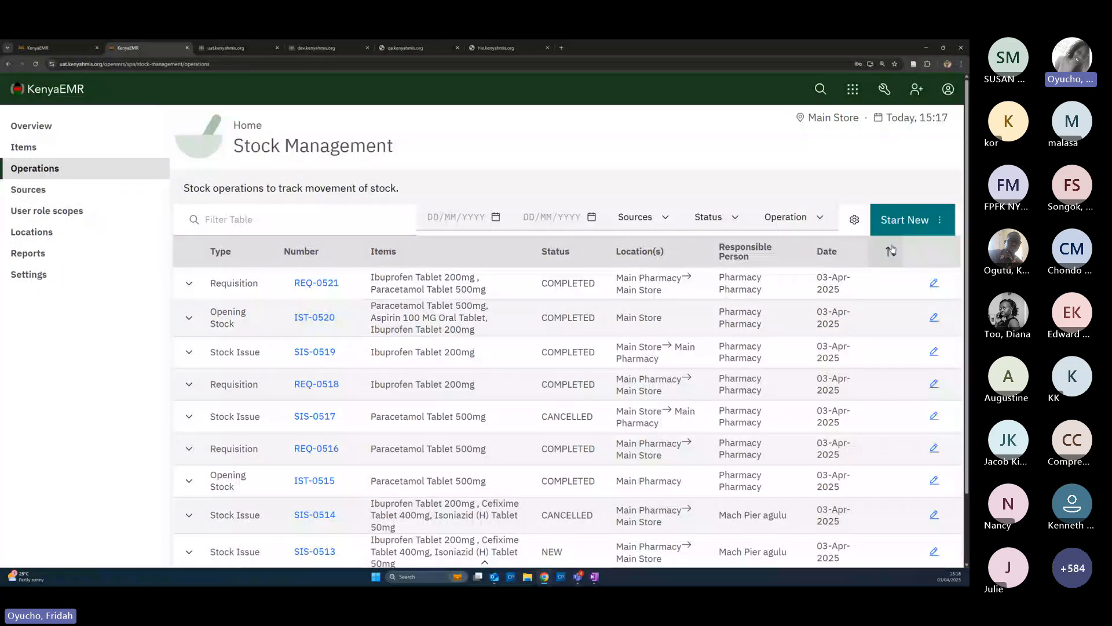
{"action": "left_click", "coordinate": [940, 220]}
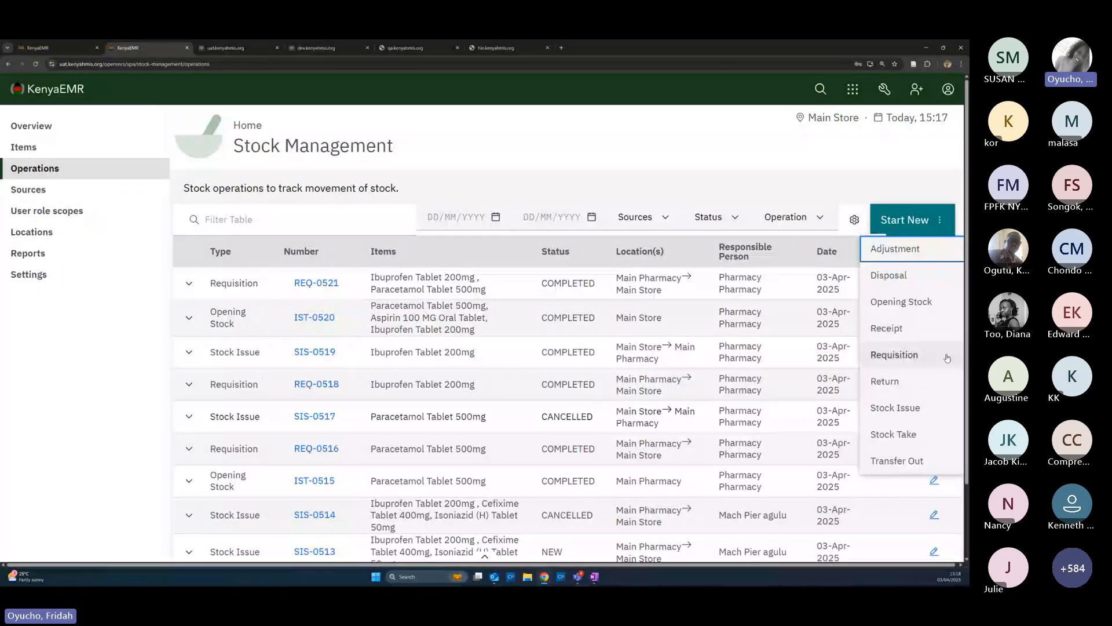
{"action": "left_click", "coordinate": [892, 407]}
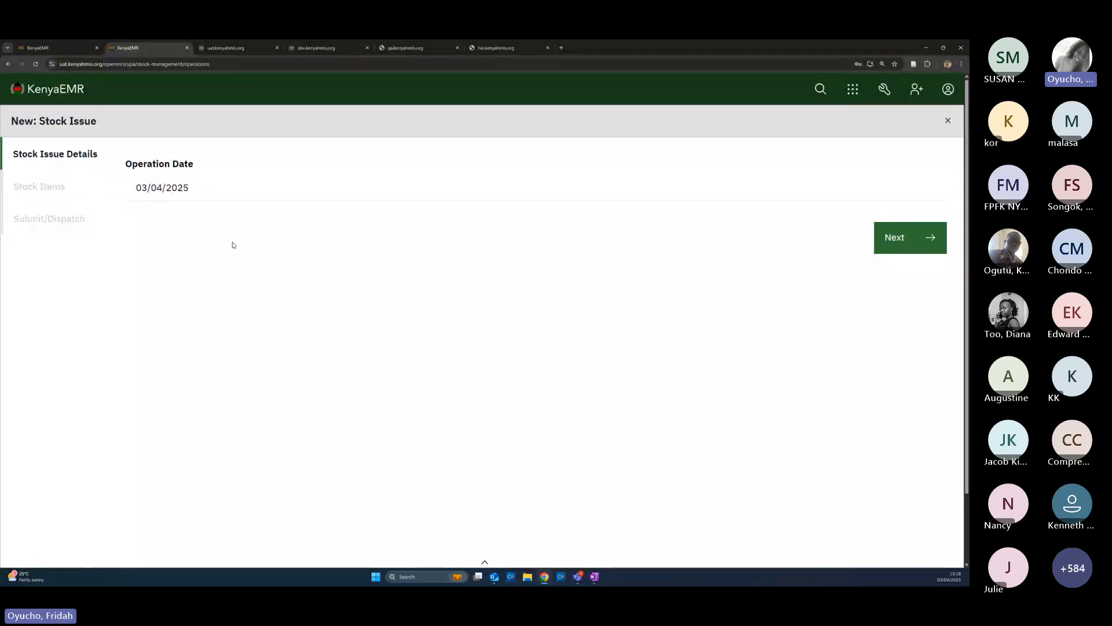
{"action": "left_click", "coordinate": [949, 121]}
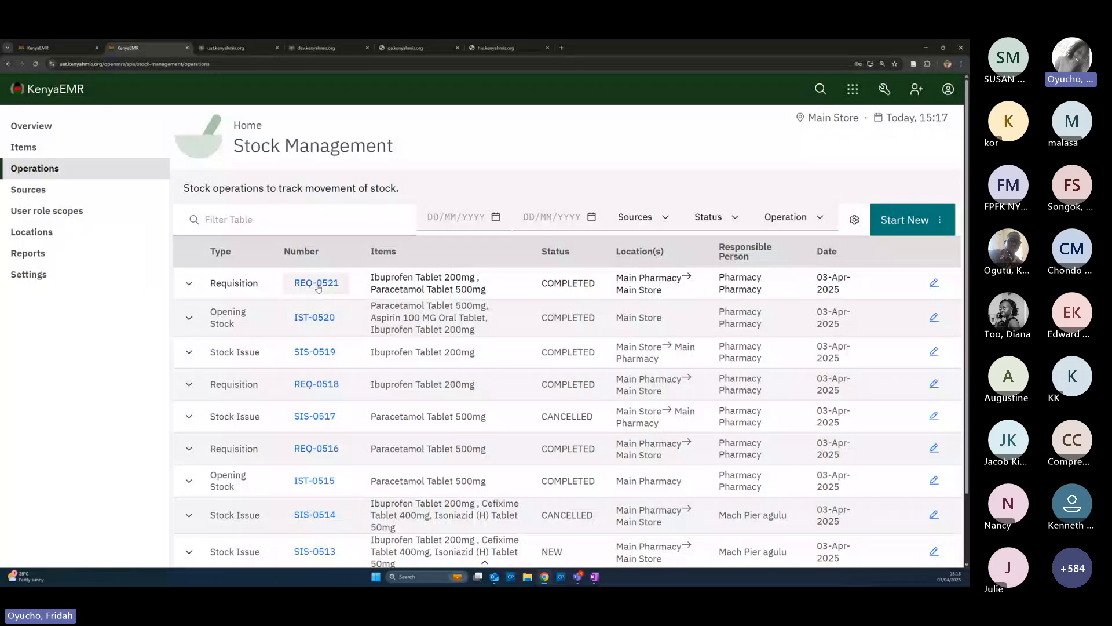
Create a stock issue from requisition REQ-0521 and advance to its Stock Items step
{"action": "left_click", "coordinate": [317, 286]}
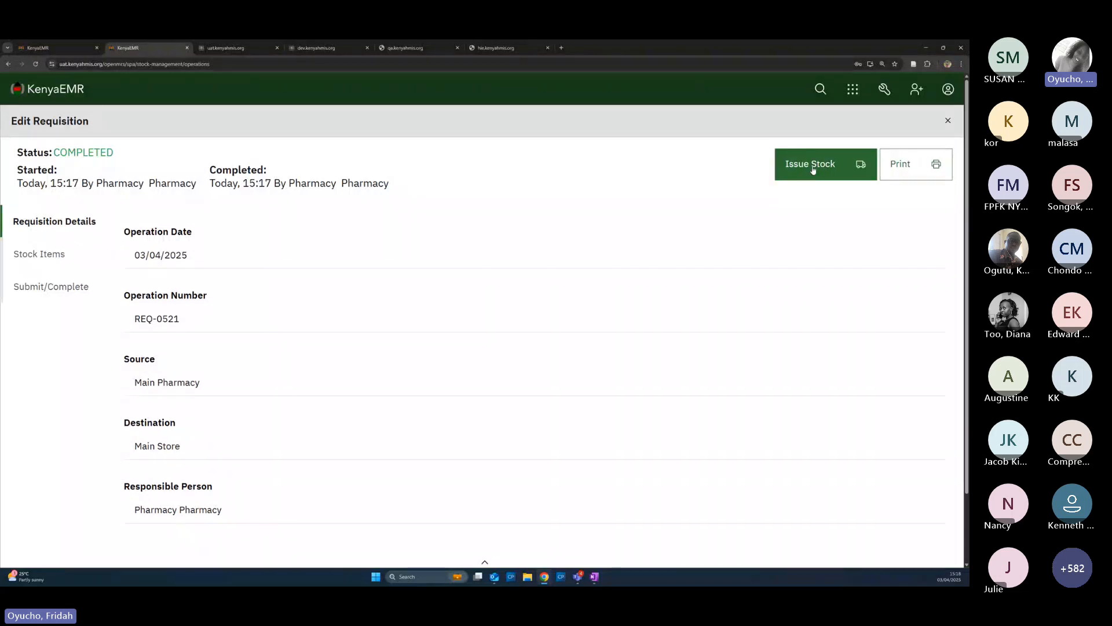
{"action": "left_click", "coordinate": [813, 168]}
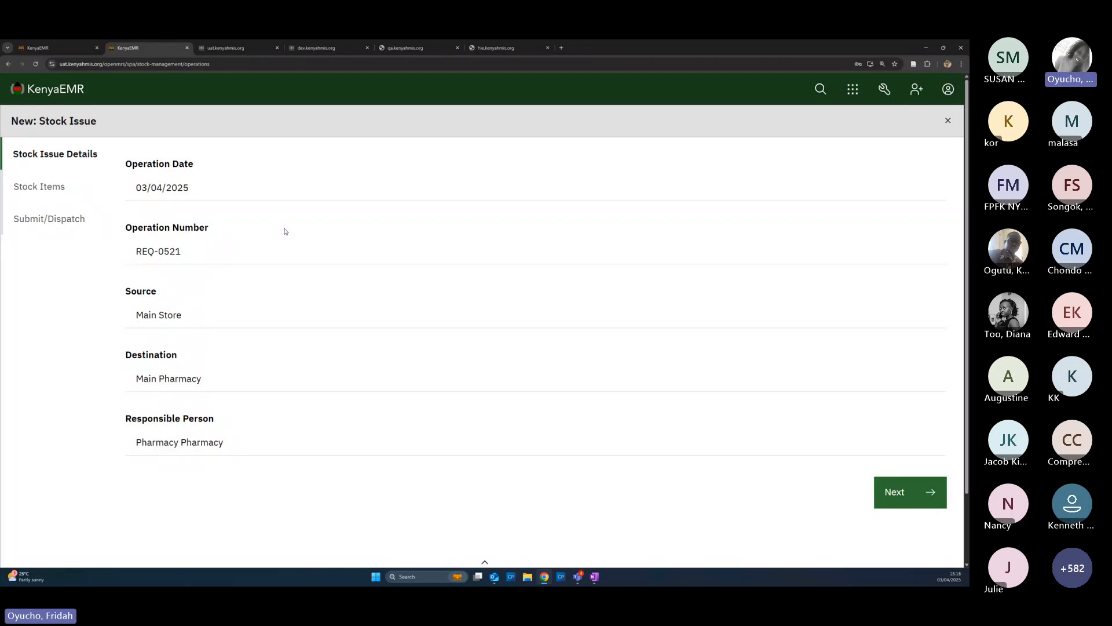
{"action": "left_click", "coordinate": [890, 493]}
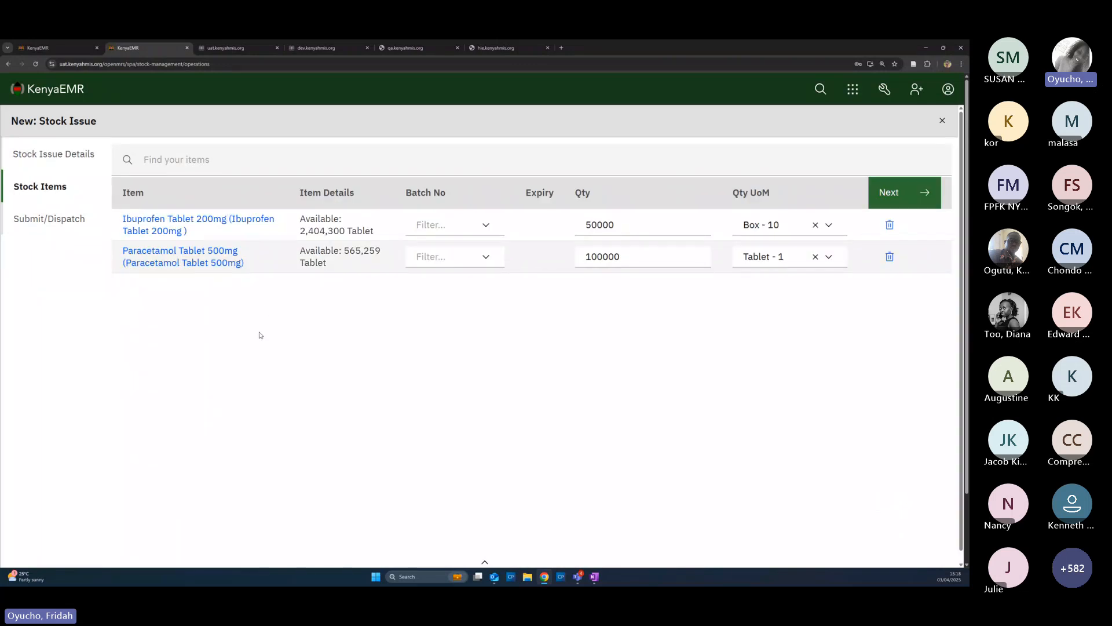
Set the Ibuprofen line's Batch No to 3008994 in the stock issue
{"action": "left_click", "coordinate": [483, 225]}
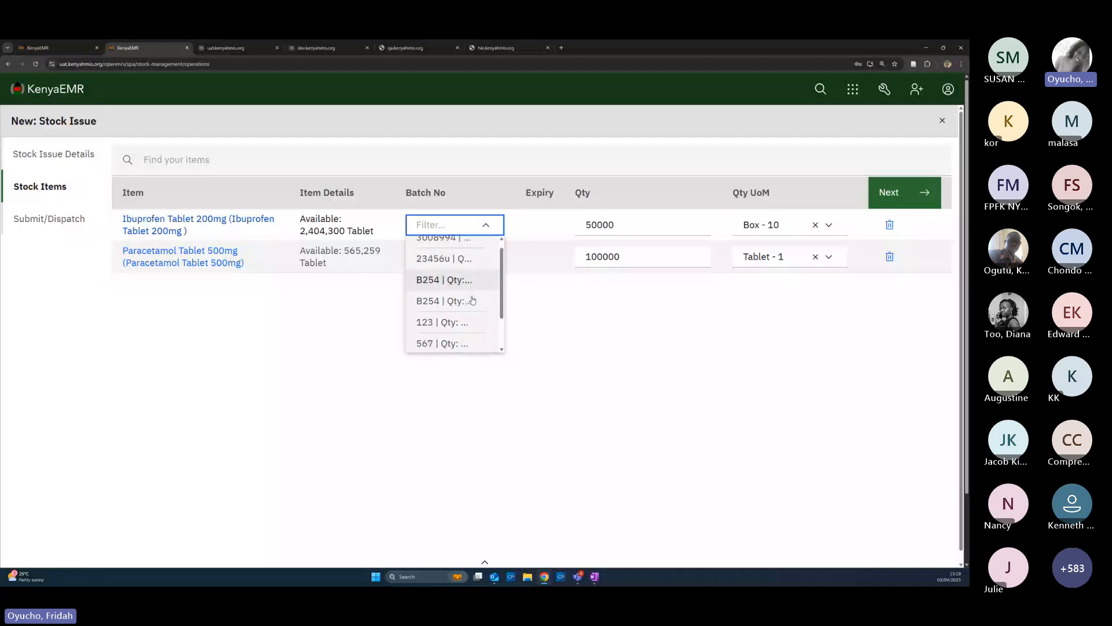
{"action": "scroll", "coordinate": [473, 300], "scroll_direction": "down", "scroll_amount": 2}
{"action": "scroll", "coordinate": [474, 290], "scroll_direction": "up", "scroll_amount": 3}
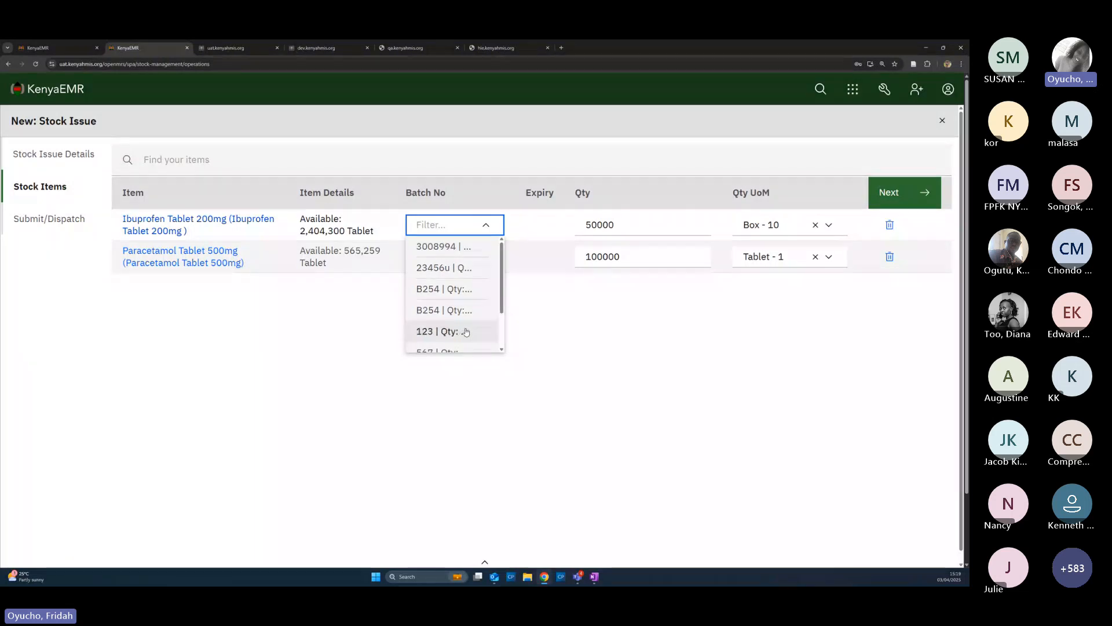
{"action": "scroll", "coordinate": [467, 331], "scroll_direction": "down", "scroll_amount": 1}
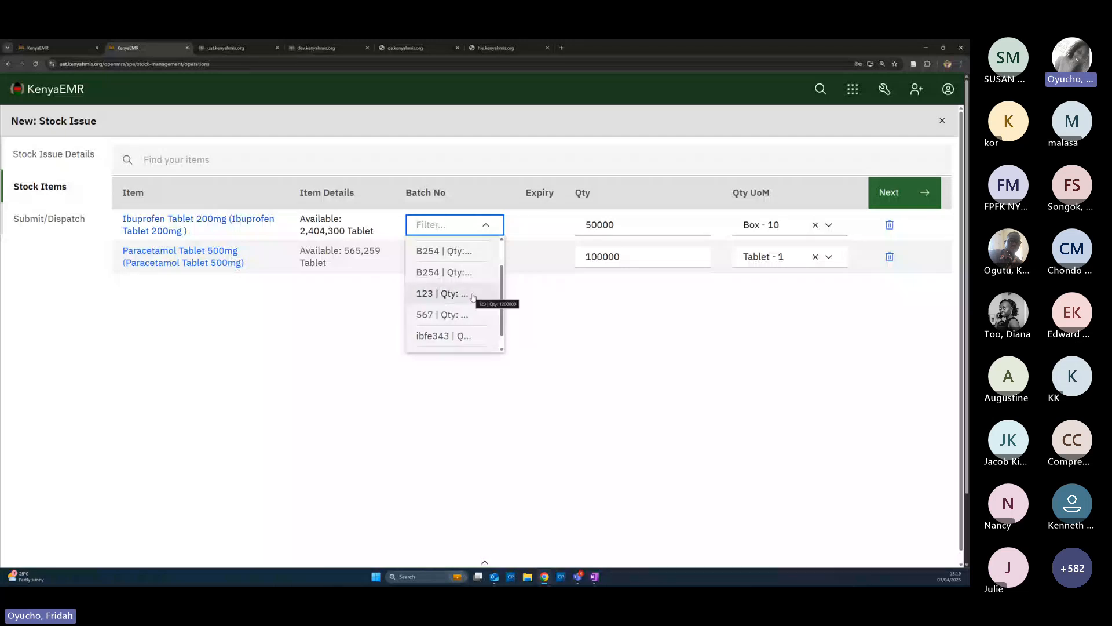
{"action": "scroll", "coordinate": [467, 313], "scroll_direction": "up", "scroll_amount": 1}
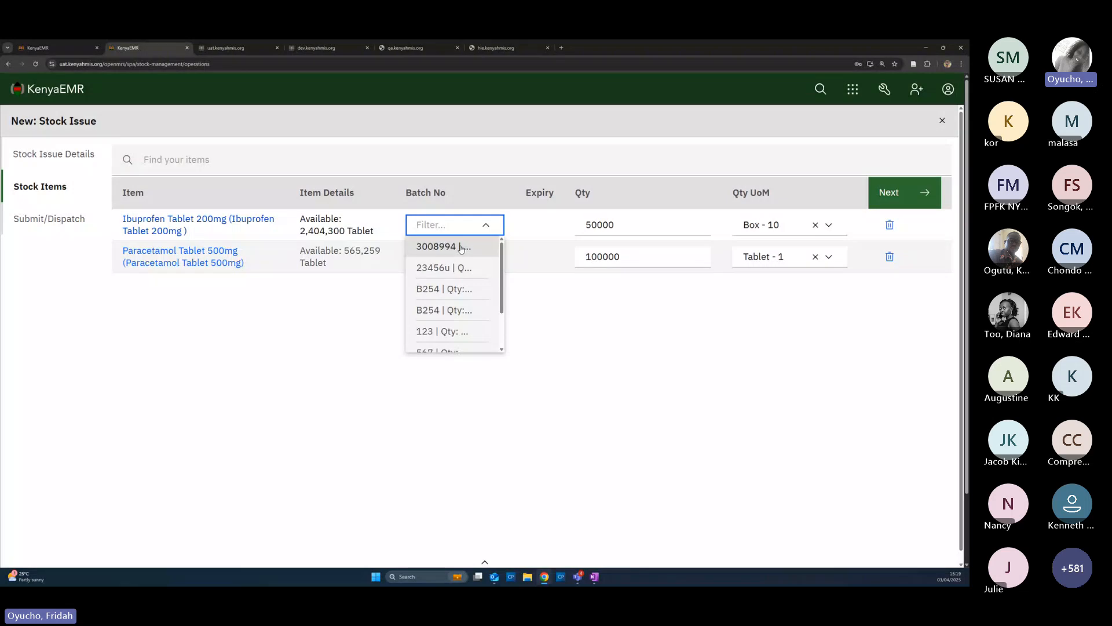
{"action": "left_click", "coordinate": [440, 246]}
{"action": "left_click", "coordinate": [494, 226]}
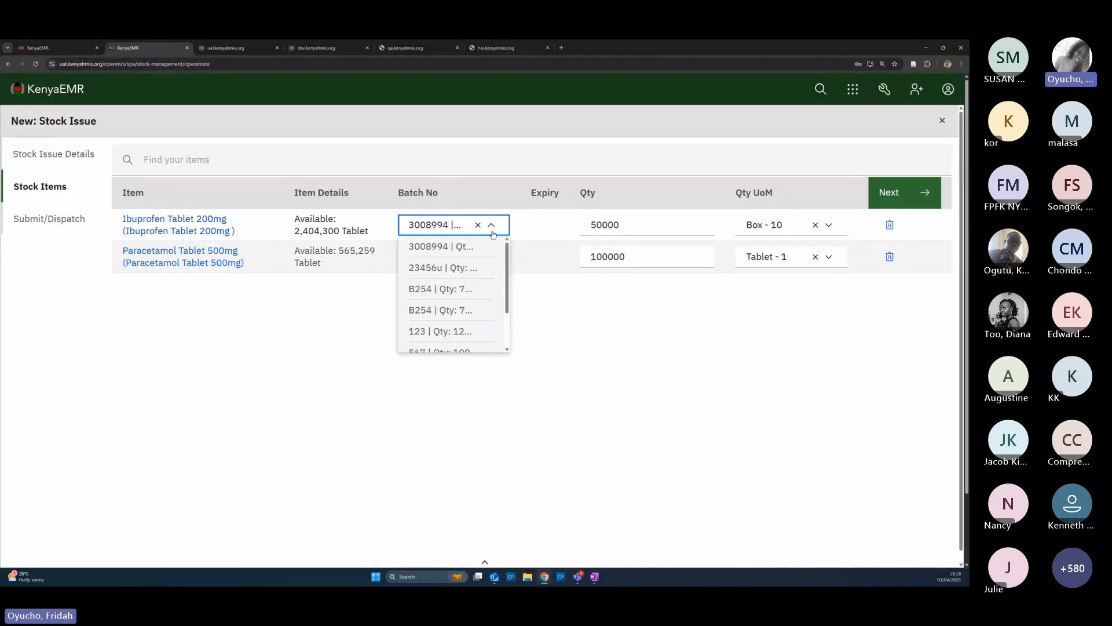
{"action": "left_click", "coordinate": [478, 227]}
{"action": "left_click", "coordinate": [485, 225]}
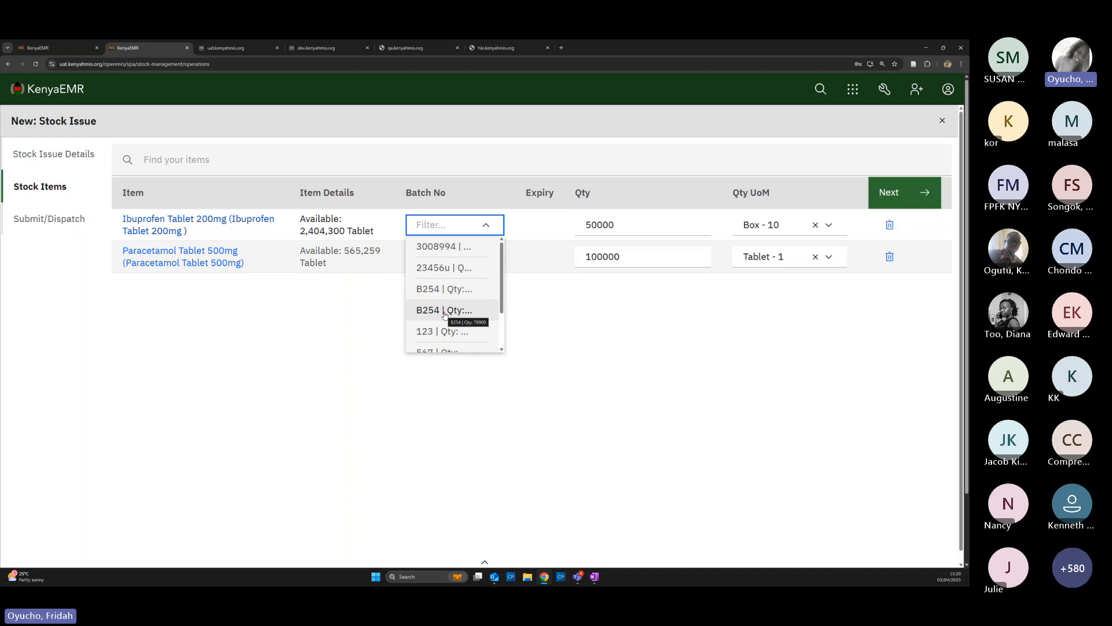
{"action": "left_click", "coordinate": [450, 252]}
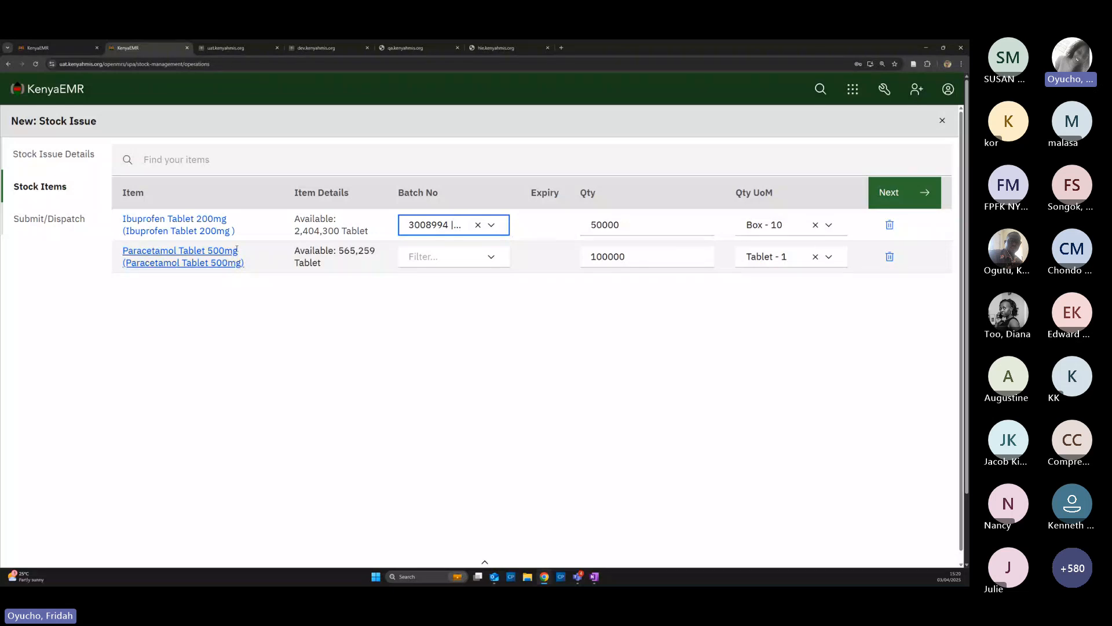
Assign batch p254 to the Paracetamol line of the stock issue
{"action": "left_click", "coordinate": [477, 257]}
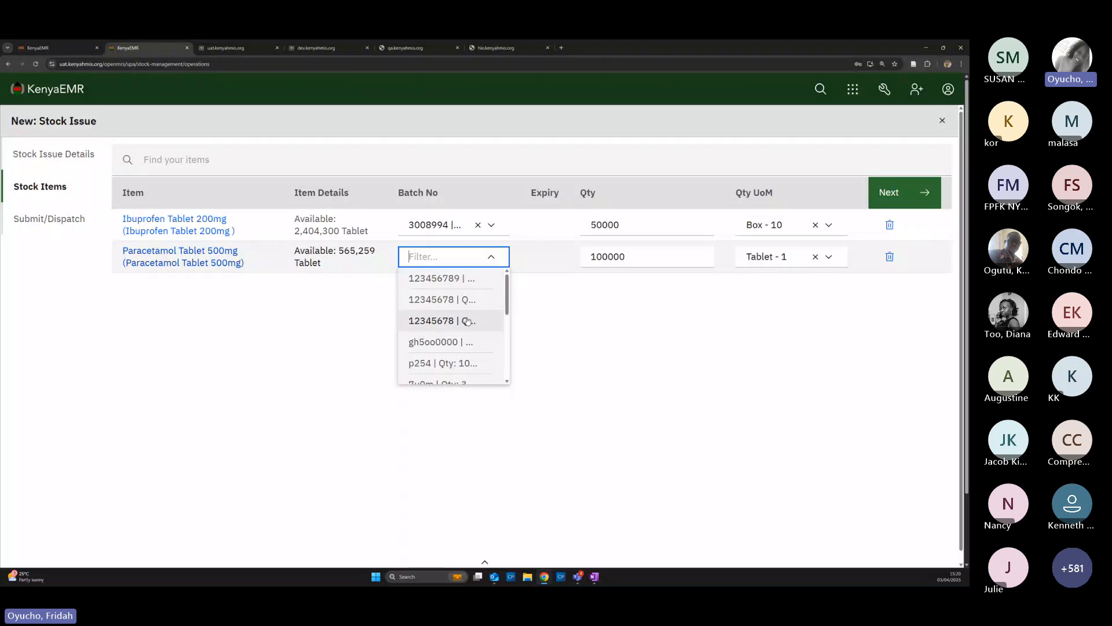
{"action": "scroll", "coordinate": [467, 320], "scroll_direction": "down", "scroll_amount": 3}
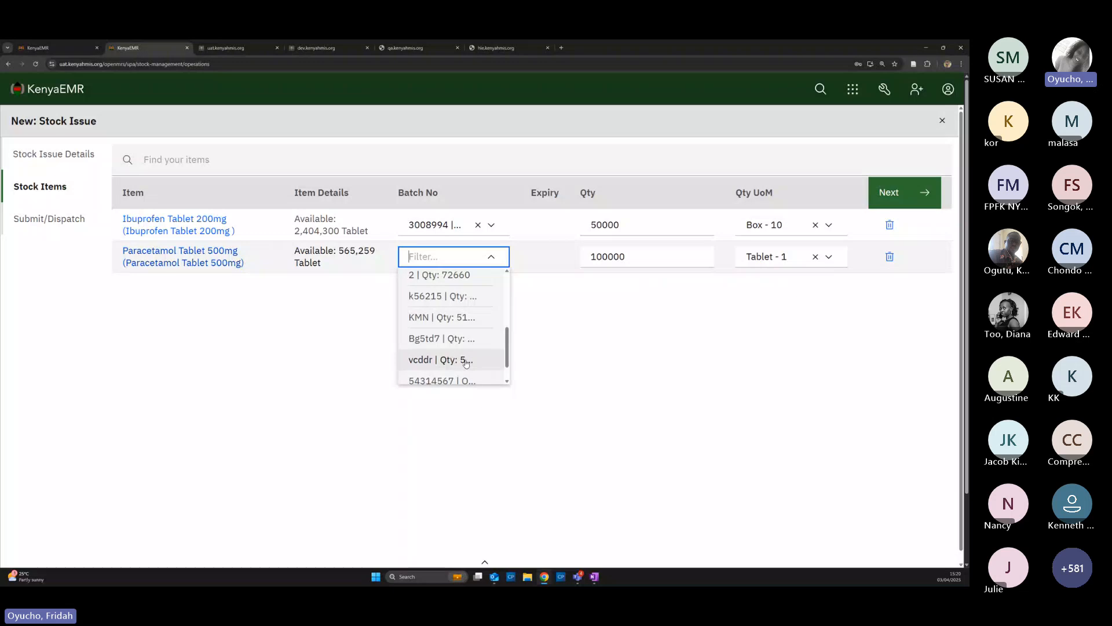
{"action": "scroll", "coordinate": [469, 364], "scroll_direction": "down", "scroll_amount": 1}
{"action": "scroll", "coordinate": [468, 363], "scroll_direction": "down", "scroll_amount": 1}
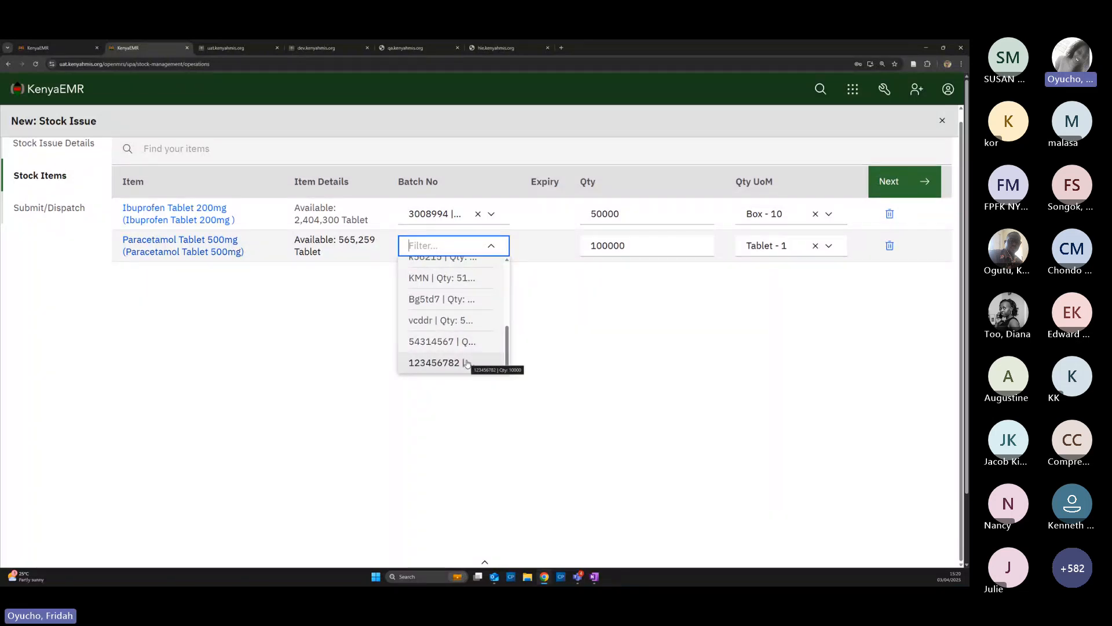
{"action": "scroll", "coordinate": [463, 329], "scroll_direction": "up", "scroll_amount": 2}
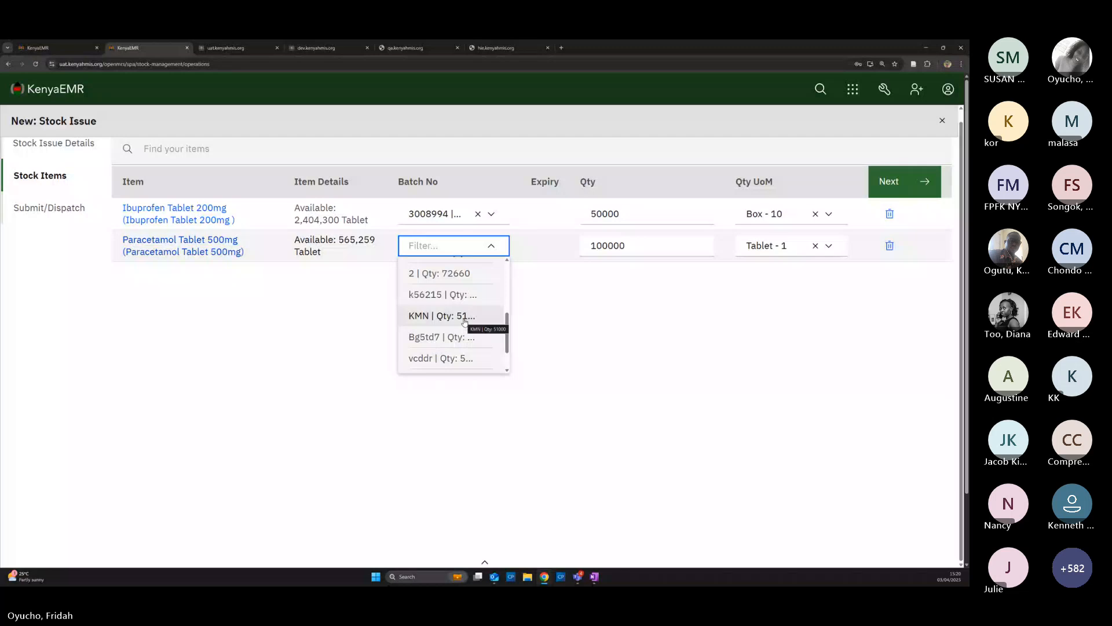
{"action": "scroll", "coordinate": [464, 298], "scroll_direction": "up", "scroll_amount": 2}
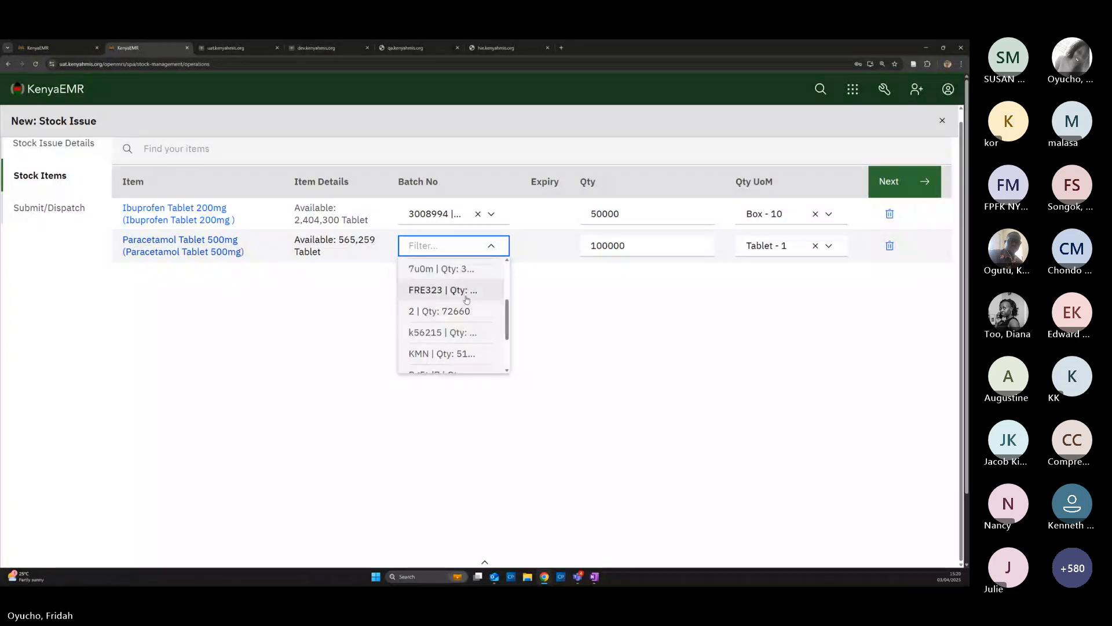
{"action": "scroll", "coordinate": [466, 301], "scroll_direction": "up", "scroll_amount": 2}
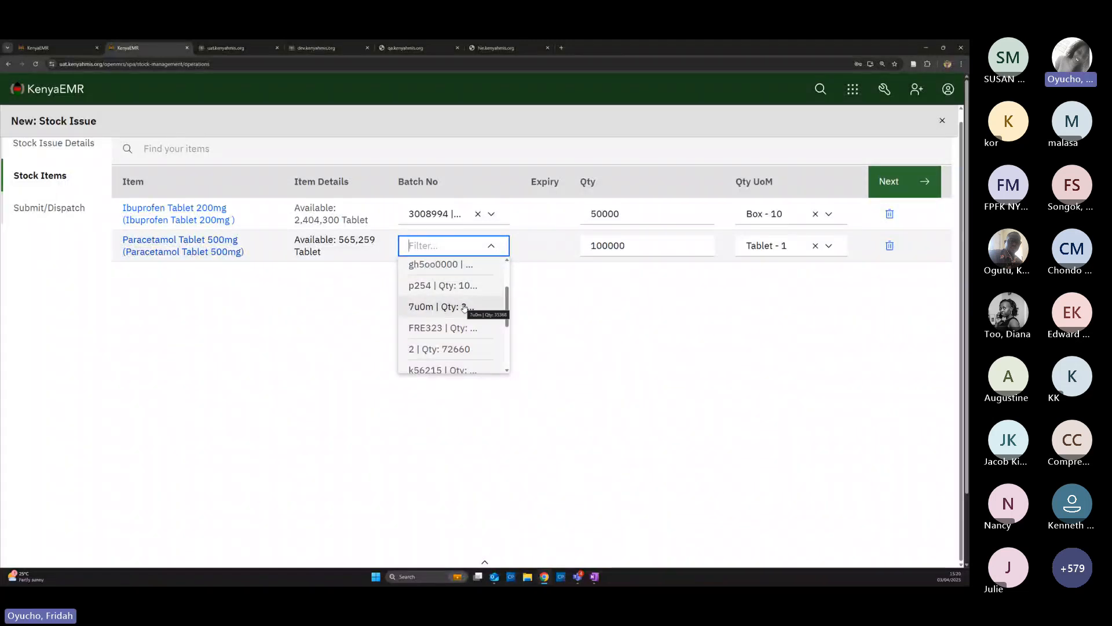
{"action": "scroll", "coordinate": [467, 301], "scroll_direction": "up", "scroll_amount": 3}
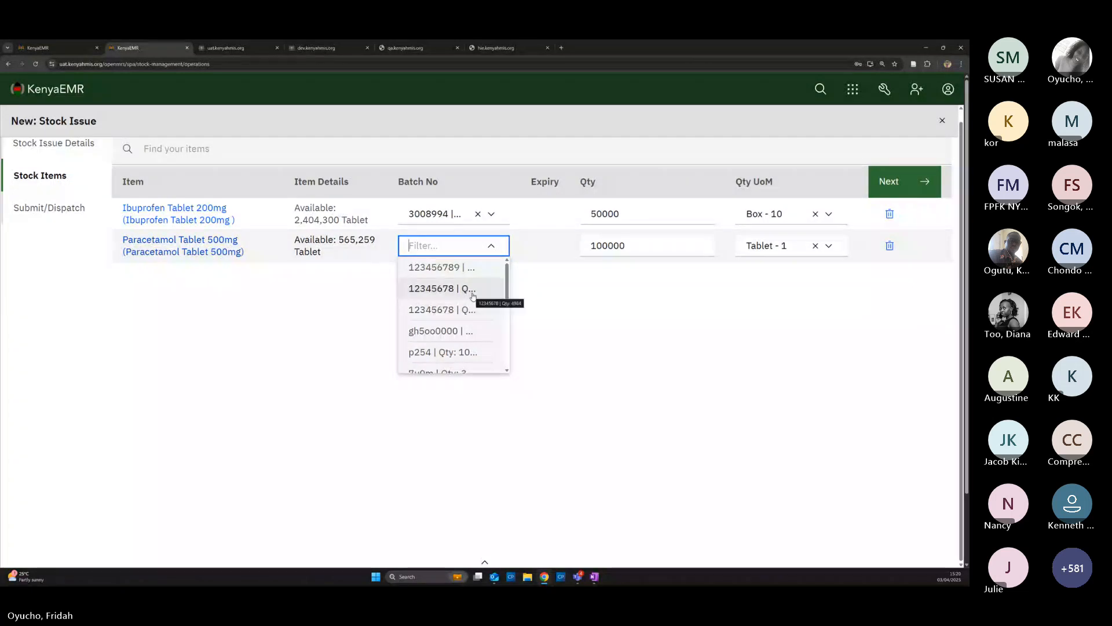
{"action": "scroll", "coordinate": [473, 295], "scroll_direction": "up", "scroll_amount": 1}
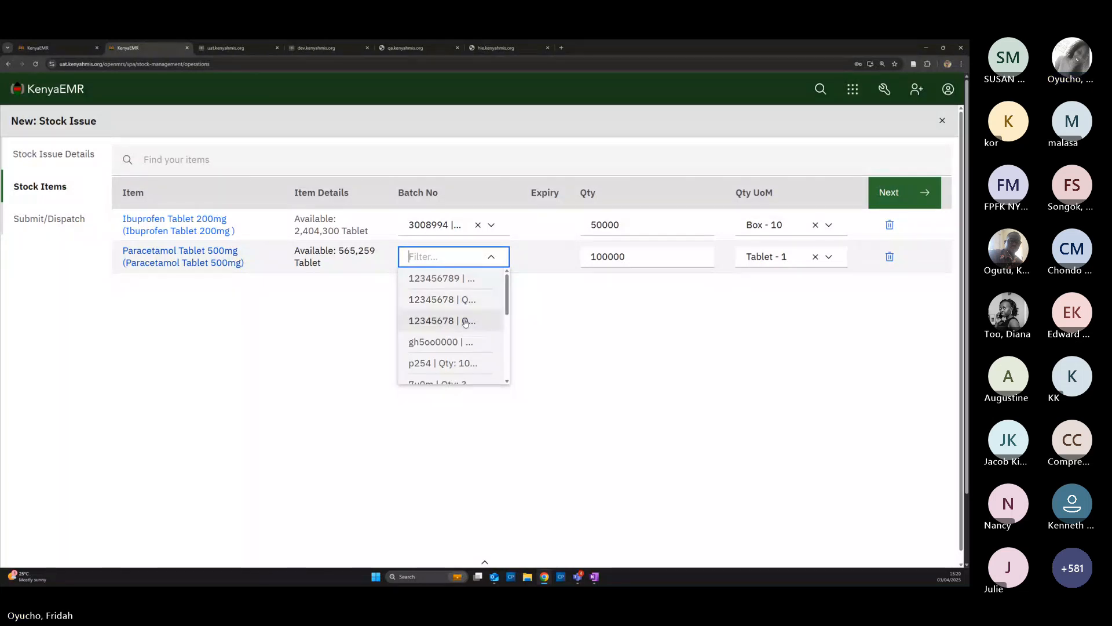
{"action": "scroll", "coordinate": [469, 310], "scroll_direction": "down", "scroll_amount": 1}
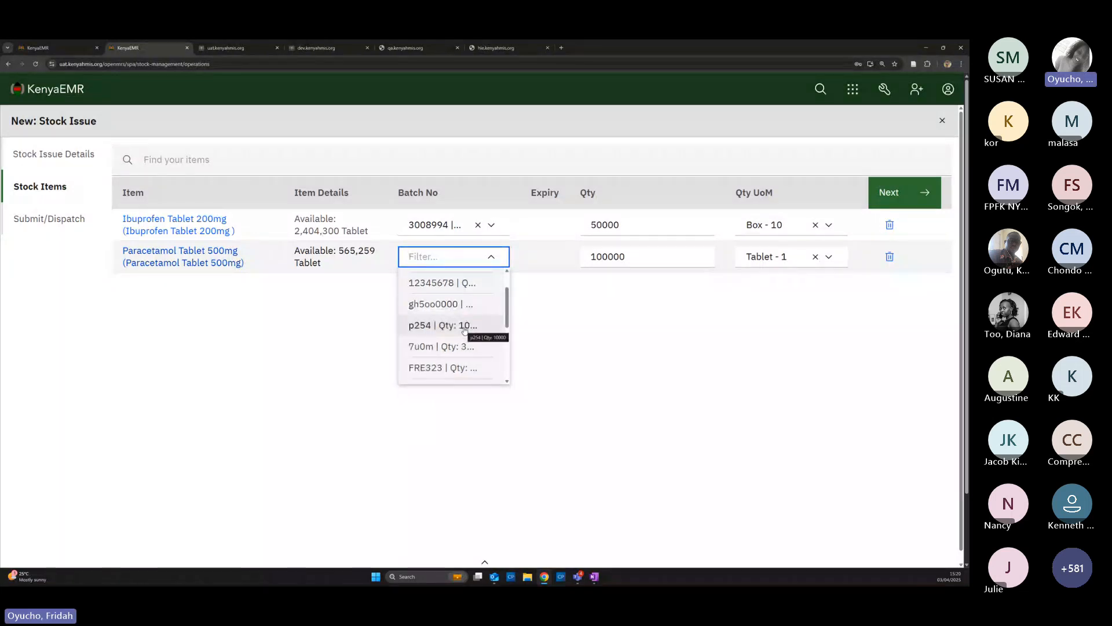
{"action": "left_click", "coordinate": [467, 325]}
Reduce the Paracetamol quantity from 100000 to 1000
{"action": "left_click", "coordinate": [642, 255]}
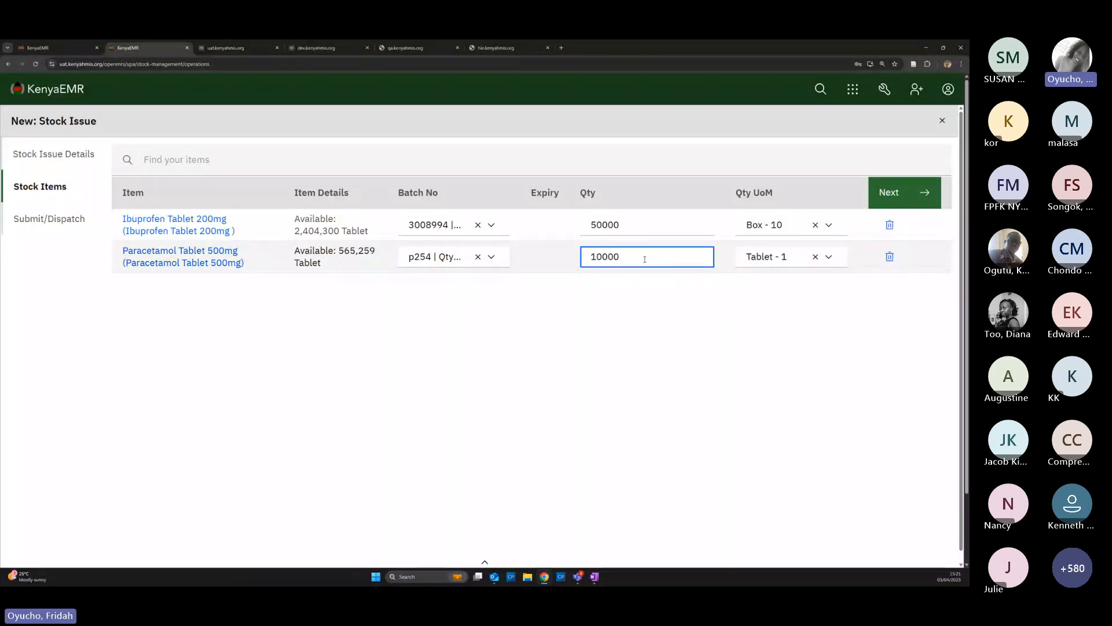
{"action": "key", "text": "BackSpace"}
{"action": "key", "text": "BackSpace"}
{"action": "key", "text": "BackSpace"}
{"action": "type", "text": "1000"}
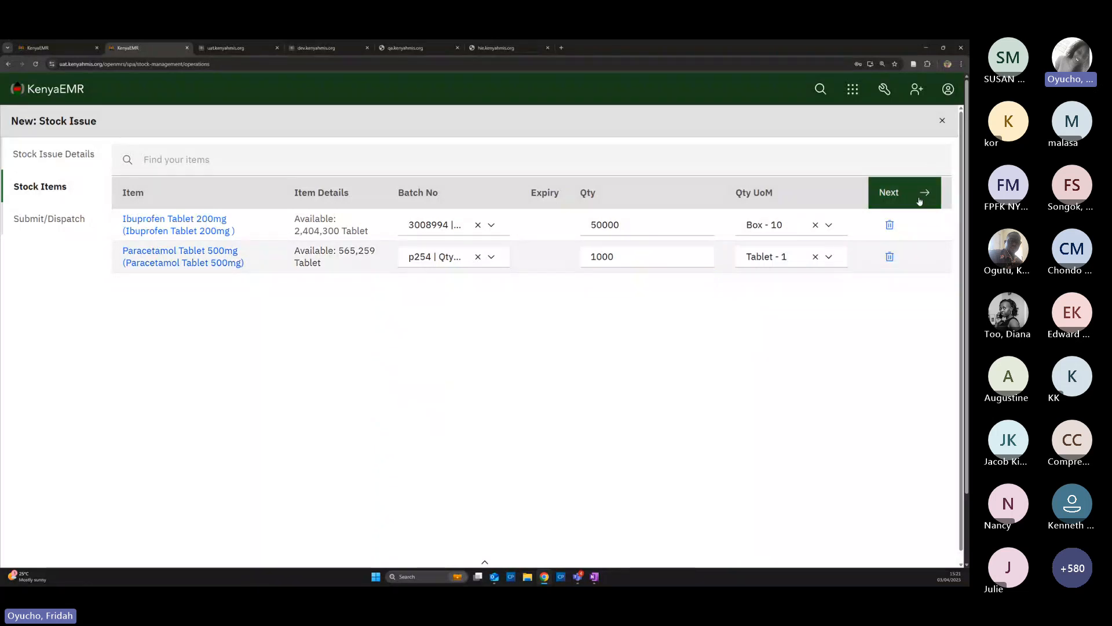
Dispatch the stock issue with no approval; it saves as SIS-0522 but fails on p254's negative balance
{"action": "left_click", "coordinate": [915, 197]}
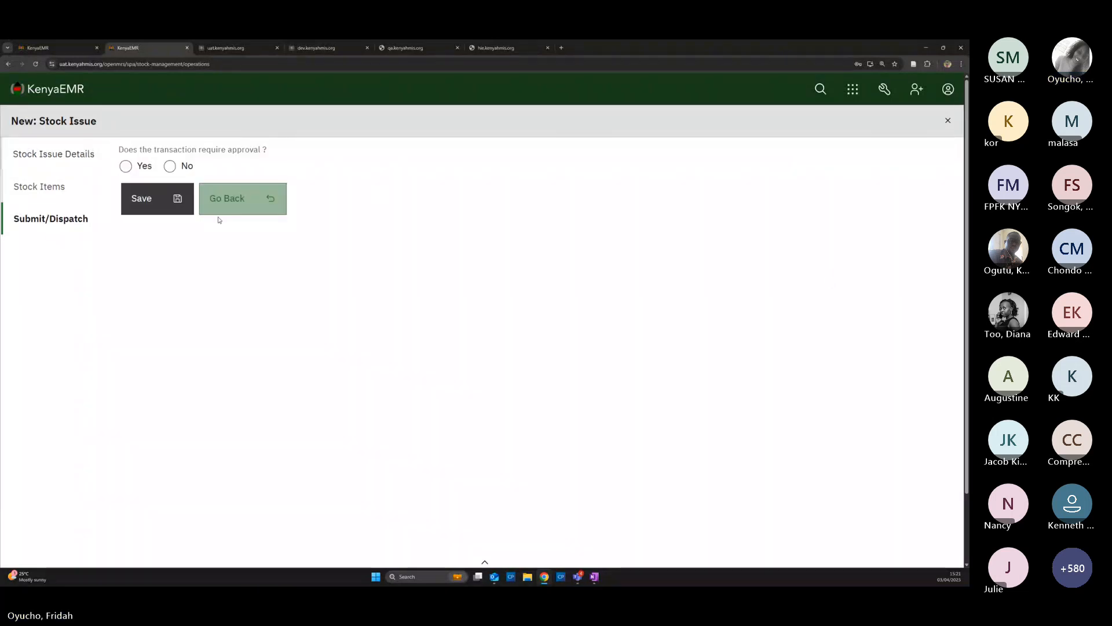
{"action": "left_click", "coordinate": [209, 199]}
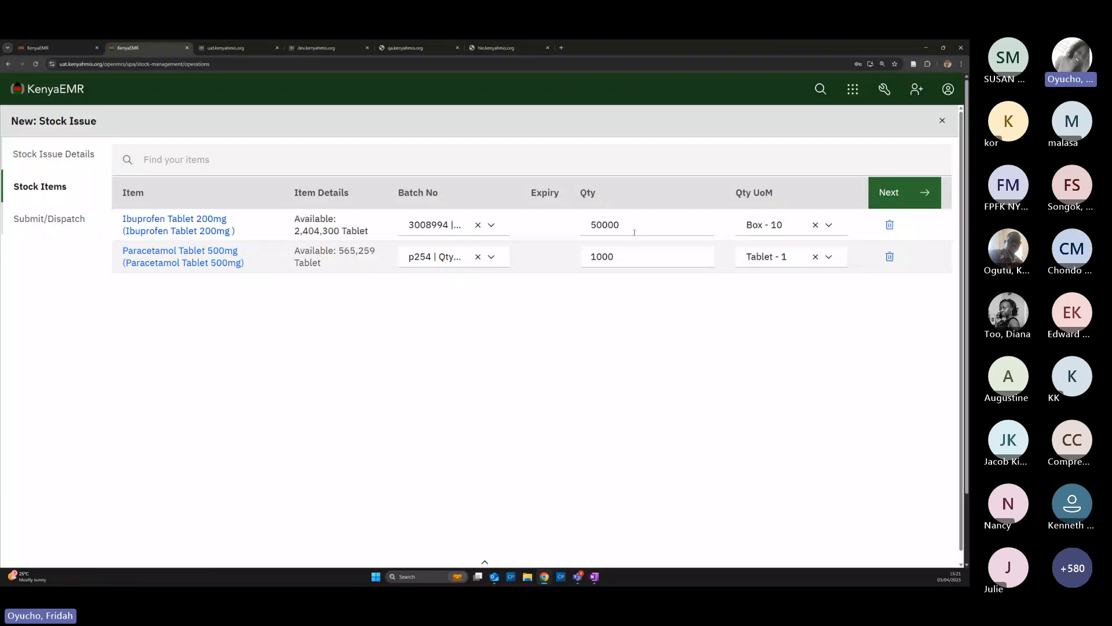
{"action": "left_click", "coordinate": [621, 260]}
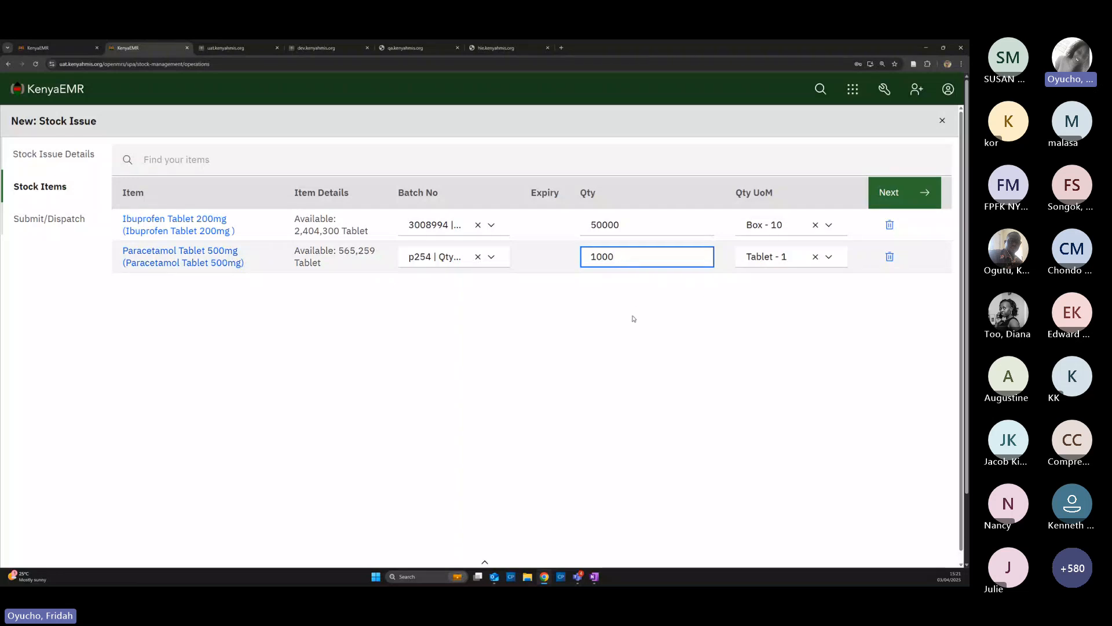
{"action": "left_click", "coordinate": [898, 195]}
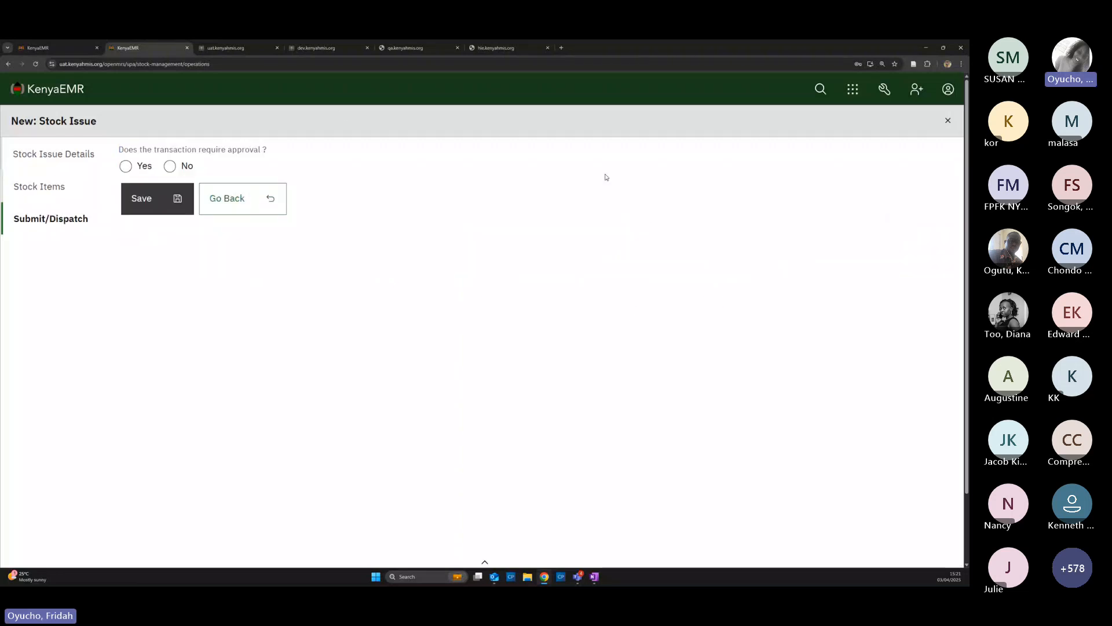
{"action": "left_click", "coordinate": [170, 166]}
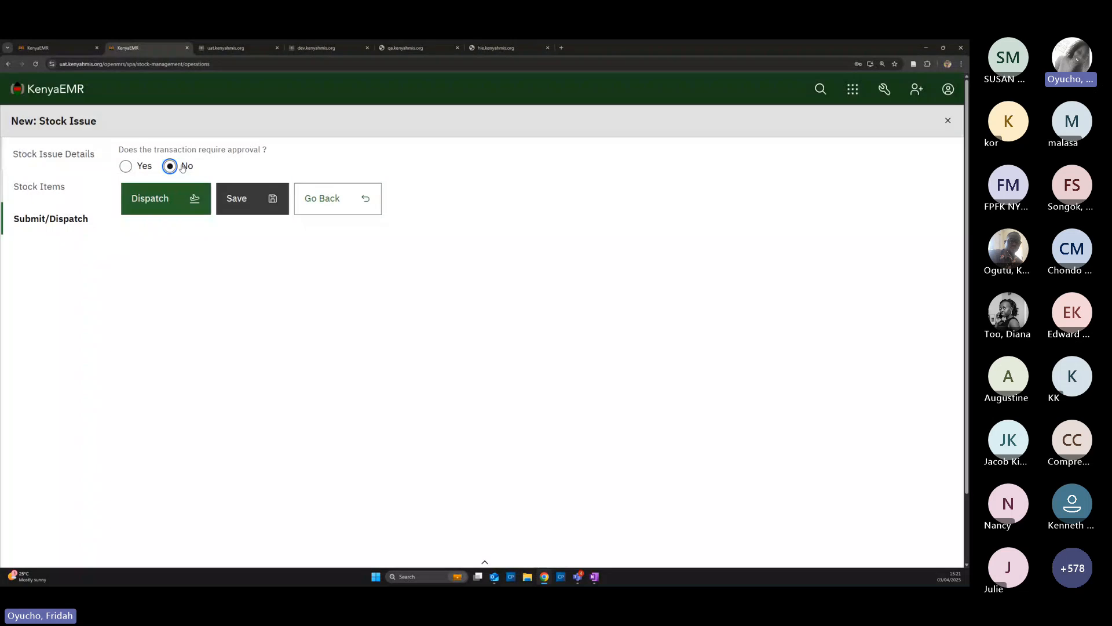
{"action": "left_click", "coordinate": [165, 194]}
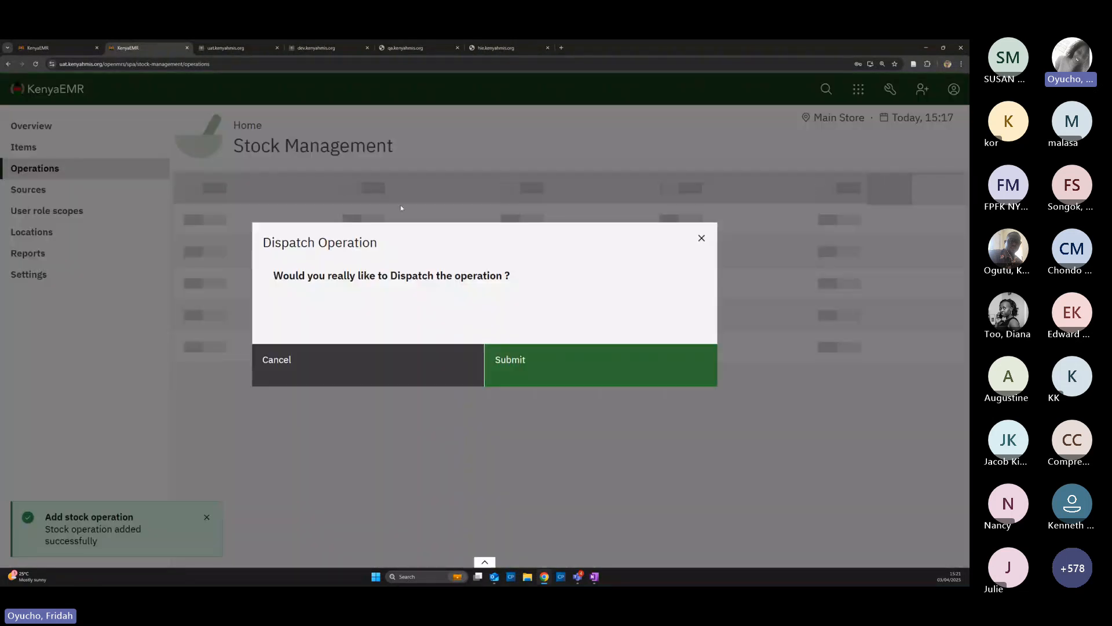
{"action": "left_click", "coordinate": [510, 370]}
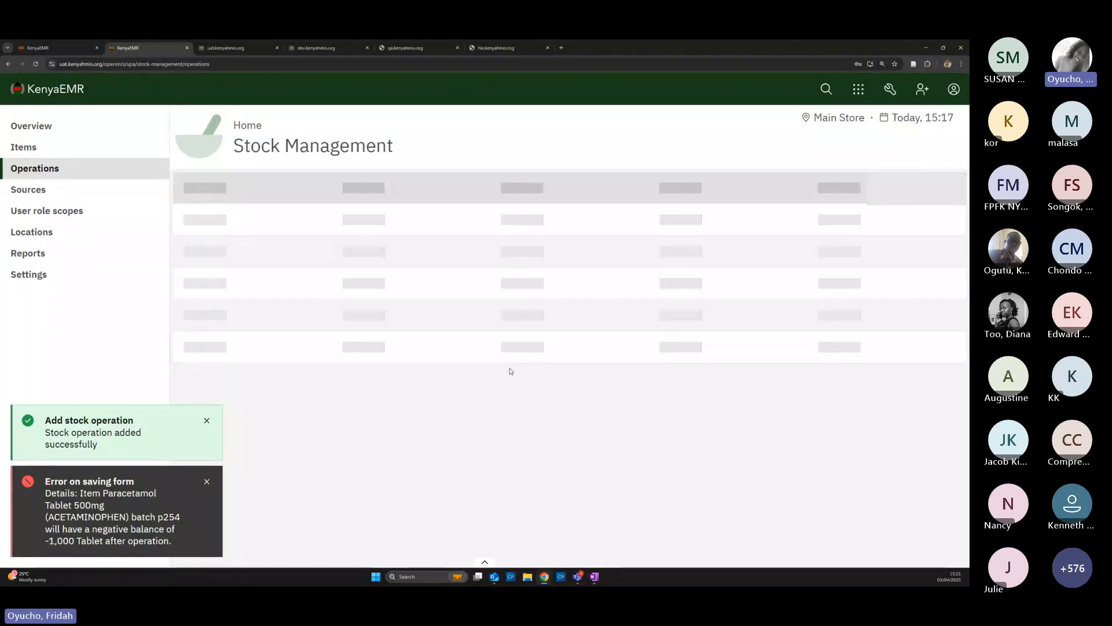
Dismiss the balance error, reopen SIS-0522, then reload the page after the uuid TypeError
{"action": "left_click", "coordinate": [206, 483]}
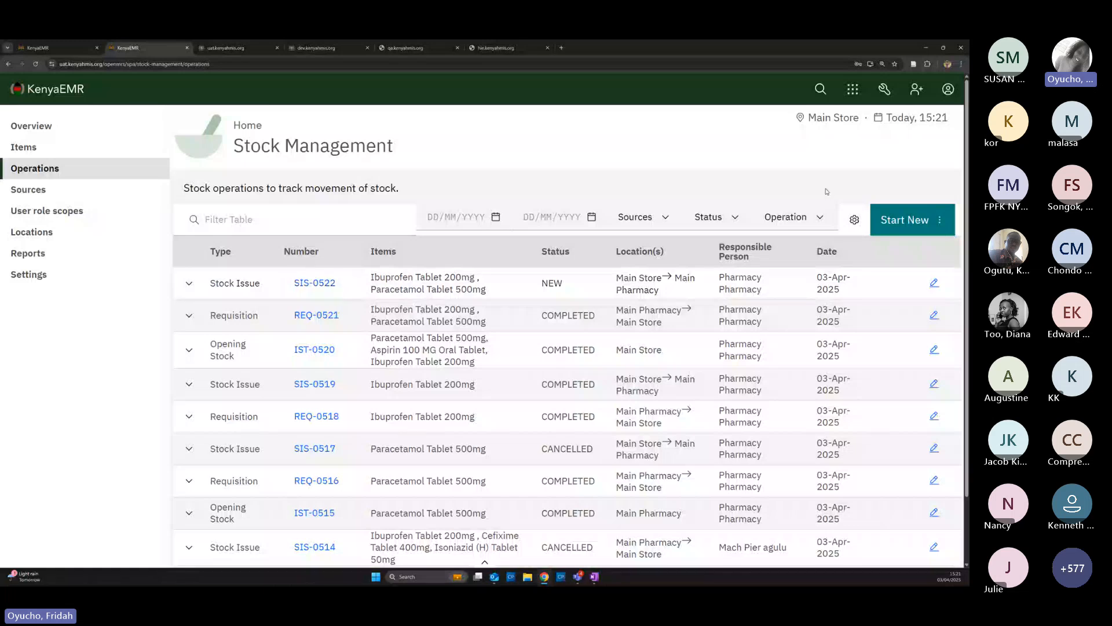
{"action": "left_click", "coordinate": [304, 285]}
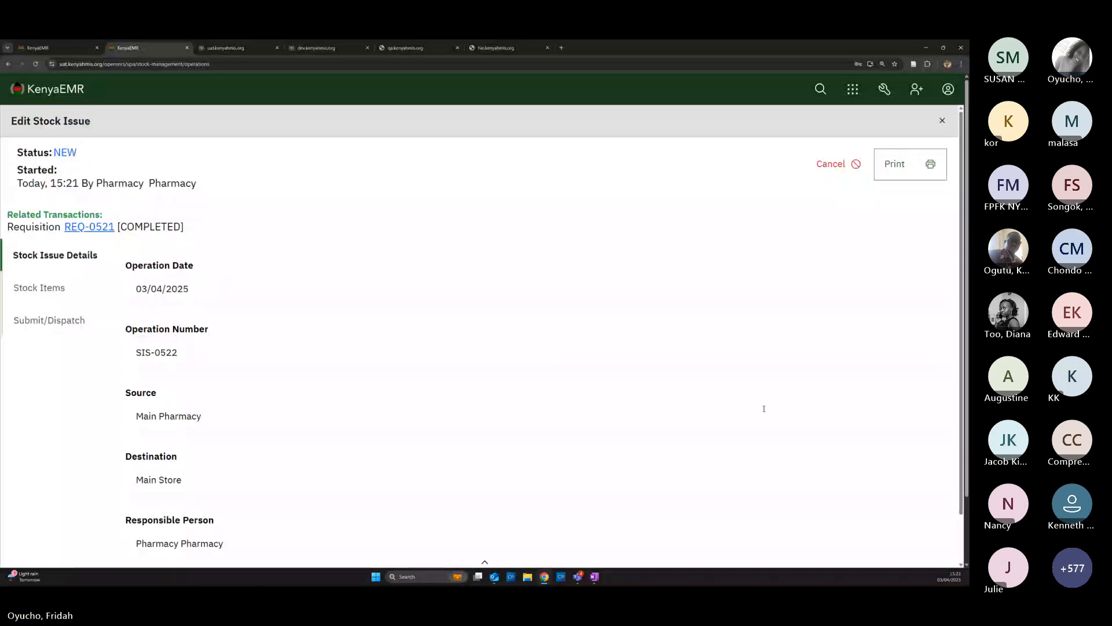
{"action": "scroll", "coordinate": [842, 471], "scroll_direction": "down", "scroll_amount": 2}
{"action": "left_click", "coordinate": [898, 542]}
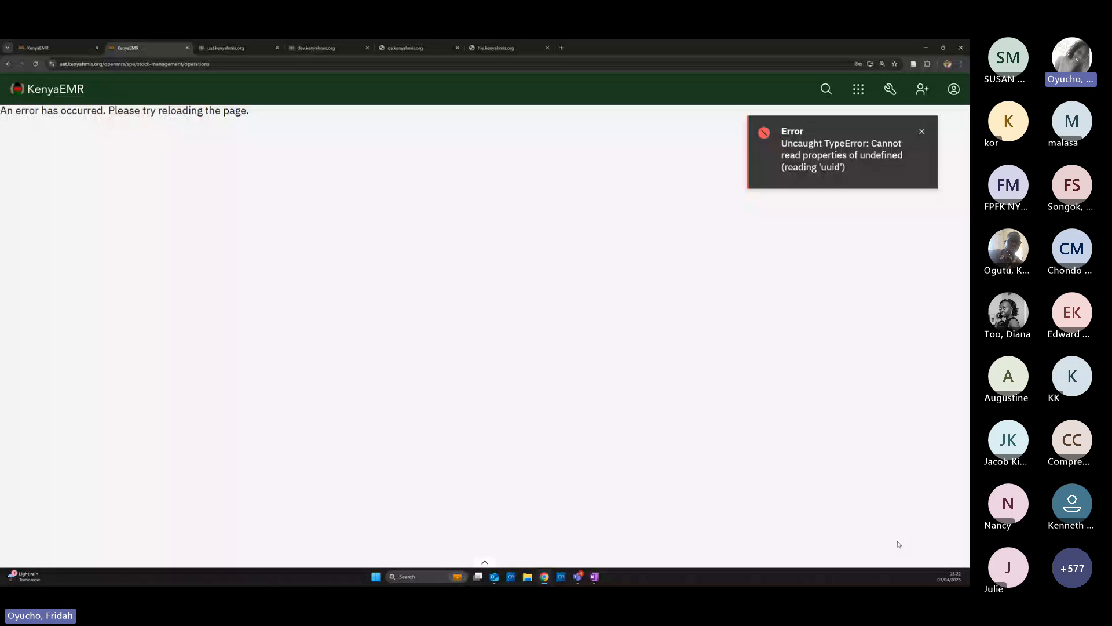
{"action": "left_click", "coordinate": [923, 132]}
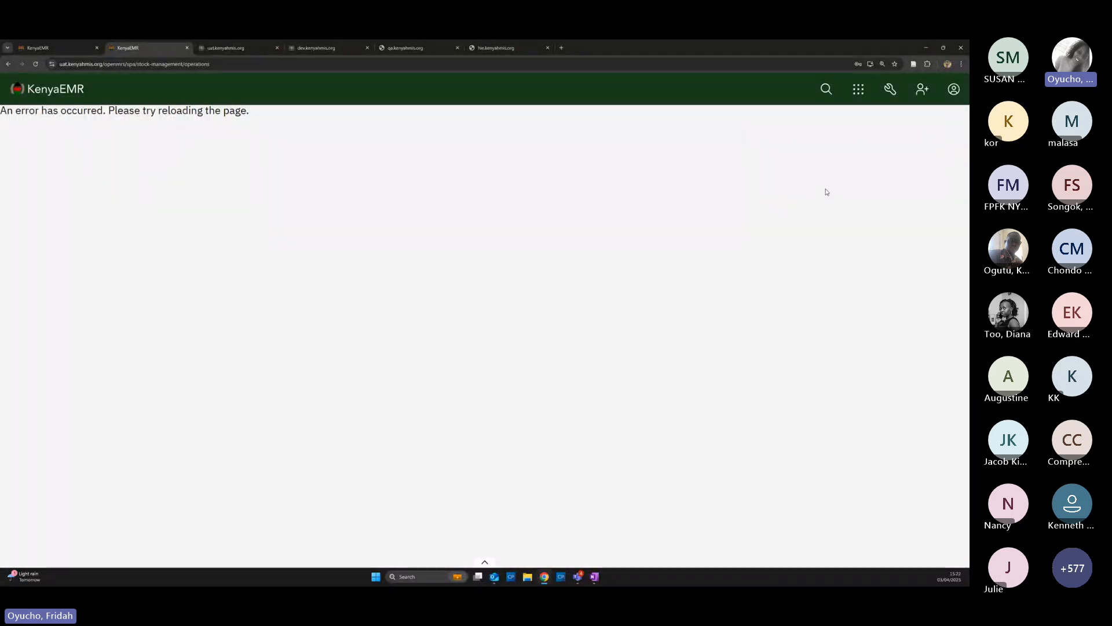
{"action": "left_click", "coordinate": [8, 64]}
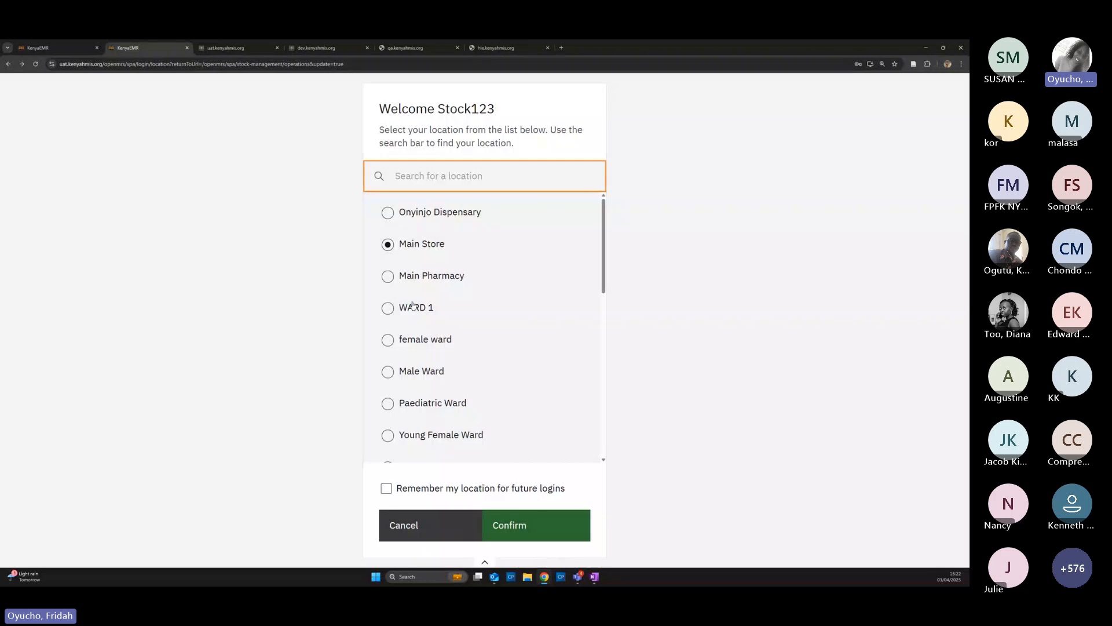
Confirm Main Store as location, reopen SIS-0522 and cancel the operation
{"action": "left_click", "coordinate": [497, 525]}
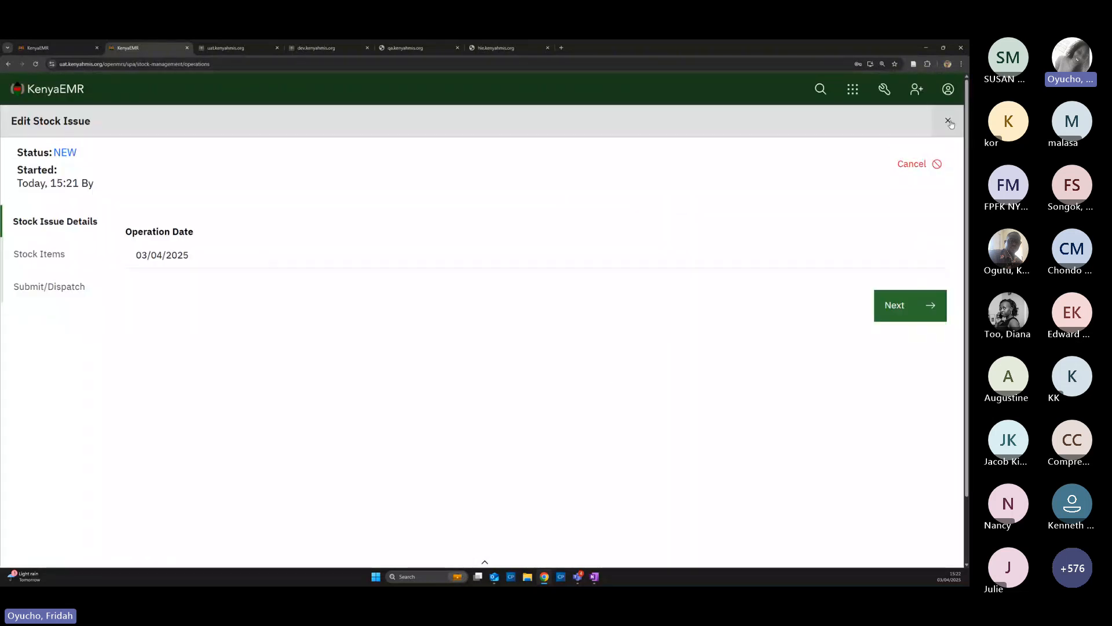
{"action": "left_click", "coordinate": [949, 122]}
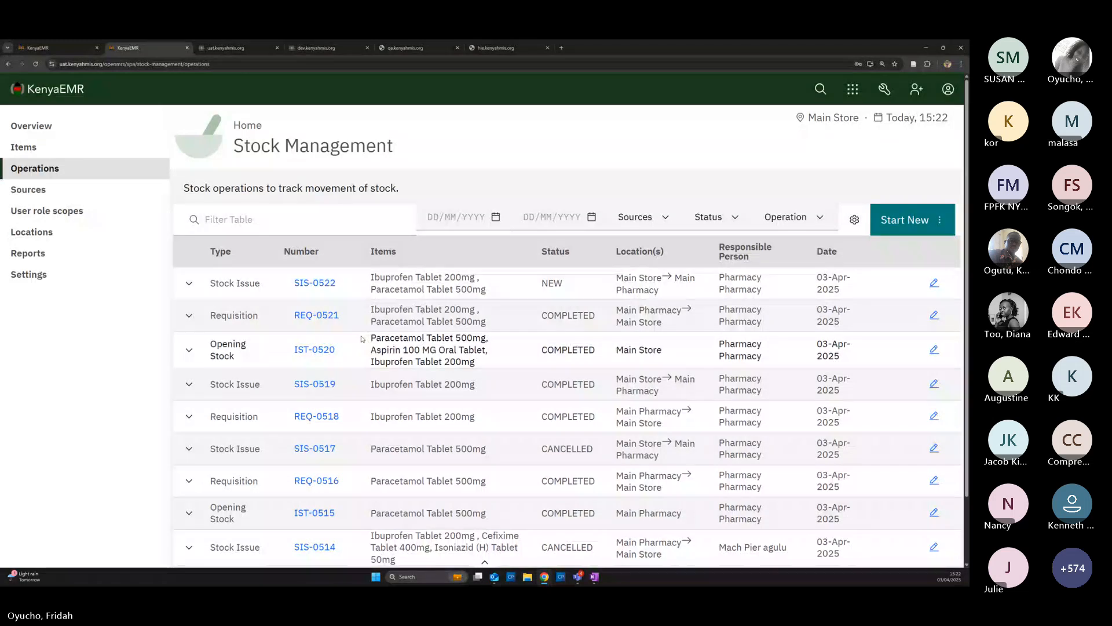
{"action": "left_click", "coordinate": [934, 283]}
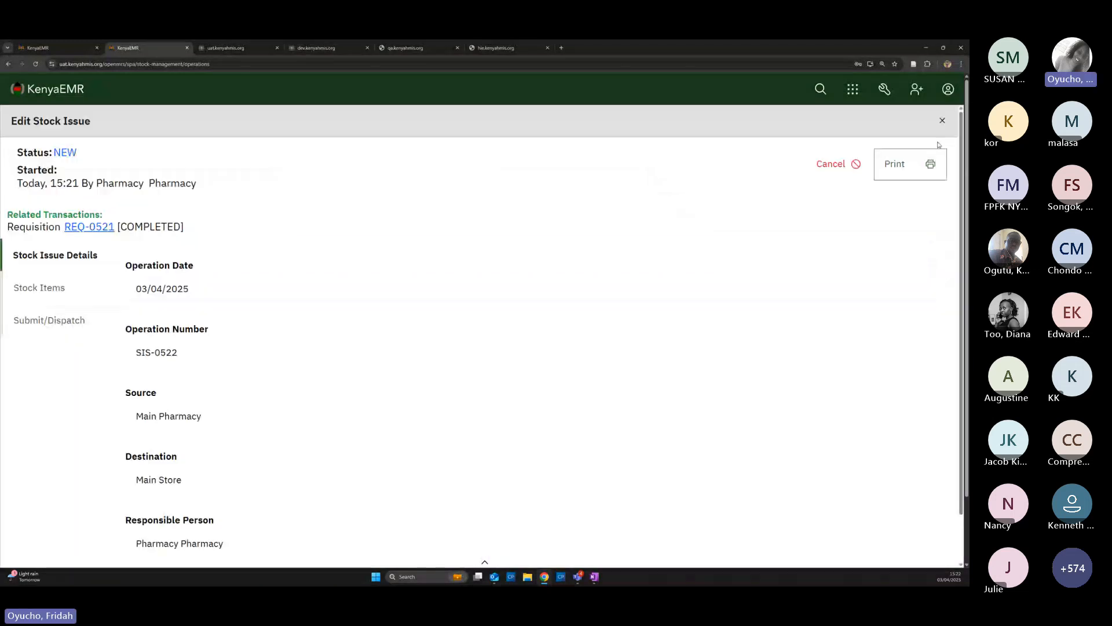
{"action": "left_click", "coordinate": [834, 165]}
{"action": "left_click", "coordinate": [525, 429]}
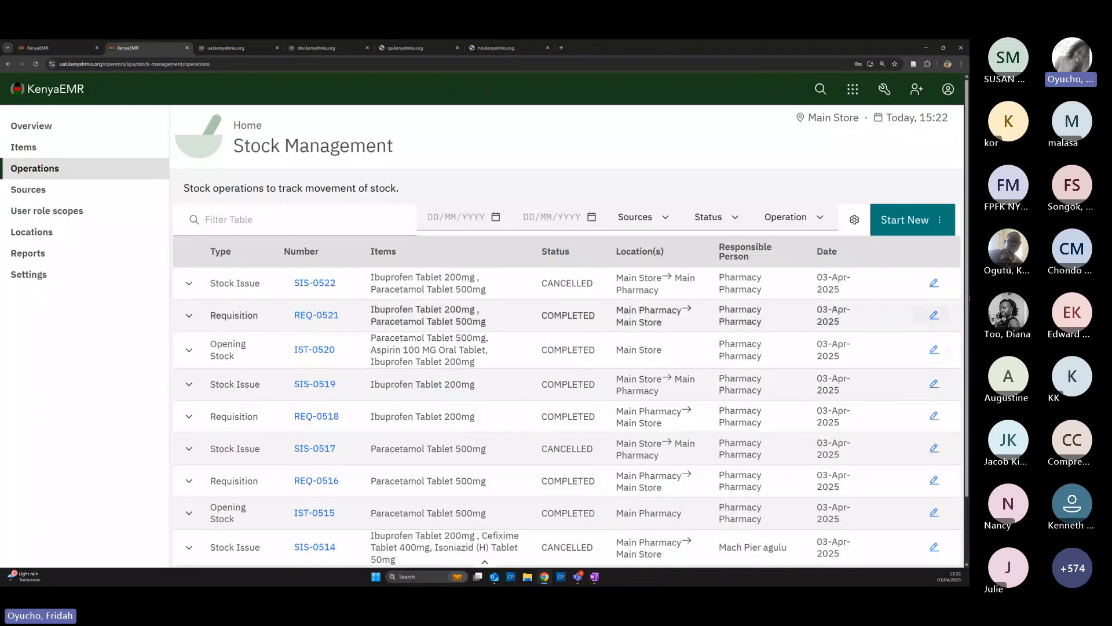
Start a new requisition and switch the working location to Main Pharmacy
{"action": "left_click", "coordinate": [940, 219]}
{"action": "left_click", "coordinate": [896, 353]}
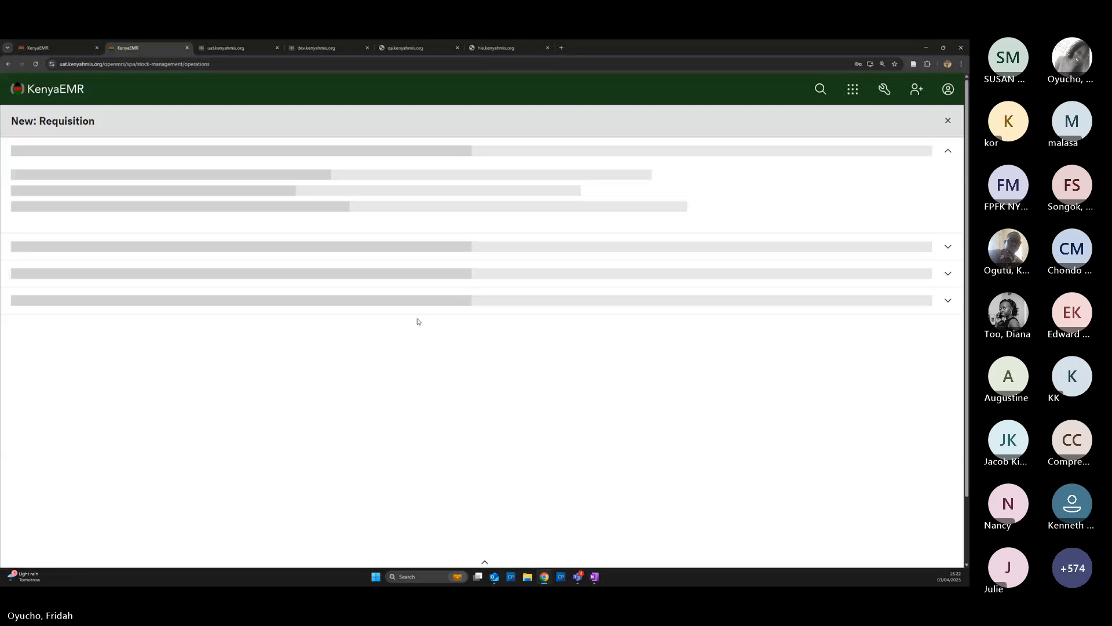
{"action": "left_click", "coordinate": [947, 88]}
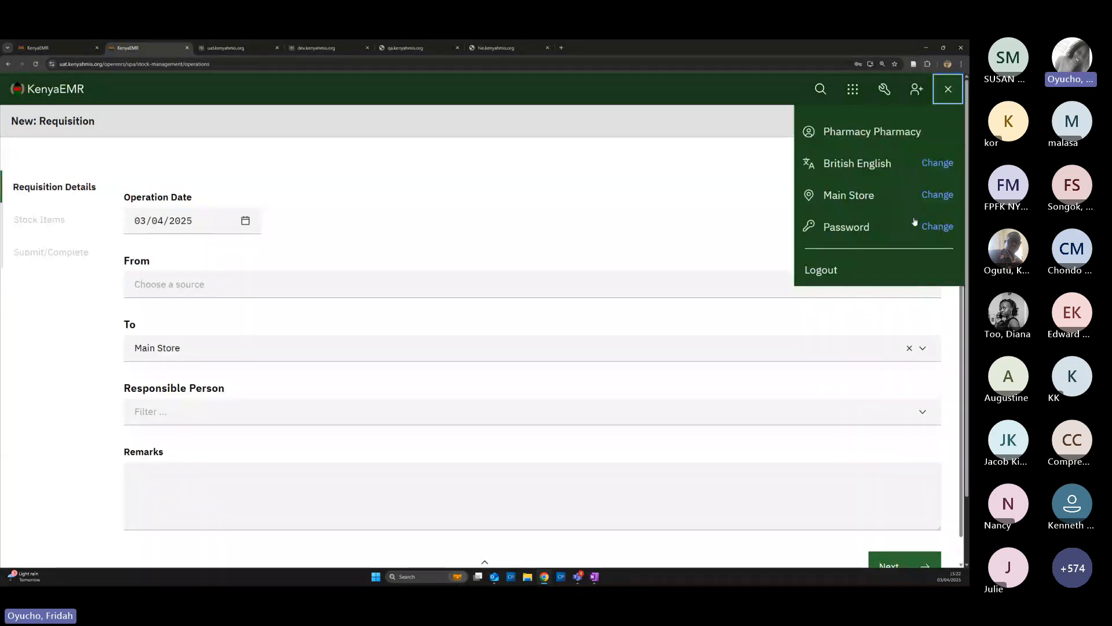
{"action": "left_click", "coordinate": [934, 191]}
{"action": "left_click", "coordinate": [401, 277]}
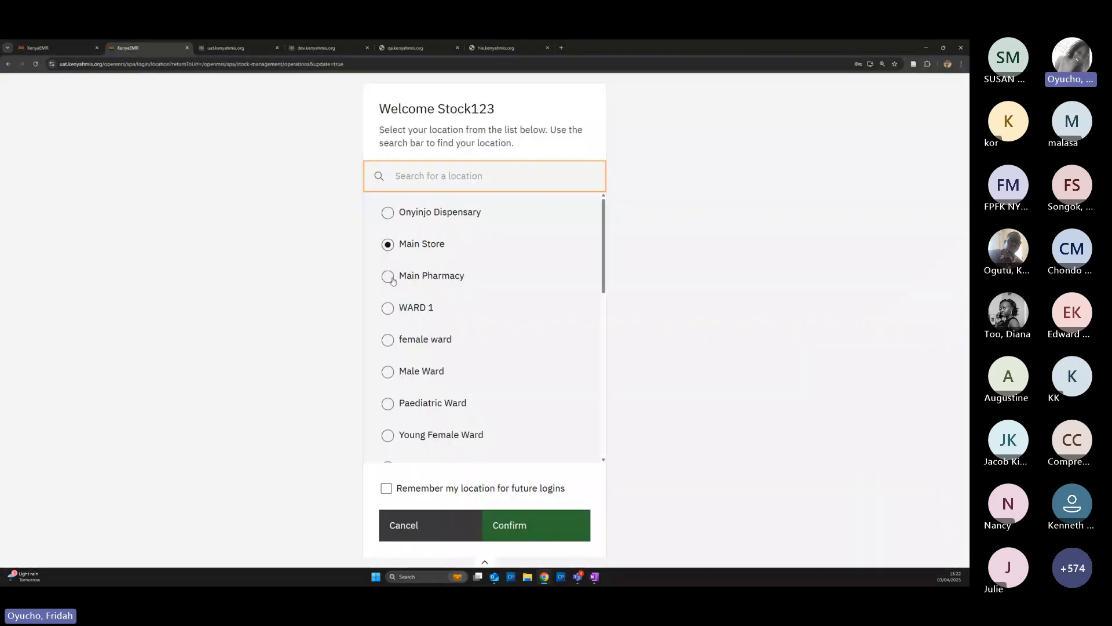
{"action": "left_click", "coordinate": [518, 523]}
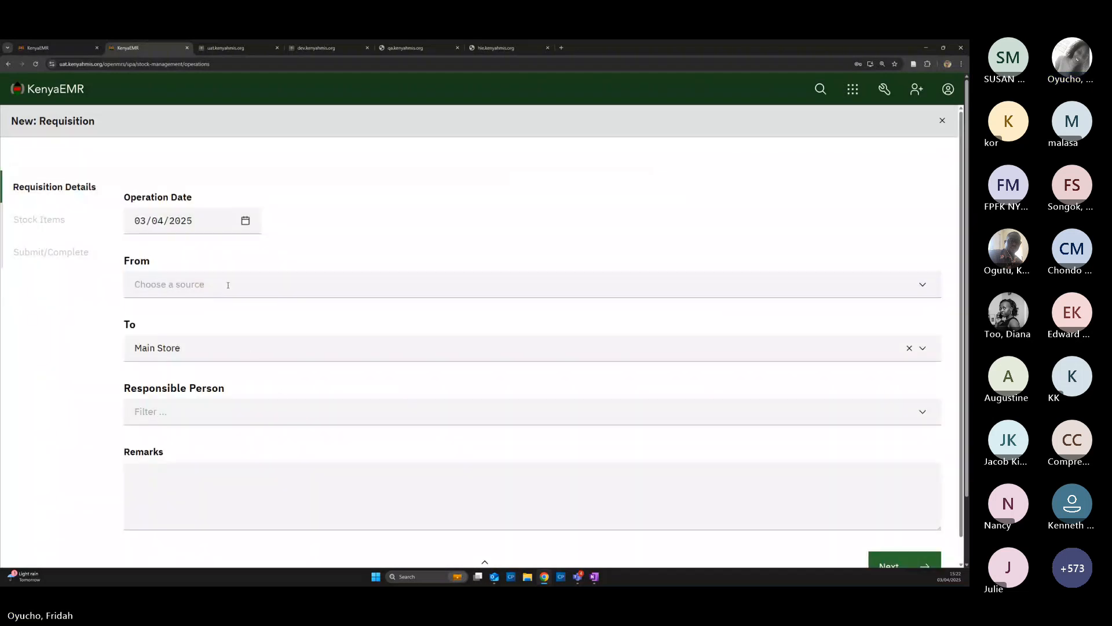
Set the requisition source to Main Pharmacy and the responsible person to the pharmacy user
{"action": "left_click", "coordinate": [215, 285]}
{"action": "left_click", "coordinate": [207, 363]}
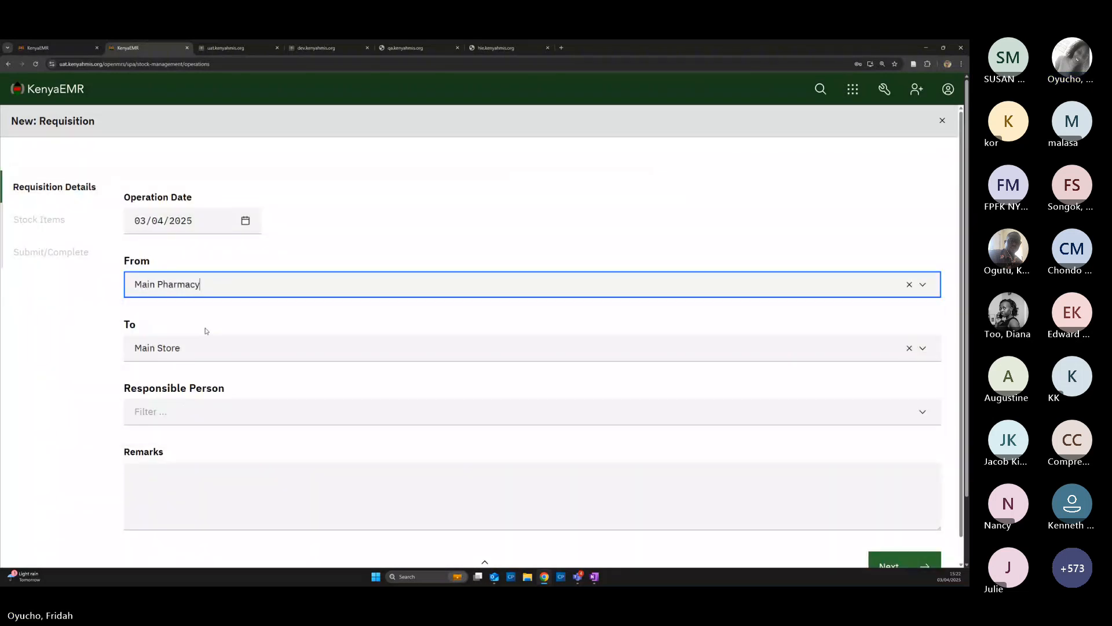
{"action": "left_click", "coordinate": [221, 413]}
{"action": "type", "text": "phara"}
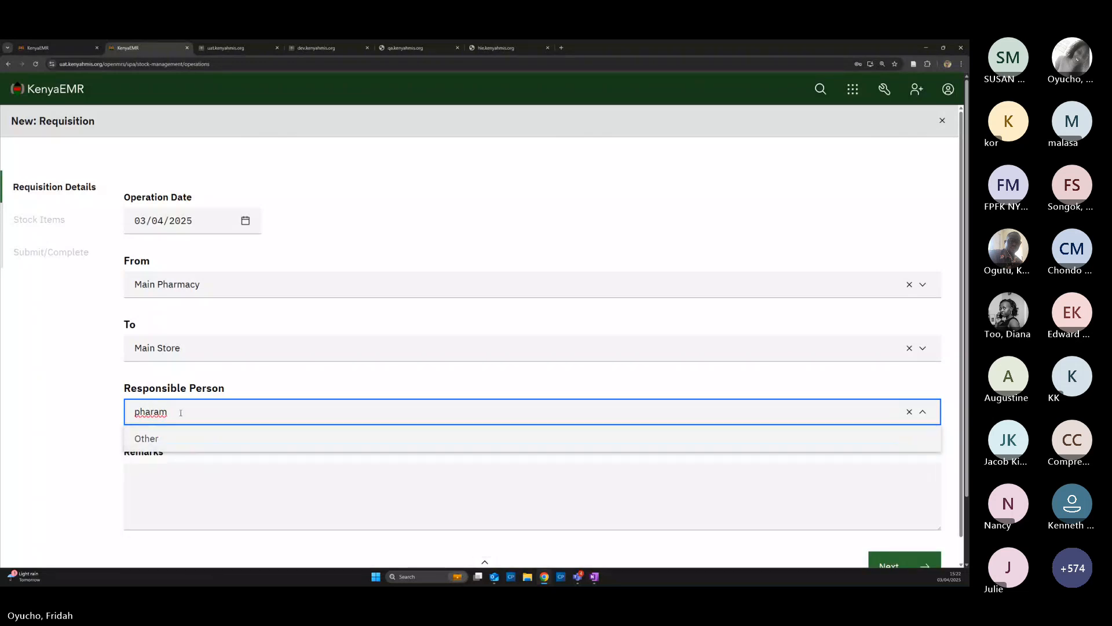
{"action": "type", "text": "m"}
{"action": "key", "text": "BackSpace"}
{"action": "key", "text": "BackSpace"}
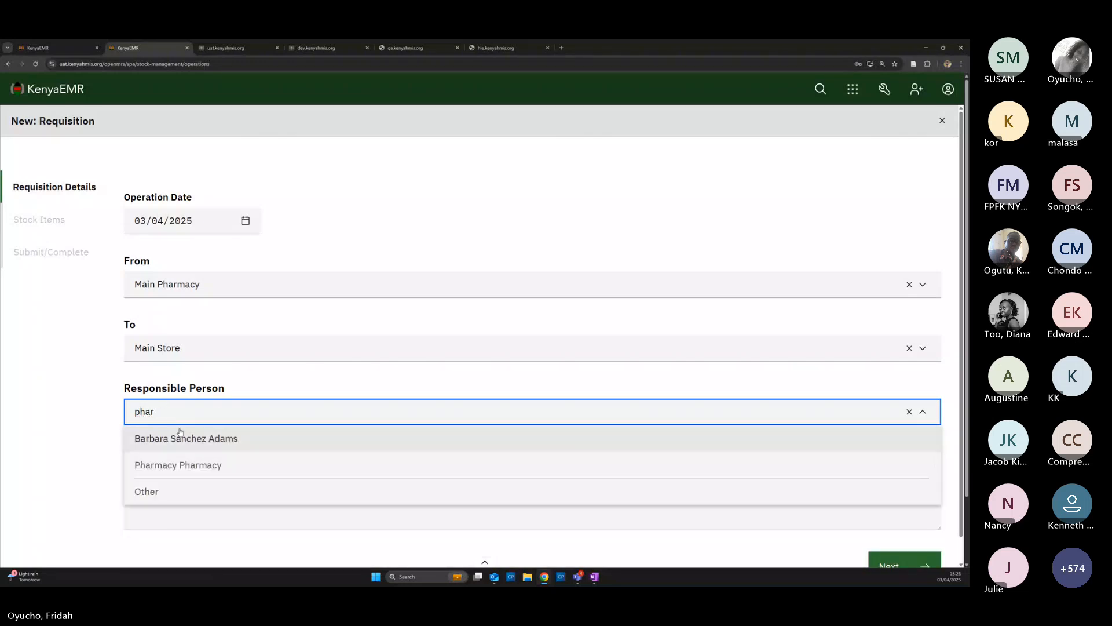
{"action": "left_click", "coordinate": [172, 462]}
Add Paracetamol Tablet 500mg to the requisition's stock items with its quantity
{"action": "left_click", "coordinate": [918, 566]}
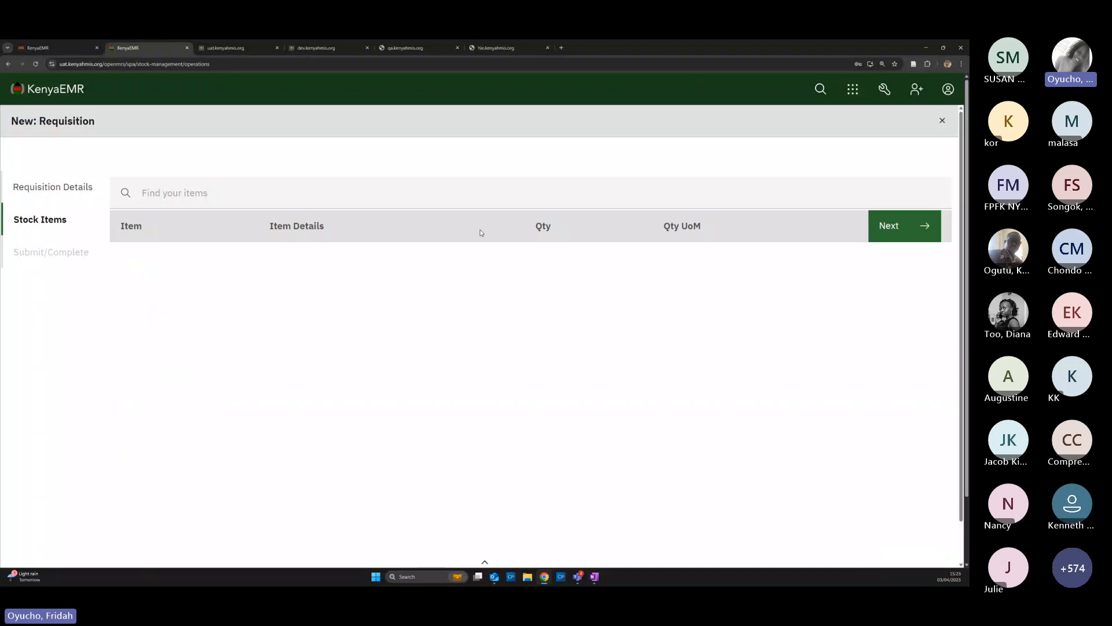
{"action": "left_click", "coordinate": [146, 190]}
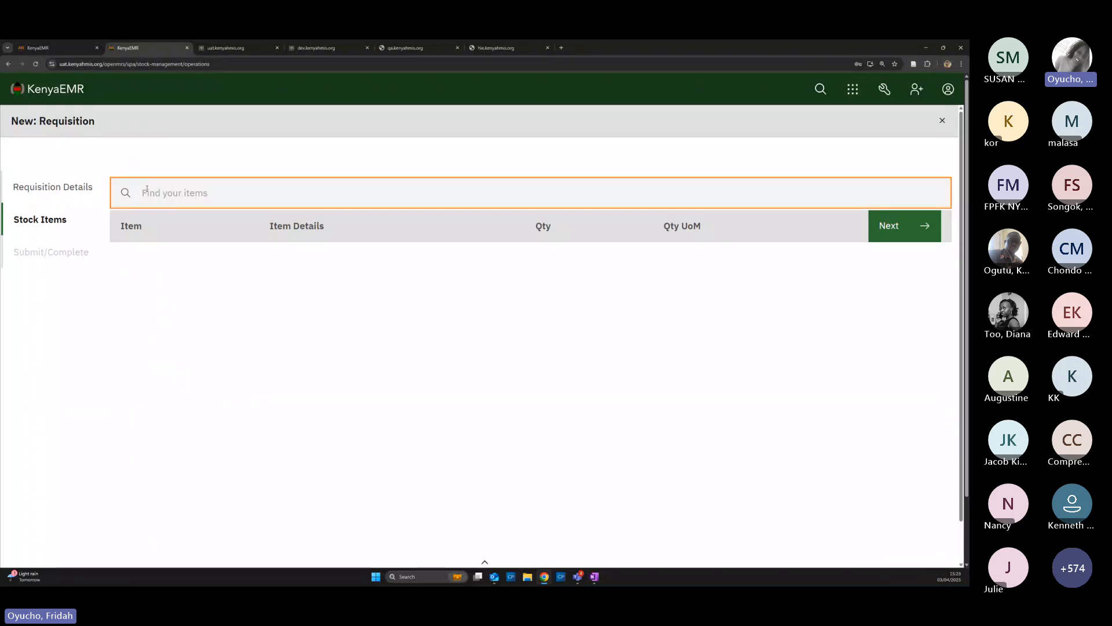
{"action": "type", "text": "parace"}
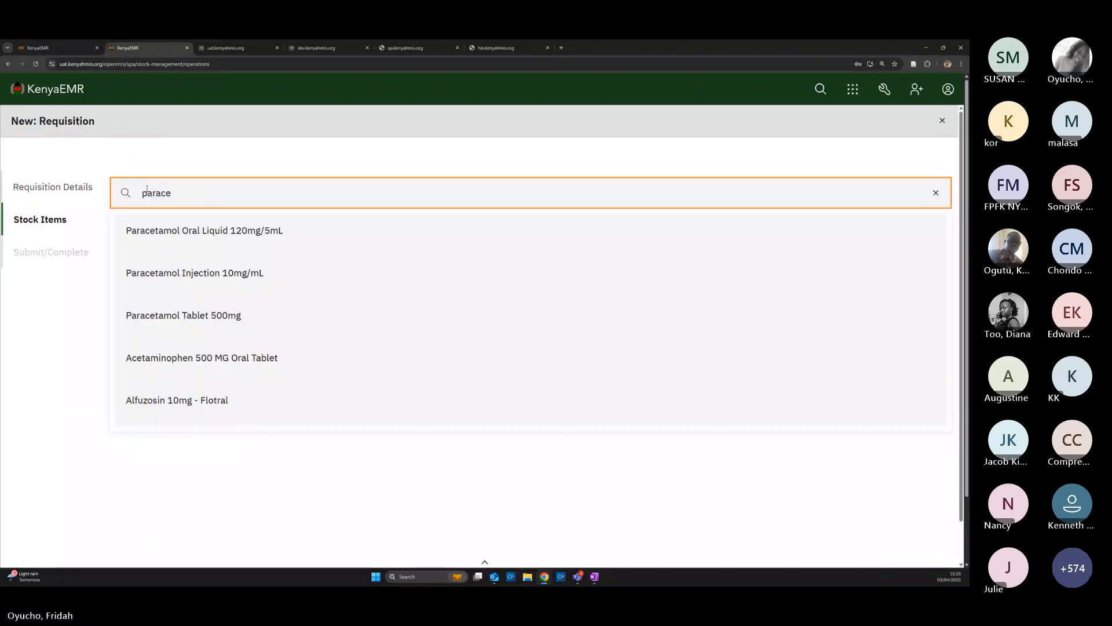
{"action": "left_click", "coordinate": [189, 326]}
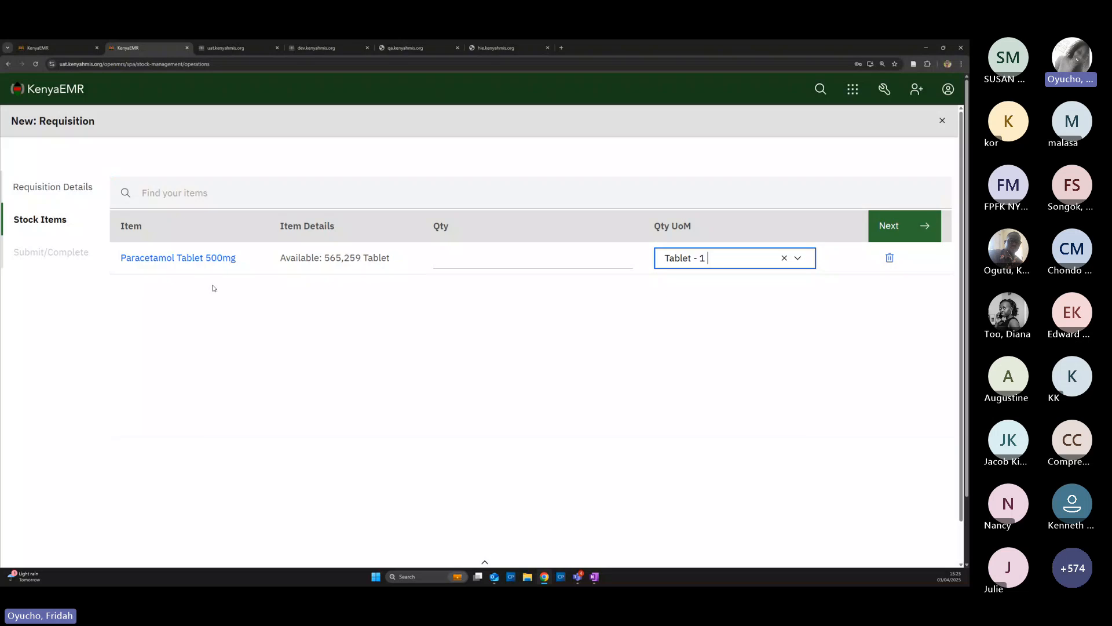
{"action": "left_click", "coordinate": [468, 261]}
{"action": "type", "text": "1"}
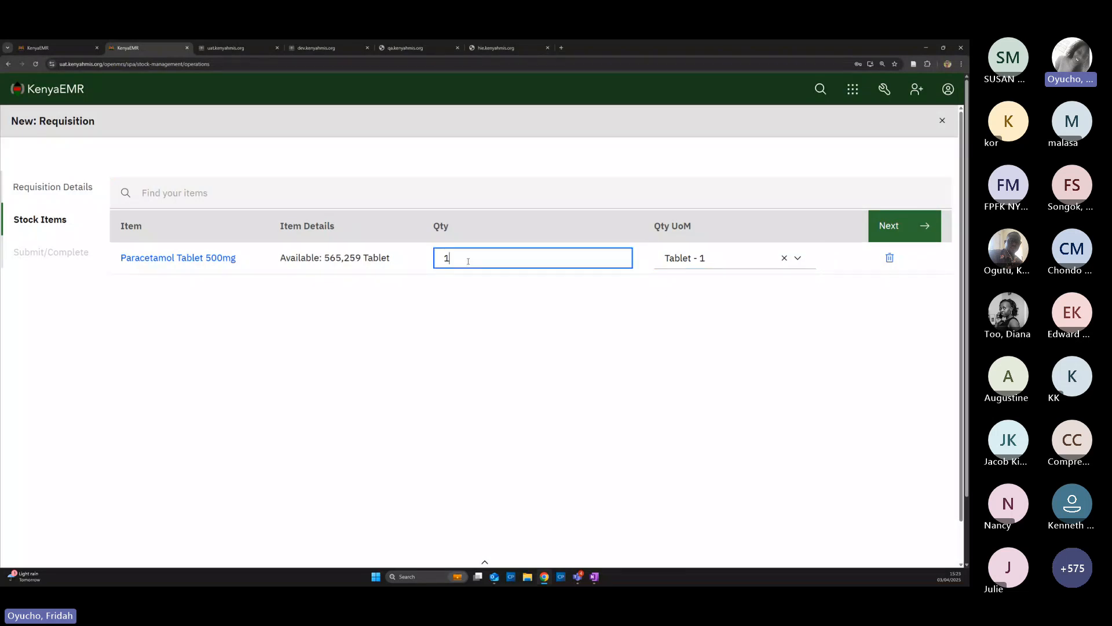
{"action": "type", "text": "000"}
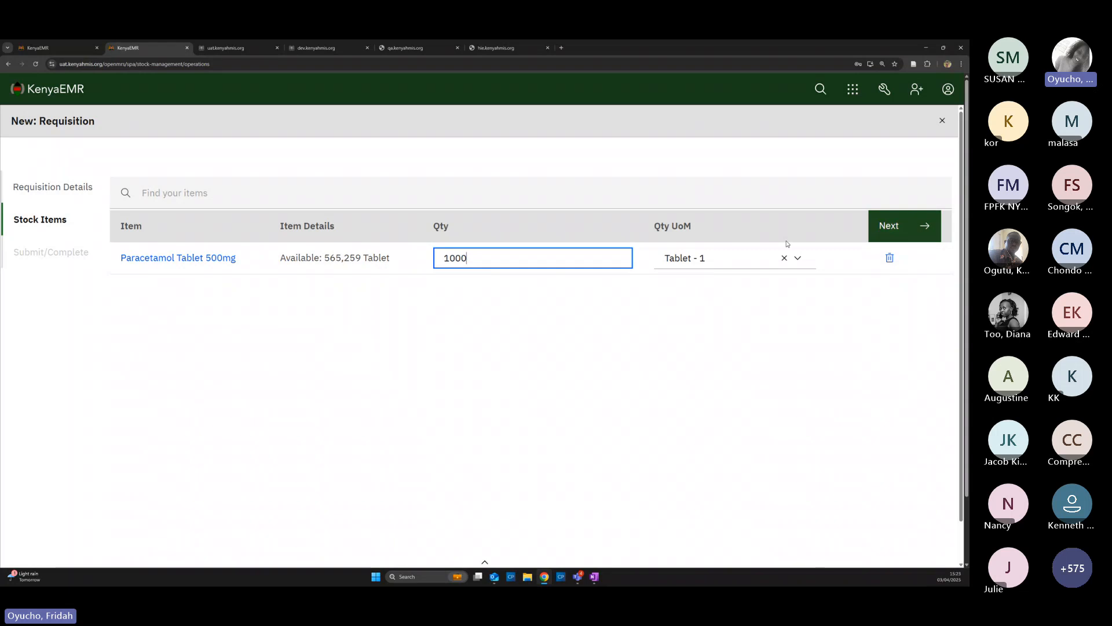
Add Ibuprofen Tablet 200mg with quantity 1000 and advance to the submit step
{"action": "left_click", "coordinate": [143, 194]}
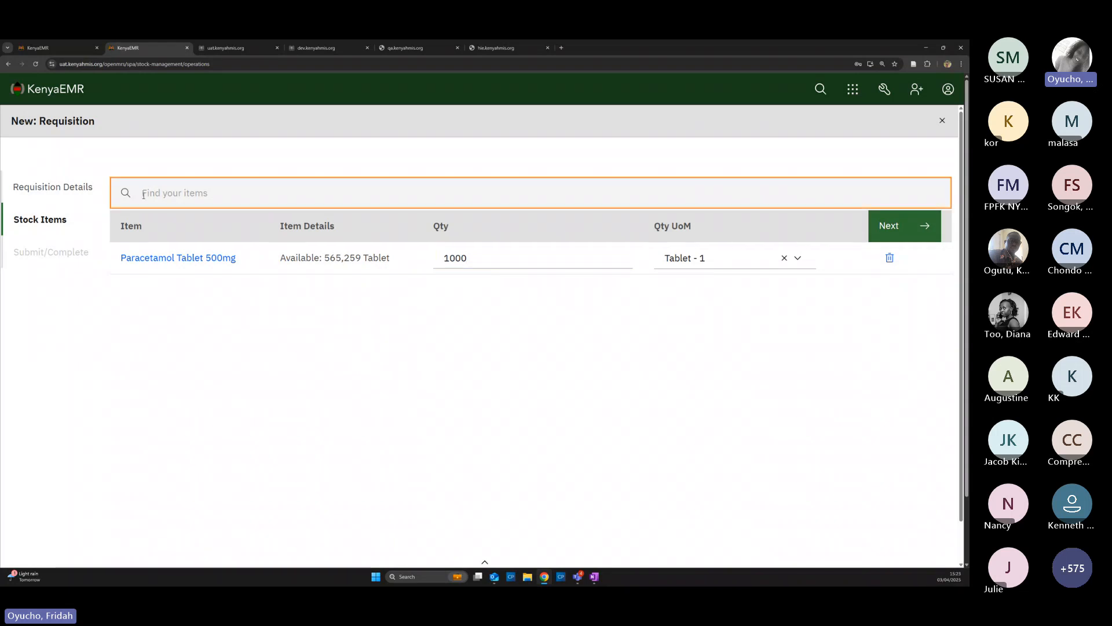
{"action": "type", "text": "ibrufen"}
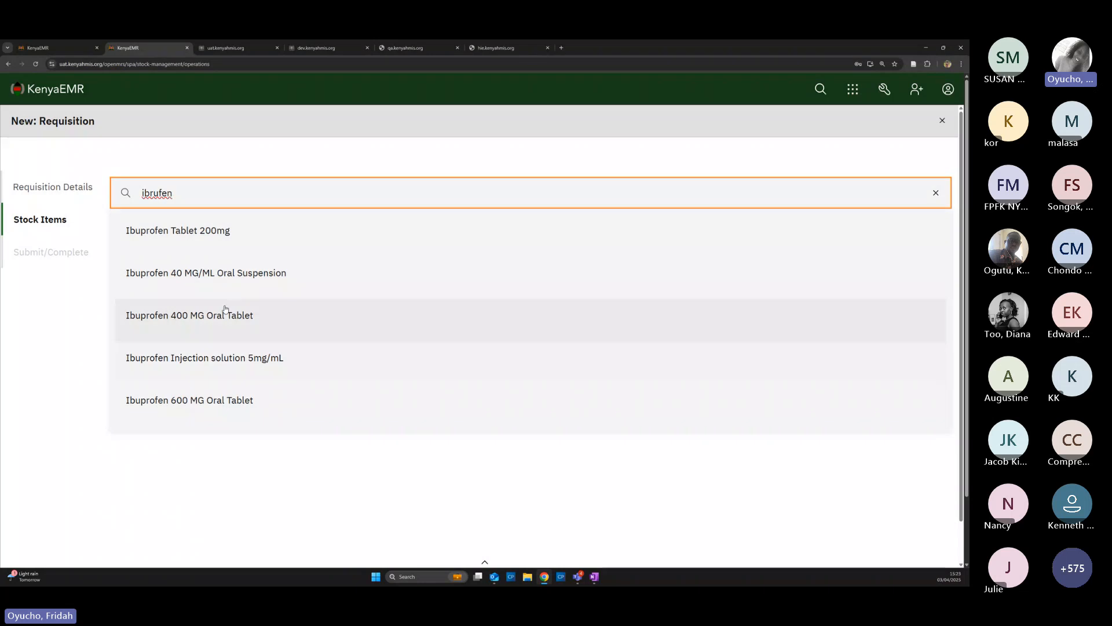
{"action": "left_click", "coordinate": [209, 234]}
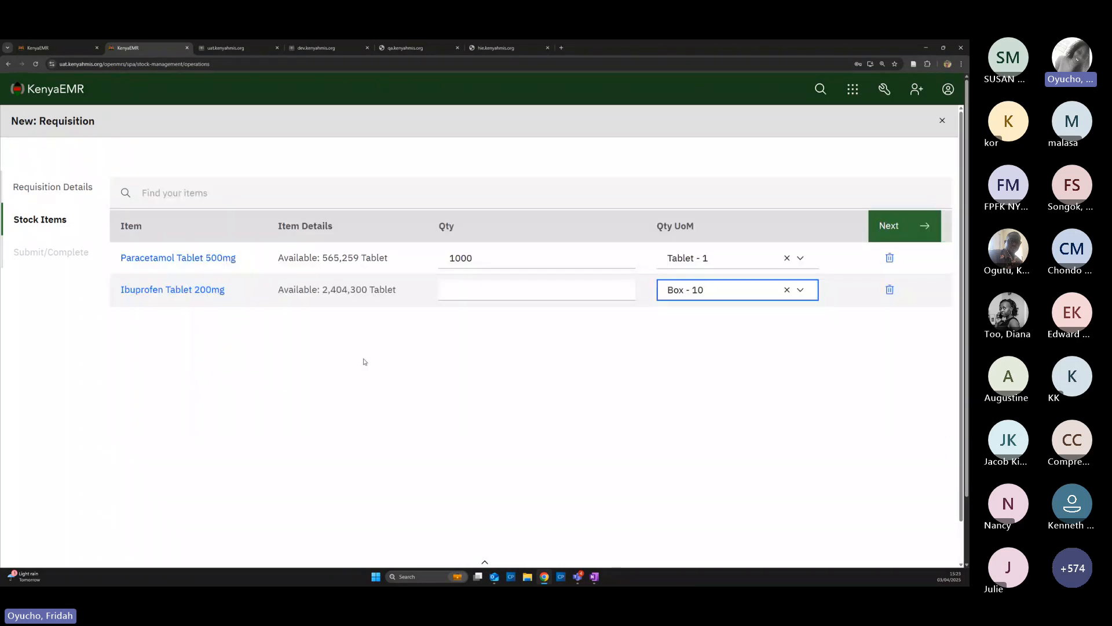
{"action": "left_click", "coordinate": [470, 284]}
{"action": "type", "text": "10"}
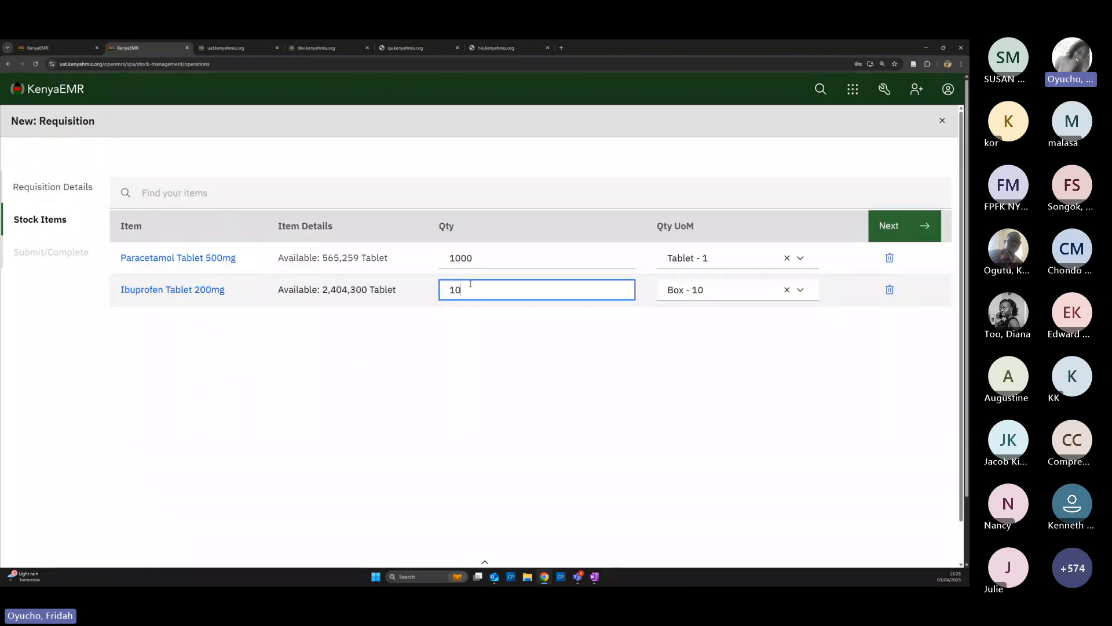
{"action": "type", "text": "00"}
{"action": "left_click", "coordinate": [892, 370]}
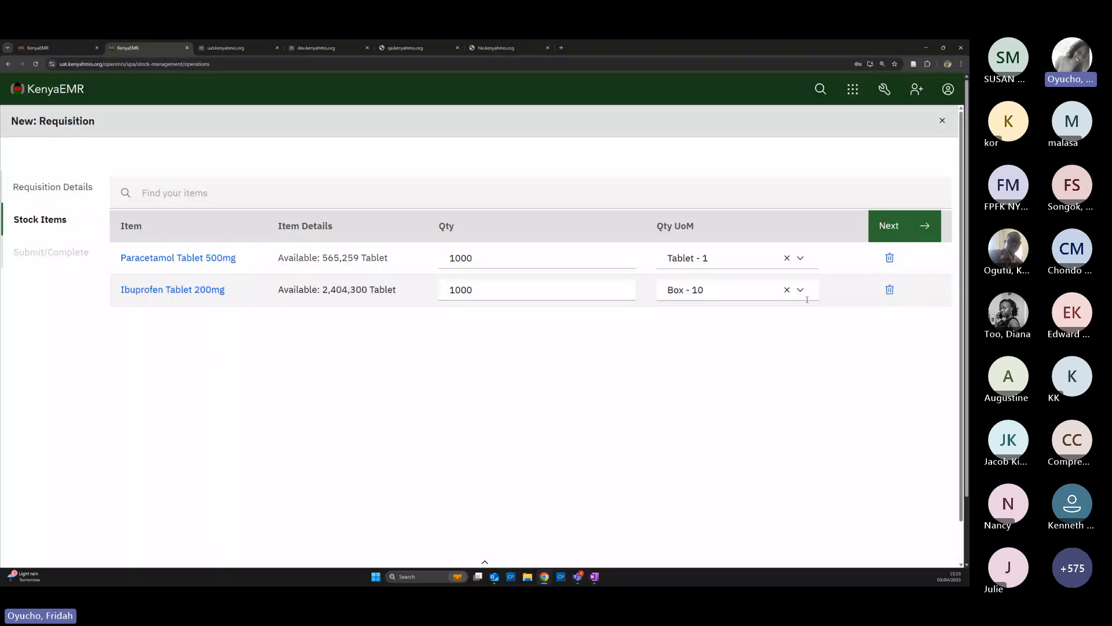
{"action": "left_click", "coordinate": [901, 226]}
Complete requisition REQ-0523 without approval
{"action": "left_click", "coordinate": [168, 199]}
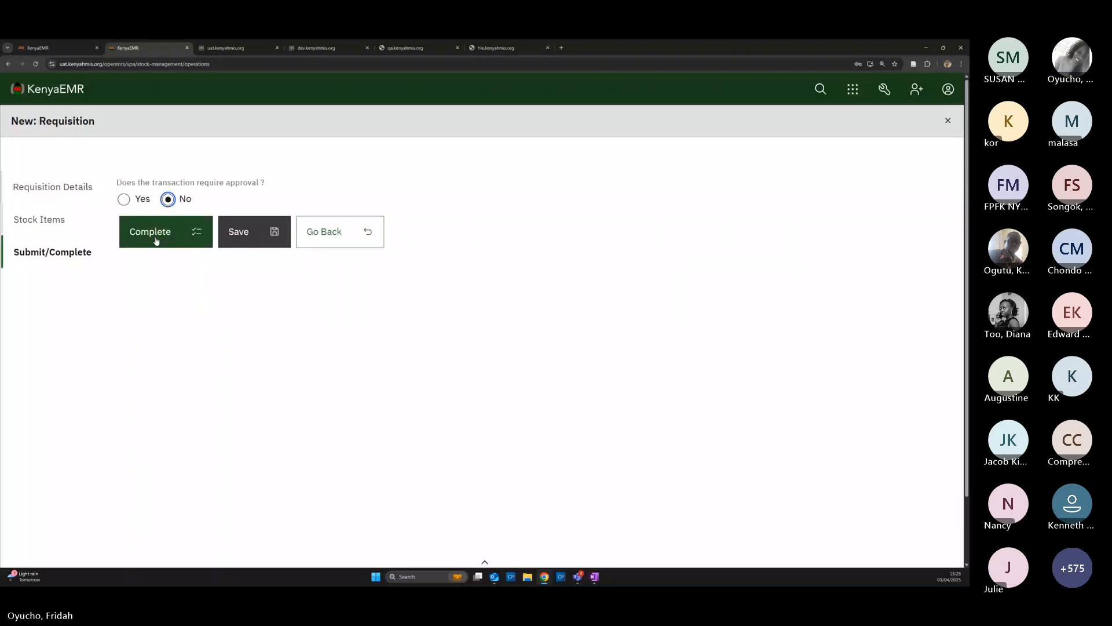
{"action": "left_click", "coordinate": [156, 239]}
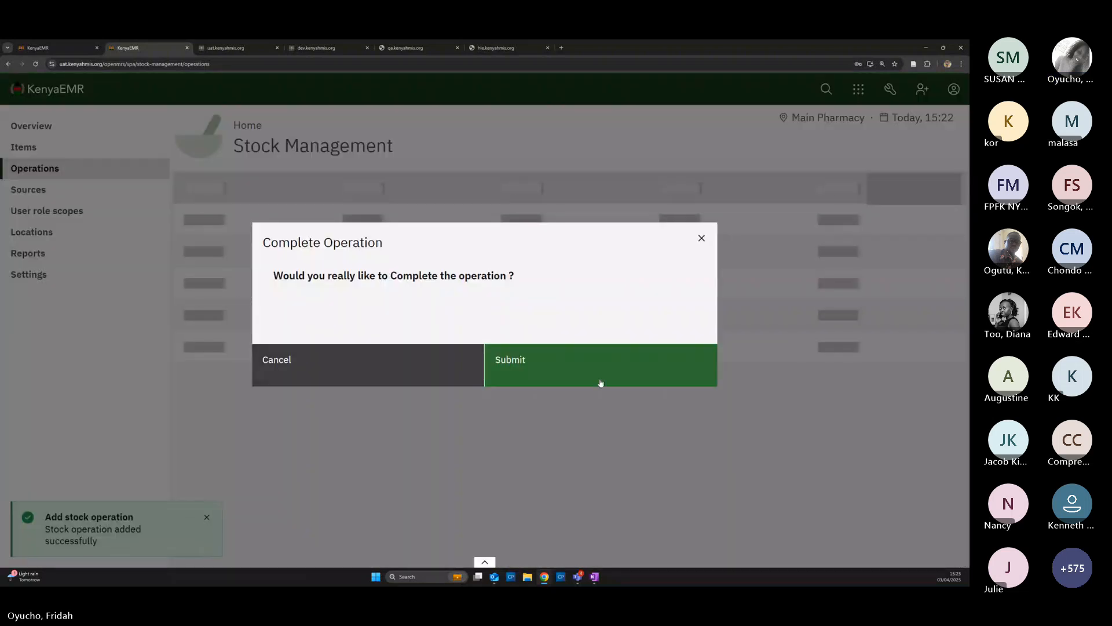
{"action": "left_click", "coordinate": [601, 383]}
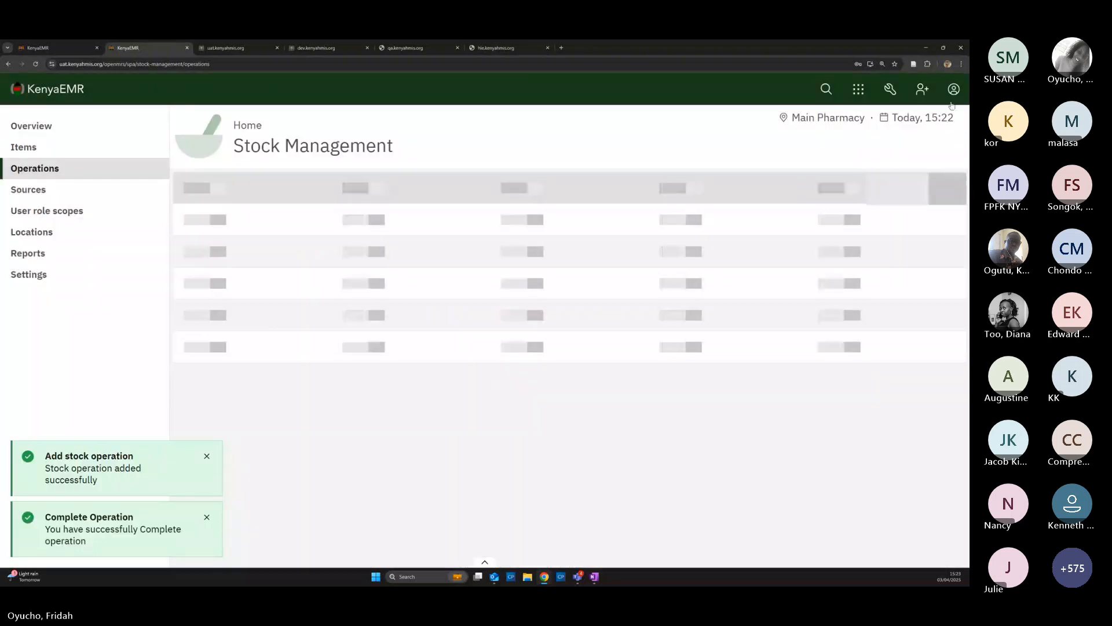
Change the working location from Main Pharmacy back to Main Store
{"action": "left_click", "coordinate": [953, 89]}
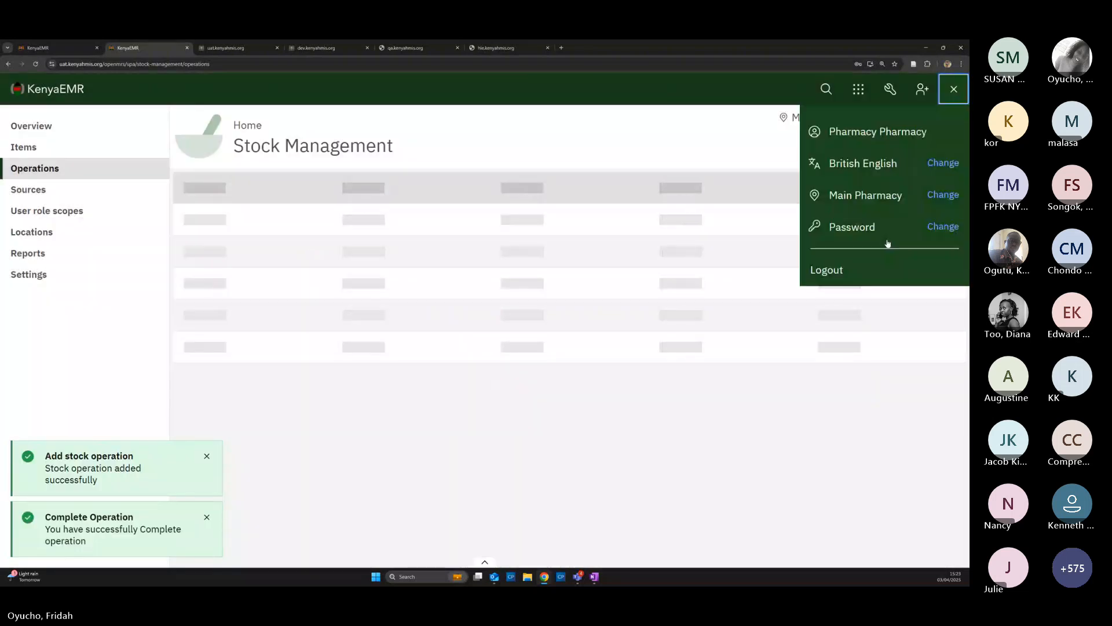
{"action": "left_click", "coordinate": [948, 197]}
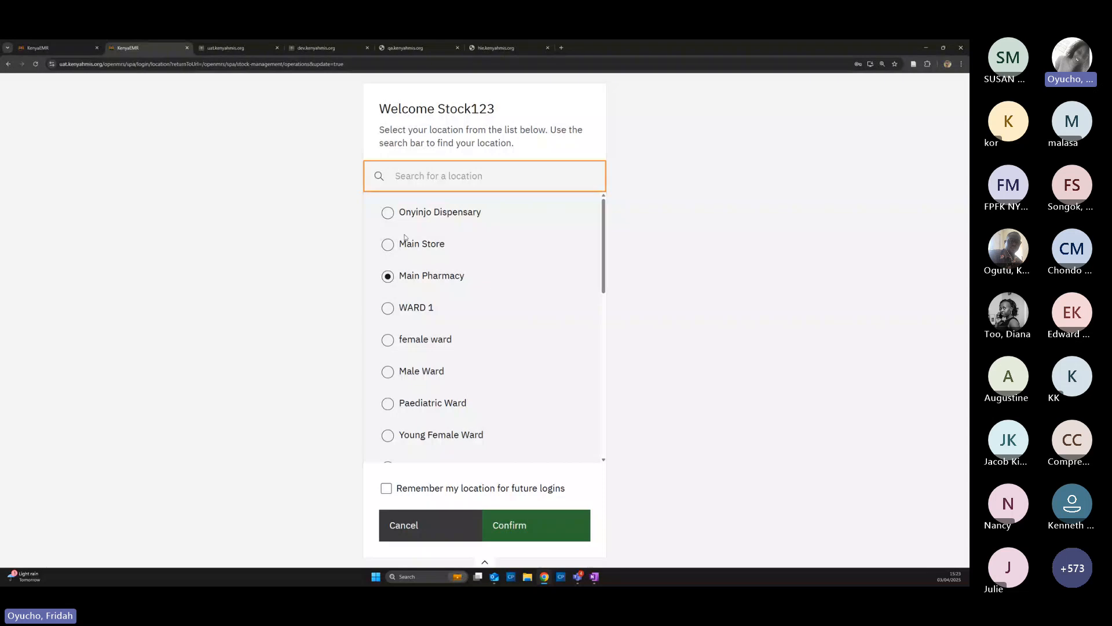
{"action": "left_click", "coordinate": [390, 244]}
{"action": "left_click", "coordinate": [510, 525]}
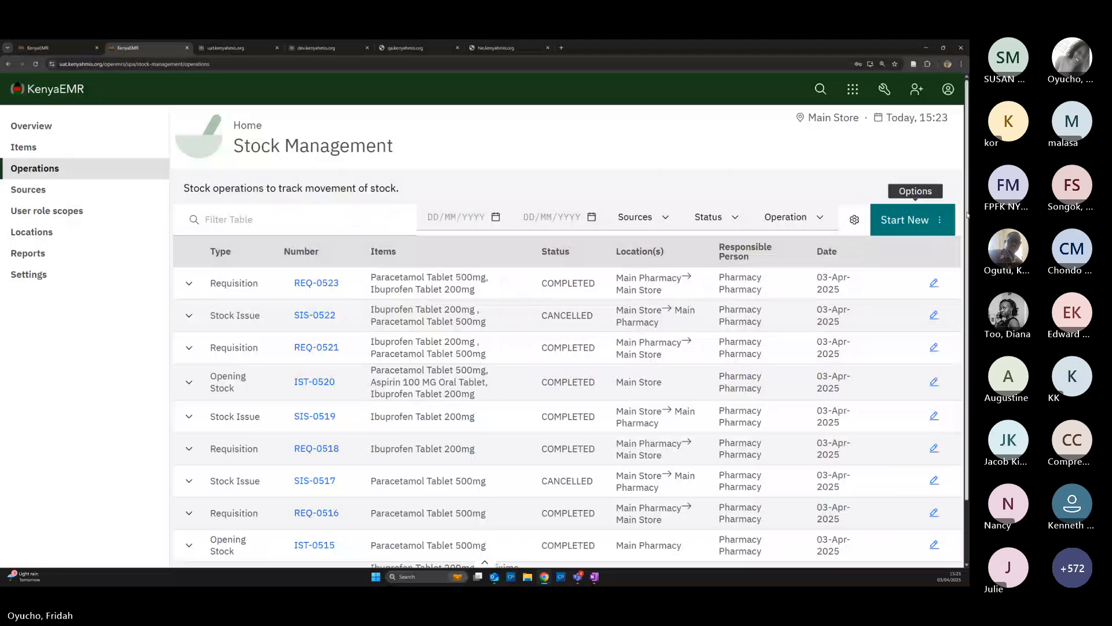
Start a stock issue from REQ-0523 with Paracetamol batch gh5oo0000 and Ibuprofen batch B254
{"action": "left_click", "coordinate": [907, 225]}
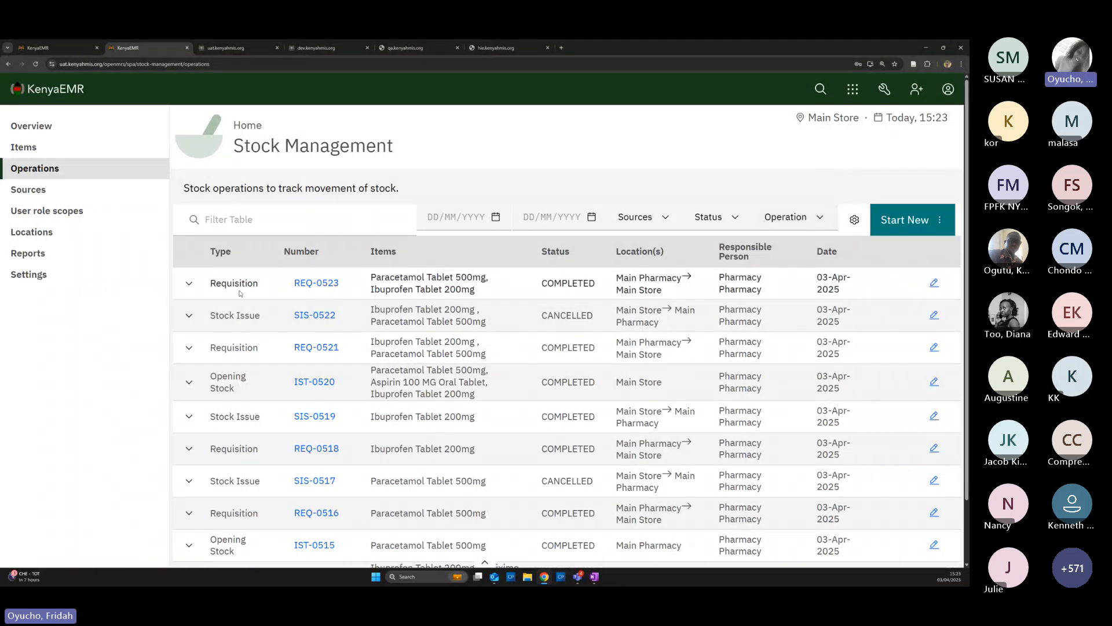
{"action": "left_click", "coordinate": [316, 283]}
{"action": "left_click", "coordinate": [819, 164]}
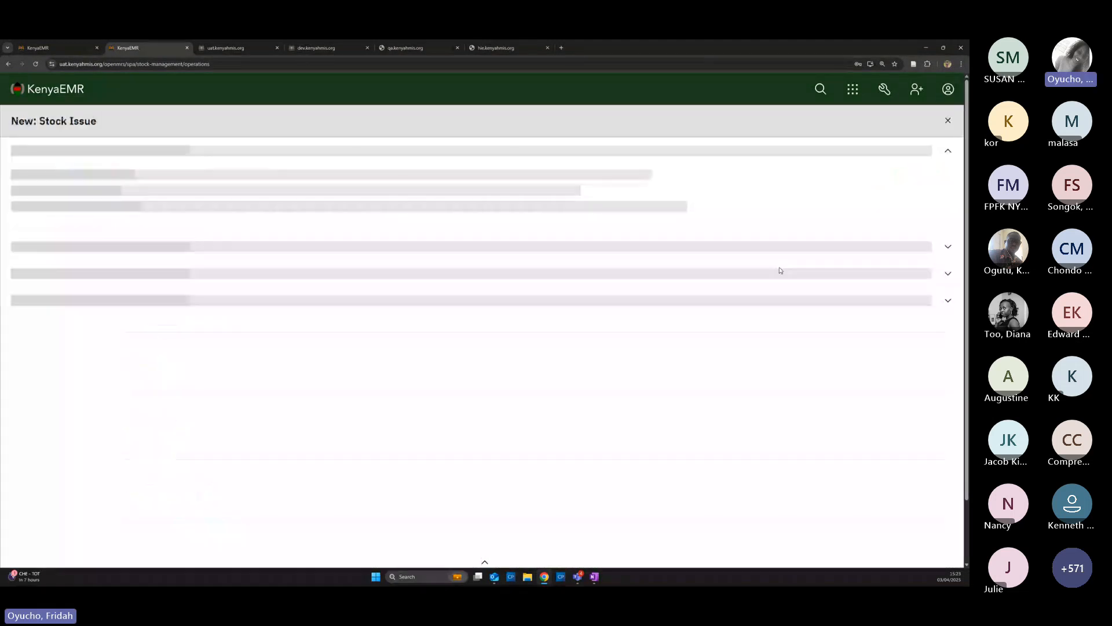
{"action": "left_click", "coordinate": [904, 492]}
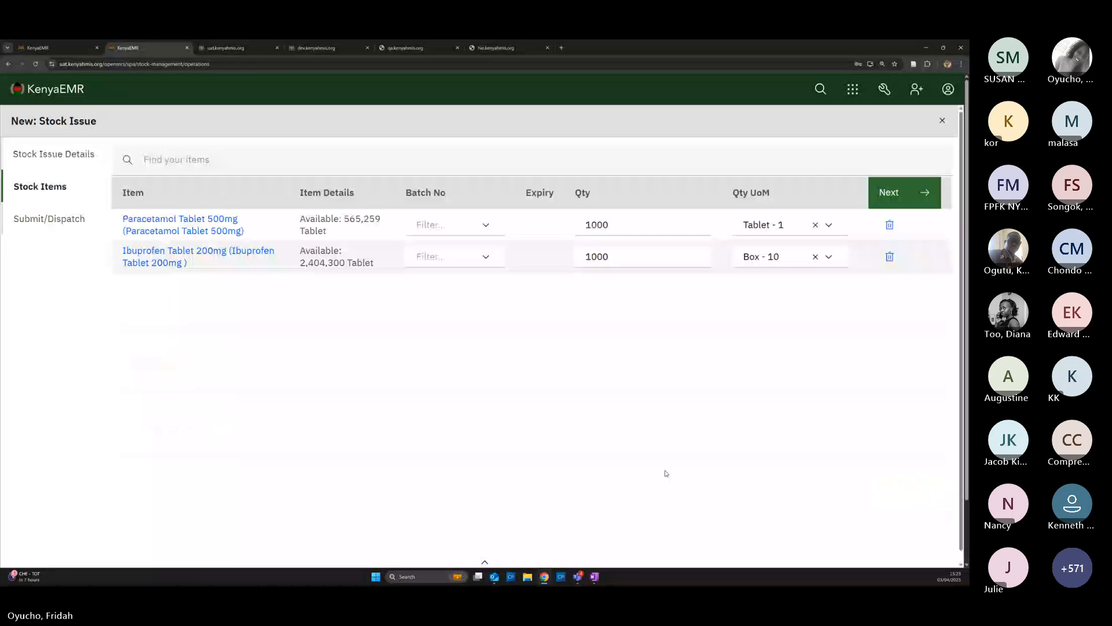
{"action": "left_click", "coordinate": [428, 224]}
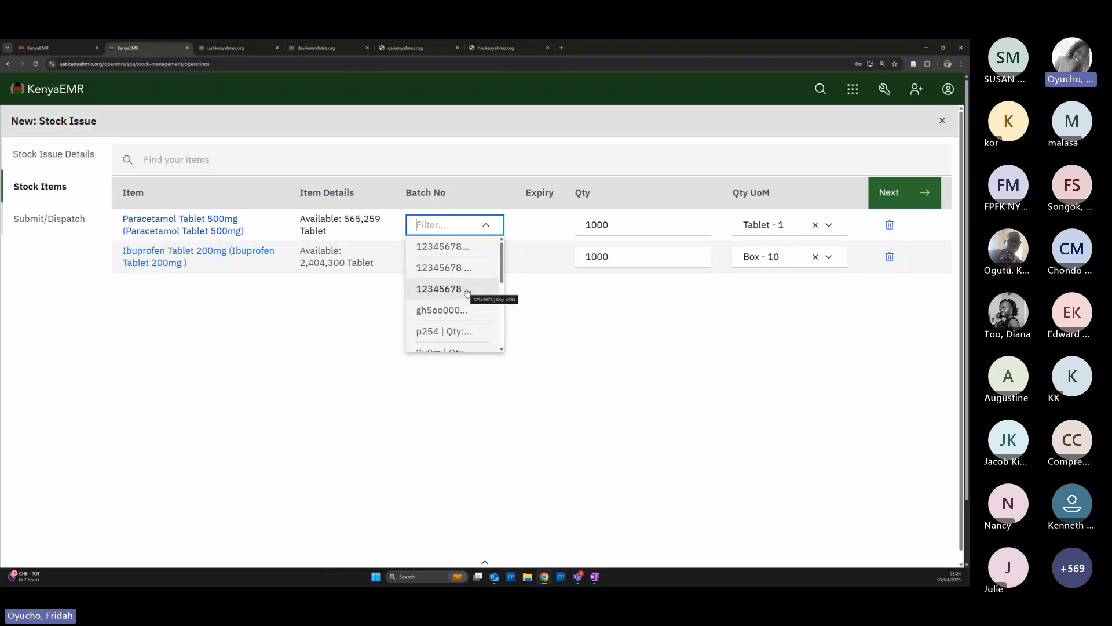
{"action": "left_click", "coordinate": [469, 312]}
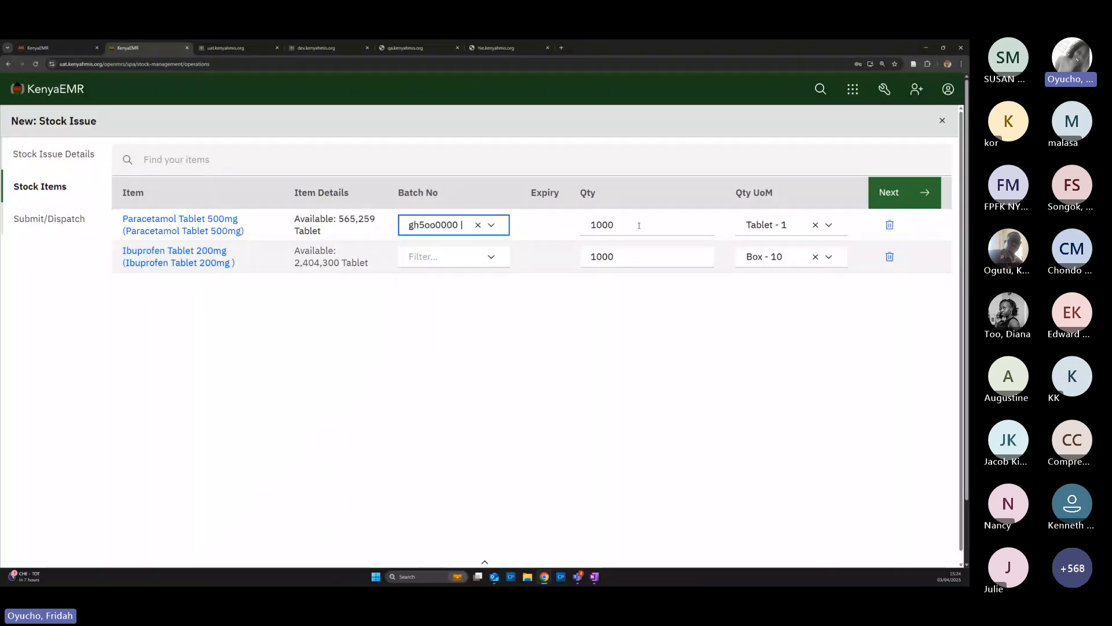
{"action": "left_click", "coordinate": [442, 256]}
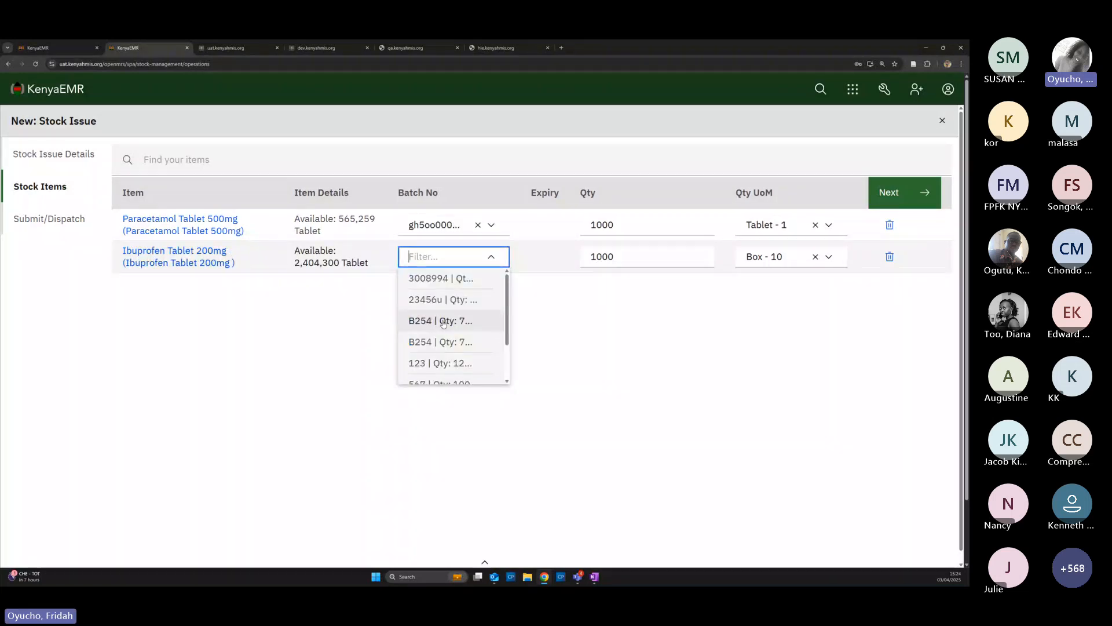
{"action": "left_click", "coordinate": [432, 321]}
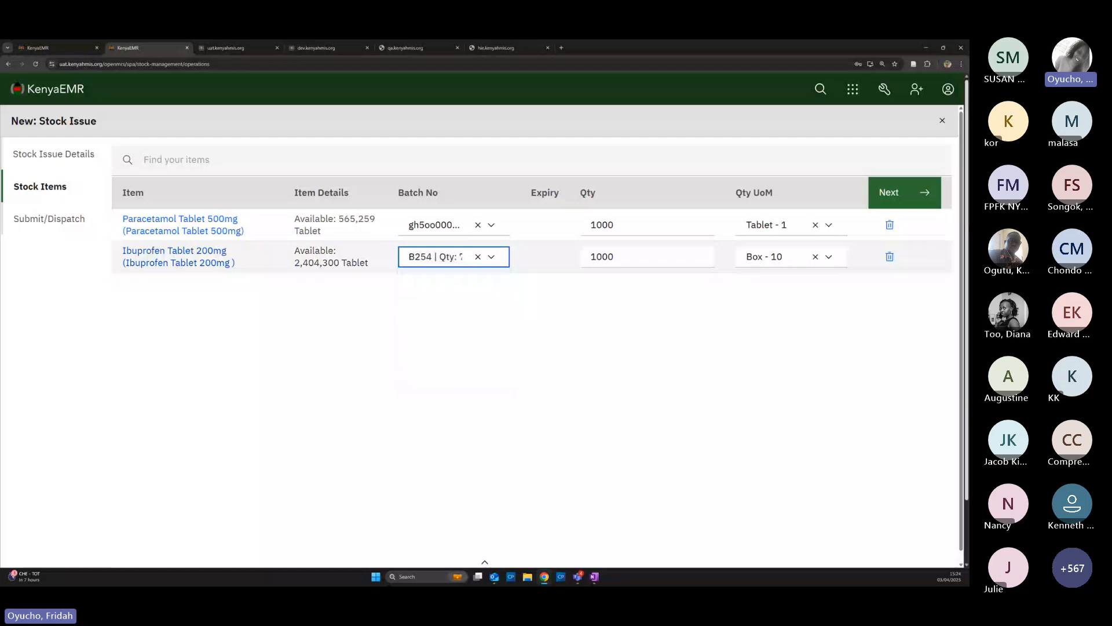
Mark the stock issue as not needing approval and start its dispatch
{"action": "left_click", "coordinate": [905, 193]}
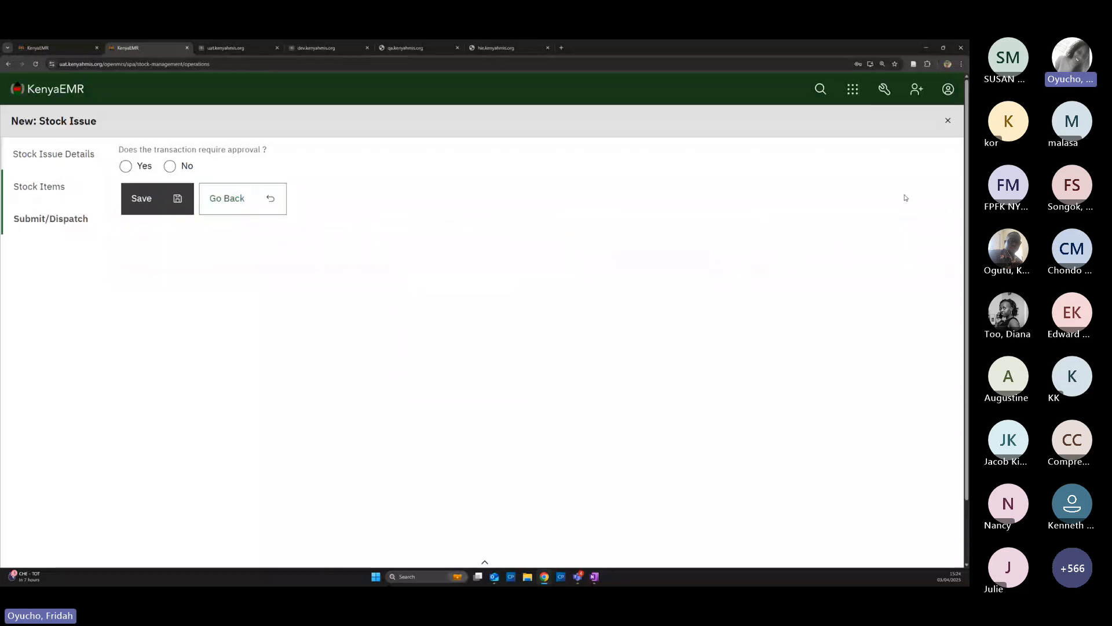
{"action": "left_click", "coordinate": [169, 166]}
{"action": "left_click", "coordinate": [164, 203]}
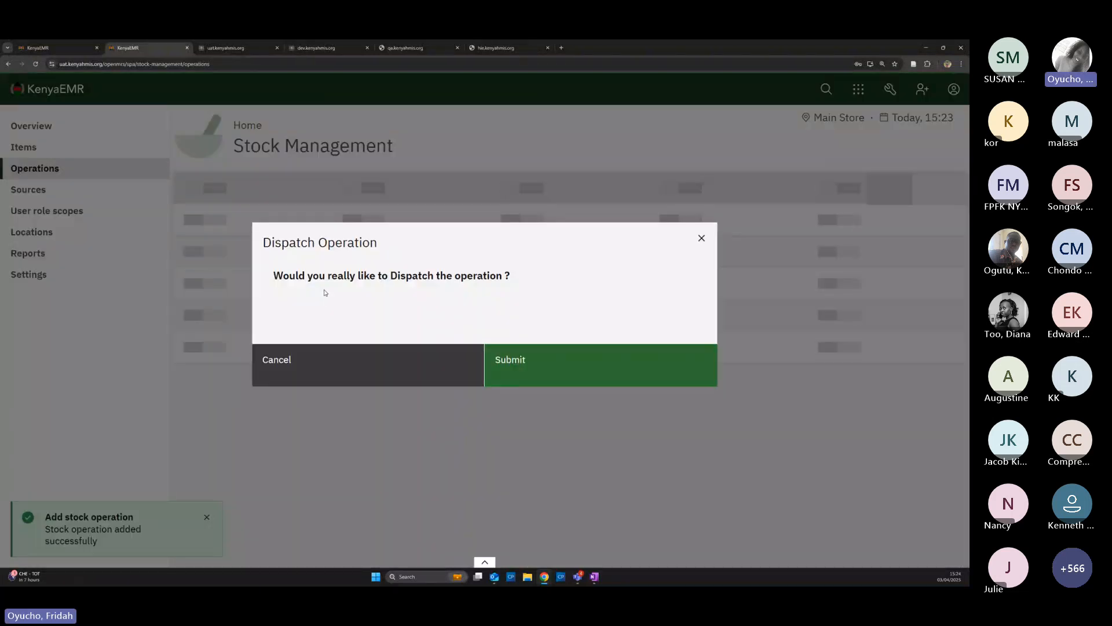
Confirm the dispatch, then complete stock issue SIS-0524 from Main Store to Main Pharmacy
{"action": "left_click", "coordinate": [524, 367]}
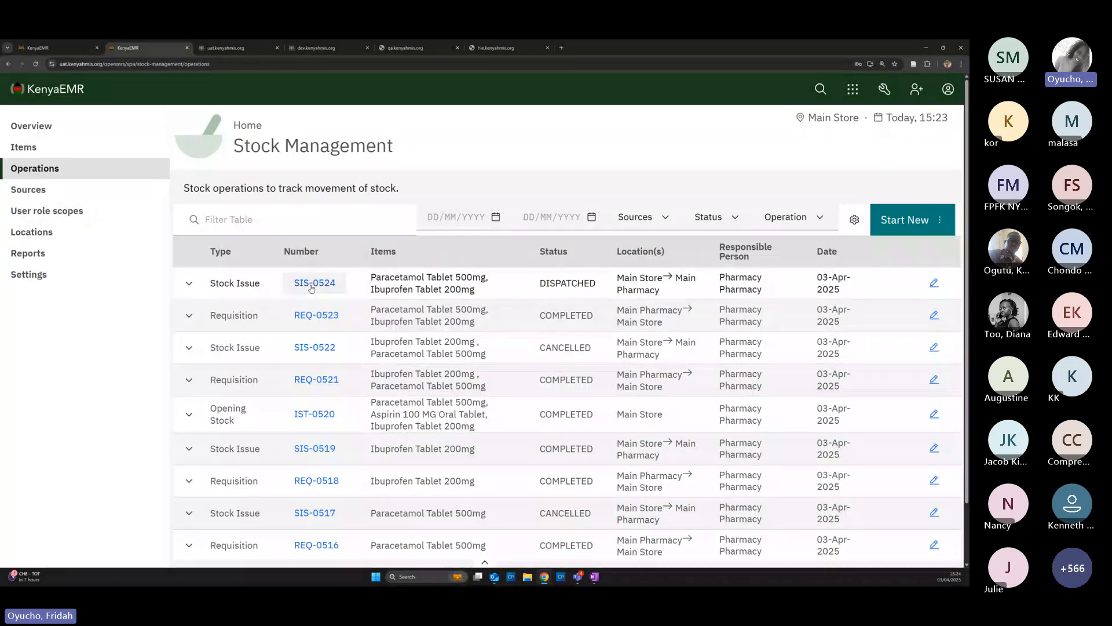
{"action": "left_click", "coordinate": [312, 288]}
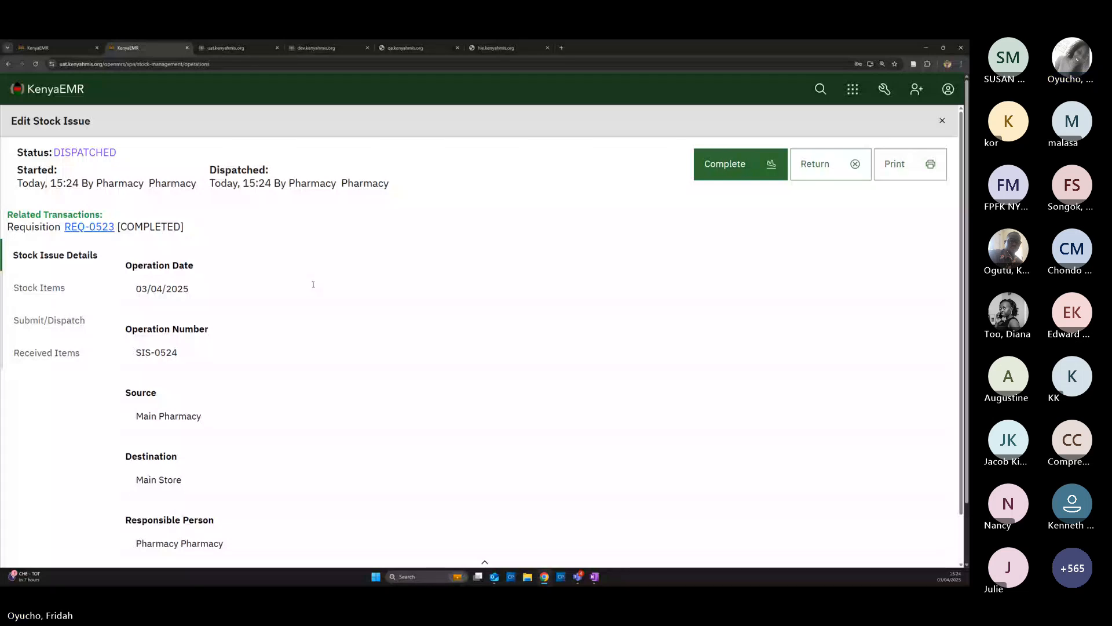
{"action": "left_click", "coordinate": [730, 169]}
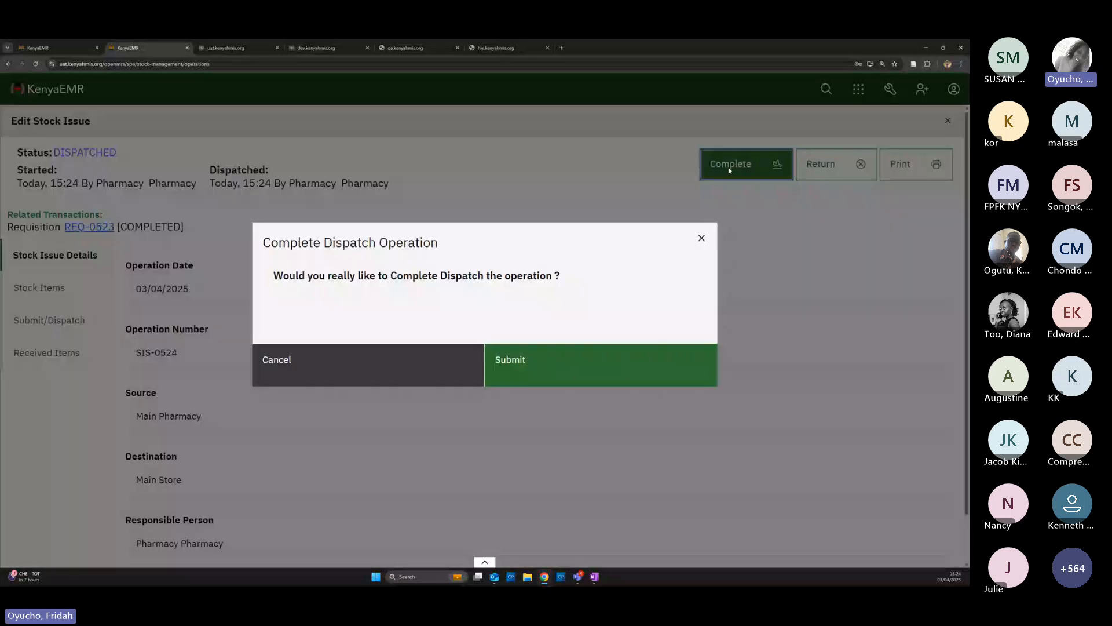
{"action": "left_click", "coordinate": [538, 377]}
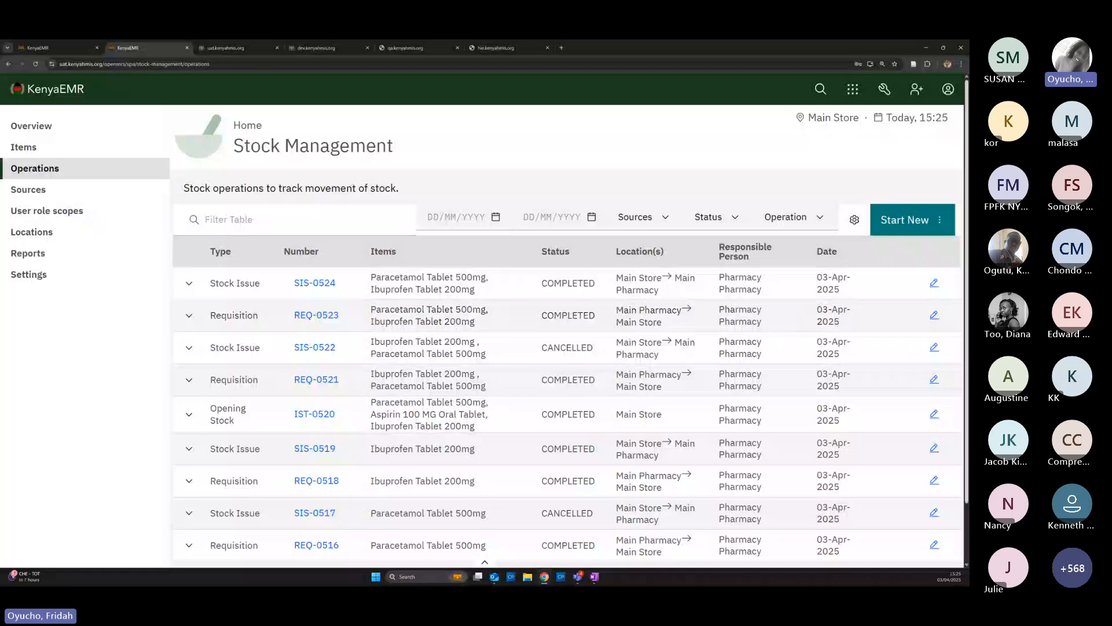
Change the working location from Main Store to Main Pharmacy, view the Reports page, and reopen the account menu
{"action": "left_click", "coordinate": [948, 89]}
{"action": "left_click", "coordinate": [937, 193]}
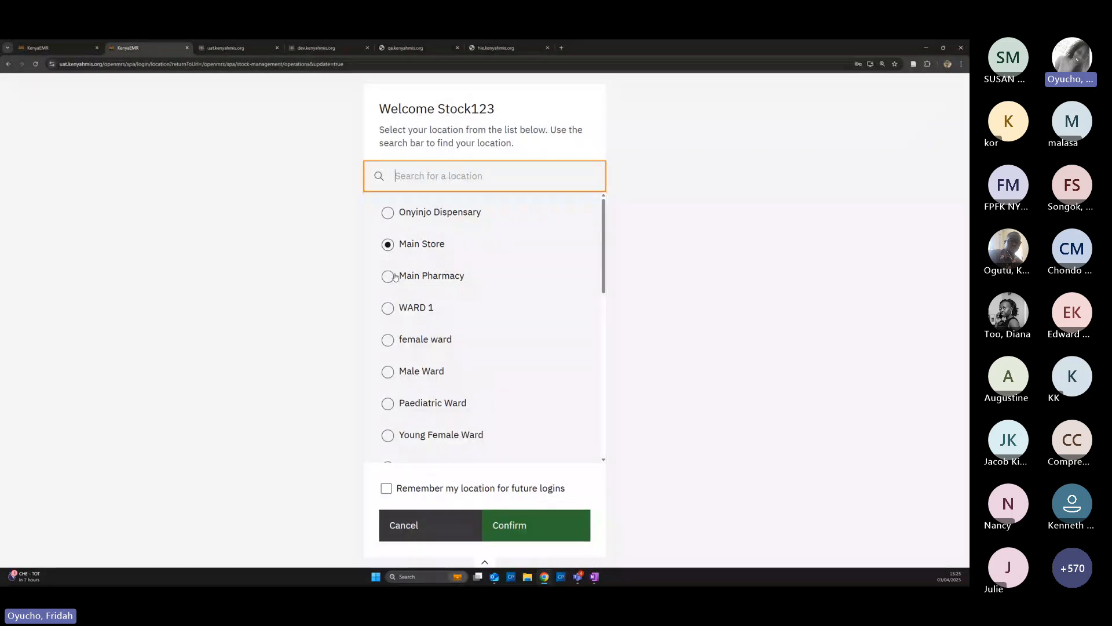
{"action": "left_click", "coordinate": [388, 276]}
{"action": "left_click", "coordinate": [504, 534]}
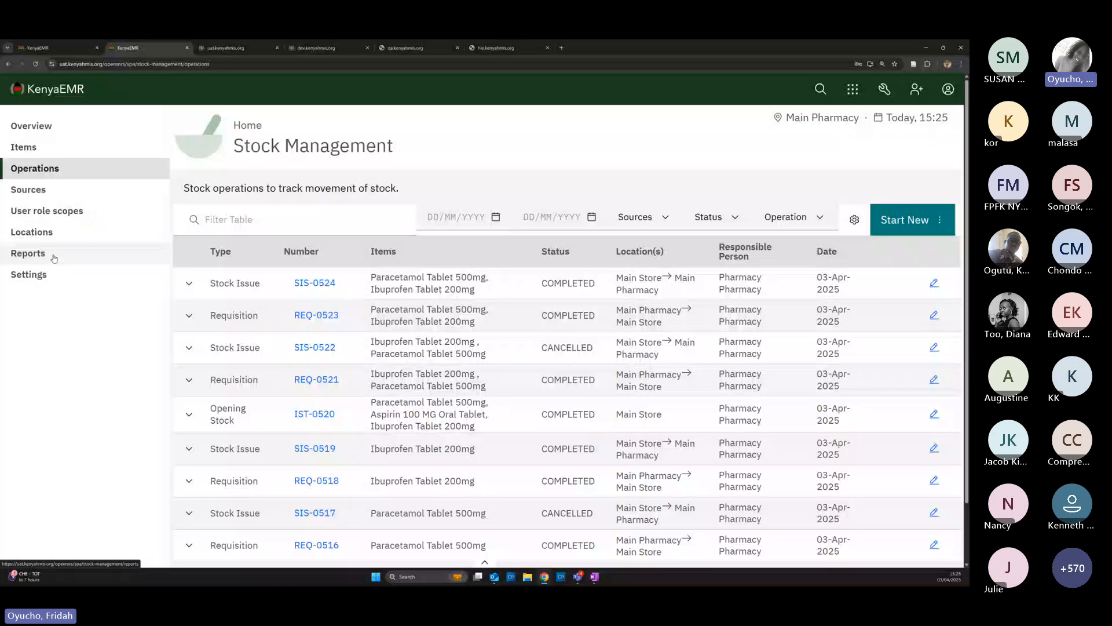
{"action": "left_click", "coordinate": [29, 253]}
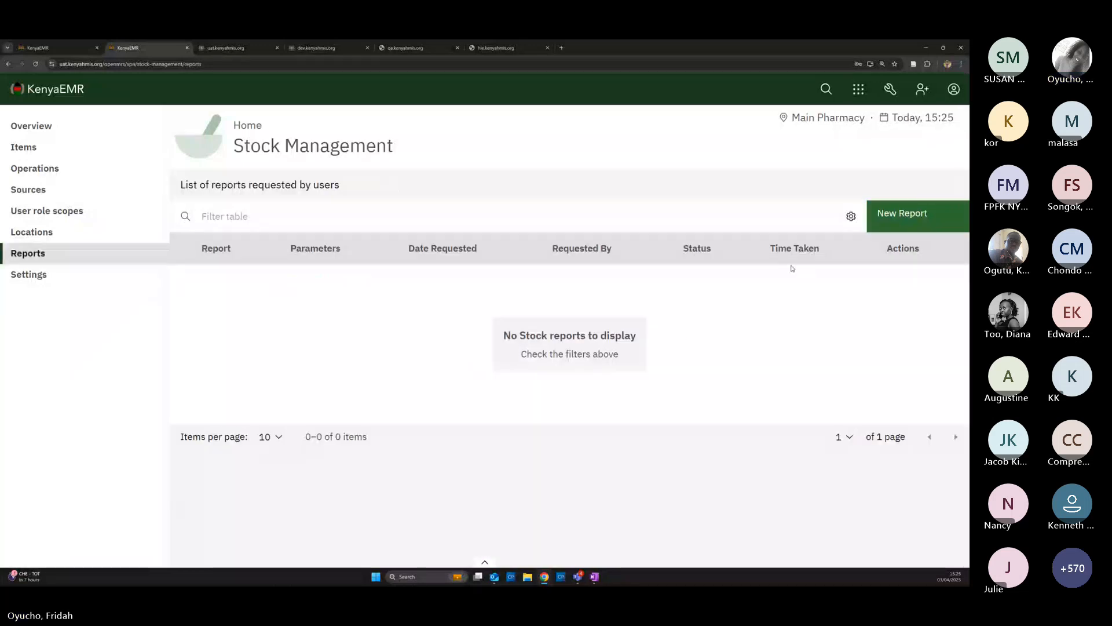
{"action": "left_click", "coordinate": [956, 90]}
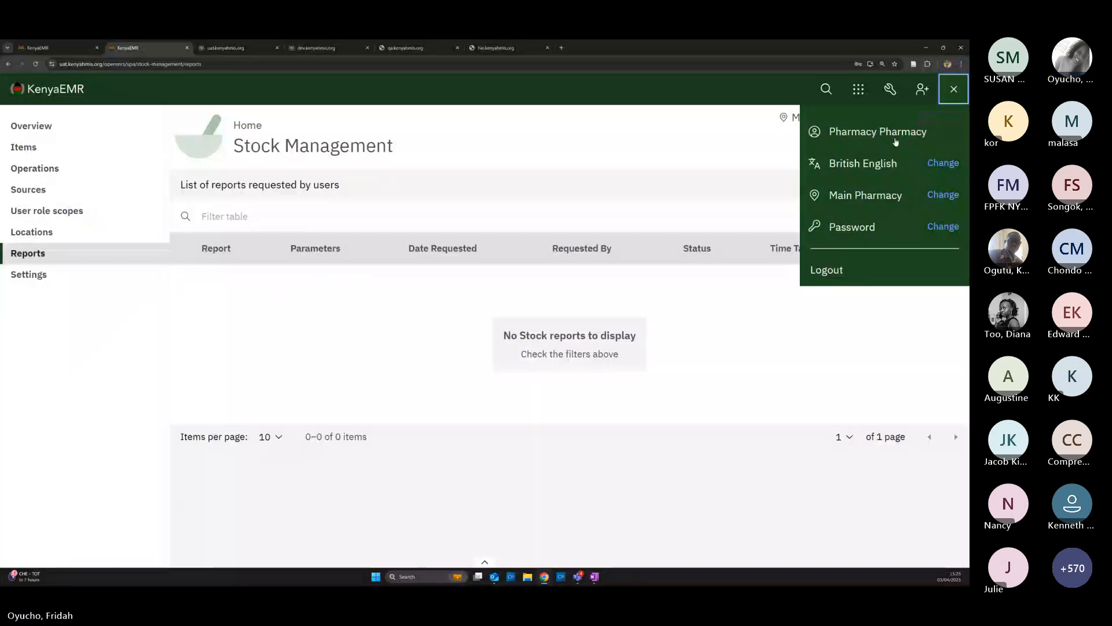
Log out and log back in with the saved reporting account at Main Pharmacy
{"action": "left_click", "coordinate": [829, 270]}
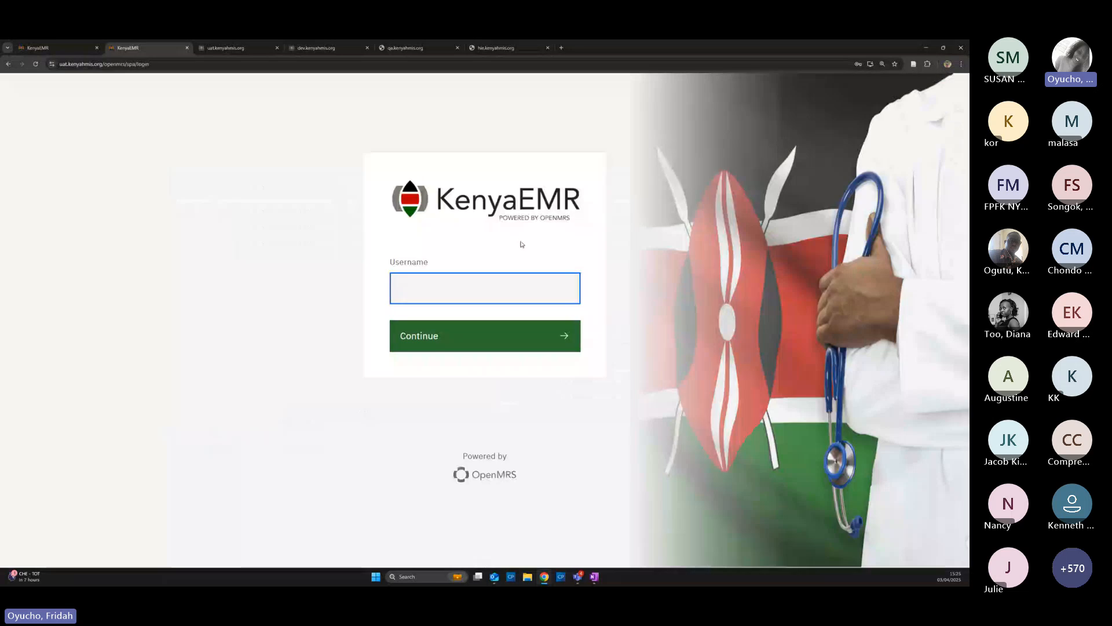
{"action": "left_click", "coordinate": [469, 290]}
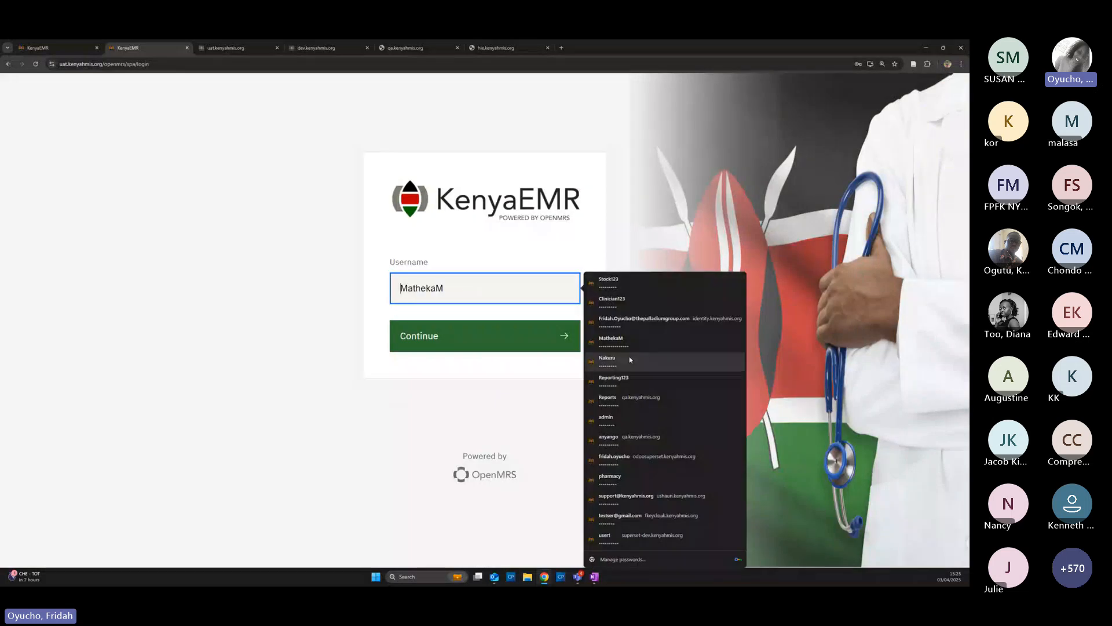
{"action": "left_click", "coordinate": [621, 381]}
{"action": "left_click", "coordinate": [432, 337]}
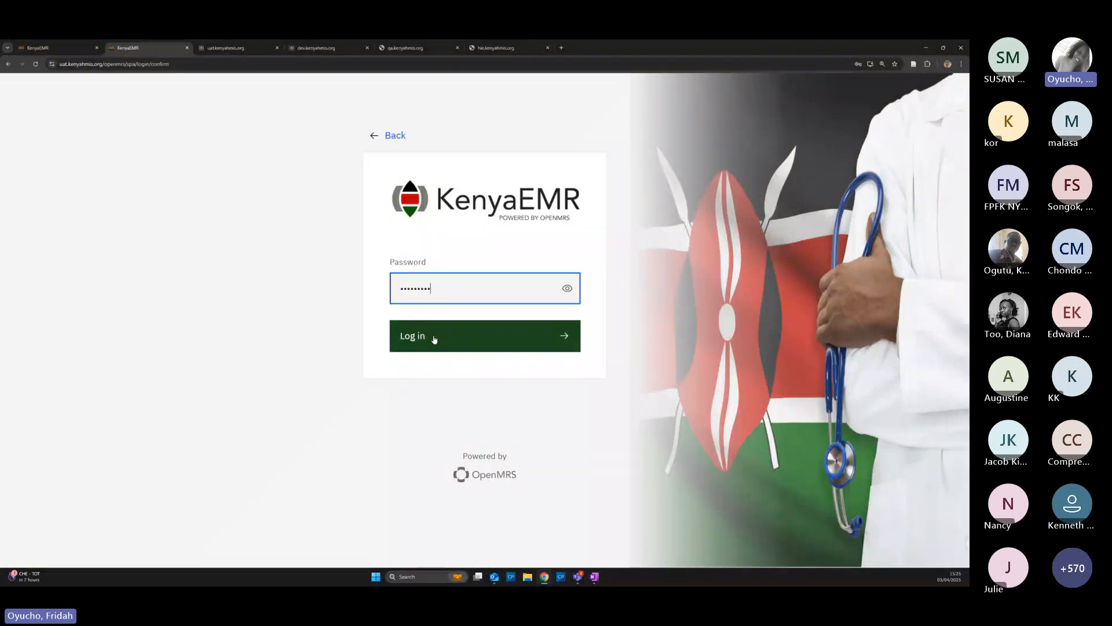
{"action": "left_click", "coordinate": [433, 338]}
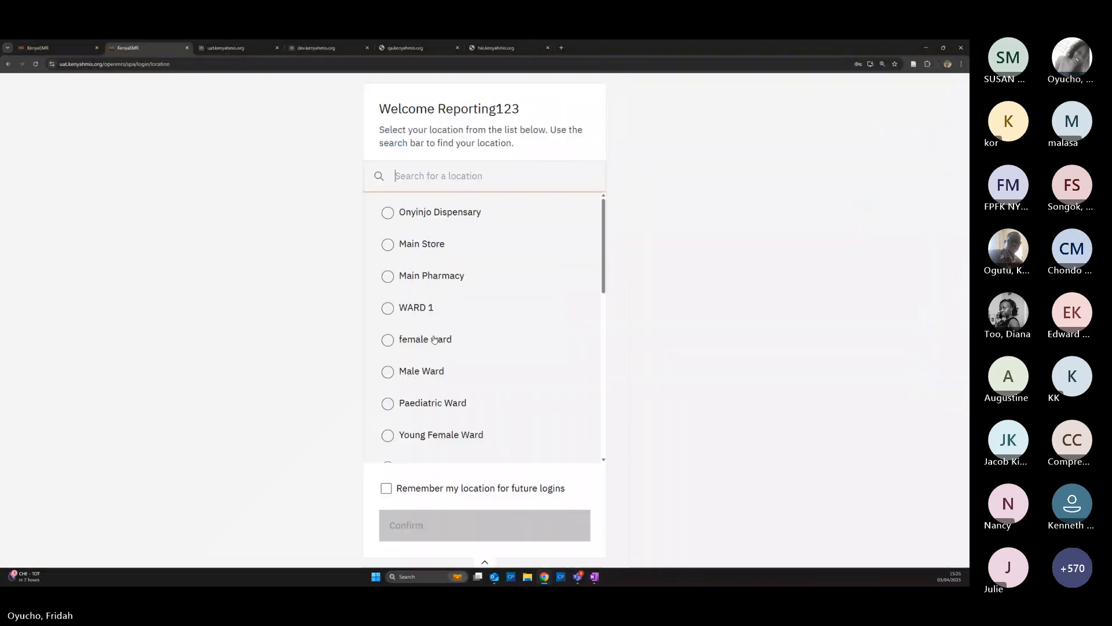
{"action": "left_click", "coordinate": [390, 276]}
{"action": "left_click", "coordinate": [458, 525]}
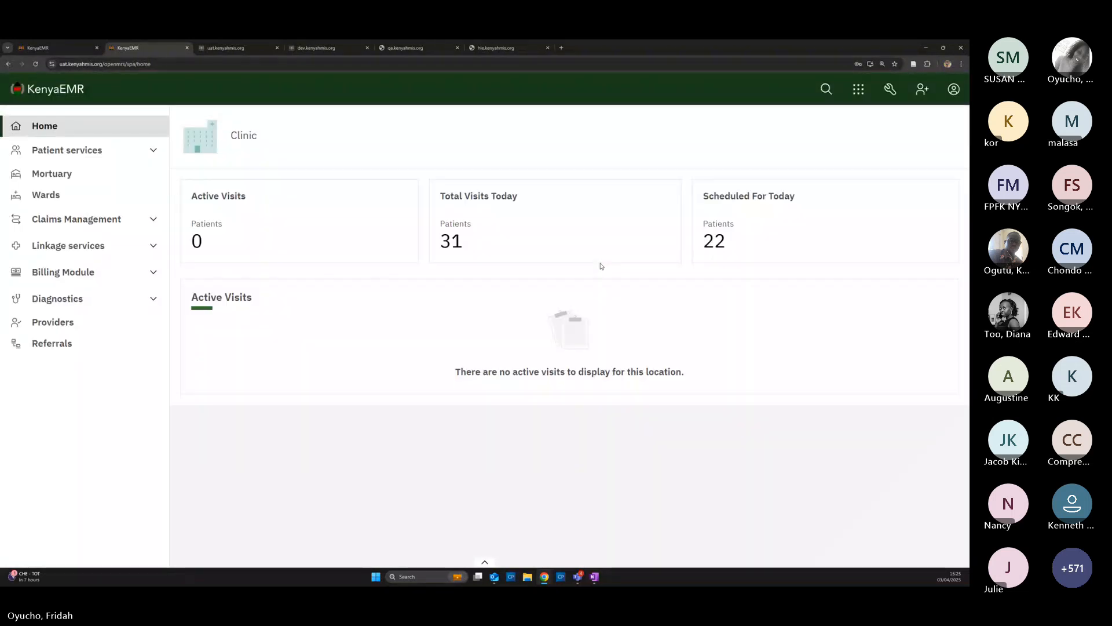
Go to the Stock Management module's Reports list and scroll through the requested reports
{"action": "left_click", "coordinate": [856, 90]}
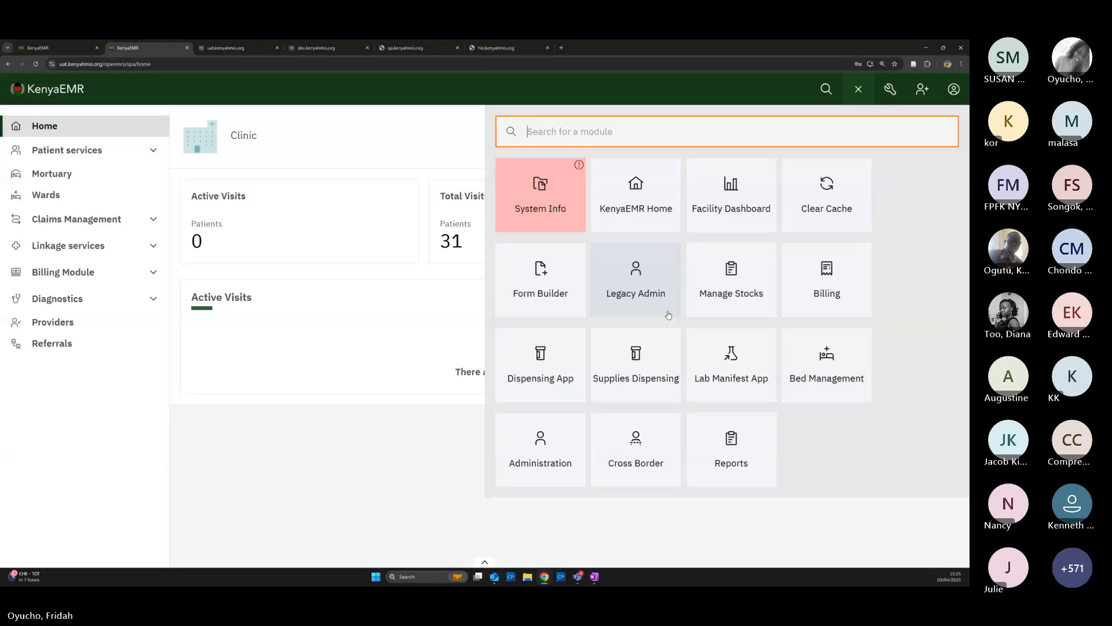
{"action": "left_click", "coordinate": [731, 281]}
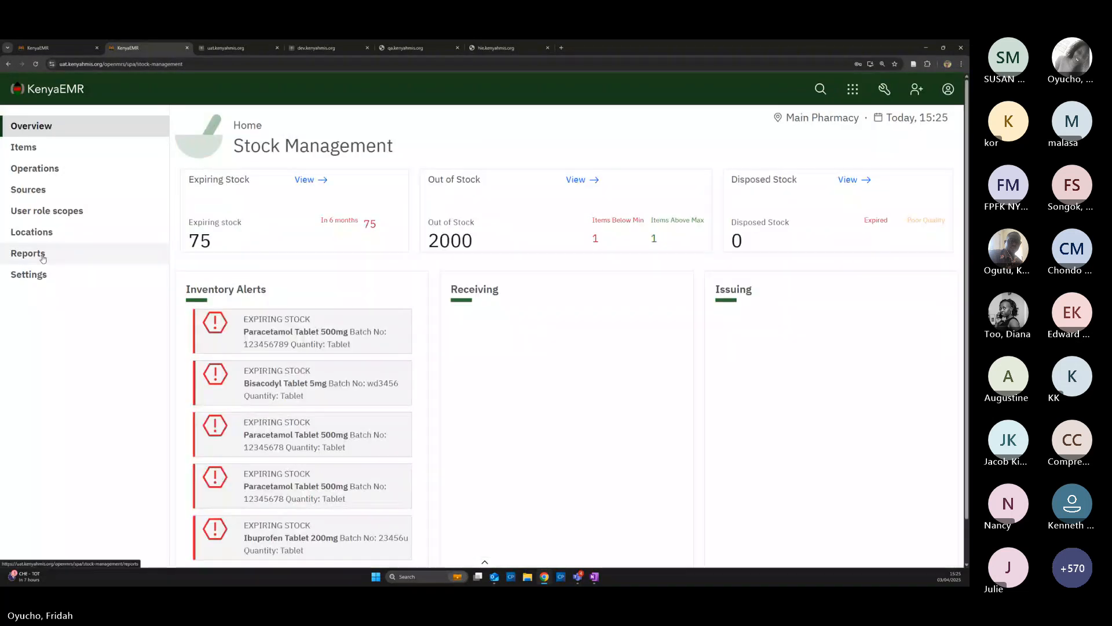
{"action": "left_click", "coordinate": [42, 255]}
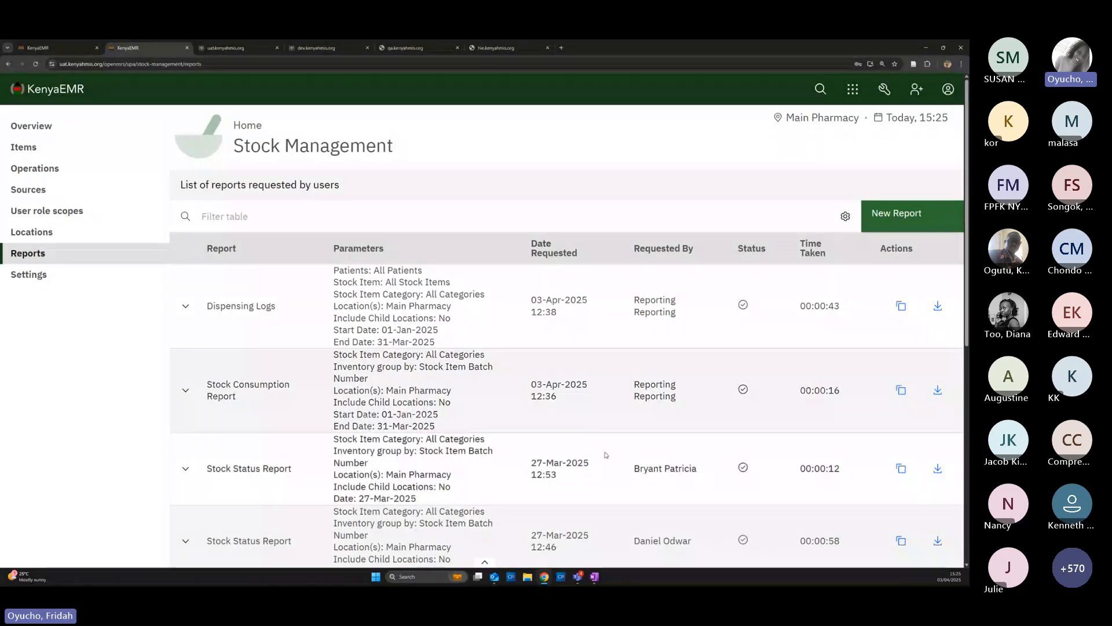
{"action": "scroll", "coordinate": [603, 466], "scroll_direction": "down", "scroll_amount": 5}
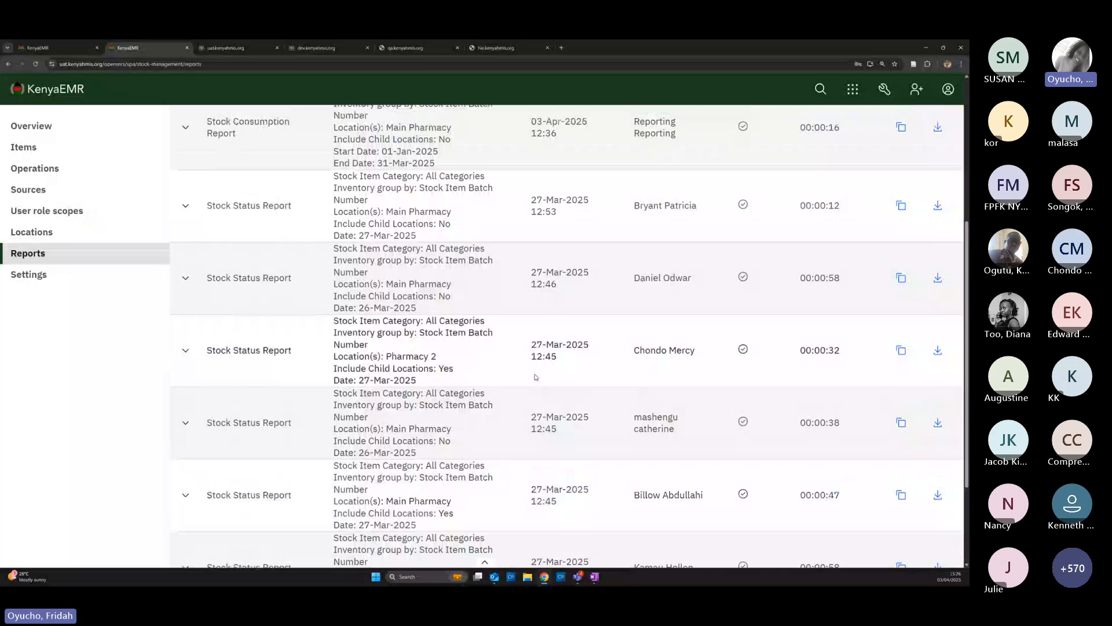
{"action": "scroll", "coordinate": [504, 278], "scroll_direction": "up", "scroll_amount": 5}
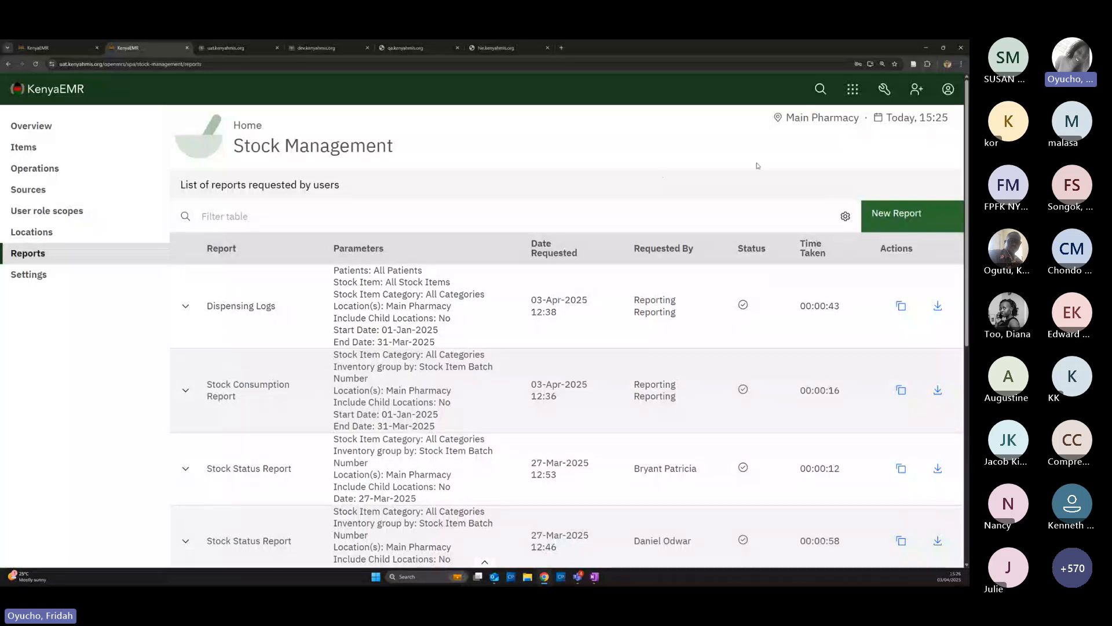
Start a new report request and choose Stock Consumption Report as the report type
{"action": "left_click", "coordinate": [903, 215]}
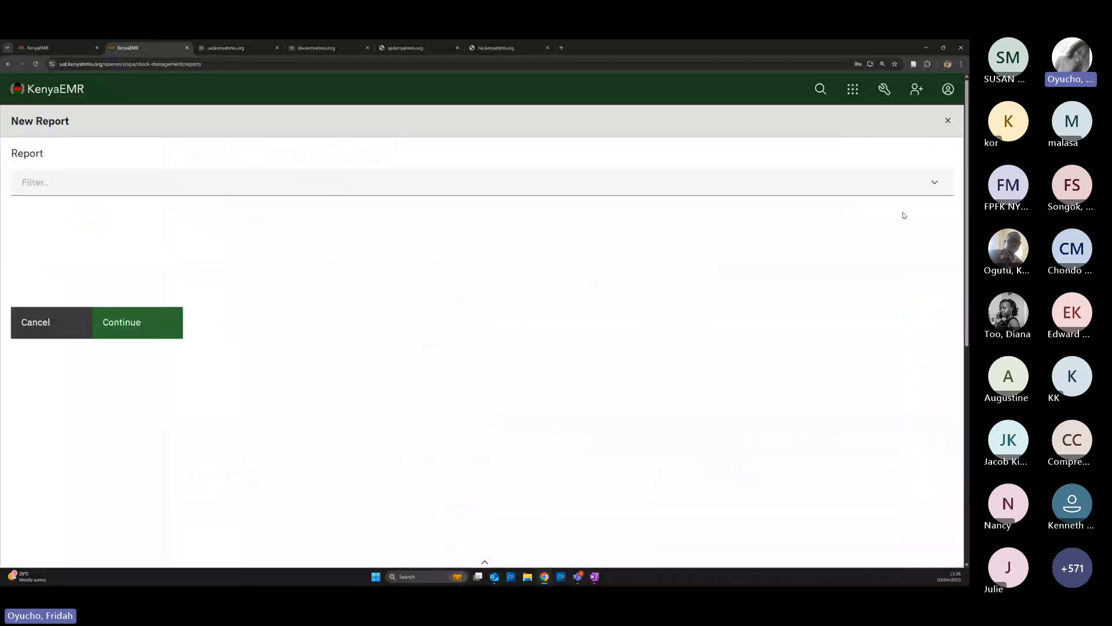
{"action": "left_click", "coordinate": [60, 188]}
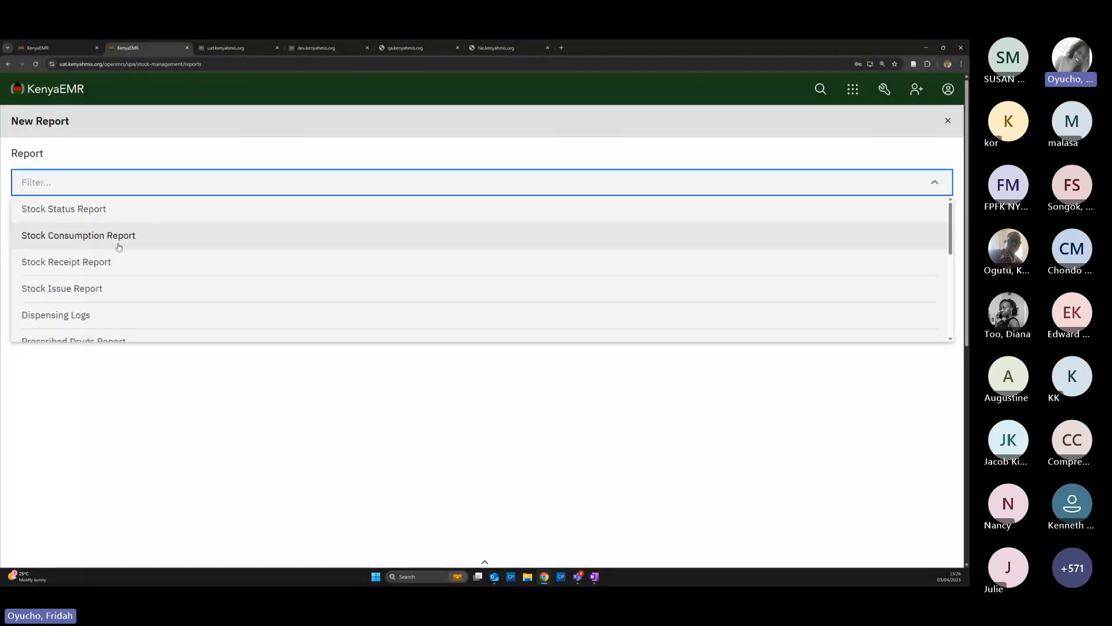
{"action": "scroll", "coordinate": [86, 267], "scroll_direction": "down", "scroll_amount": 1}
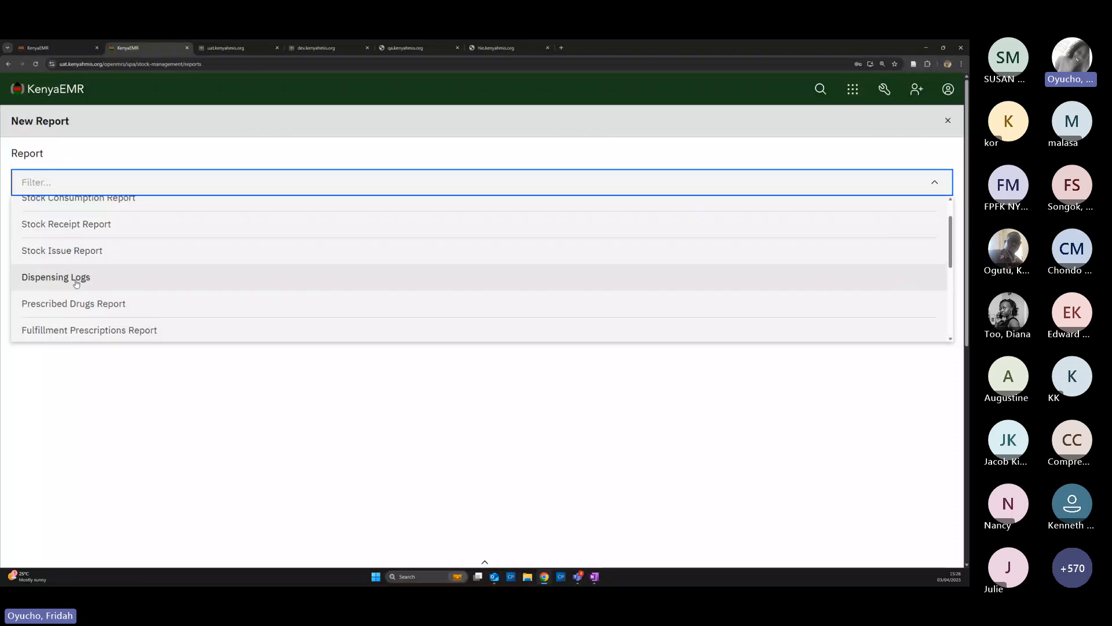
{"action": "scroll", "coordinate": [85, 292], "scroll_direction": "down", "scroll_amount": 2}
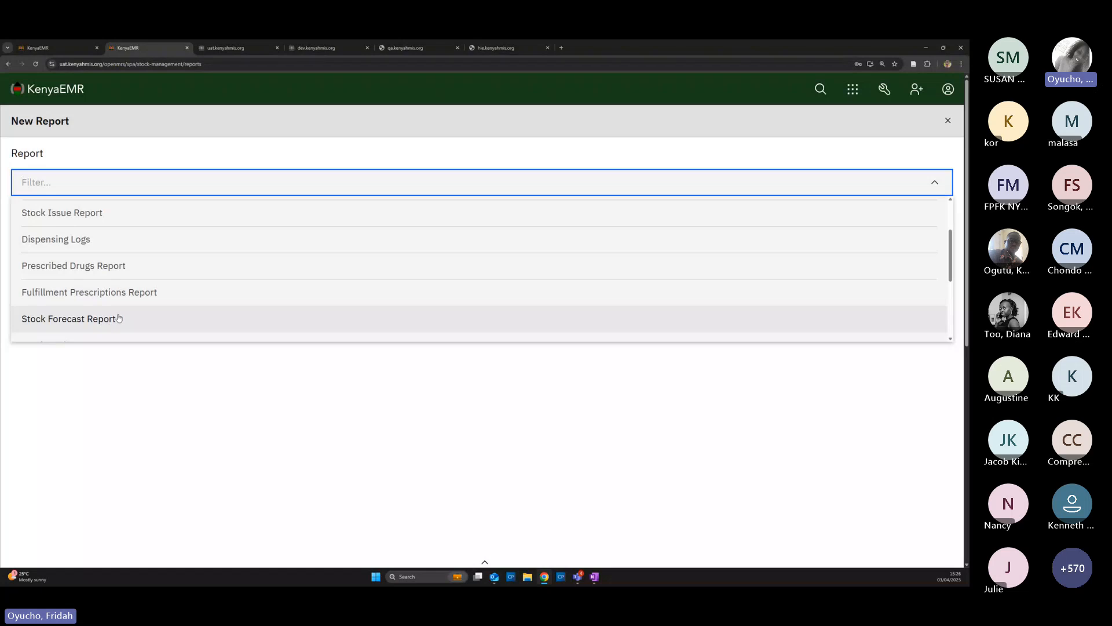
{"action": "scroll", "coordinate": [110, 319], "scroll_direction": "down", "scroll_amount": 3}
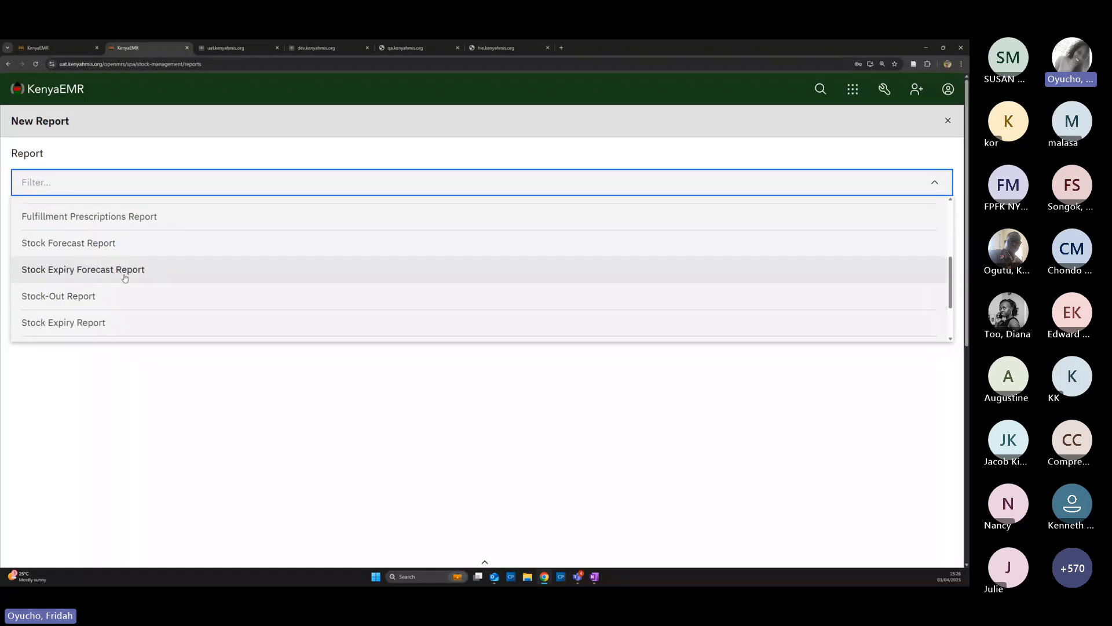
{"action": "scroll", "coordinate": [92, 301], "scroll_direction": "down", "scroll_amount": 1}
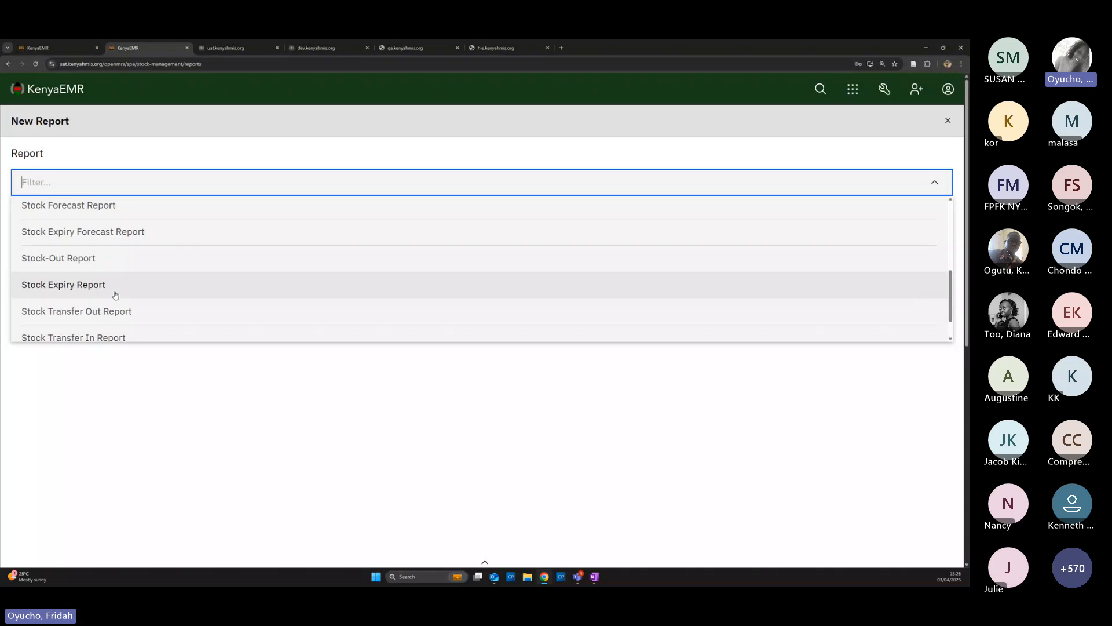
{"action": "scroll", "coordinate": [113, 310], "scroll_direction": "down", "scroll_amount": 1}
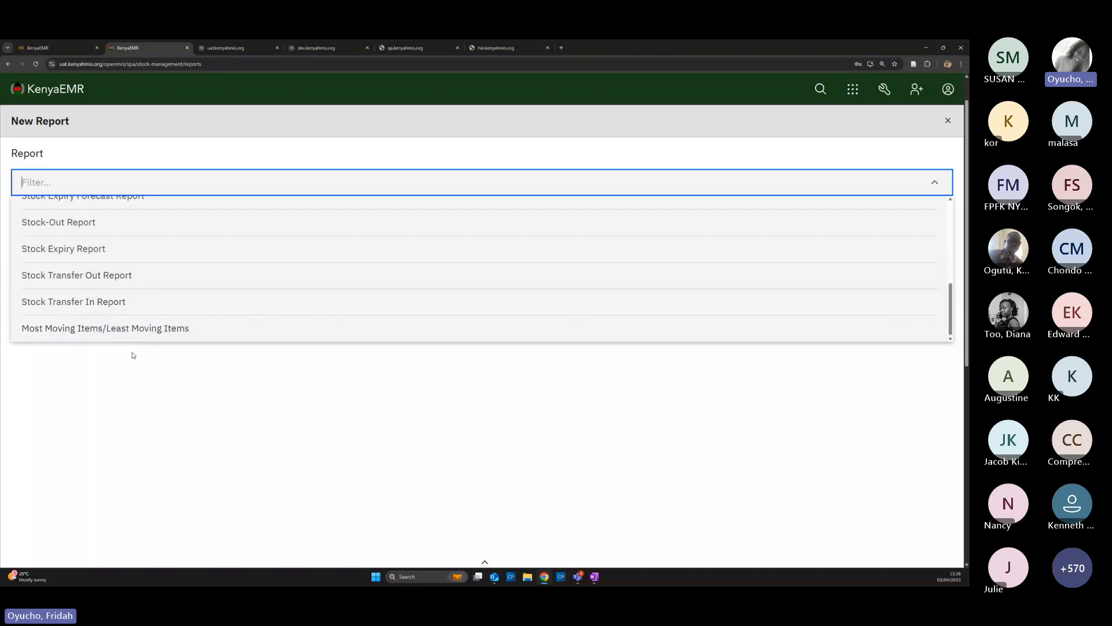
{"action": "scroll", "coordinate": [87, 249], "scroll_direction": "up", "scroll_amount": 5}
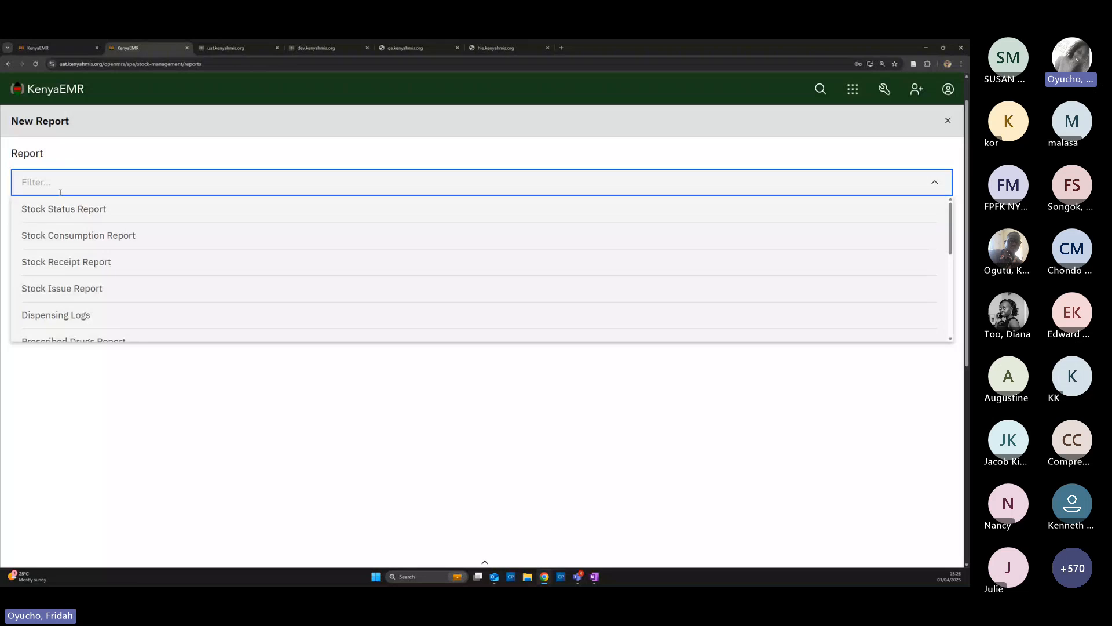
{"action": "left_click", "coordinate": [131, 242]}
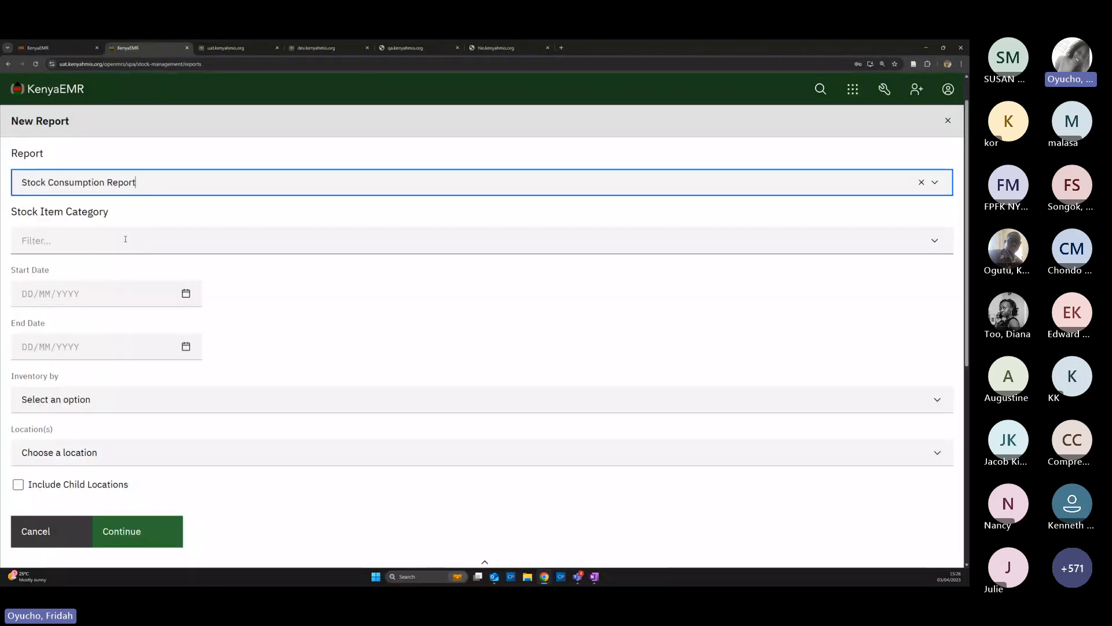
Include All Categories and set the date range 01/01/2025 to 31/03/2025
{"action": "left_click", "coordinate": [125, 239]}
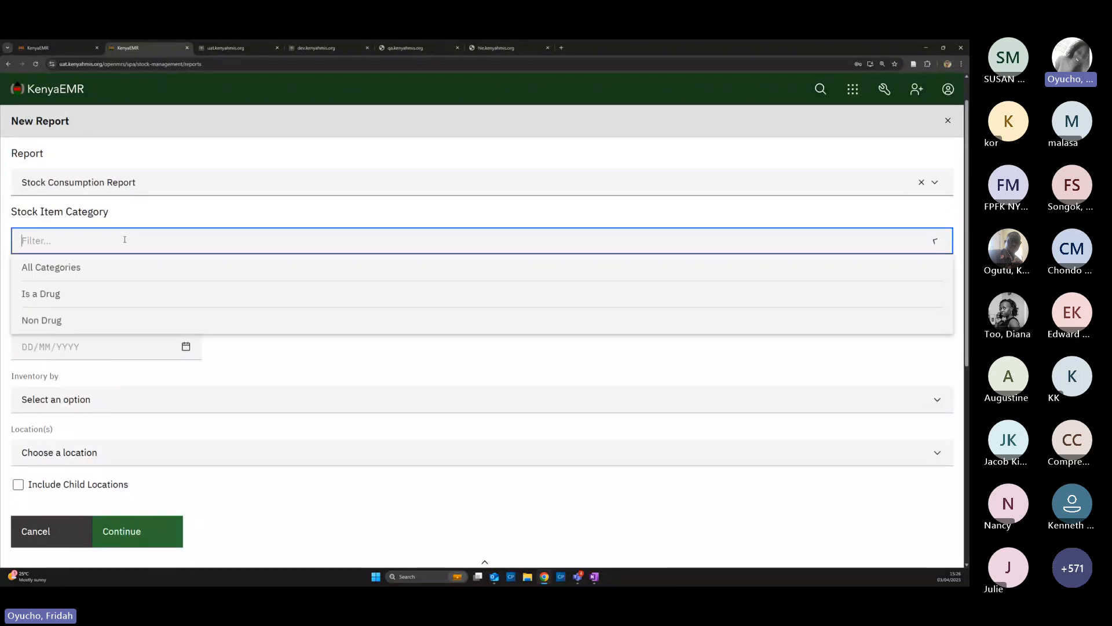
{"action": "left_click", "coordinate": [38, 269]}
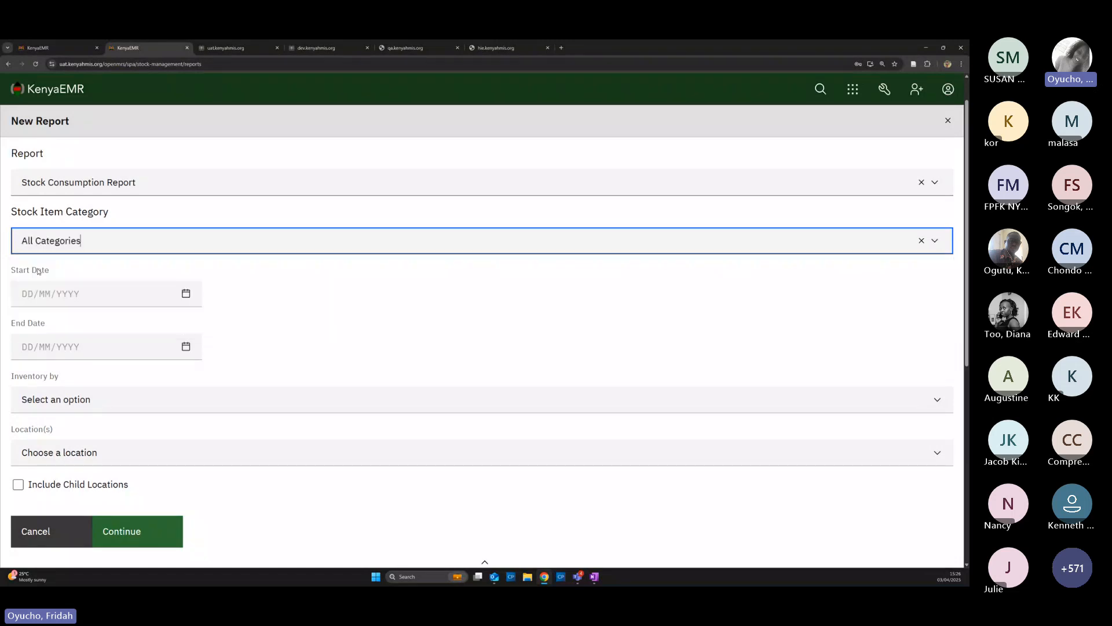
{"action": "left_click", "coordinate": [100, 302]}
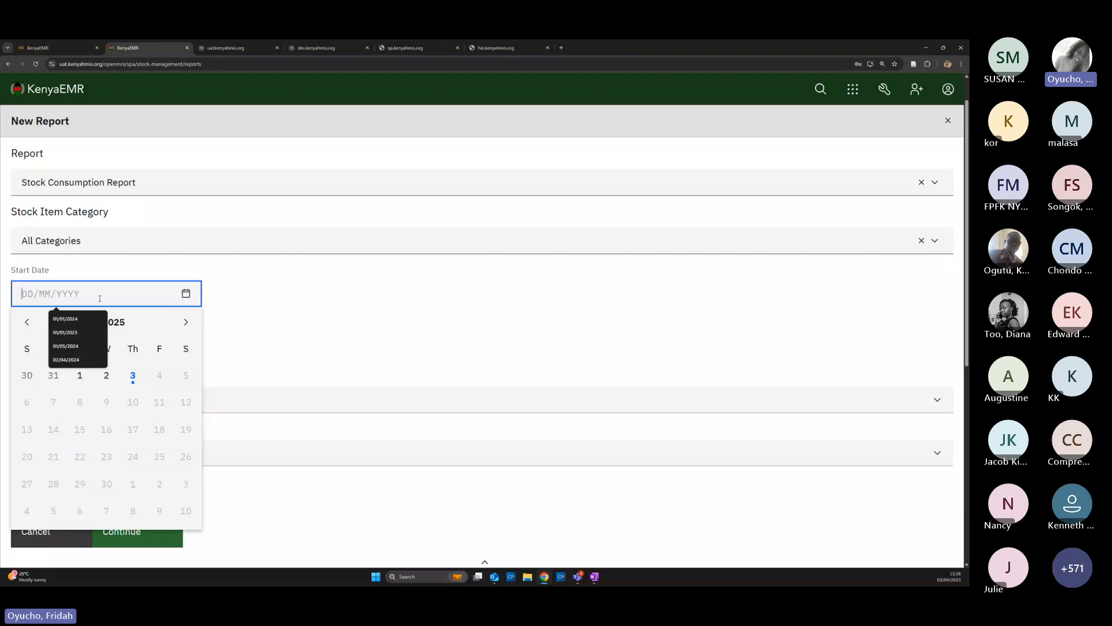
{"action": "left_click", "coordinate": [26, 322]}
{"action": "left_click", "coordinate": [27, 322]}
{"action": "left_click", "coordinate": [27, 322]}
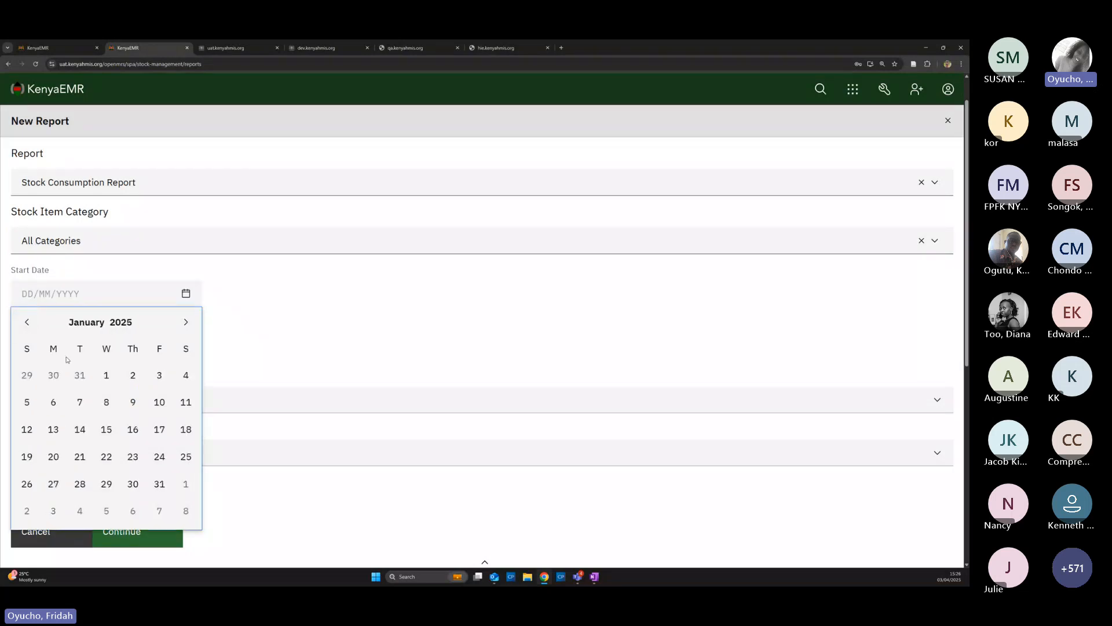
{"action": "left_click", "coordinate": [105, 375]}
{"action": "left_click", "coordinate": [98, 347]}
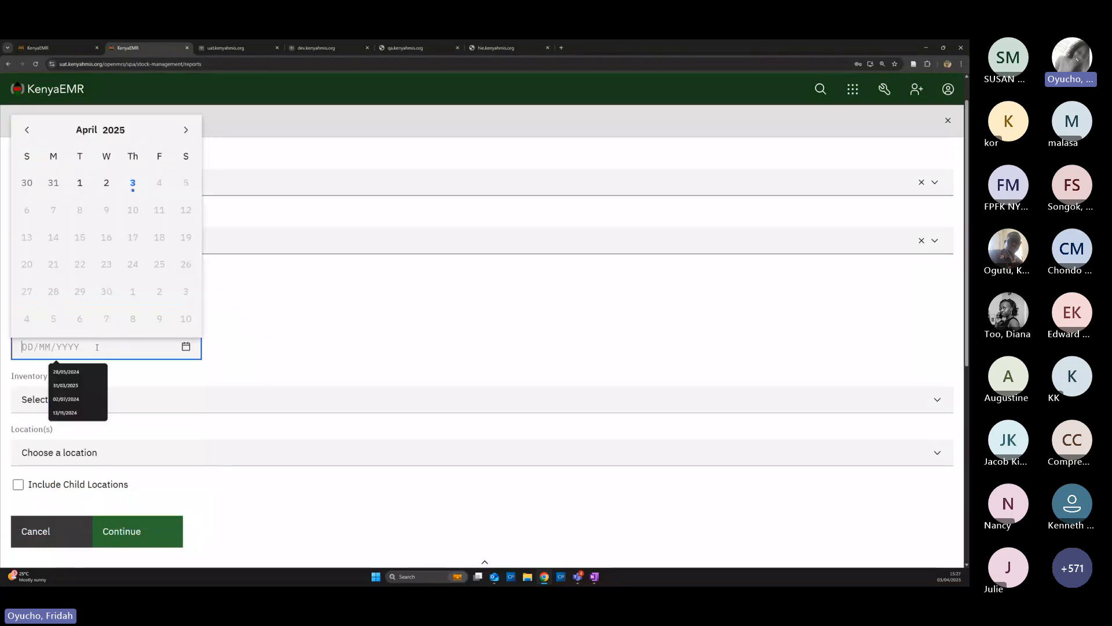
{"action": "left_click", "coordinate": [27, 130]}
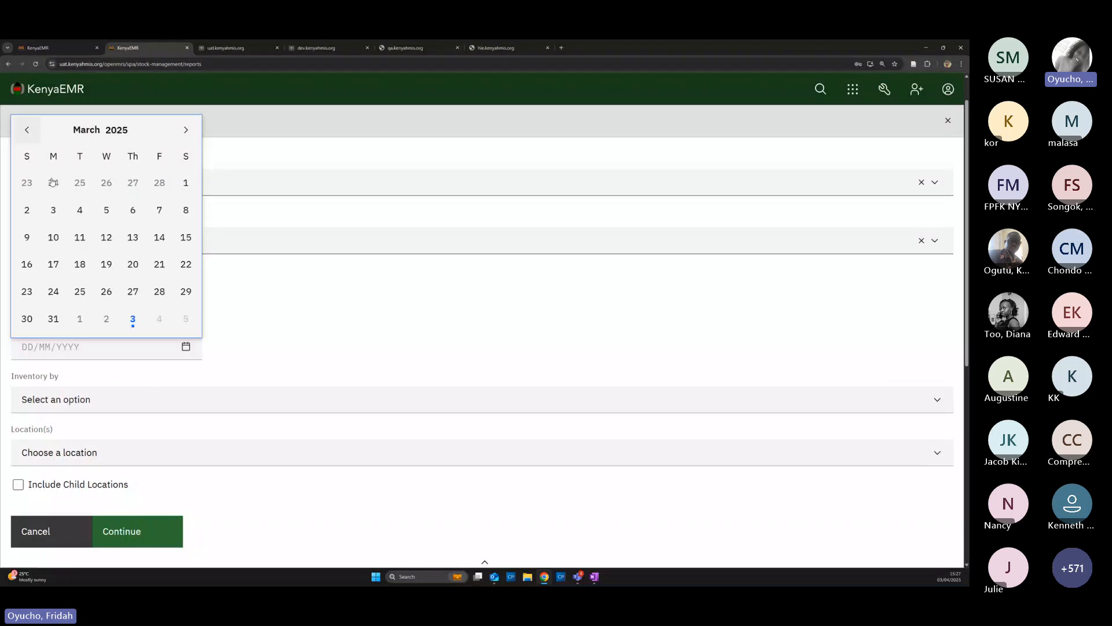
{"action": "left_click", "coordinate": [53, 319]}
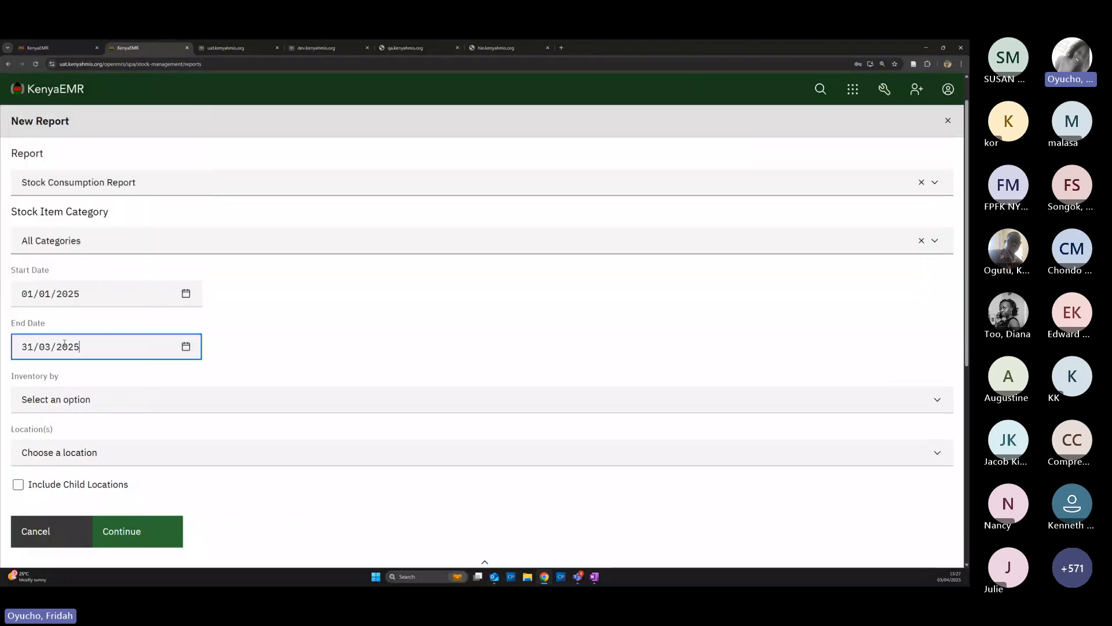
Group by Location and Stock Item, limit to Main Pharmacy, and submit the request
{"action": "left_click", "coordinate": [112, 405]}
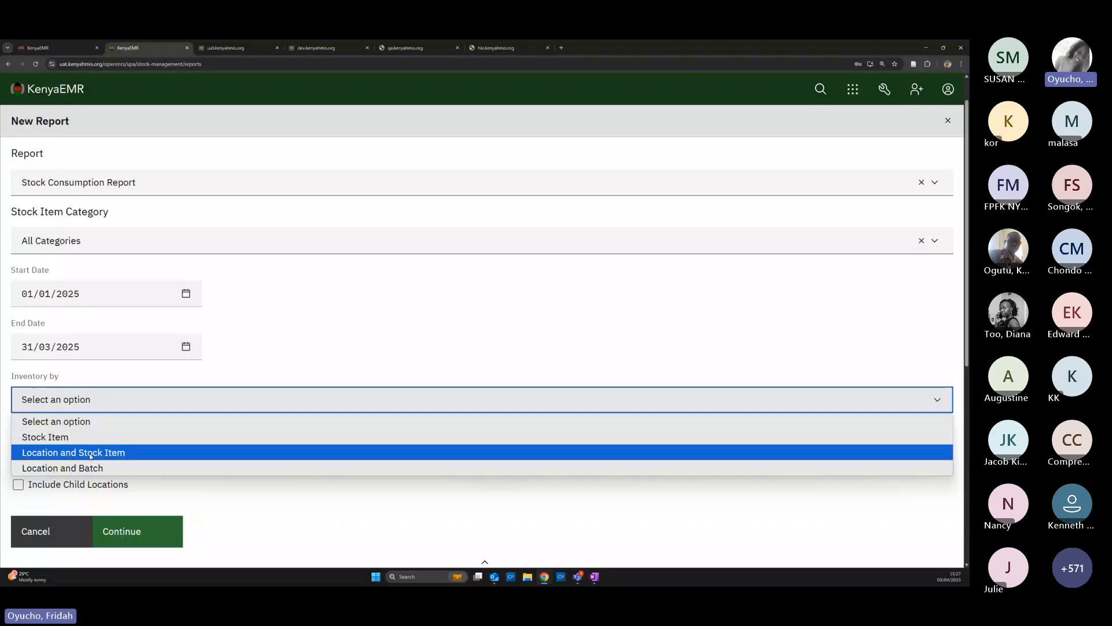
{"action": "left_click", "coordinate": [91, 456]}
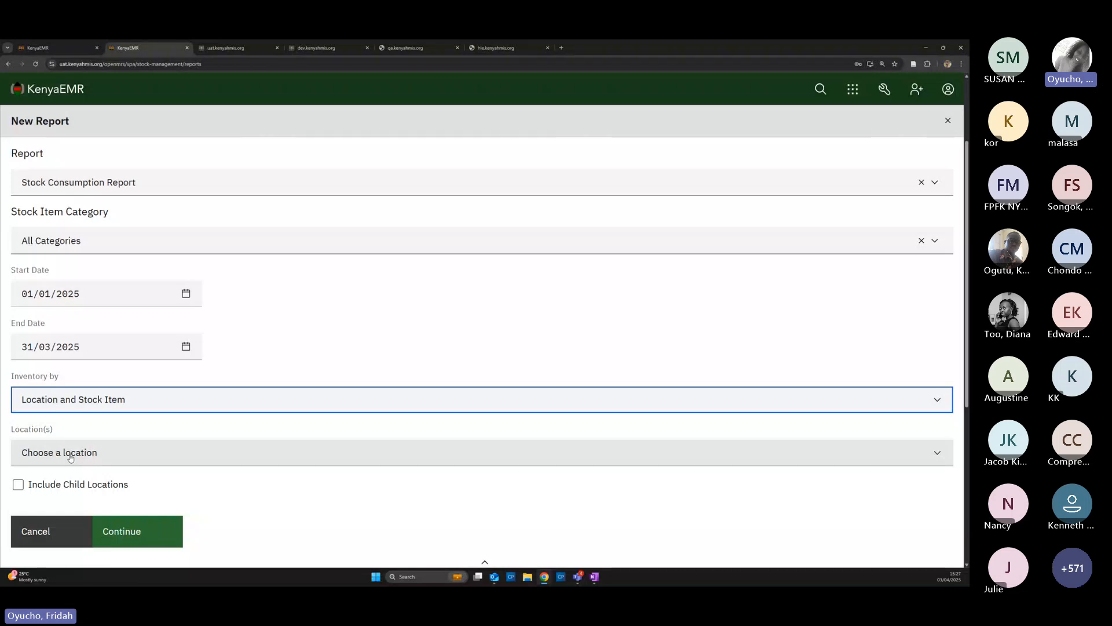
{"action": "left_click", "coordinate": [70, 459]}
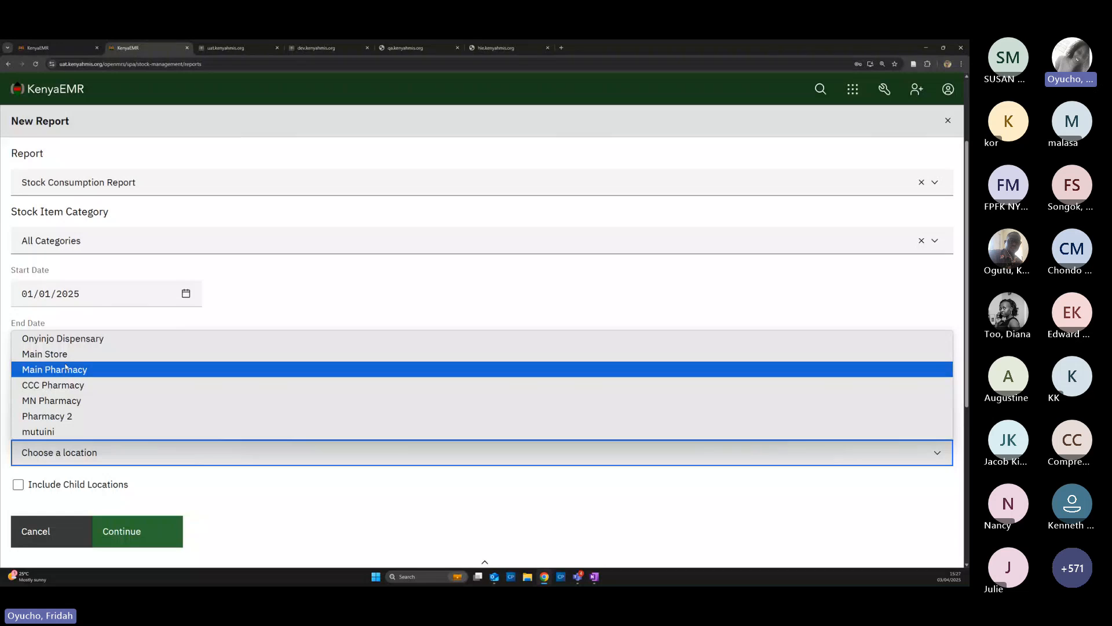
{"action": "left_click", "coordinate": [65, 369]}
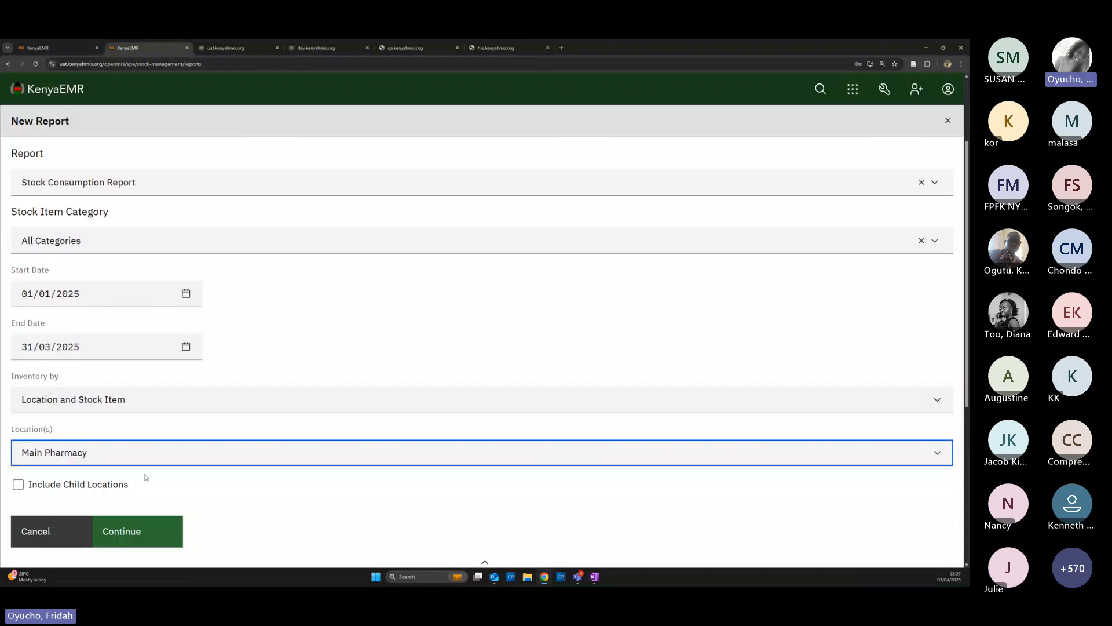
{"action": "left_click", "coordinate": [129, 530]}
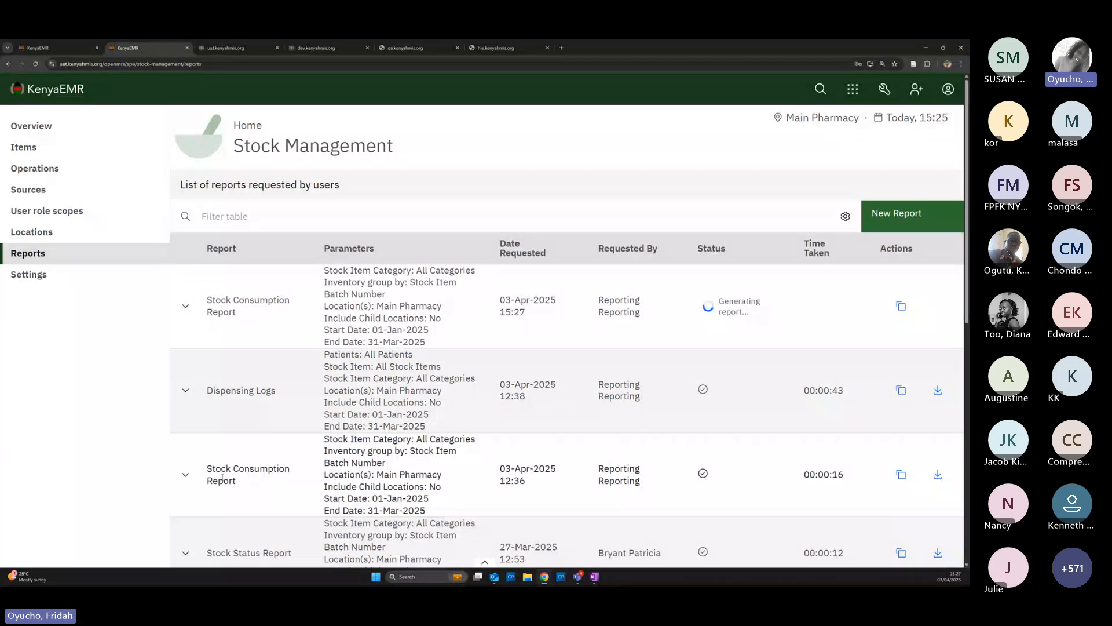
Download the earlier Stock Consumption Report from the reports list
{"action": "left_click_drag", "start_coordinate": [498, 474], "coordinate": [552, 479]}
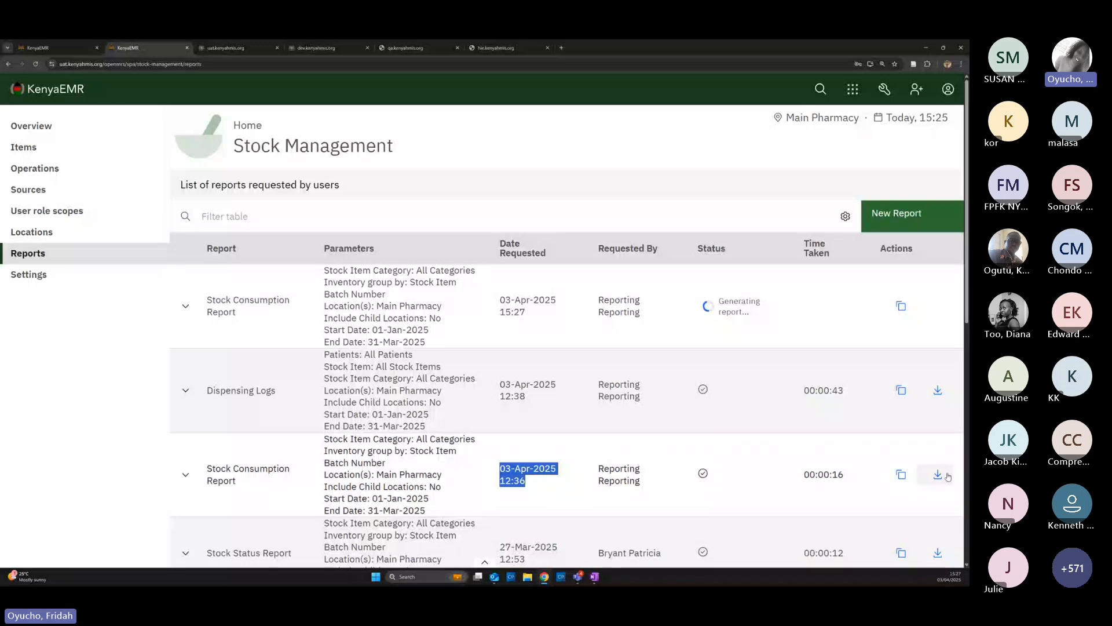
{"action": "left_click", "coordinate": [948, 476]}
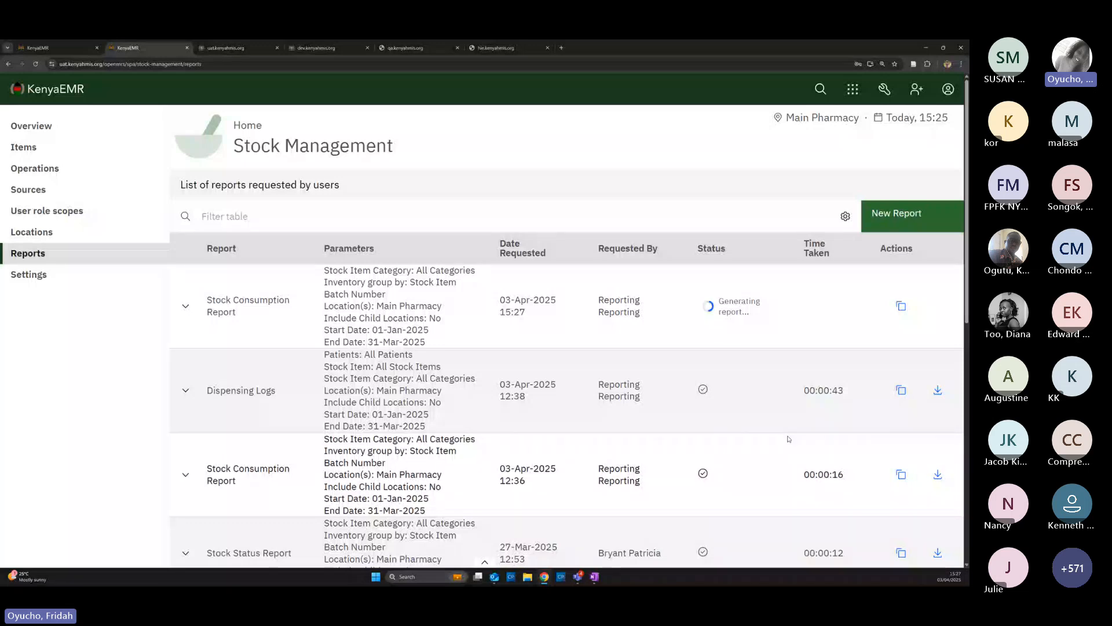
{"action": "left_click", "coordinate": [935, 476]}
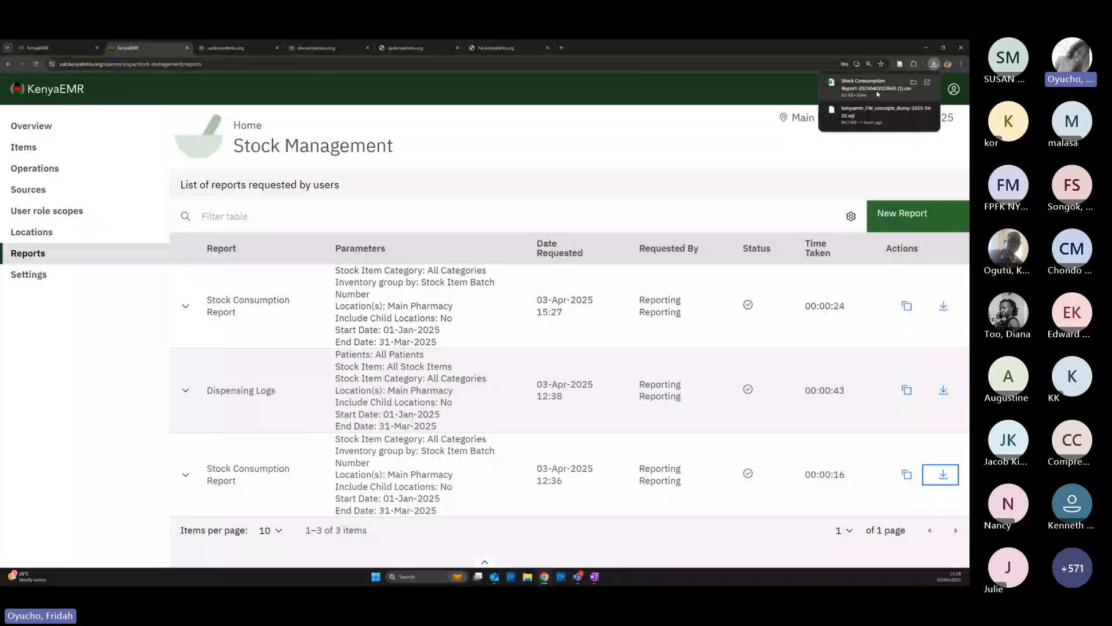
Download the new Stock Consumption Report as CSV and open it from the browser downloads
{"action": "left_click", "coordinate": [944, 308]}
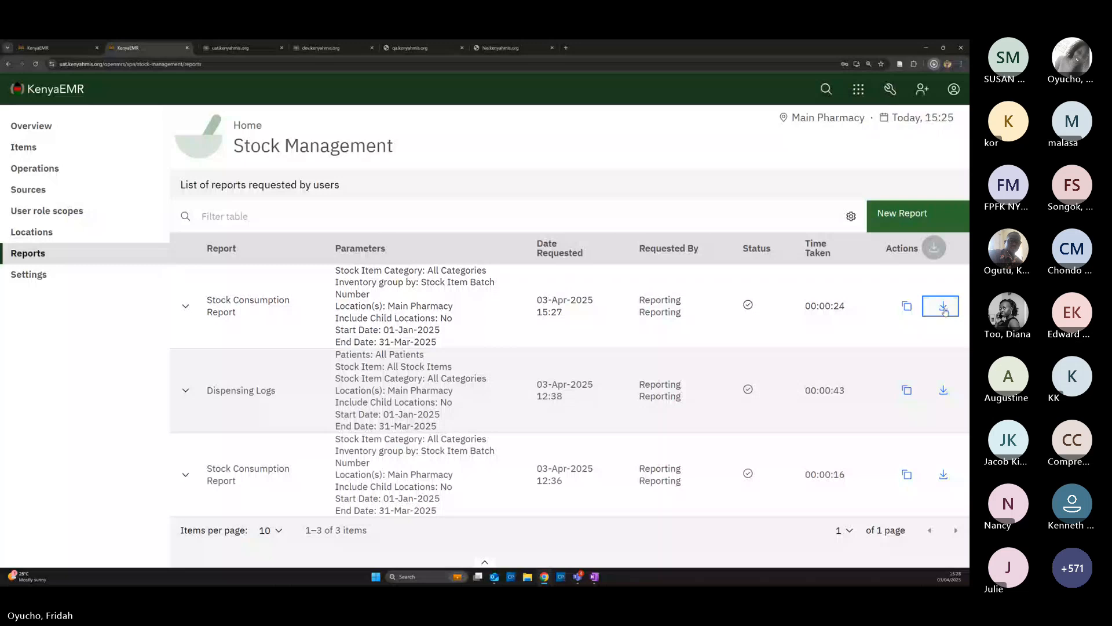
{"action": "left_click", "coordinate": [934, 64]}
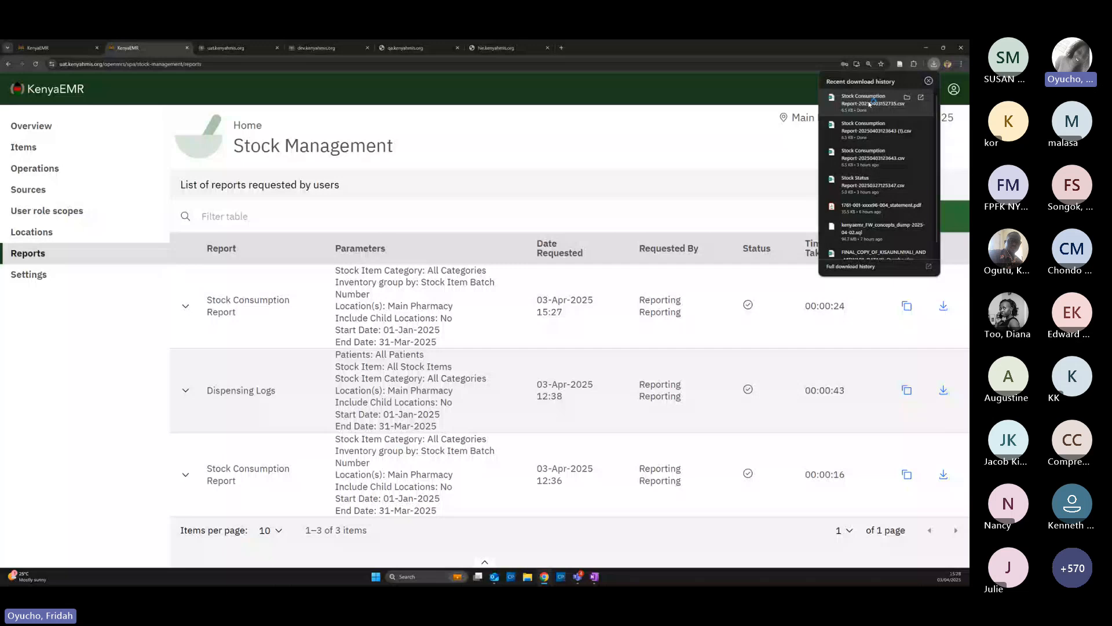
{"action": "left_click", "coordinate": [870, 103]}
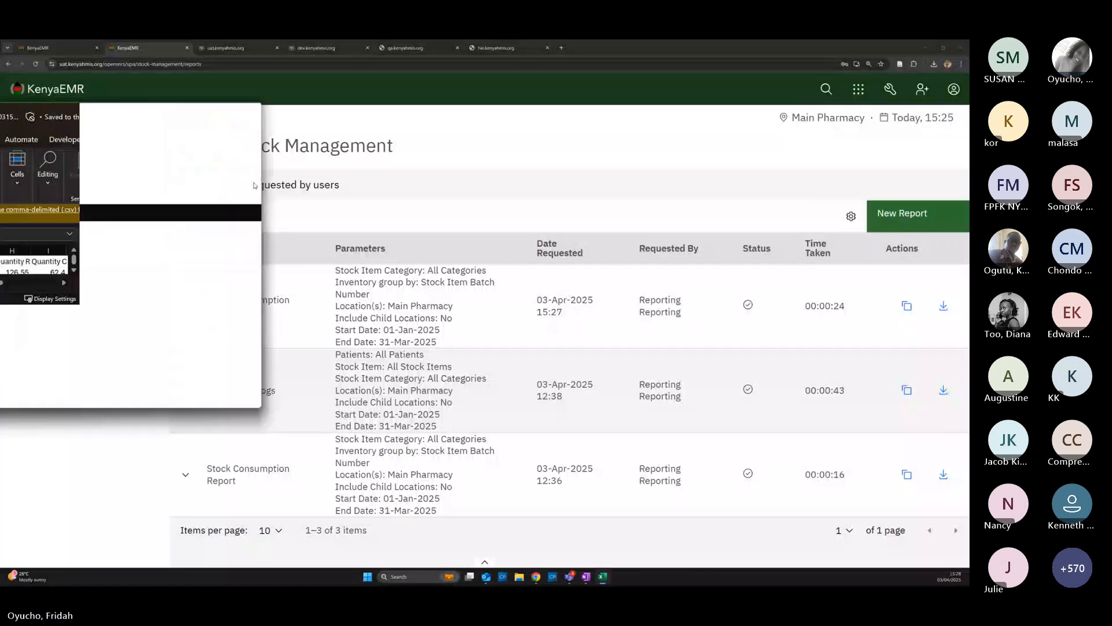
Maximise Excel, AutoFit Generic Name, Category and Location, widen Abbreviation, and zoom to 140%
{"action": "left_click_drag", "start_coordinate": [670, 410], "coordinate": [610, 246]}
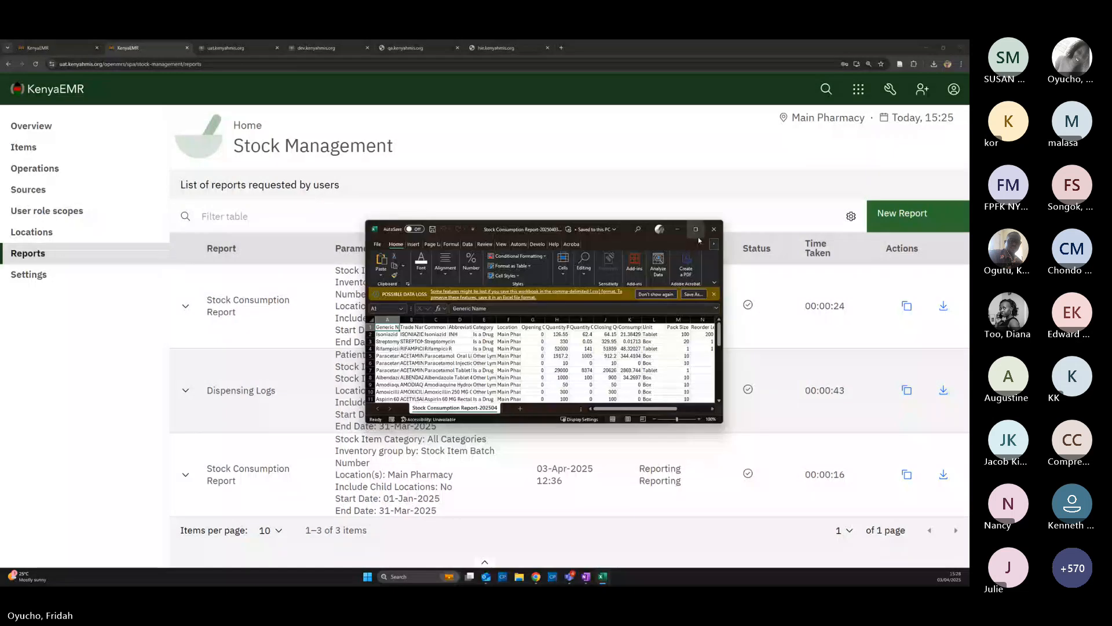
{"action": "left_click", "coordinate": [696, 232]}
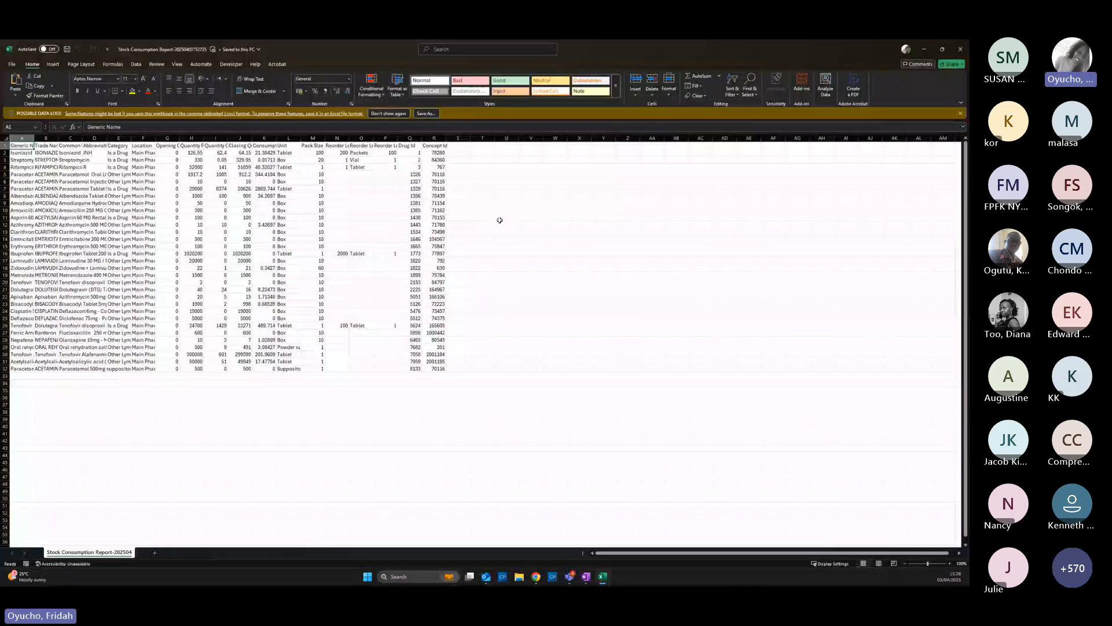
{"action": "double_click", "coordinate": [39, 137]}
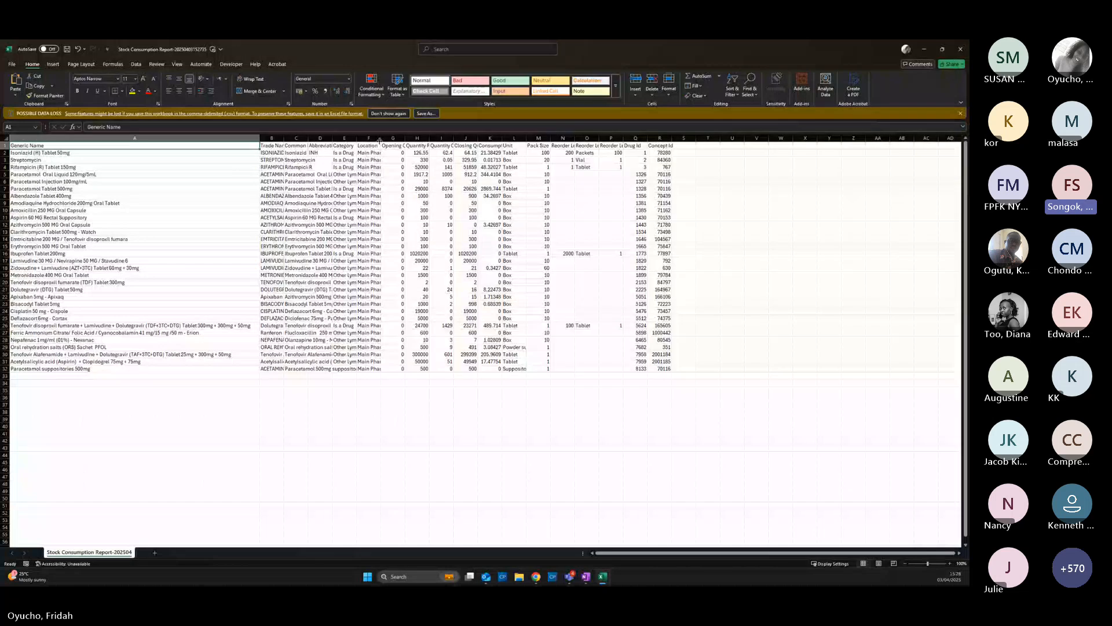
{"action": "double_click", "coordinate": [380, 141]}
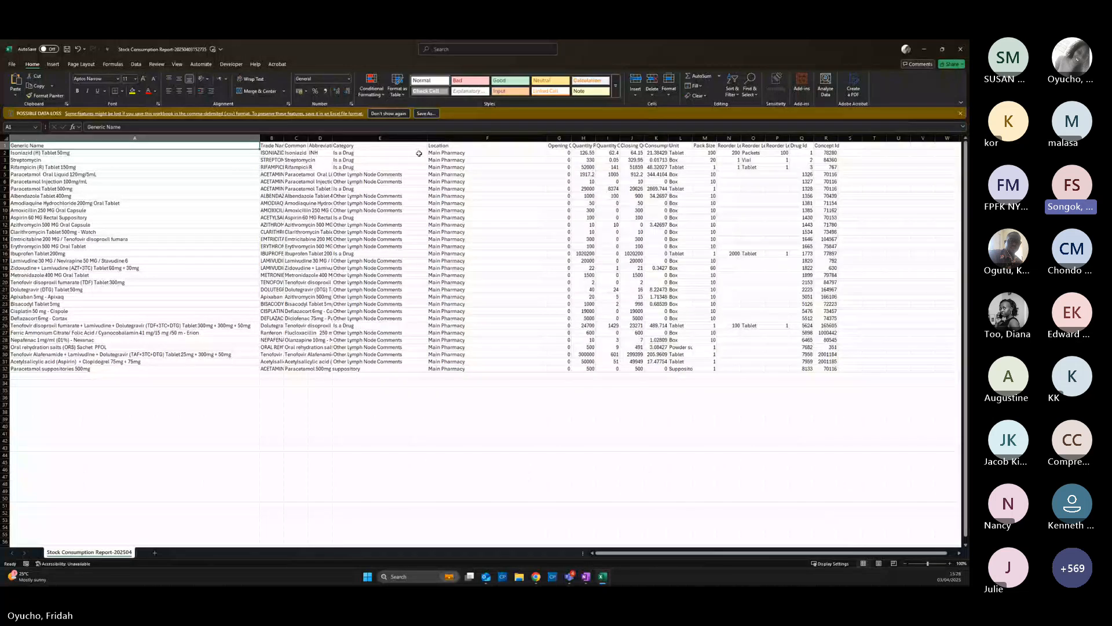
{"action": "left_click_drag", "start_coordinate": [334, 135], "coordinate": [383, 157]}
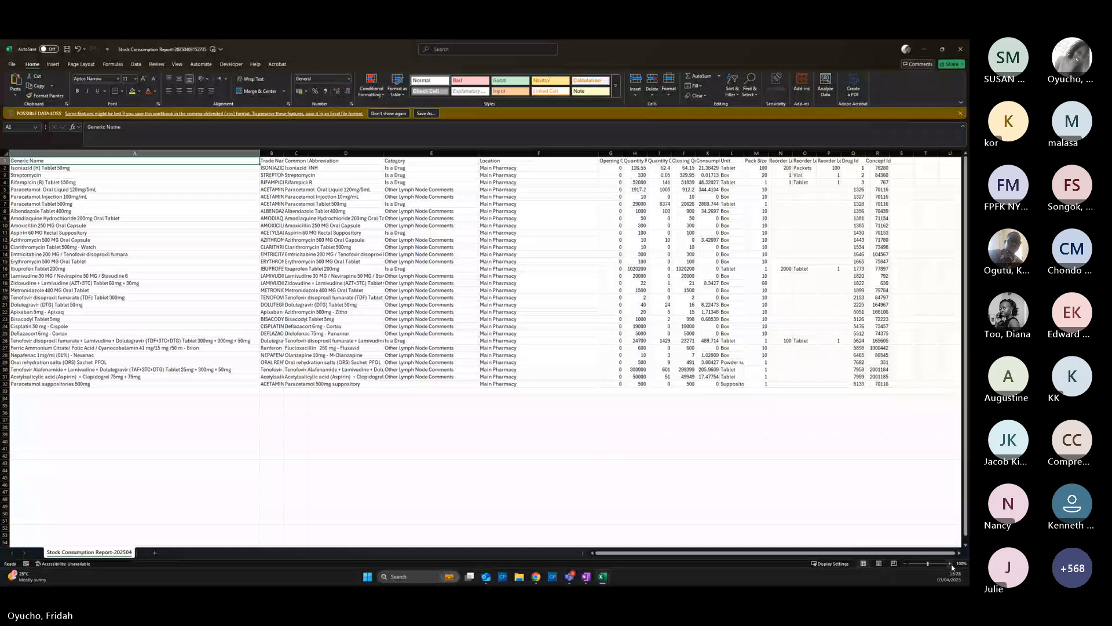
{"action": "left_click", "coordinate": [951, 564]}
{"action": "left_click", "coordinate": [951, 564]}
{"action": "left_click", "coordinate": [951, 564]}
{"action": "left_click", "coordinate": [950, 564]}
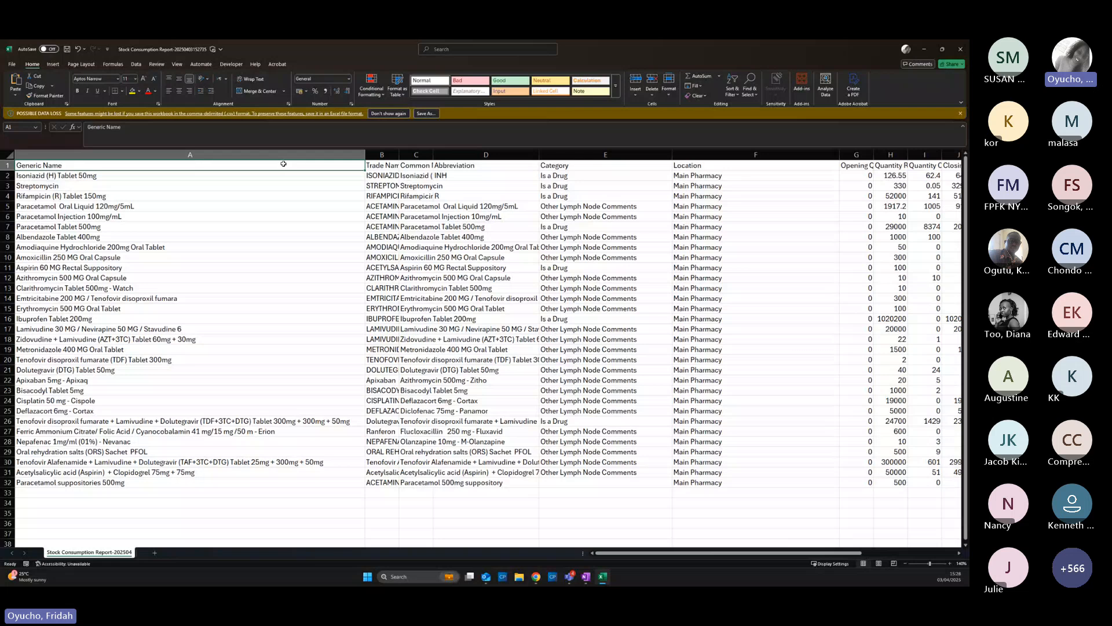
Widen the Common Name, Opening Quantity, Quantity Received and Quantity Consumed columns to show full headers
{"action": "left_click", "coordinate": [416, 166]}
{"action": "left_click_drag", "start_coordinate": [433, 154], "coordinate": [473, 155]}
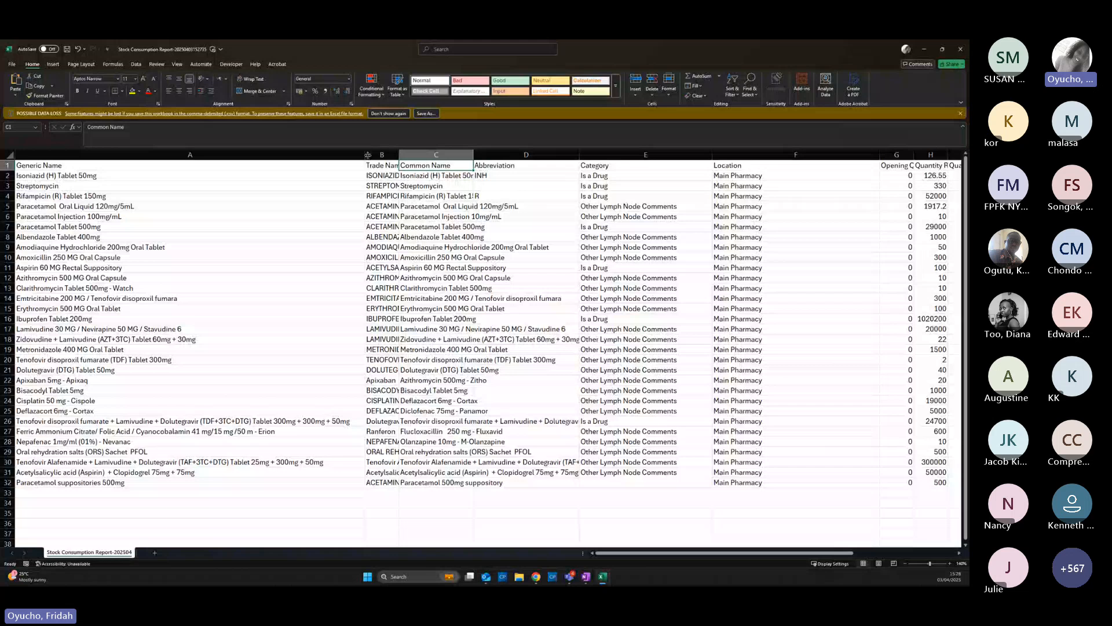
{"action": "key", "text": "Right"}
{"action": "key", "text": "Right"}
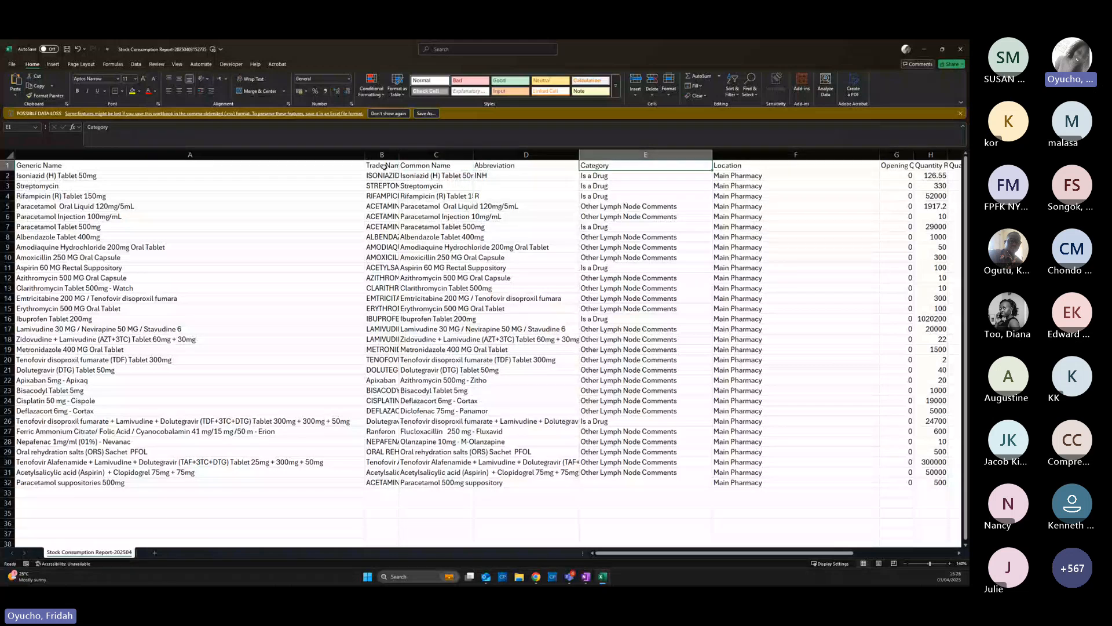
{"action": "key", "text": "Right"}
{"action": "key", "text": "Right"}
{"action": "key", "text": "Right"}
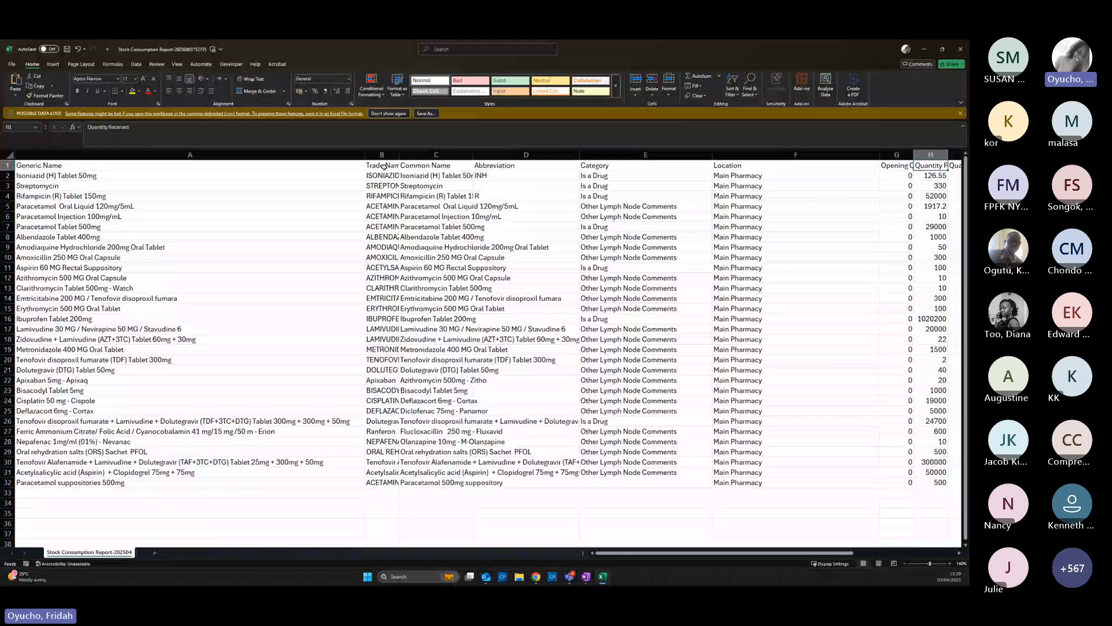
{"action": "key", "text": "Right"}
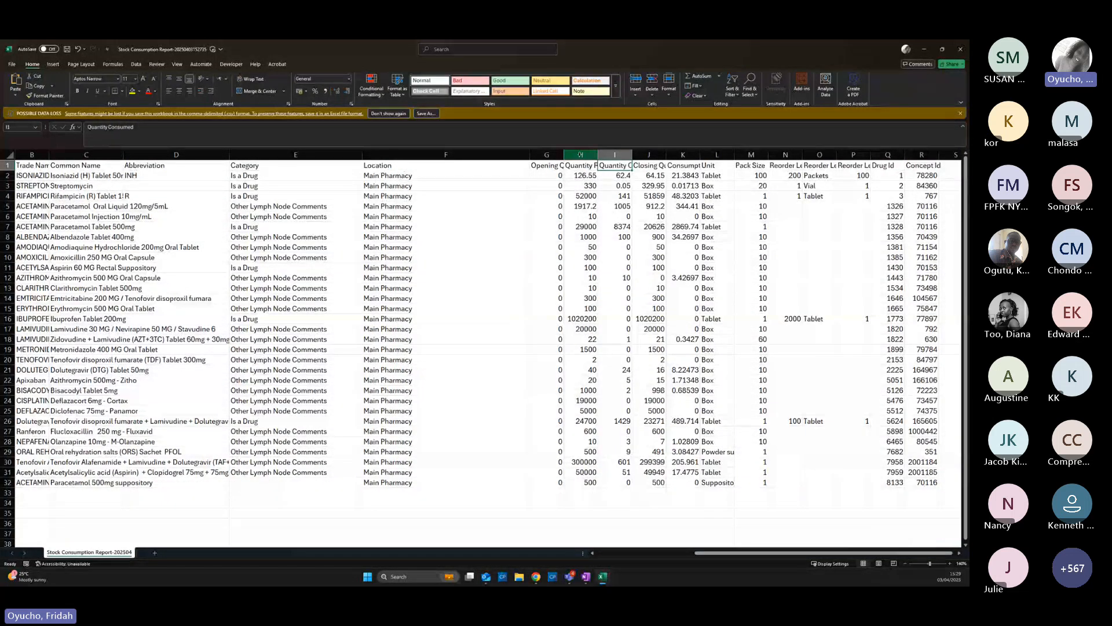
{"action": "double_click", "coordinate": [564, 155]}
{"action": "left_click", "coordinate": [408, 165]}
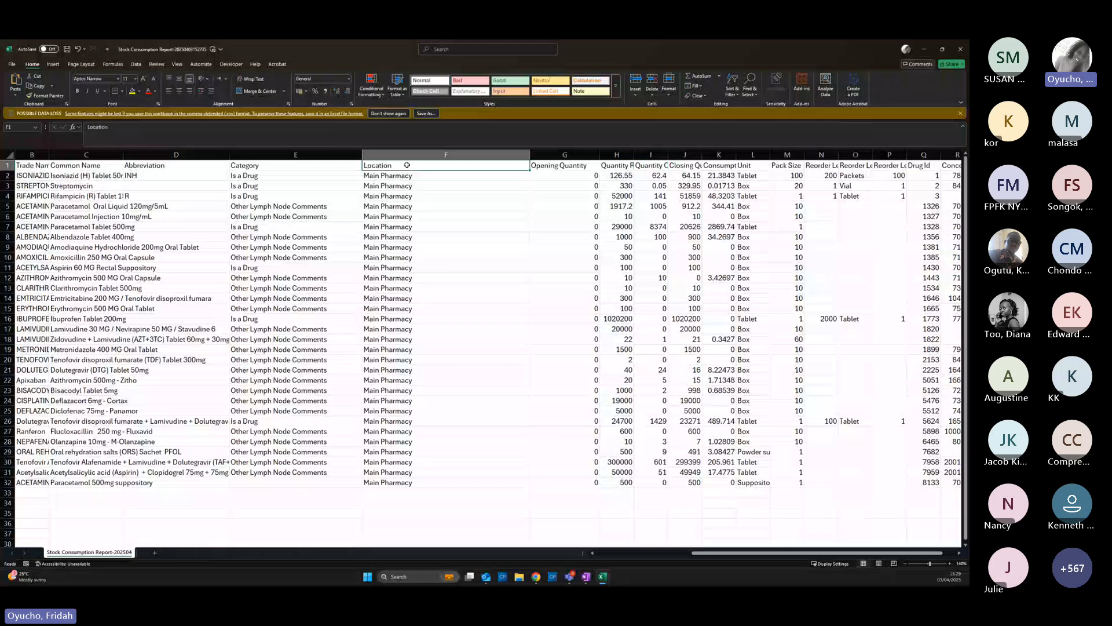
{"action": "left_click", "coordinate": [617, 165]}
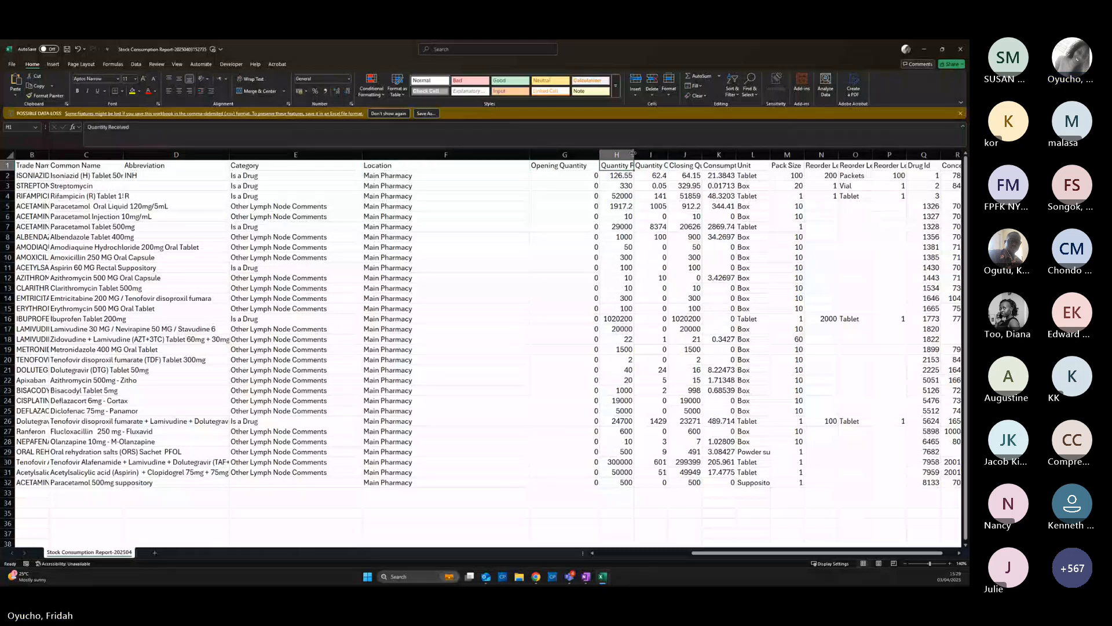
{"action": "left_click_drag", "start_coordinate": [634, 154], "coordinate": [677, 154]}
{"action": "left_click", "coordinate": [693, 165]}
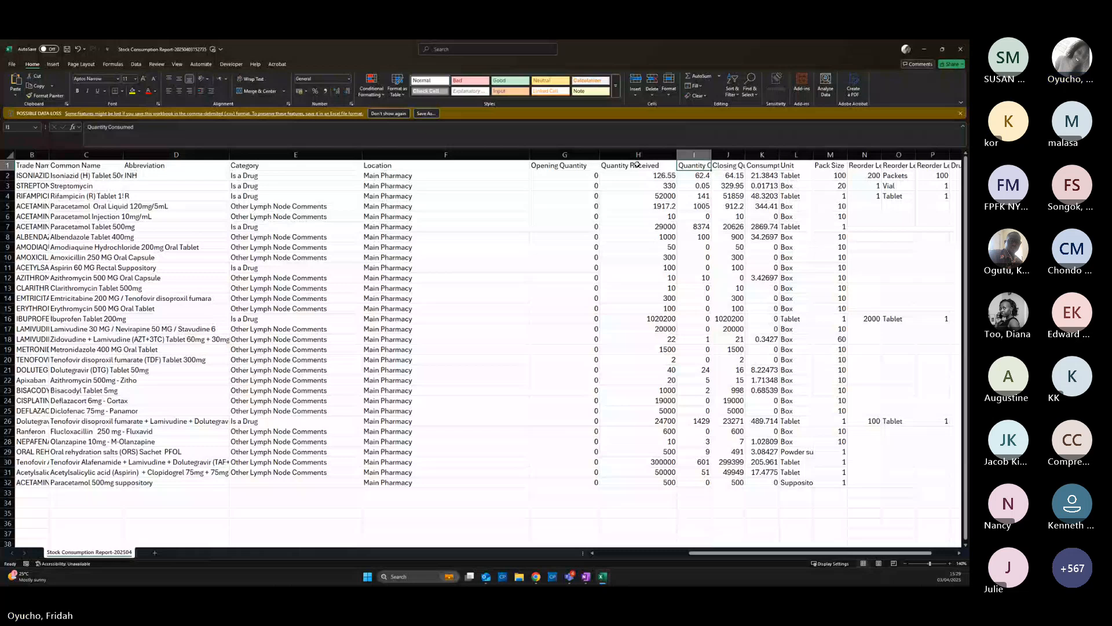
{"action": "left_click_drag", "start_coordinate": [711, 155], "coordinate": [794, 155]}
{"action": "left_click", "coordinate": [958, 553]}
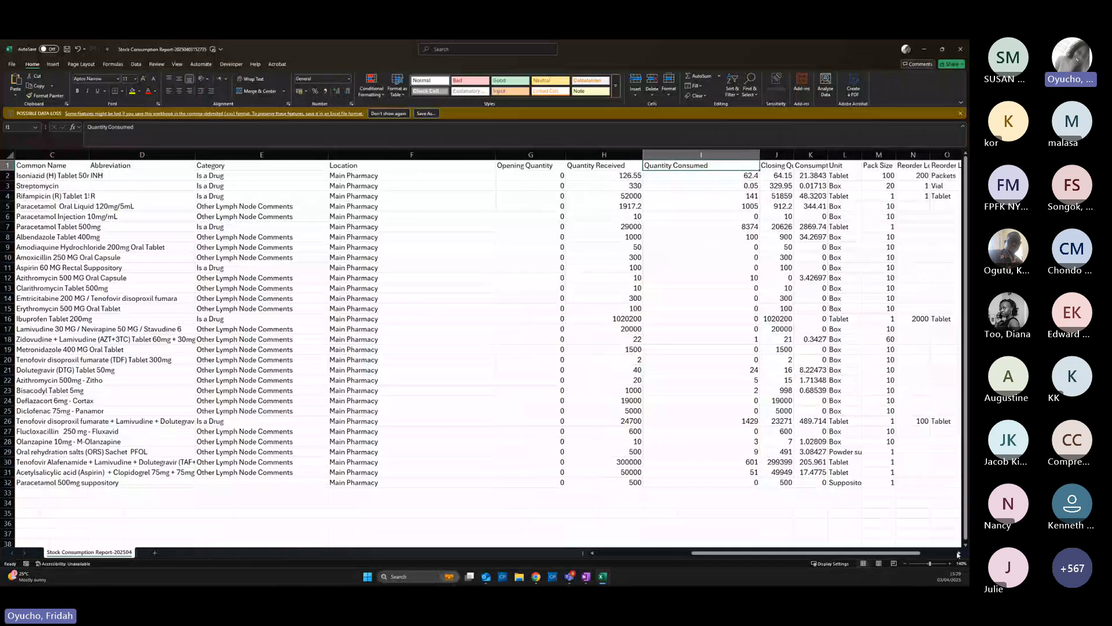
Scroll right and AutoFit Closing Quantity and Consumption Rate, then review headers through Concept Id
{"action": "left_click", "coordinate": [959, 554]}
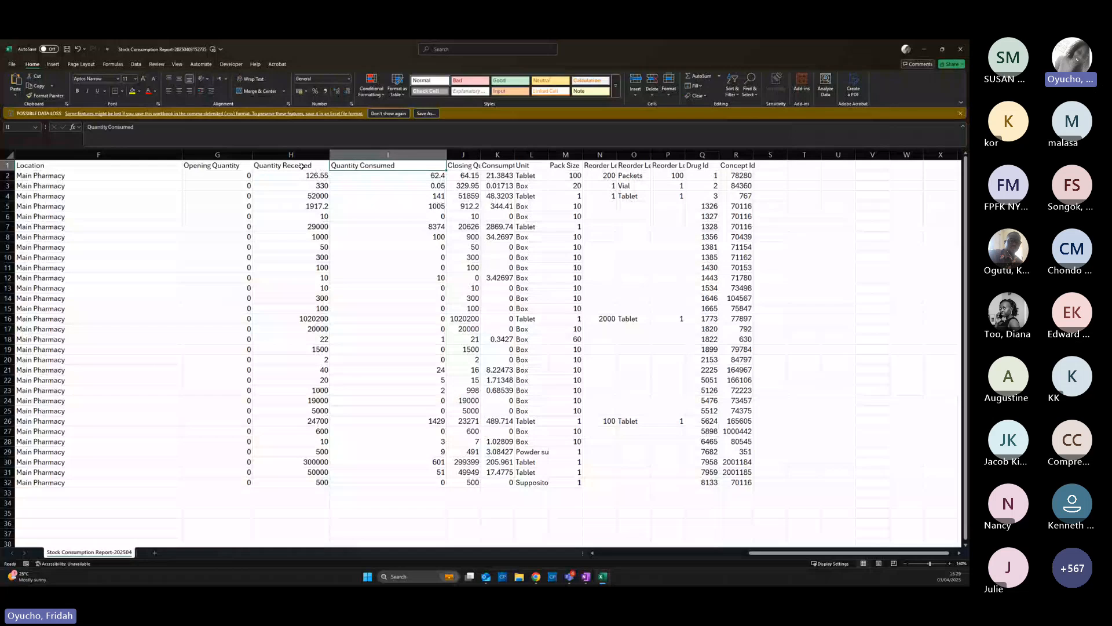
{"action": "left_click", "coordinate": [301, 167]}
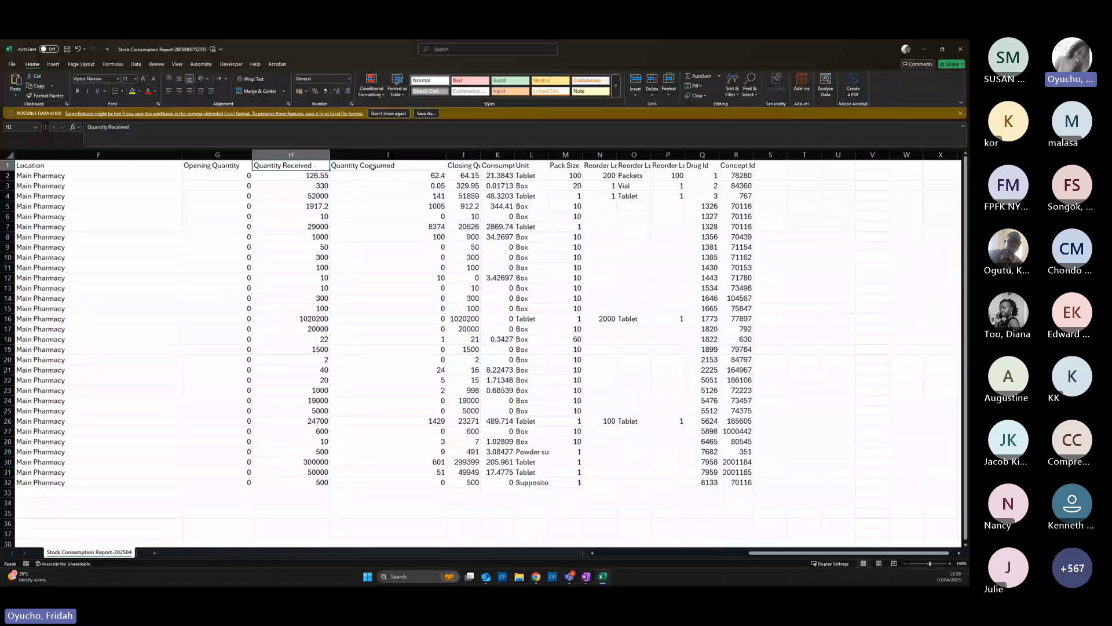
{"action": "left_click", "coordinate": [376, 167]}
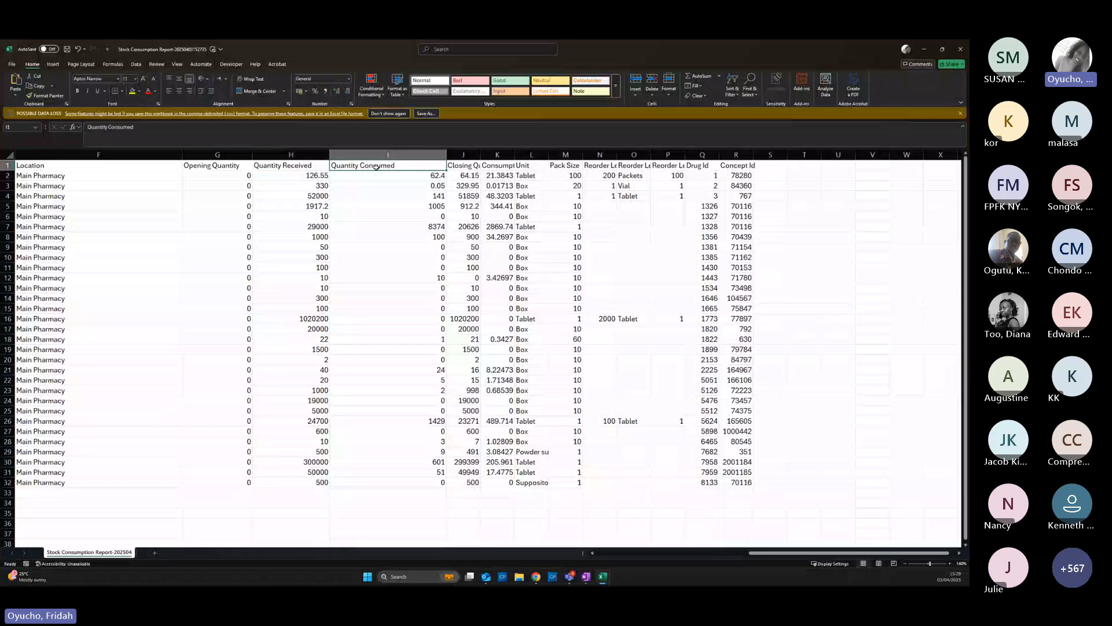
{"action": "left_click", "coordinate": [464, 166]}
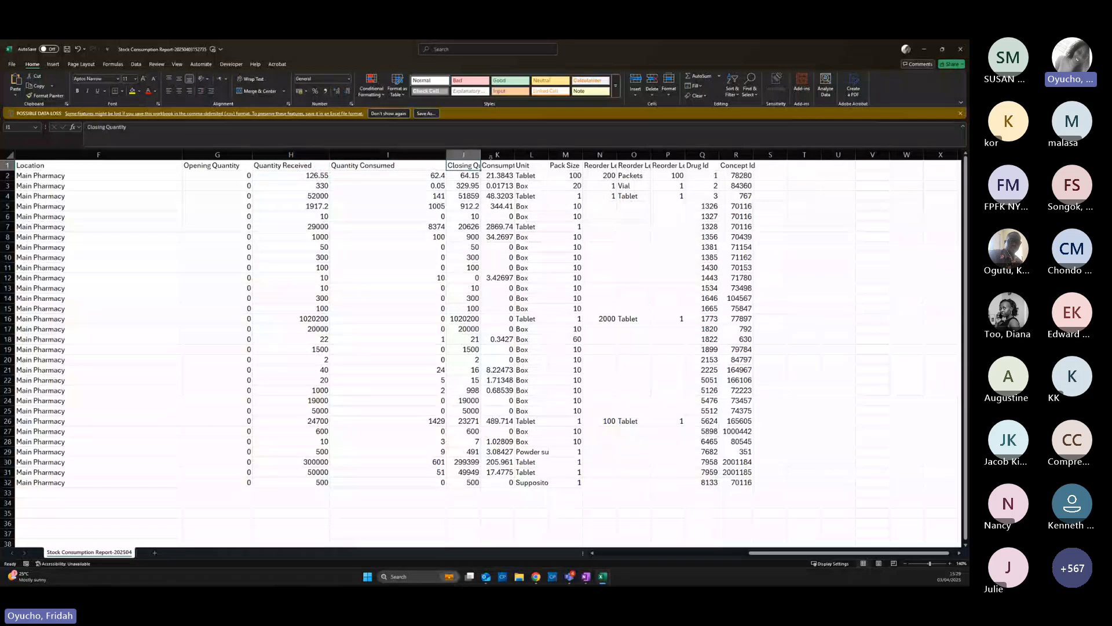
{"action": "double_click", "coordinate": [490, 156]}
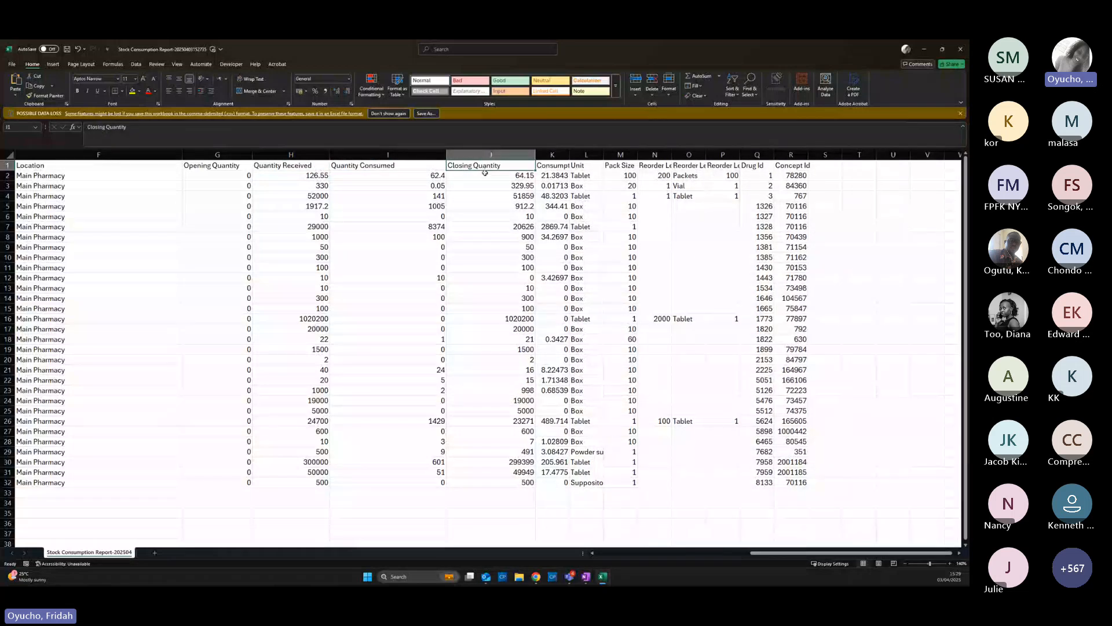
{"action": "left_click", "coordinate": [557, 166]}
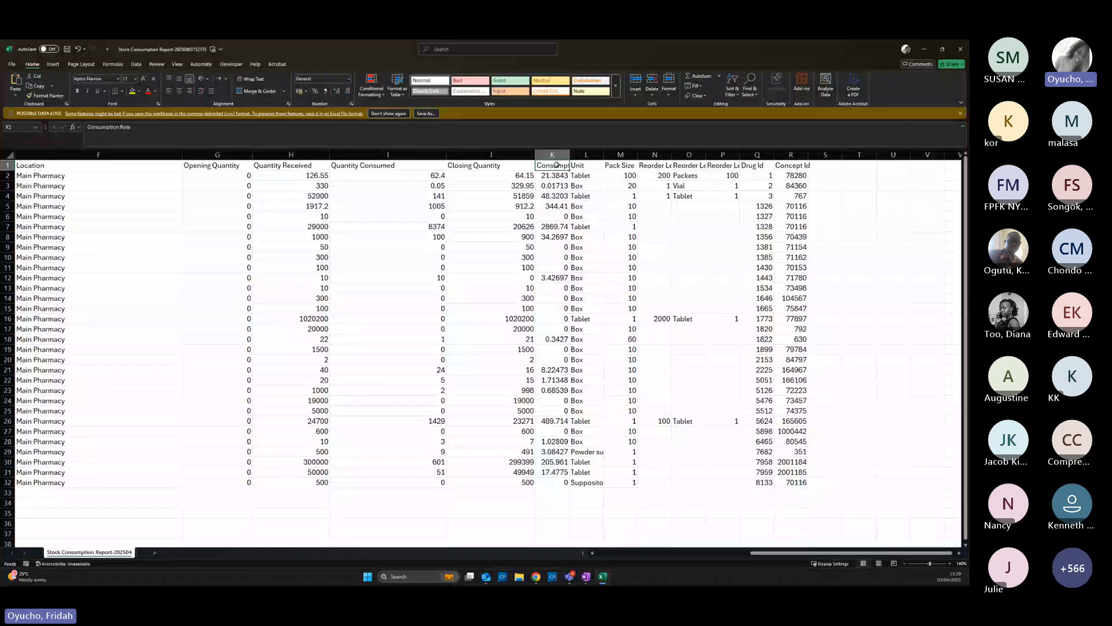
{"action": "double_click", "coordinate": [570, 154]}
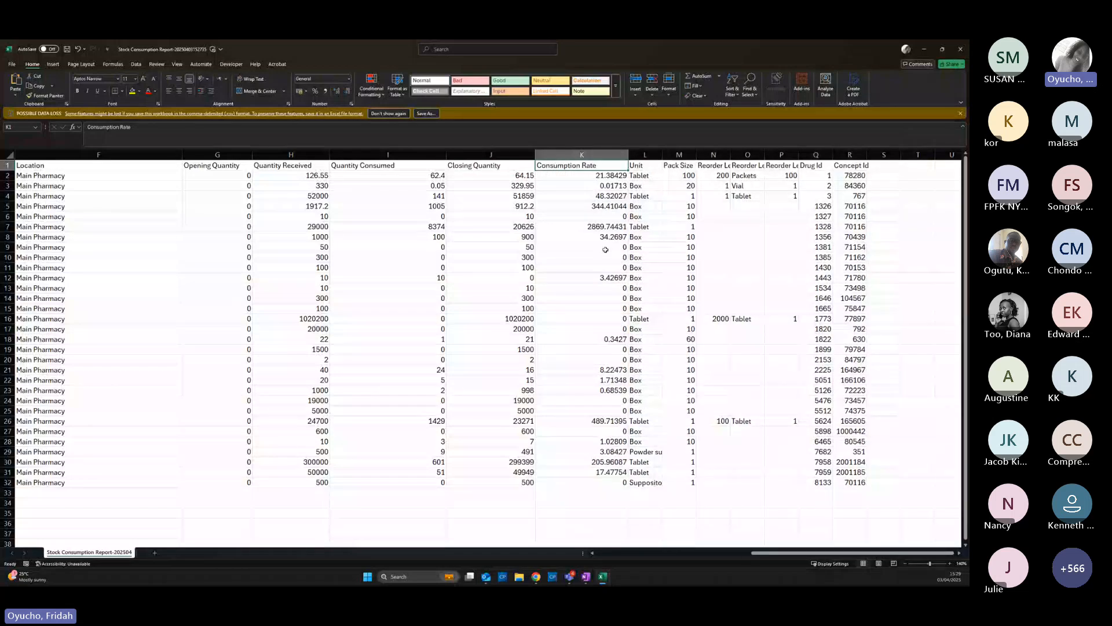
{"action": "left_click", "coordinate": [650, 165]}
{"action": "key", "text": "Right"}
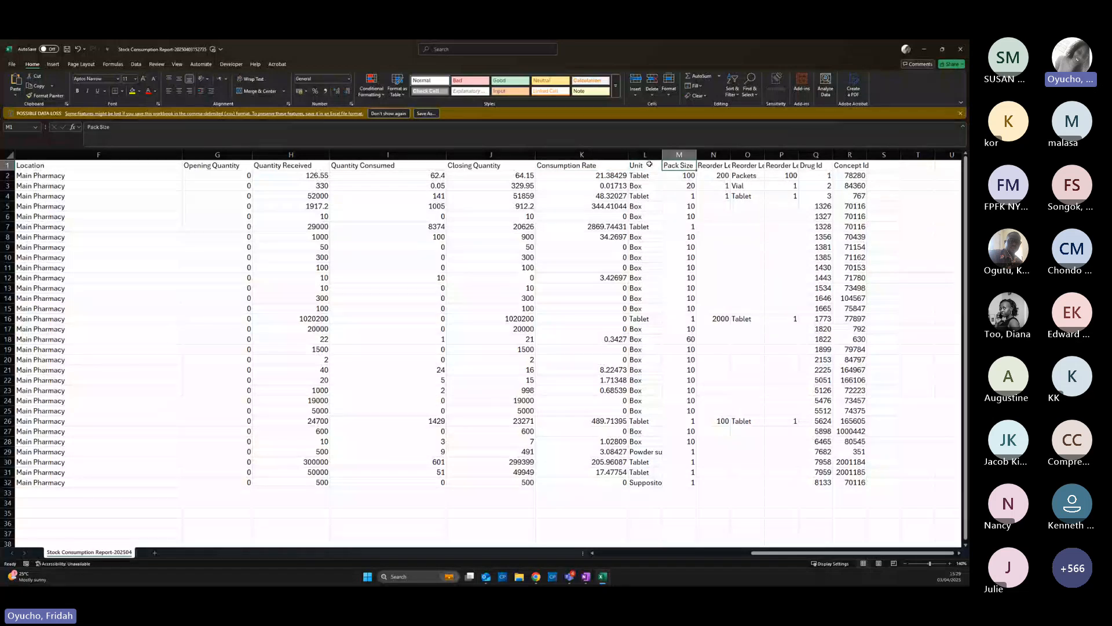
{"action": "key", "text": "Right"}
{"action": "key", "text": "Right"}
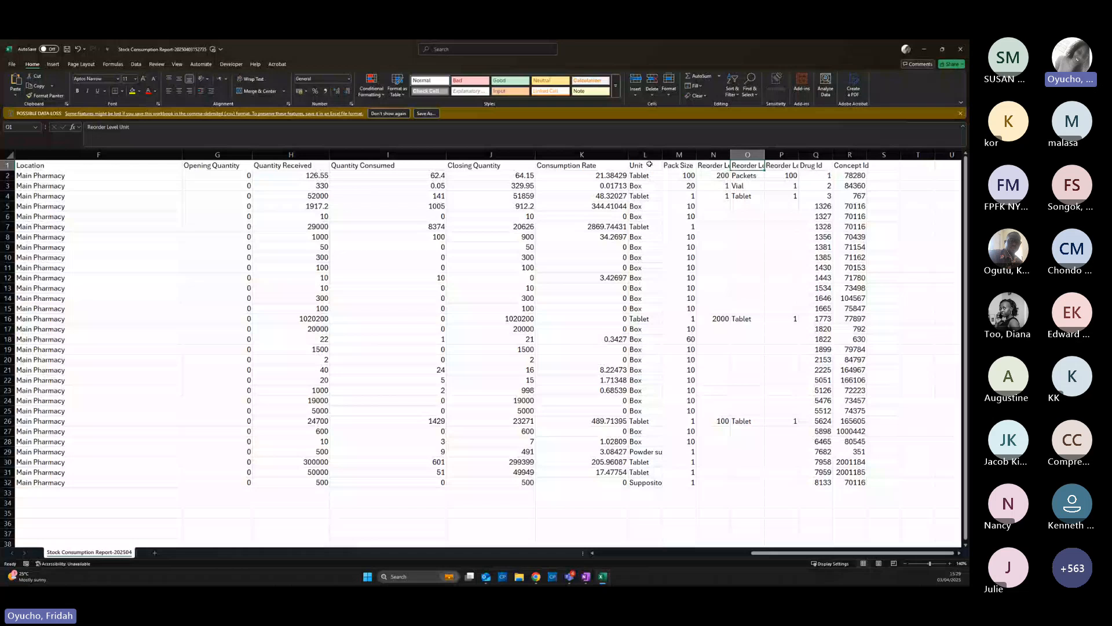
{"action": "key", "text": "Right"}
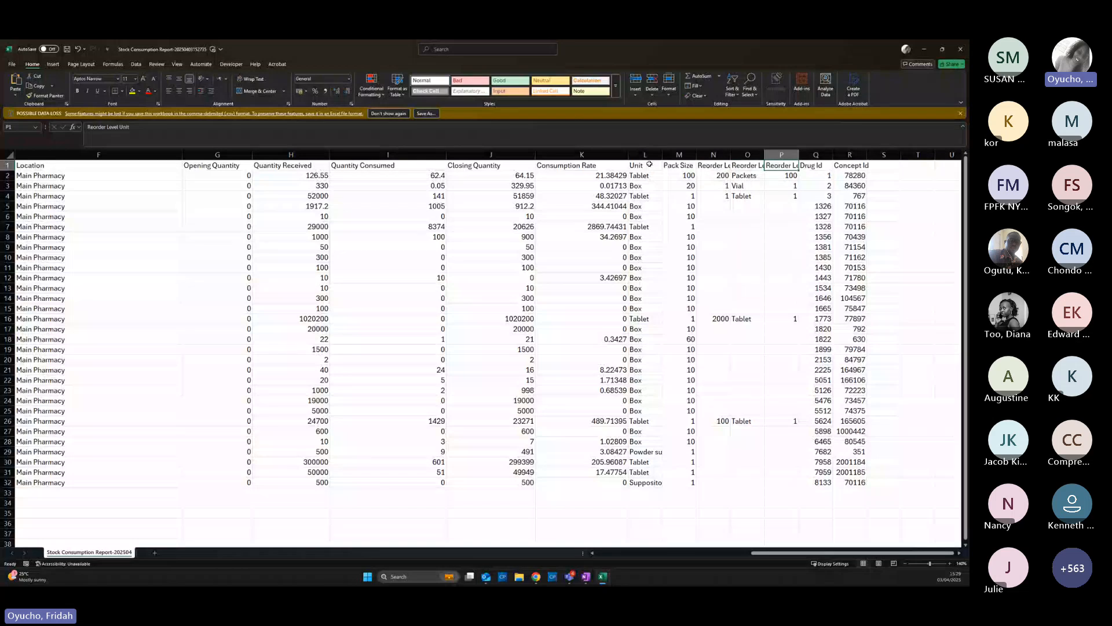
{"action": "key", "text": "Right"}
{"action": "key", "text": "Right"}
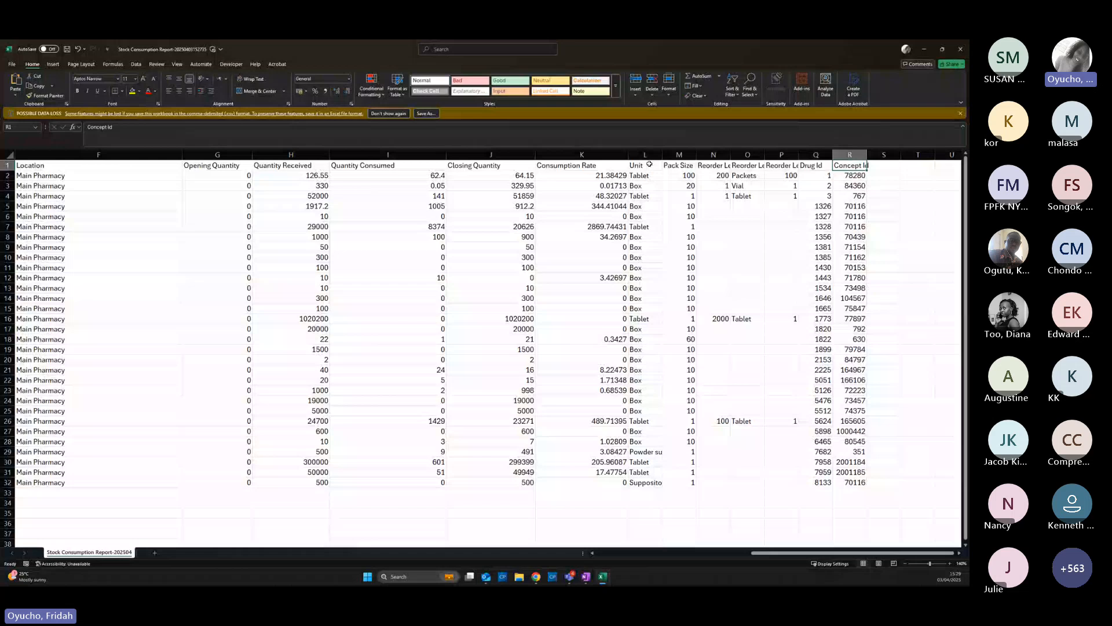
{"action": "left_click", "coordinate": [225, 176]}
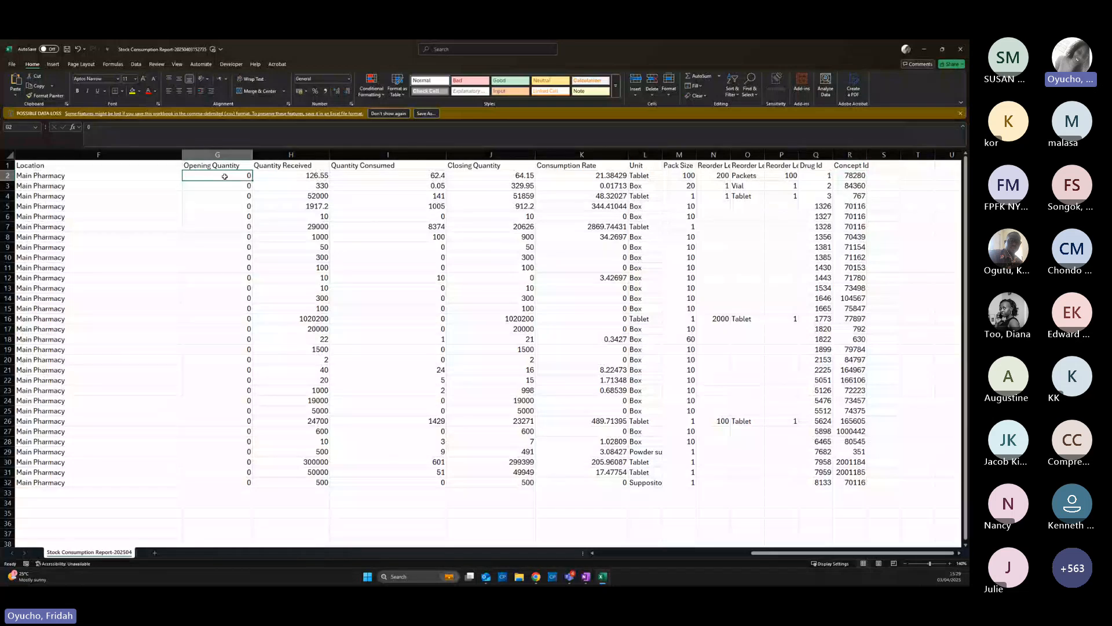
Switch from Excel back to the KenyaEMR Stock Management Reports page with Alt+Tab
{"action": "left_click_drag", "start_coordinate": [824, 553], "coordinate": [742, 575]}
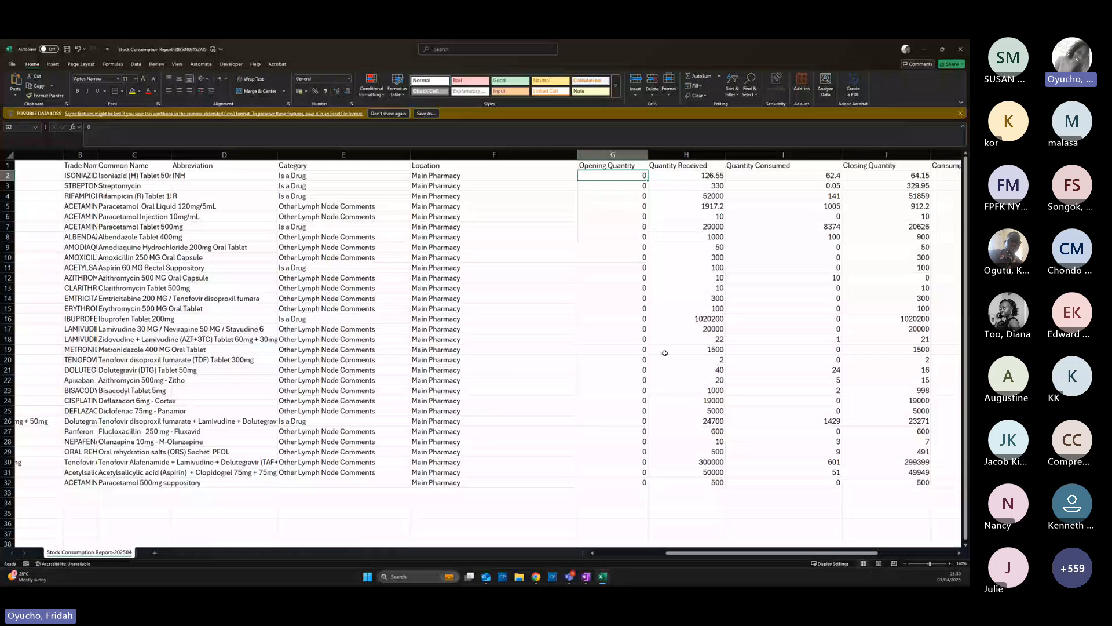
{"action": "key", "text": "alt+Tab"}
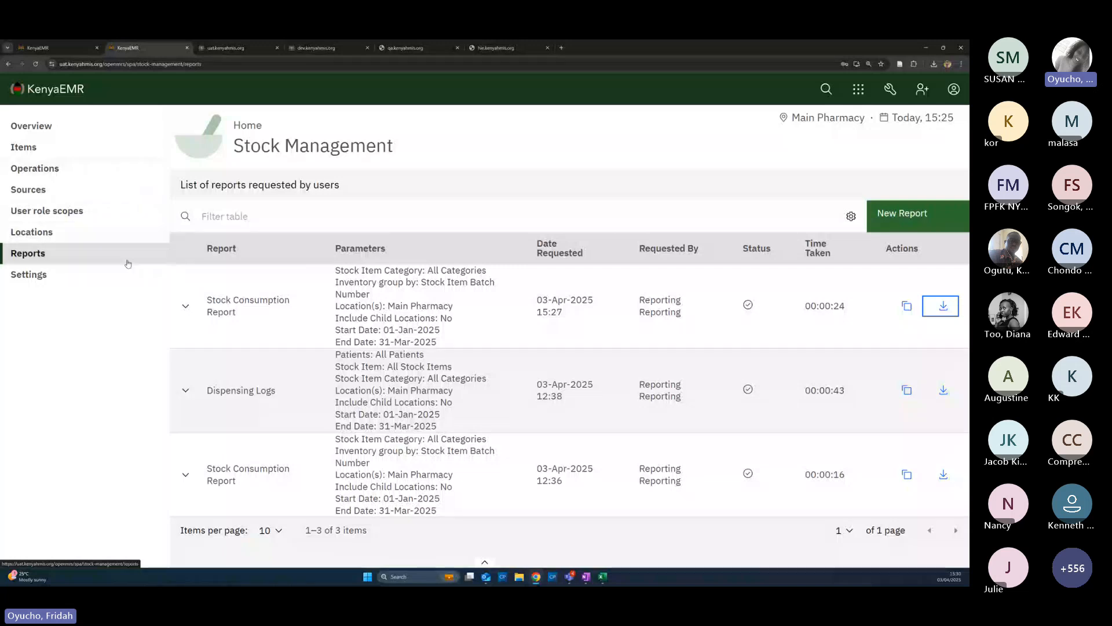
End the screen share so the meeting's participant gallery is displayed
{"action": "left_click", "coordinate": [534, 54]}
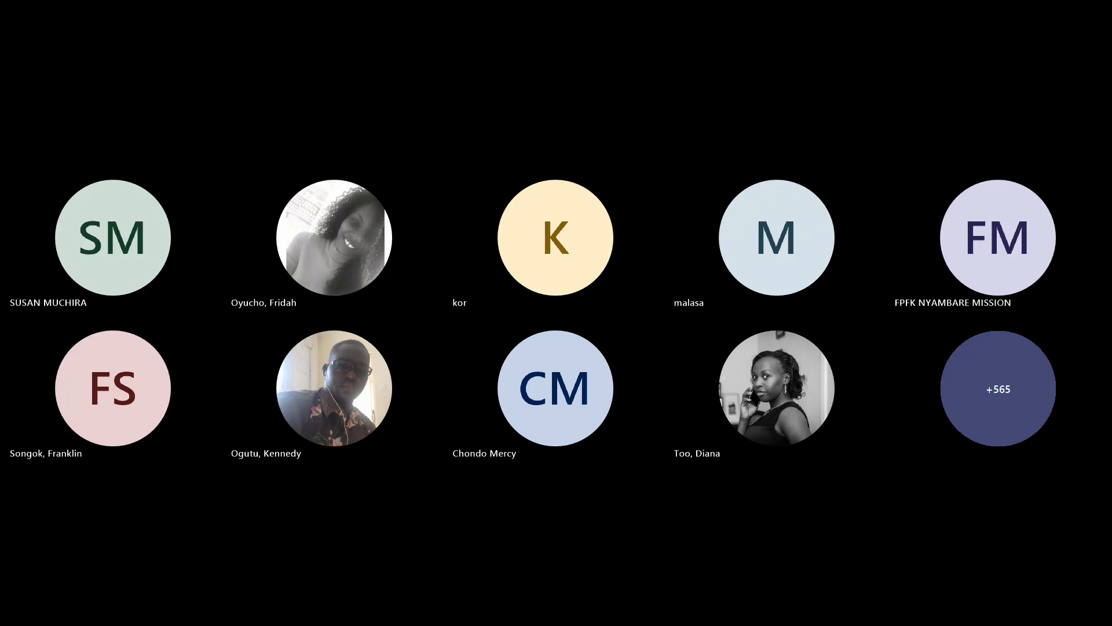
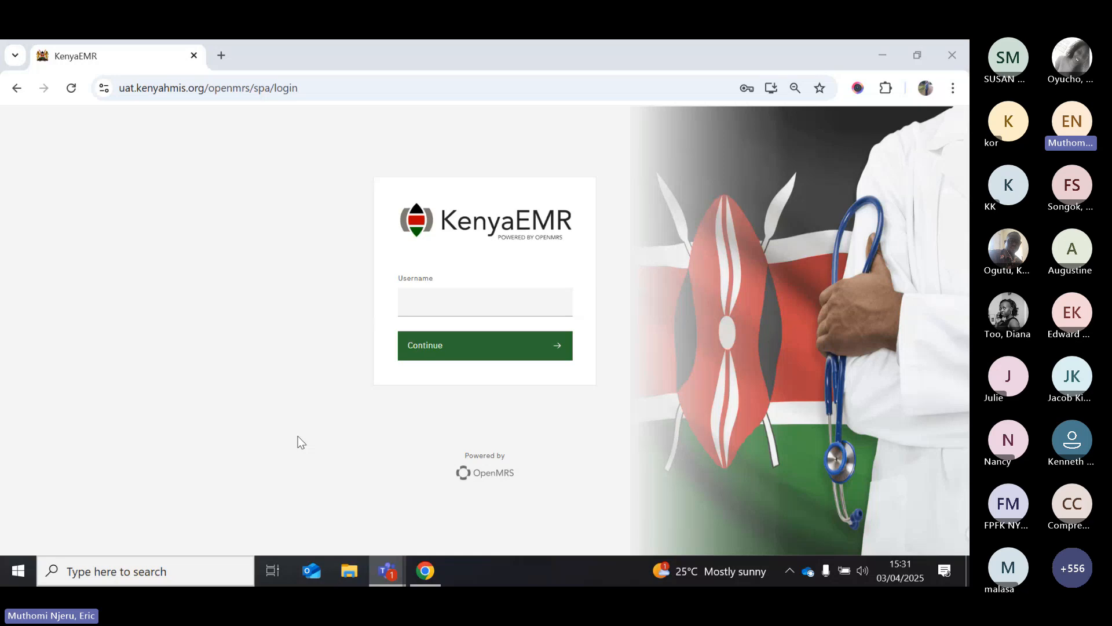
Log in with the user's username and password and pick Onyinjo Dispensary as the location
{"action": "left_click", "coordinate": [417, 304]}
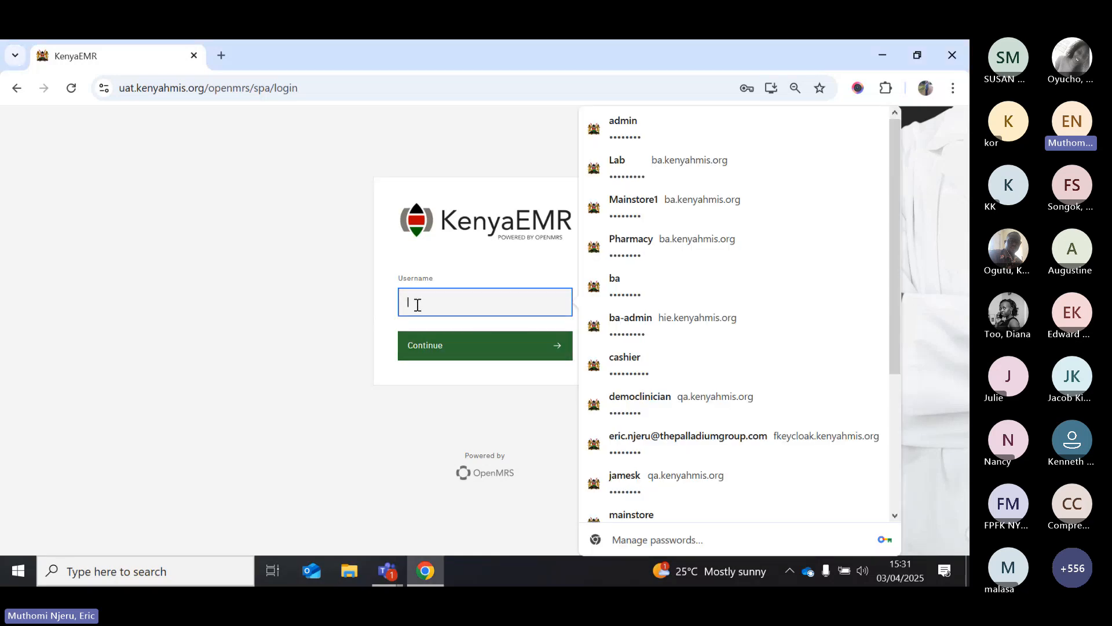
{"action": "type", "text": "eric"}
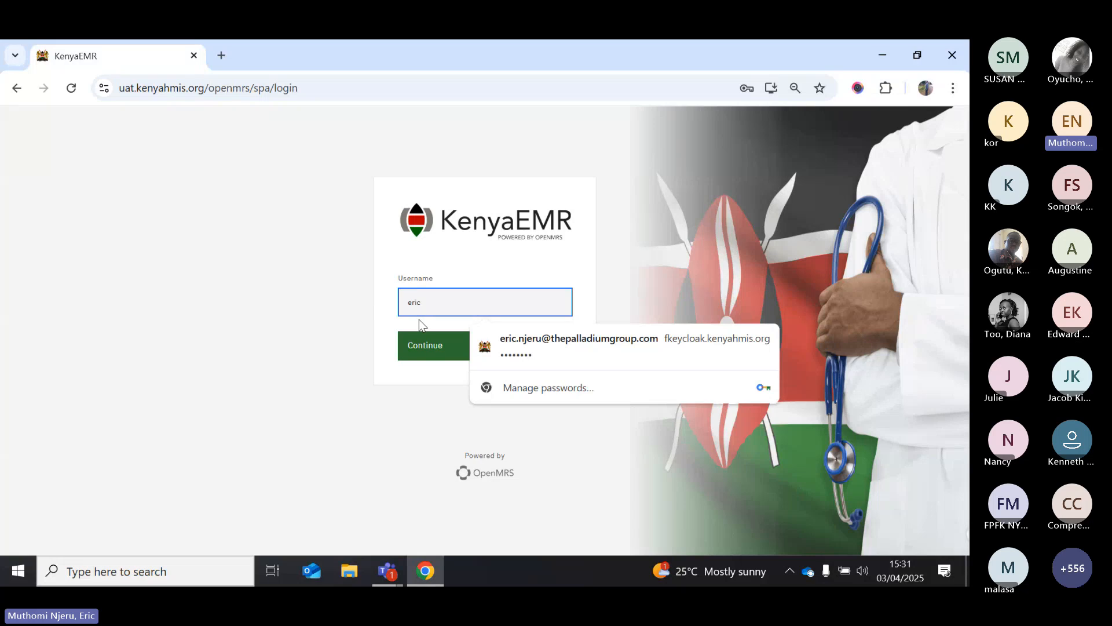
{"action": "left_click", "coordinate": [425, 347]}
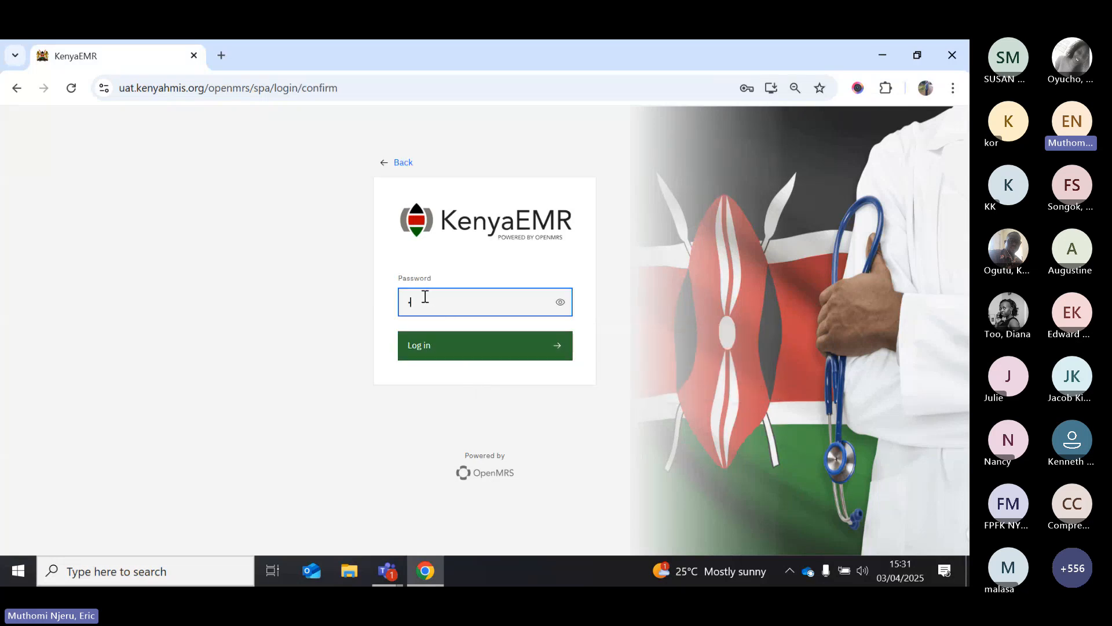
{"action": "type", "text": "********"}
{"action": "left_click", "coordinate": [423, 360]}
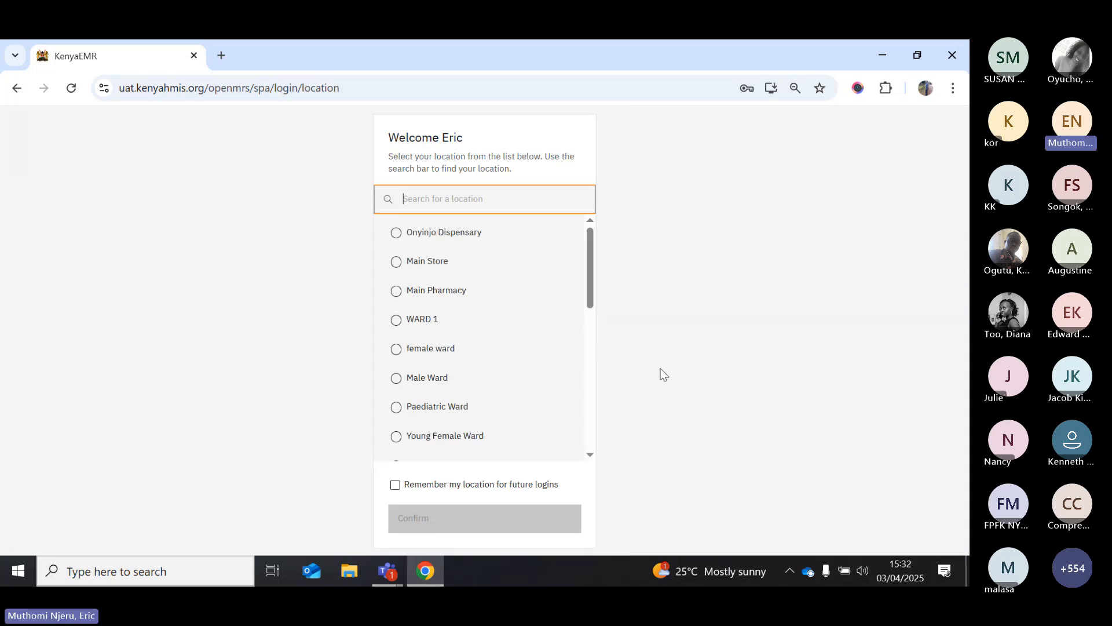
{"action": "left_click", "coordinate": [420, 234]}
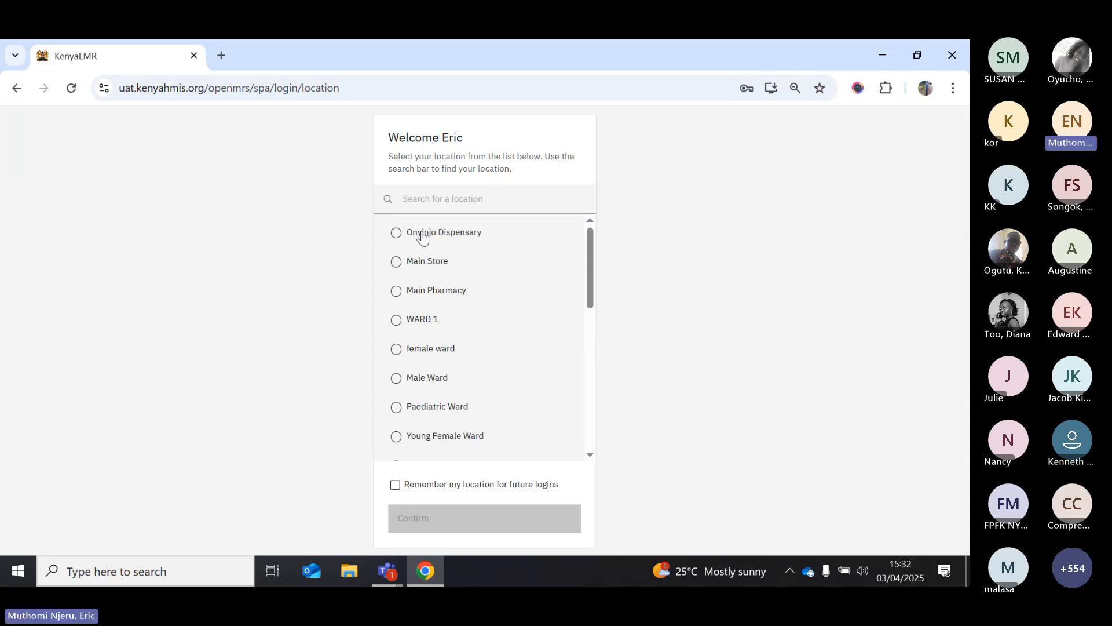
Confirm Onyinjo Dispensary, search for the patient by ID, and open her chart
{"action": "left_click", "coordinate": [405, 522]}
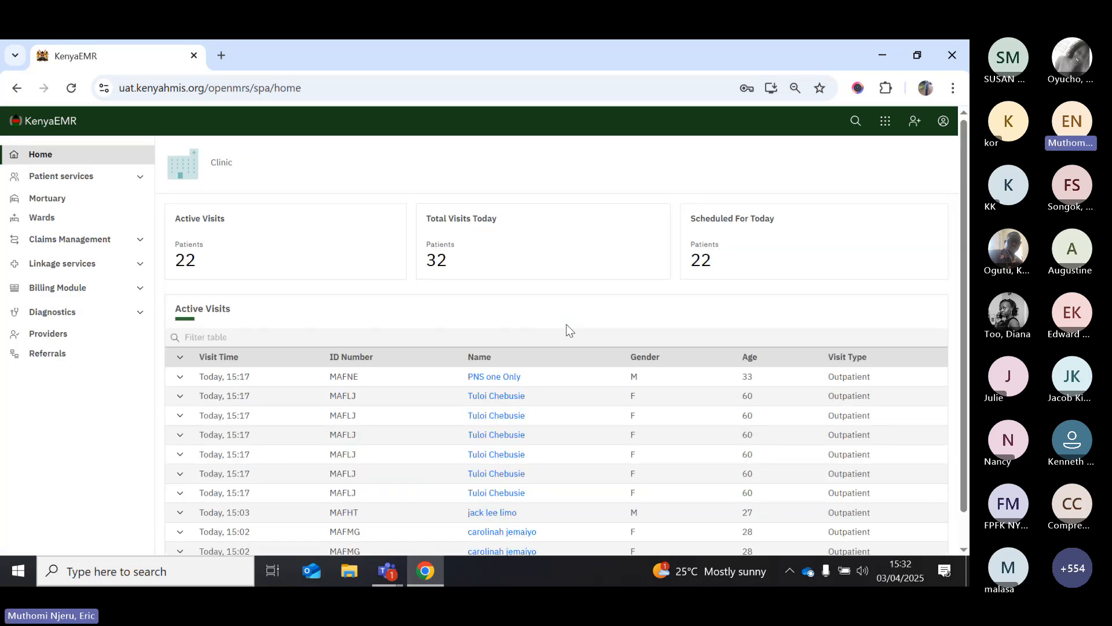
{"action": "left_click", "coordinate": [853, 128]}
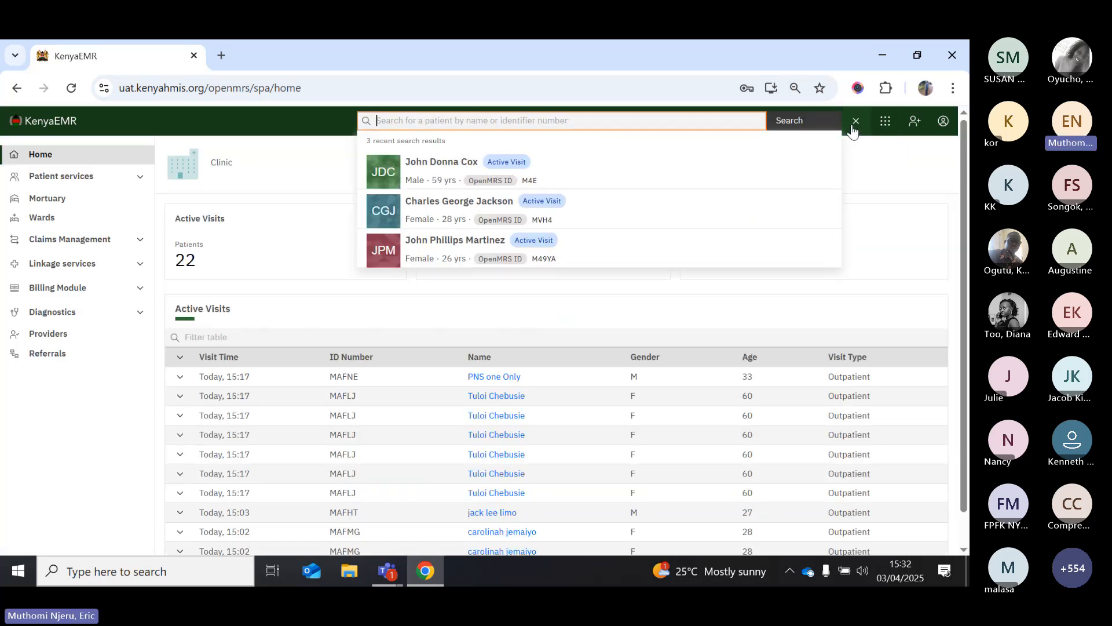
{"action": "type", "text": "mv"}
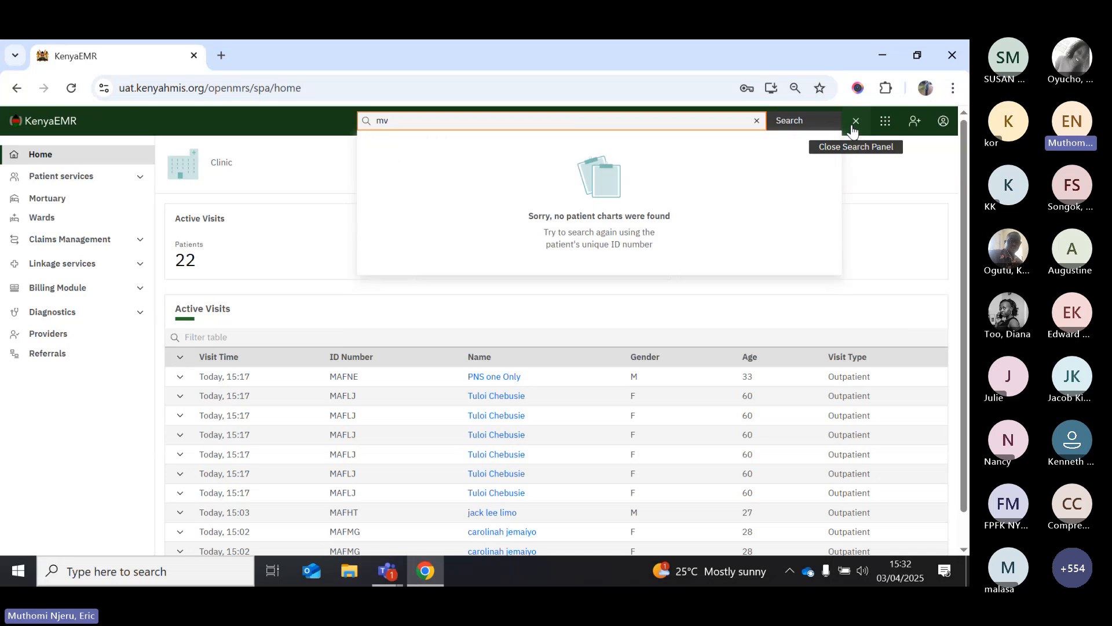
{"action": "type", "text": "h4"}
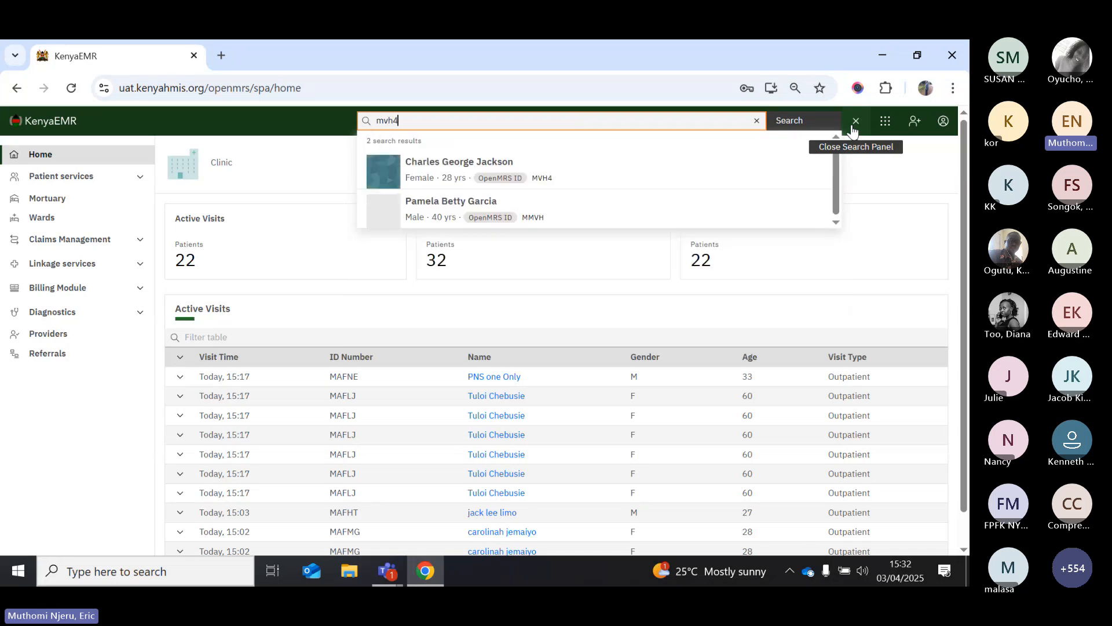
{"action": "left_click", "coordinate": [502, 179]}
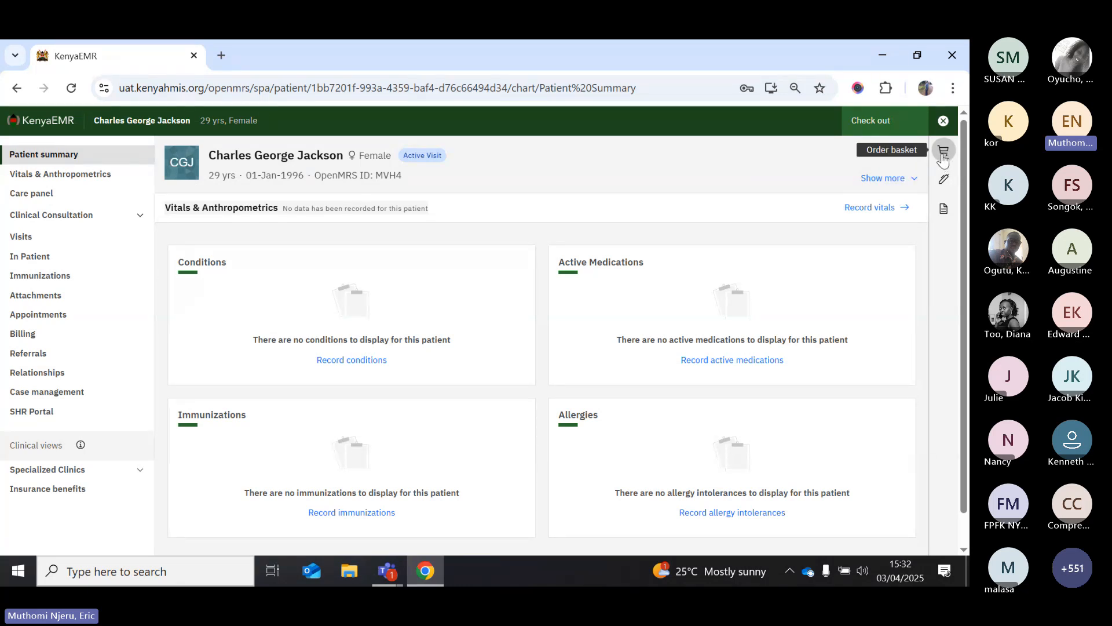
Add a new drug order from the order basket and search for 'paracetamol'
{"action": "left_click", "coordinate": [942, 155]}
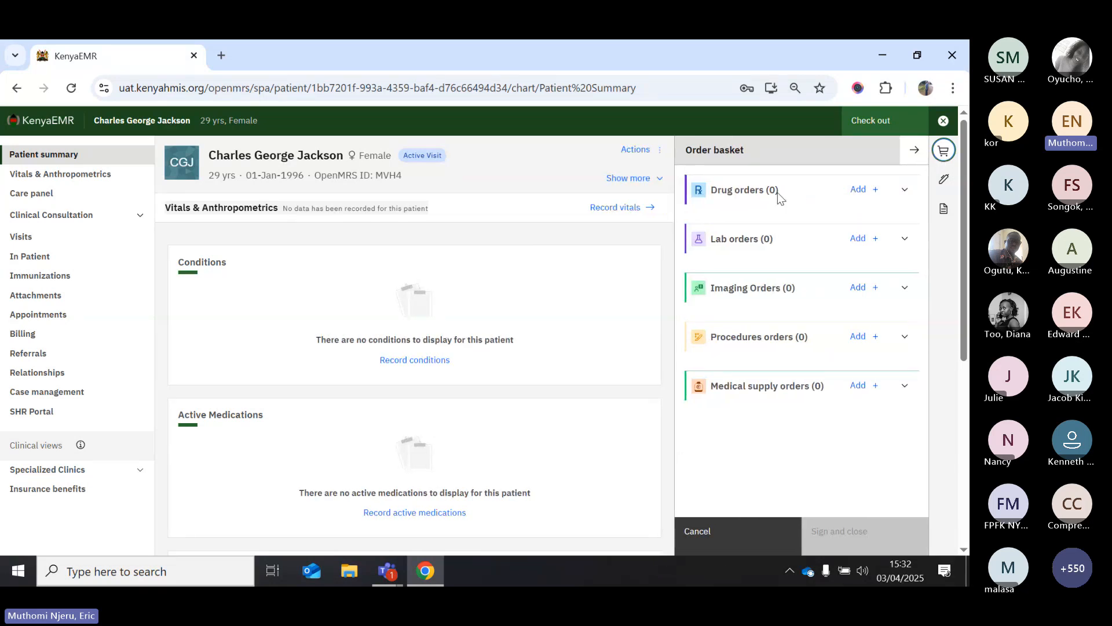
{"action": "left_click", "coordinate": [864, 198]}
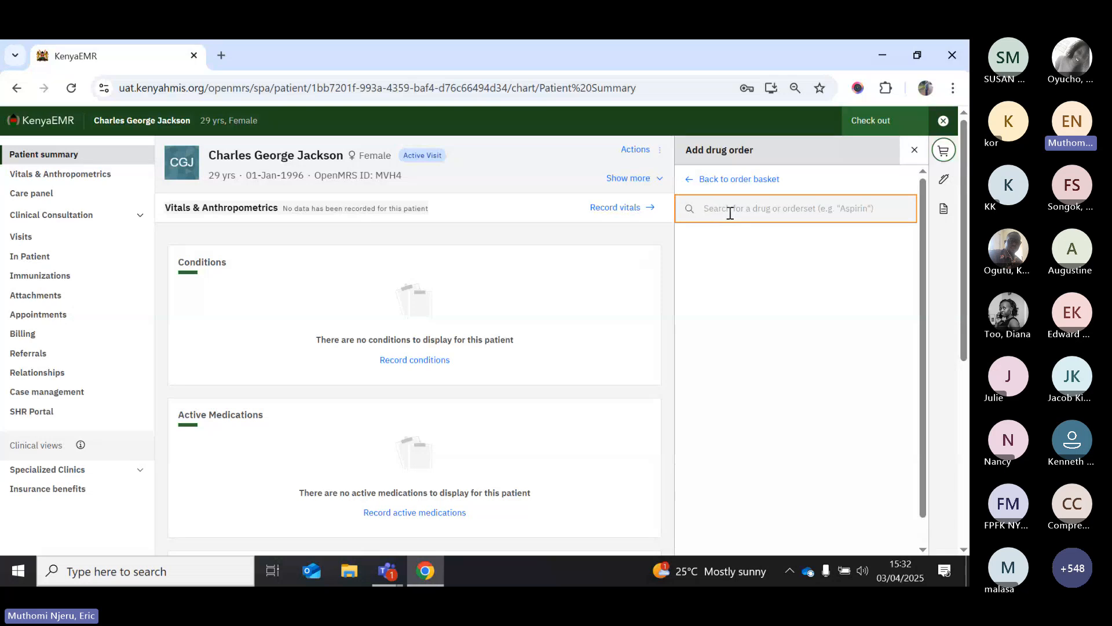
{"action": "type", "text": "paracet"}
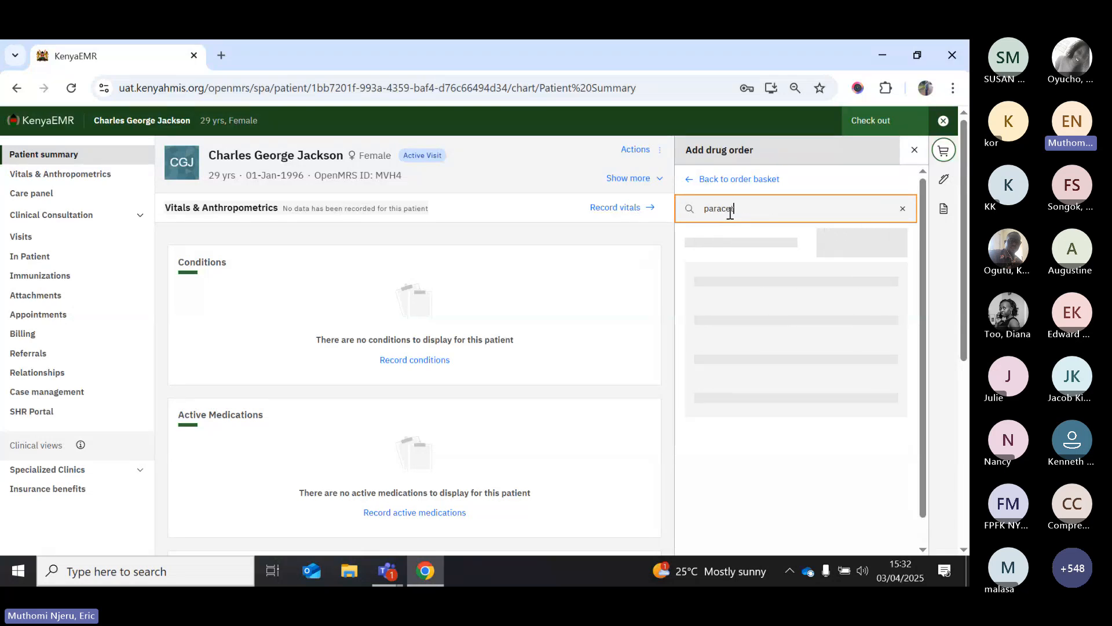
{"action": "type", "text": "amol"}
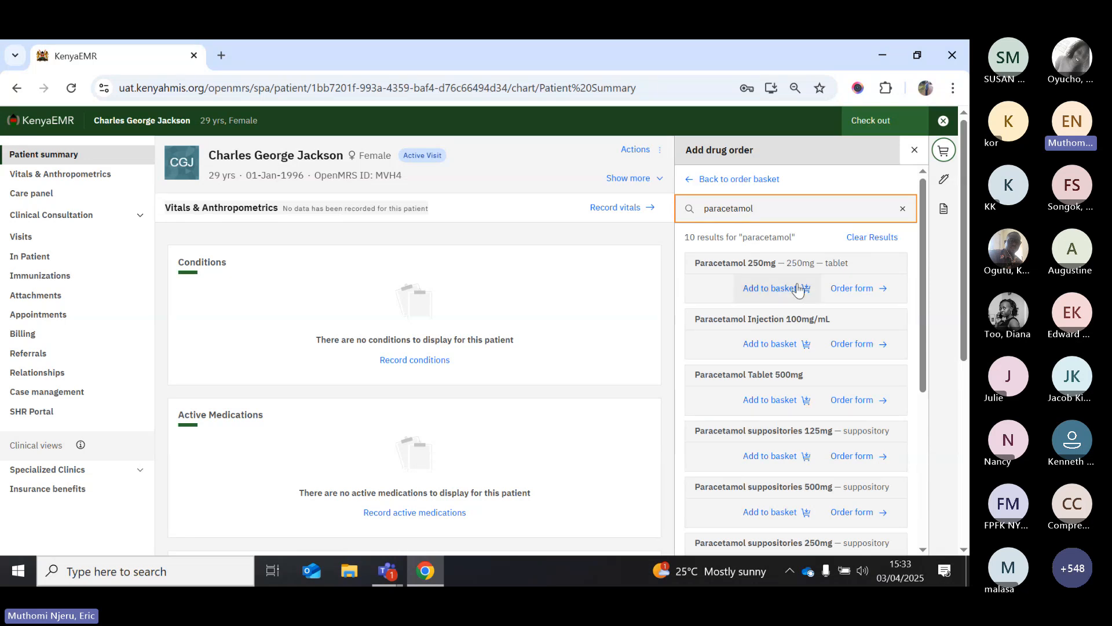
Open the Paracetamol Tablet 500mg order form and review its Main Pharmacy stock line
{"action": "left_click", "coordinate": [857, 404]}
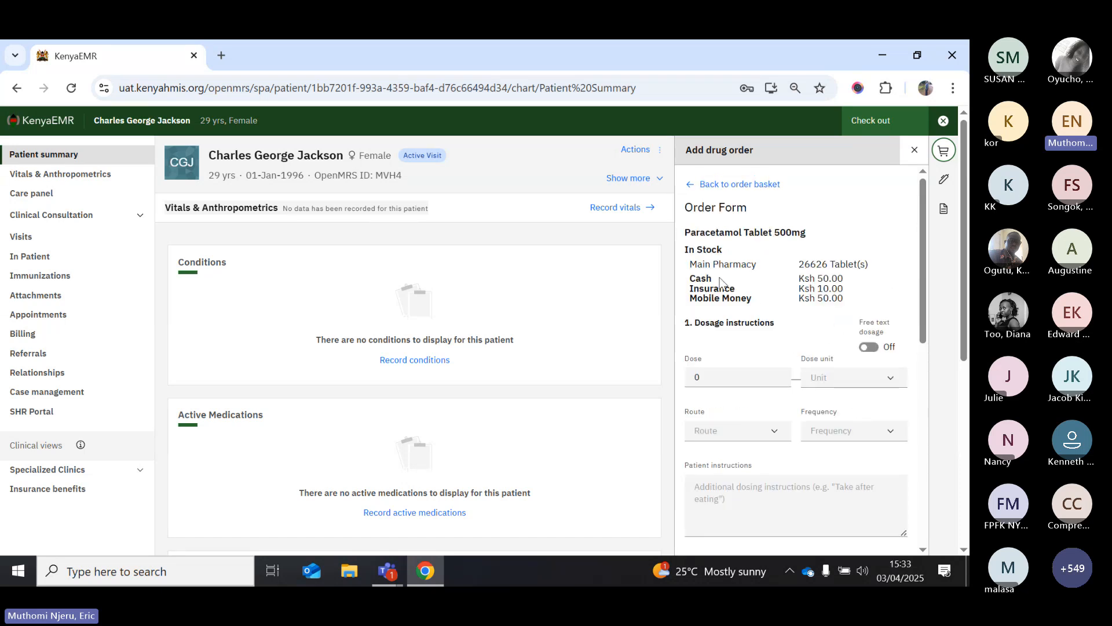
{"action": "left_click_drag", "start_coordinate": [690, 264], "coordinate": [757, 263]}
{"action": "left_click", "coordinate": [759, 326]}
{"action": "scroll", "coordinate": [775, 300], "scroll_direction": "down", "scroll_amount": 2}
{"action": "scroll", "coordinate": [775, 300], "scroll_direction": "up", "scroll_amount": 1}
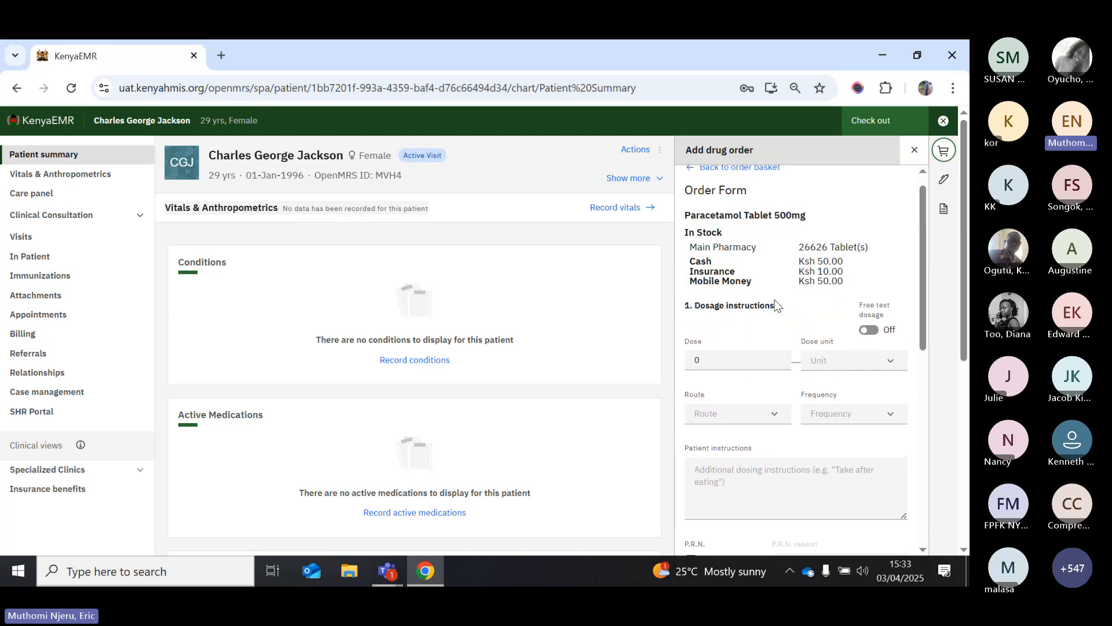
{"action": "scroll", "coordinate": [753, 333], "scroll_direction": "up", "scroll_amount": 1}
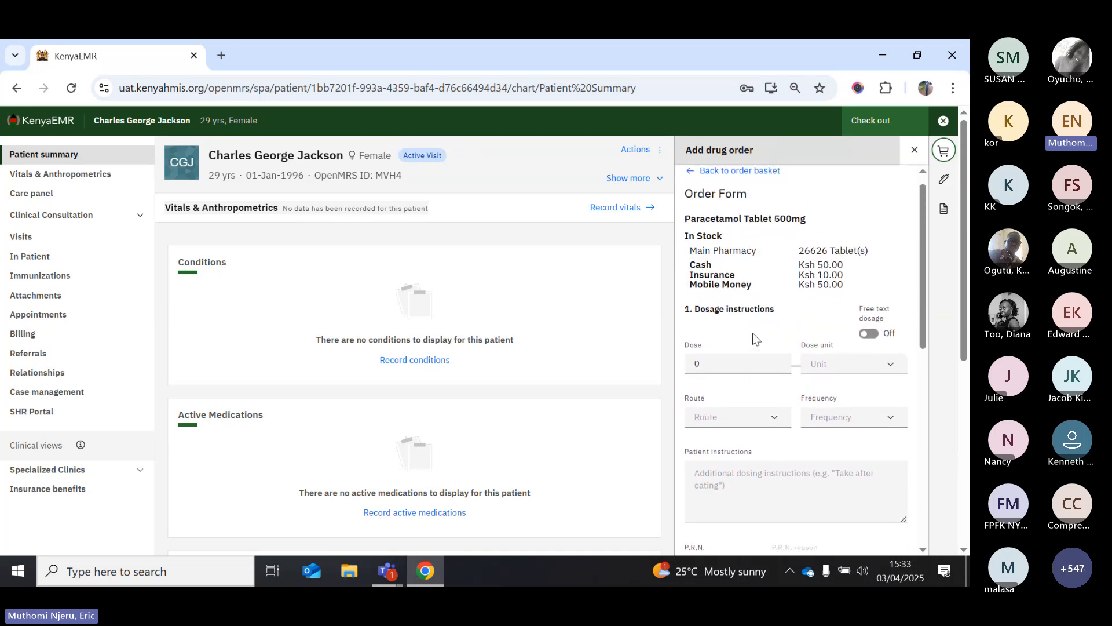
Set the dose to 1 Tablet
{"action": "left_click", "coordinate": [723, 361]}
{"action": "type", "text": "1"}
{"action": "left_click", "coordinate": [818, 365]}
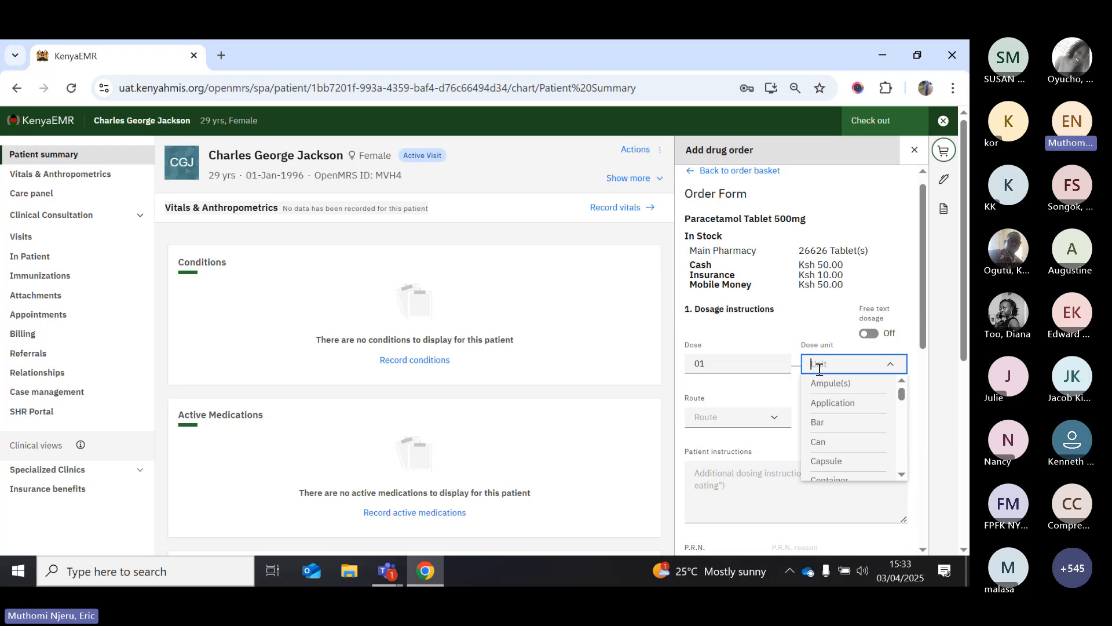
{"action": "type", "text": "tablet"}
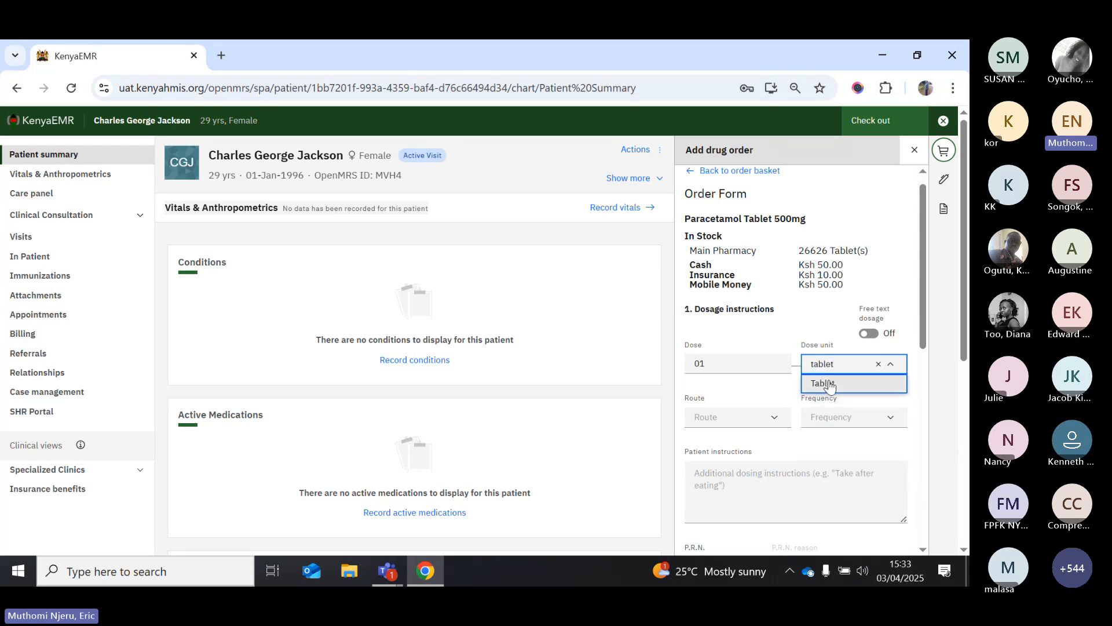
{"action": "left_click", "coordinate": [829, 383]}
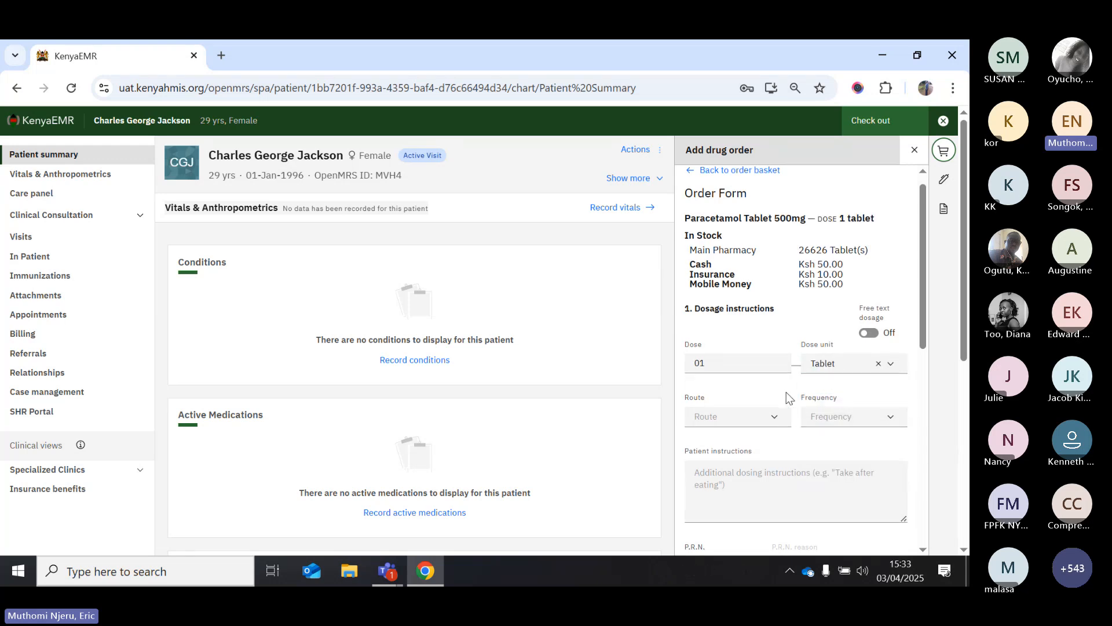
Set the route to Oral and the frequency to Thrice daily
{"action": "scroll", "coordinate": [786, 394], "scroll_direction": "down", "scroll_amount": 2}
{"action": "left_click", "coordinate": [775, 329]}
{"action": "left_click", "coordinate": [724, 351]}
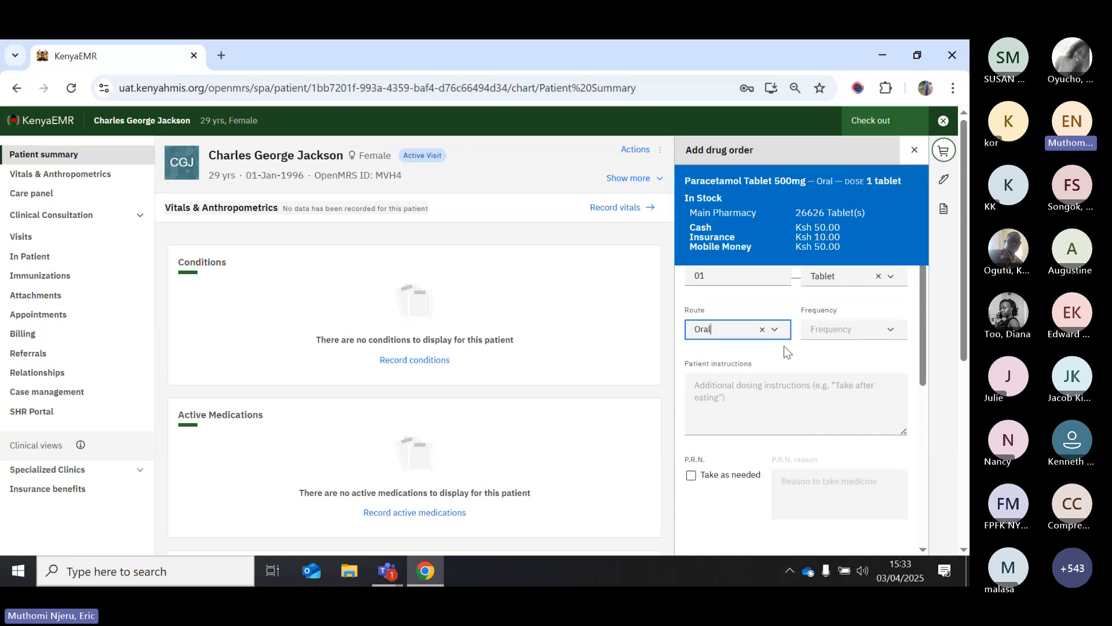
{"action": "left_click", "coordinate": [889, 331]}
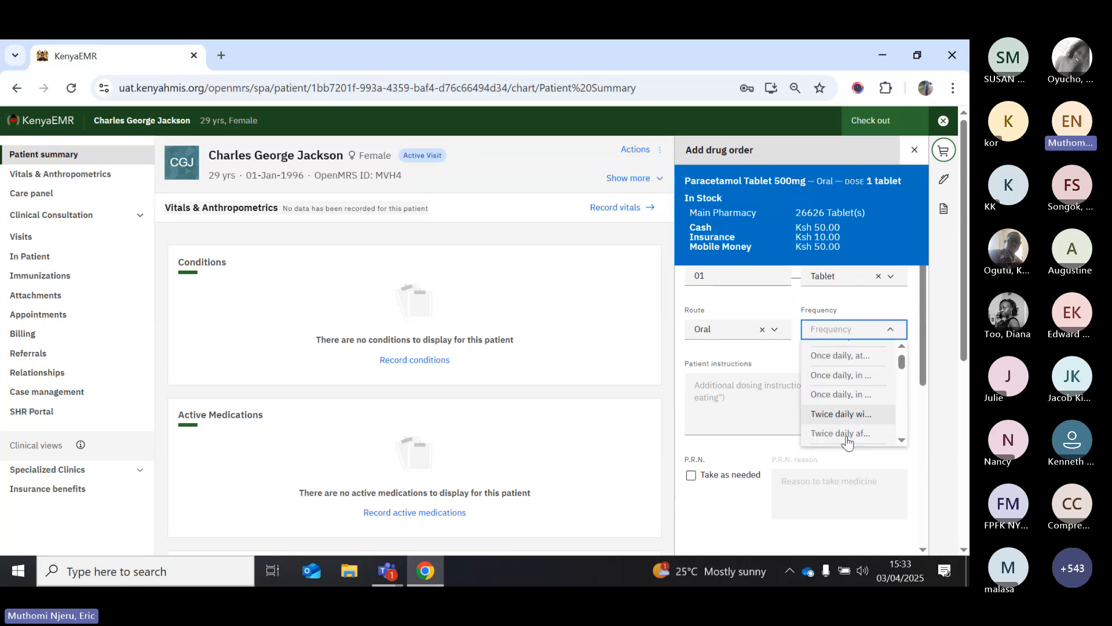
{"action": "scroll", "coordinate": [848, 429], "scroll_direction": "down", "scroll_amount": 1}
{"action": "left_click", "coordinate": [845, 403]}
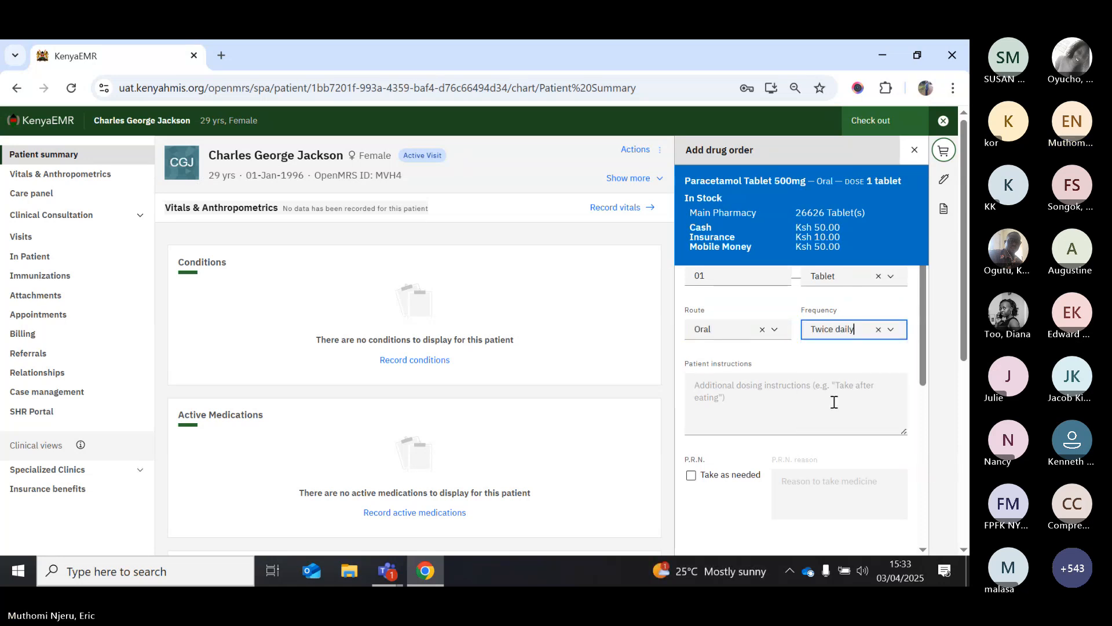
{"action": "left_click", "coordinate": [890, 332]}
{"action": "left_click", "coordinate": [879, 329]}
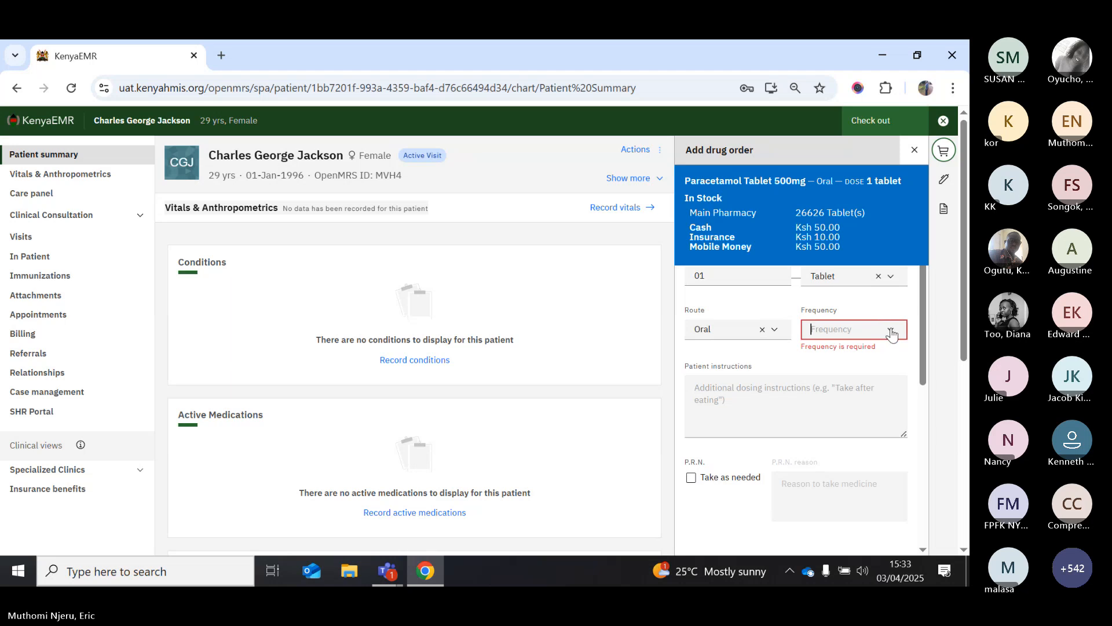
{"action": "left_click", "coordinate": [891, 332]}
{"action": "scroll", "coordinate": [843, 411], "scroll_direction": "down", "scroll_amount": 1}
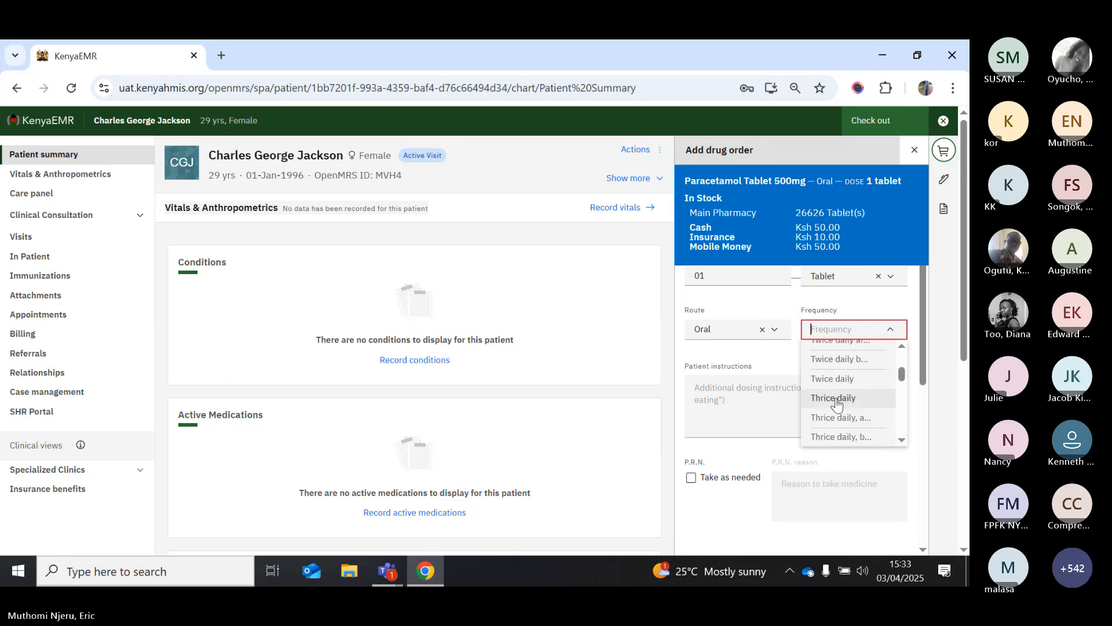
{"action": "left_click", "coordinate": [834, 399]}
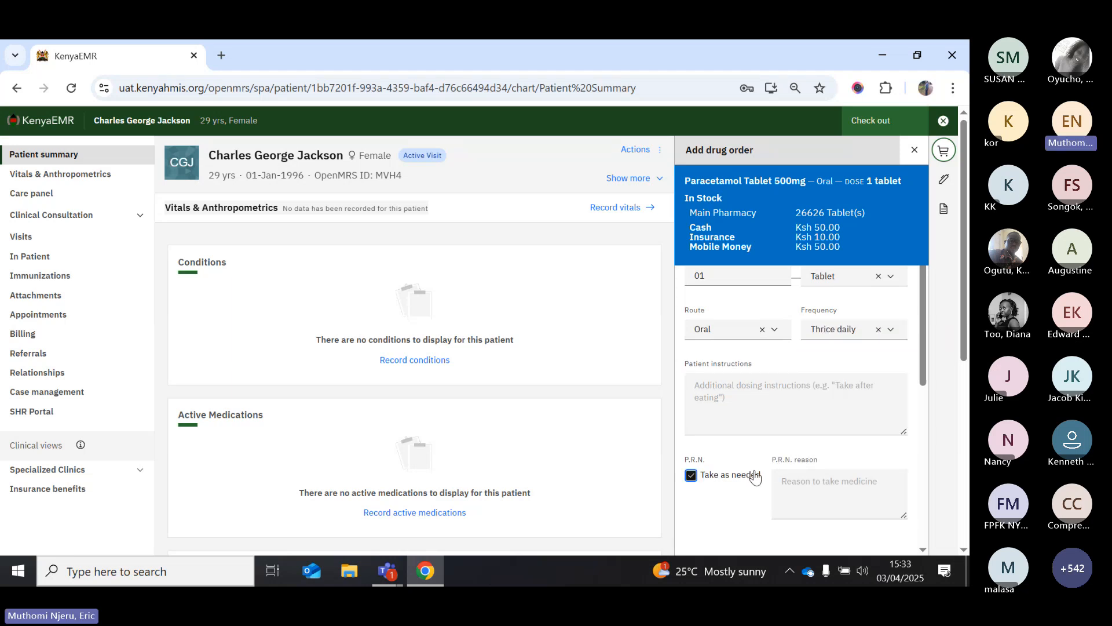
Leave Take as needed unticked on the Paracetamol order after briefly ticking it
{"action": "scroll", "coordinate": [755, 475], "scroll_direction": "down", "scroll_amount": 1}
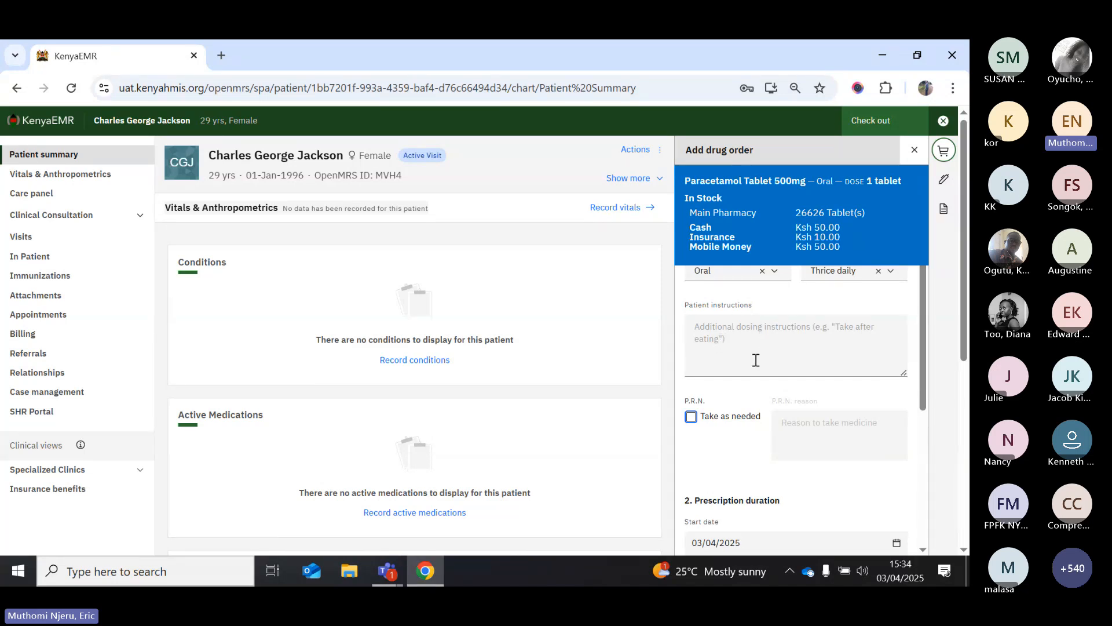
{"action": "scroll", "coordinate": [756, 360], "scroll_direction": "down", "scroll_amount": 1}
{"action": "scroll", "coordinate": [756, 359], "scroll_direction": "up", "scroll_amount": 1}
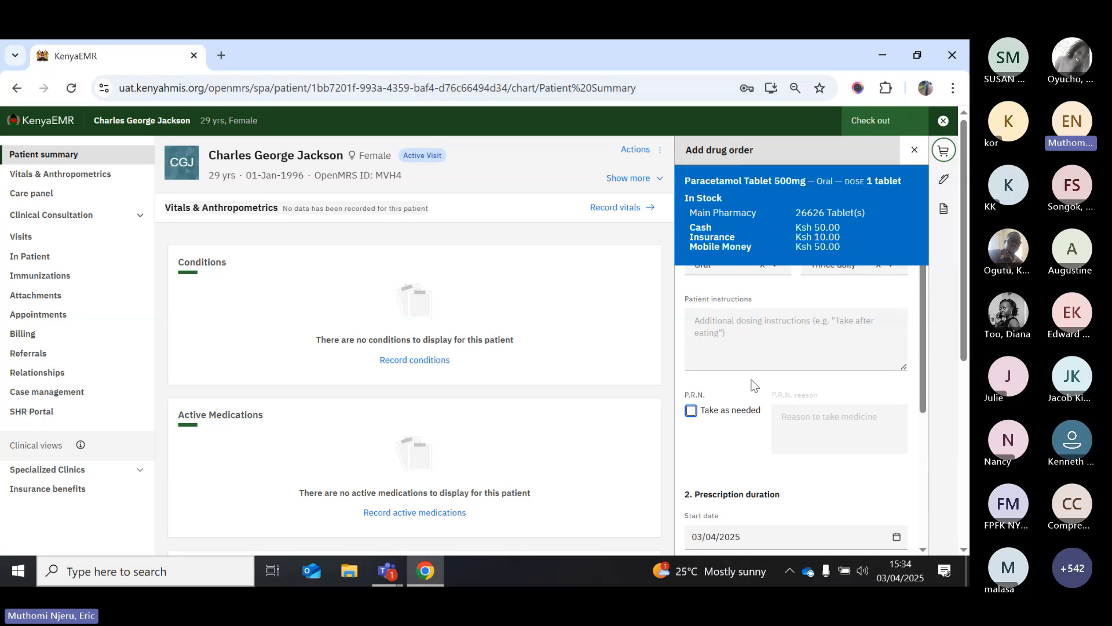
{"action": "scroll", "coordinate": [753, 385], "scroll_direction": "down", "scroll_amount": 1}
{"action": "scroll", "coordinate": [752, 385], "scroll_direction": "down", "scroll_amount": 1}
{"action": "scroll", "coordinate": [753, 386], "scroll_direction": "up", "scroll_amount": 1}
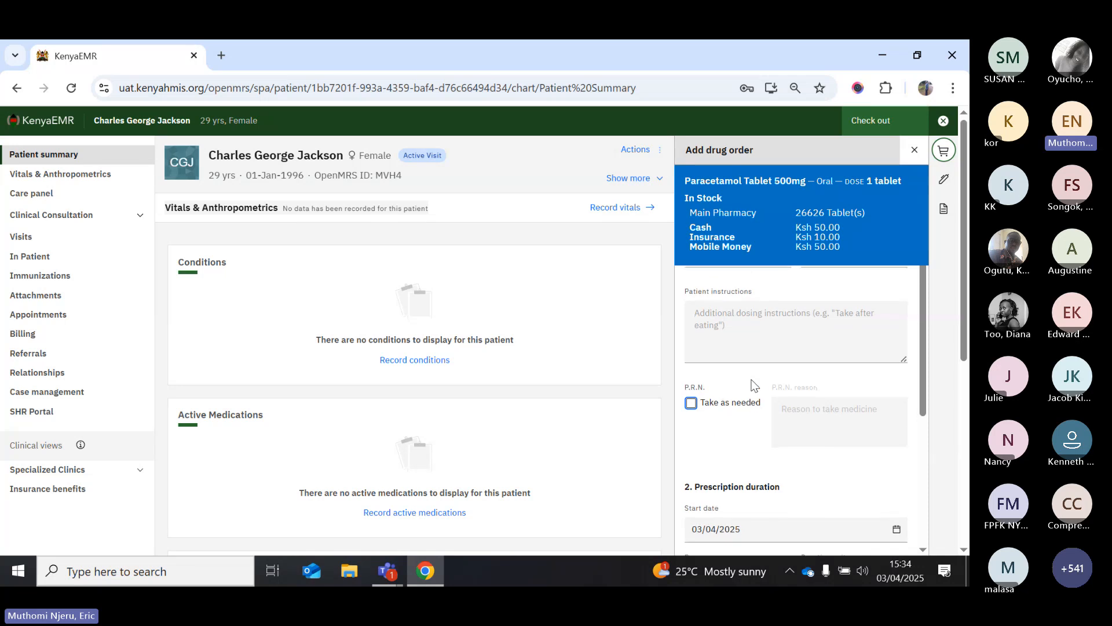
{"action": "scroll", "coordinate": [752, 386], "scroll_direction": "down", "scroll_amount": 1}
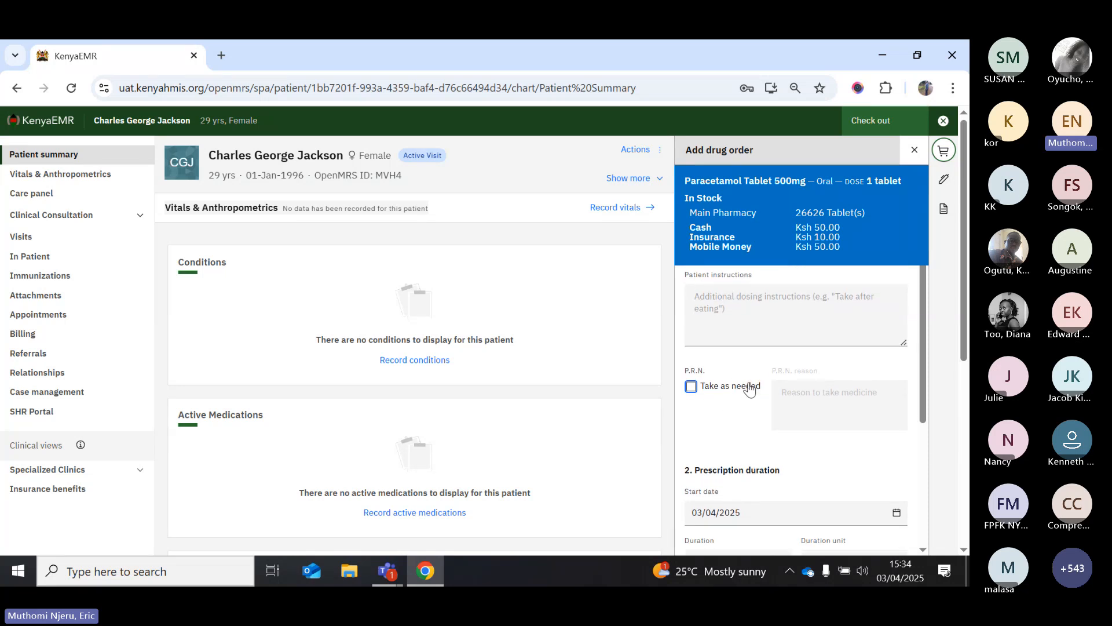
{"action": "left_click", "coordinate": [691, 387]}
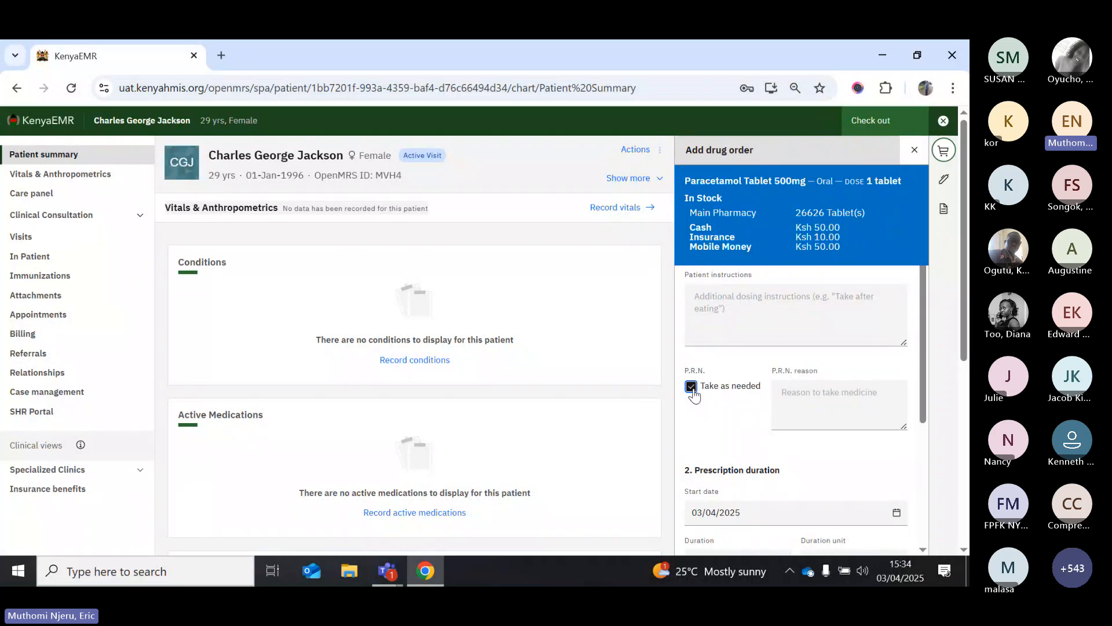
{"action": "left_click", "coordinate": [797, 395]}
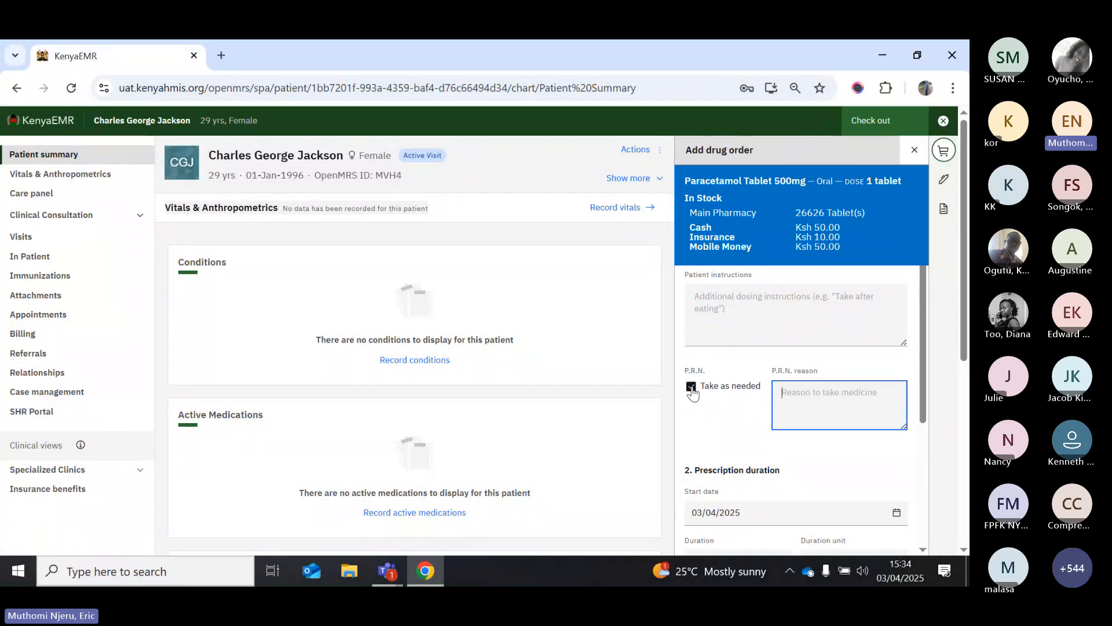
{"action": "left_click", "coordinate": [692, 387]}
Increase the duration to 5 days
{"action": "scroll", "coordinate": [718, 418], "scroll_direction": "down", "scroll_amount": 1}
{"action": "scroll", "coordinate": [720, 418], "scroll_direction": "down", "scroll_amount": 2}
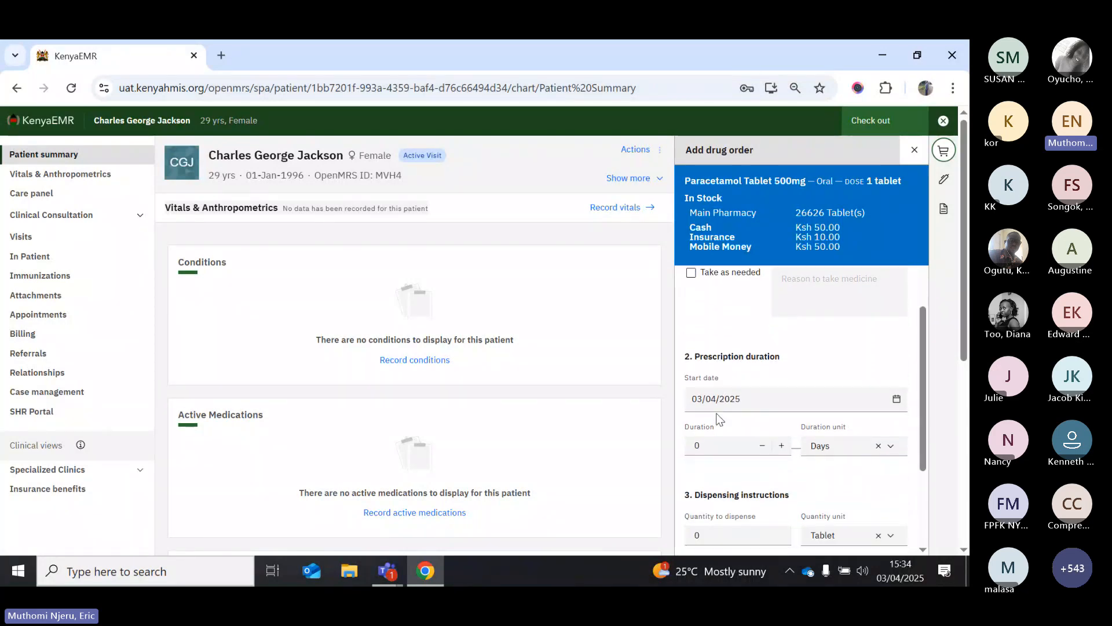
{"action": "scroll", "coordinate": [774, 347], "scroll_direction": "down", "scroll_amount": 1}
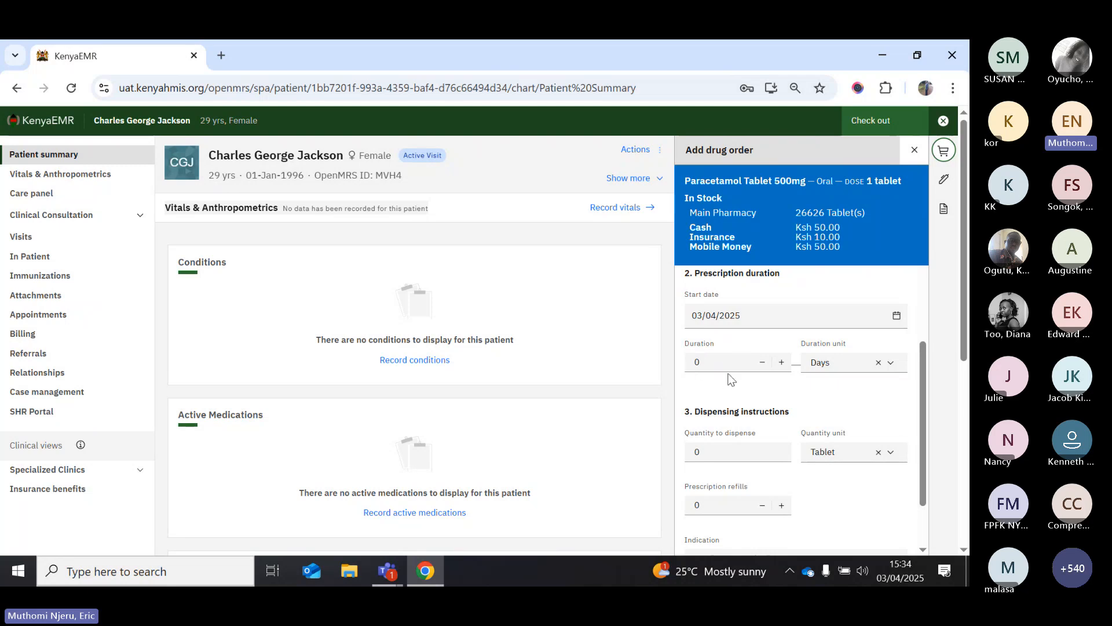
{"action": "left_click", "coordinate": [781, 364]}
{"action": "left_click", "coordinate": [782, 364]}
{"action": "left_click", "coordinate": [782, 363]}
Set the quantity to dispense to 15 tablets
{"action": "scroll", "coordinate": [789, 406], "scroll_direction": "down", "scroll_amount": 1}
{"action": "scroll", "coordinate": [790, 406], "scroll_direction": "down", "scroll_amount": 1}
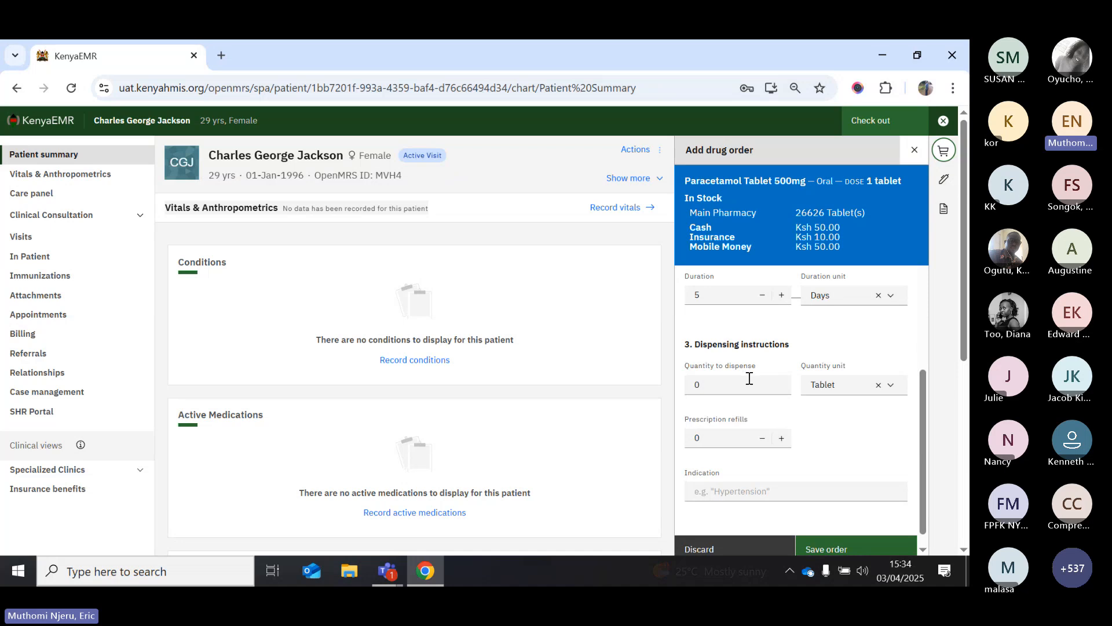
{"action": "scroll", "coordinate": [748, 381], "scroll_direction": "up", "scroll_amount": 3}
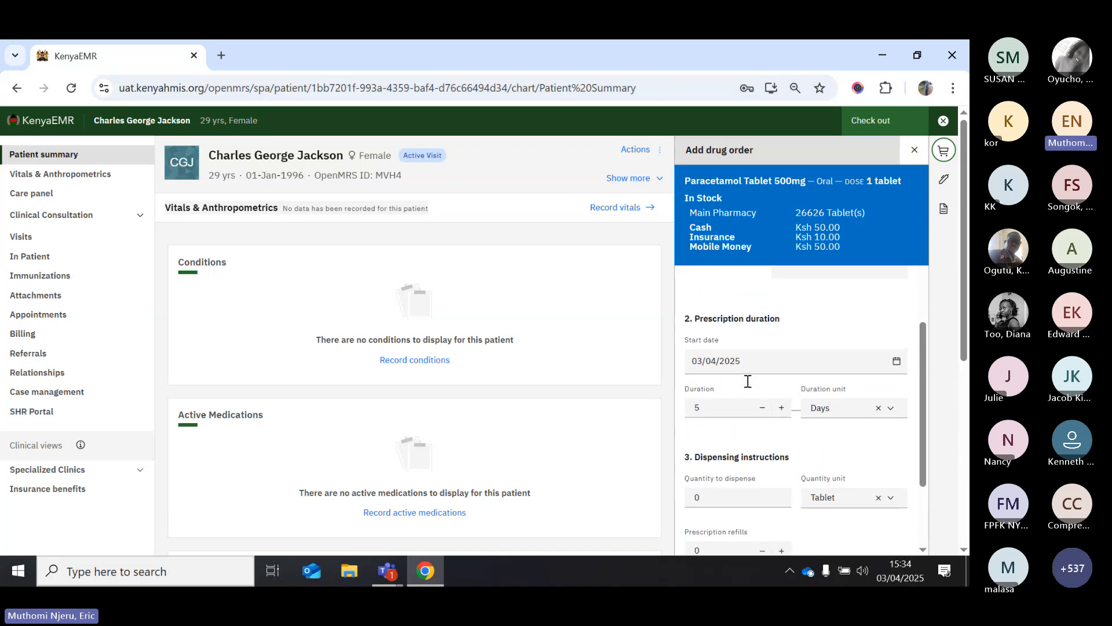
{"action": "scroll", "coordinate": [746, 382], "scroll_direction": "up", "scroll_amount": 5}
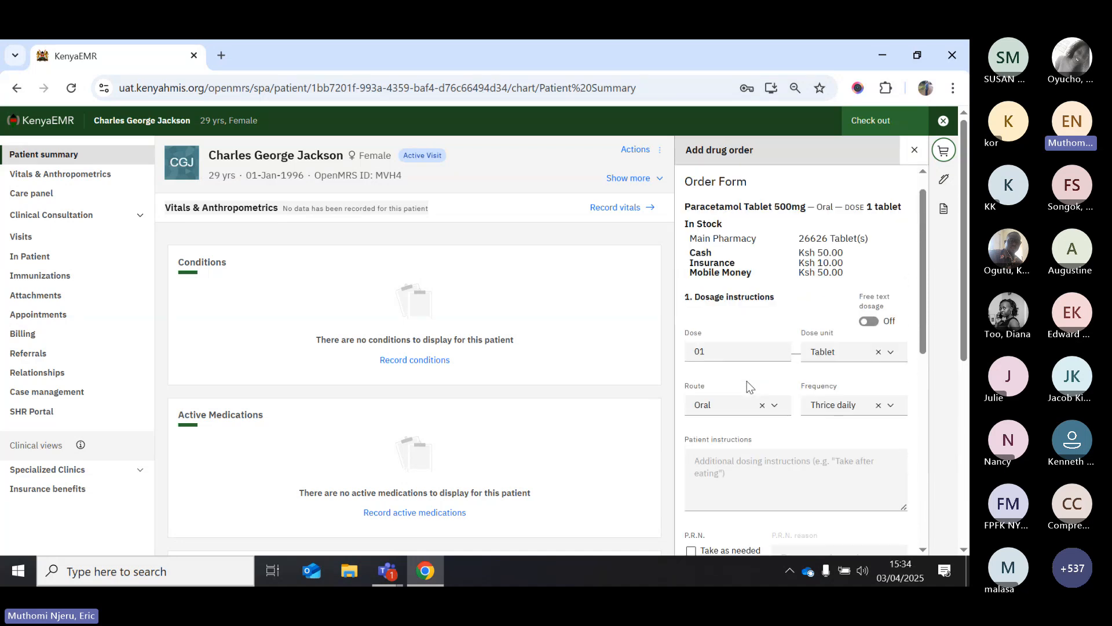
{"action": "scroll", "coordinate": [738, 406], "scroll_direction": "down", "scroll_amount": 2}
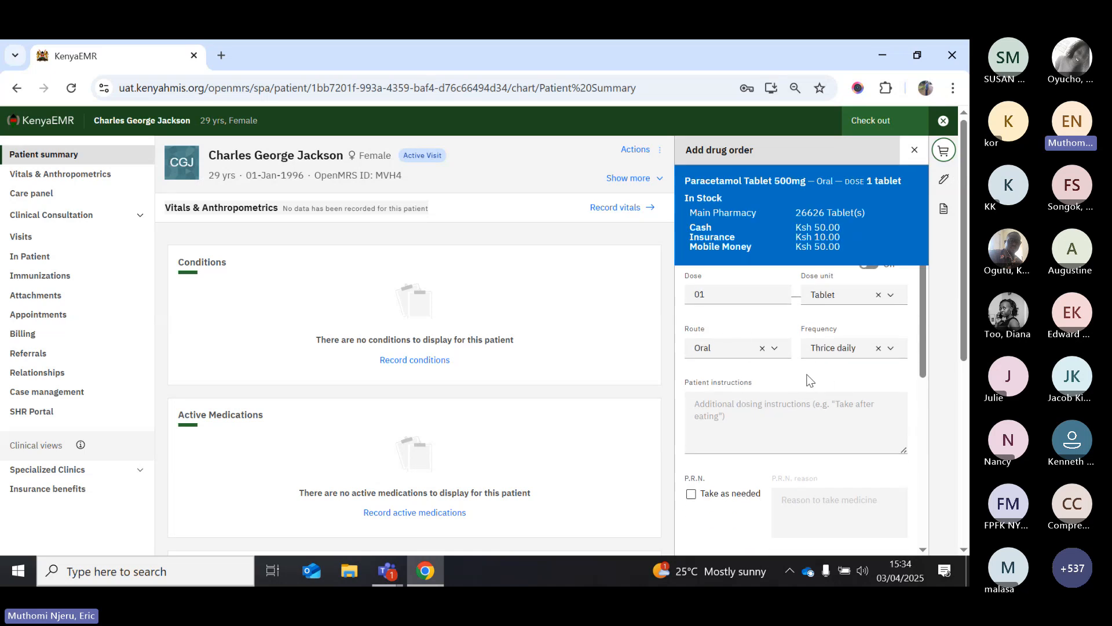
{"action": "scroll", "coordinate": [809, 379], "scroll_direction": "down", "scroll_amount": 2}
{"action": "scroll", "coordinate": [810, 379], "scroll_direction": "up", "scroll_amount": 1}
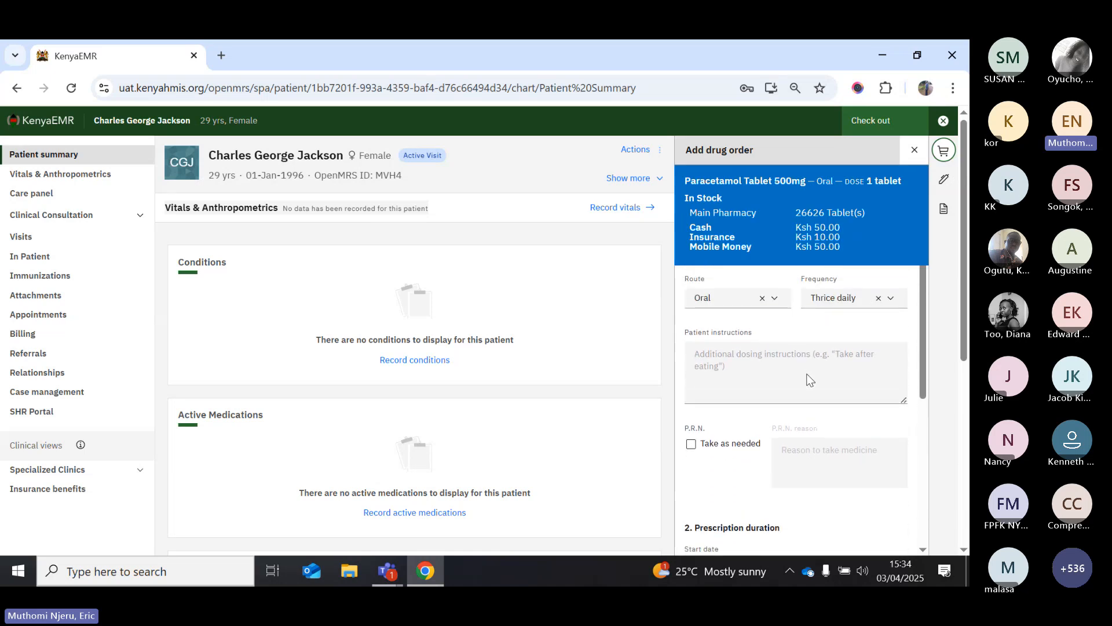
{"action": "scroll", "coordinate": [810, 379], "scroll_direction": "down", "scroll_amount": 4}
{"action": "scroll", "coordinate": [810, 379], "scroll_direction": "down", "scroll_amount": 1}
{"action": "left_click", "coordinate": [720, 463]}
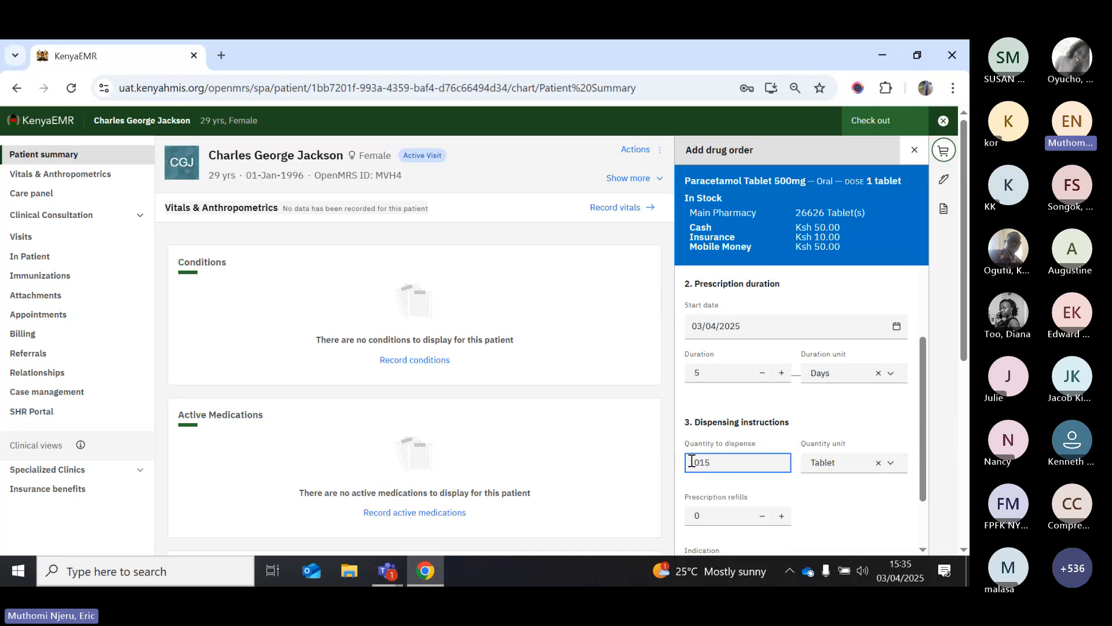
{"action": "left_click", "coordinate": [702, 461]}
{"action": "key", "text": "BackSpace"}
{"action": "left_click", "coordinate": [825, 503]}
Enter Pain as the indication and save the drug order
{"action": "scroll", "coordinate": [826, 503], "scroll_direction": "down", "scroll_amount": 2}
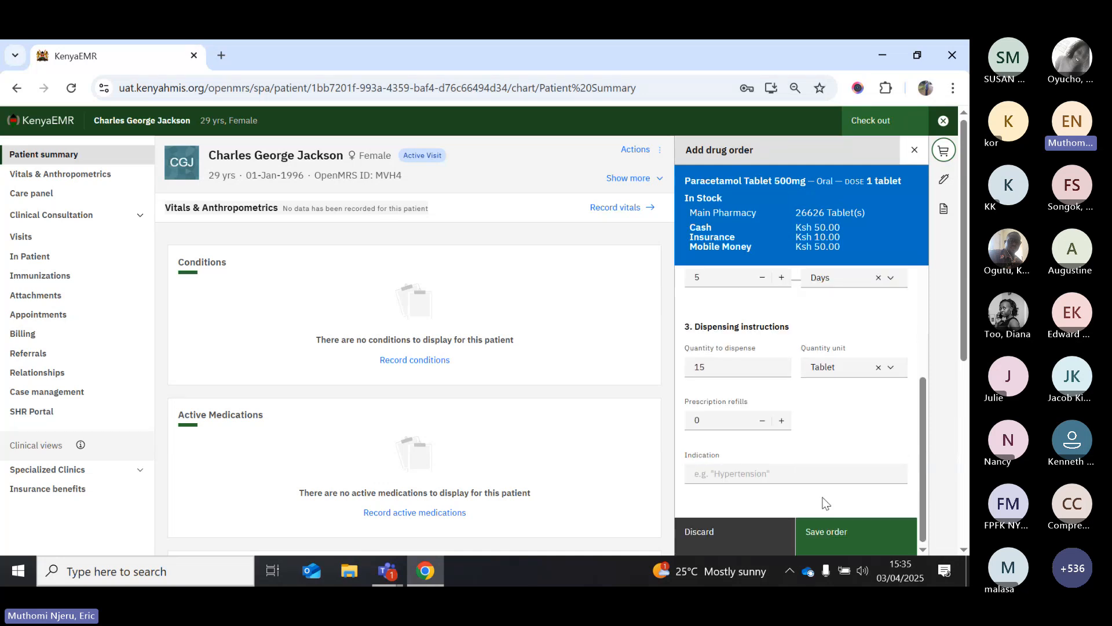
{"action": "left_click", "coordinate": [741, 474]}
{"action": "type", "text": "P"}
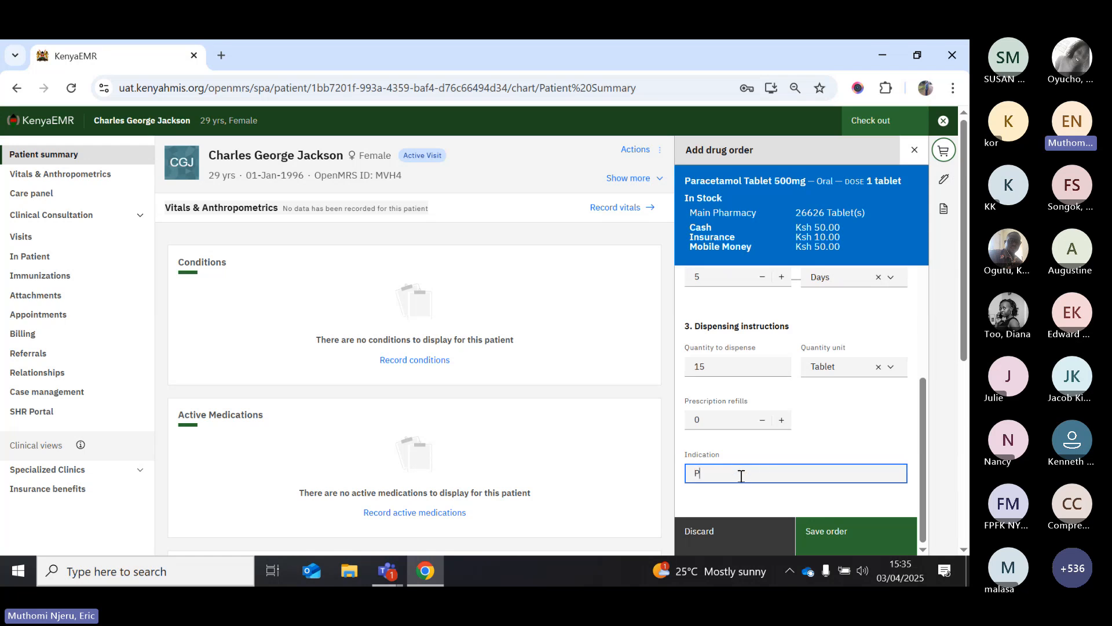
{"action": "type", "text": "ain"}
{"action": "left_click", "coordinate": [745, 495]}
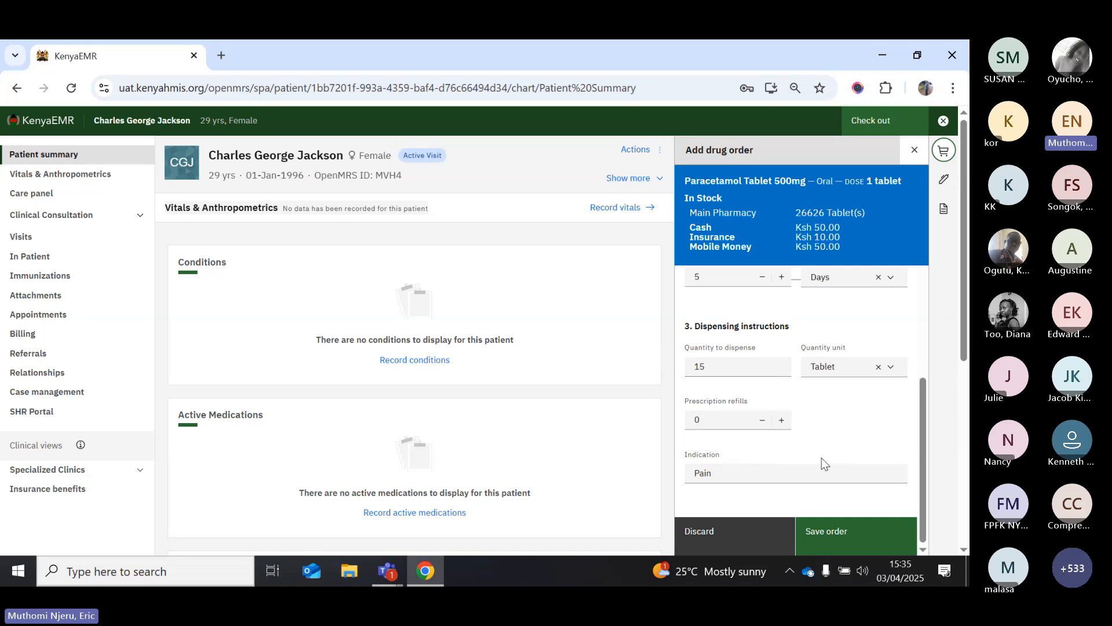
{"action": "left_click", "coordinate": [828, 544]}
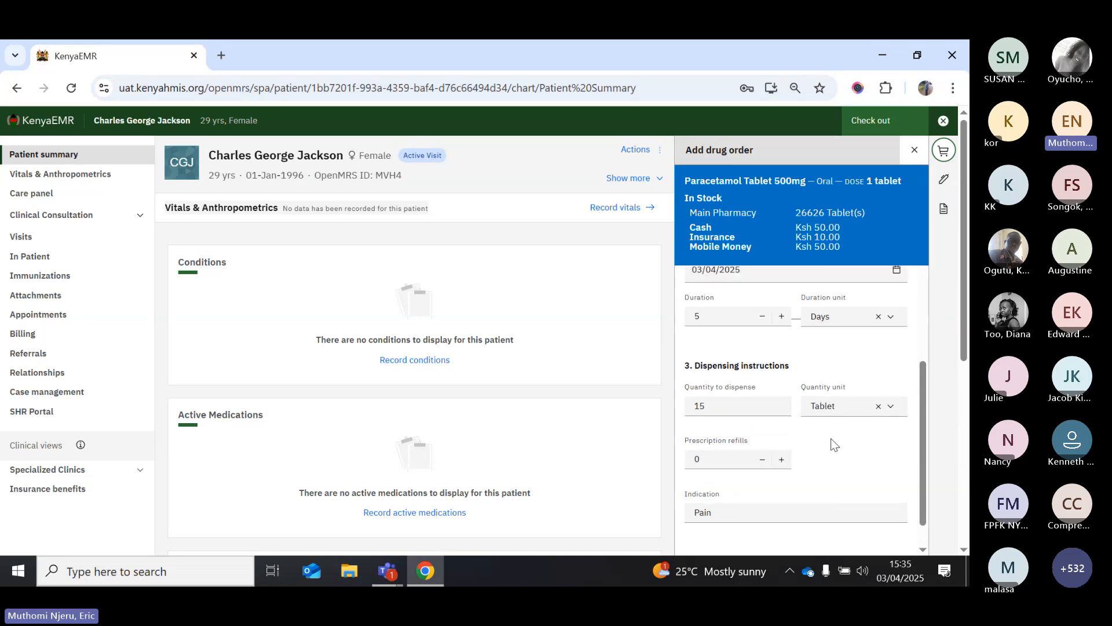
{"action": "scroll", "coordinate": [831, 438], "scroll_direction": "up", "scroll_amount": 3}
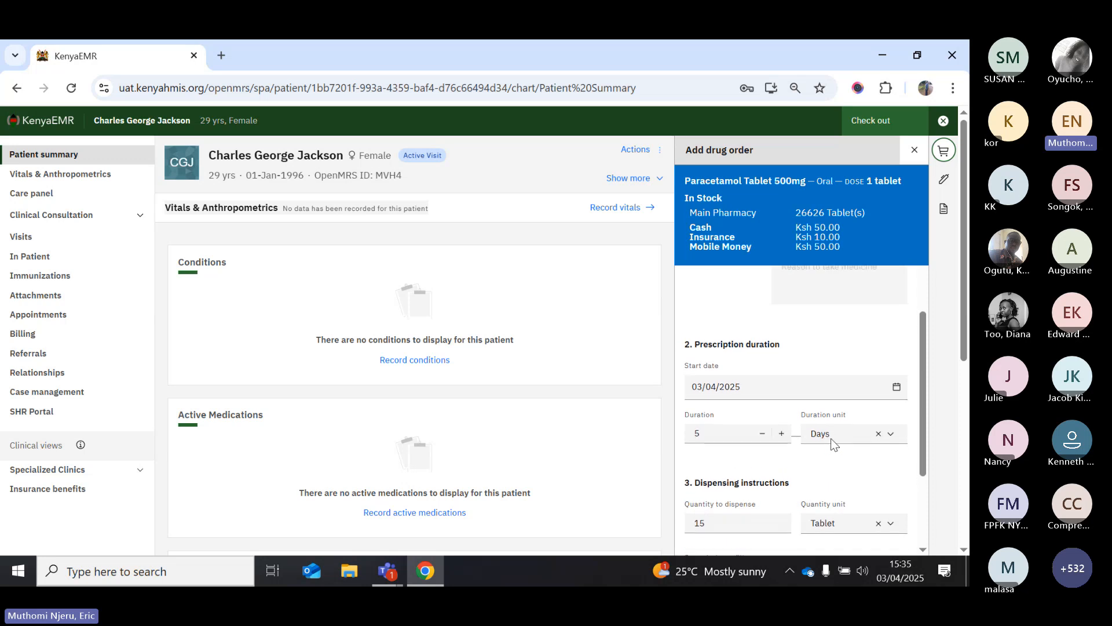
{"action": "scroll", "coordinate": [831, 438], "scroll_direction": "up", "scroll_amount": 4}
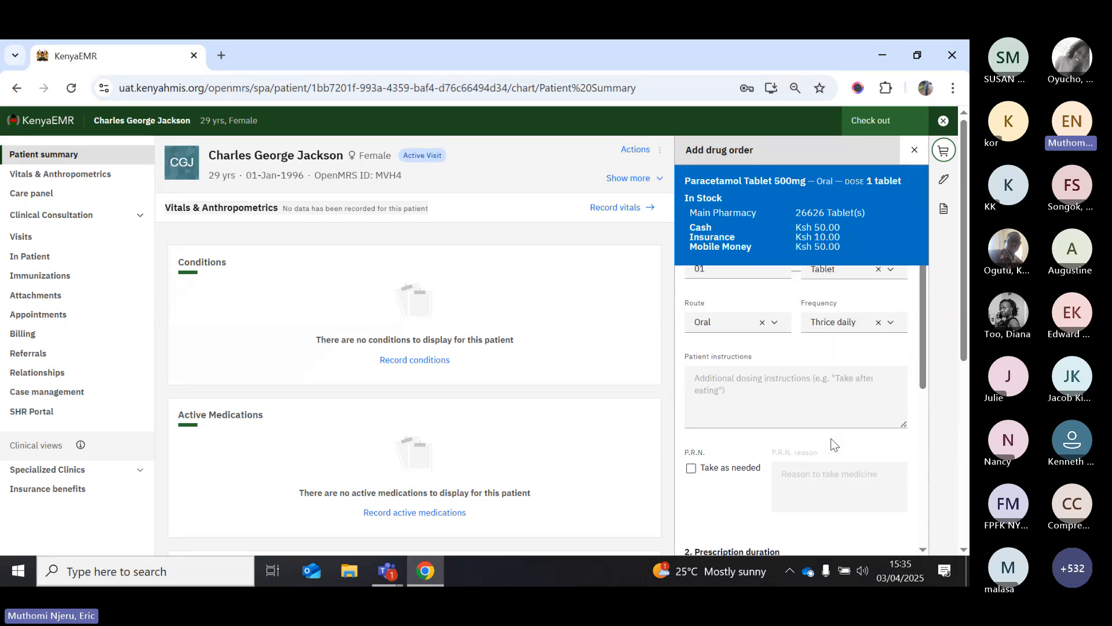
{"action": "scroll", "coordinate": [831, 438], "scroll_direction": "up", "scroll_amount": 2}
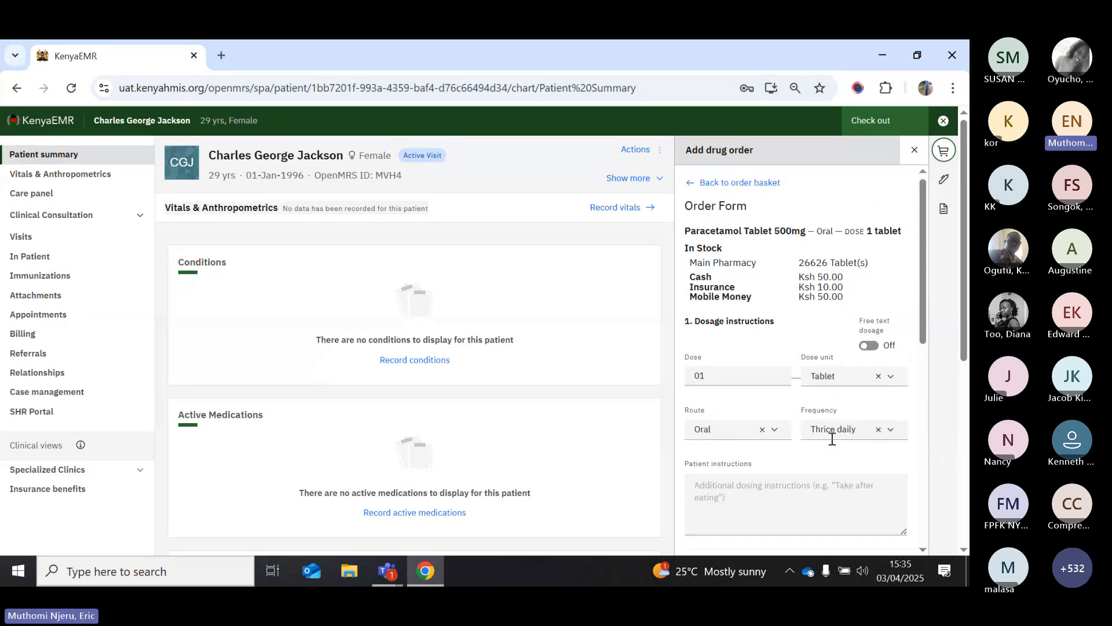
{"action": "scroll", "coordinate": [832, 439], "scroll_direction": "down", "scroll_amount": 9}
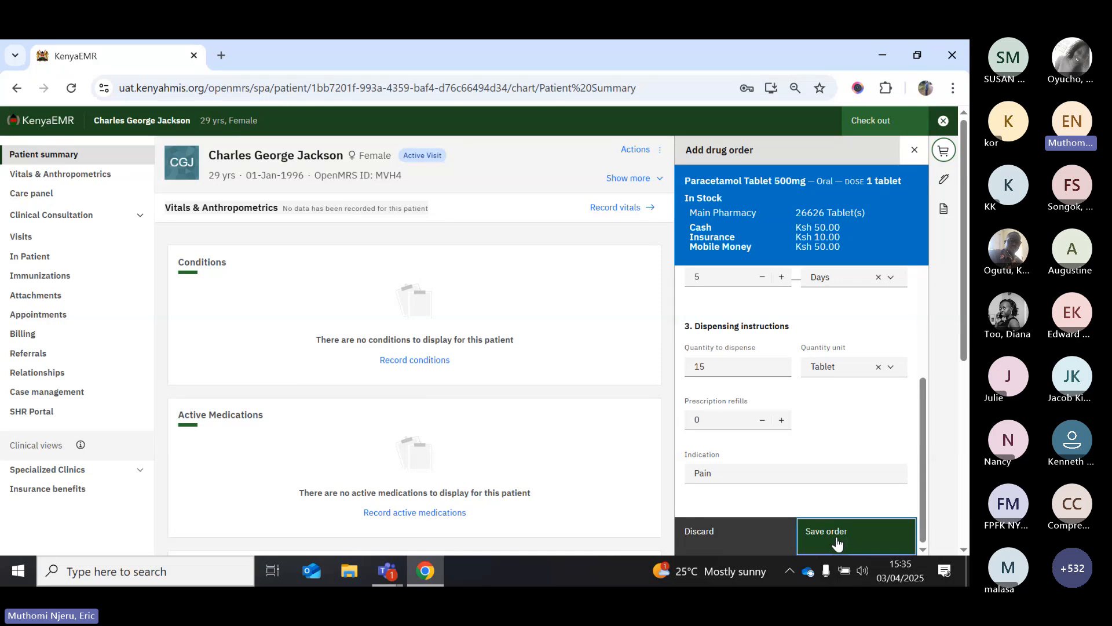
Save the Paracetamol order to the basket, then sign and close the basket
{"action": "left_click", "coordinate": [837, 541]}
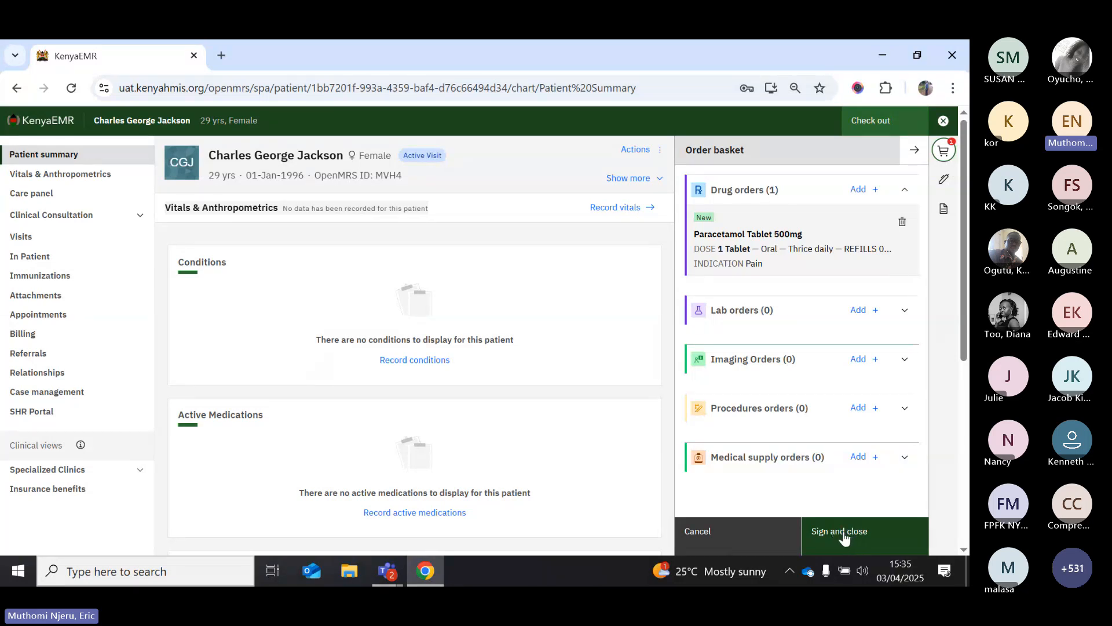
{"action": "left_click", "coordinate": [843, 533]}
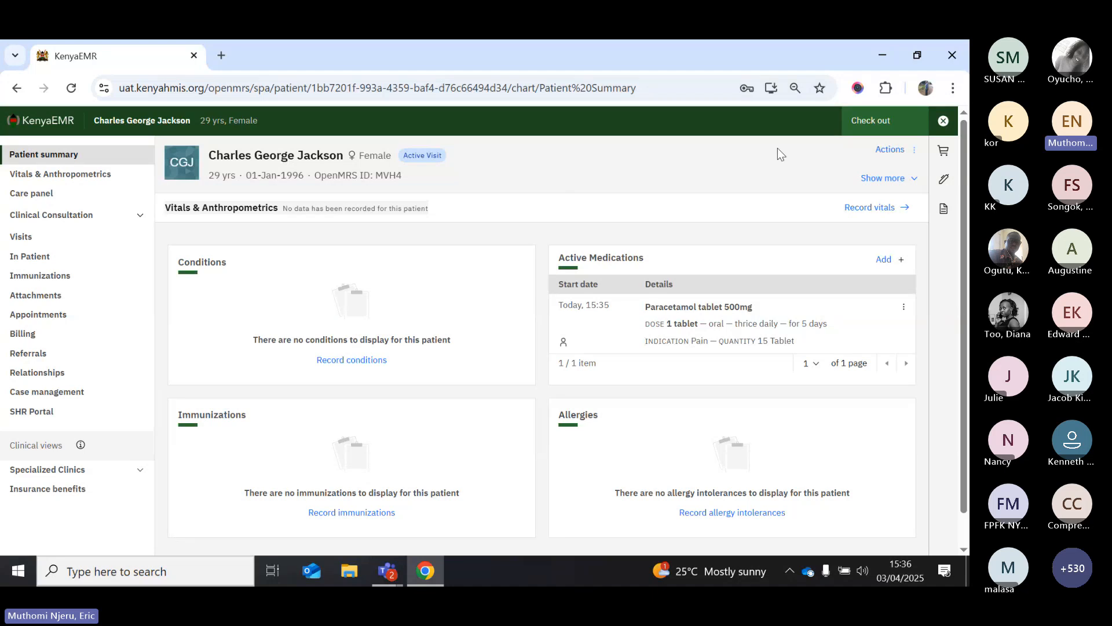
Return to the home page and filter the Modules list with 'disp'
{"action": "left_click", "coordinate": [47, 120]}
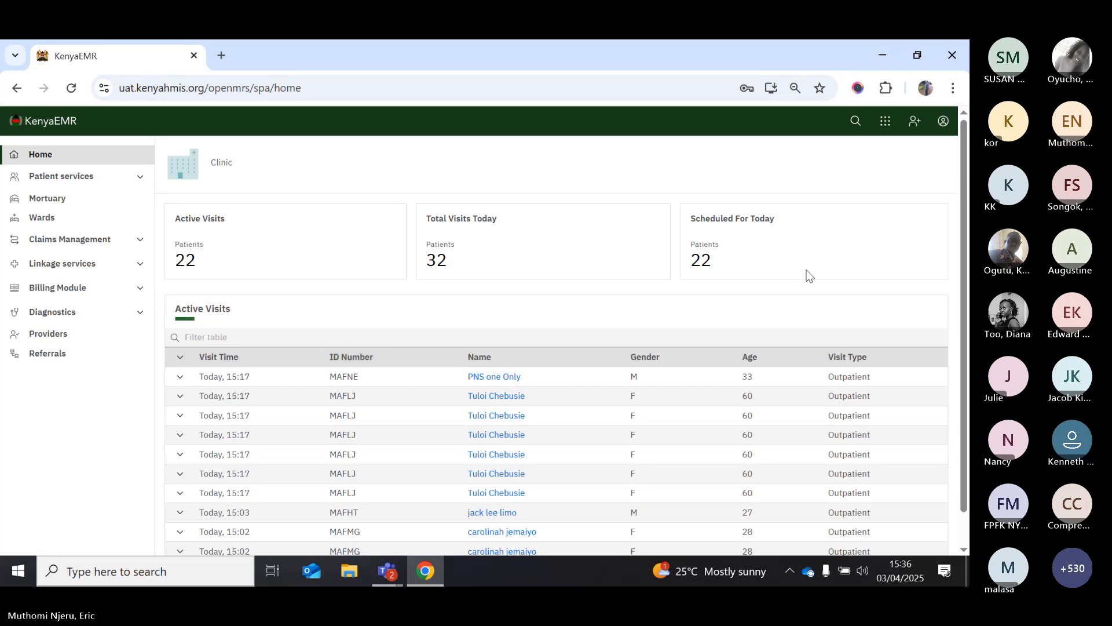
{"action": "left_click", "coordinate": [883, 122]}
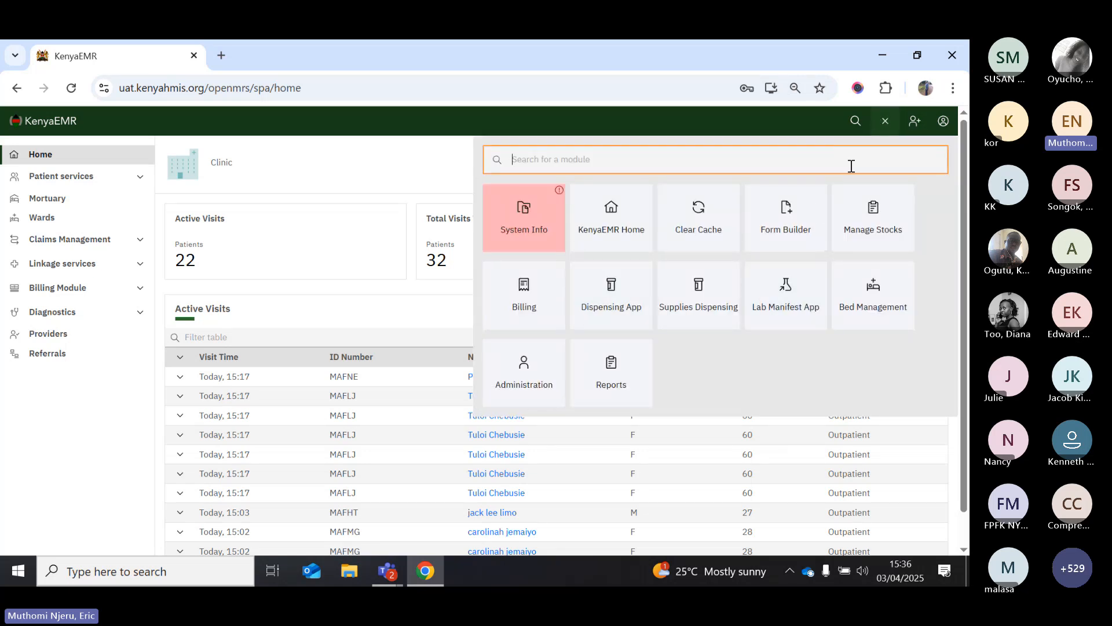
{"action": "left_click", "coordinate": [819, 355]}
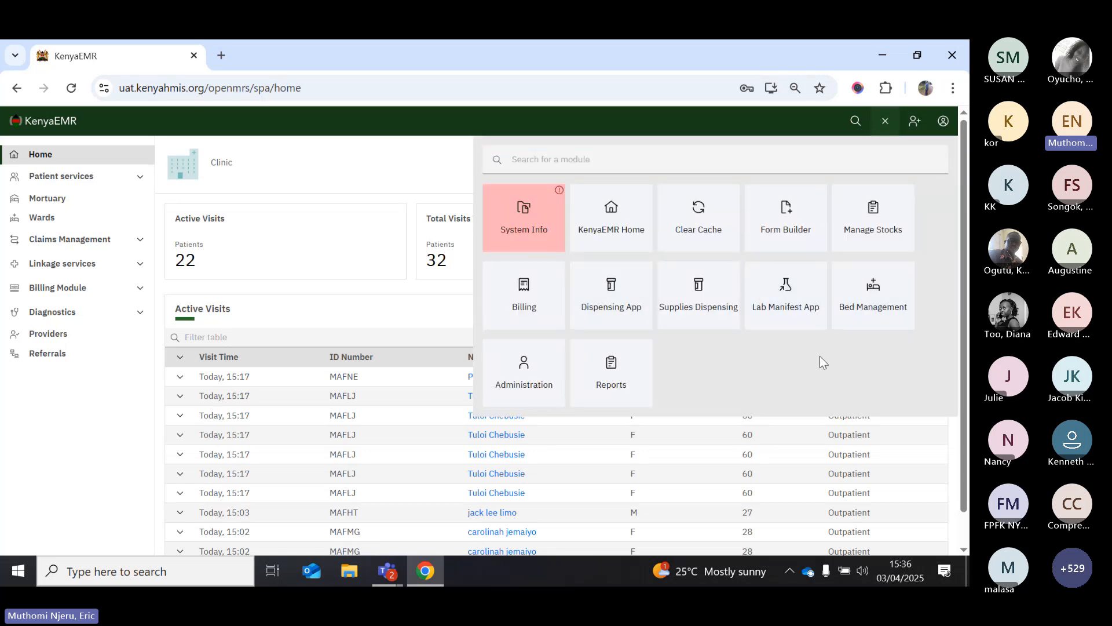
{"action": "left_click", "coordinate": [773, 130]}
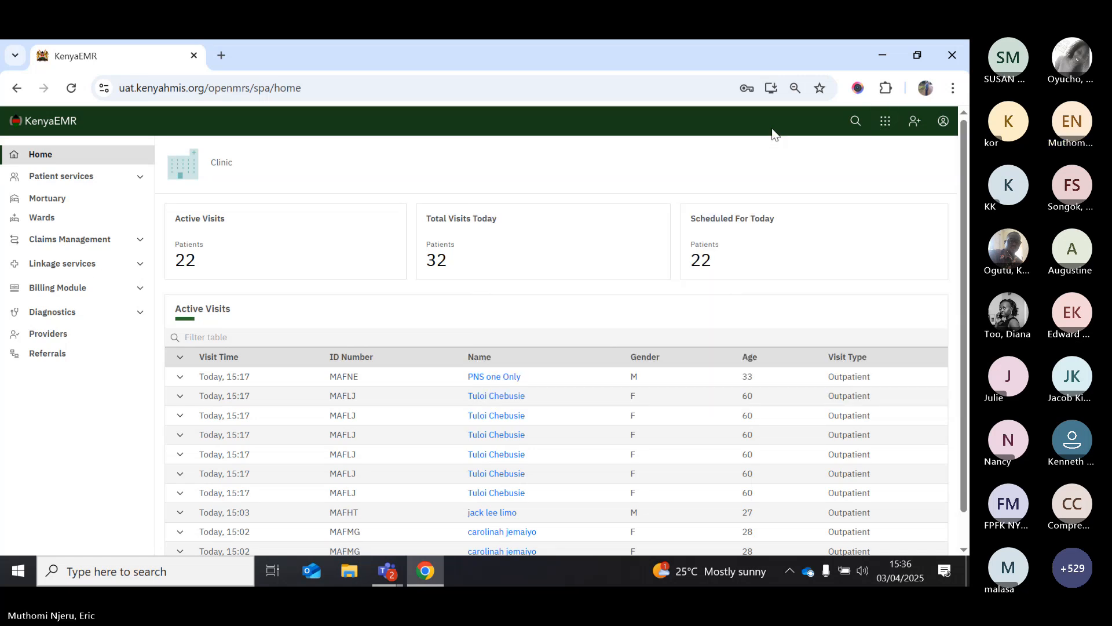
{"action": "left_click", "coordinate": [887, 131]}
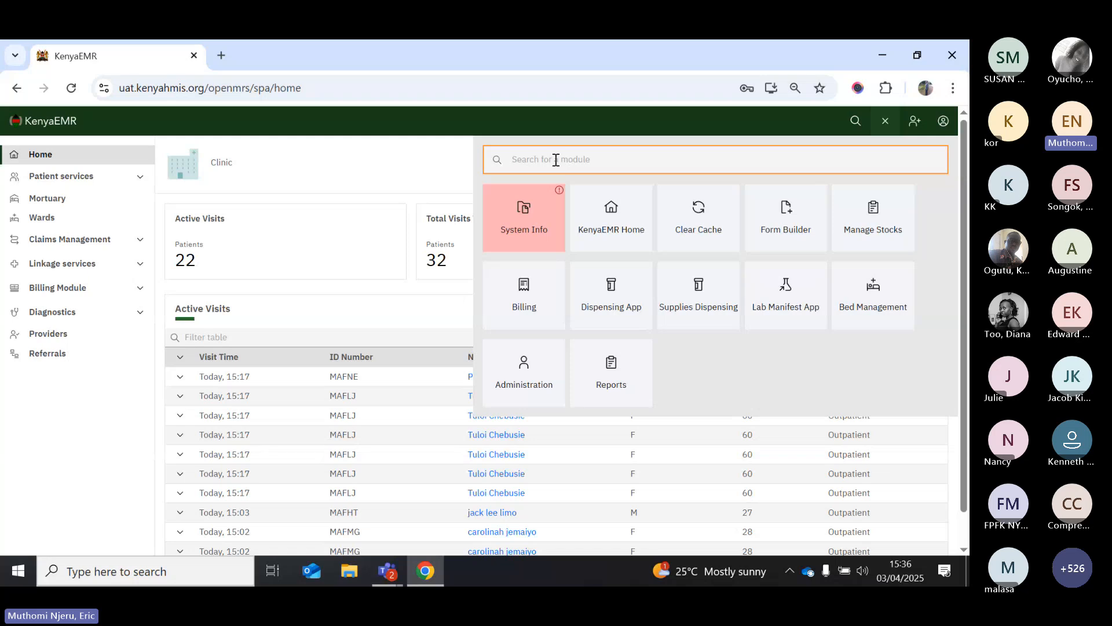
{"action": "type", "text": "dispe"}
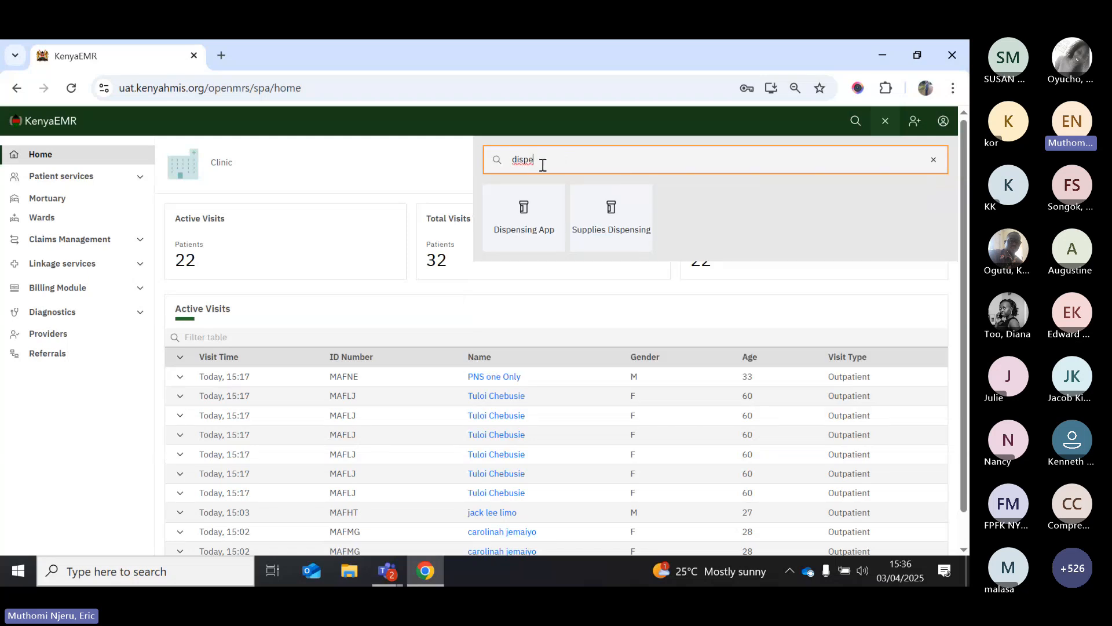
Open the Dispensing App and expand the patient's Paracetamol 500mg prescription, checking its history and details
{"action": "left_click", "coordinate": [521, 226]}
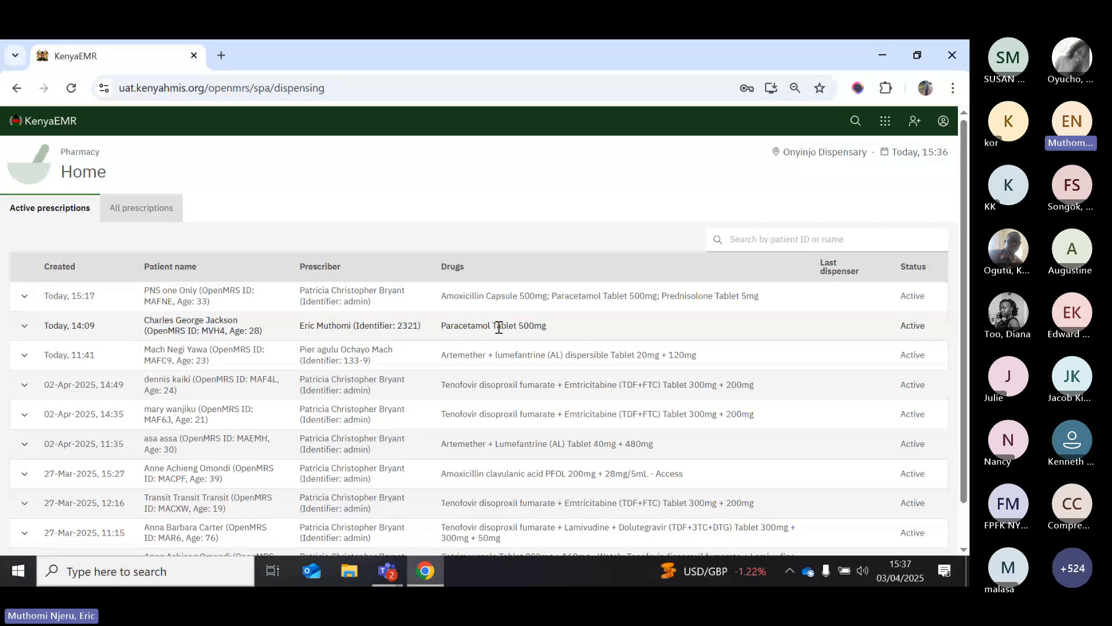
{"action": "left_click", "coordinate": [25, 326]}
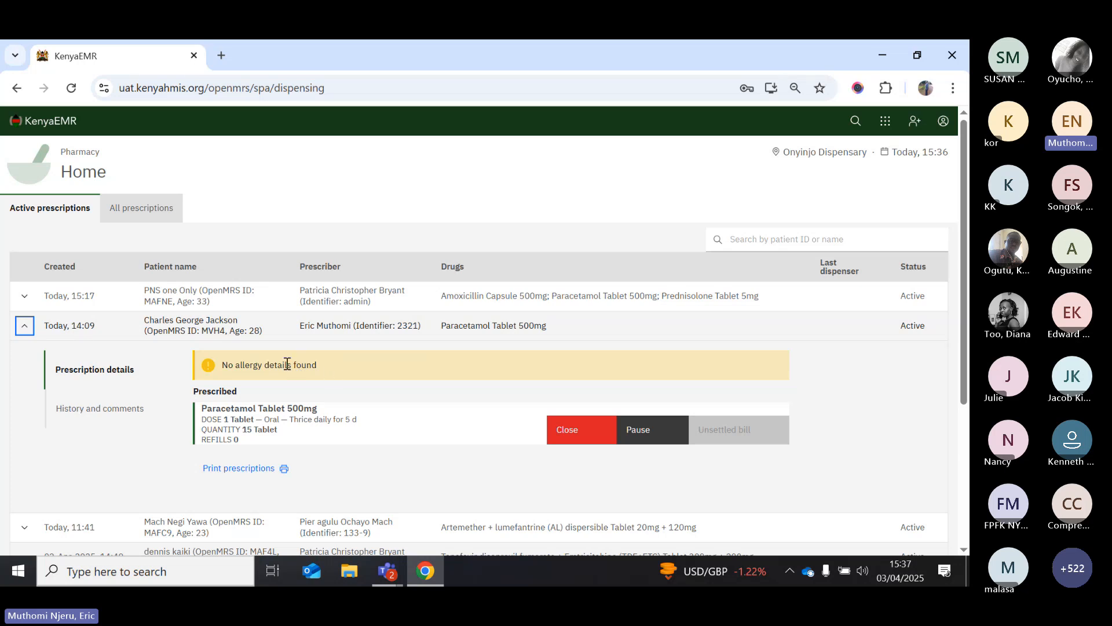
{"action": "left_click", "coordinate": [103, 411]}
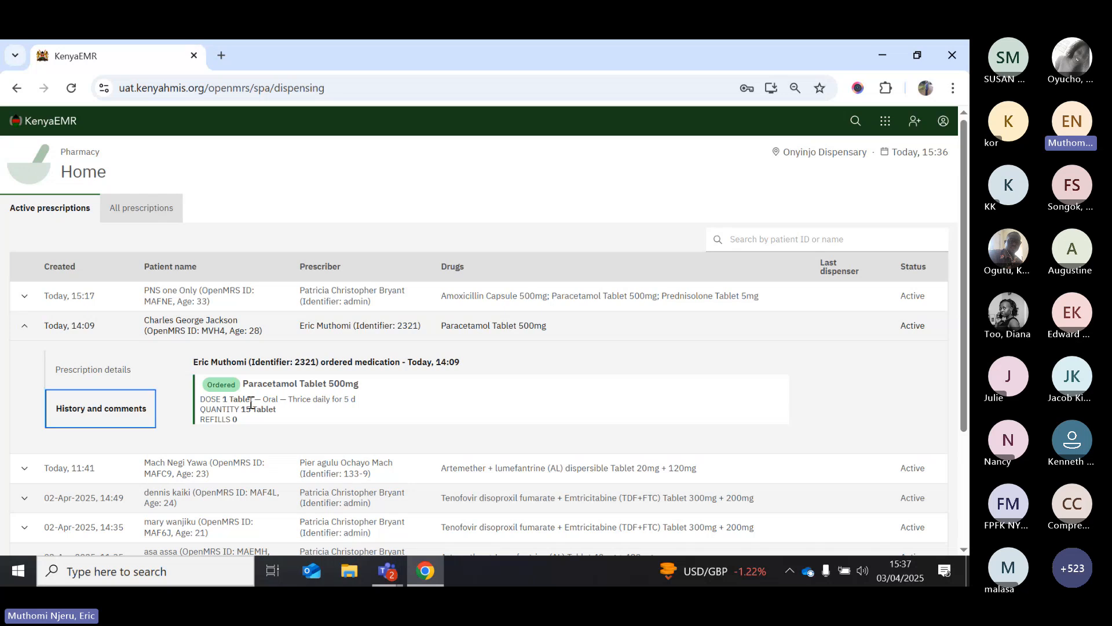
{"action": "left_click", "coordinate": [97, 377]}
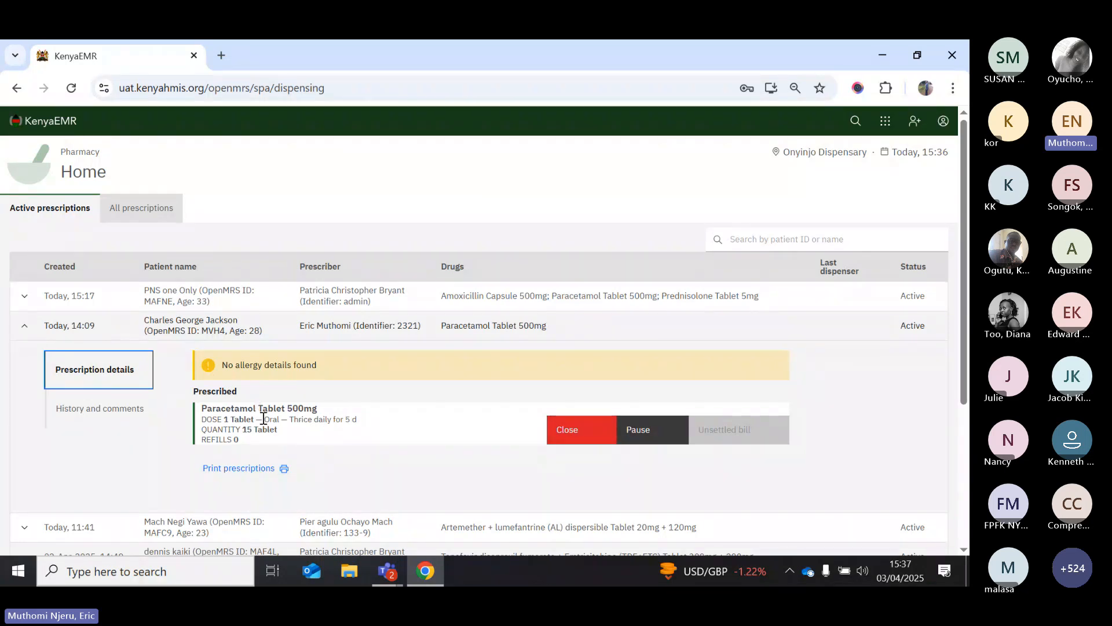
Open Close prescription, browse the closing reasons, then cancel without closing
{"action": "left_click", "coordinate": [567, 430]}
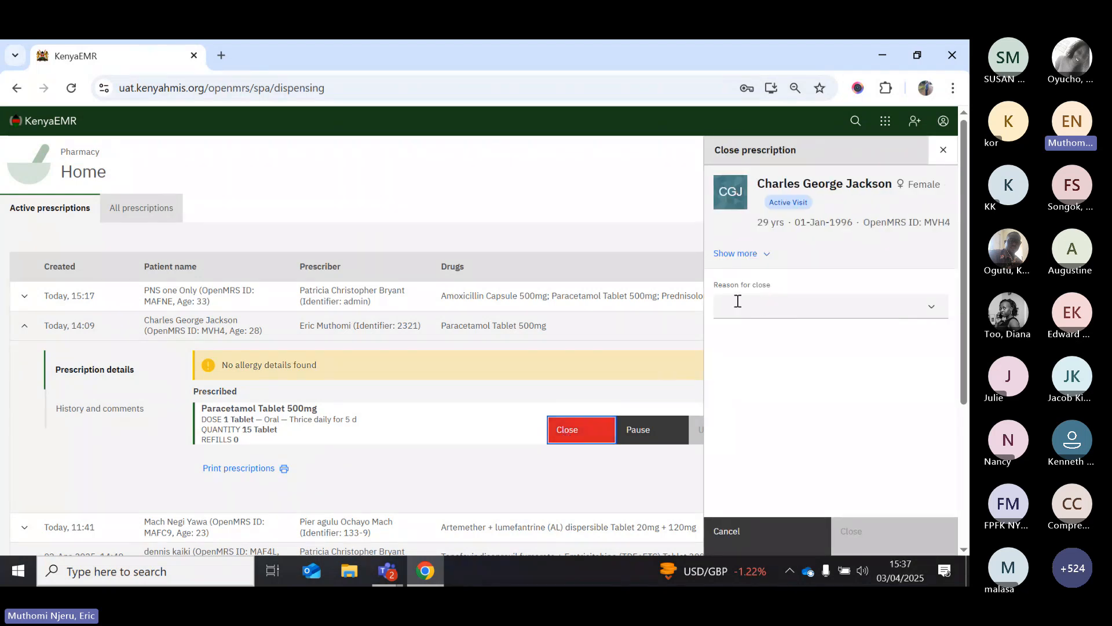
{"action": "left_click", "coordinate": [752, 307]}
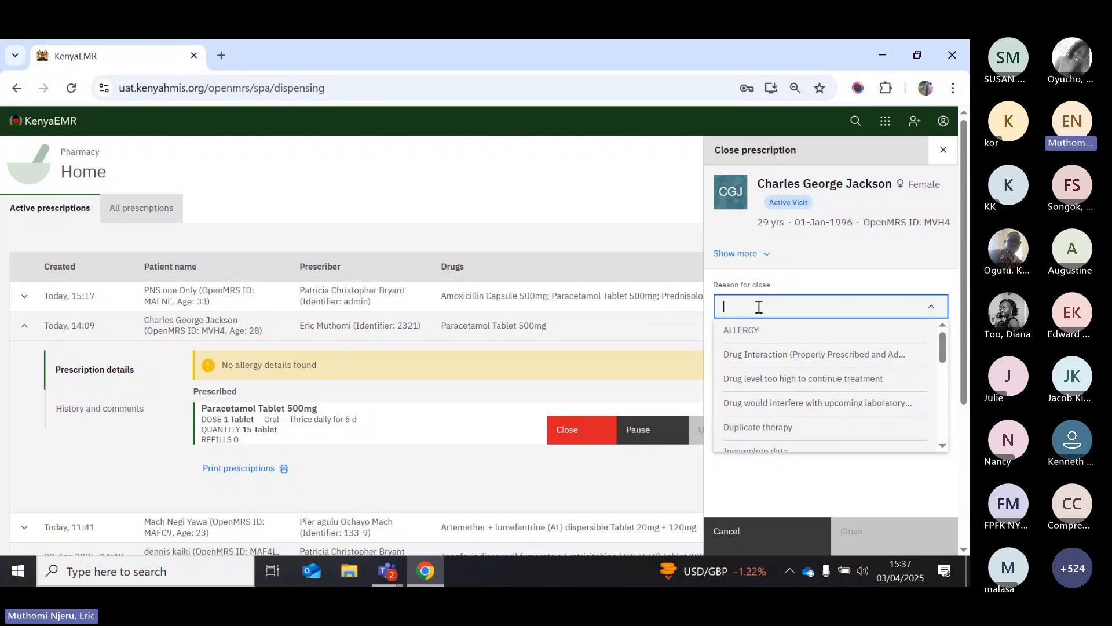
{"action": "scroll", "coordinate": [769, 399], "scroll_direction": "down", "scroll_amount": 1}
{"action": "scroll", "coordinate": [769, 399], "scroll_direction": "down", "scroll_amount": 2}
{"action": "scroll", "coordinate": [769, 400], "scroll_direction": "up", "scroll_amount": 1}
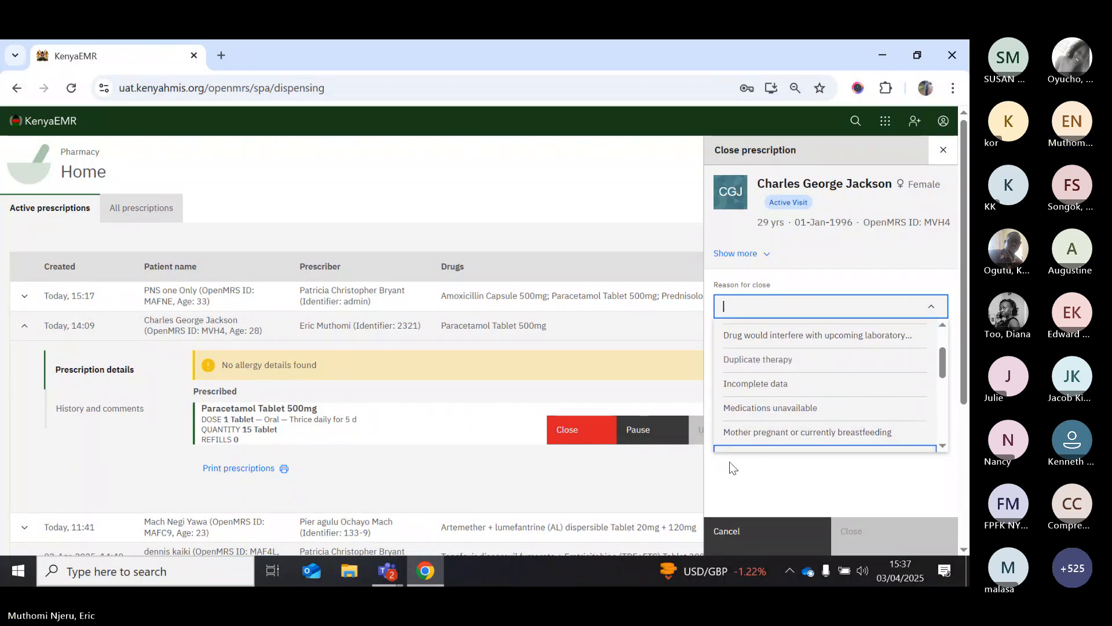
{"action": "left_click", "coordinate": [728, 528]}
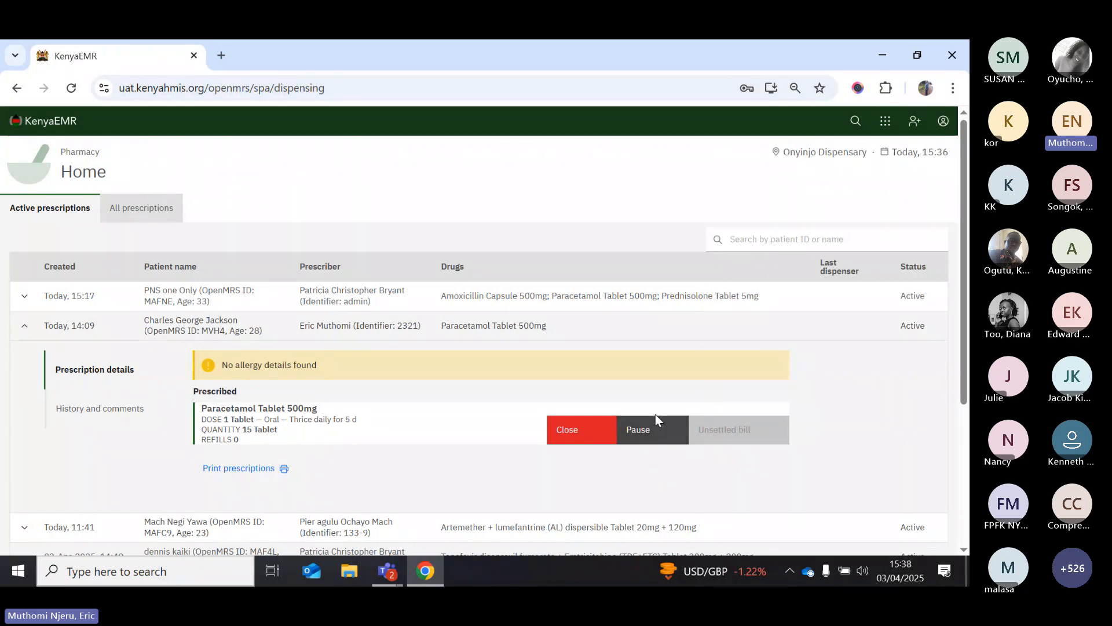
Open Pause prescription, view the pause reasons, then dismiss without pausing
{"action": "left_click", "coordinate": [641, 443]}
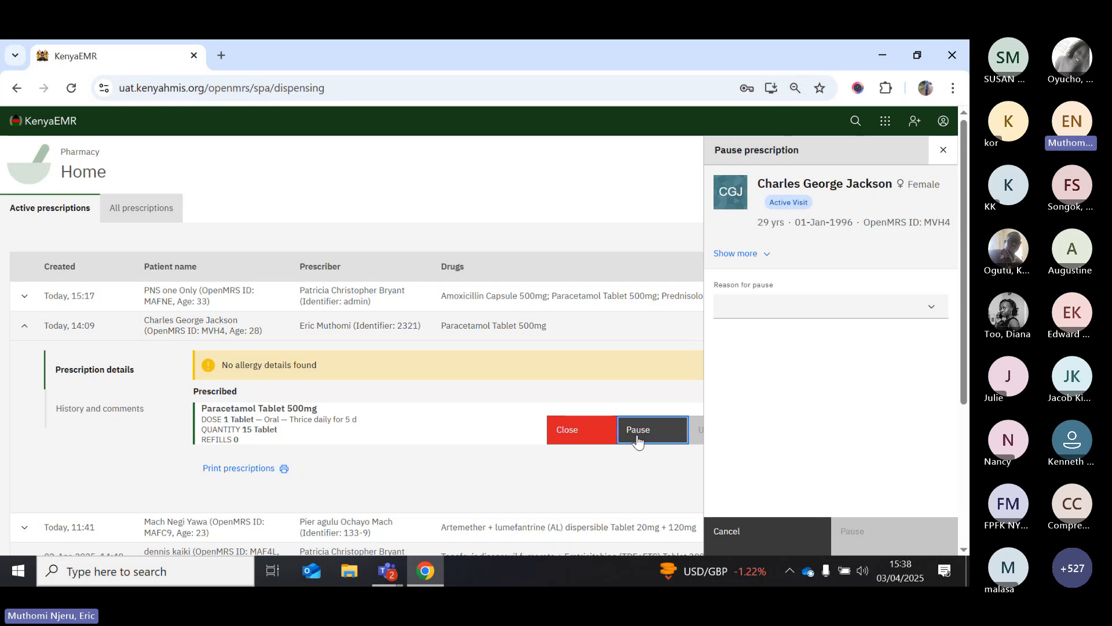
{"action": "left_click", "coordinate": [766, 312]}
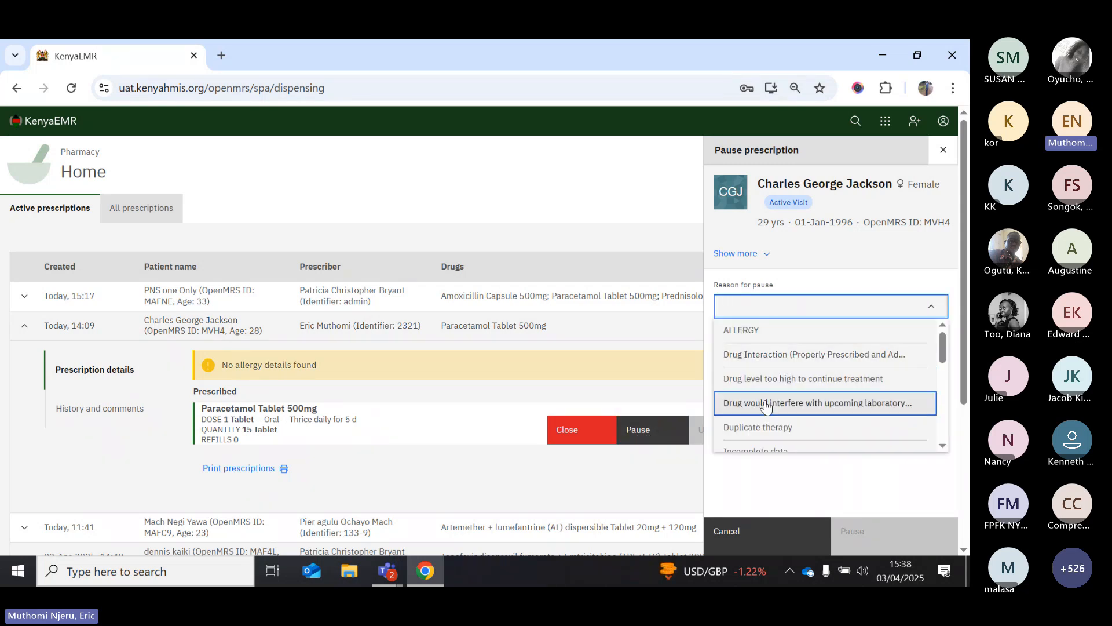
{"action": "left_click", "coordinate": [729, 532]}
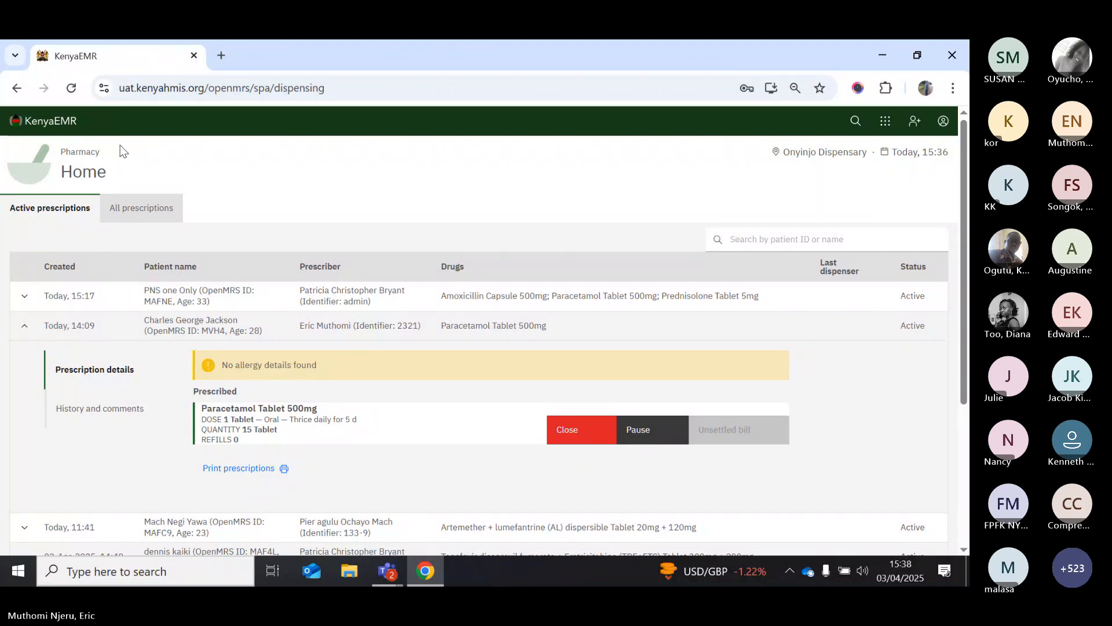
Log out and sign back in with a different account's username and password
{"action": "left_click", "coordinate": [51, 121]}
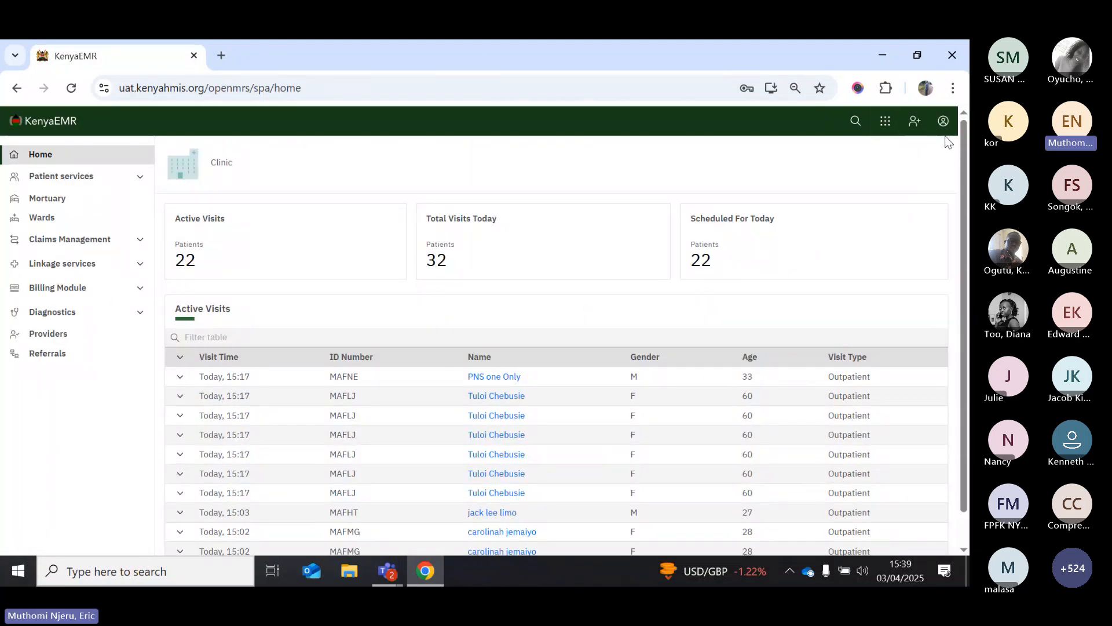
{"action": "left_click", "coordinate": [943, 122]}
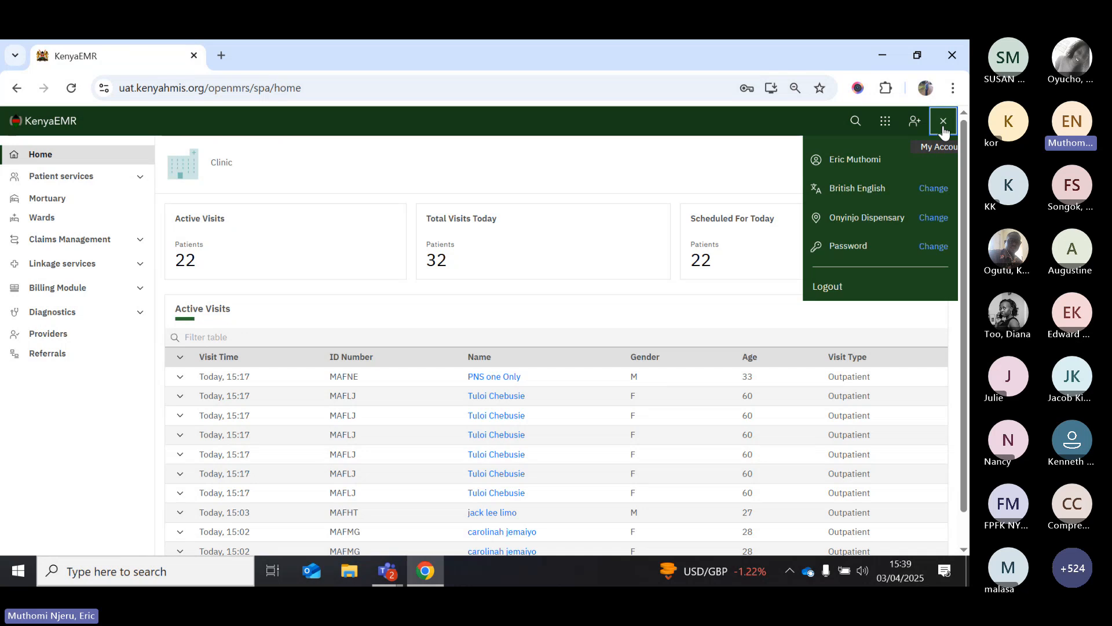
{"action": "left_click", "coordinate": [827, 287]}
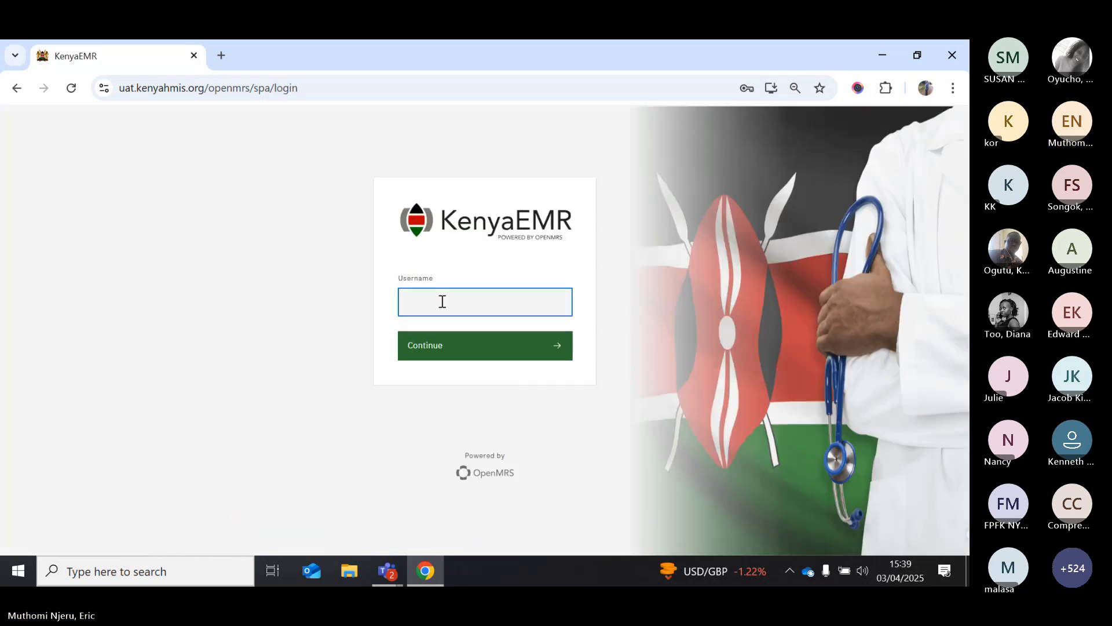
{"action": "type", "text": "admin"}
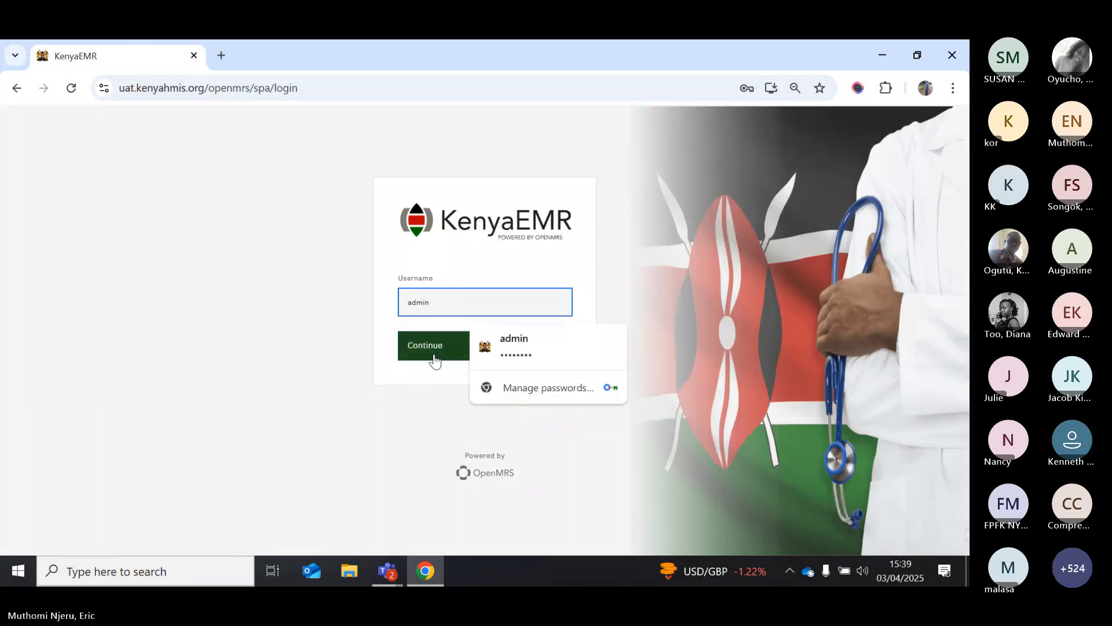
{"action": "left_click", "coordinate": [435, 358]}
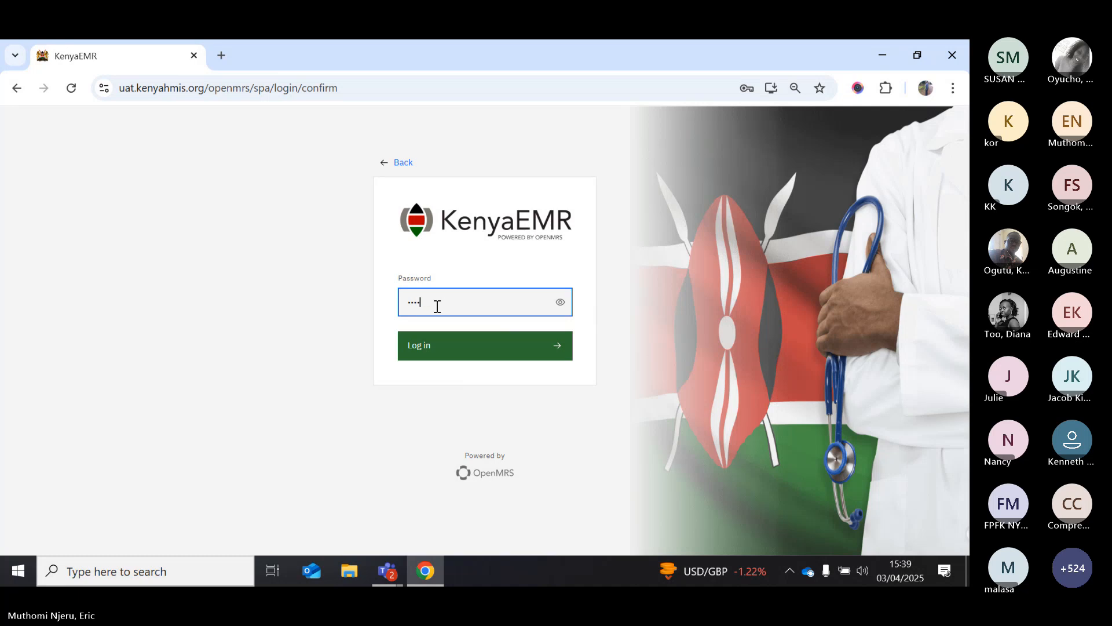
{"action": "key", "text": "BackSpace"}
{"action": "key", "text": "BackSpace"}
{"action": "key", "text": "BackSpace"}
{"action": "key", "text": "BackSpace"}
{"action": "type", "text": "a"}
{"action": "left_click", "coordinate": [436, 343]}
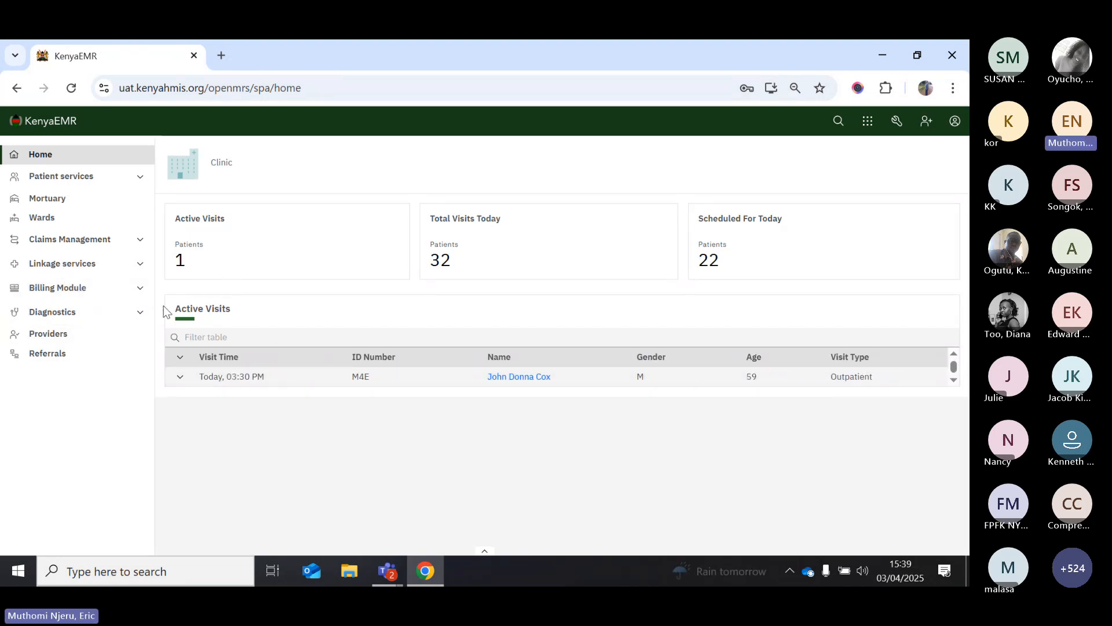
Open the Billing overview, filter the Bill List by the patient's ID, and open the pending Acetaminophen bill
{"action": "left_click", "coordinate": [81, 290]}
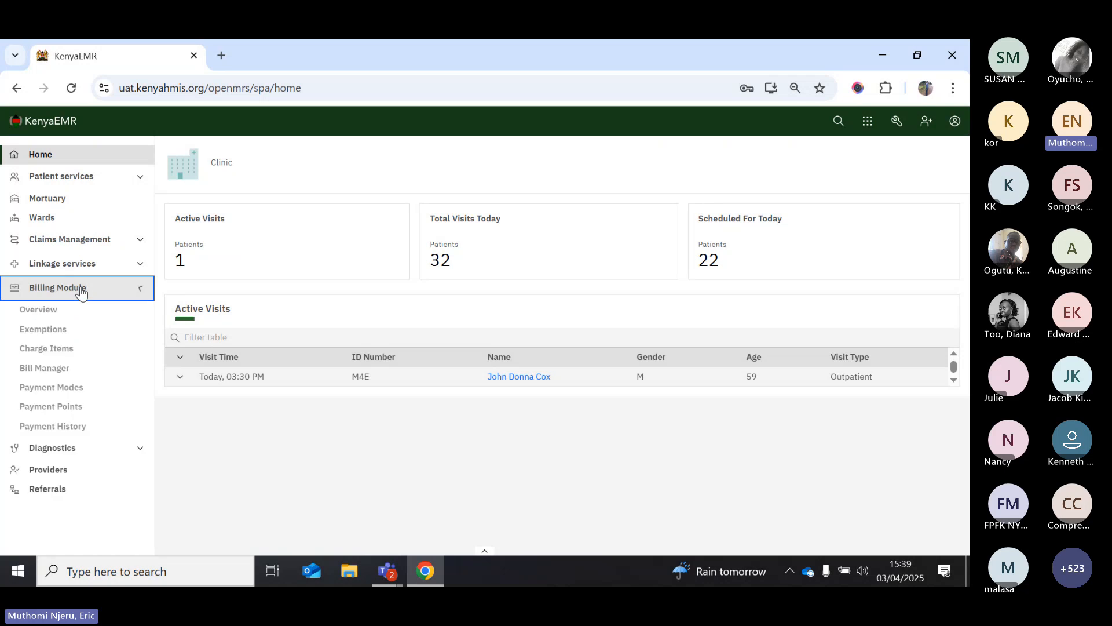
{"action": "left_click", "coordinate": [49, 315]}
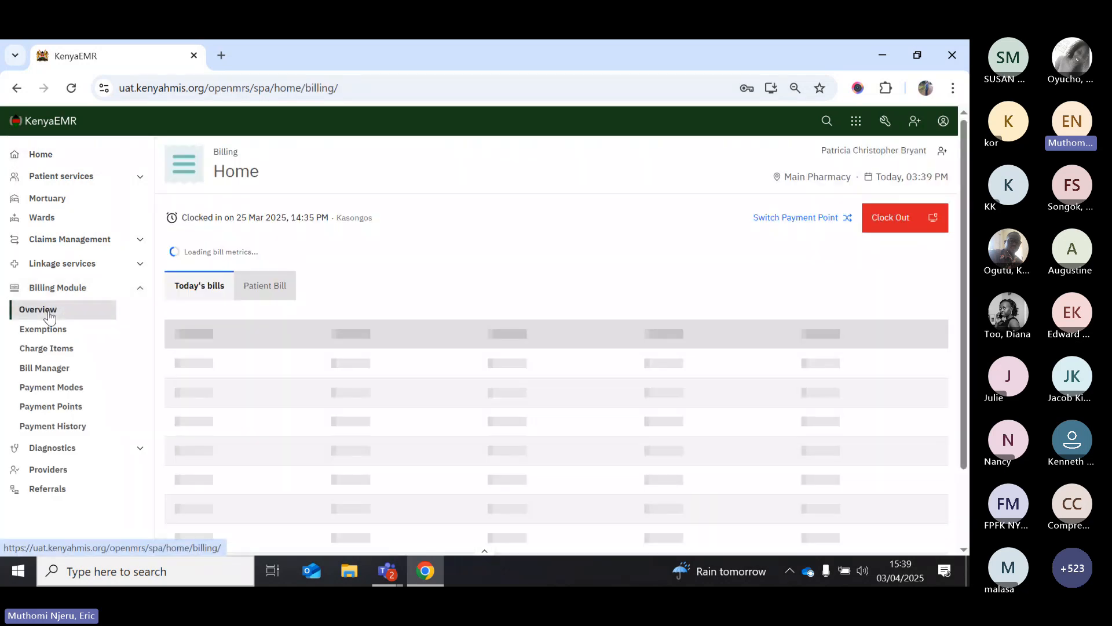
{"action": "scroll", "coordinate": [489, 391], "scroll_direction": "down", "scroll_amount": 1}
{"action": "scroll", "coordinate": [489, 391], "scroll_direction": "down", "scroll_amount": 2}
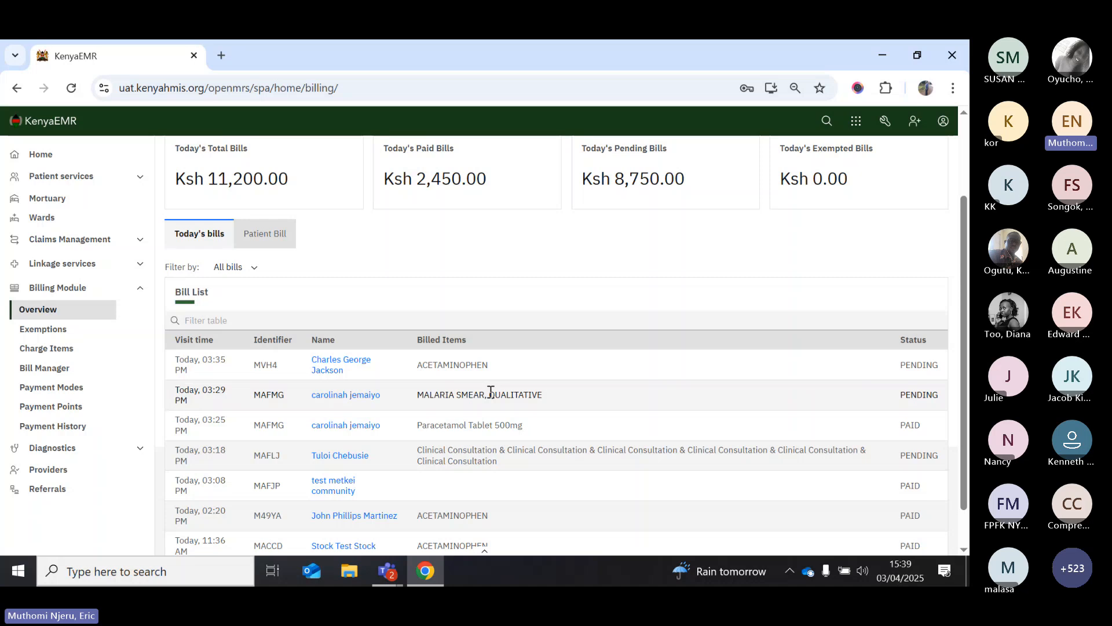
{"action": "scroll", "coordinate": [491, 392], "scroll_direction": "up", "scroll_amount": 1}
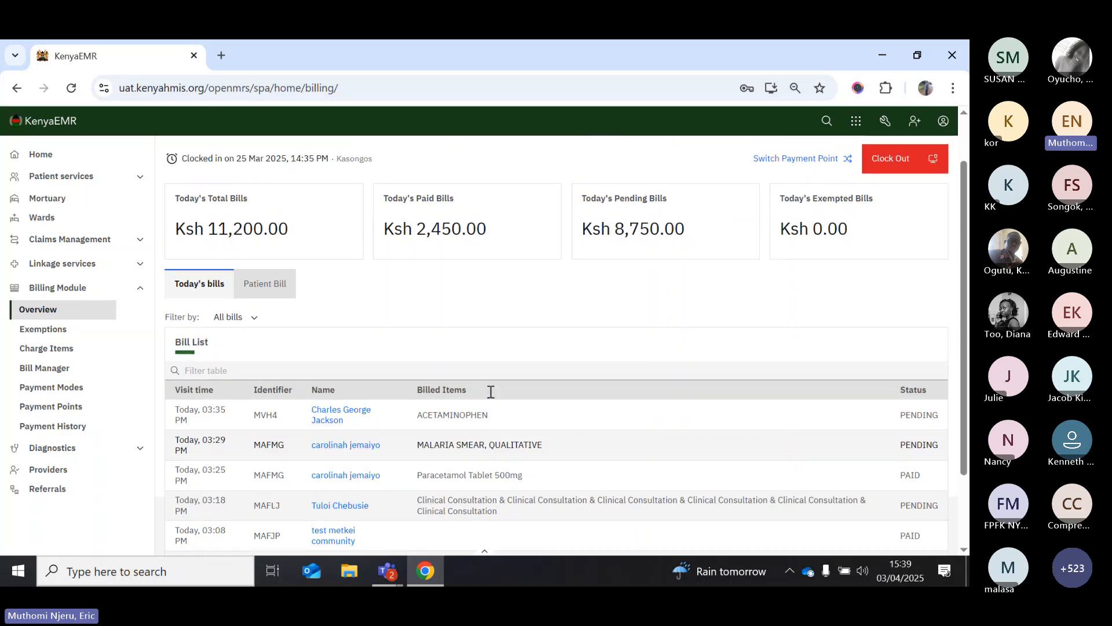
{"action": "left_click", "coordinate": [274, 375]}
{"action": "type", "text": "mv"}
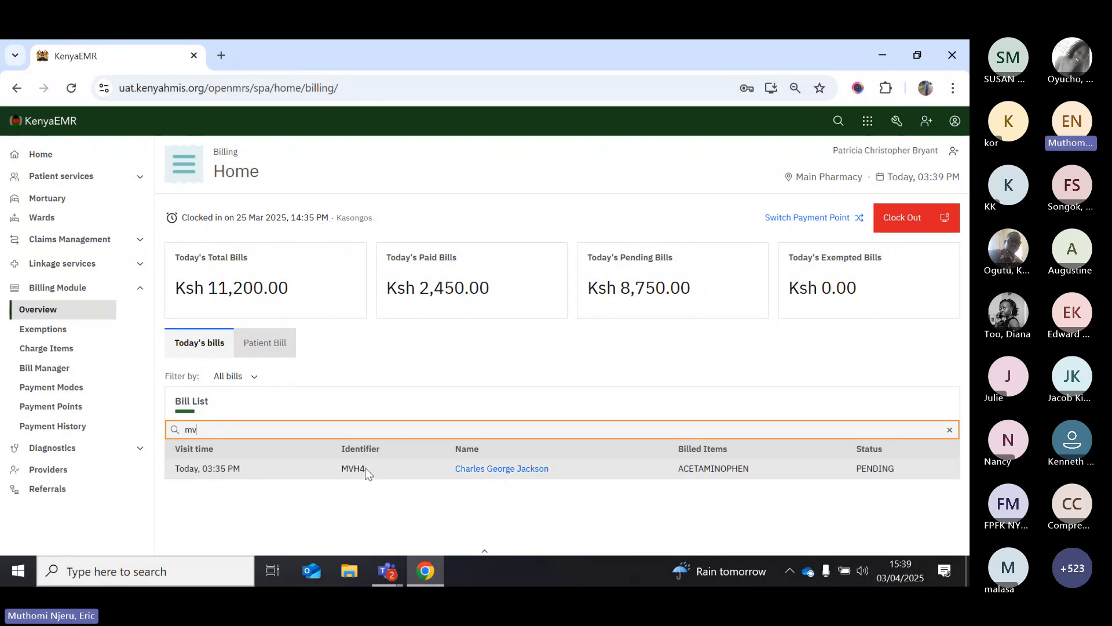
{"action": "left_click", "coordinate": [470, 472]}
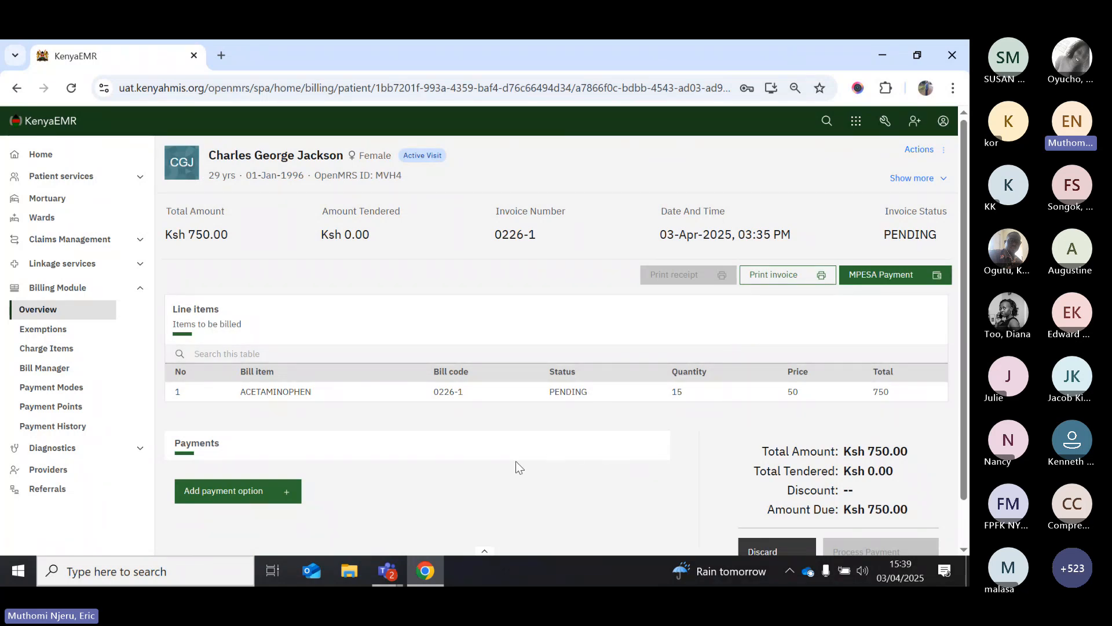
{"action": "scroll", "coordinate": [503, 468], "scroll_direction": "down", "scroll_amount": 1}
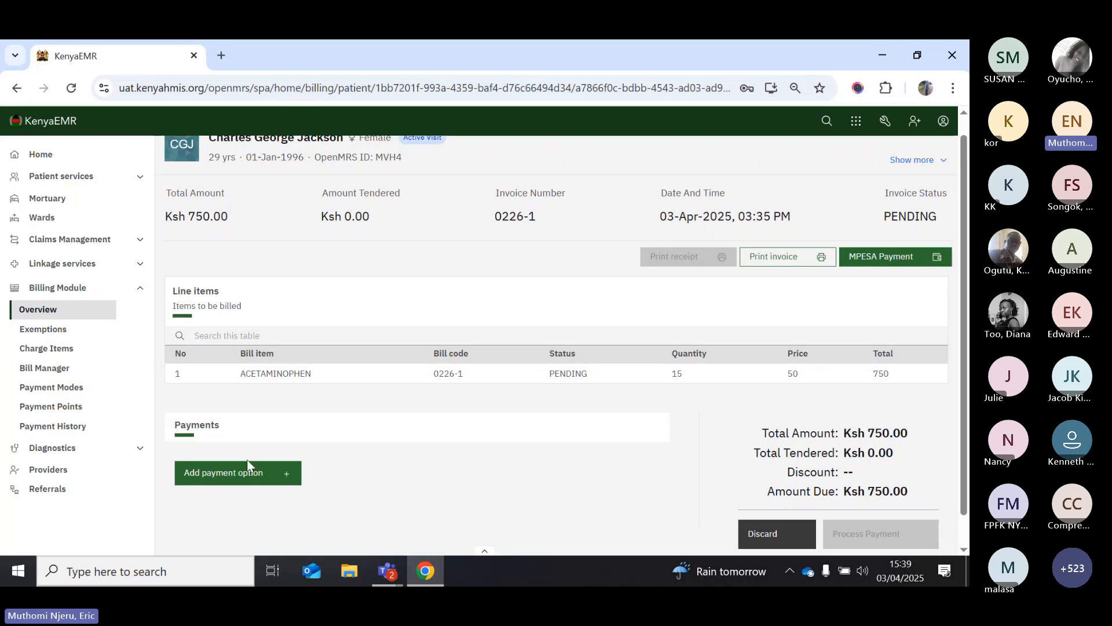
Pay the bill with a Ksh 750 Cash payment and process it
{"action": "left_click", "coordinate": [237, 474]}
{"action": "scroll", "coordinate": [372, 440], "scroll_direction": "down", "scroll_amount": 1}
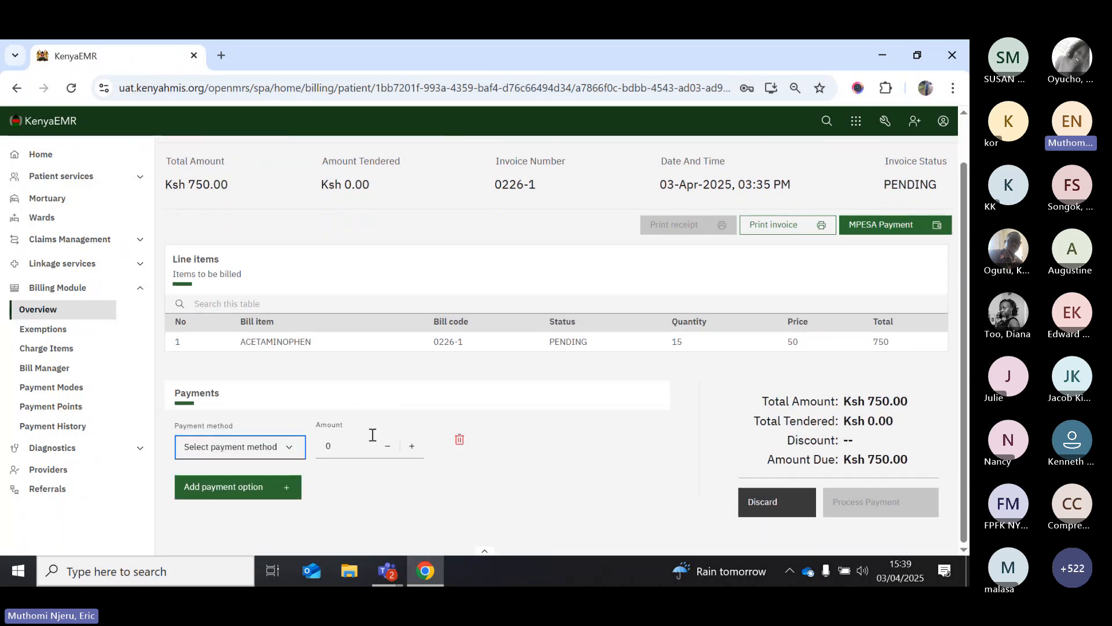
{"action": "left_click", "coordinate": [290, 452]}
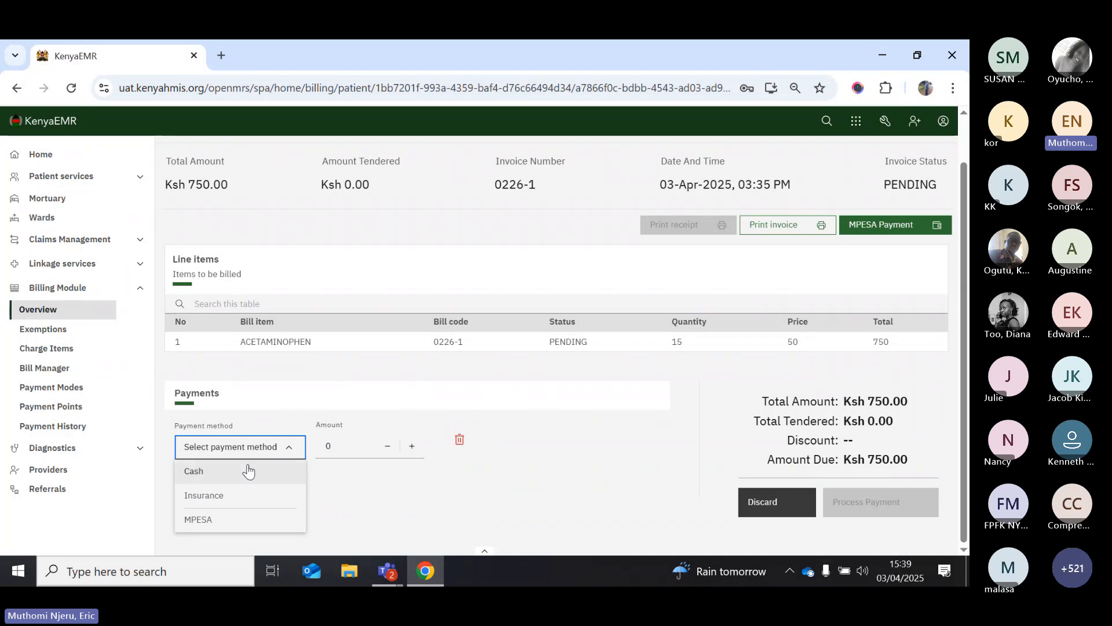
{"action": "left_click", "coordinate": [228, 471]}
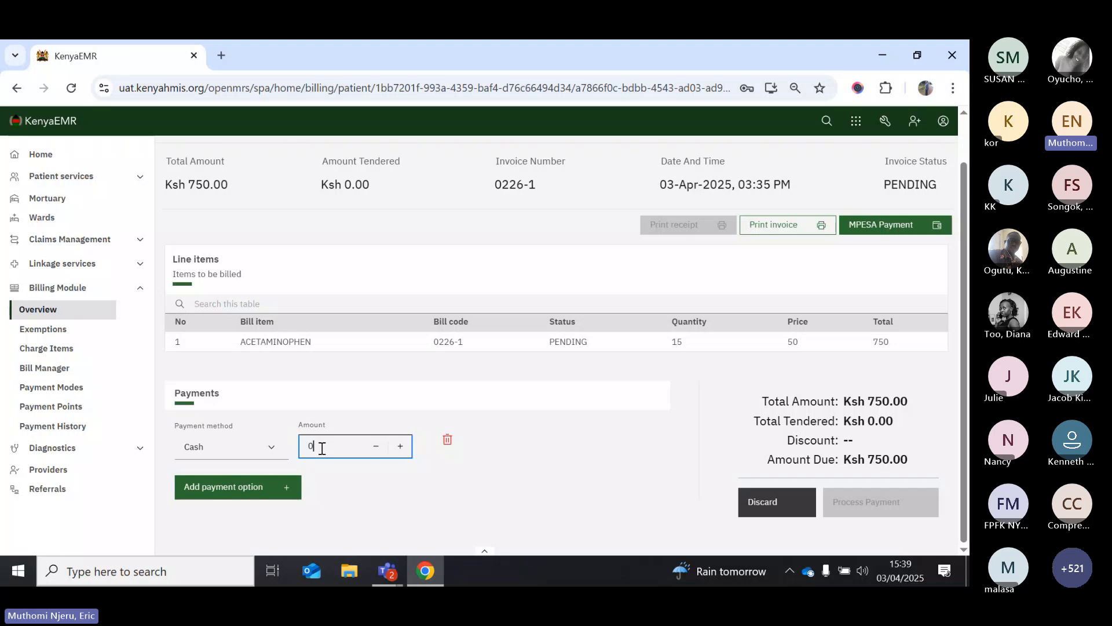
{"action": "type", "text": "750"}
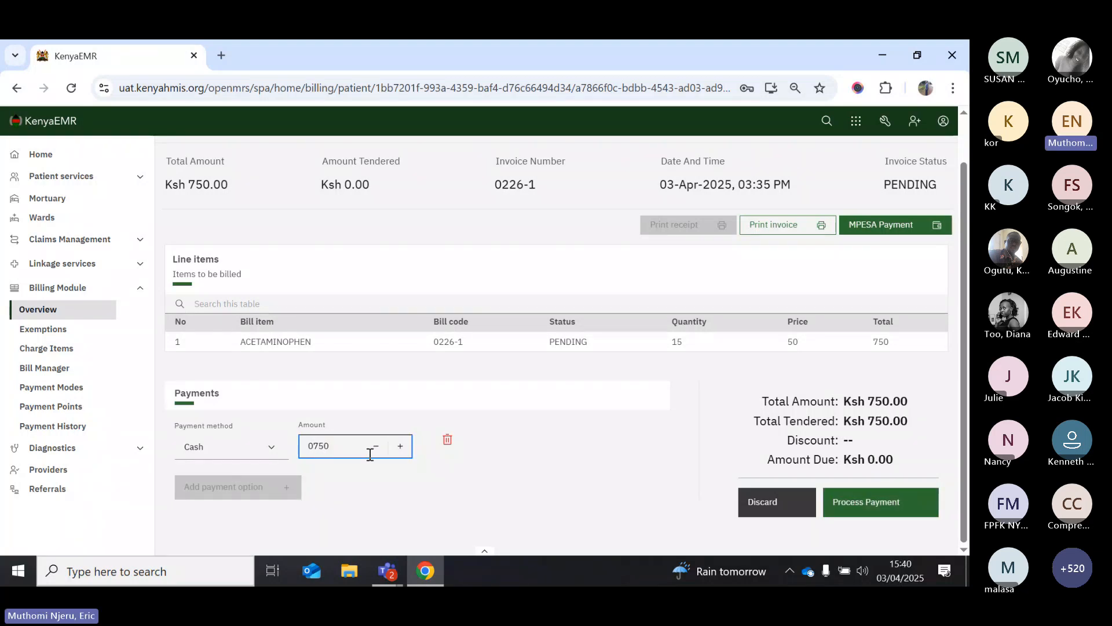
{"action": "left_click", "coordinate": [526, 464]}
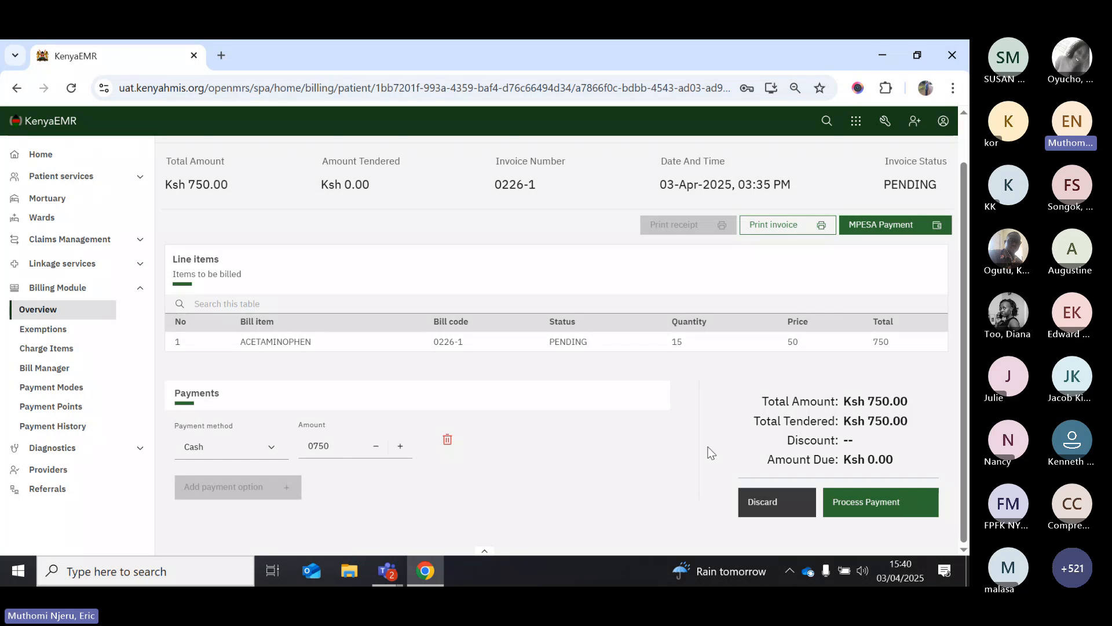
{"action": "left_click", "coordinate": [873, 508]}
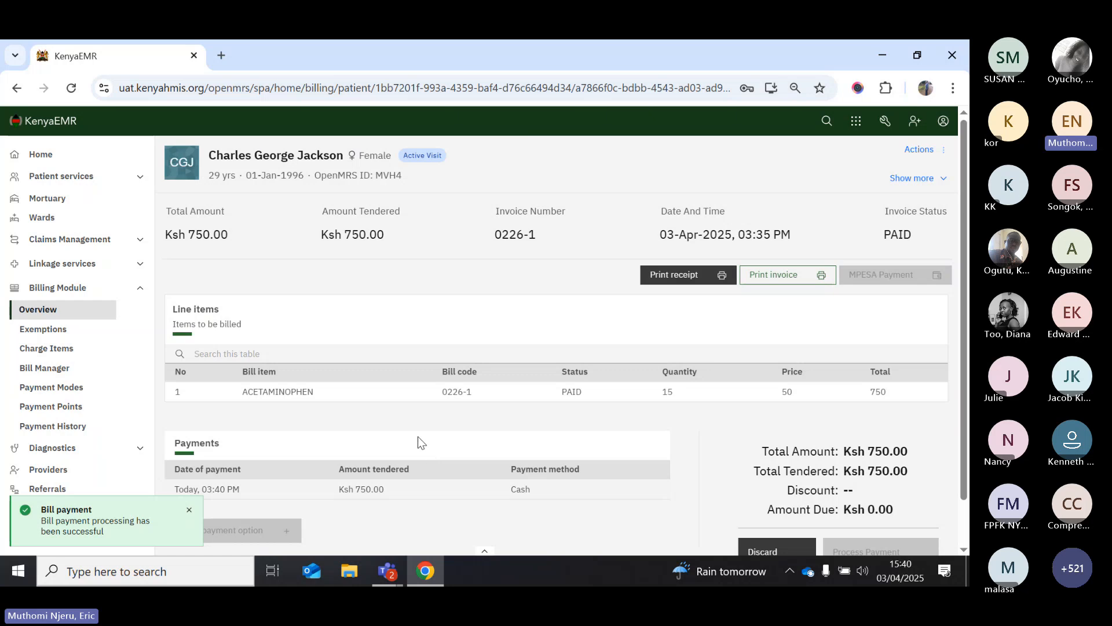
Log out of the billing account, sign in as the pharmacy user, and work at Main Pharmacy
{"action": "left_click", "coordinate": [943, 121]}
{"action": "left_click", "coordinate": [834, 288]}
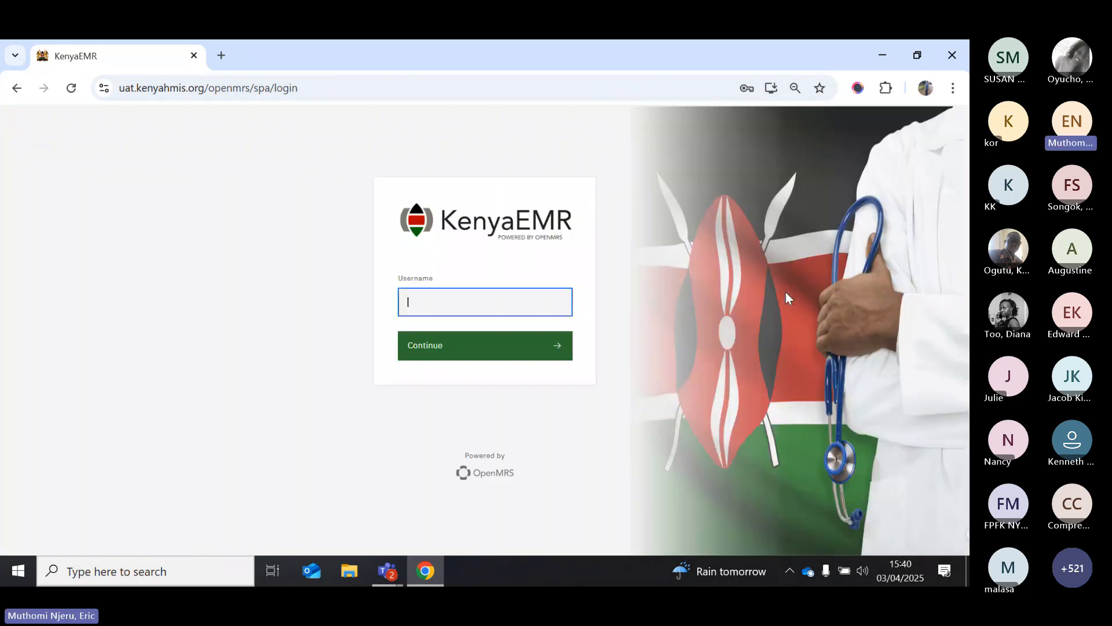
{"action": "type", "text": "eric"}
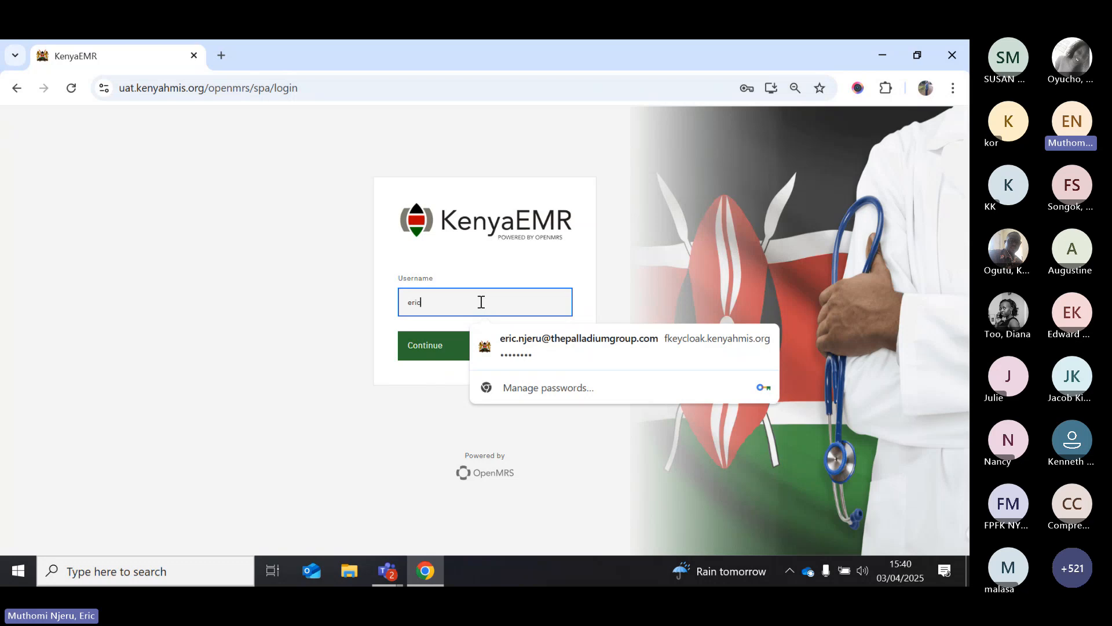
{"action": "left_click", "coordinate": [417, 352]}
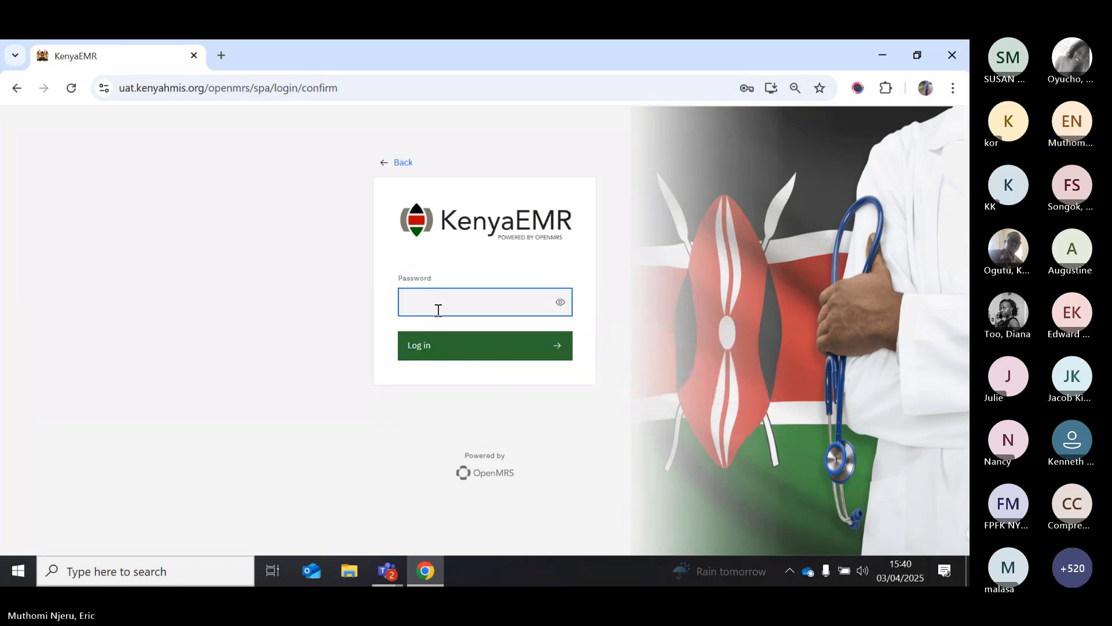
{"action": "type", "text": "****"}
{"action": "left_click", "coordinate": [418, 351]}
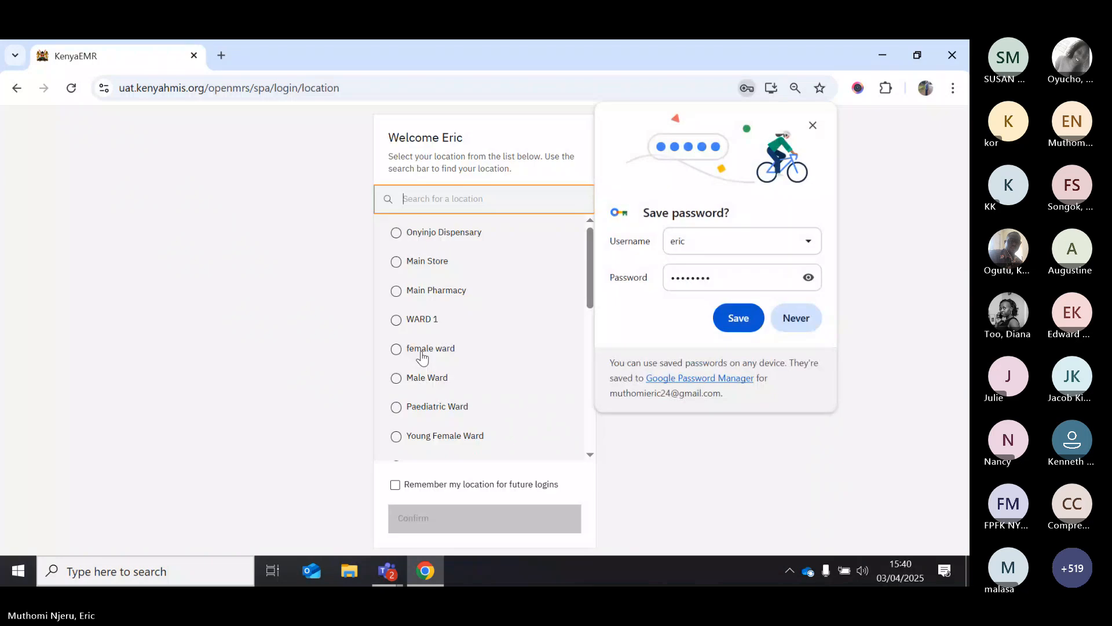
{"action": "left_click", "coordinate": [794, 326]}
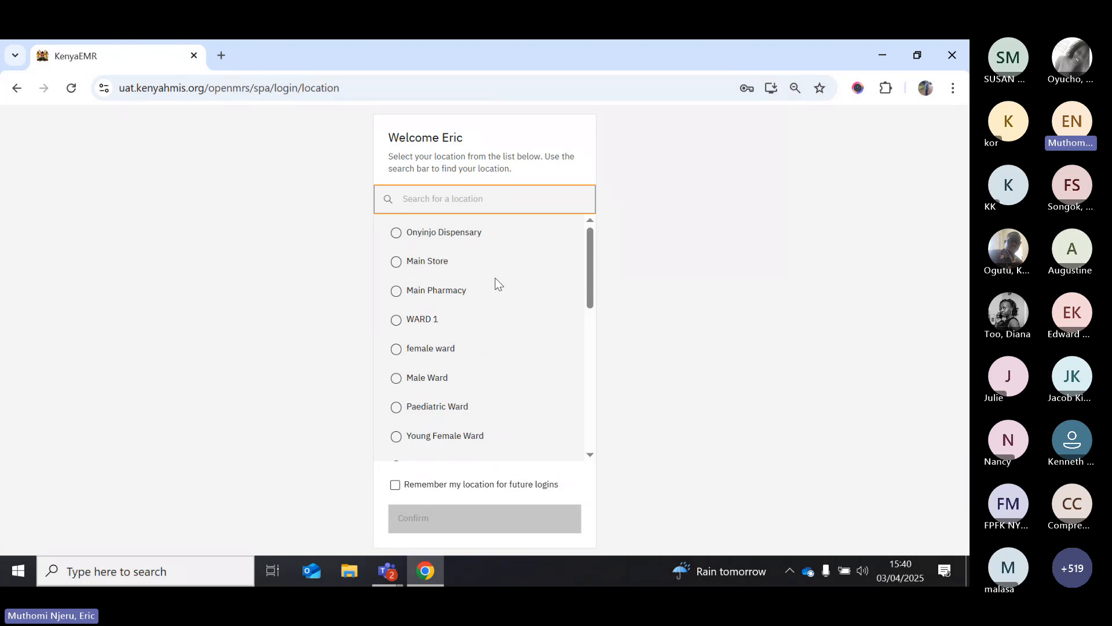
{"action": "left_click", "coordinate": [410, 295]}
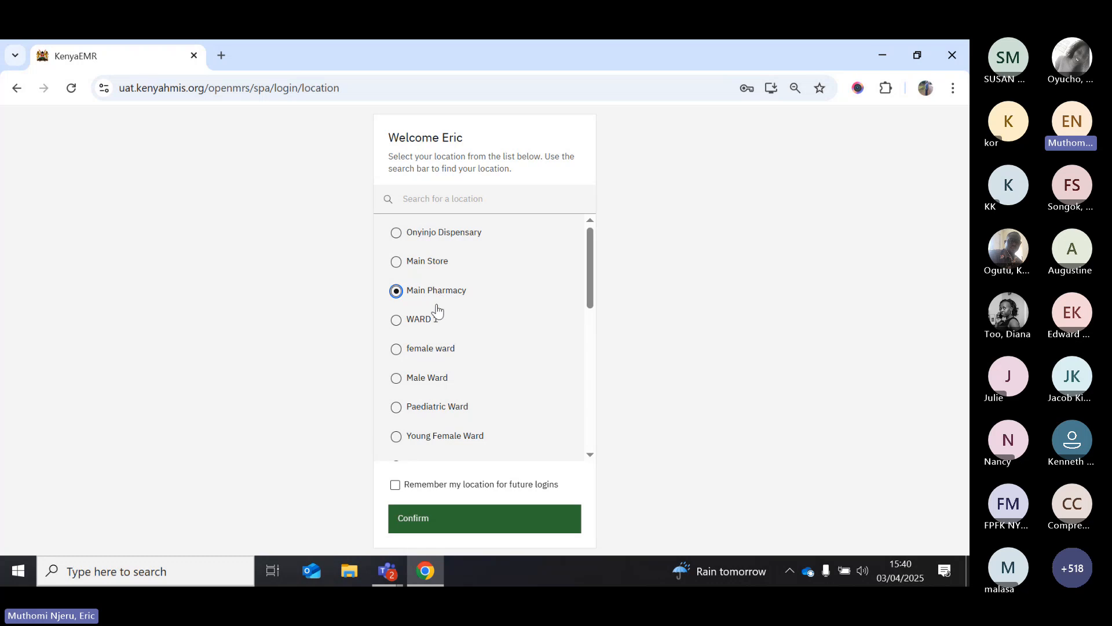
{"action": "left_click", "coordinate": [410, 525]}
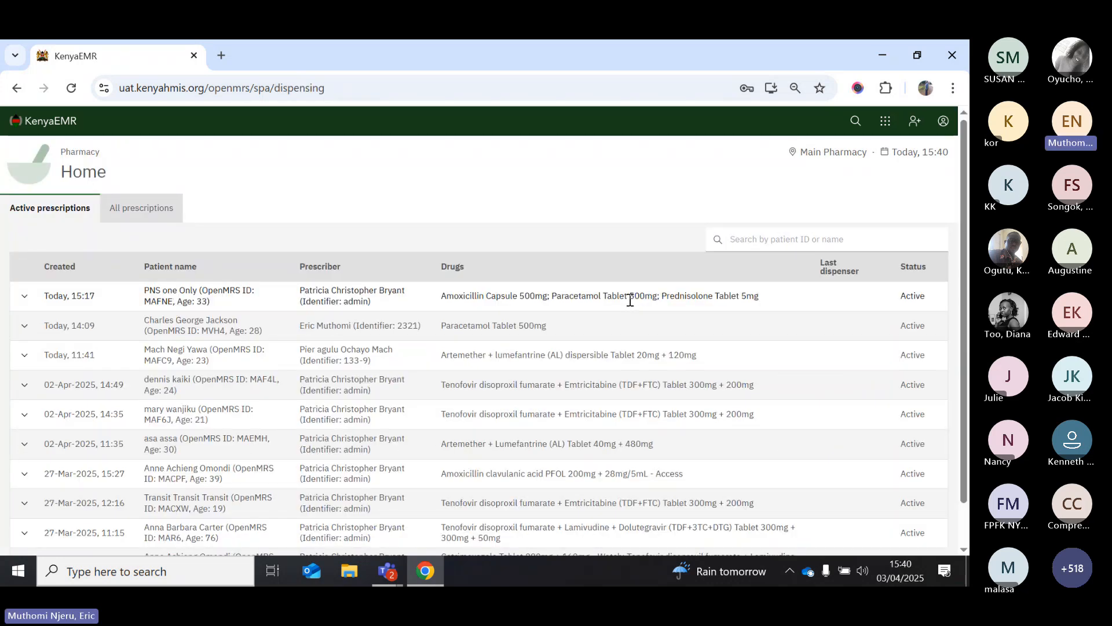
Expand the Today 14:09 Paracetamol 500mg prescription, preview its printout, then open the quantity-15 dispense form
{"action": "left_click", "coordinate": [24, 326]}
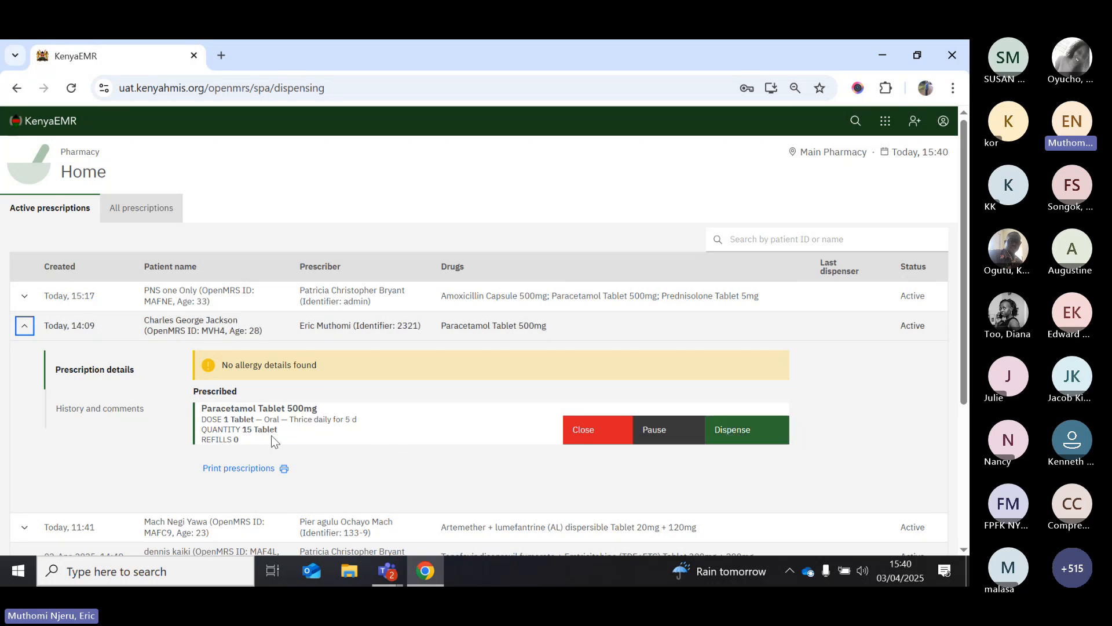
{"action": "left_click", "coordinate": [243, 470]}
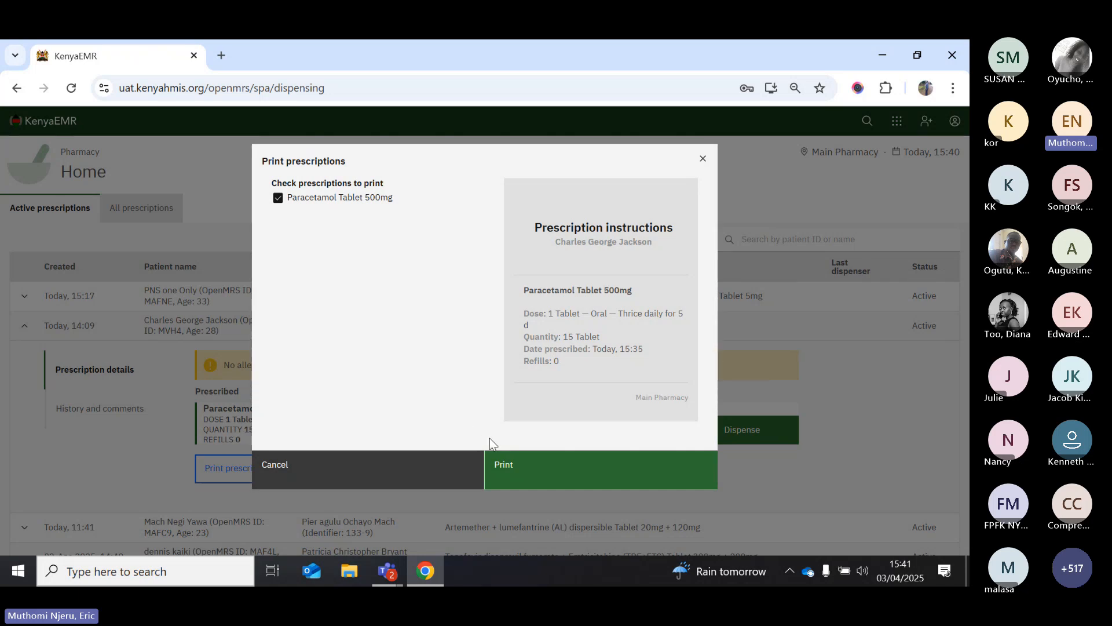
{"action": "left_click", "coordinate": [278, 464]}
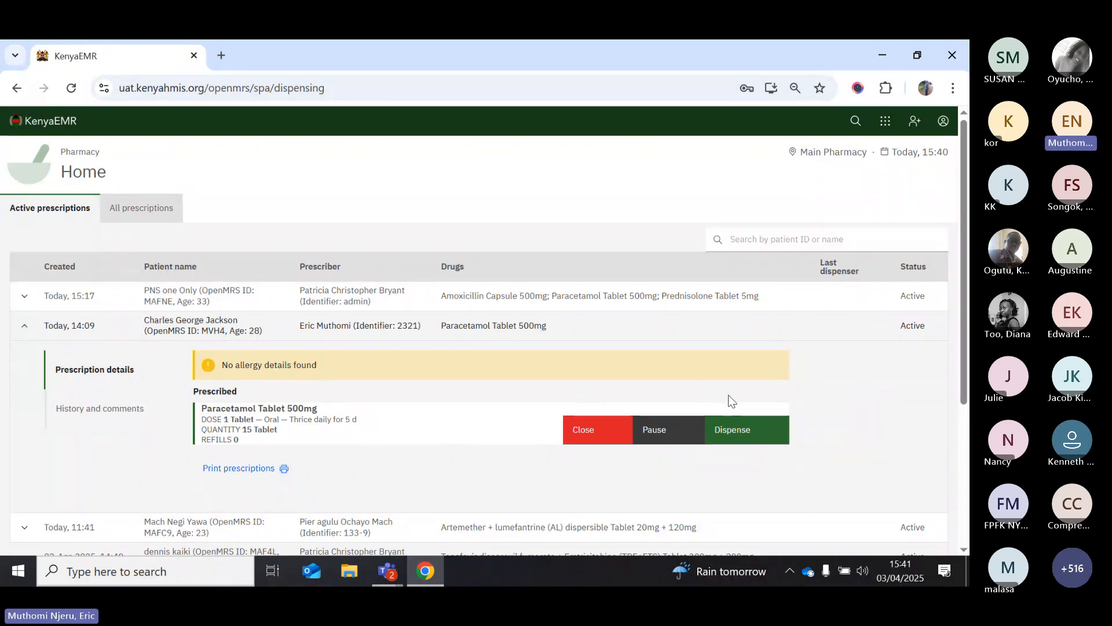
{"action": "left_click", "coordinate": [738, 436]}
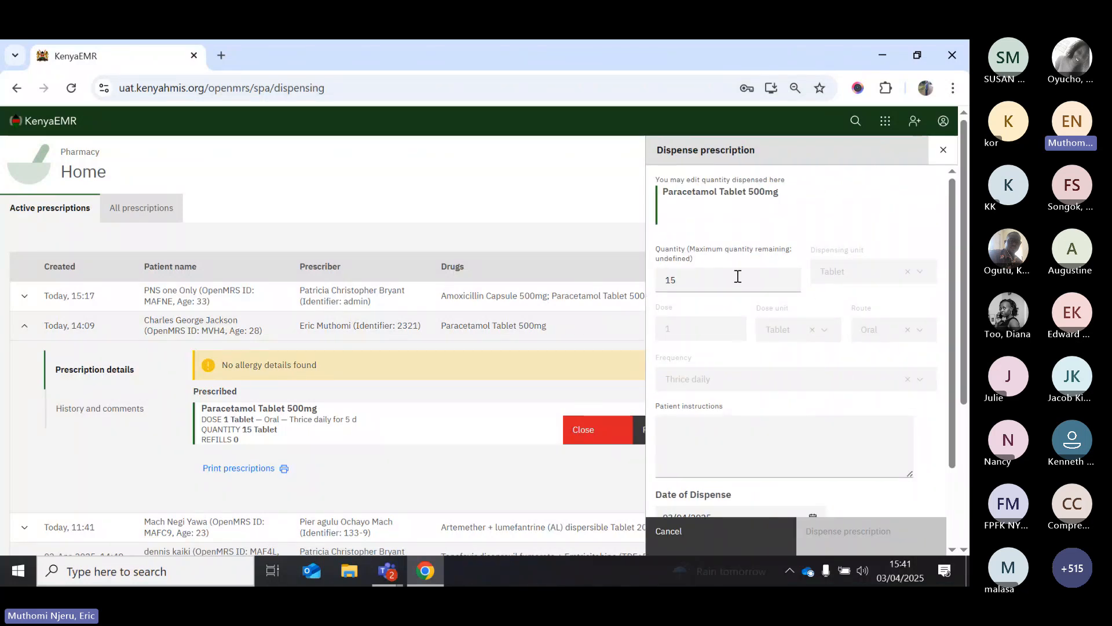
Record the dispensing pharmacist in the Dispensed by field
{"action": "scroll", "coordinate": [807, 330], "scroll_direction": "down", "scroll_amount": 2}
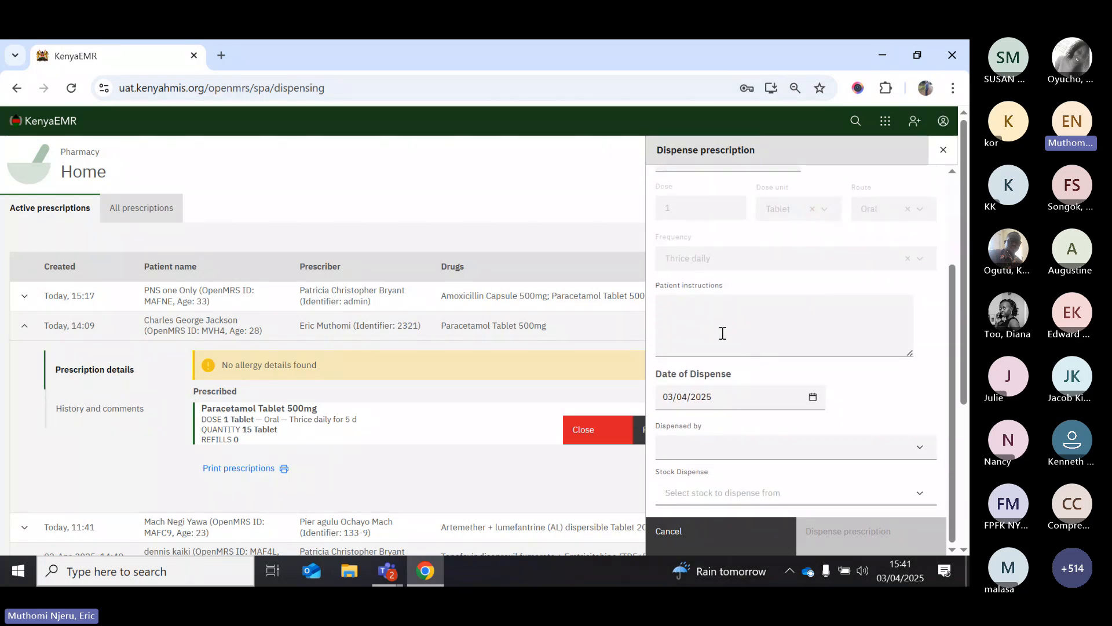
{"action": "left_click", "coordinate": [850, 449]}
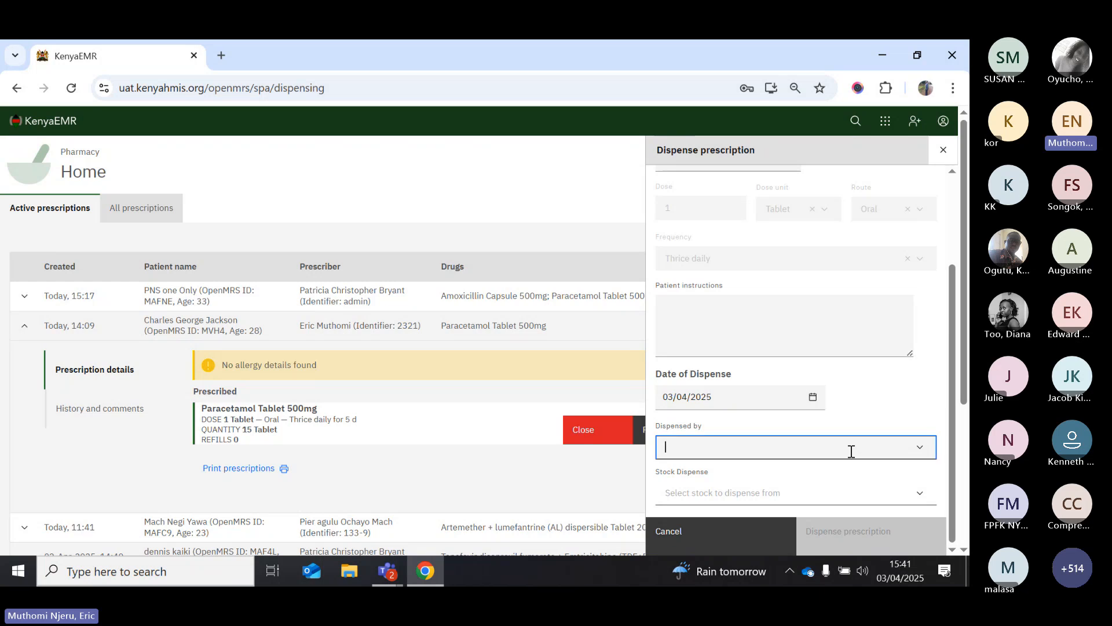
{"action": "type", "text": "eric"}
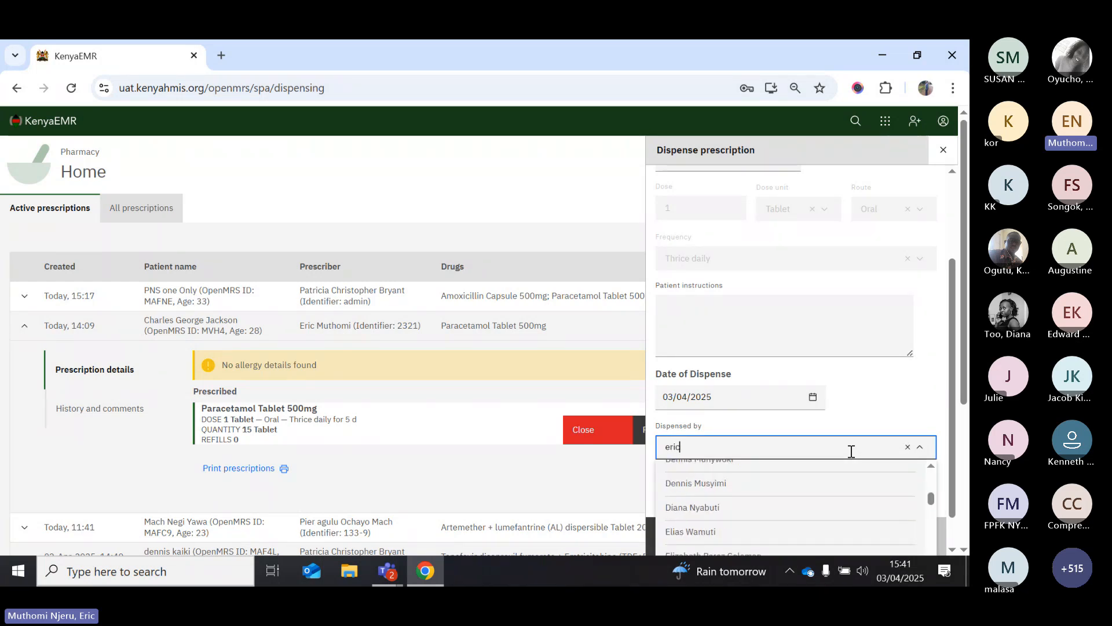
{"action": "scroll", "coordinate": [756, 530], "scroll_direction": "down", "scroll_amount": 1}
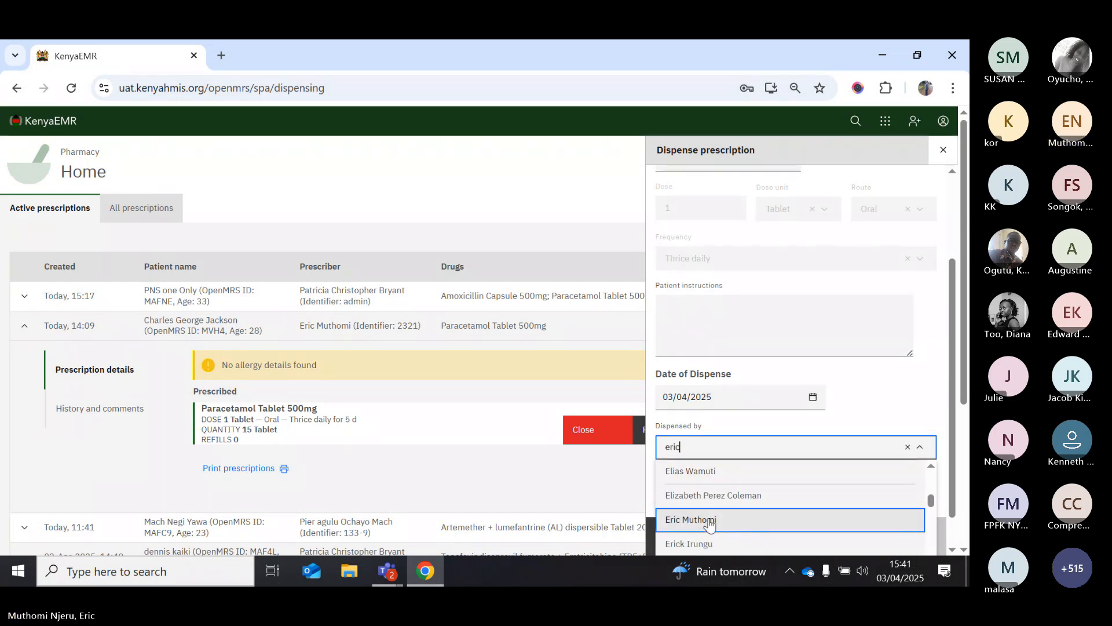
{"action": "left_click", "coordinate": [756, 524]}
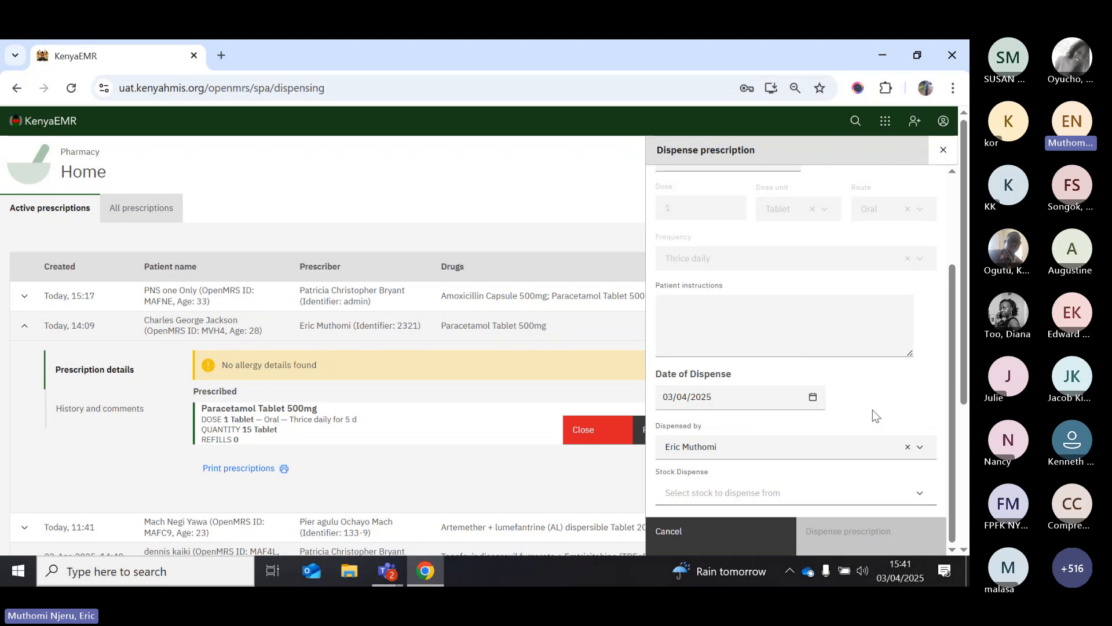
Choose stock batch 123456789 and submit the Paracetamol dispense
{"action": "left_click", "coordinate": [751, 494]}
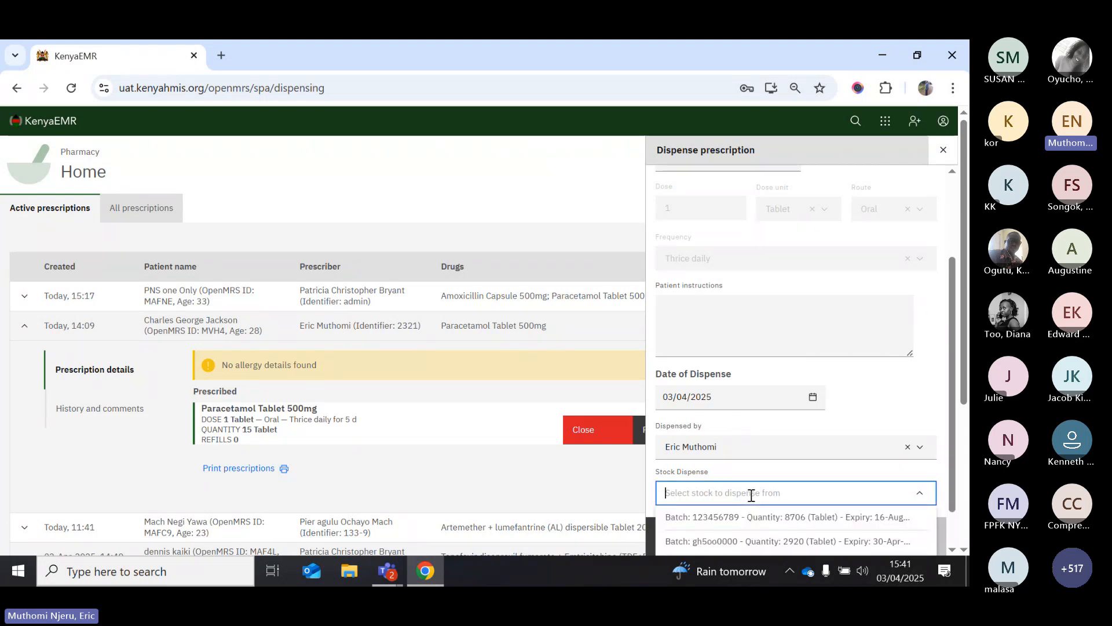
{"action": "scroll", "coordinate": [761, 476], "scroll_direction": "down", "scroll_amount": 1}
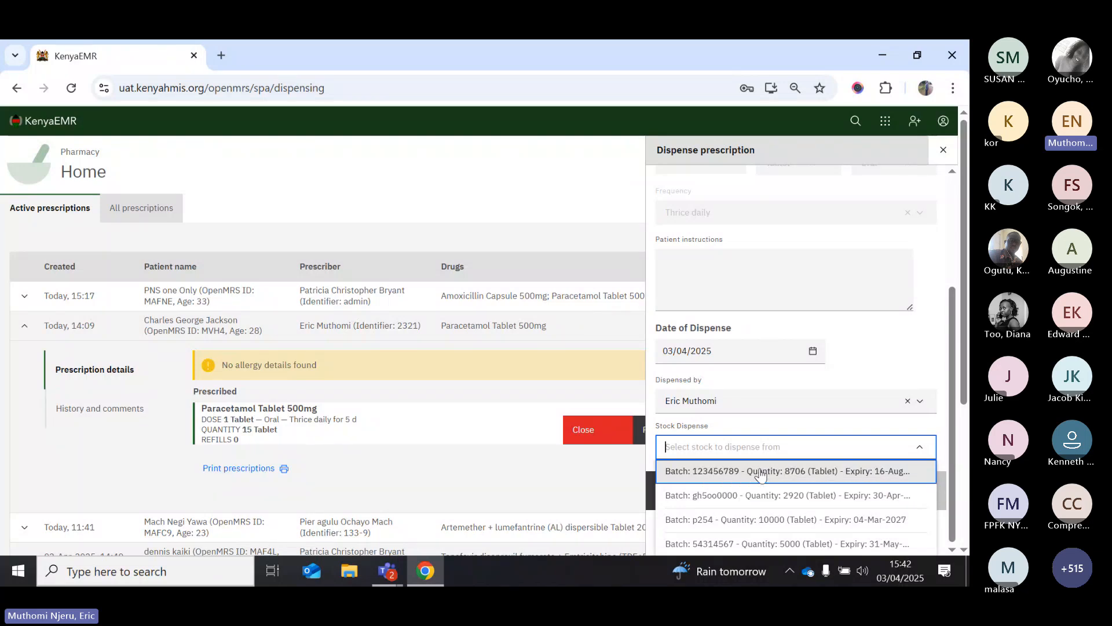
{"action": "left_click", "coordinate": [761, 471]}
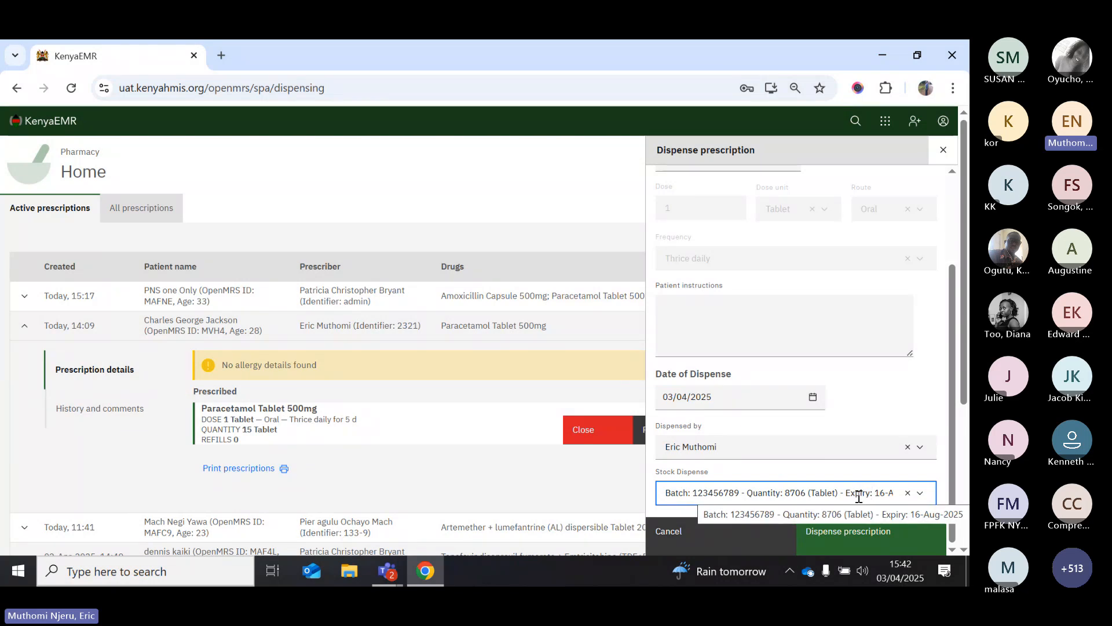
{"action": "left_click", "coordinate": [850, 397]}
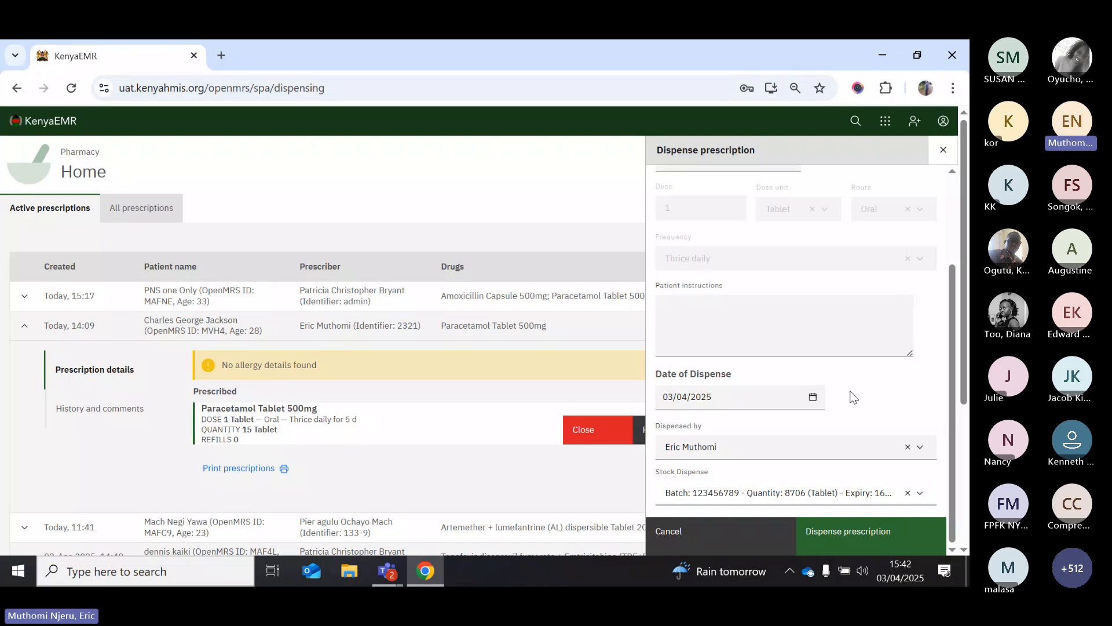
{"action": "scroll", "coordinate": [850, 390], "scroll_direction": "up", "scroll_amount": 2}
{"action": "scroll", "coordinate": [759, 379], "scroll_direction": "down", "scroll_amount": 2}
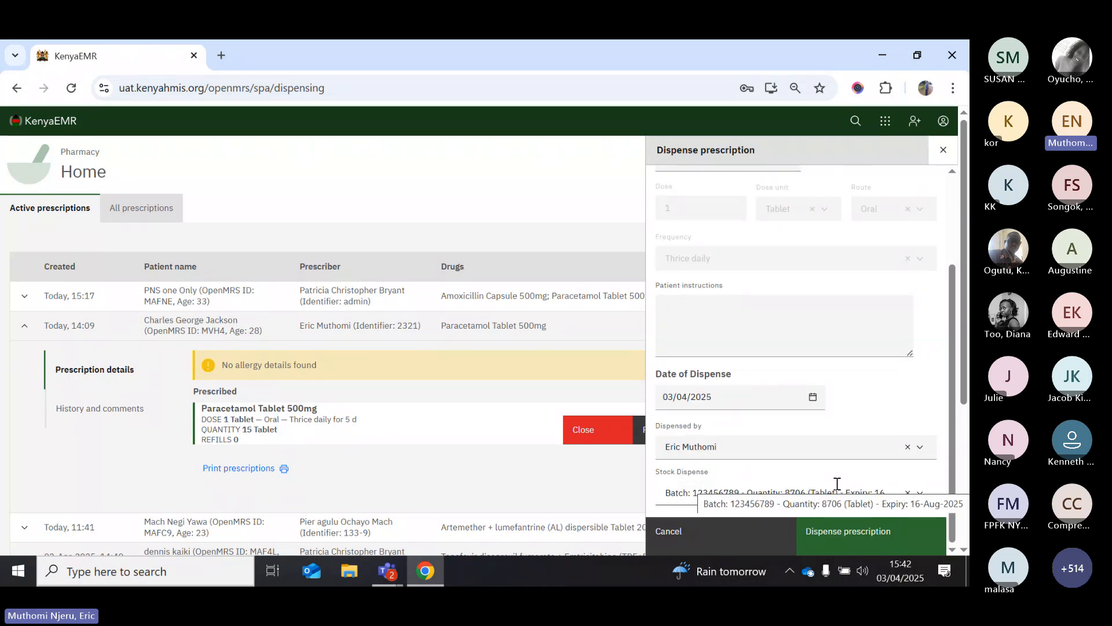
{"action": "left_click", "coordinate": [833, 543]}
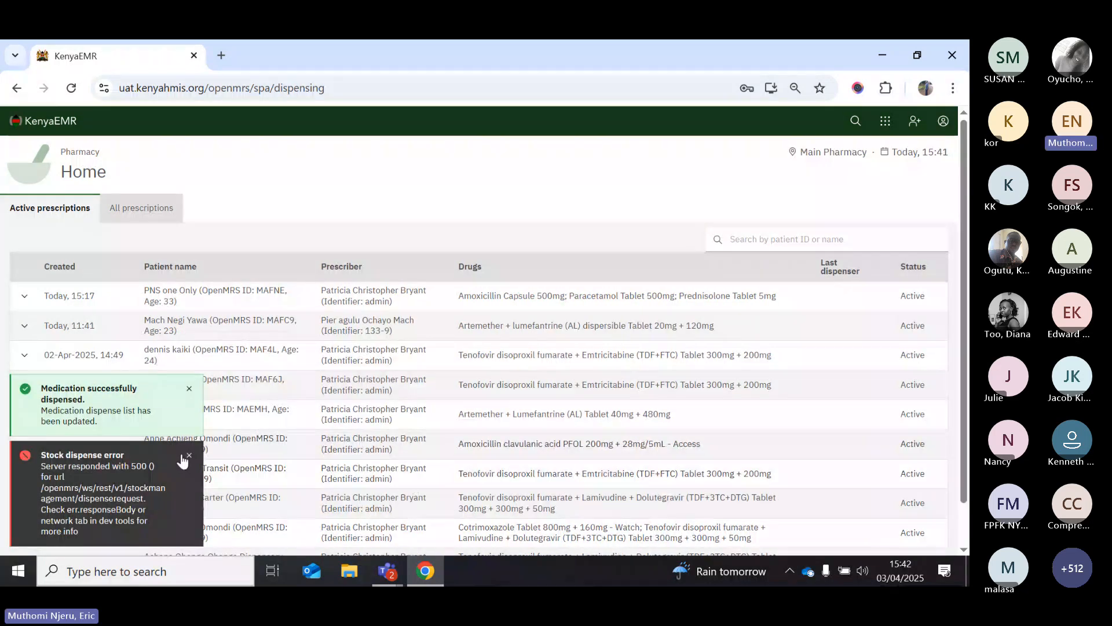
Dismiss the stock-error and dispensed-success notifications, then stop the screen share
{"action": "left_click", "coordinate": [189, 456]}
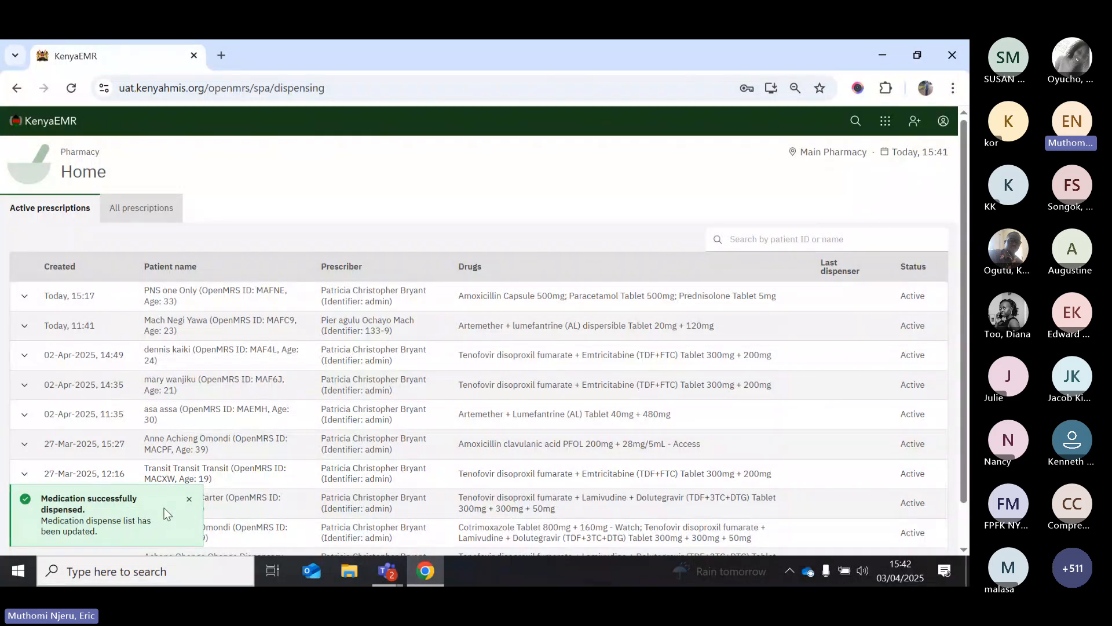
{"action": "left_click", "coordinate": [191, 500]}
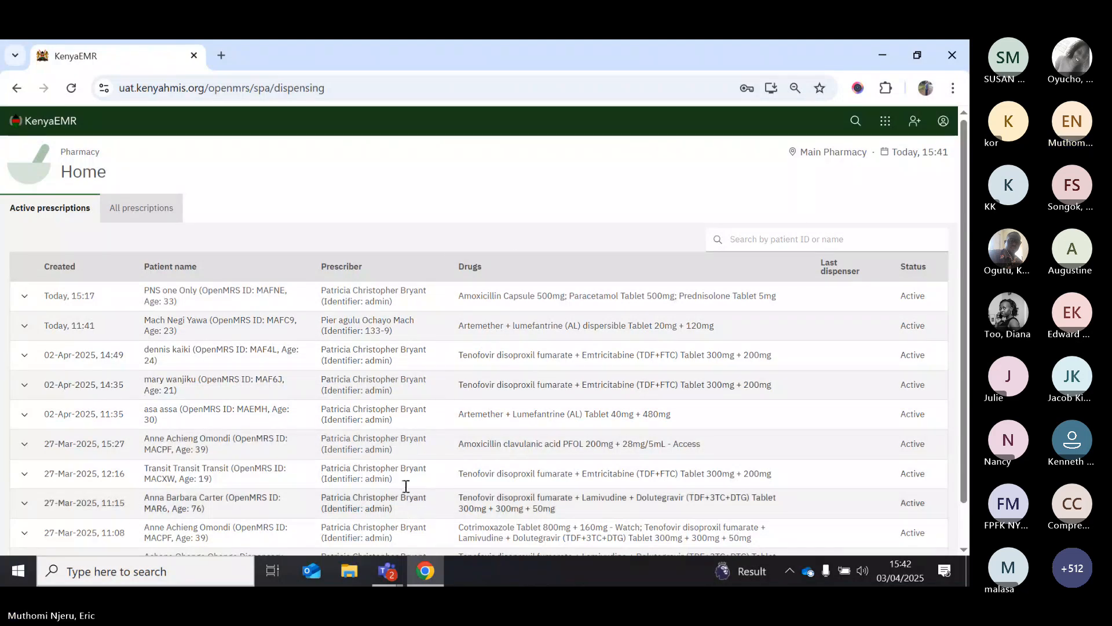
{"action": "left_click", "coordinate": [558, 62]}
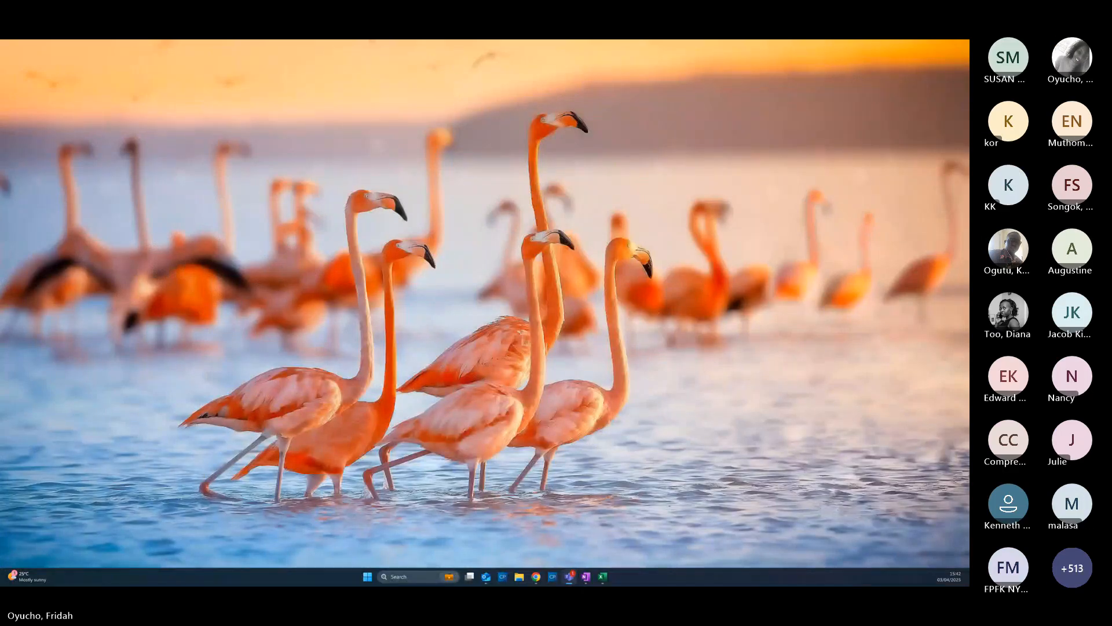
Resume sharing and go to the KenyaEMR Home page through the app switcher
{"action": "left_click", "coordinate": [569, 576]}
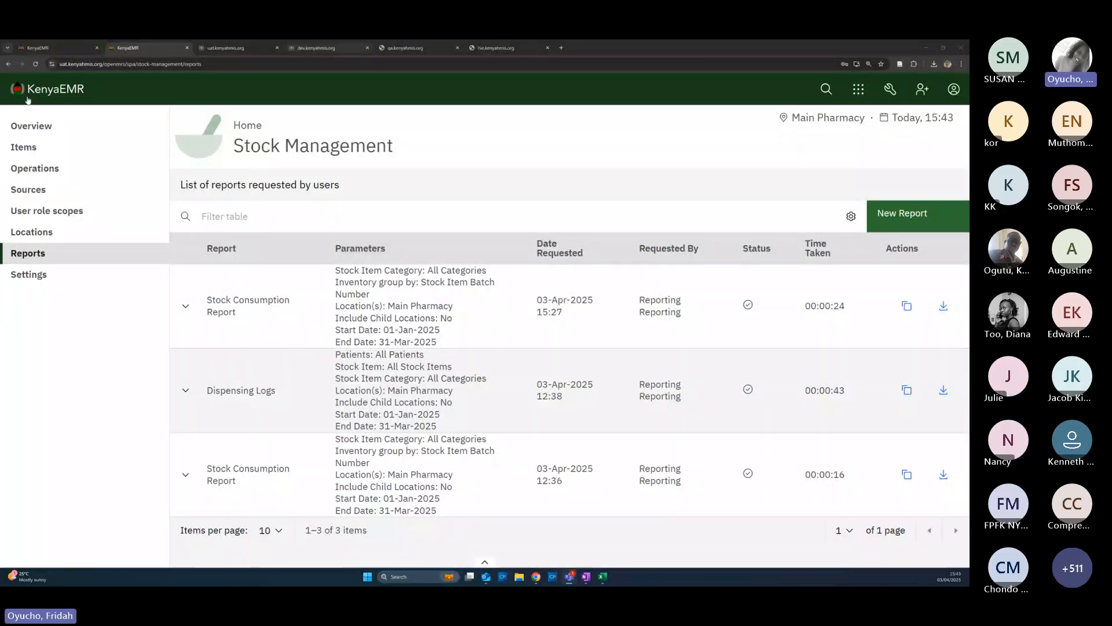
{"action": "left_click", "coordinate": [858, 88]}
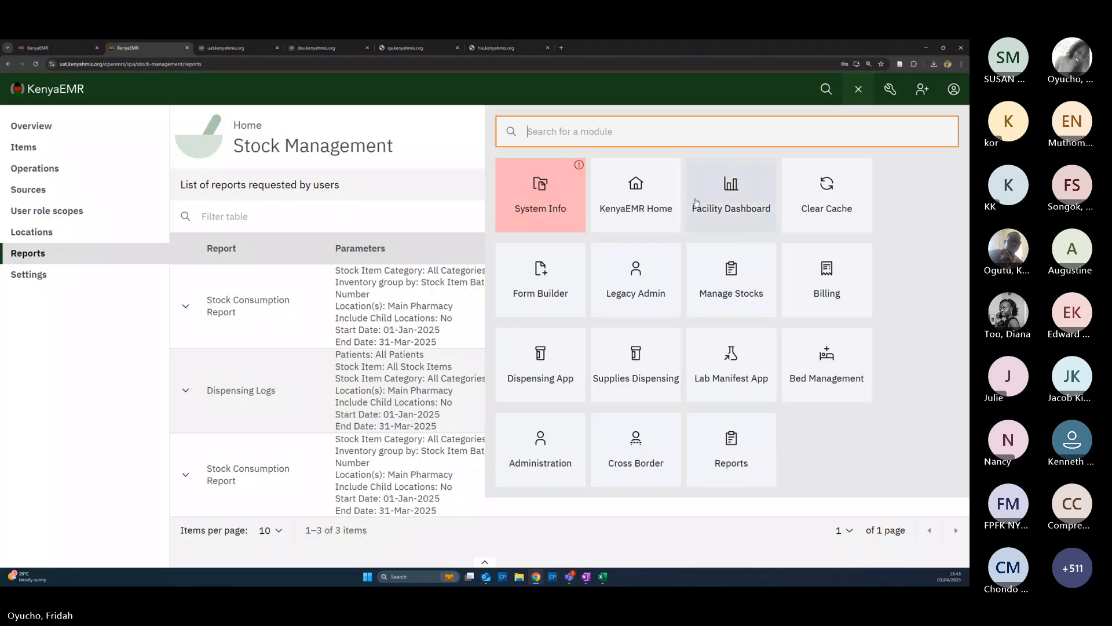
{"action": "left_click", "coordinate": [615, 203]}
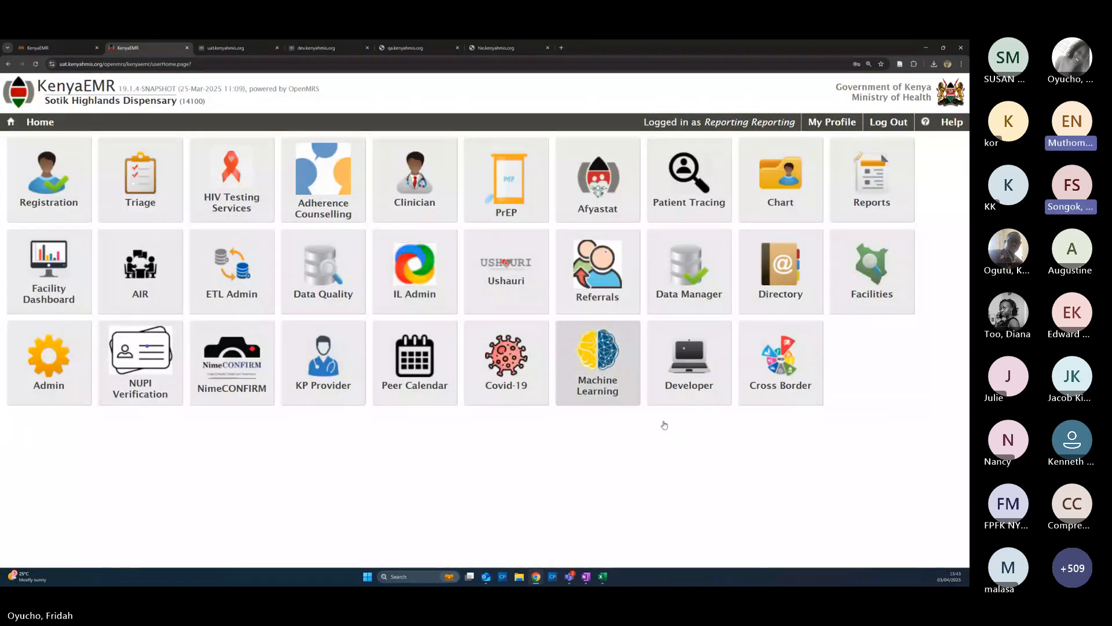
Zoom to 200%, show Reports' EHR Reports tab with MOH 705A and 717, then stop sharing
{"action": "key", "text": "ctrl+plus"}
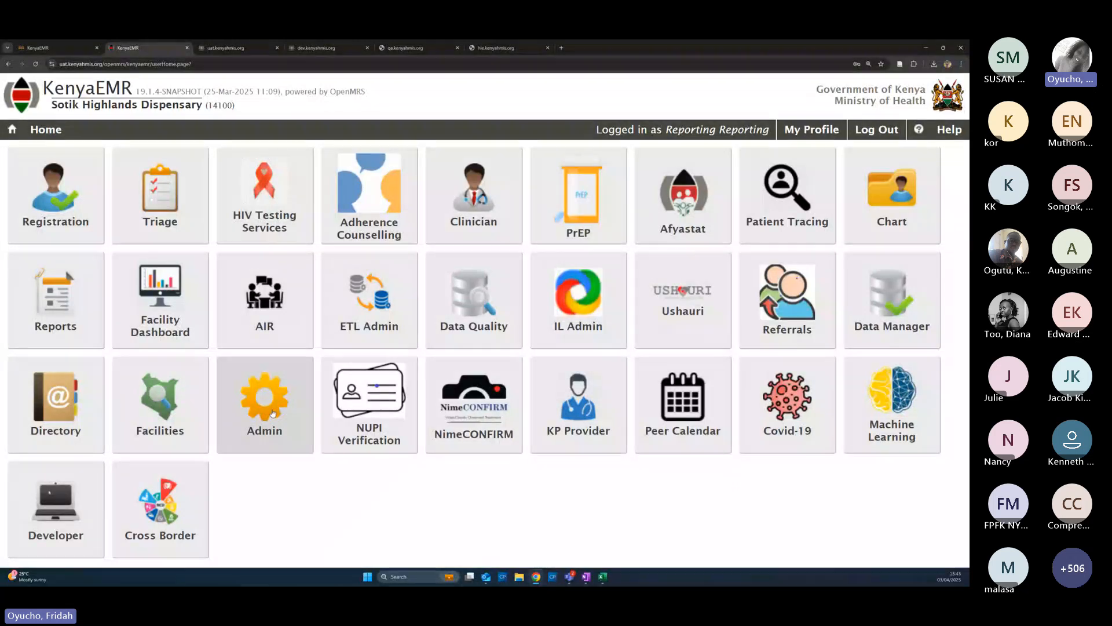
{"action": "left_click", "coordinate": [55, 307]}
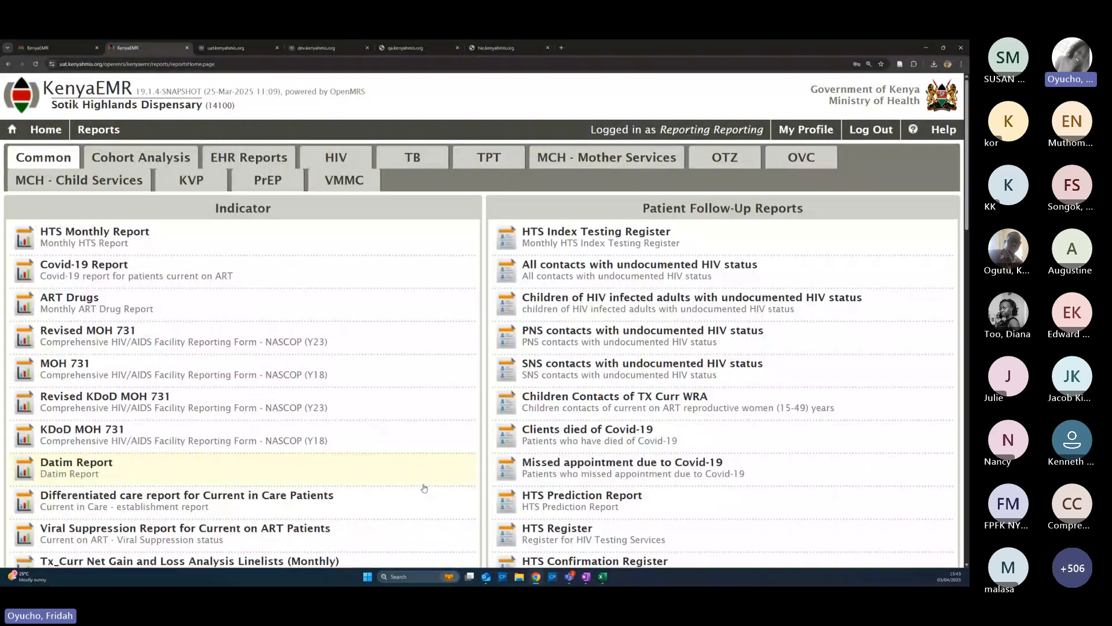
{"action": "scroll", "coordinate": [425, 489], "scroll_direction": "down", "scroll_amount": 1}
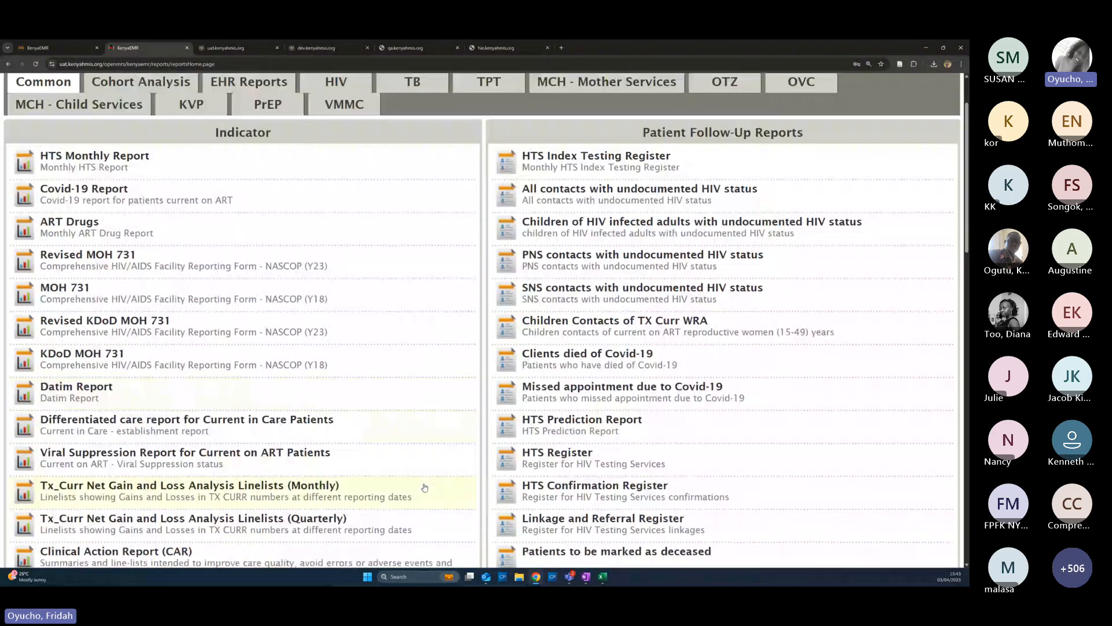
{"action": "scroll", "coordinate": [424, 488], "scroll_direction": "down", "scroll_amount": 1}
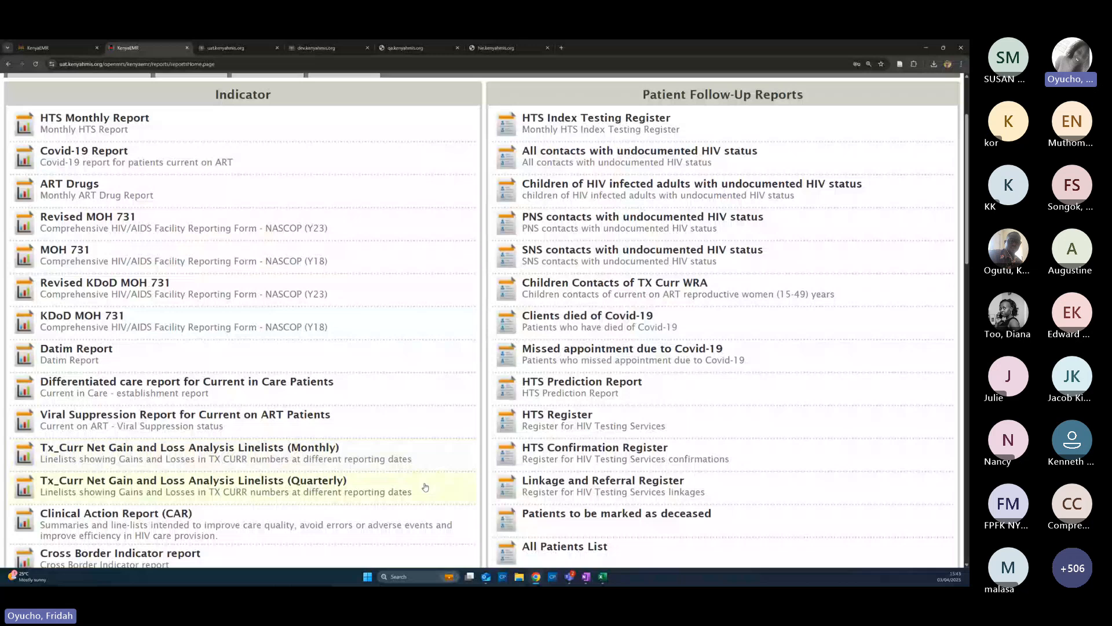
{"action": "scroll", "coordinate": [425, 488], "scroll_direction": "down", "scroll_amount": 4}
{"action": "scroll", "coordinate": [427, 481], "scroll_direction": "up", "scroll_amount": 6}
{"action": "scroll", "coordinate": [414, 471], "scroll_direction": "up", "scroll_amount": 1}
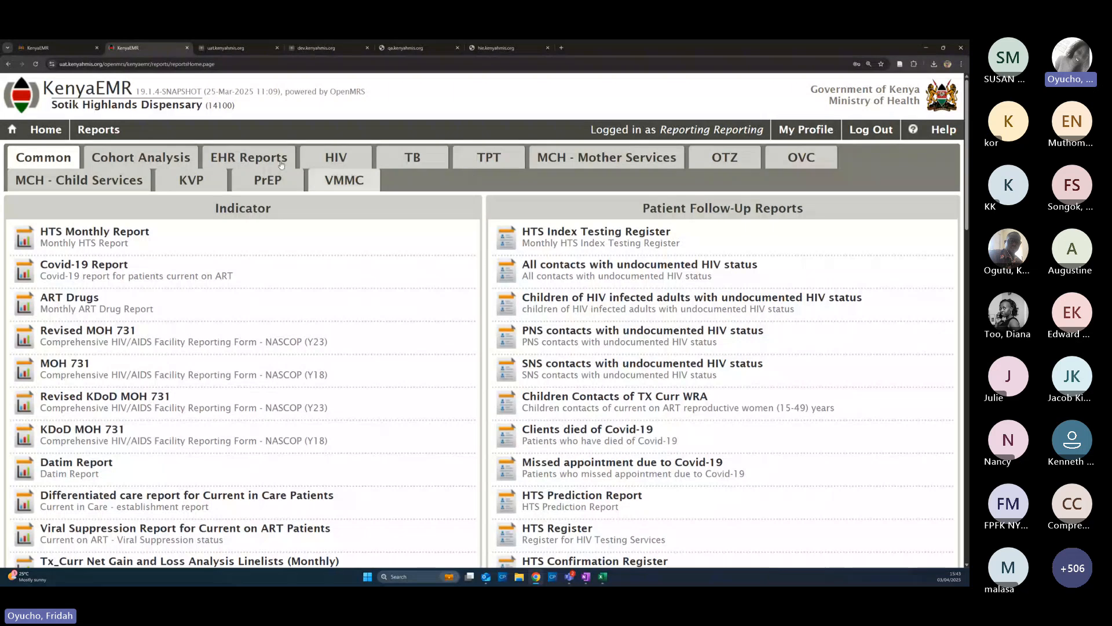
{"action": "left_click", "coordinate": [249, 157]}
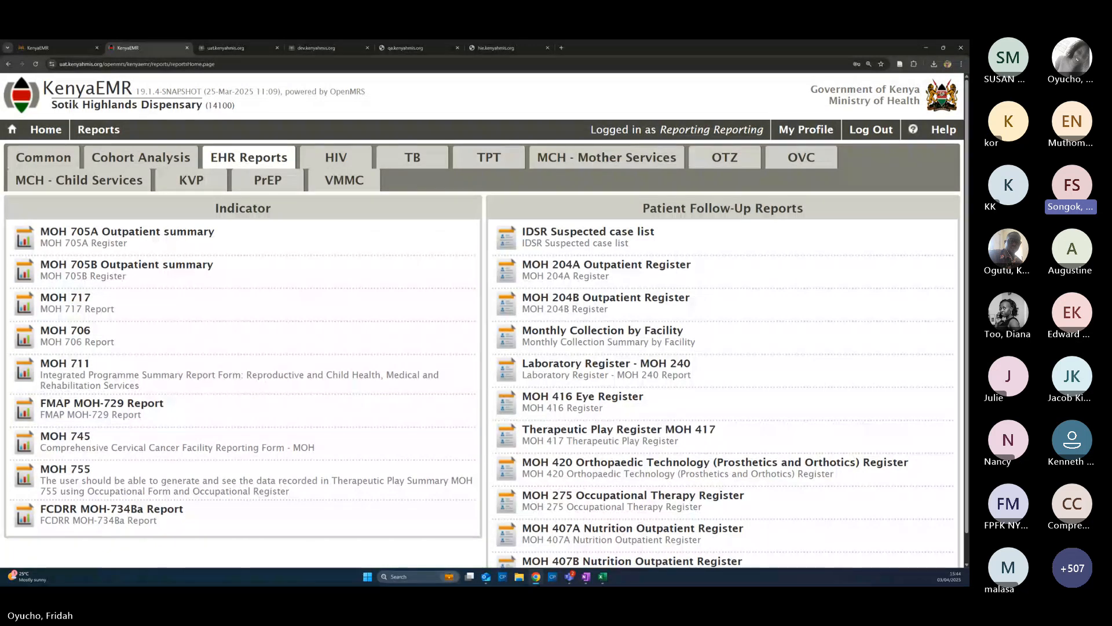
{"action": "left_click", "coordinate": [744, 56]}
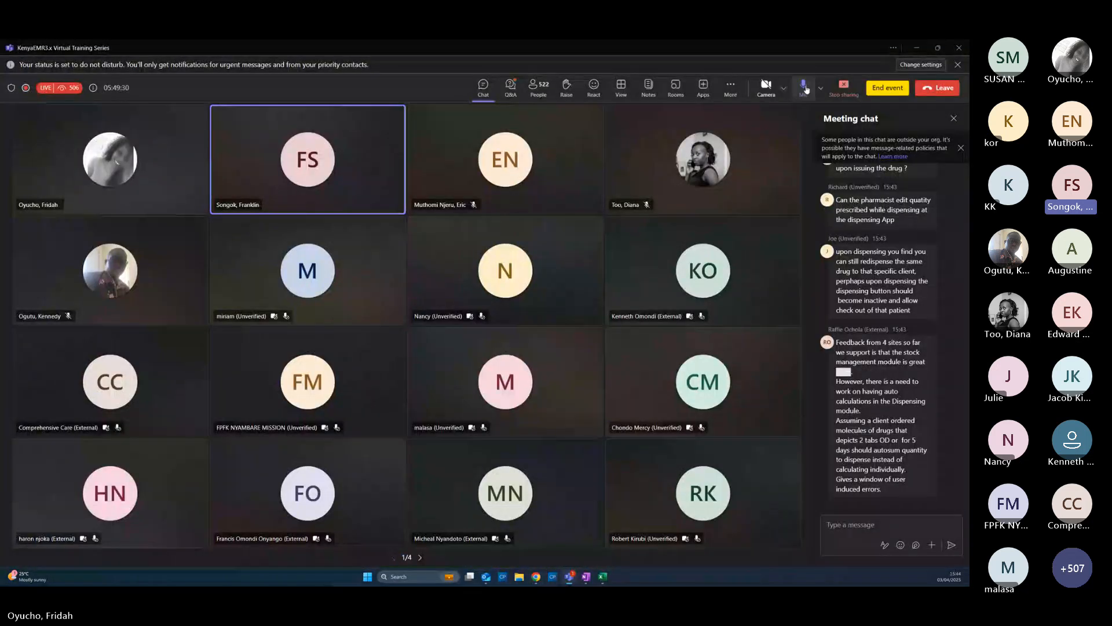
{"action": "left_click", "coordinate": [843, 88]}
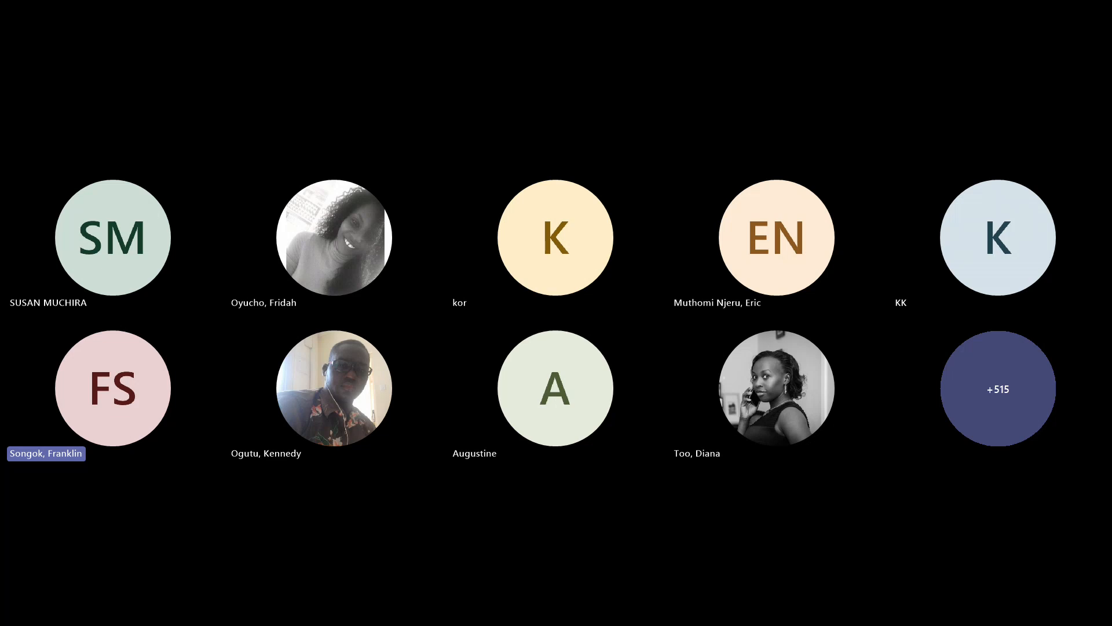